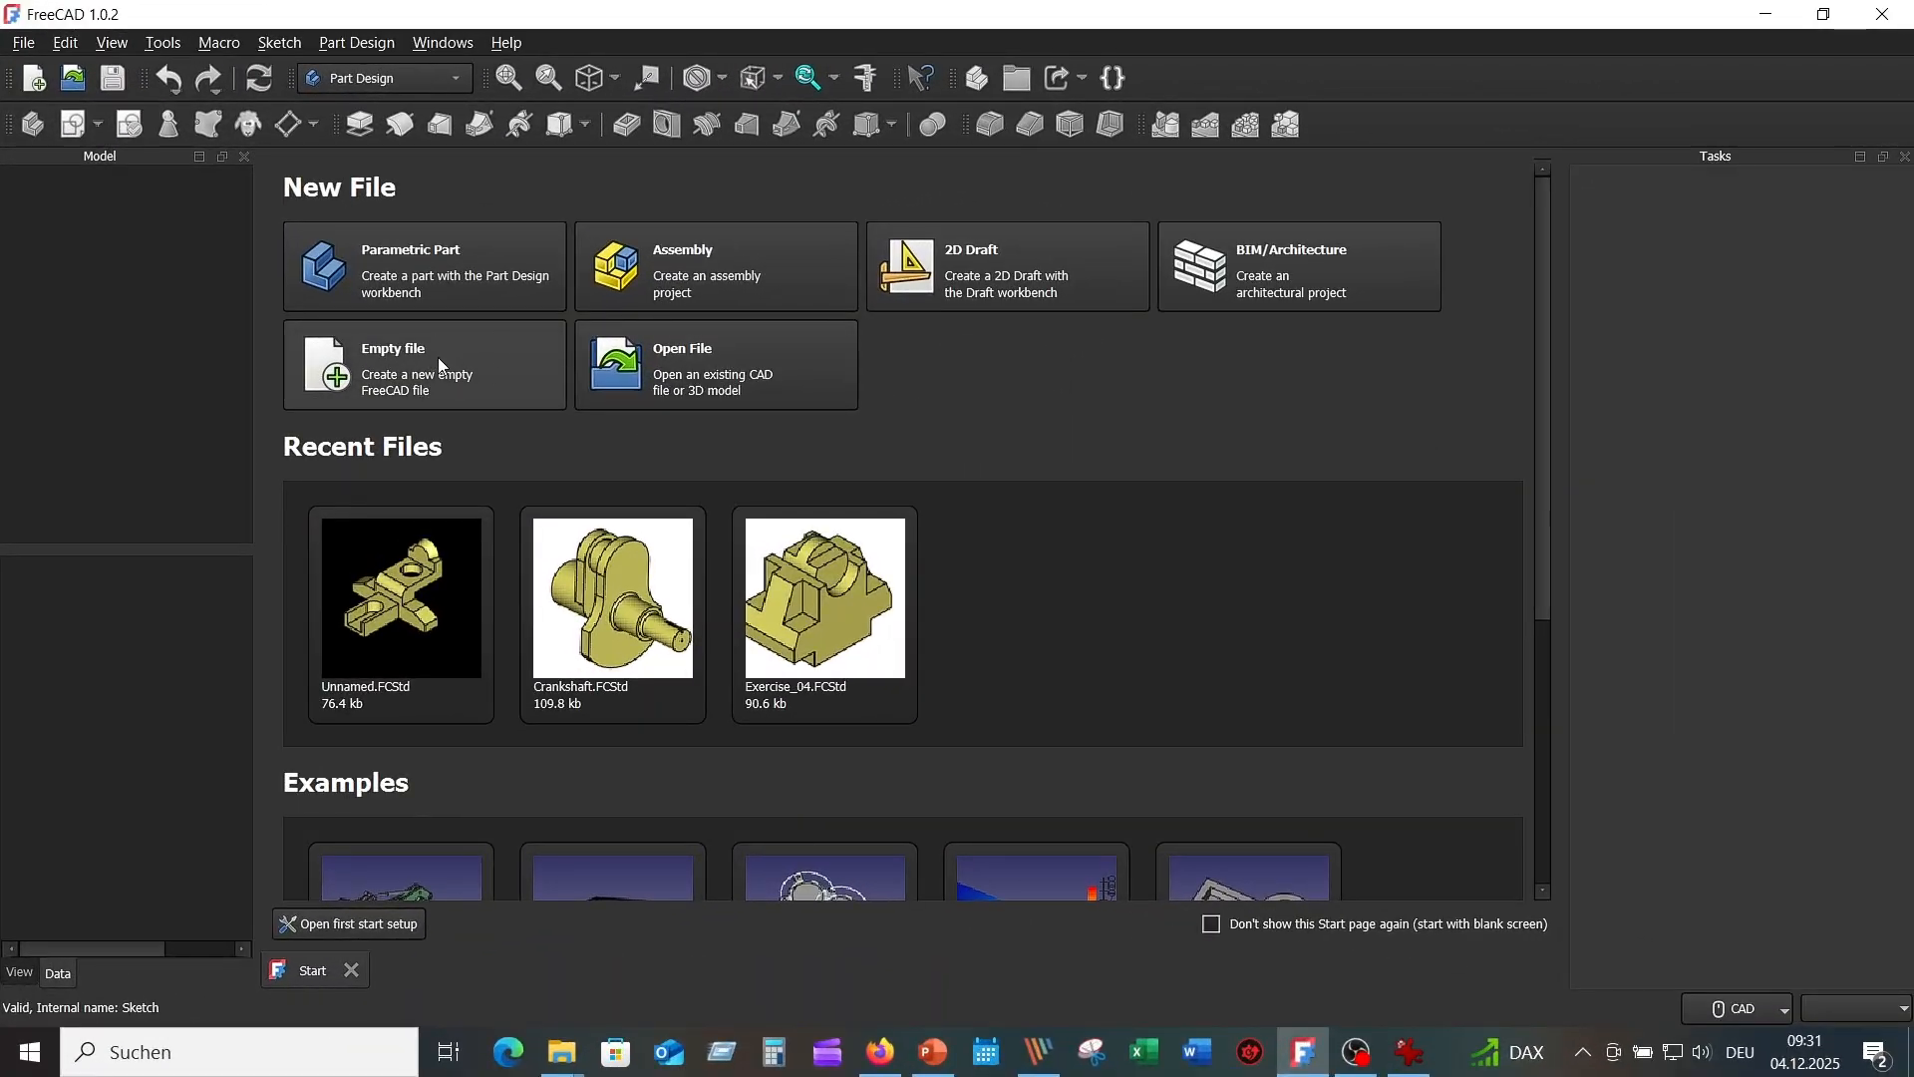
Create a new document with an empty Body, then bring up the Picture4.png reference drawing.
left_click(36, 80)
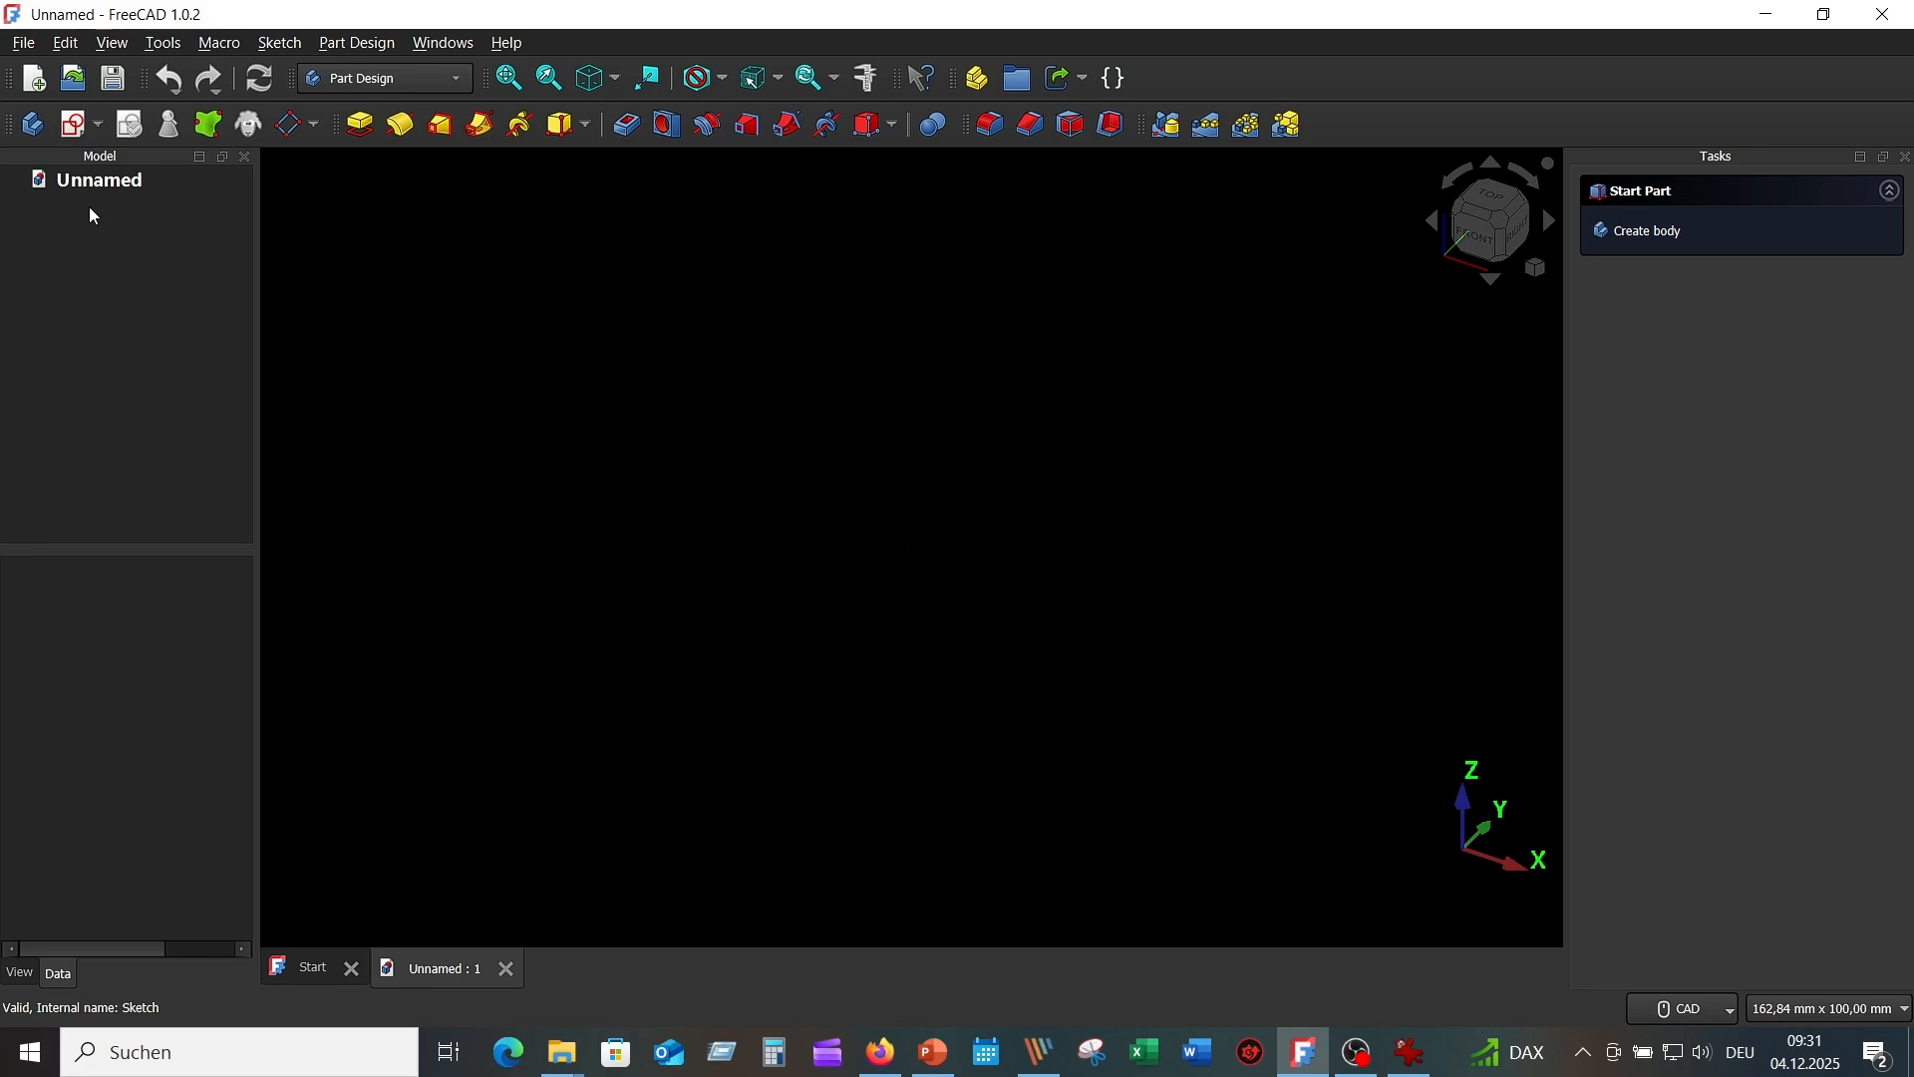
left_click(33, 124)
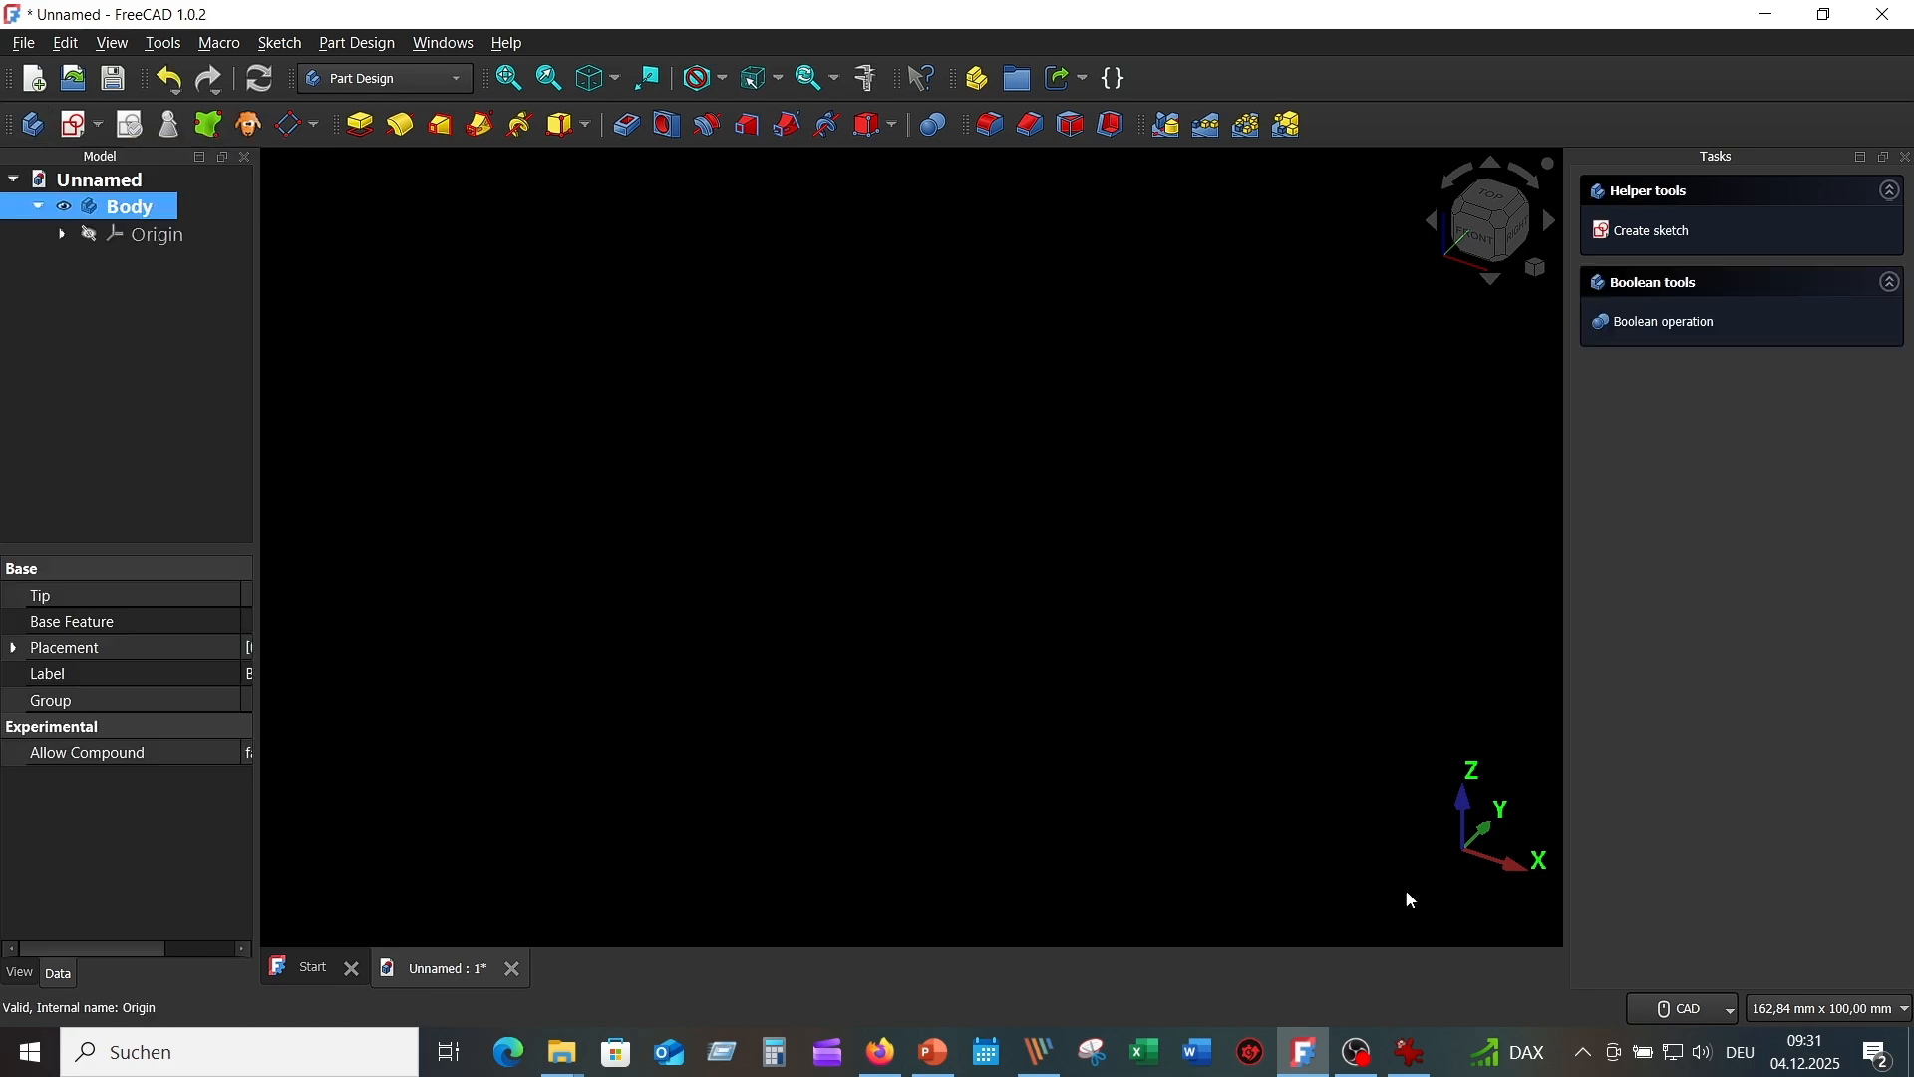
left_click(1413, 1055)
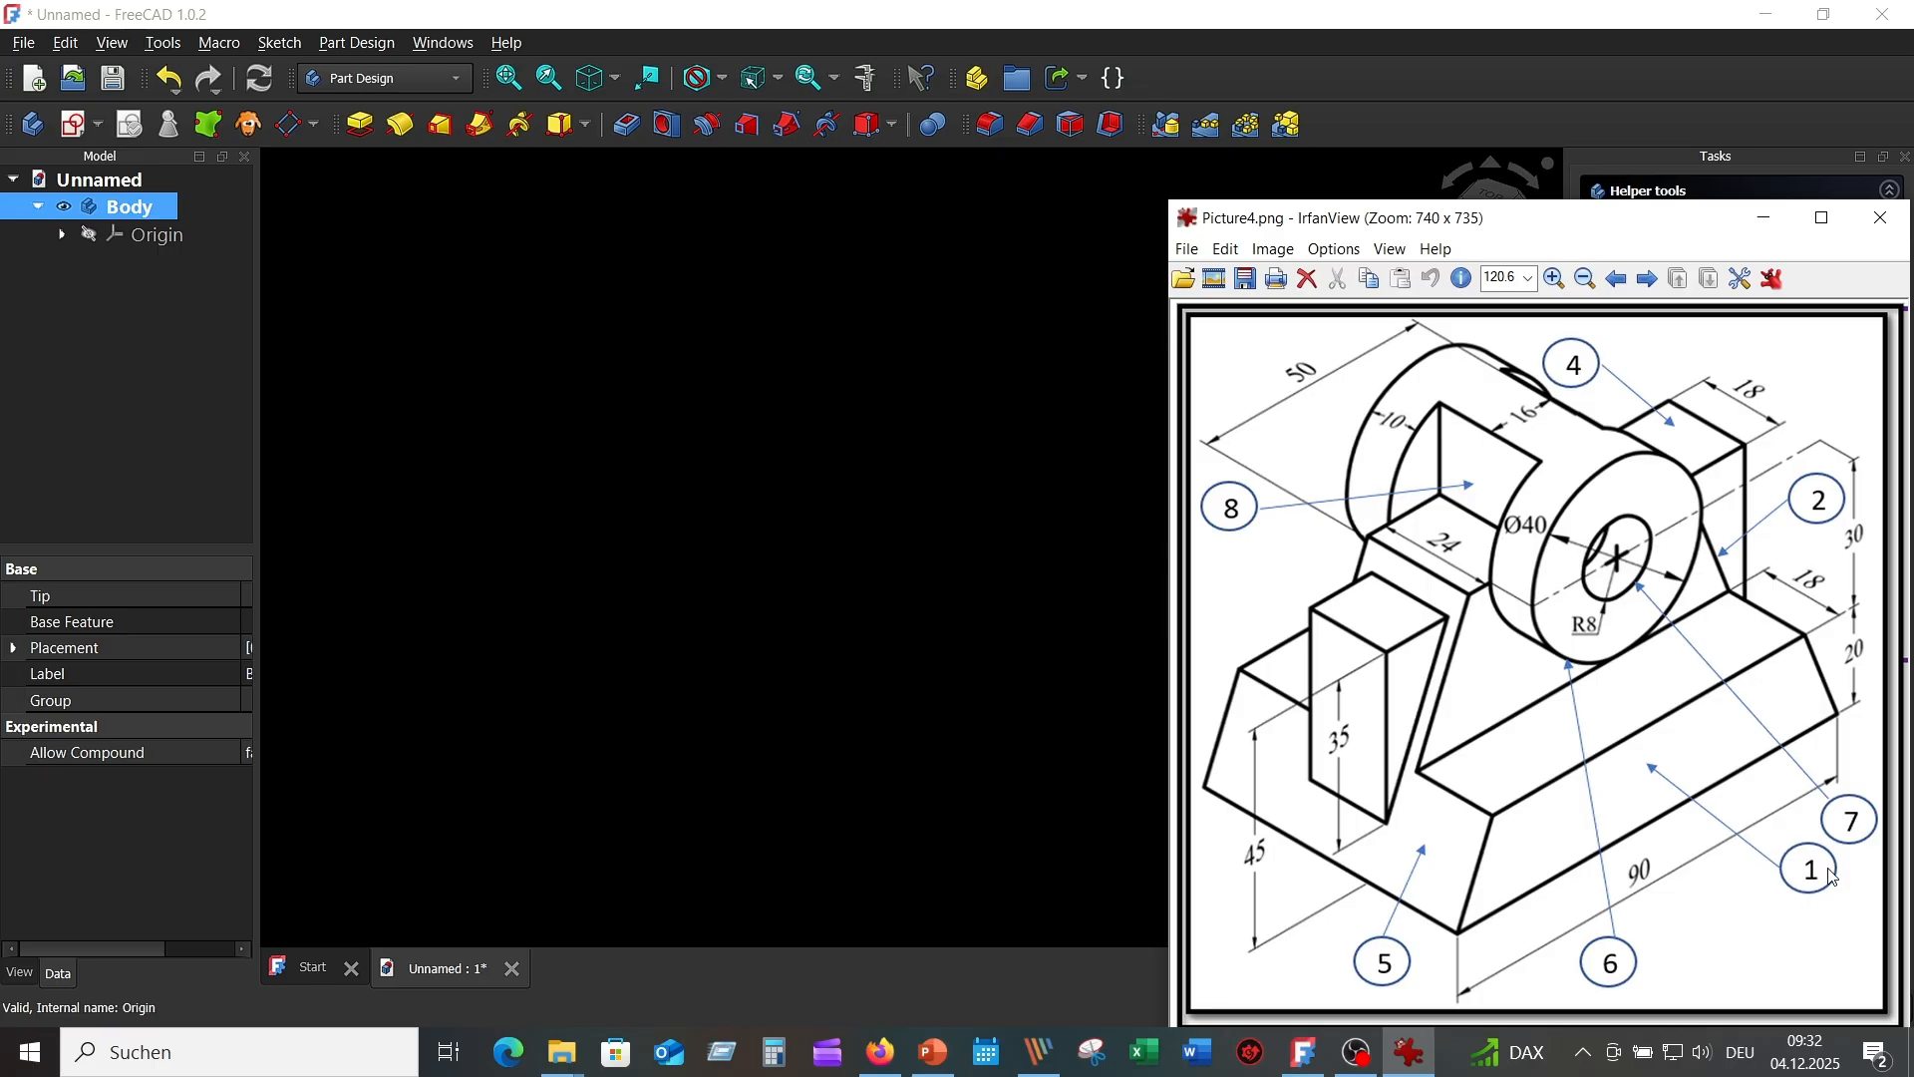
Leave the Picture4.png drawing and return to the FreeCAD document with its empty Body.
left_click(1066, 356)
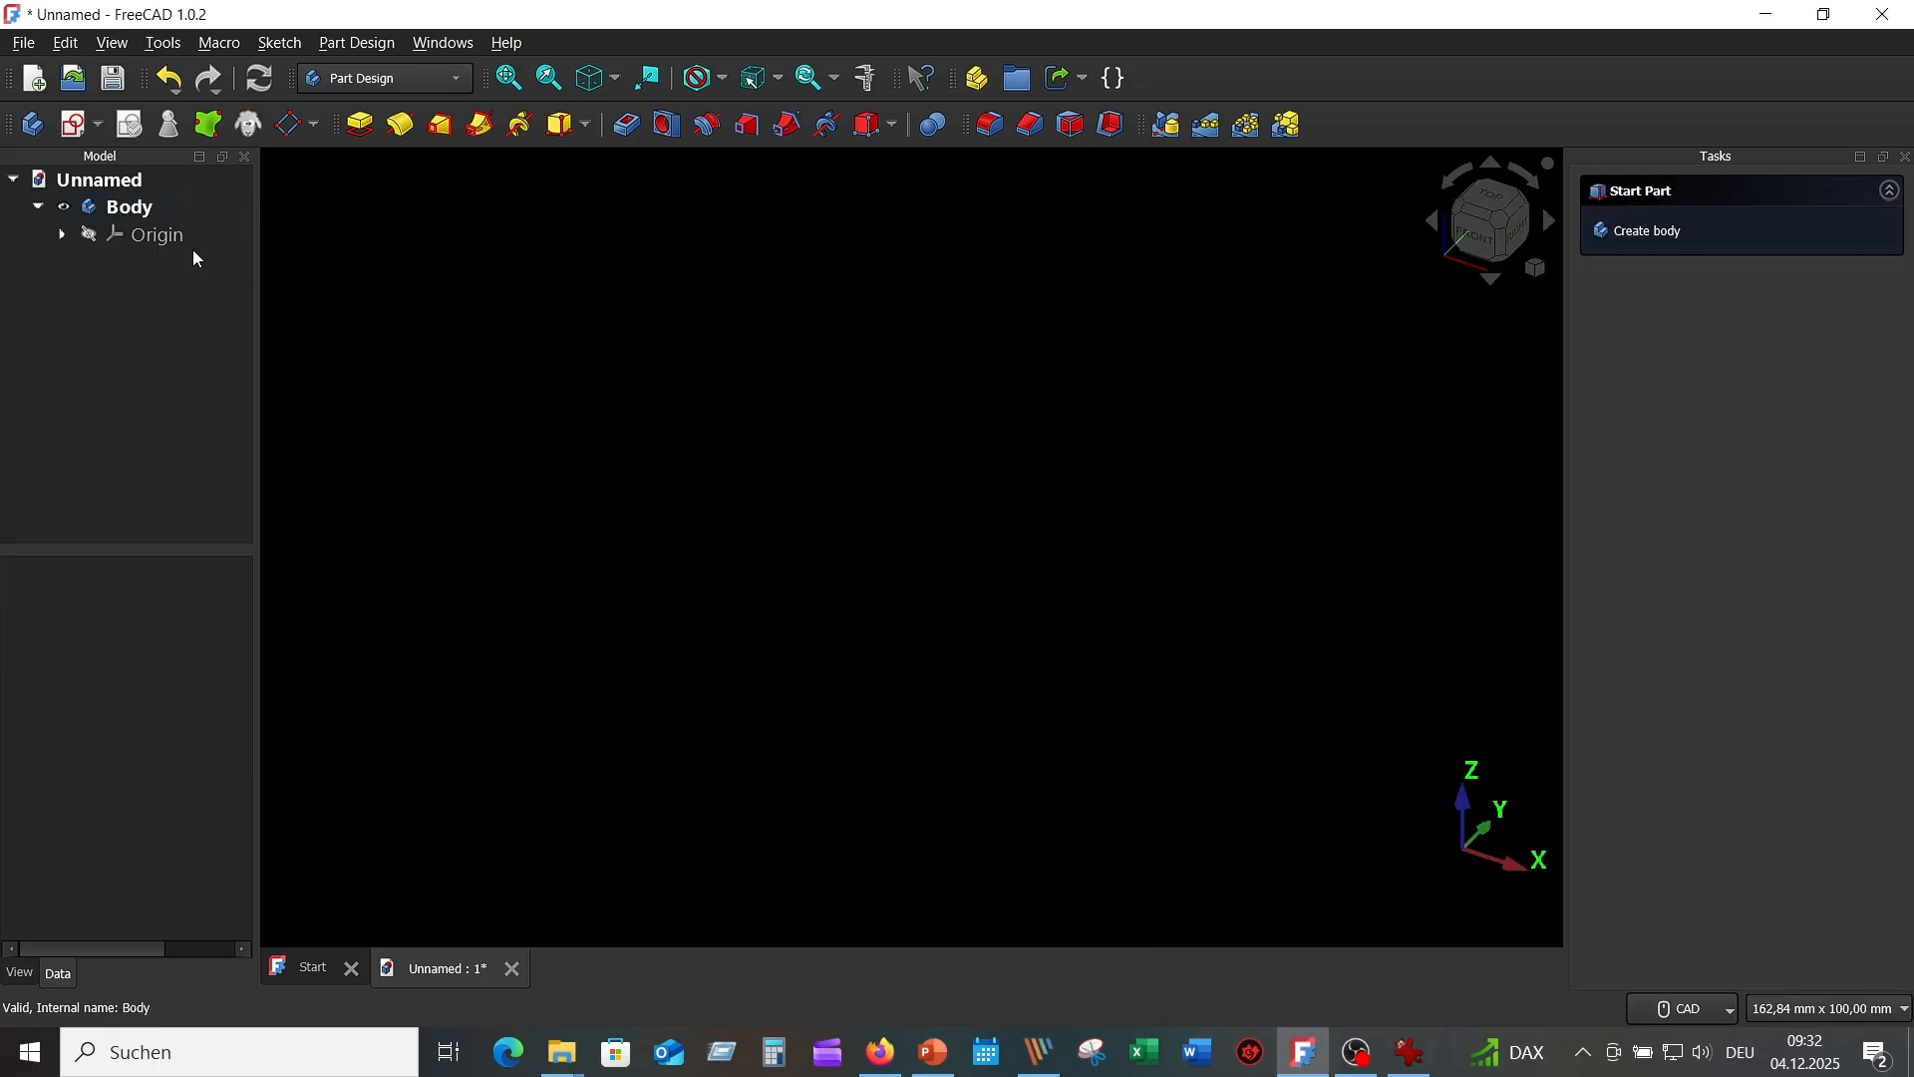
Start a new sketch attached to the XZ-plane.
left_click(72, 126)
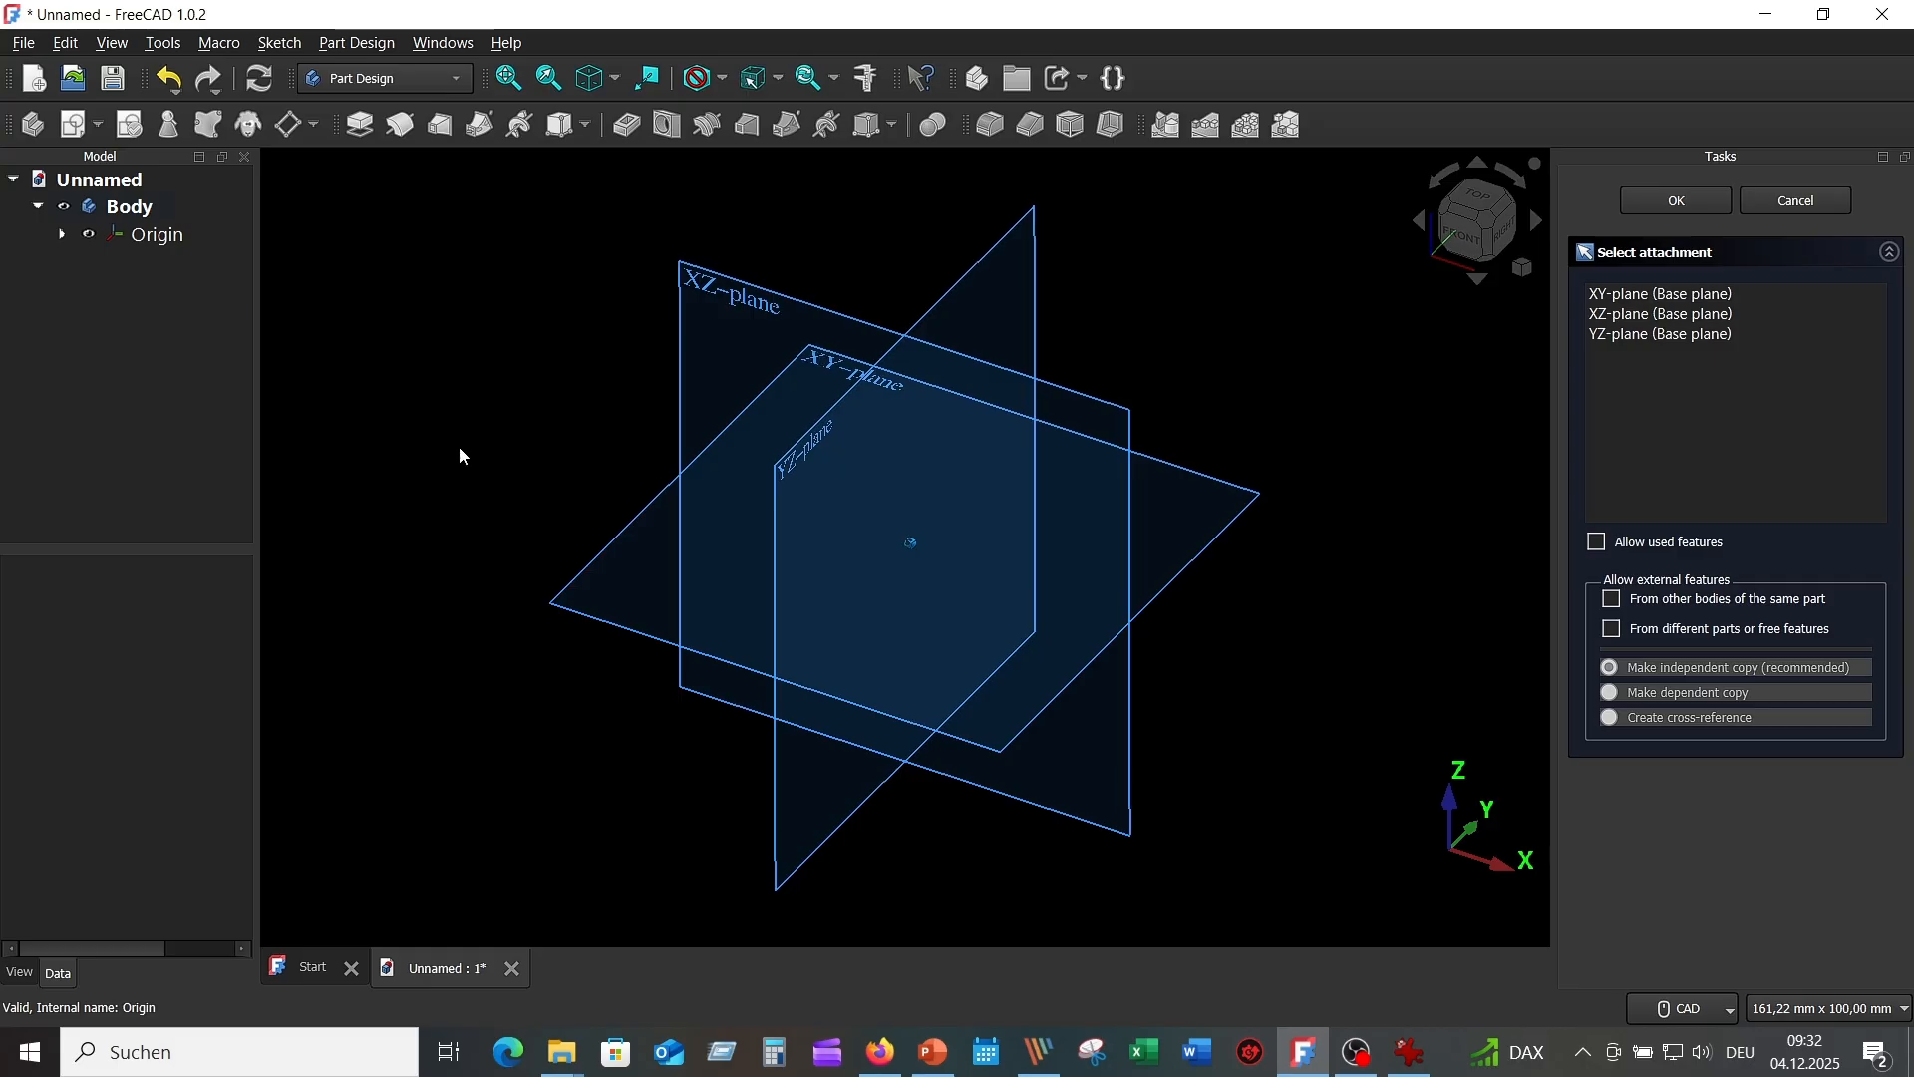
left_click(710, 315)
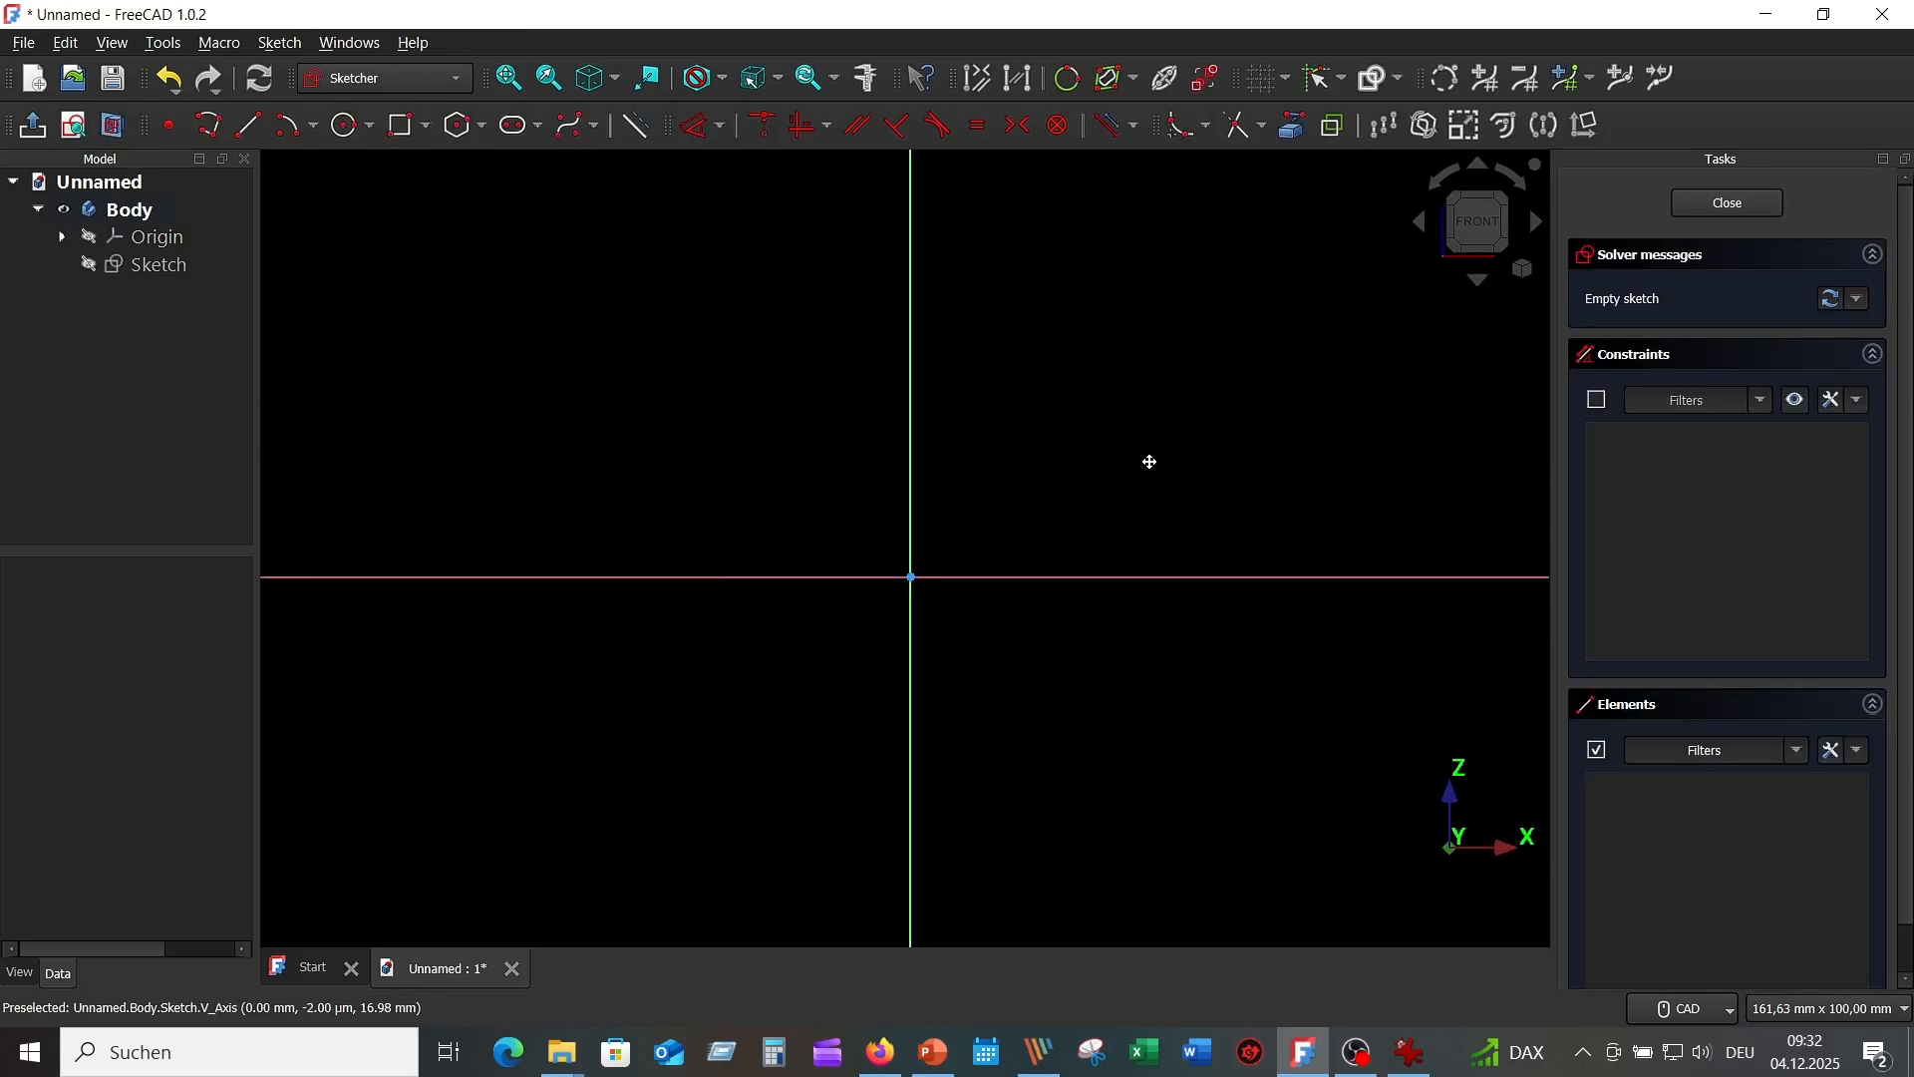
middle_click_drag(1146, 462, 1008, 496)
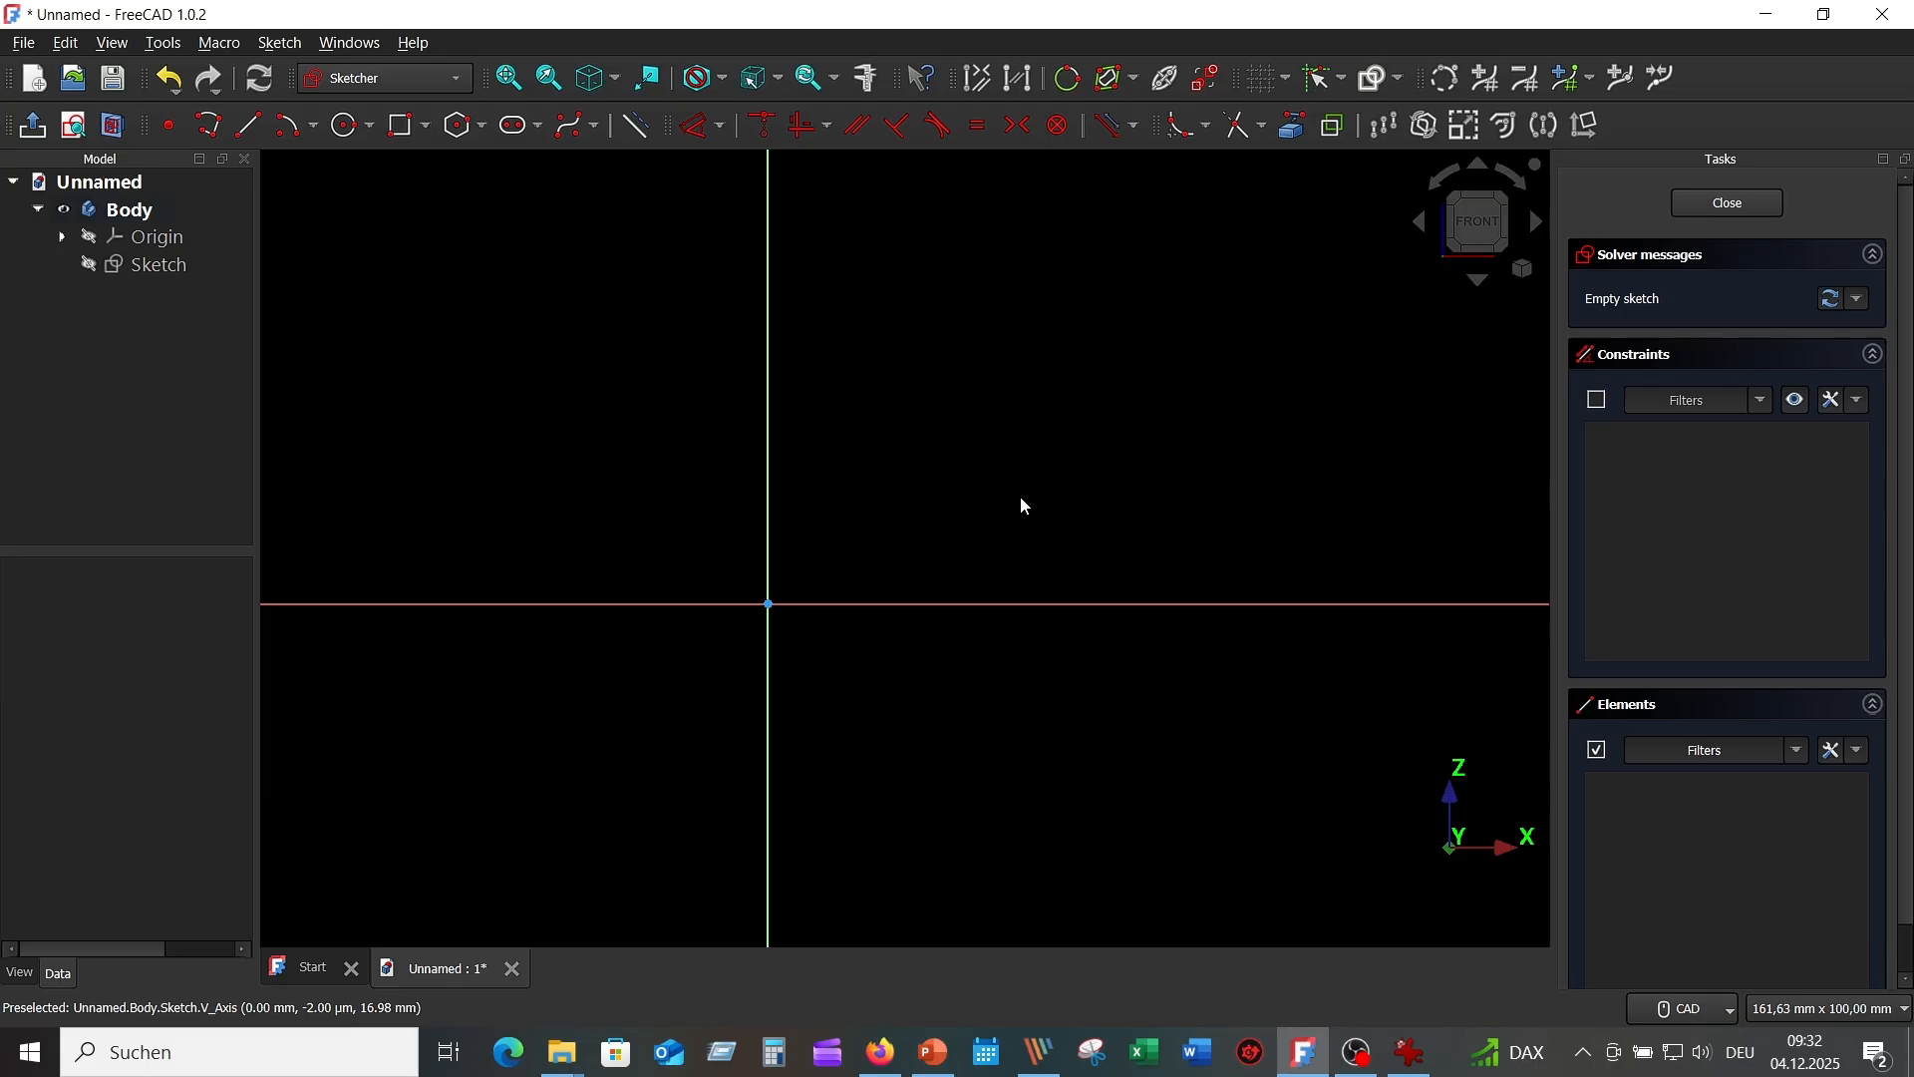
Draw a closed six-segment stepped L profile with the Polyline tool, starting and ending at the origin.
left_click(209, 125)
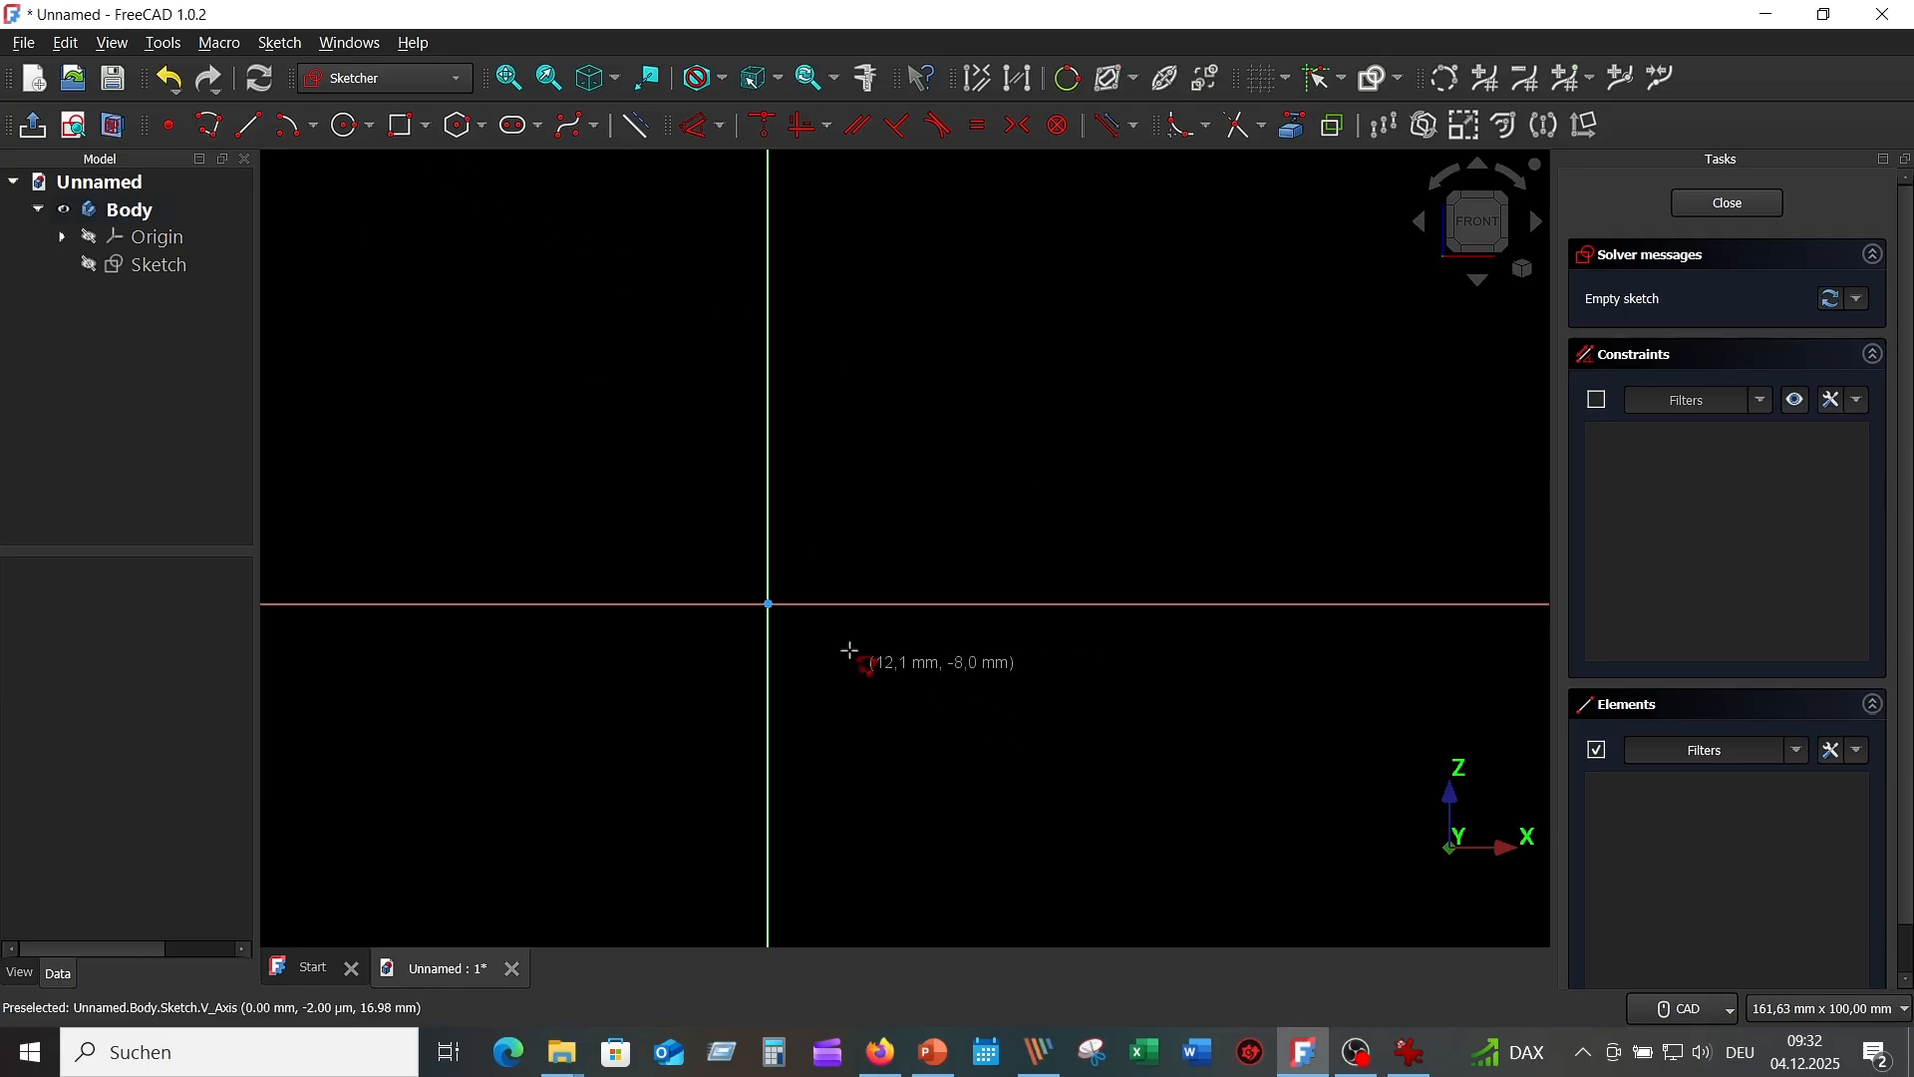
left_click(769, 604)
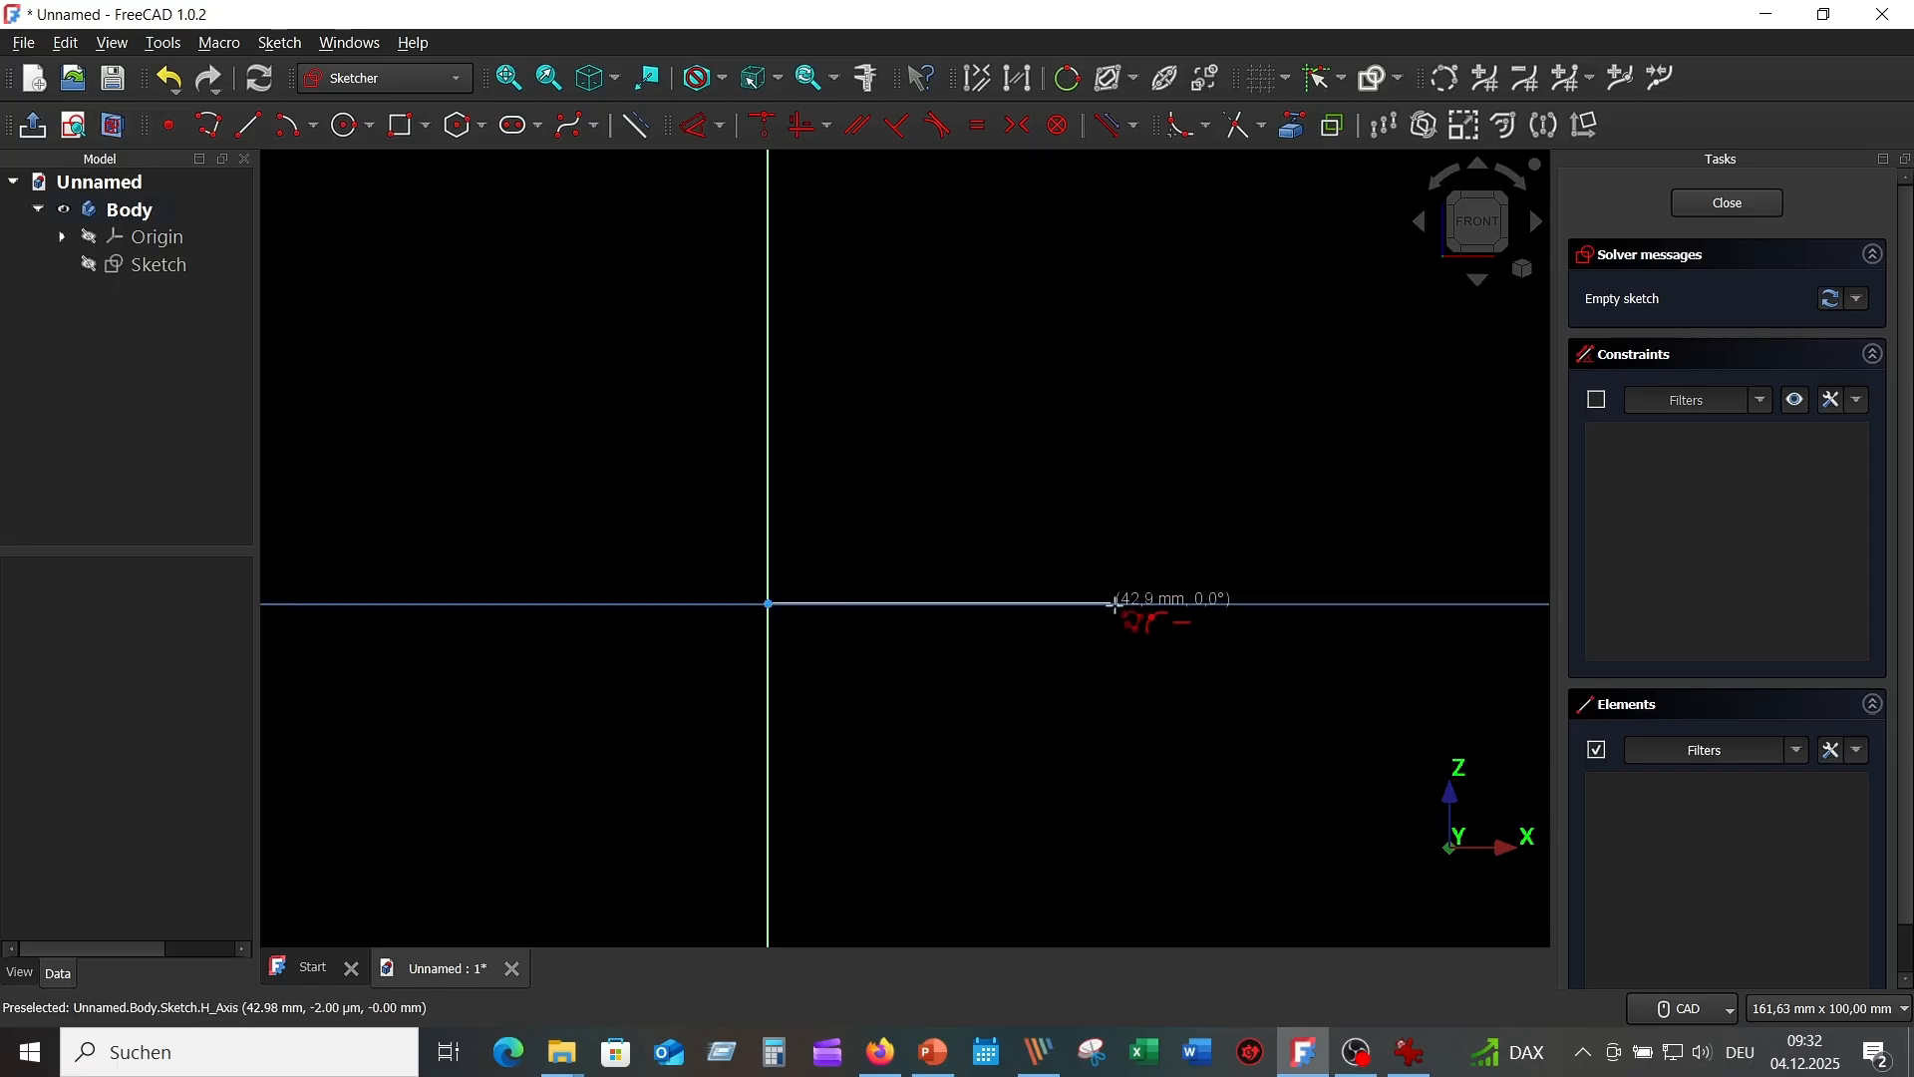
left_click(1135, 604)
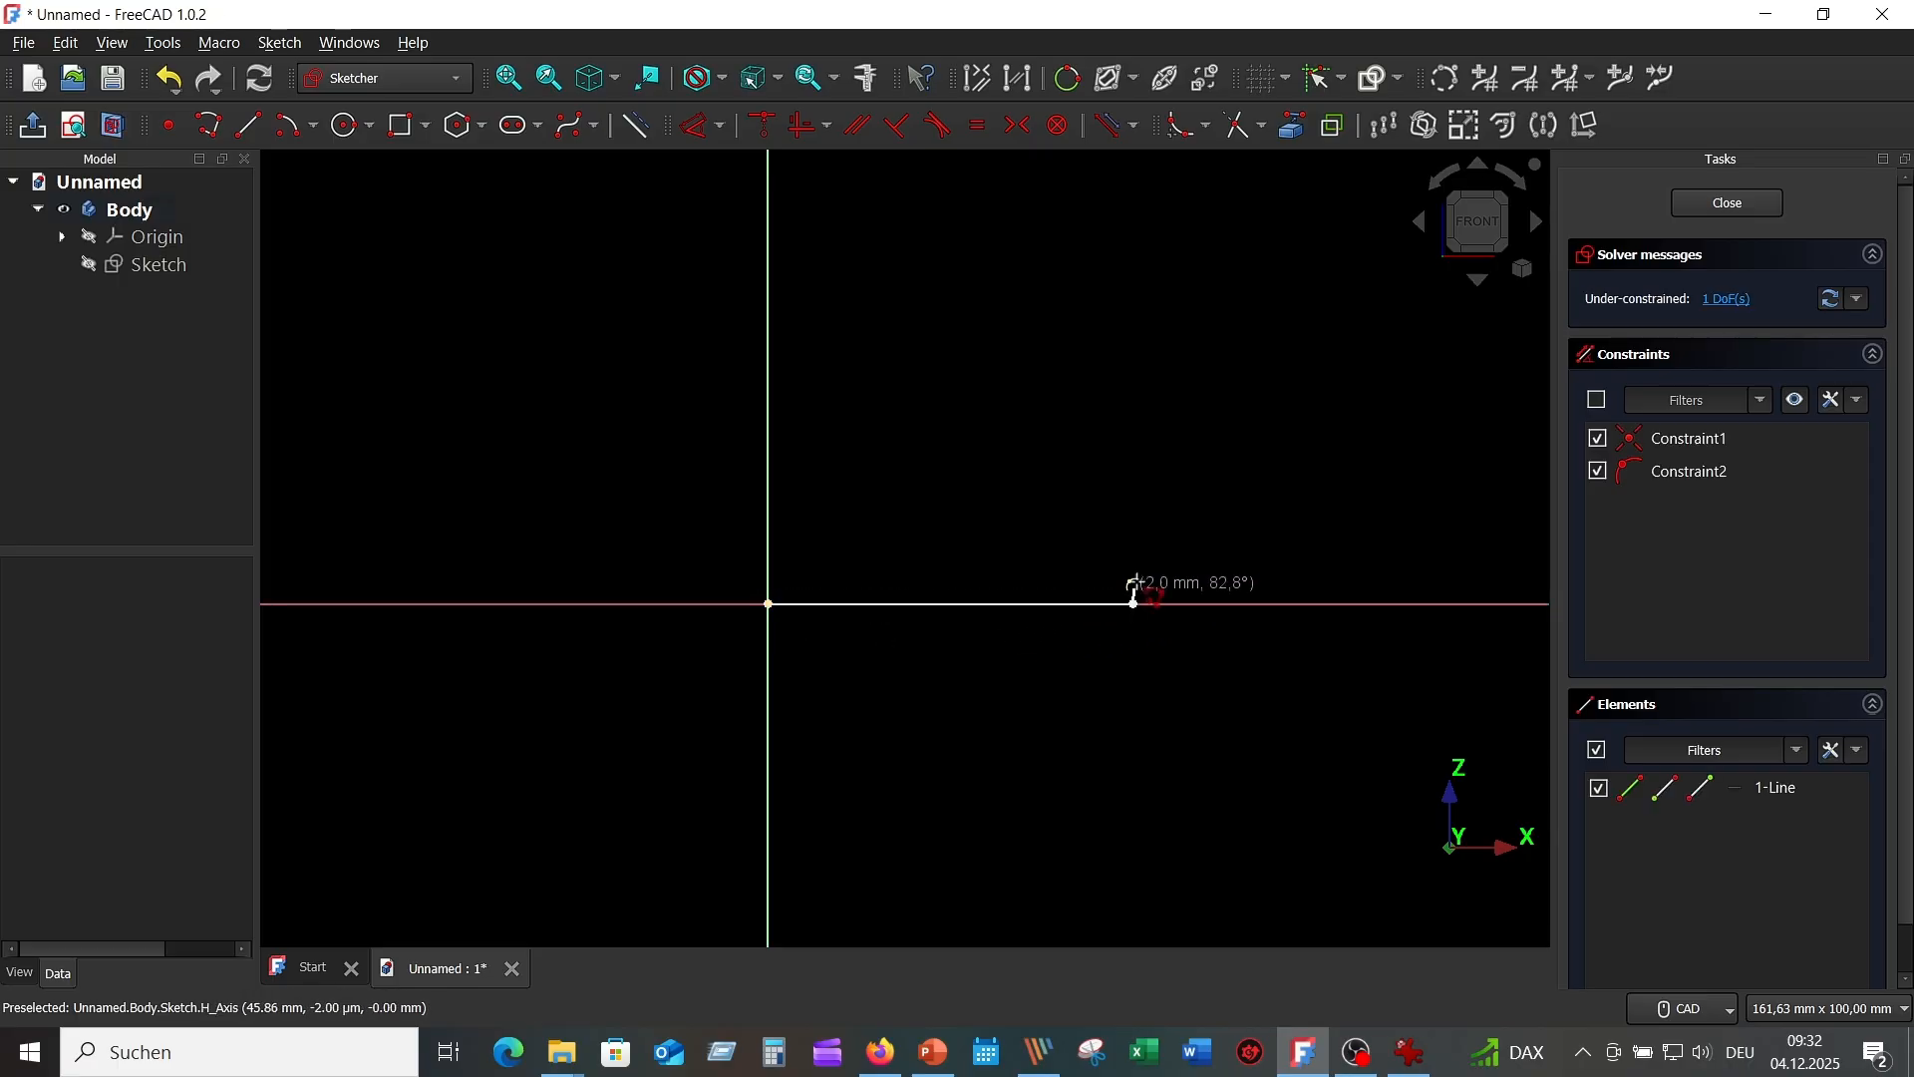
left_click(1135, 499)
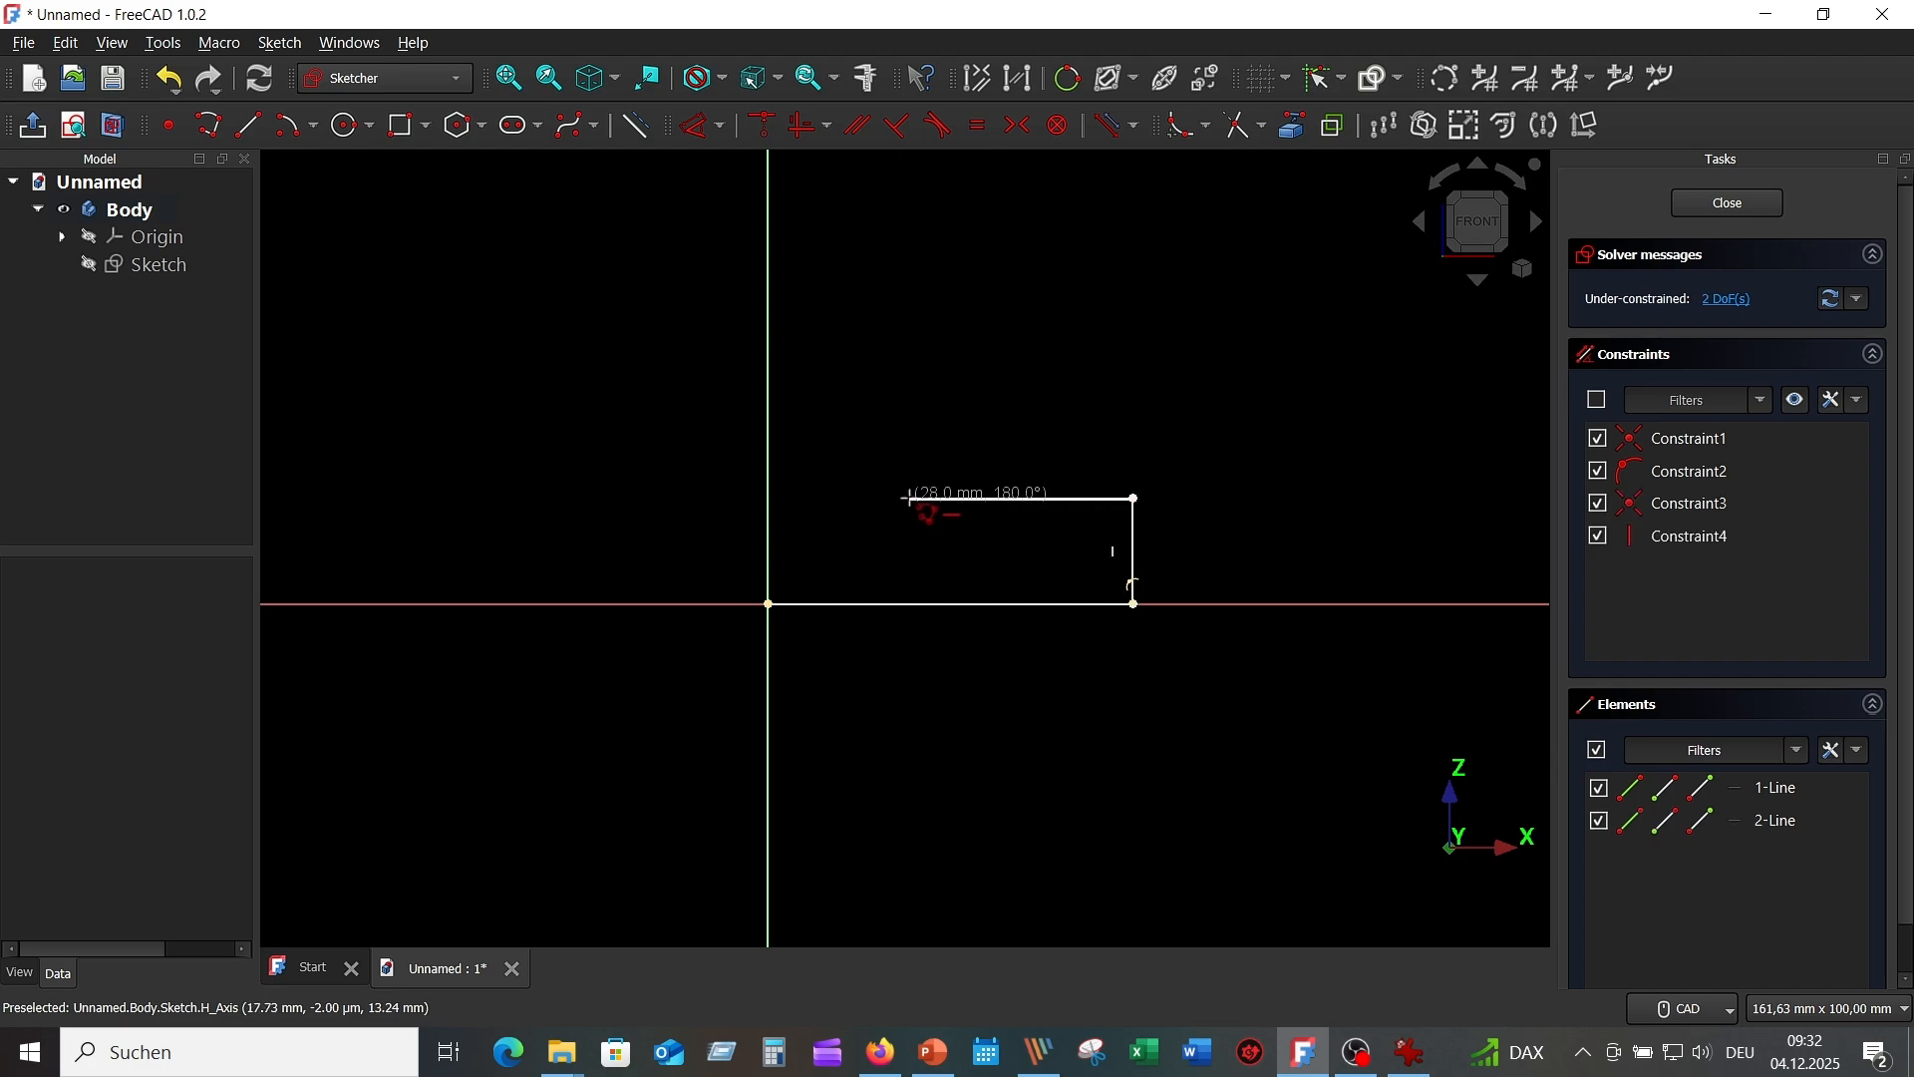
left_click(911, 499)
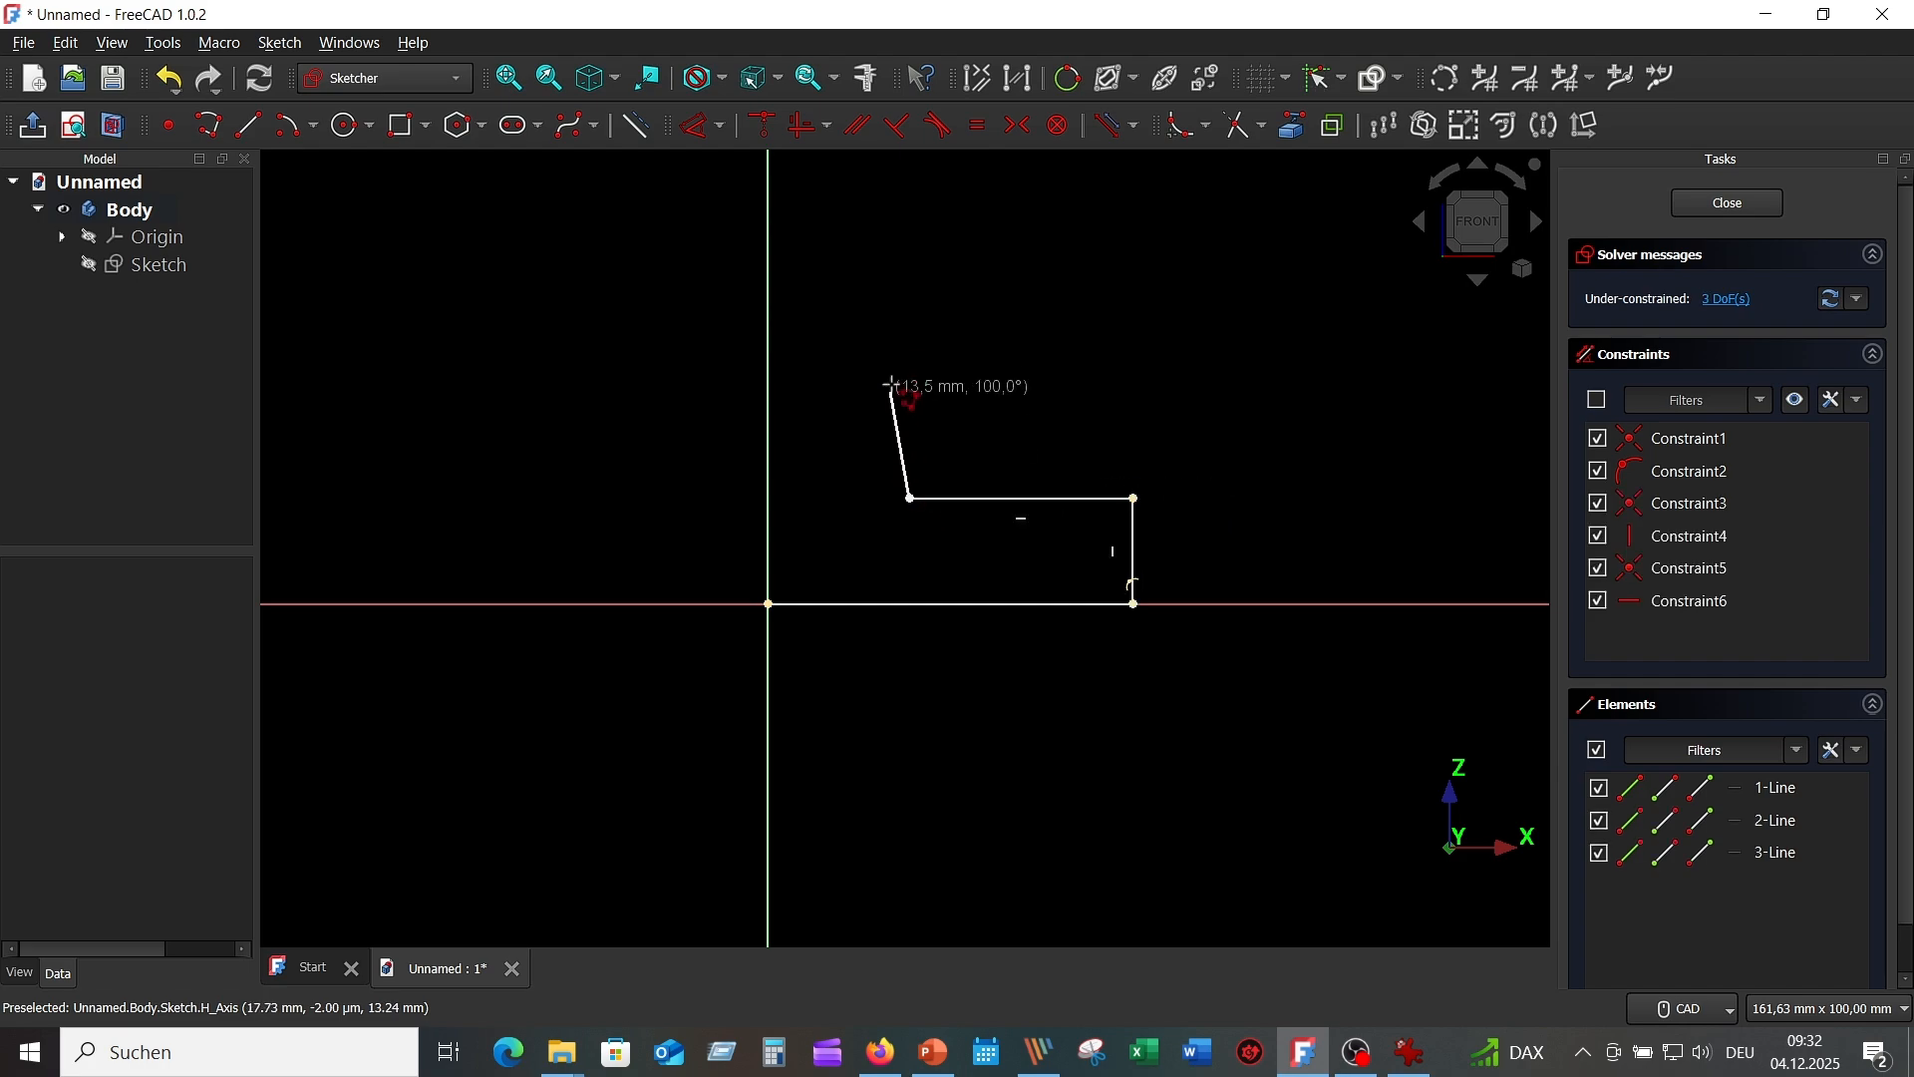
left_click(910, 293)
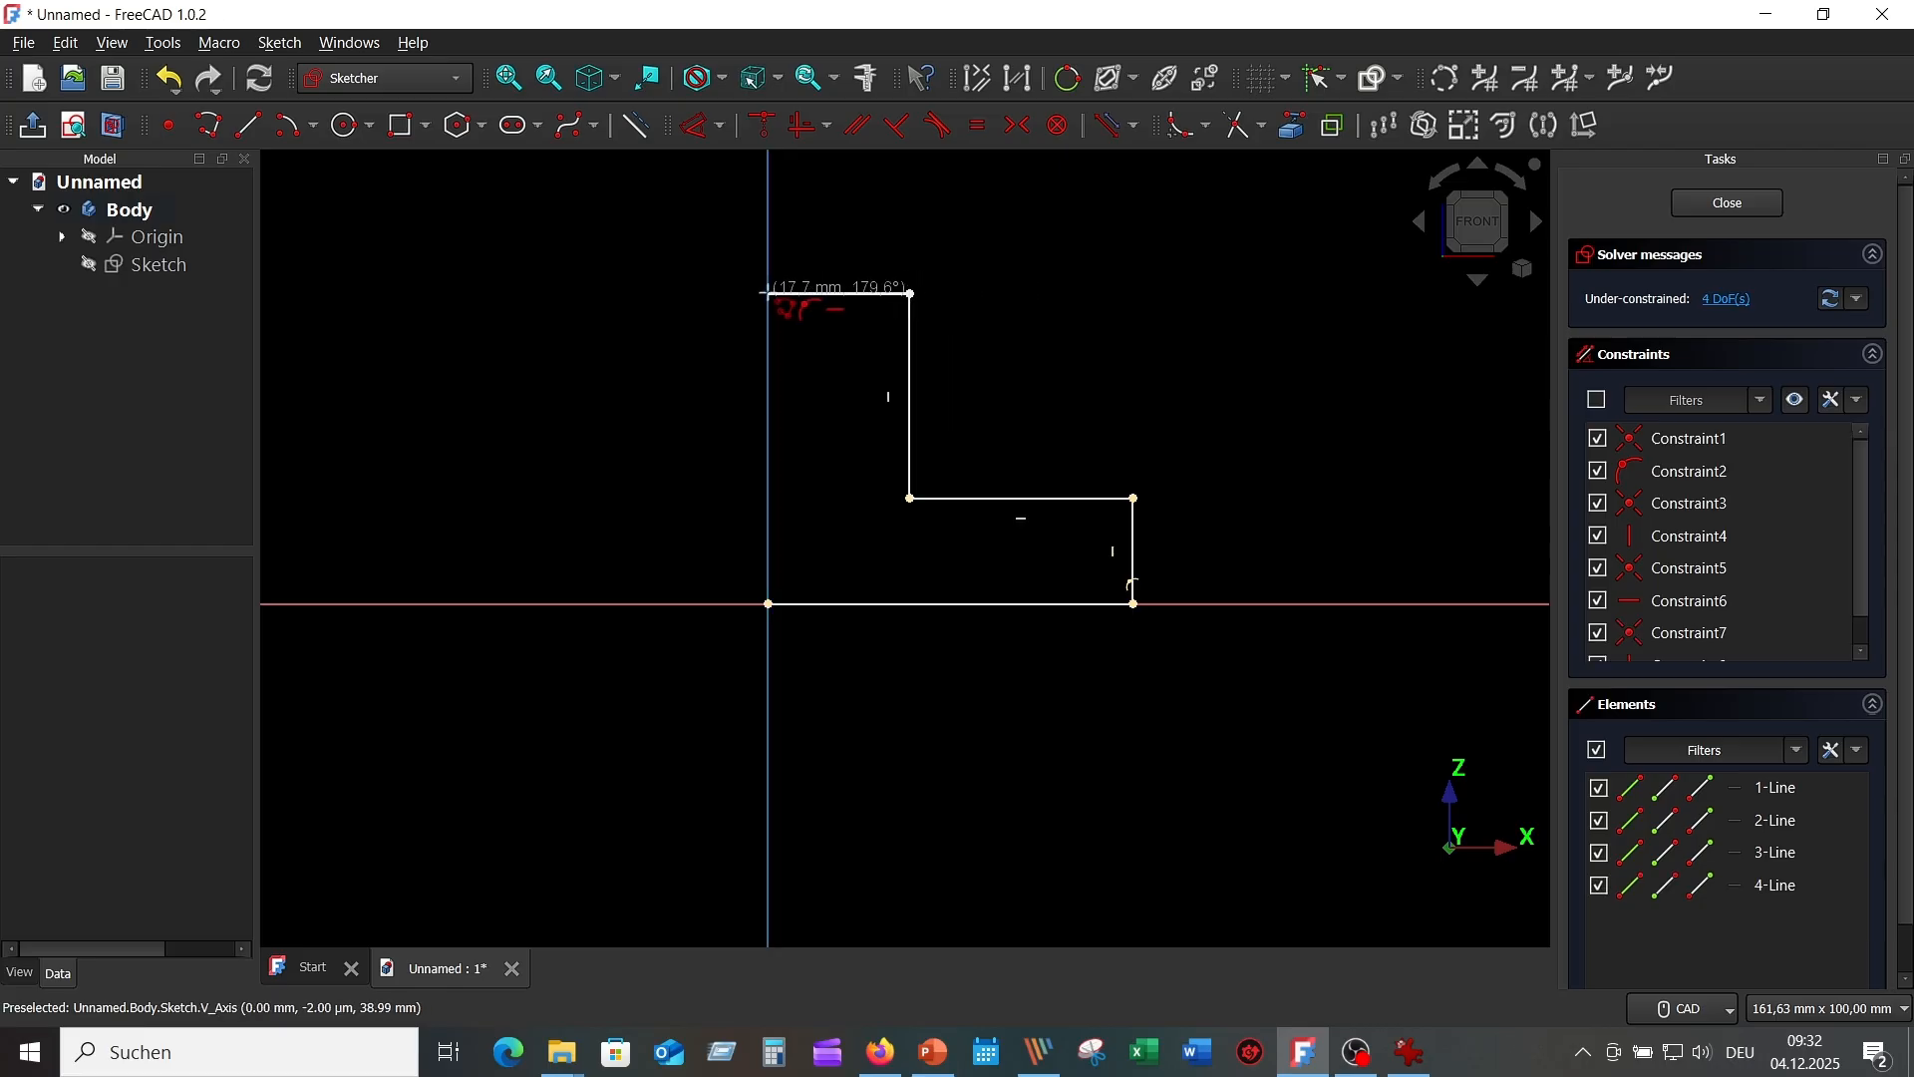
left_click(769, 294)
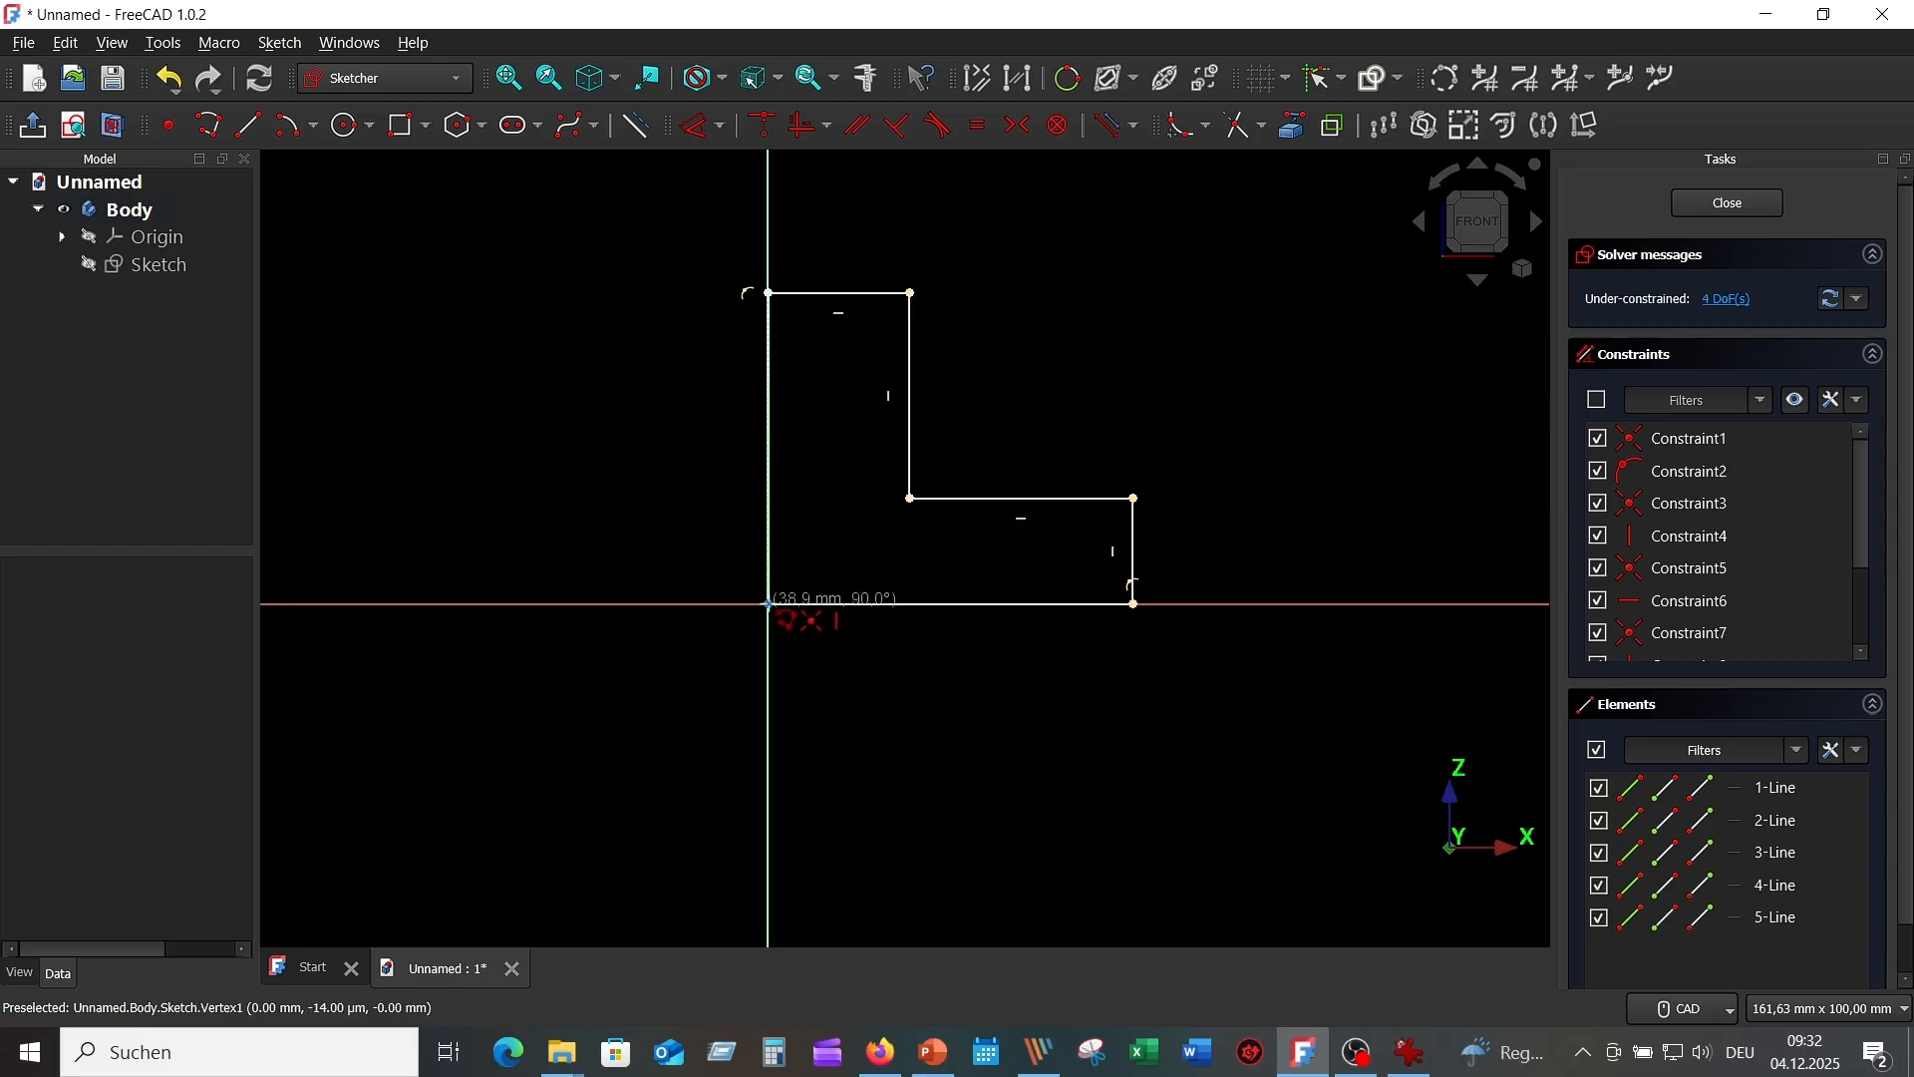
left_click(768, 604)
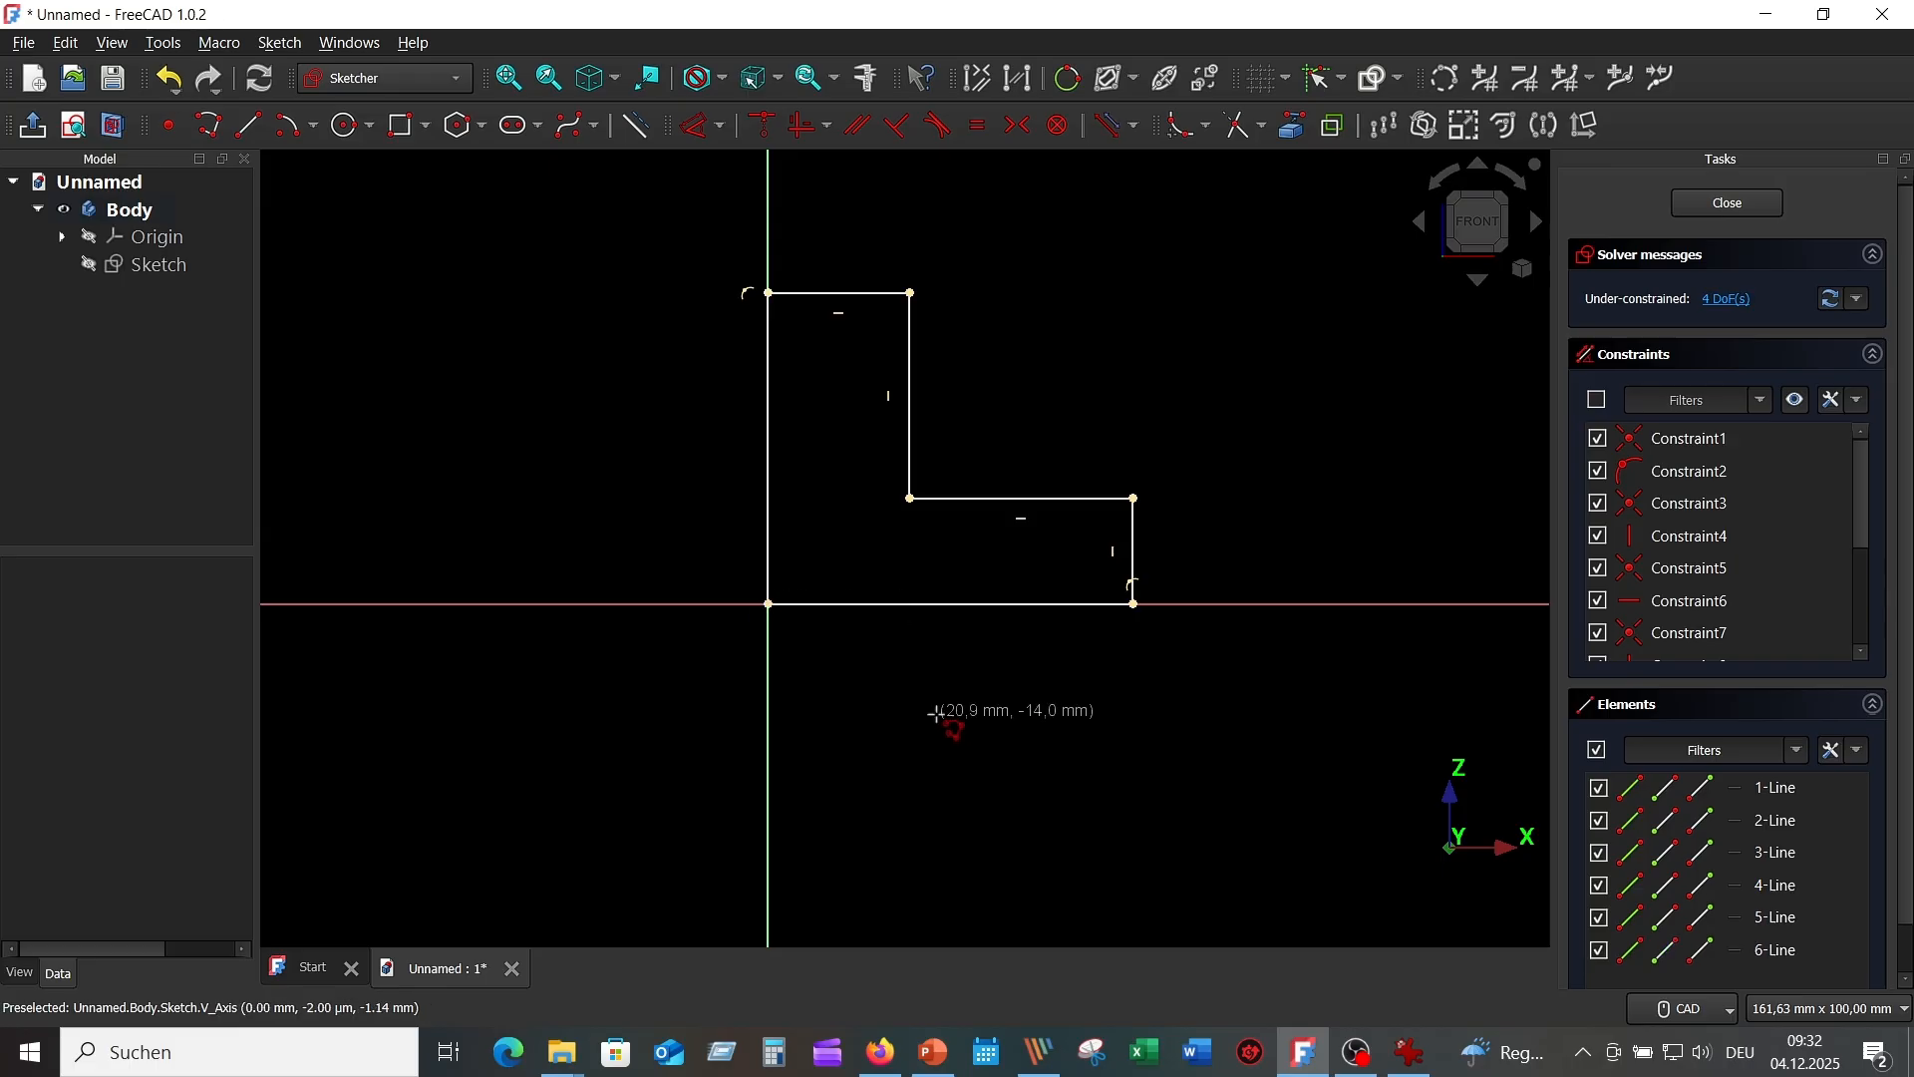
Finish the polyline, then dimension the top edge to 24/2 (12 mm) and the right edge to 20 mm.
key("Escape")
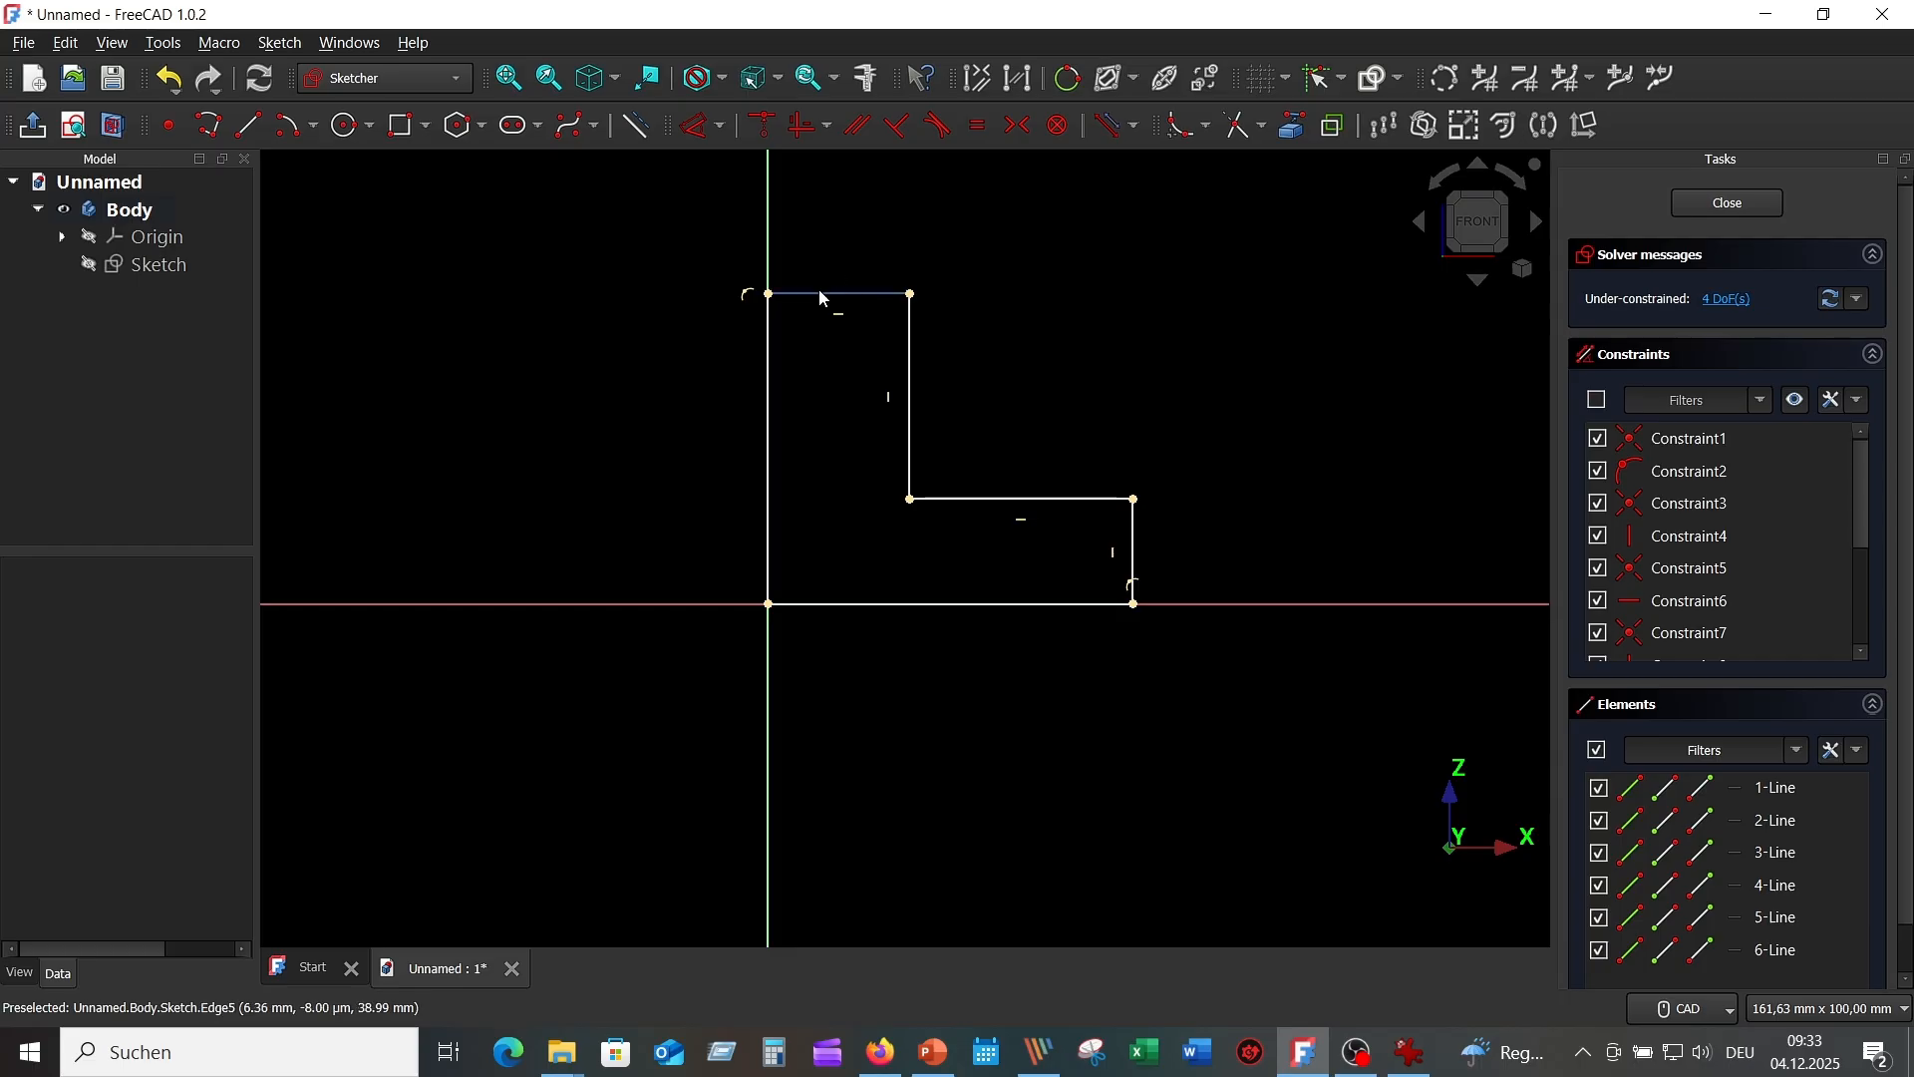
left_click(701, 129)
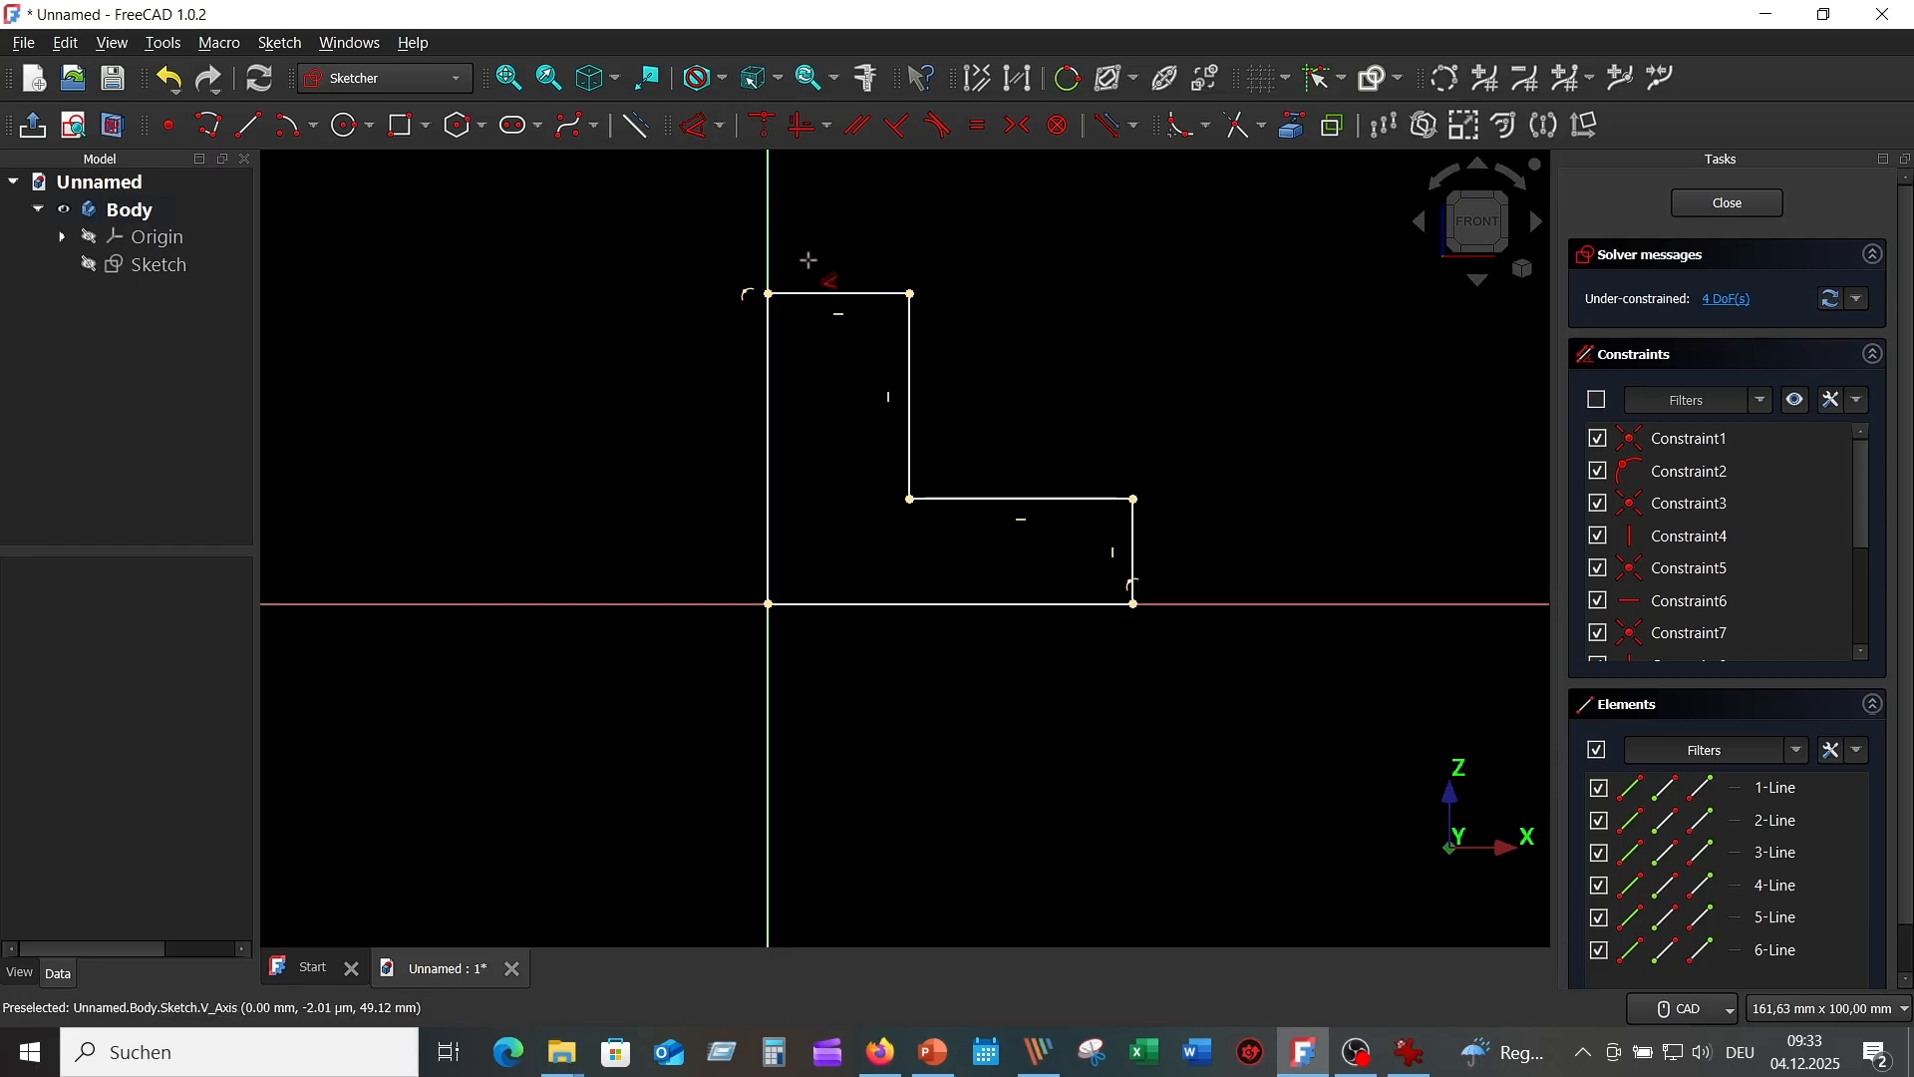
left_click(825, 295)
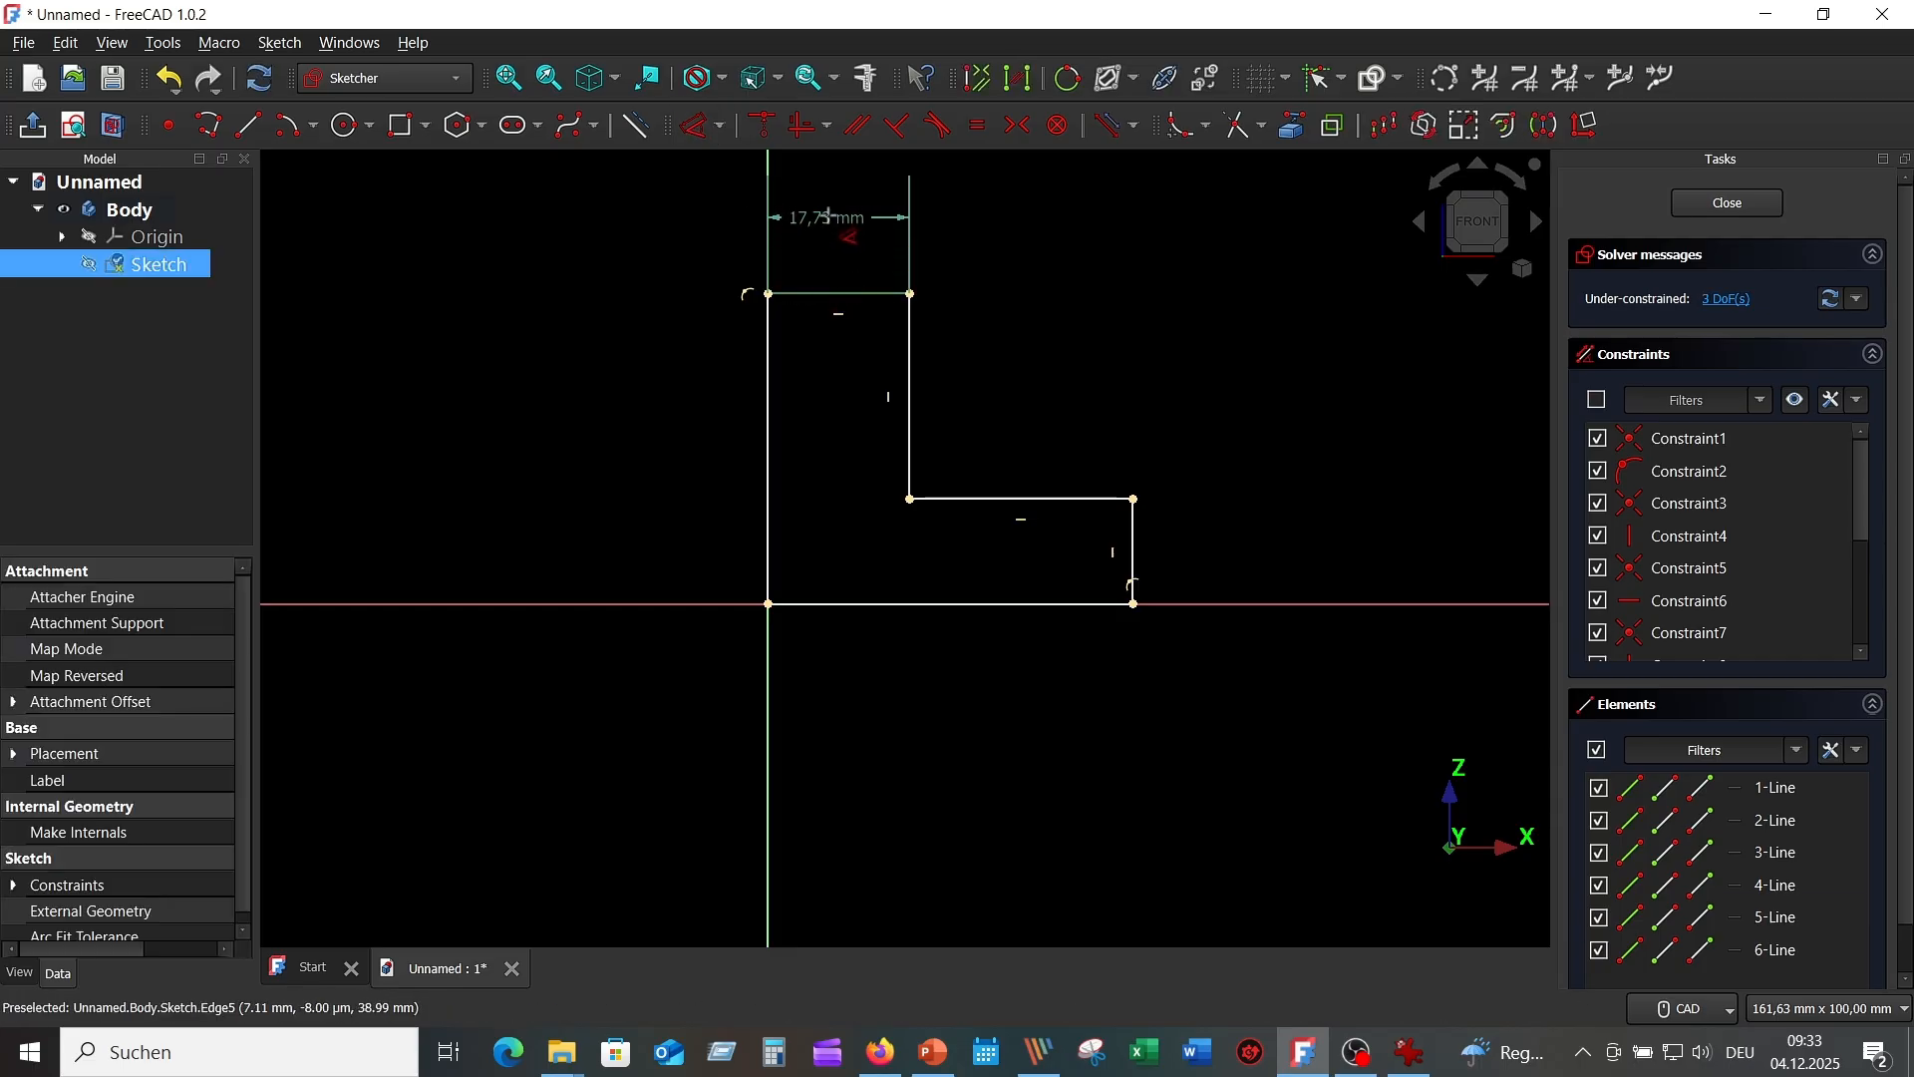
left_click(840, 236)
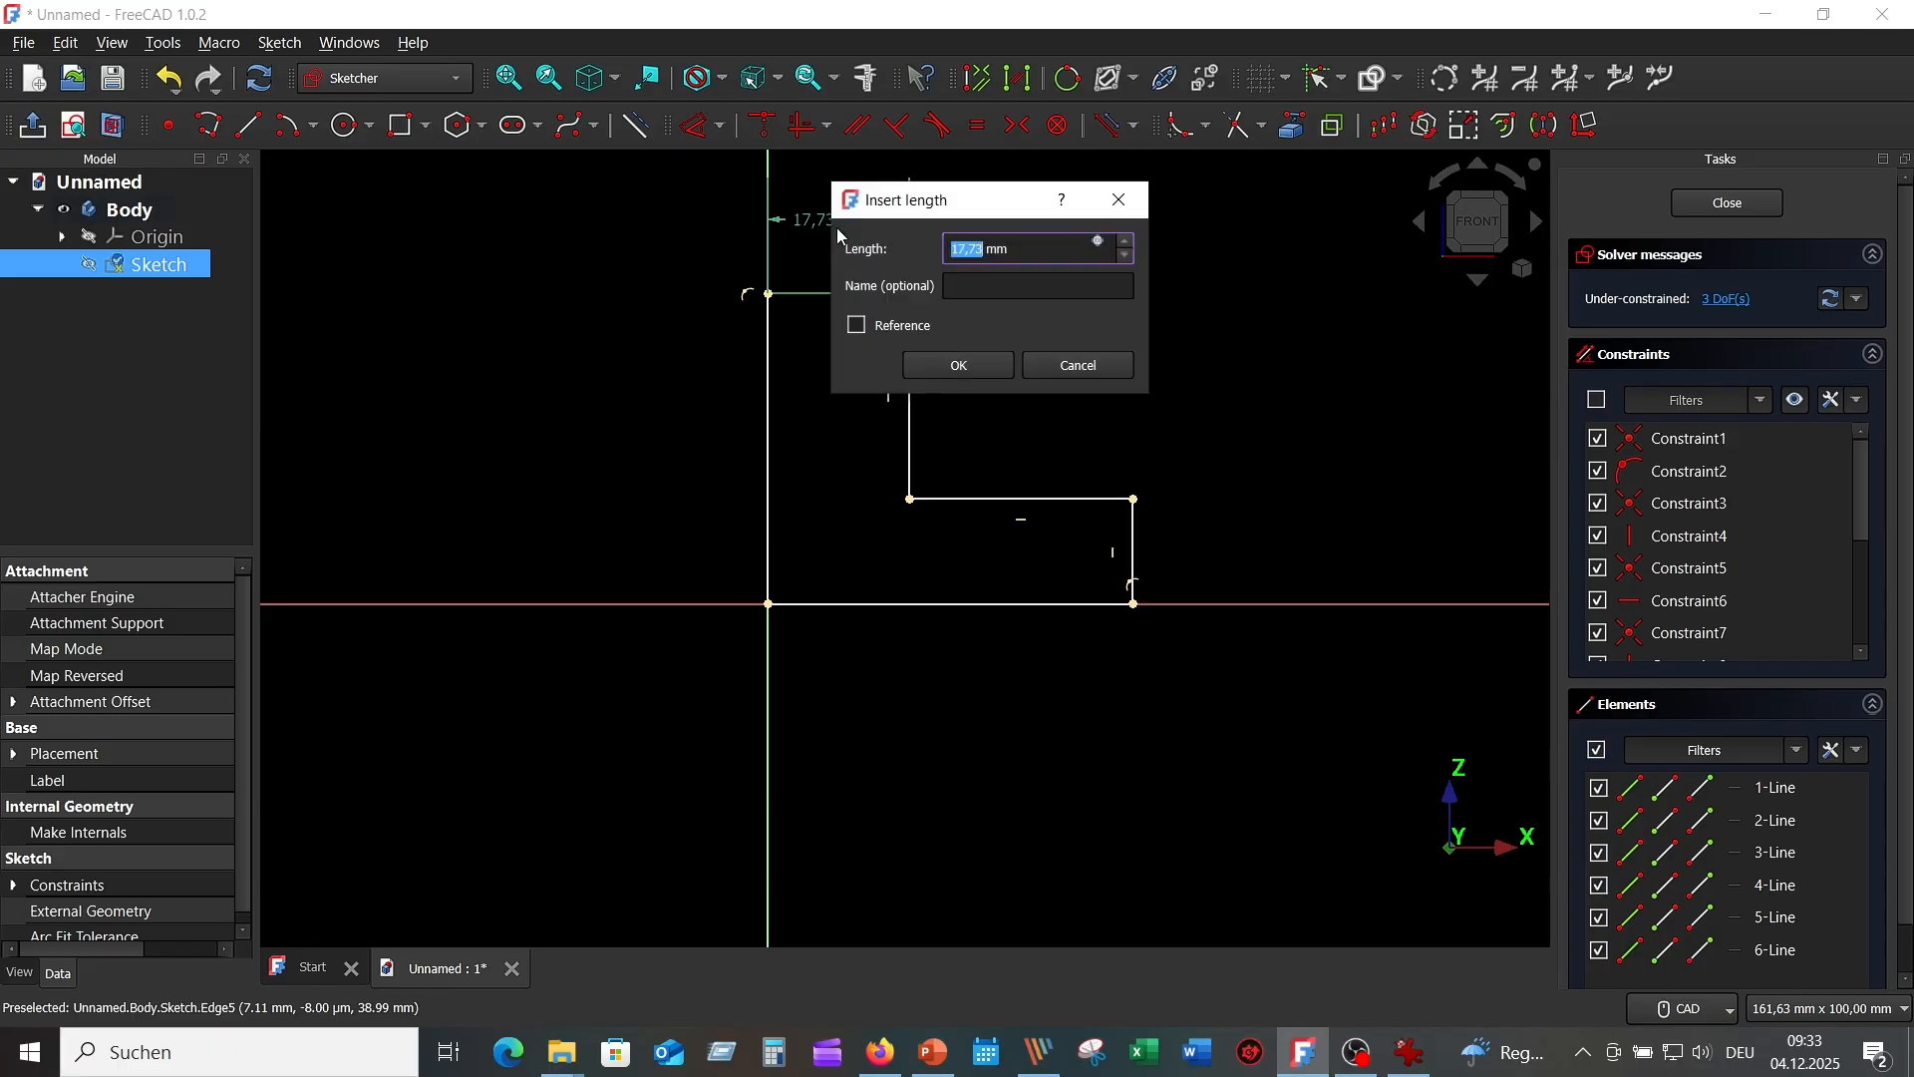
type("24/2")
key("Return")
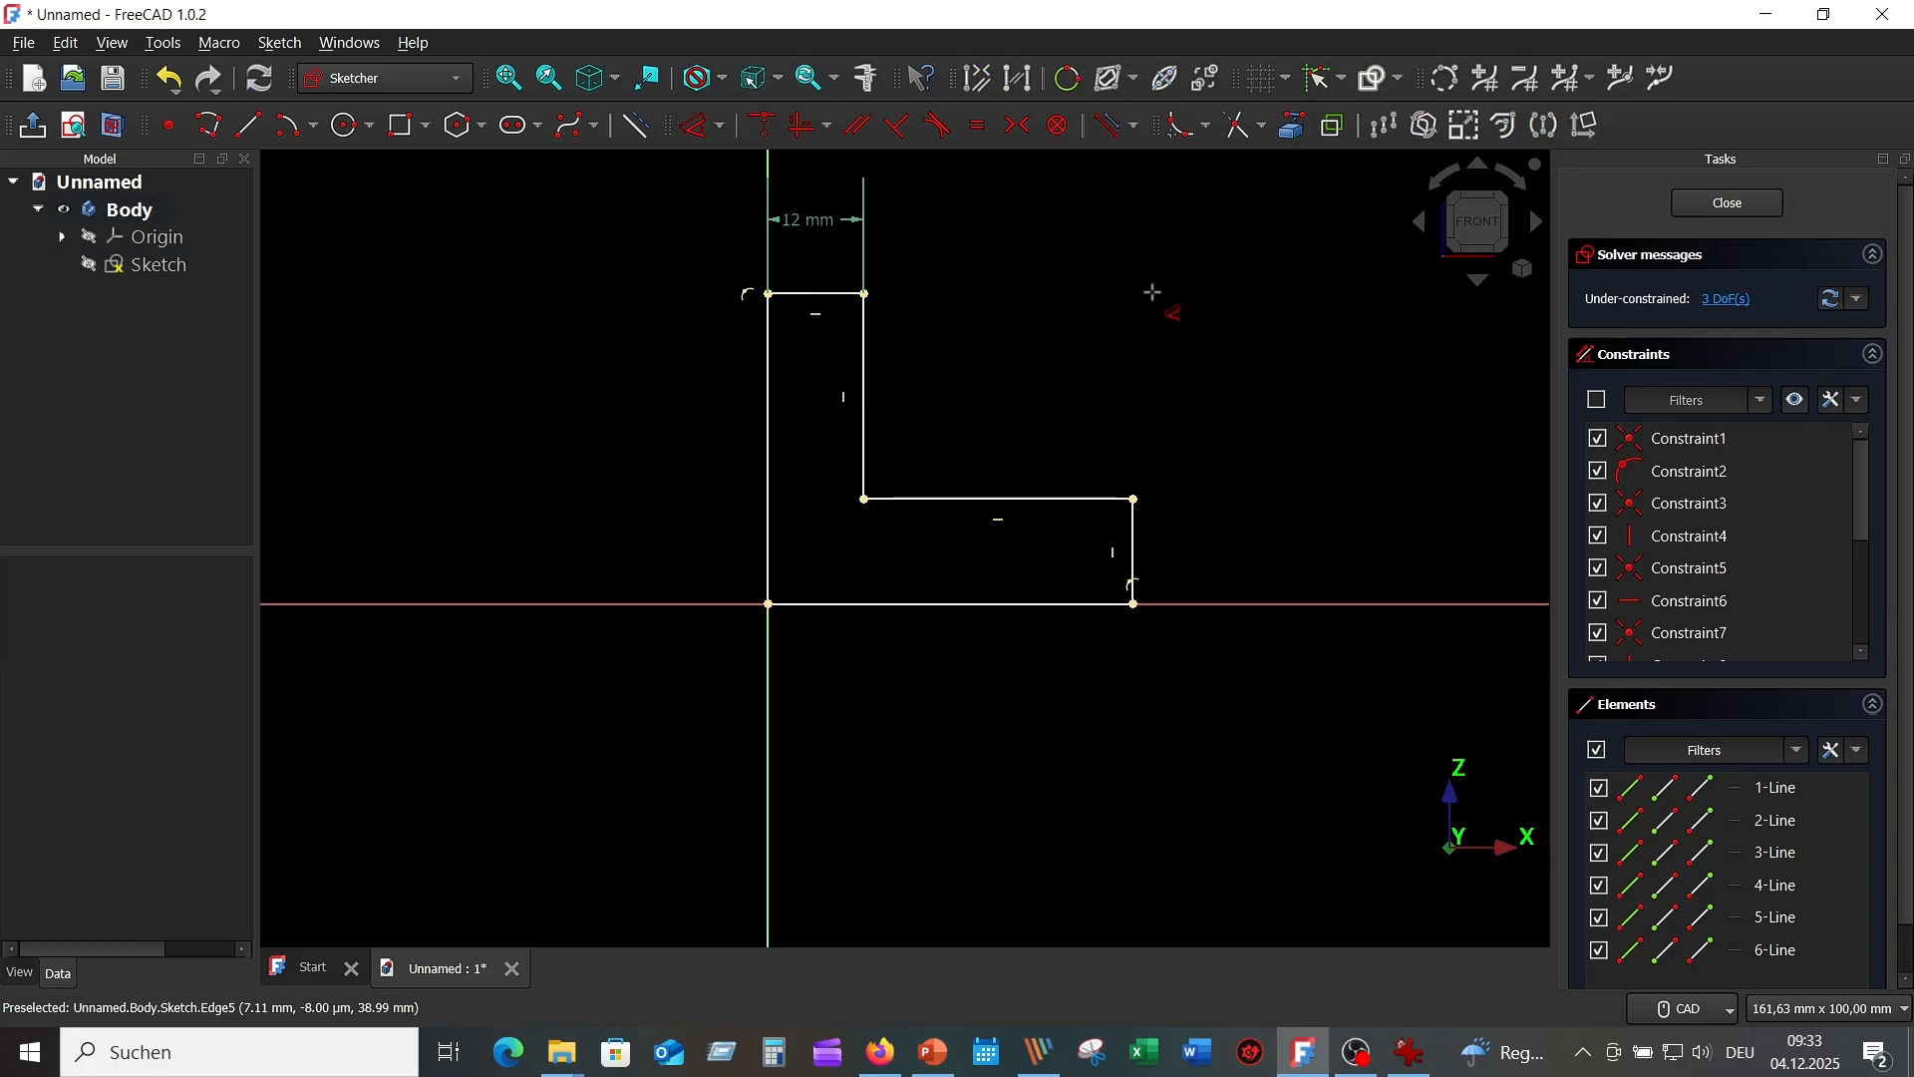
left_click(1134, 541)
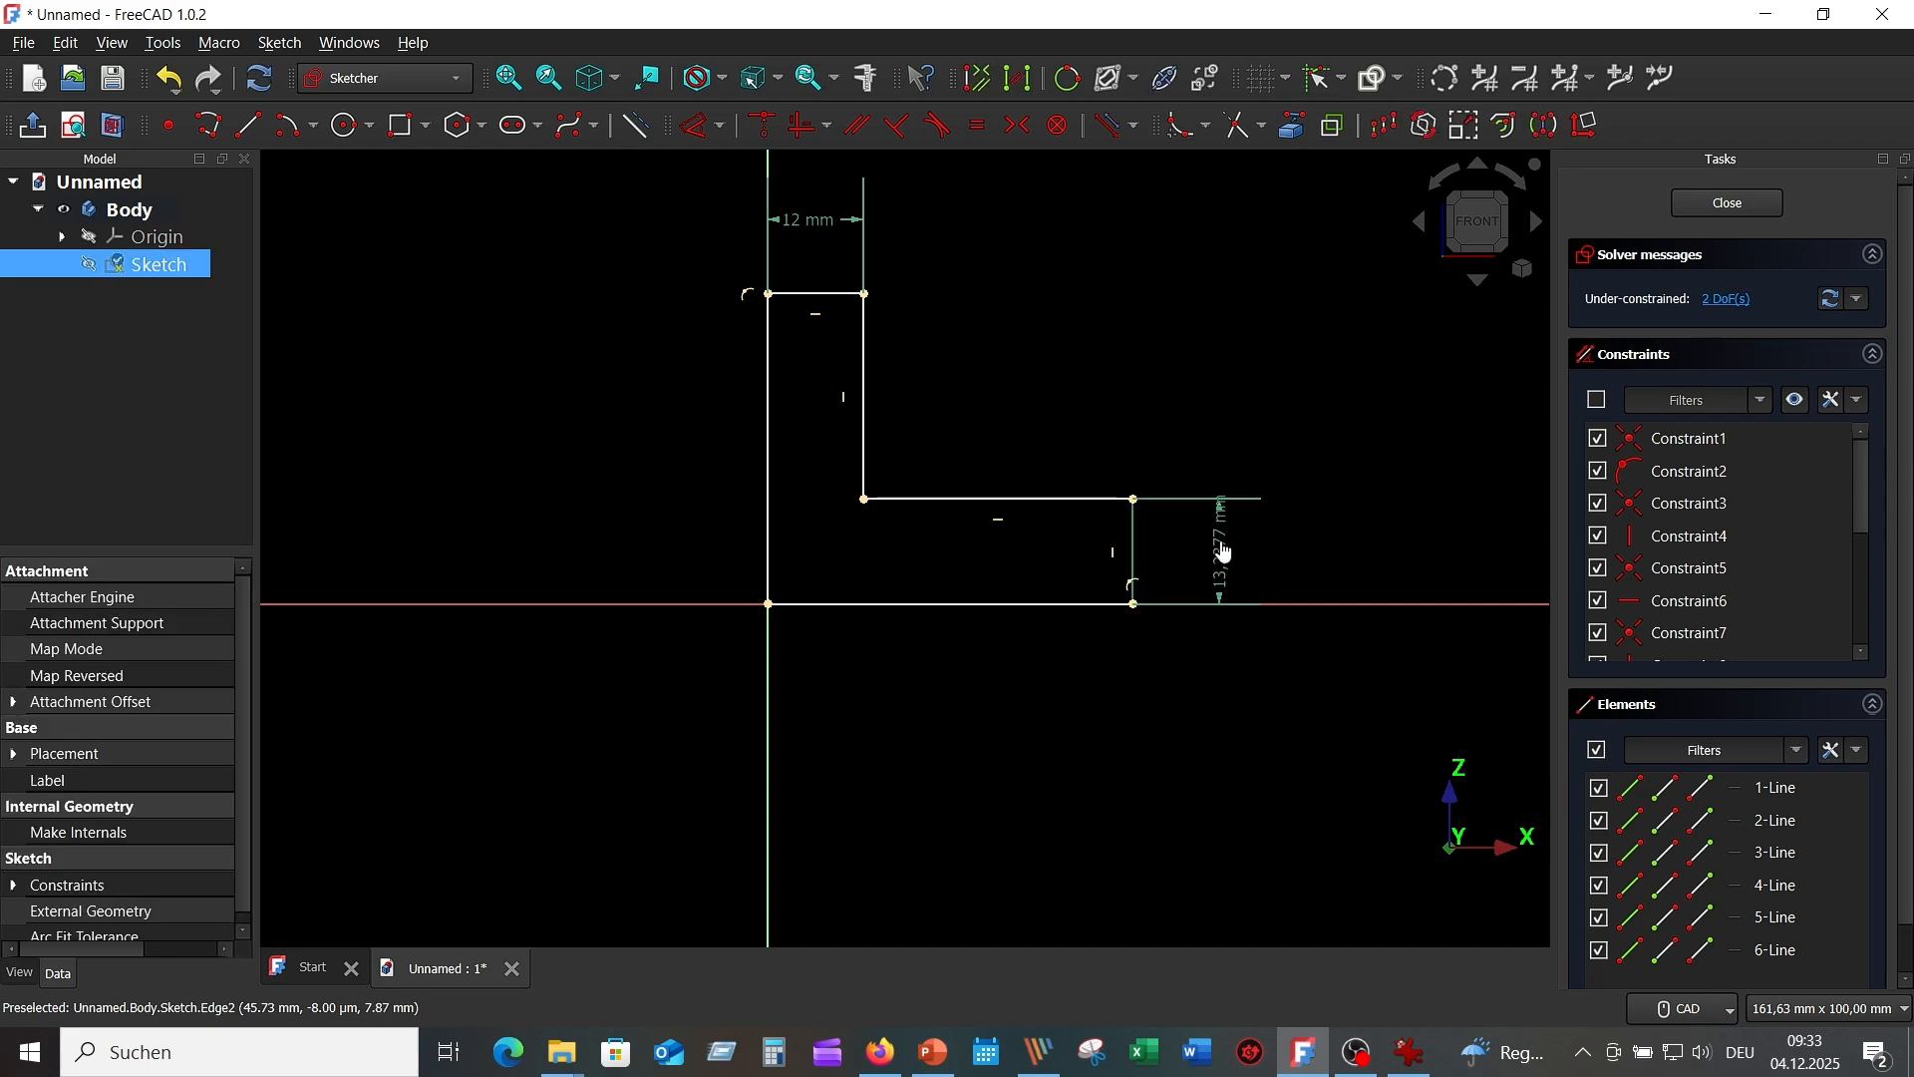
left_click(1219, 553)
type("20")
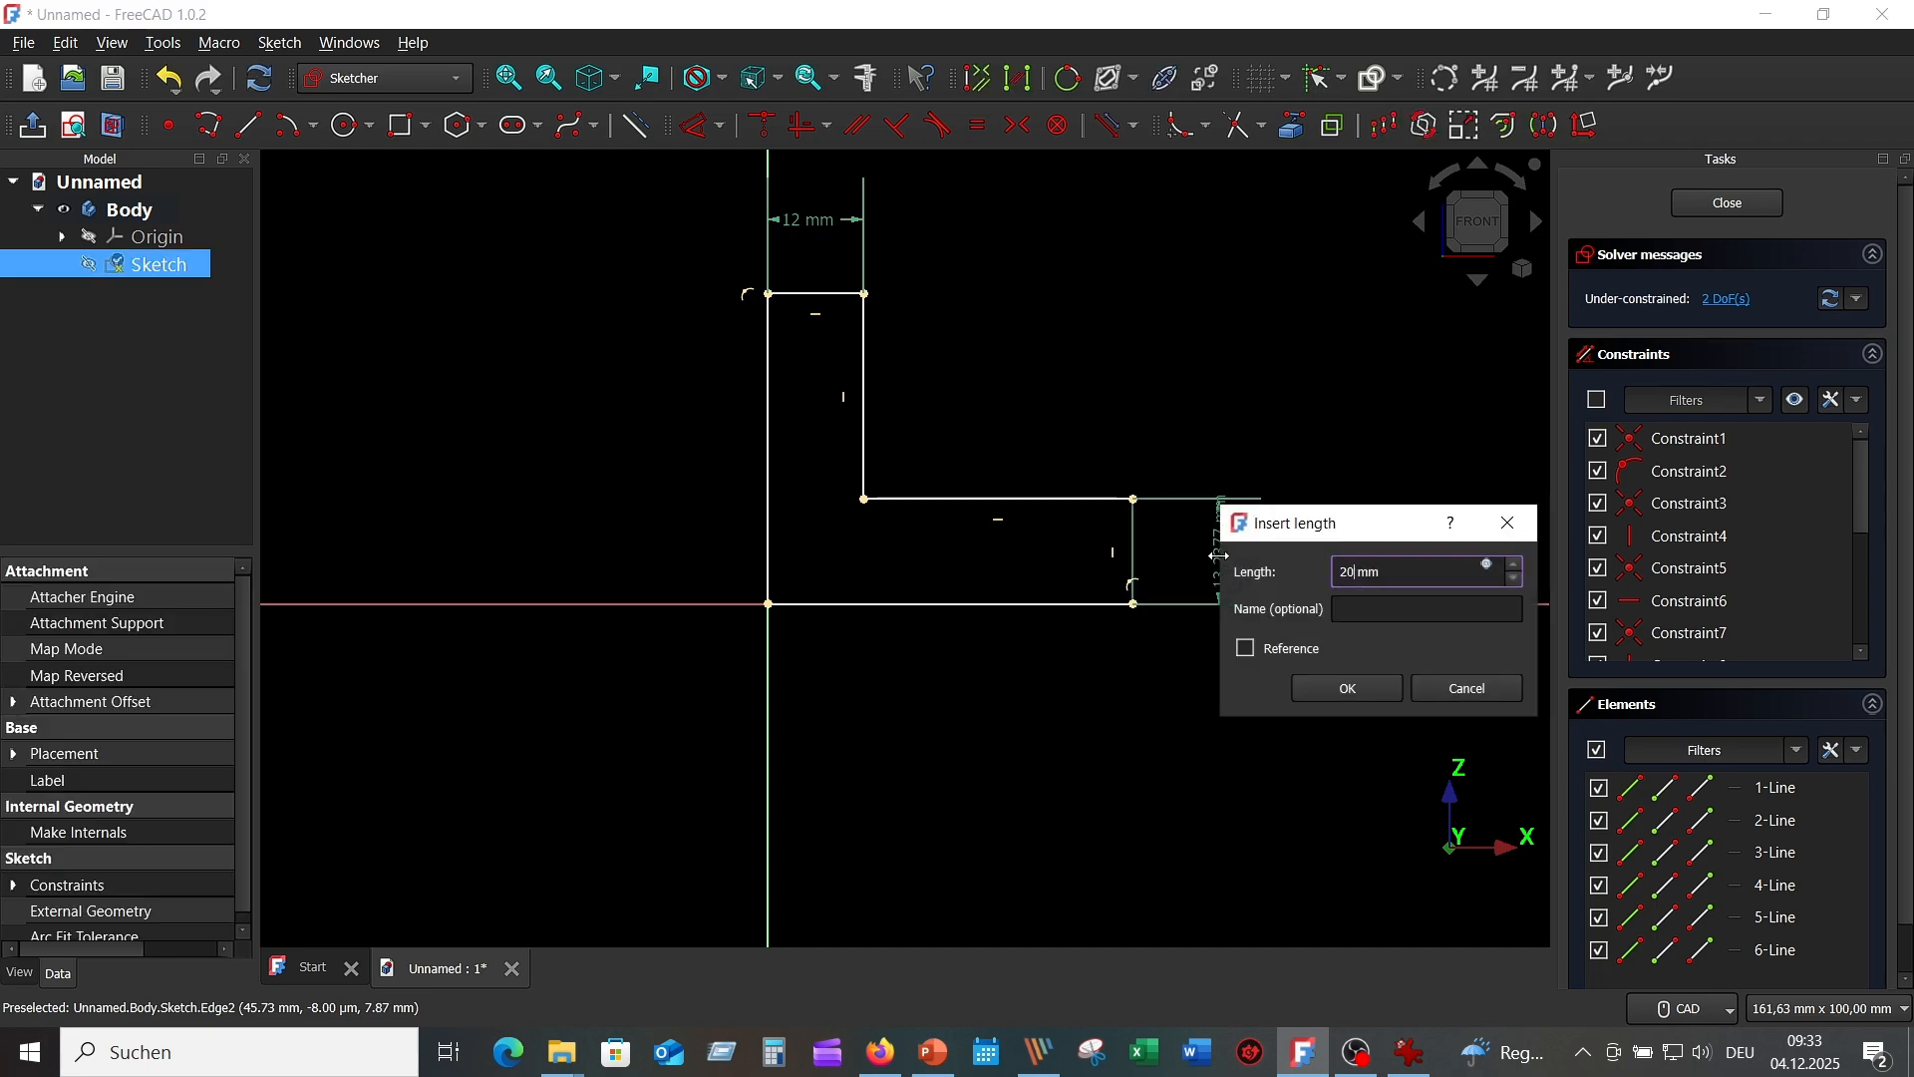
key("Return")
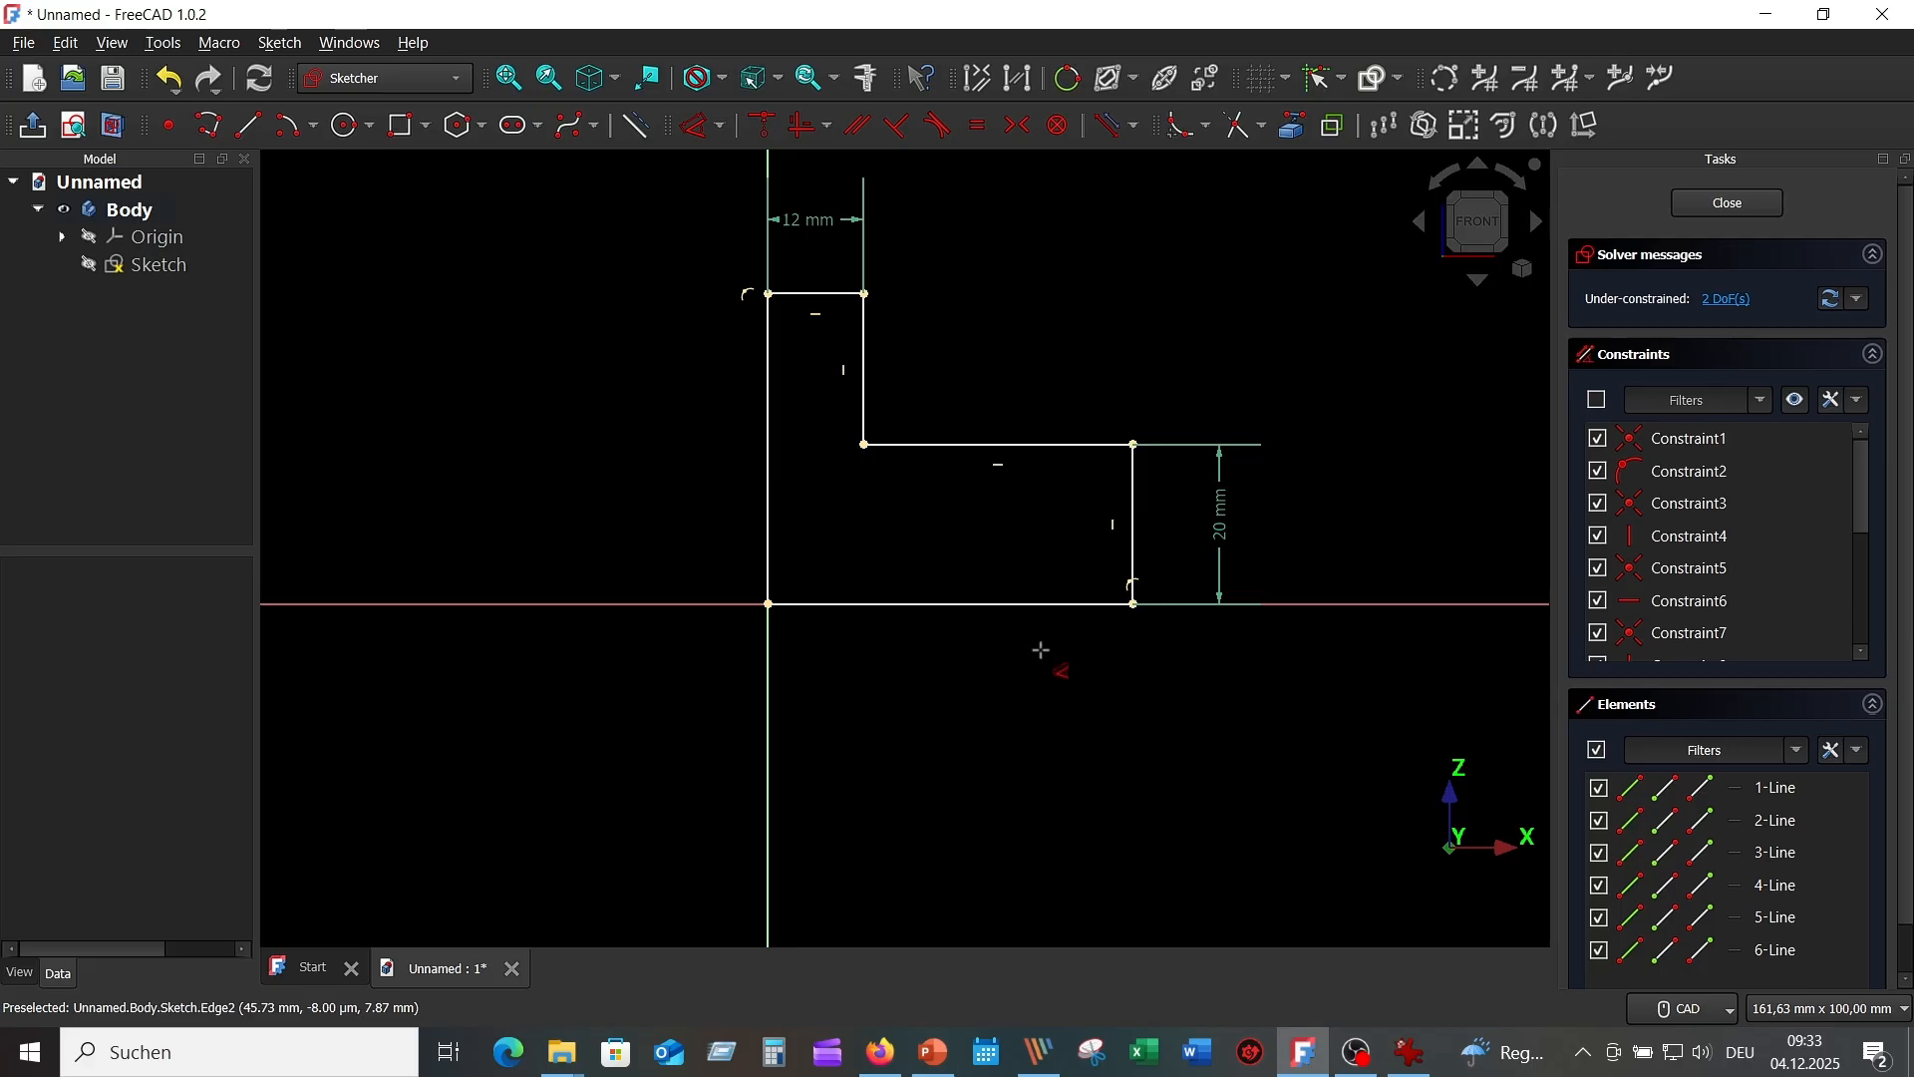
Dimension the inner vertical edge and the bottom edge to 30 mm each, checking the reference drawing.
left_click(864, 352)
left_click(962, 353)
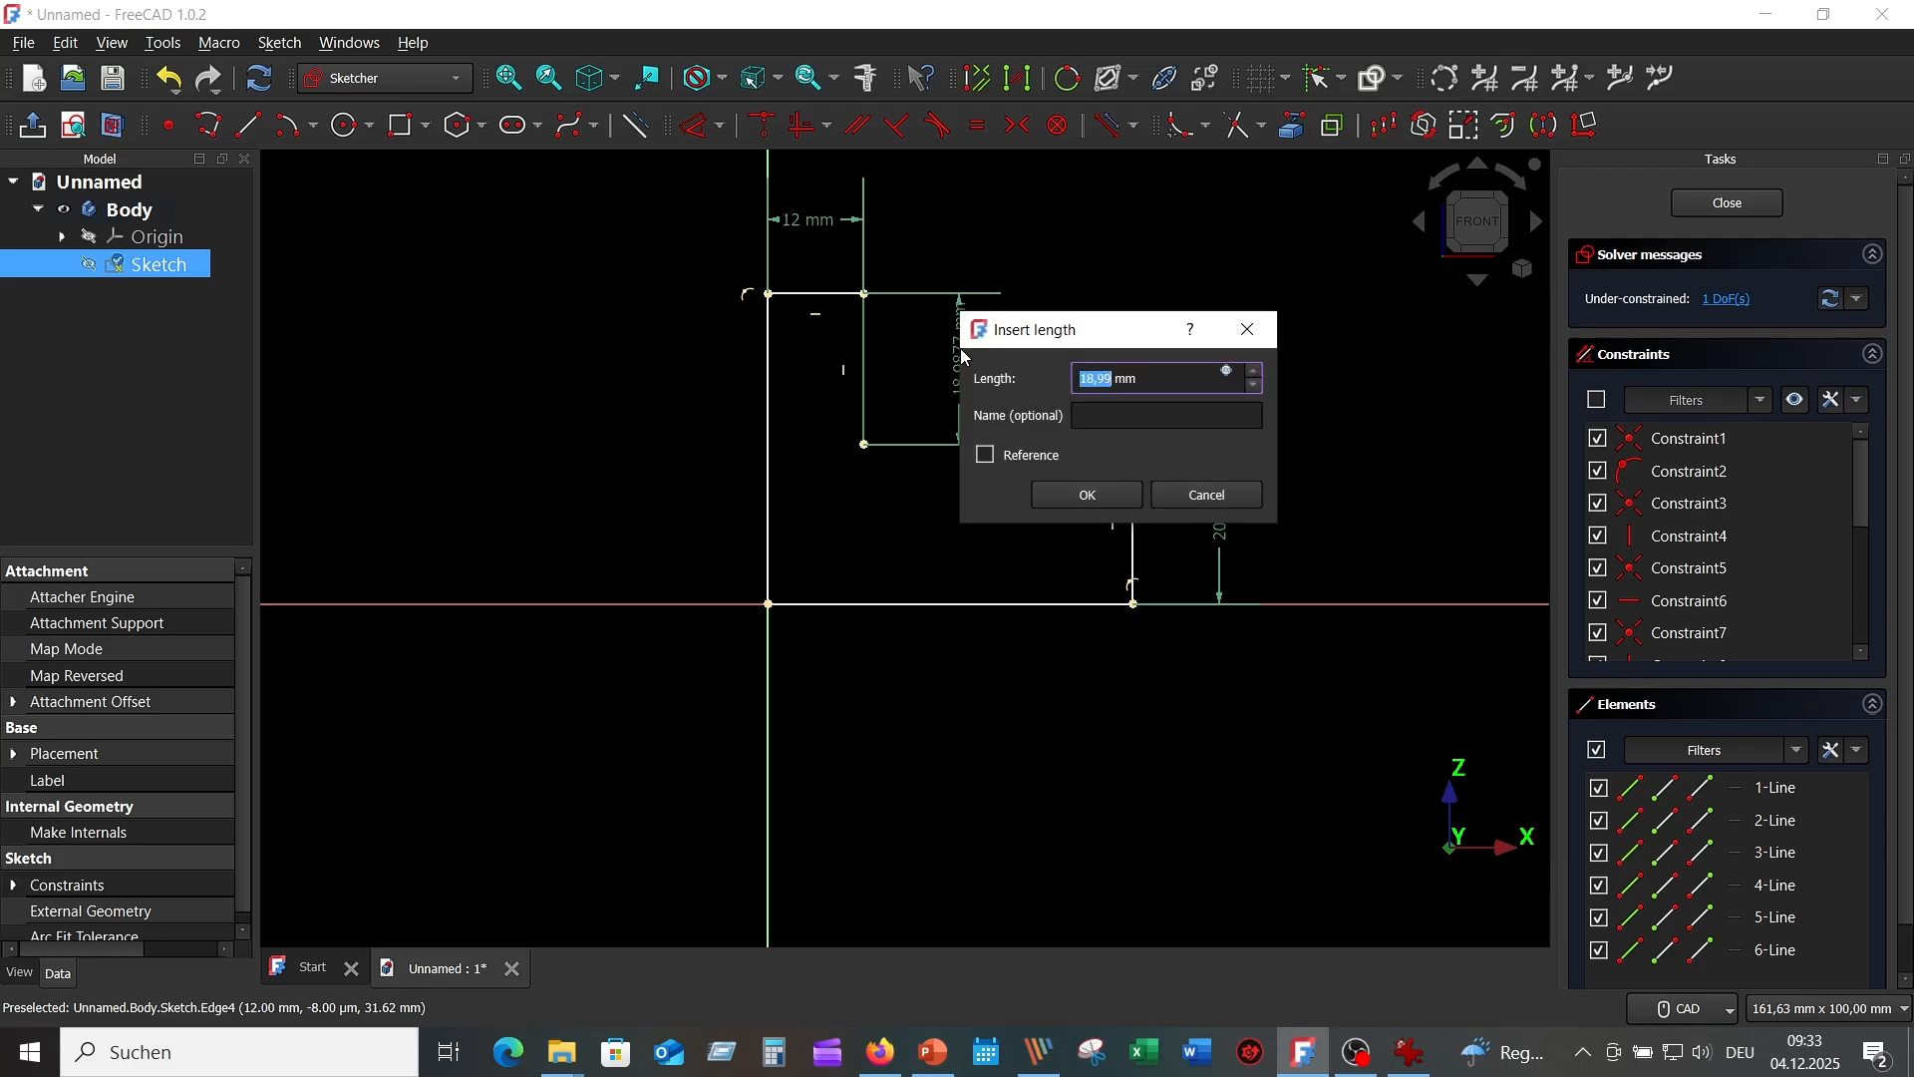
type("30")
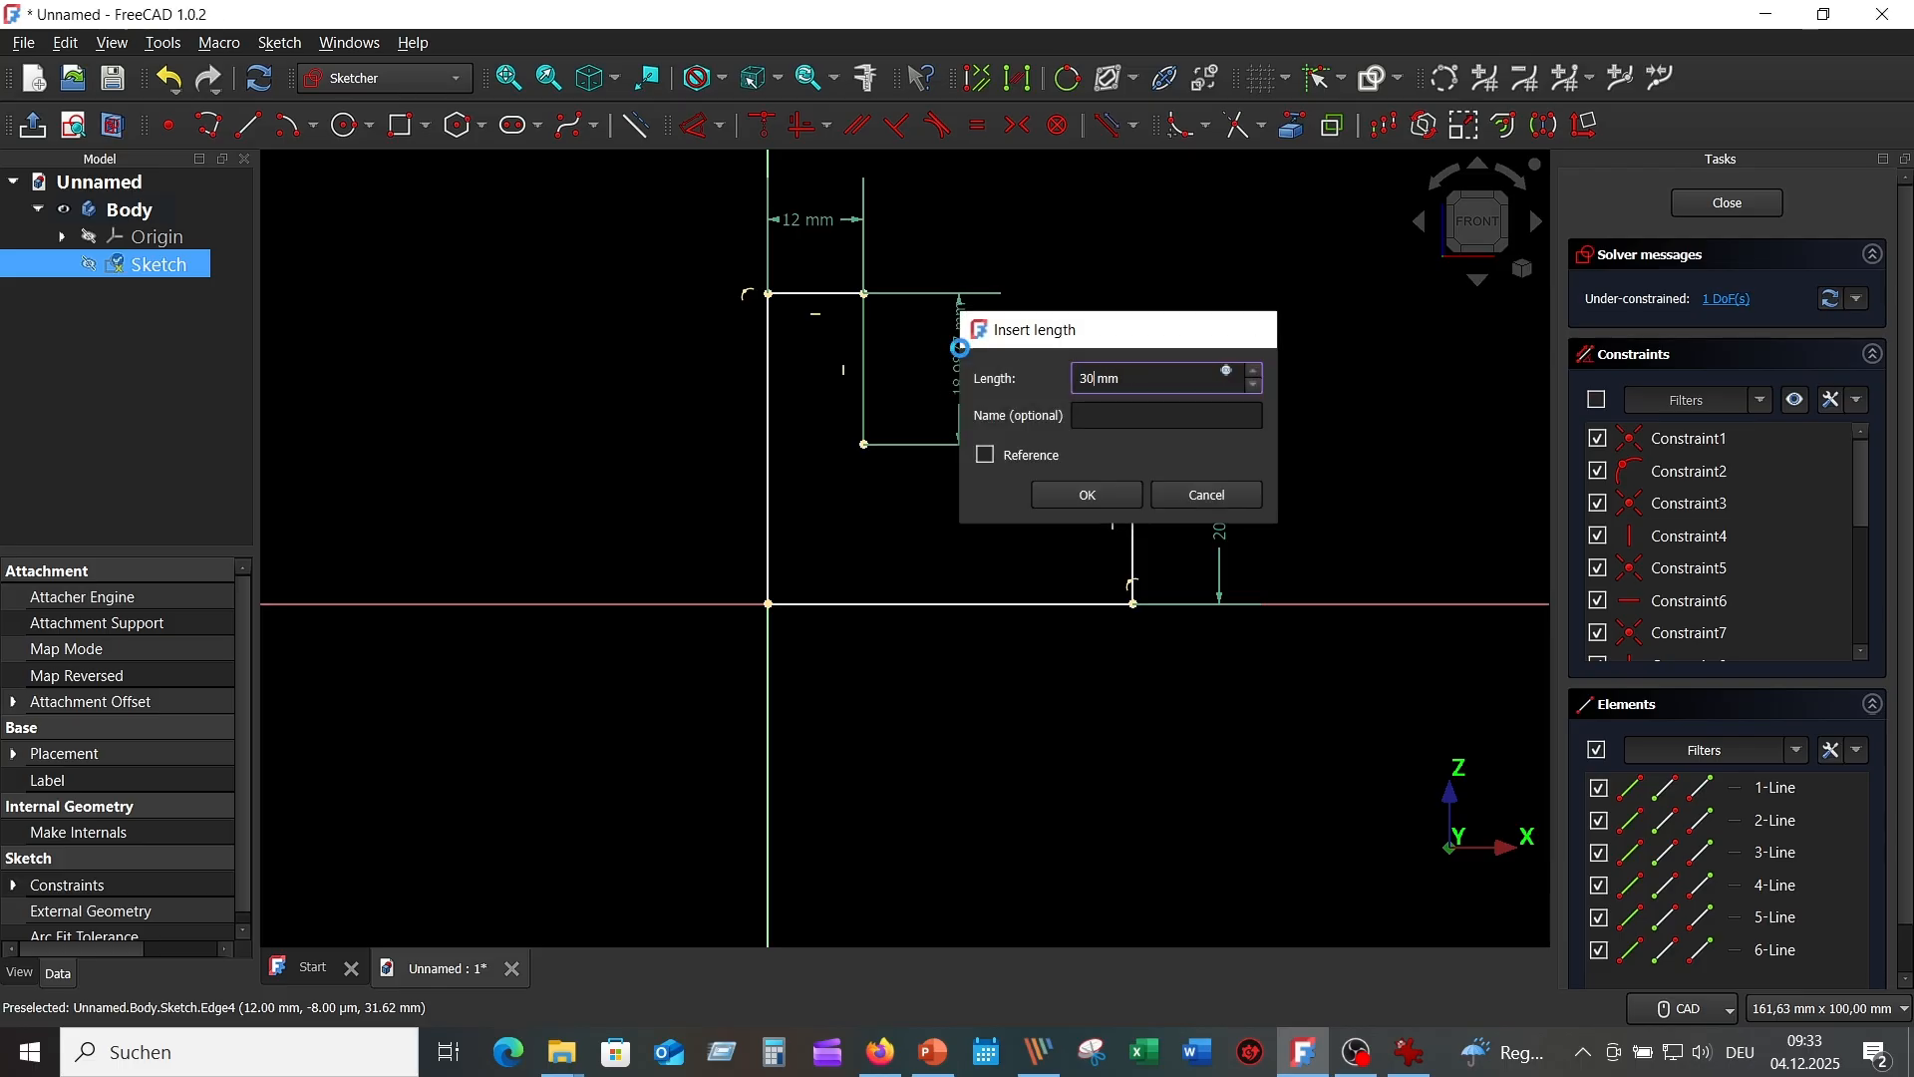
key("Return")
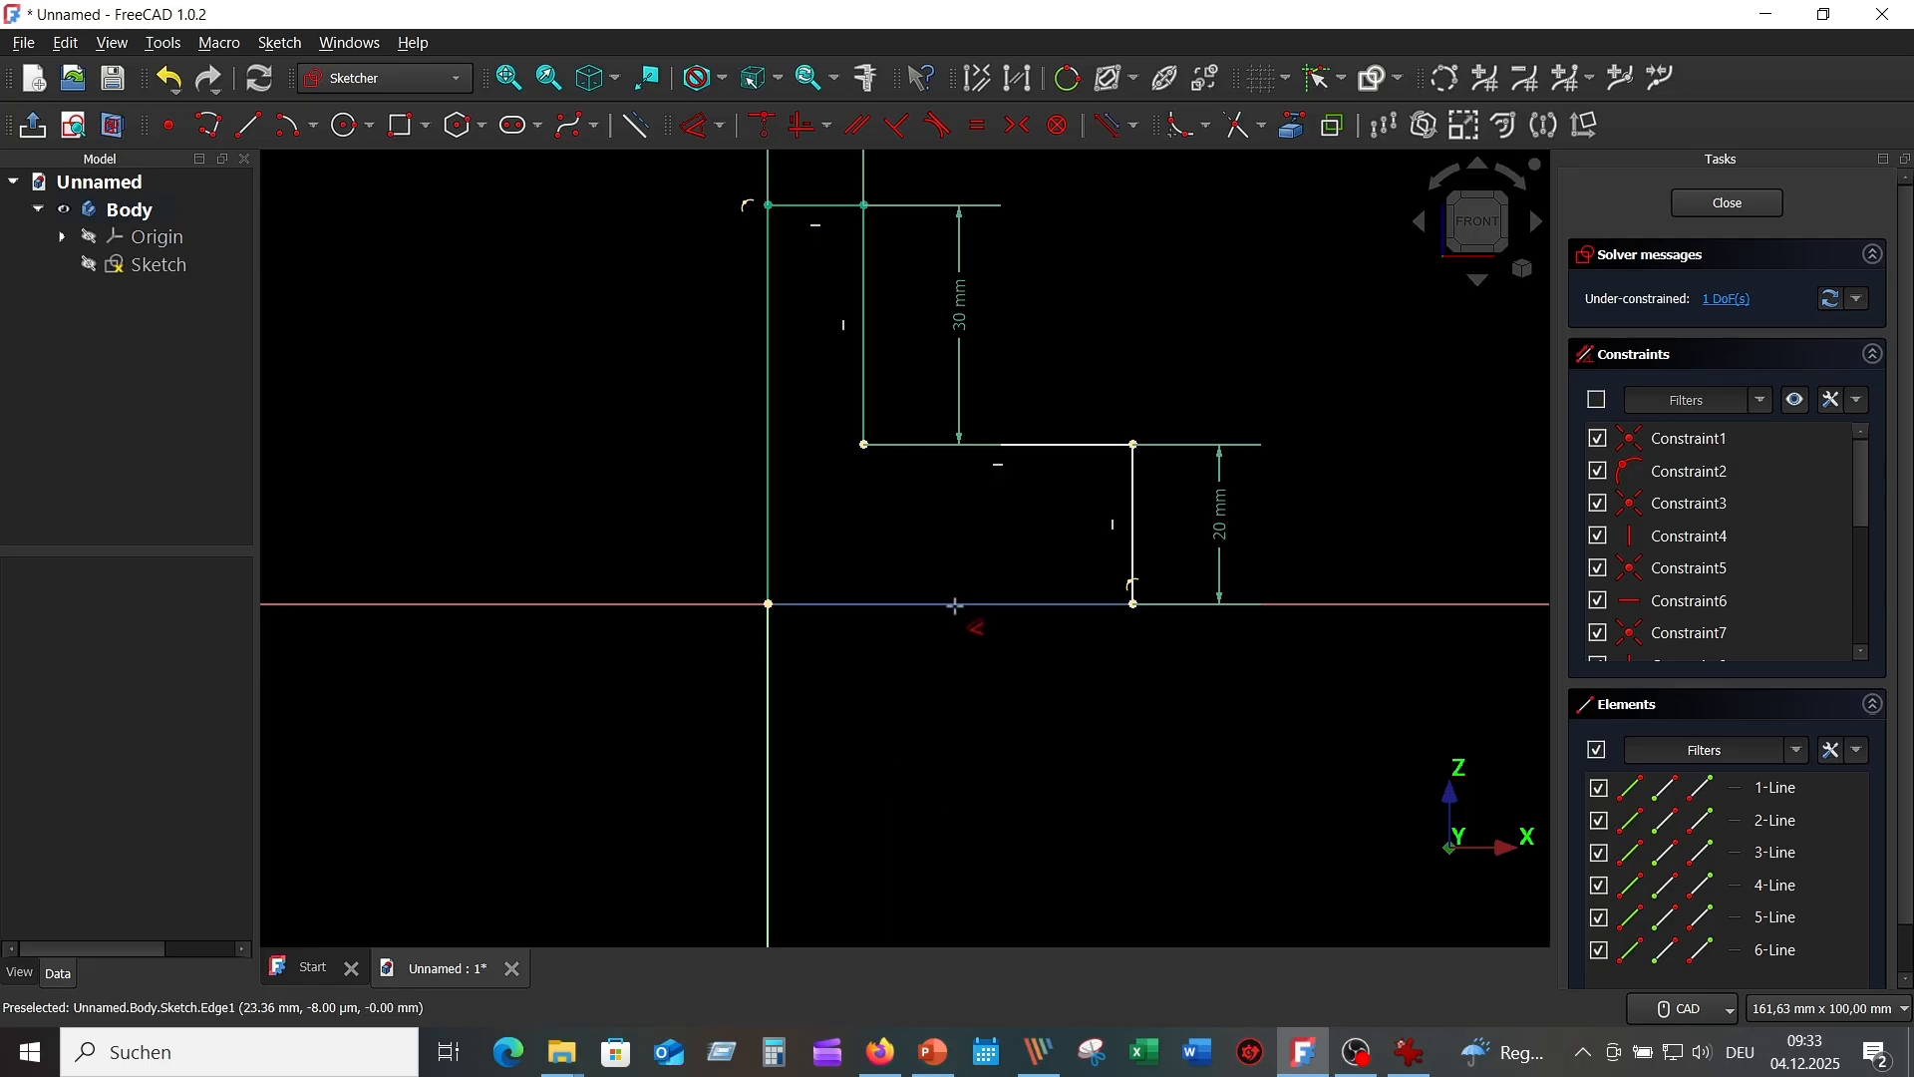
left_click(1409, 1052)
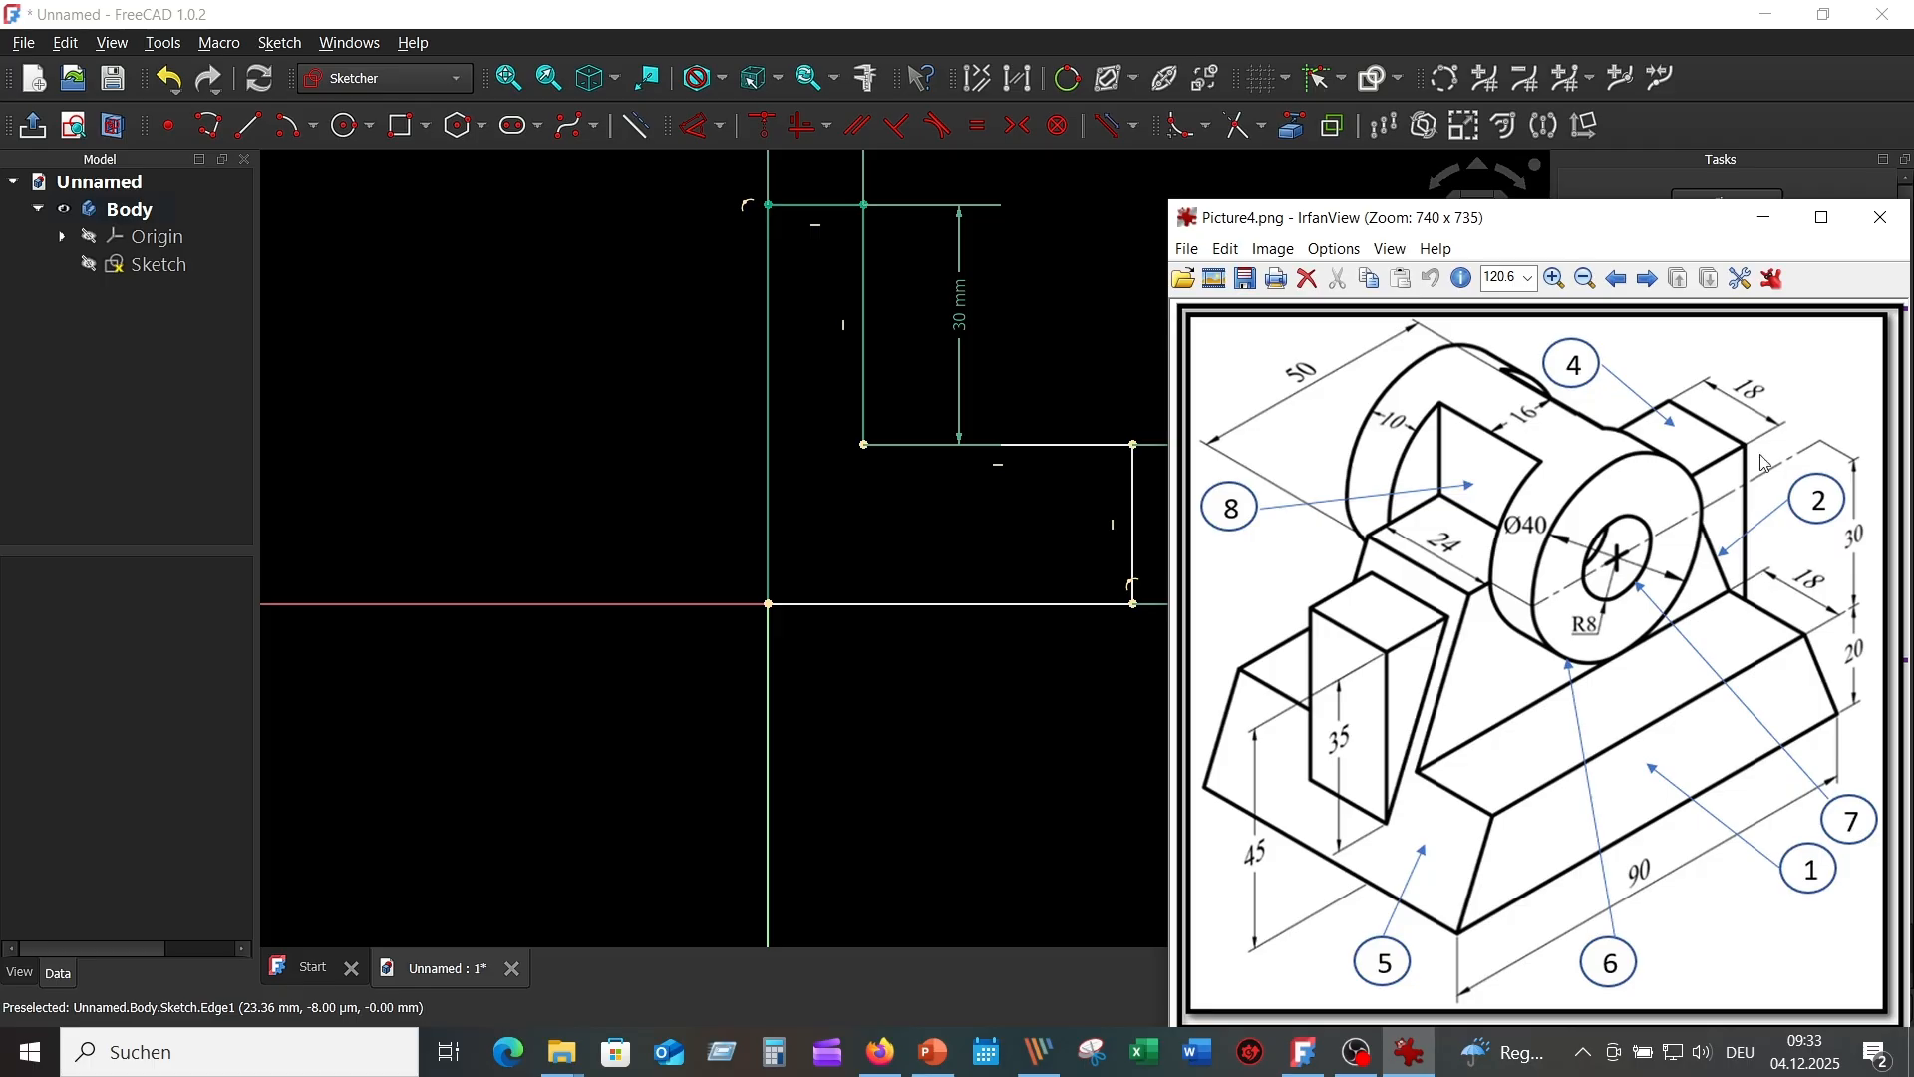
left_click(966, 603)
left_click(947, 668)
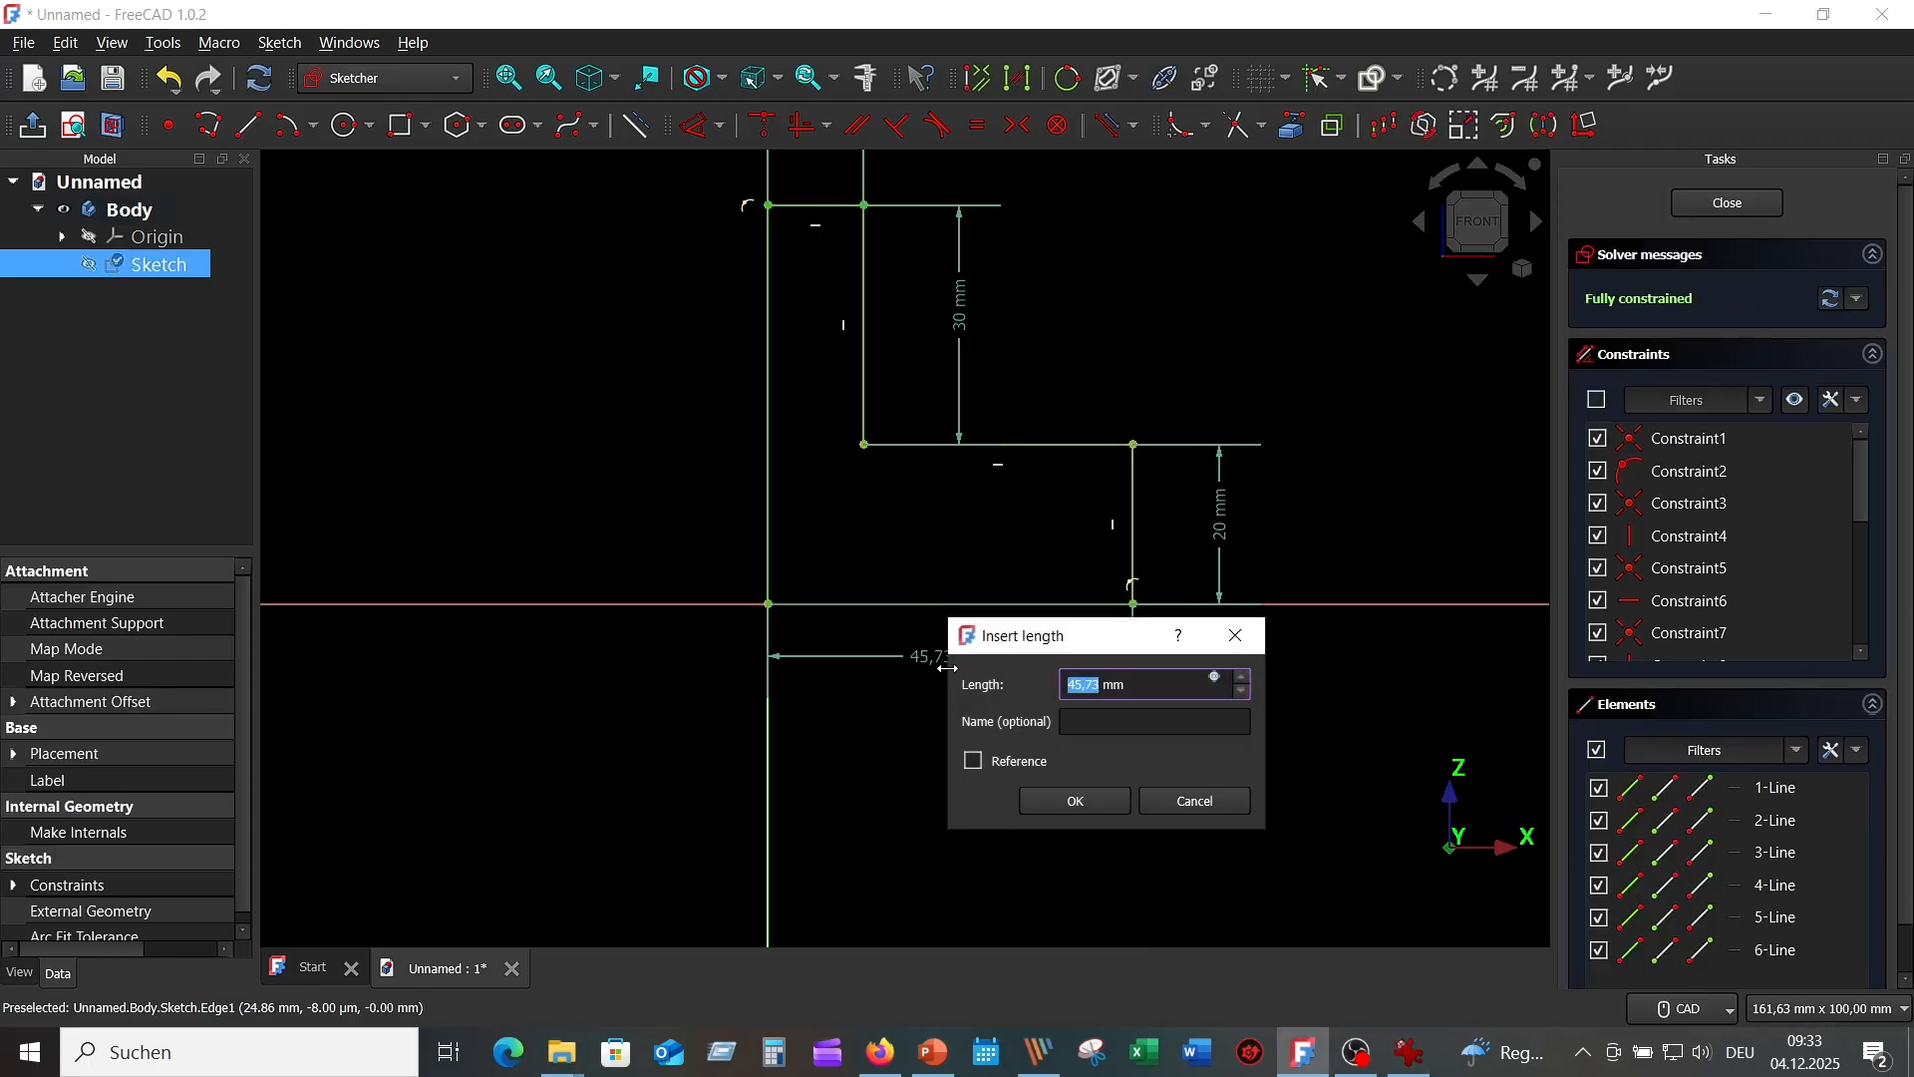
type("30")
key("Return")
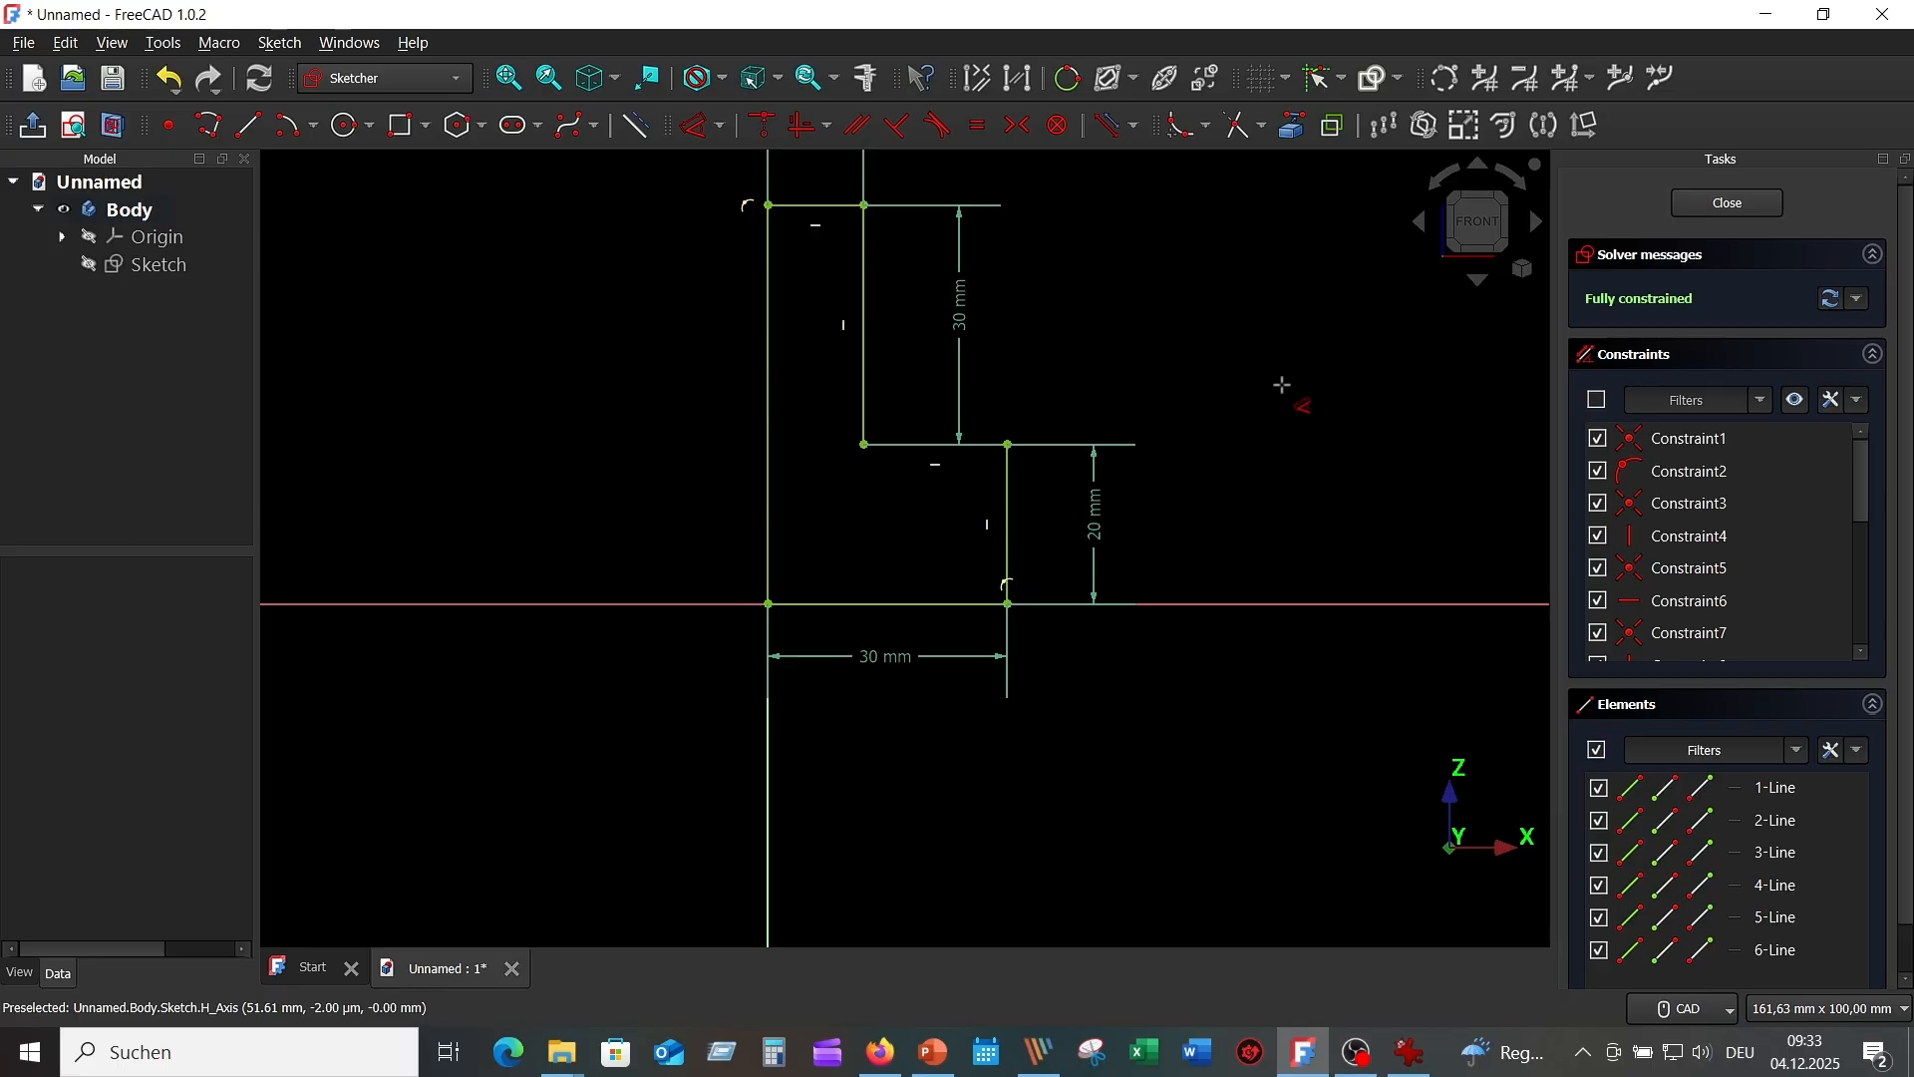
key("Escape")
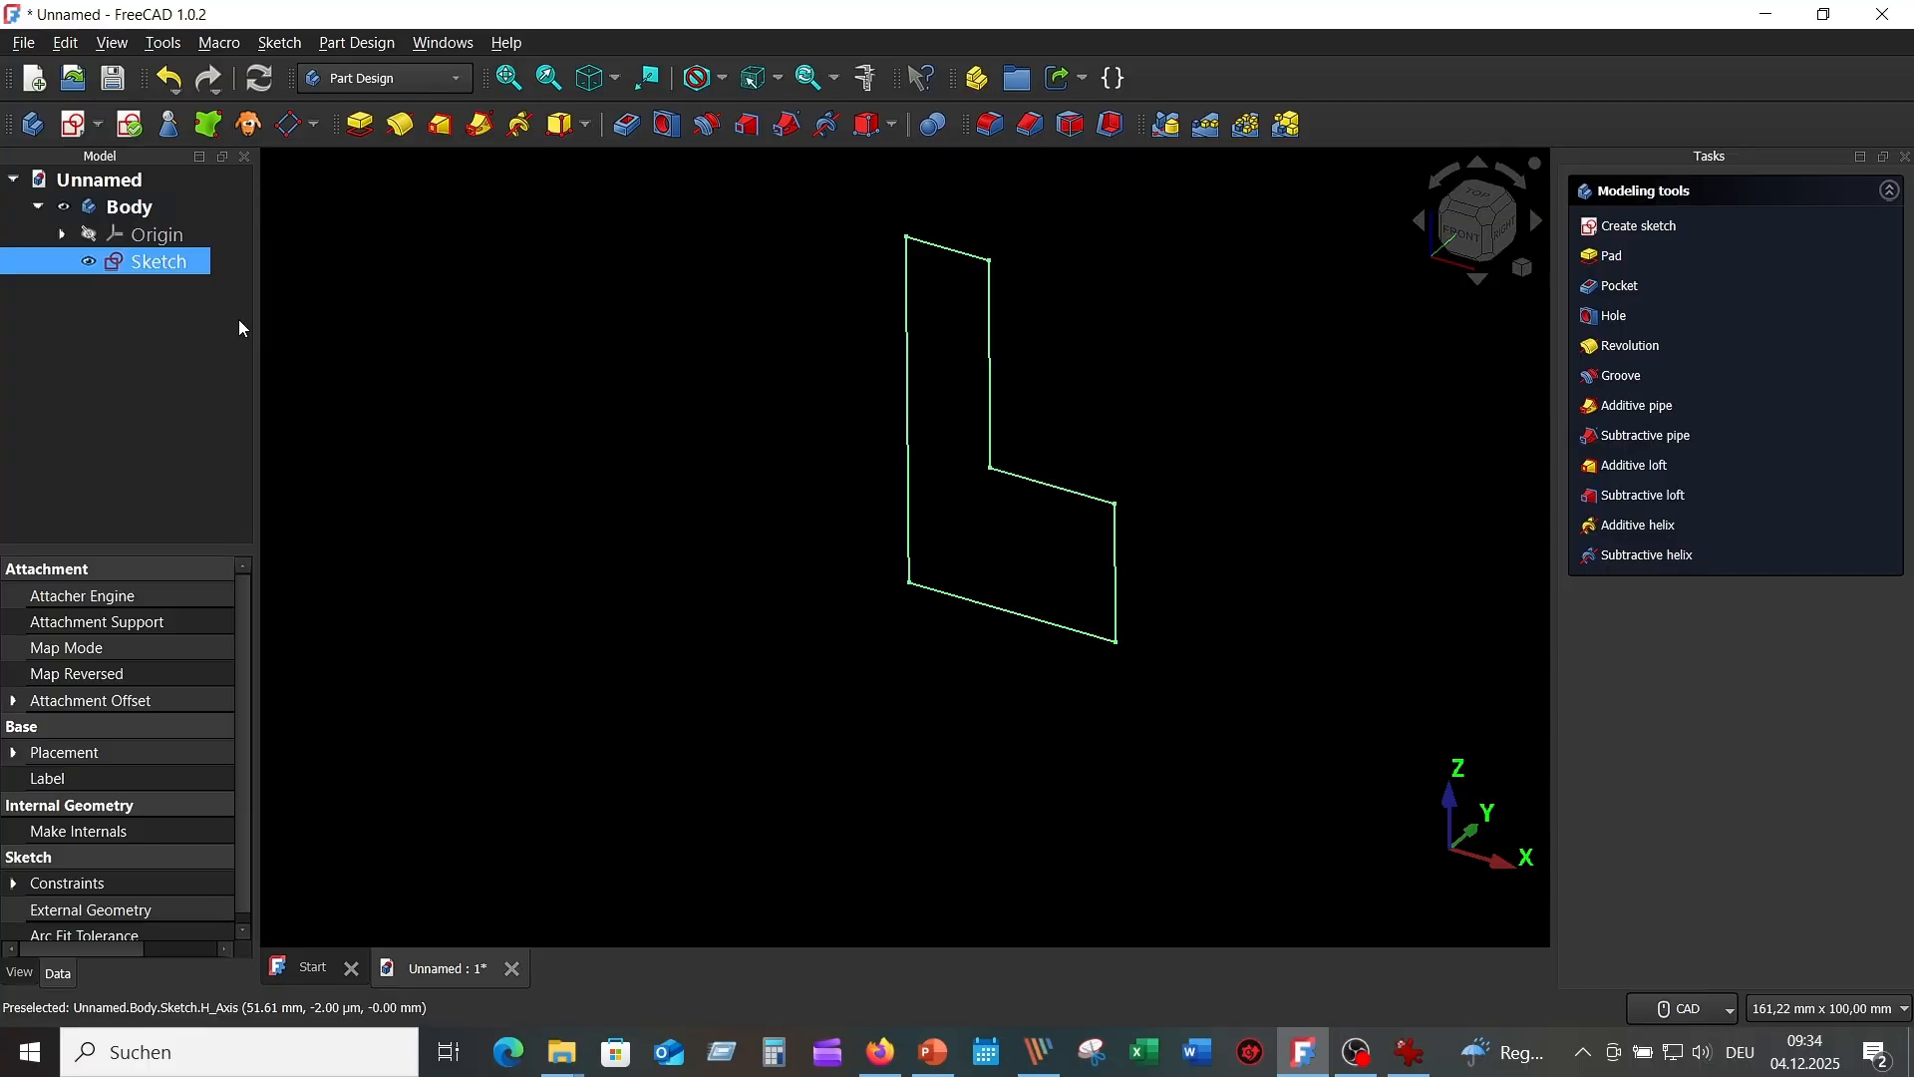
Pad the L sketch in the reversed direction to a length of 45 mm.
left_click(362, 124)
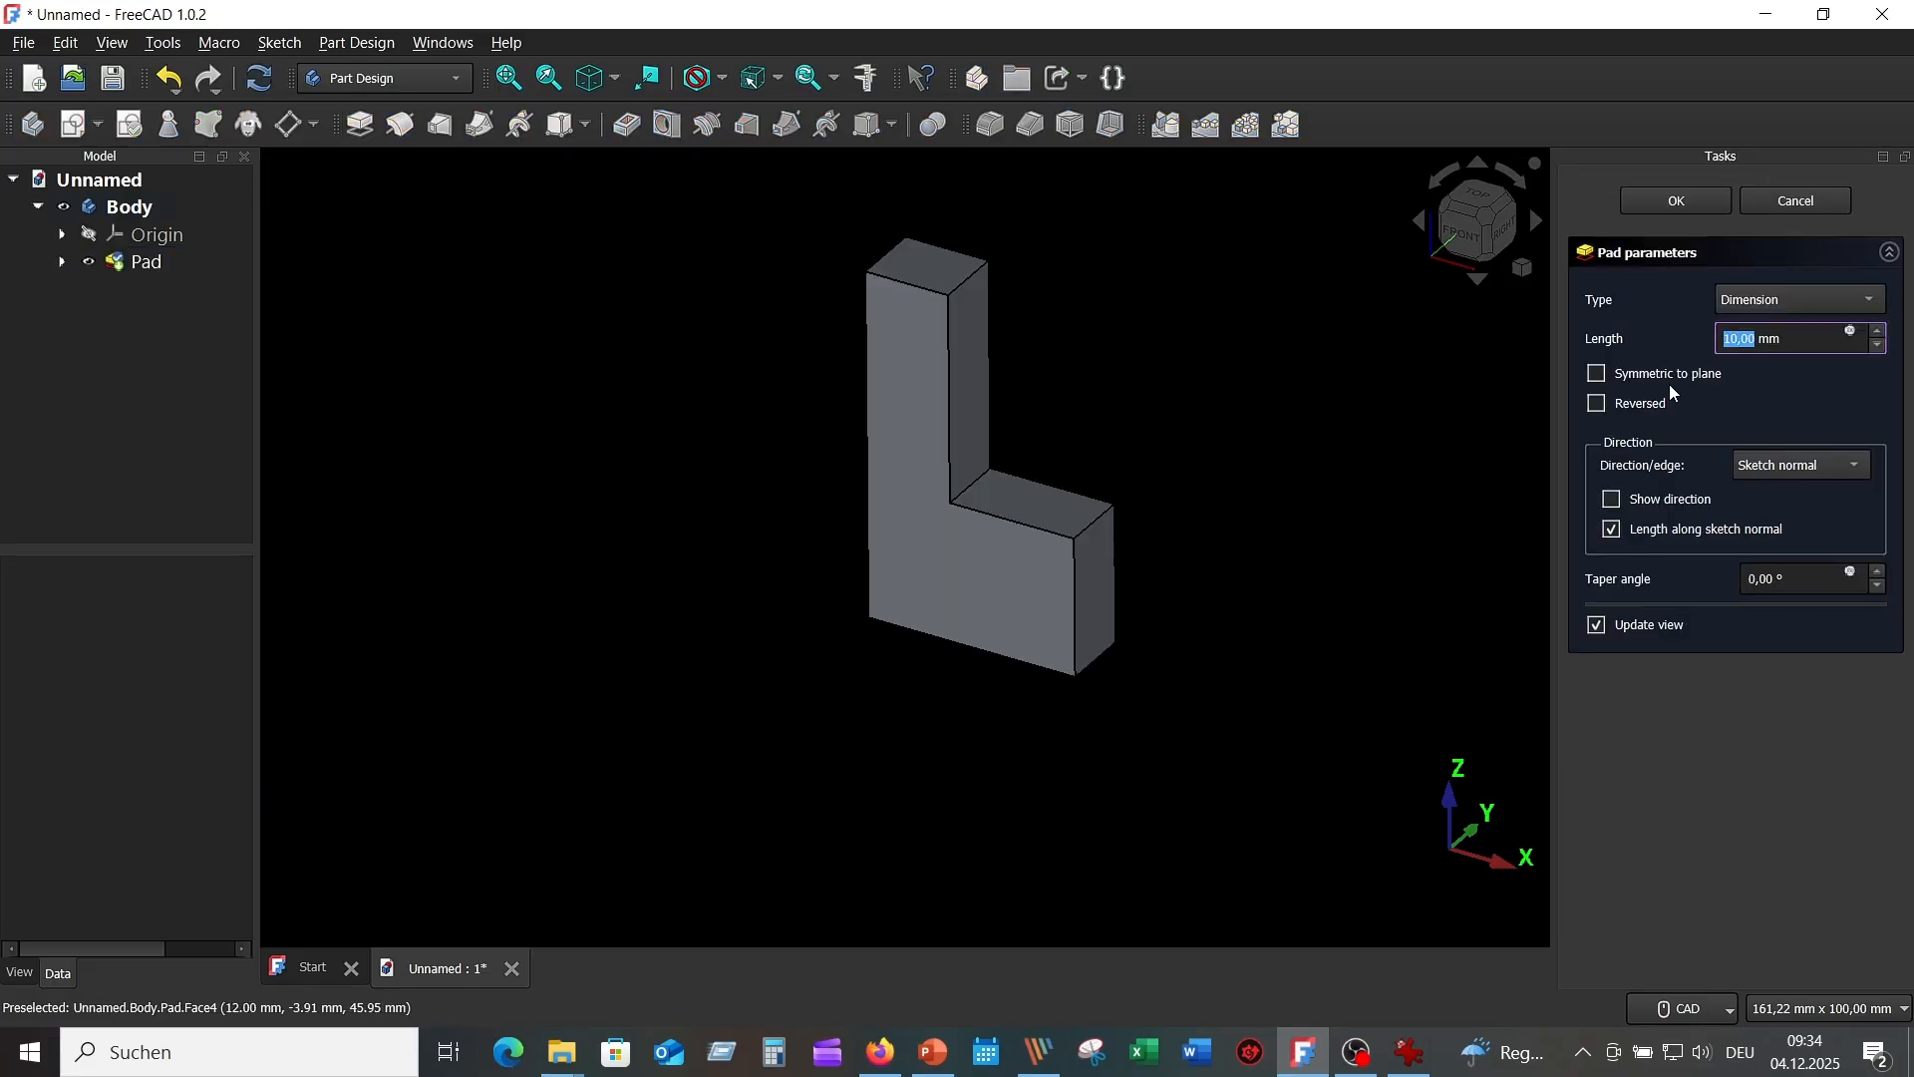
left_click(1598, 404)
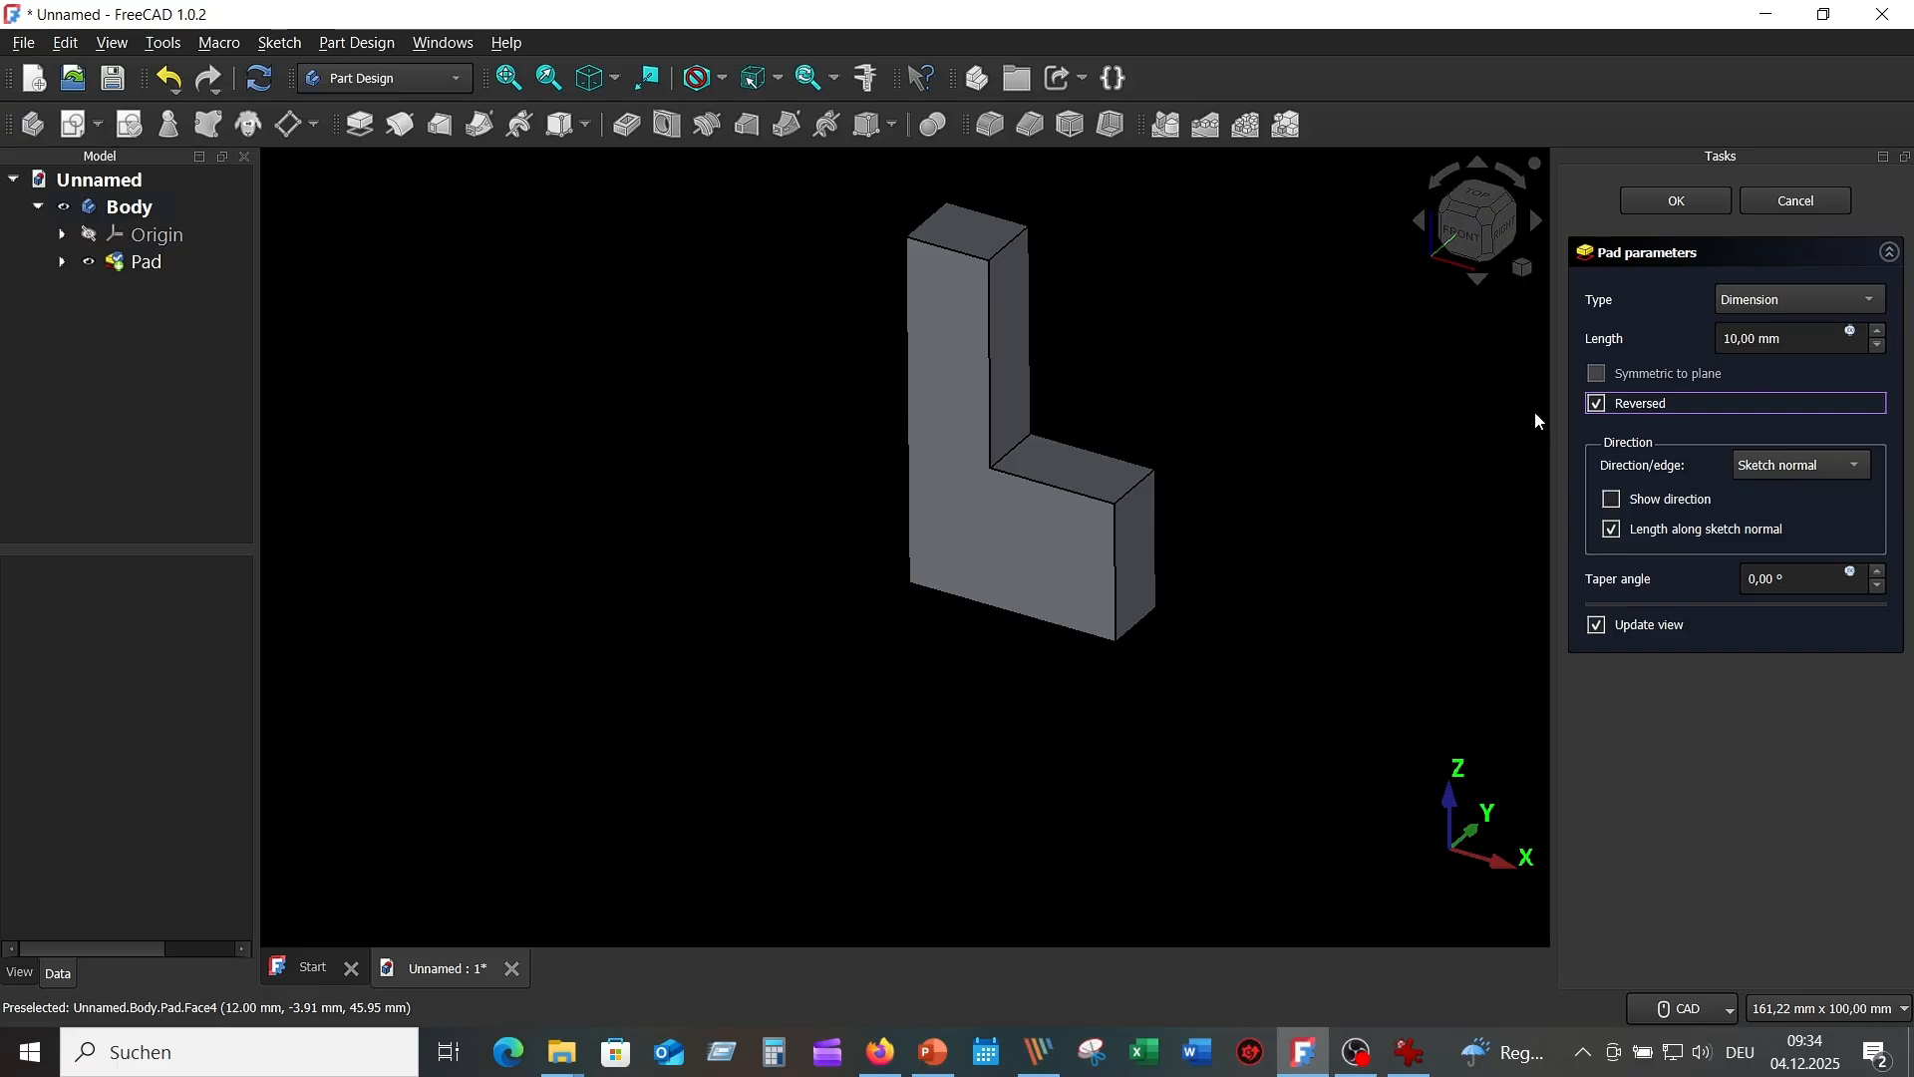
left_click(1415, 1055)
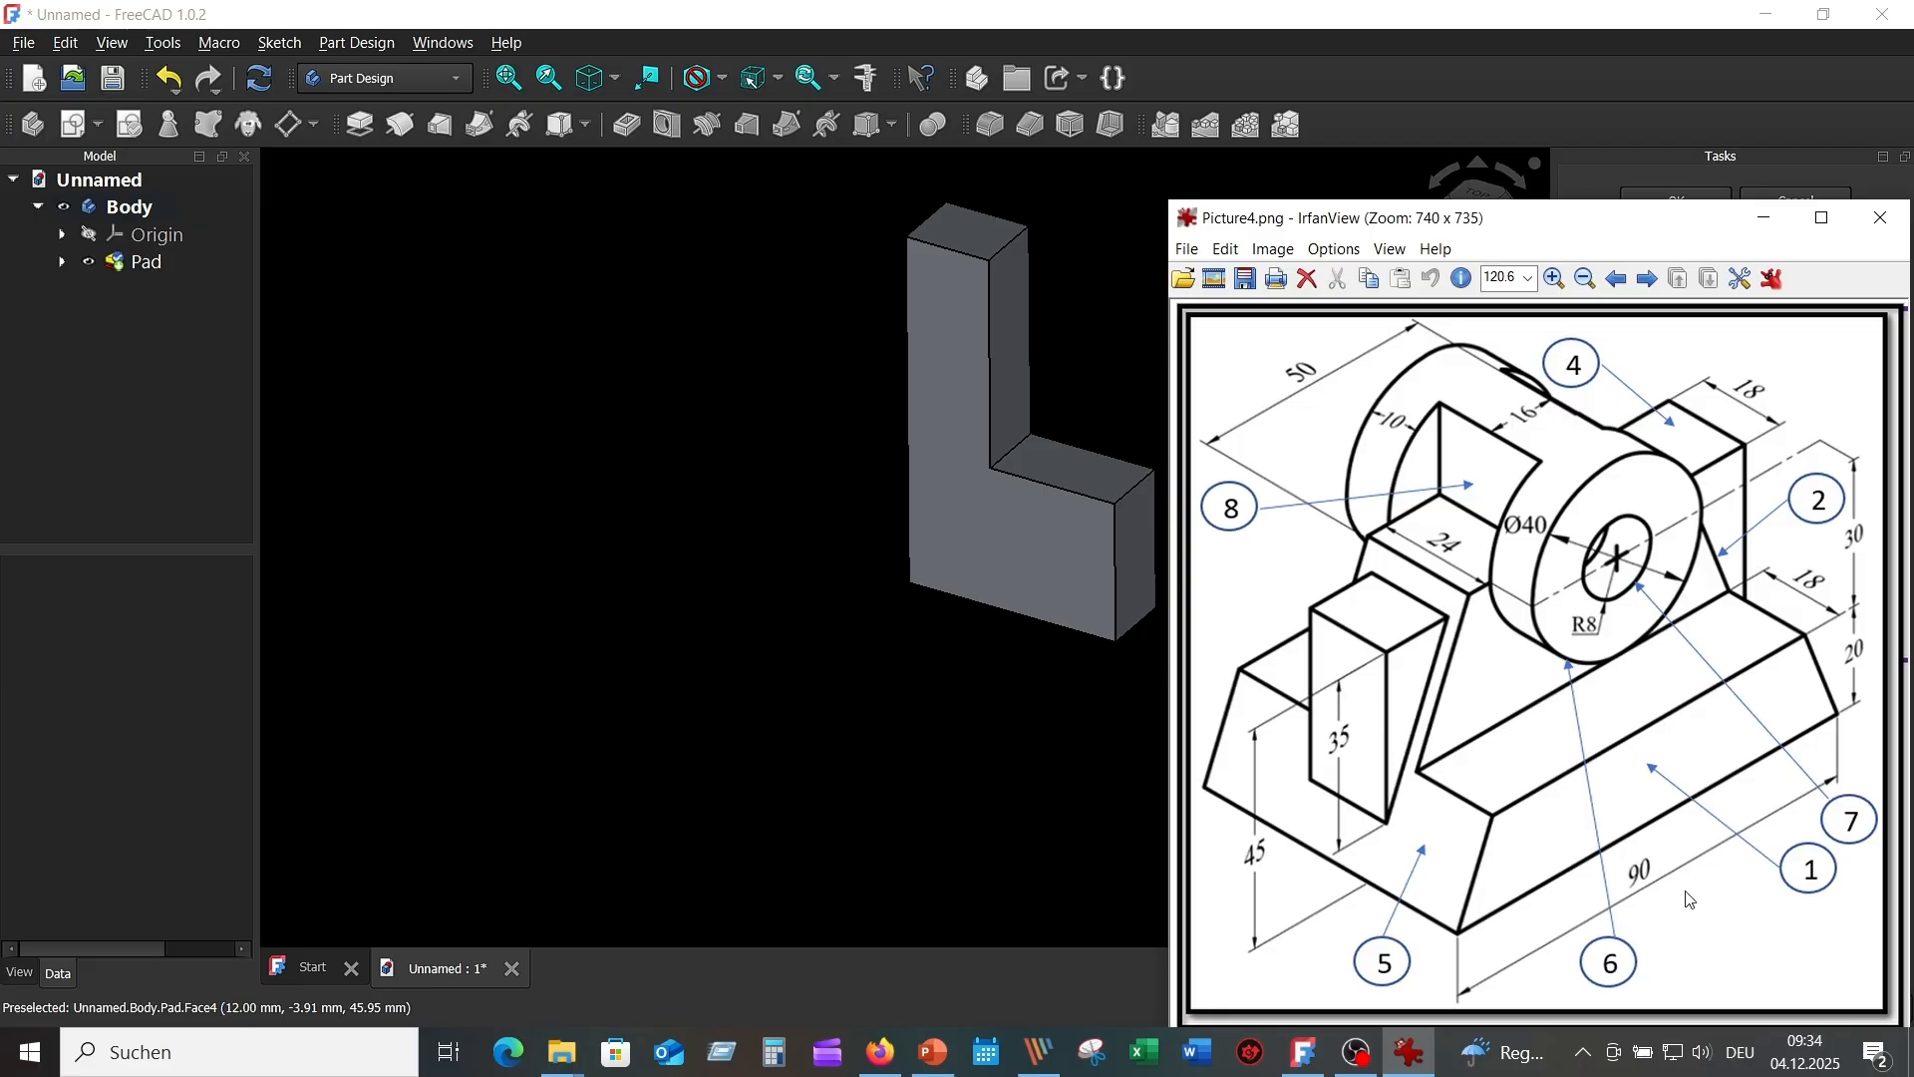
left_click(1772, 222)
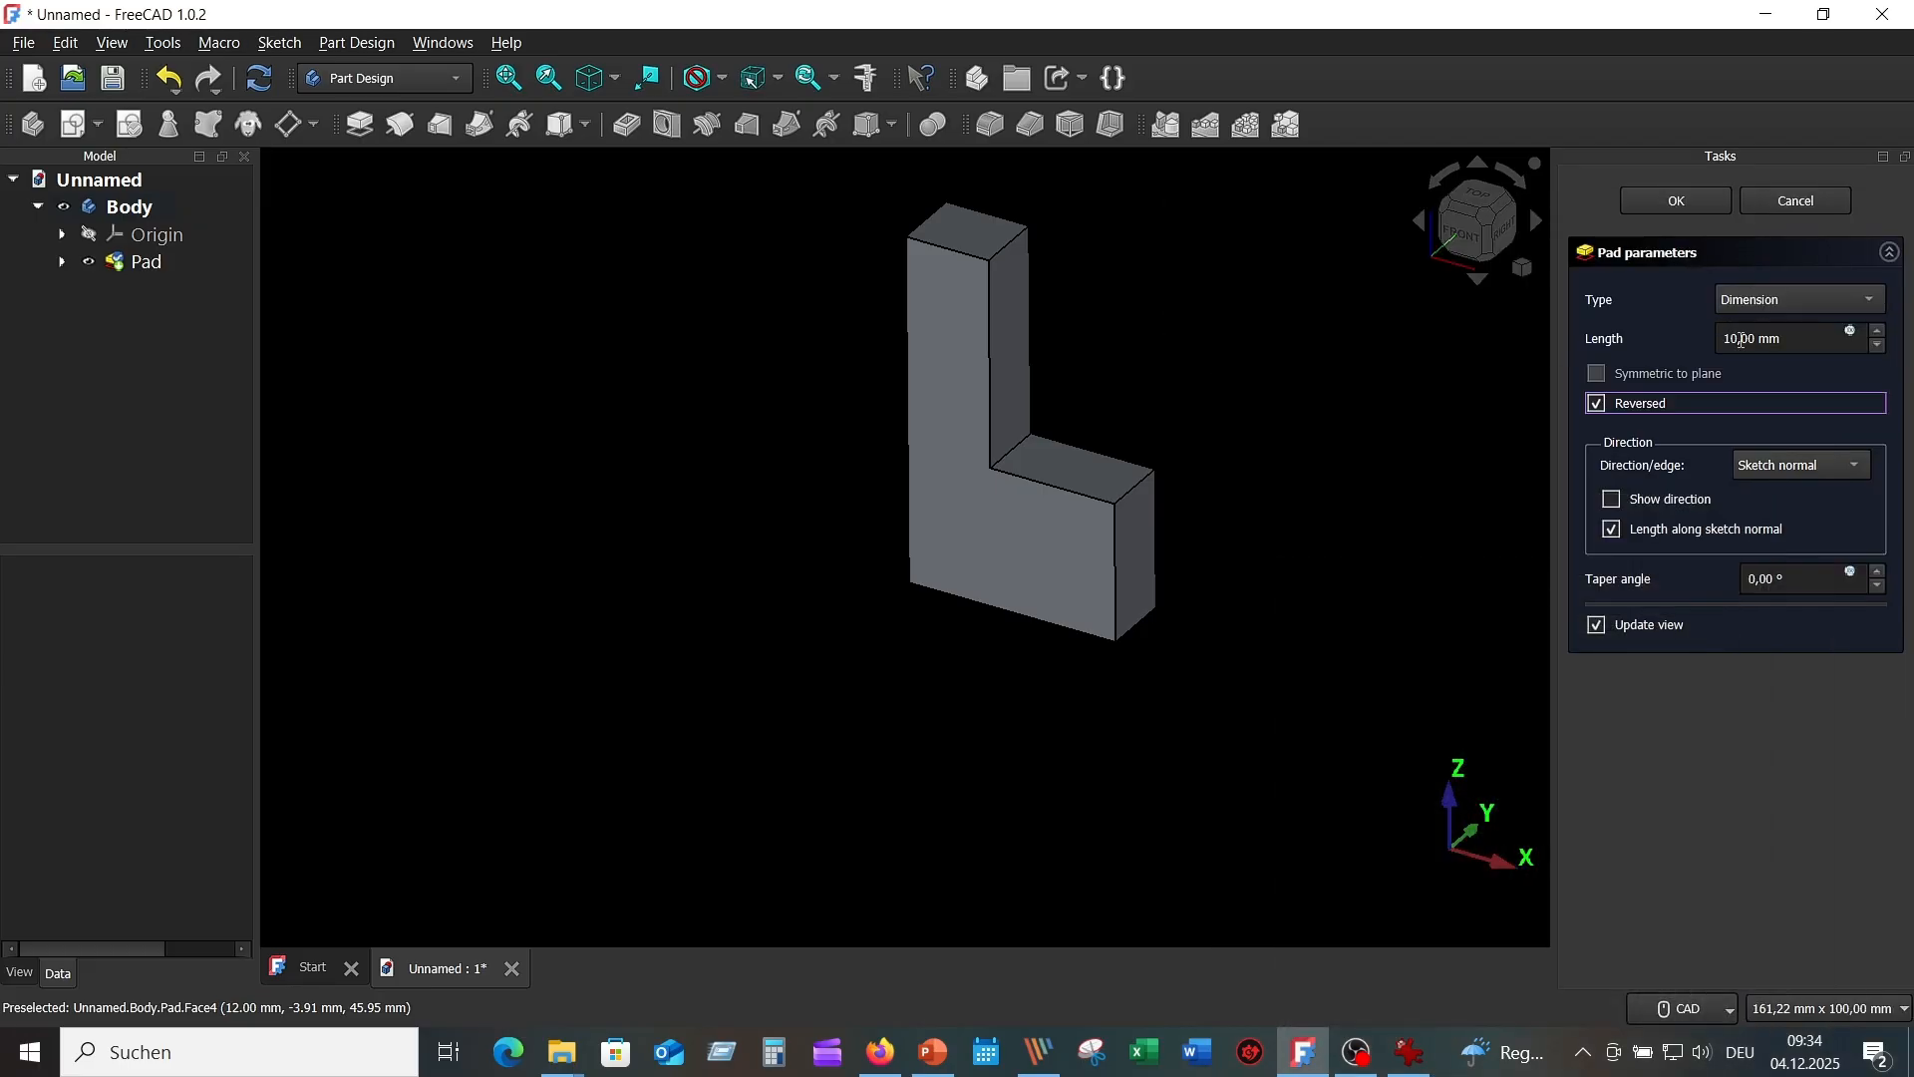
double_click(1730, 340)
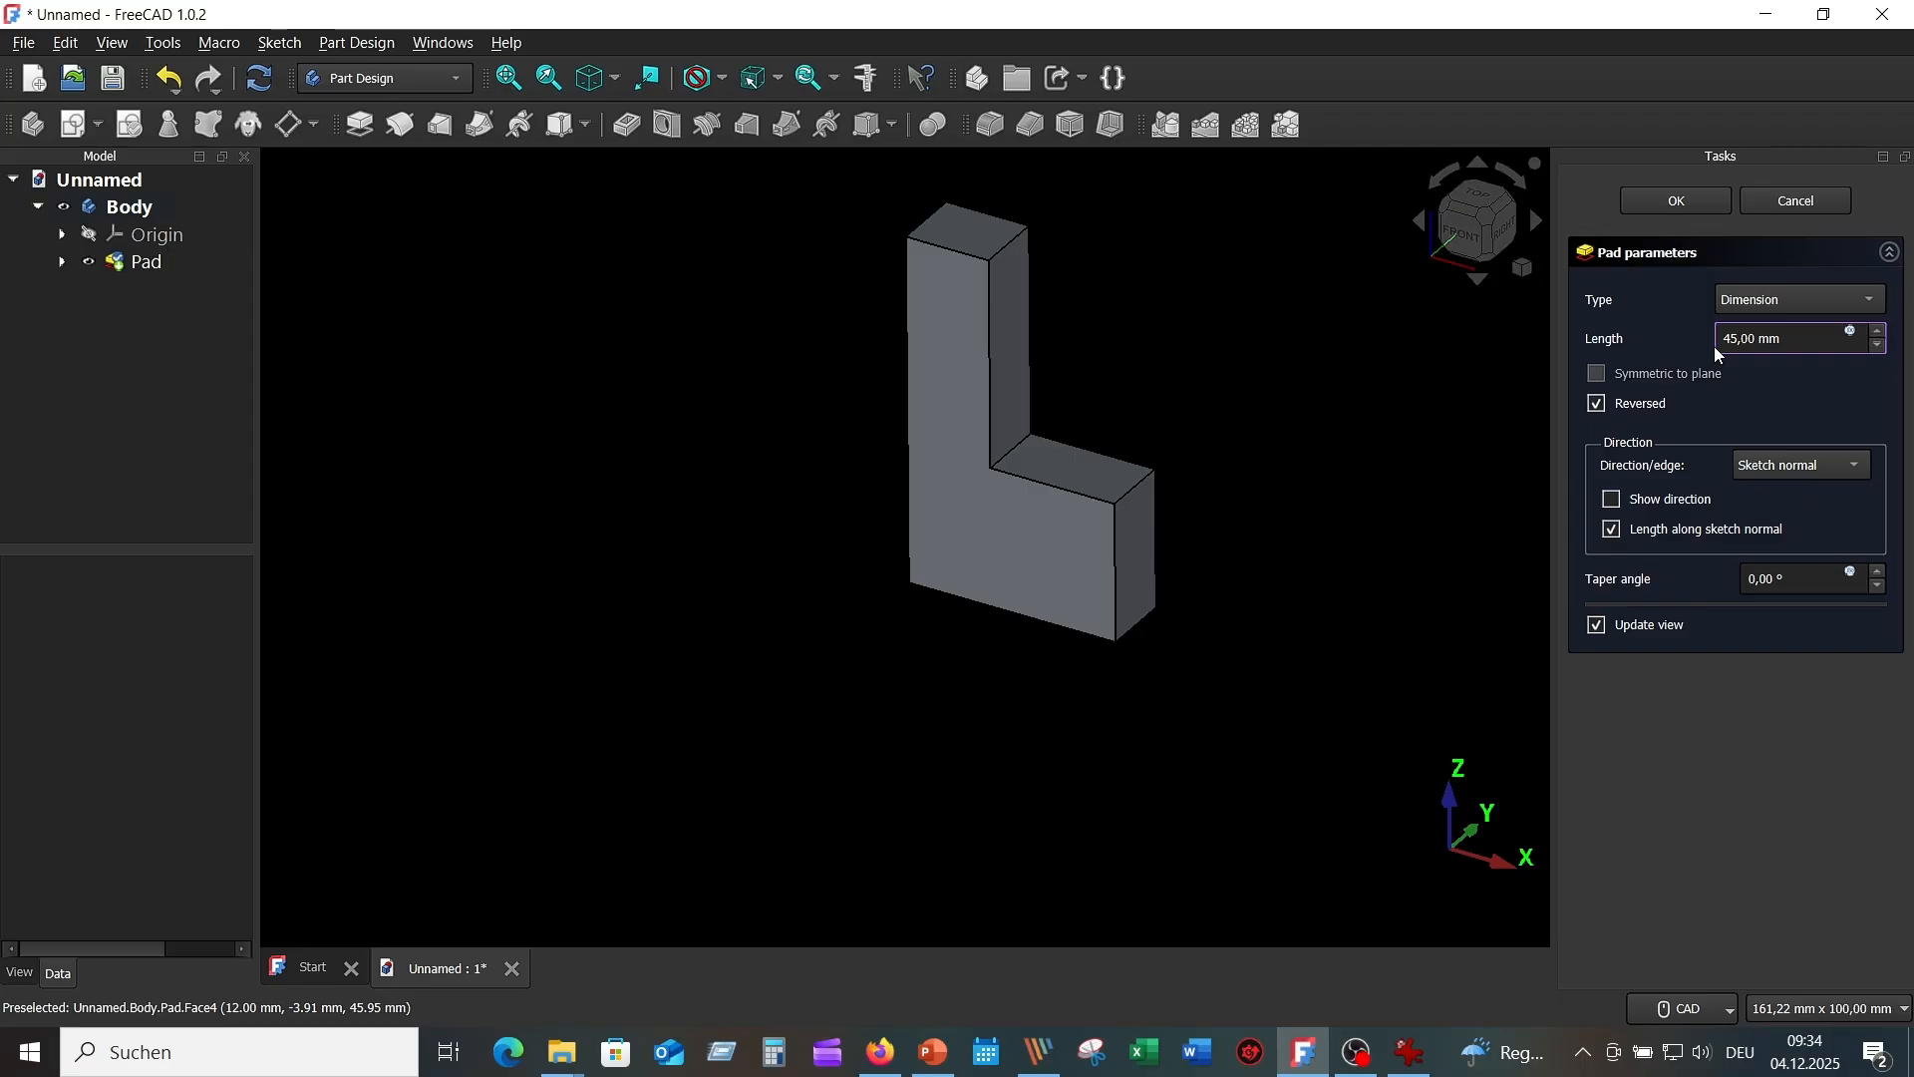
key("Return")
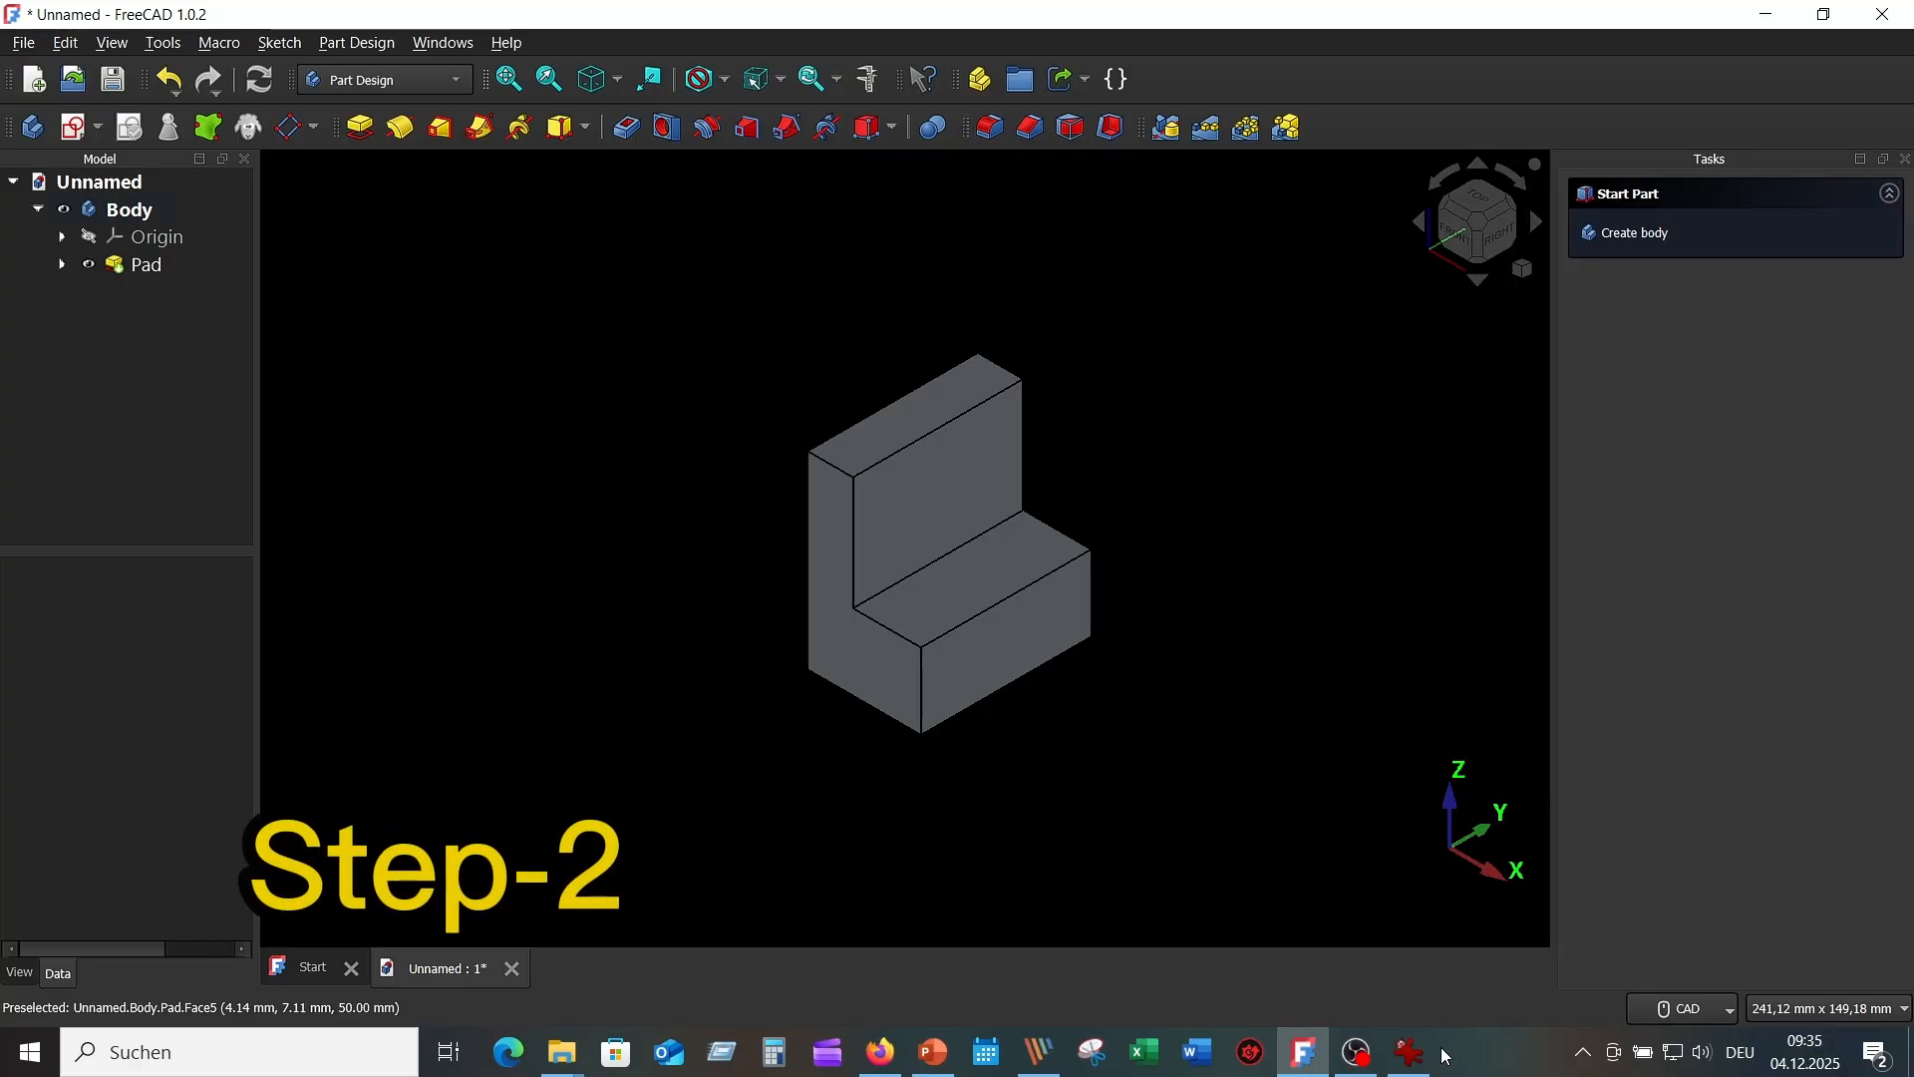
left_click(1410, 1052)
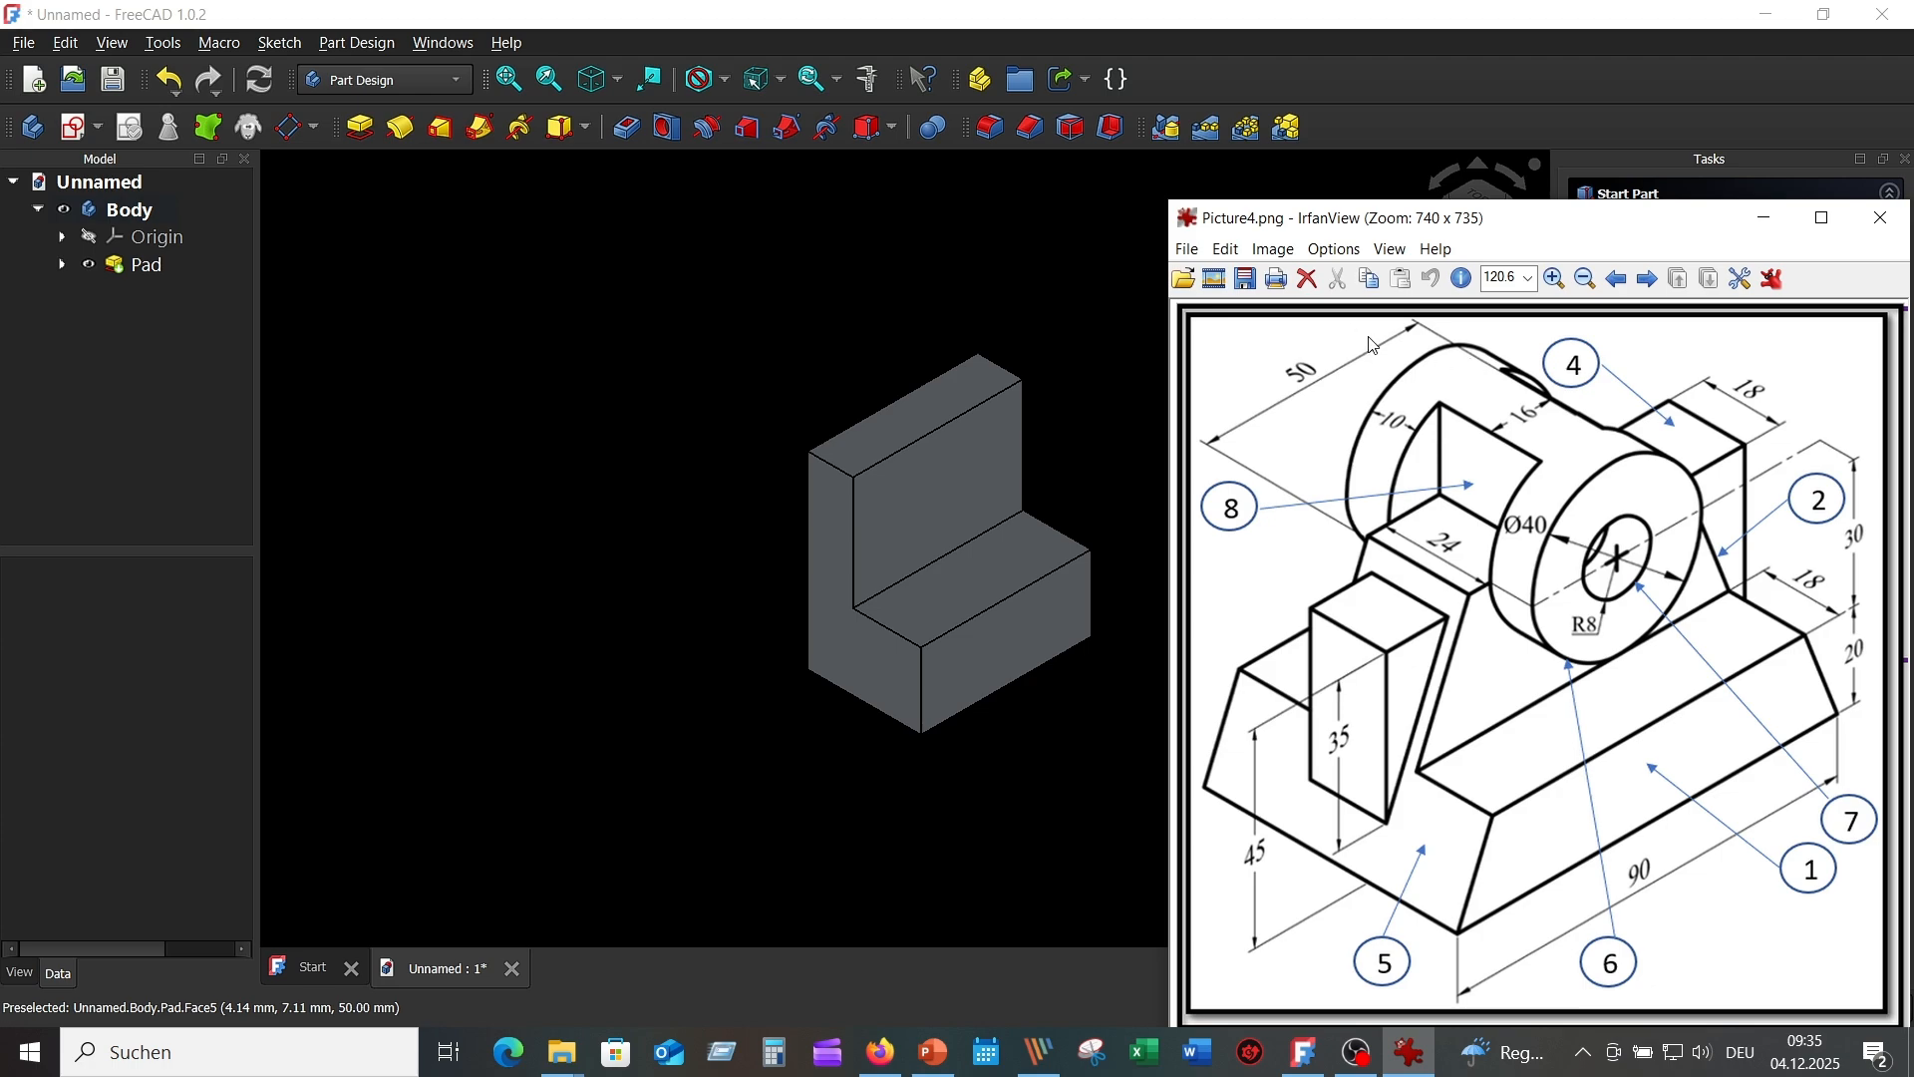
left_click(1069, 288)
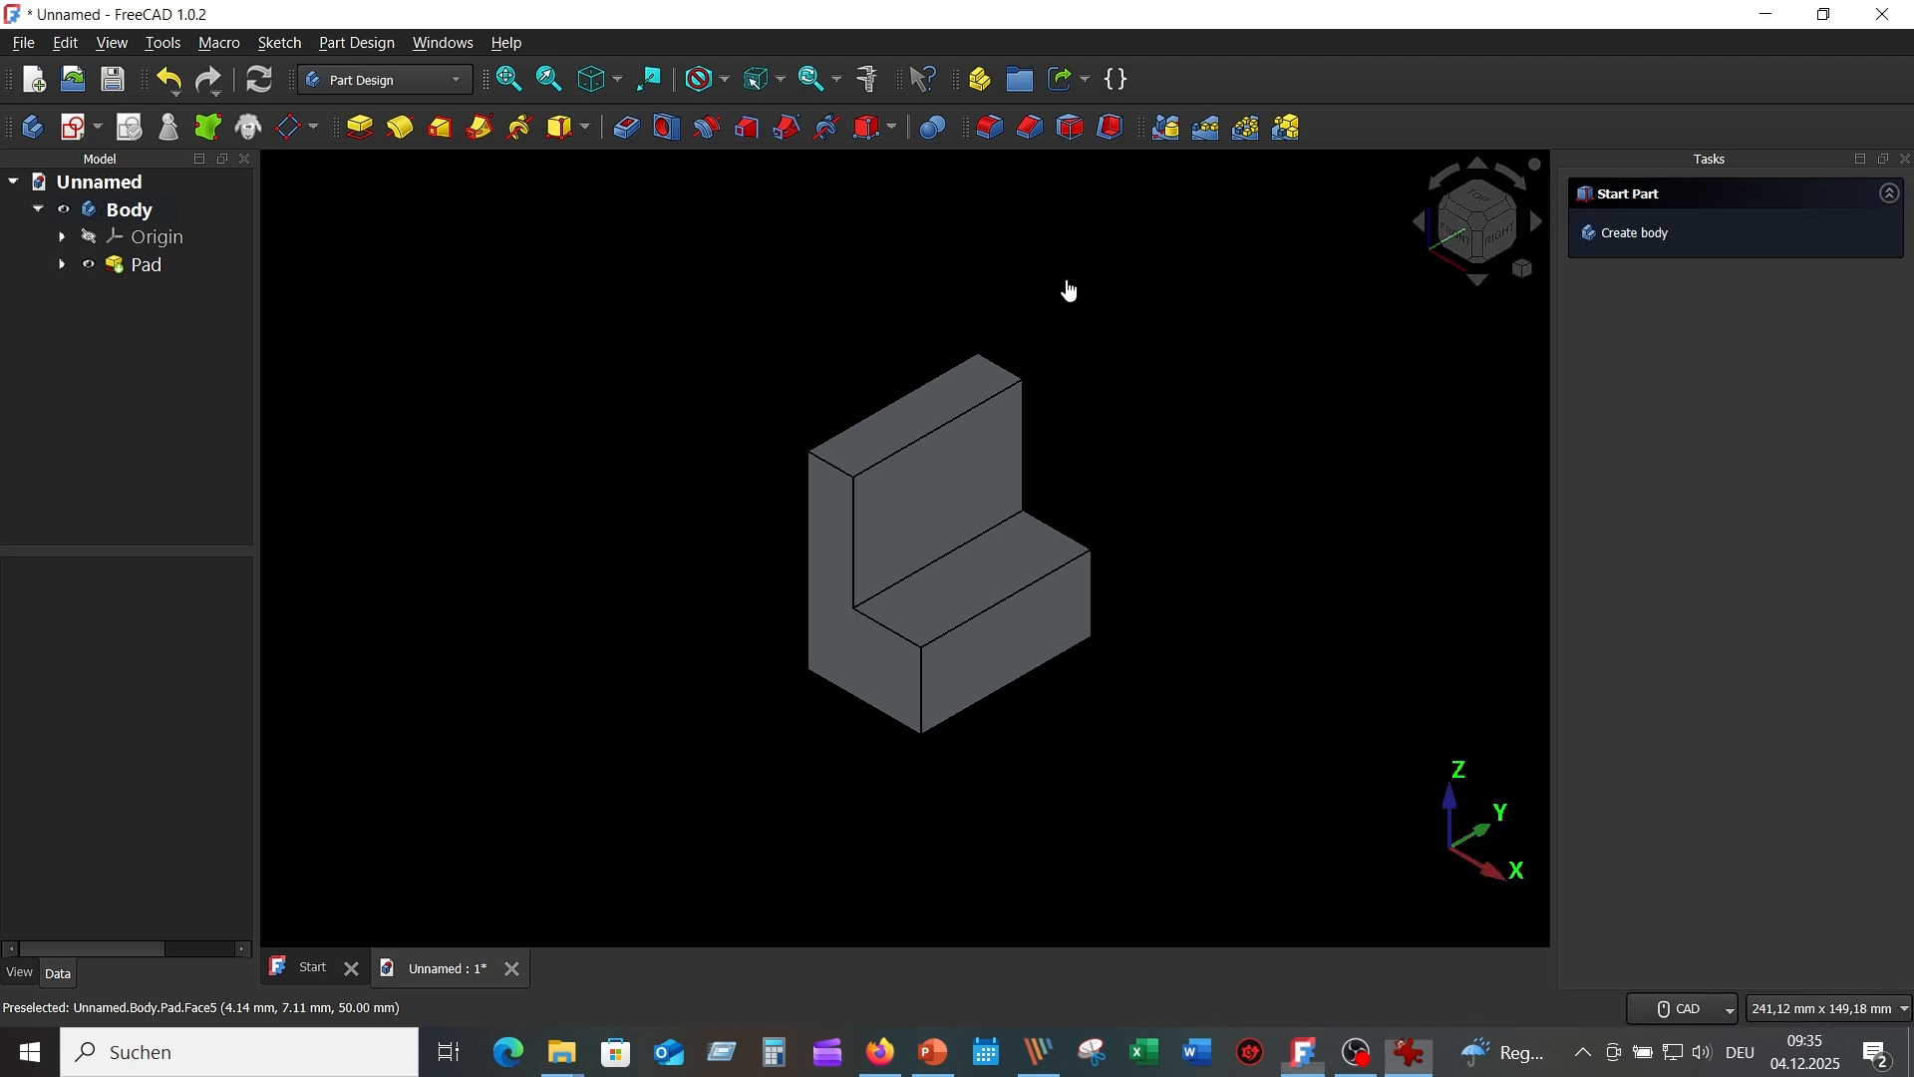
Create a YZ-plane sketch in section view, linking the pad's right and top edges as external geometry.
left_click(76, 127)
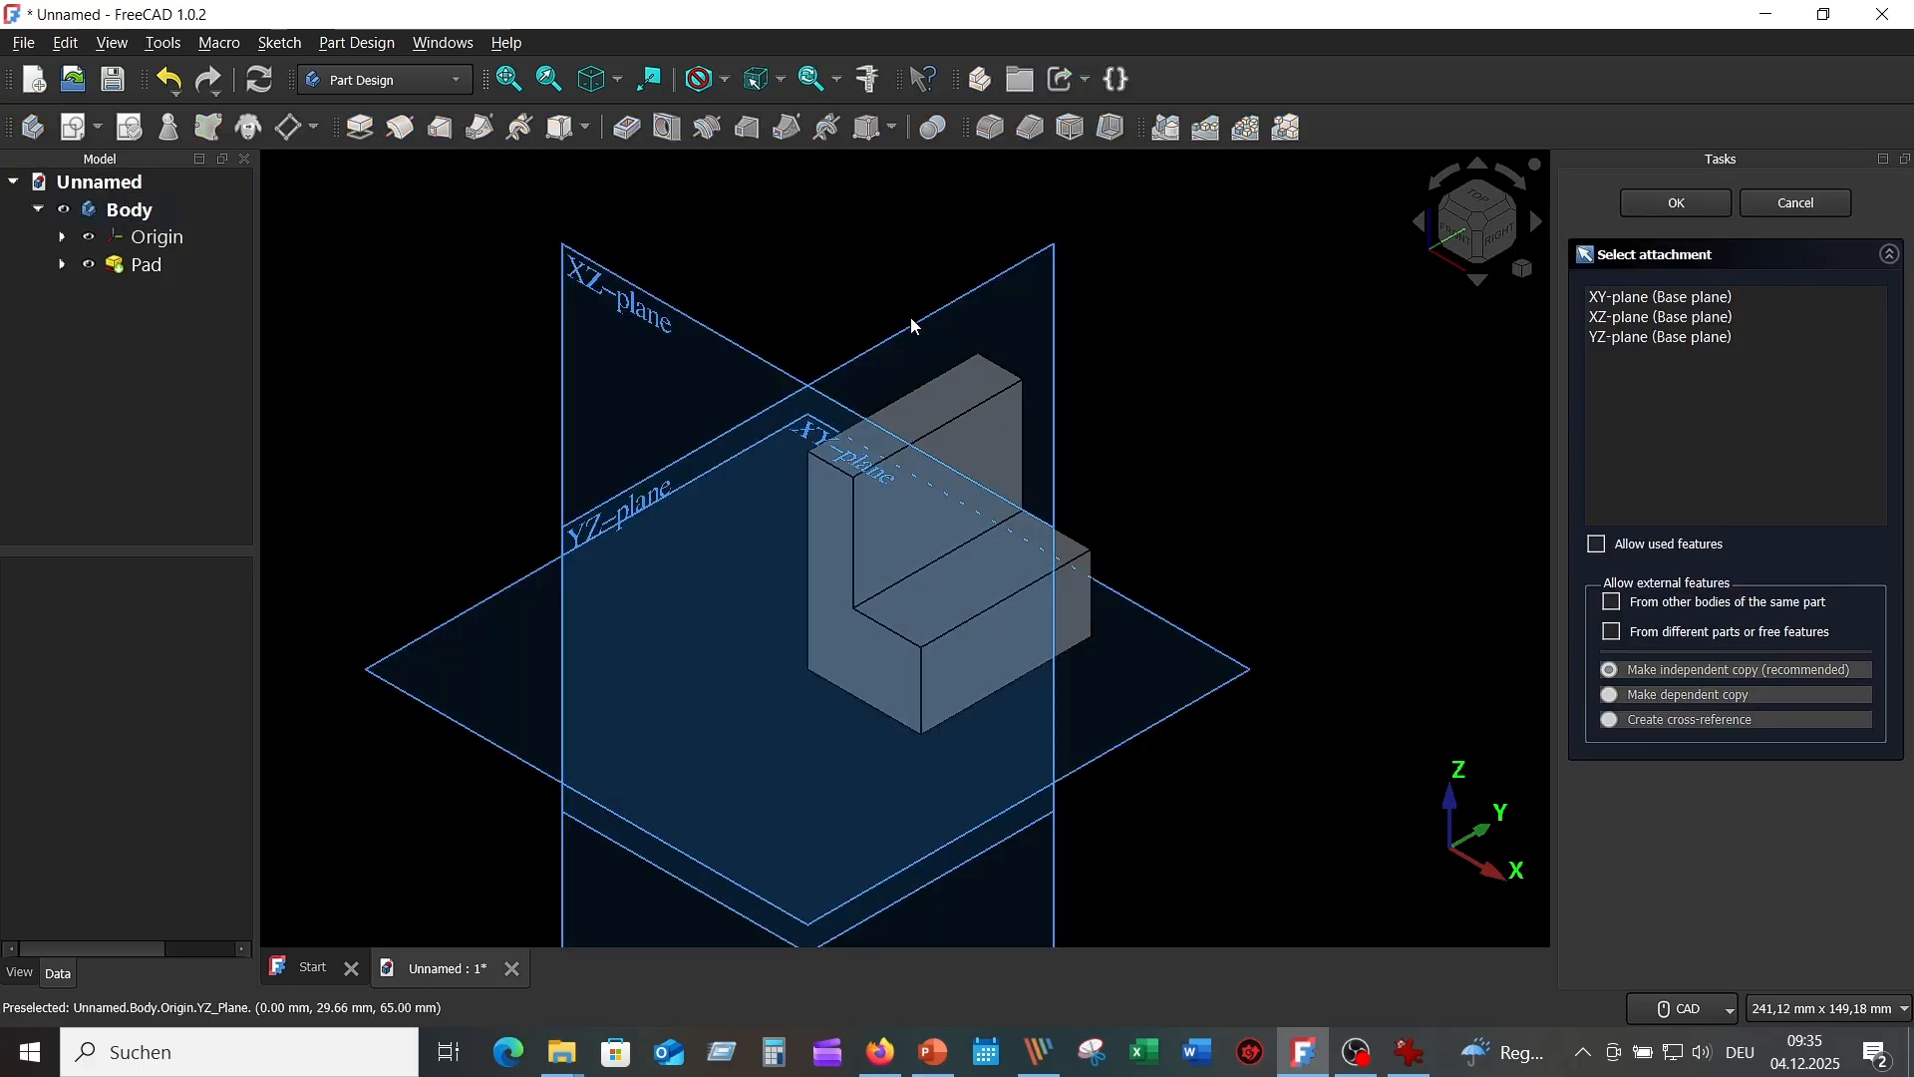
left_click(911, 325)
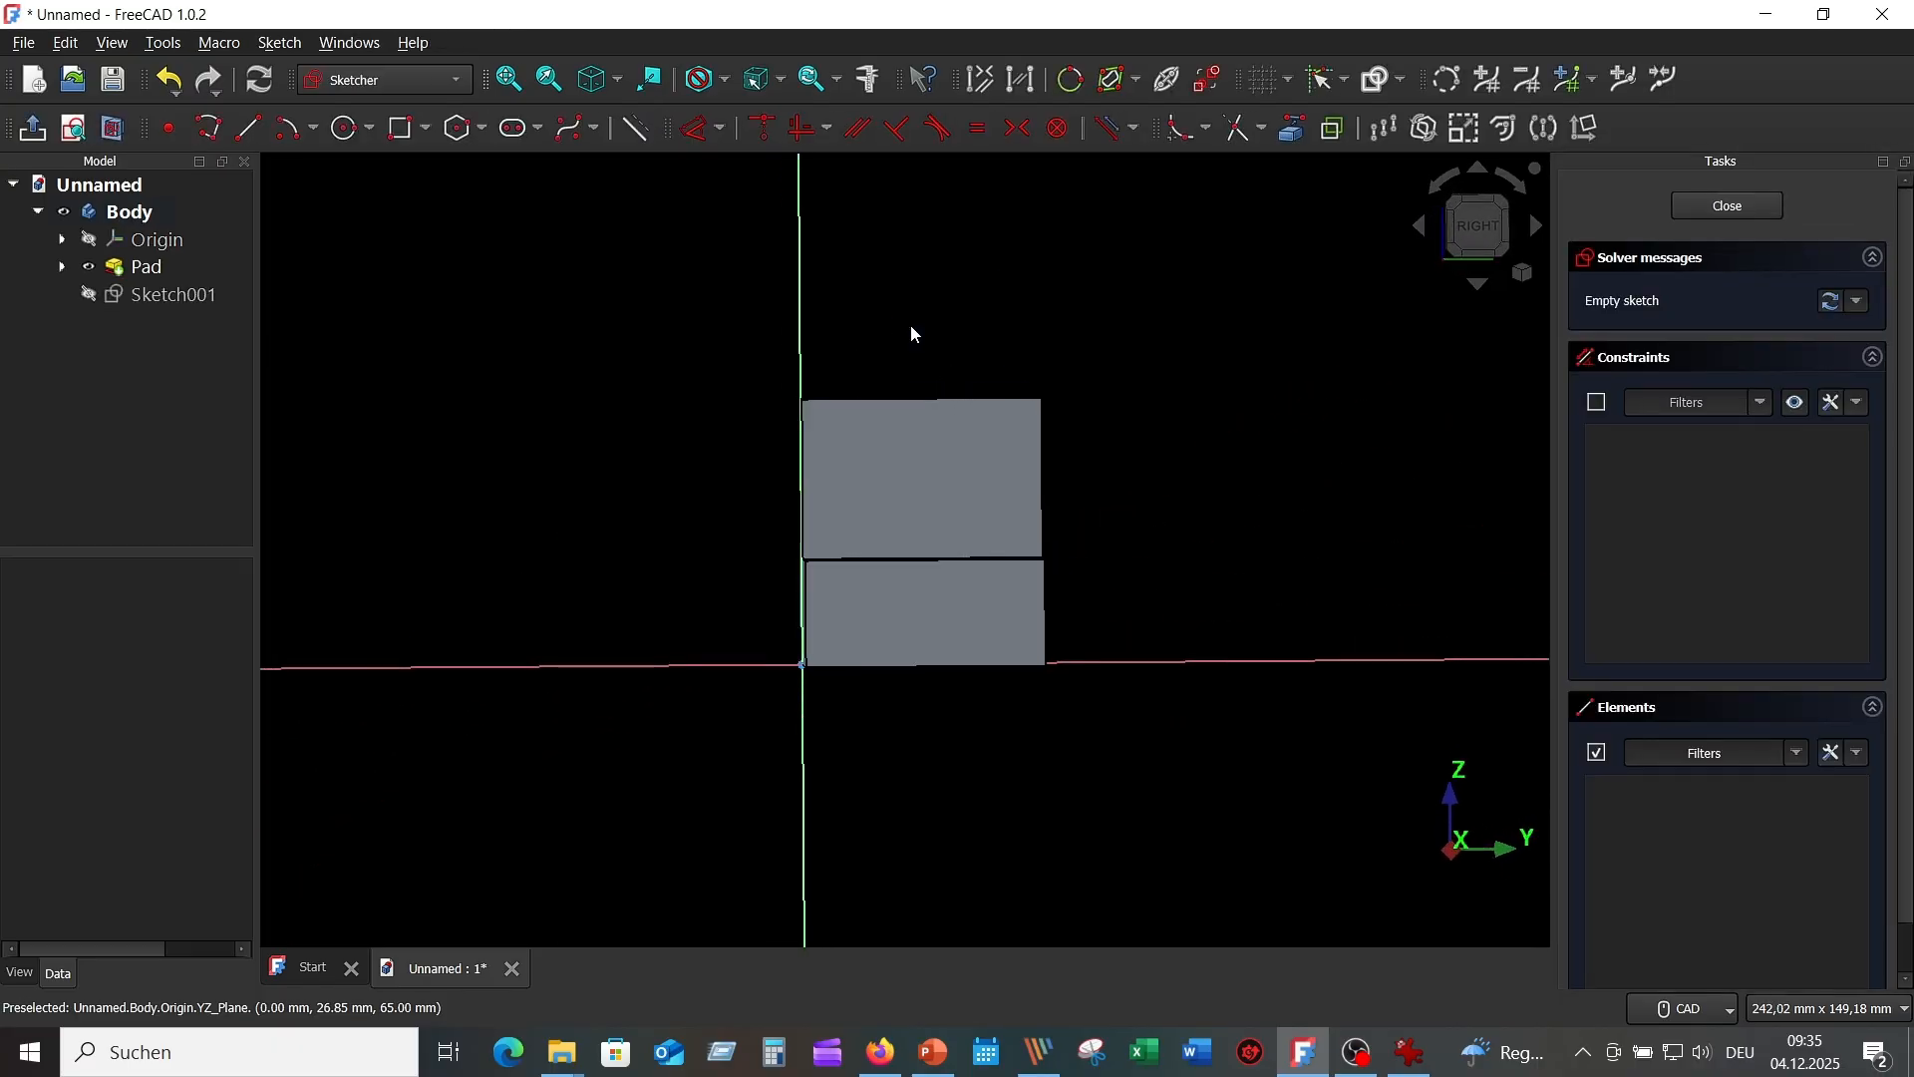
left_click(114, 129)
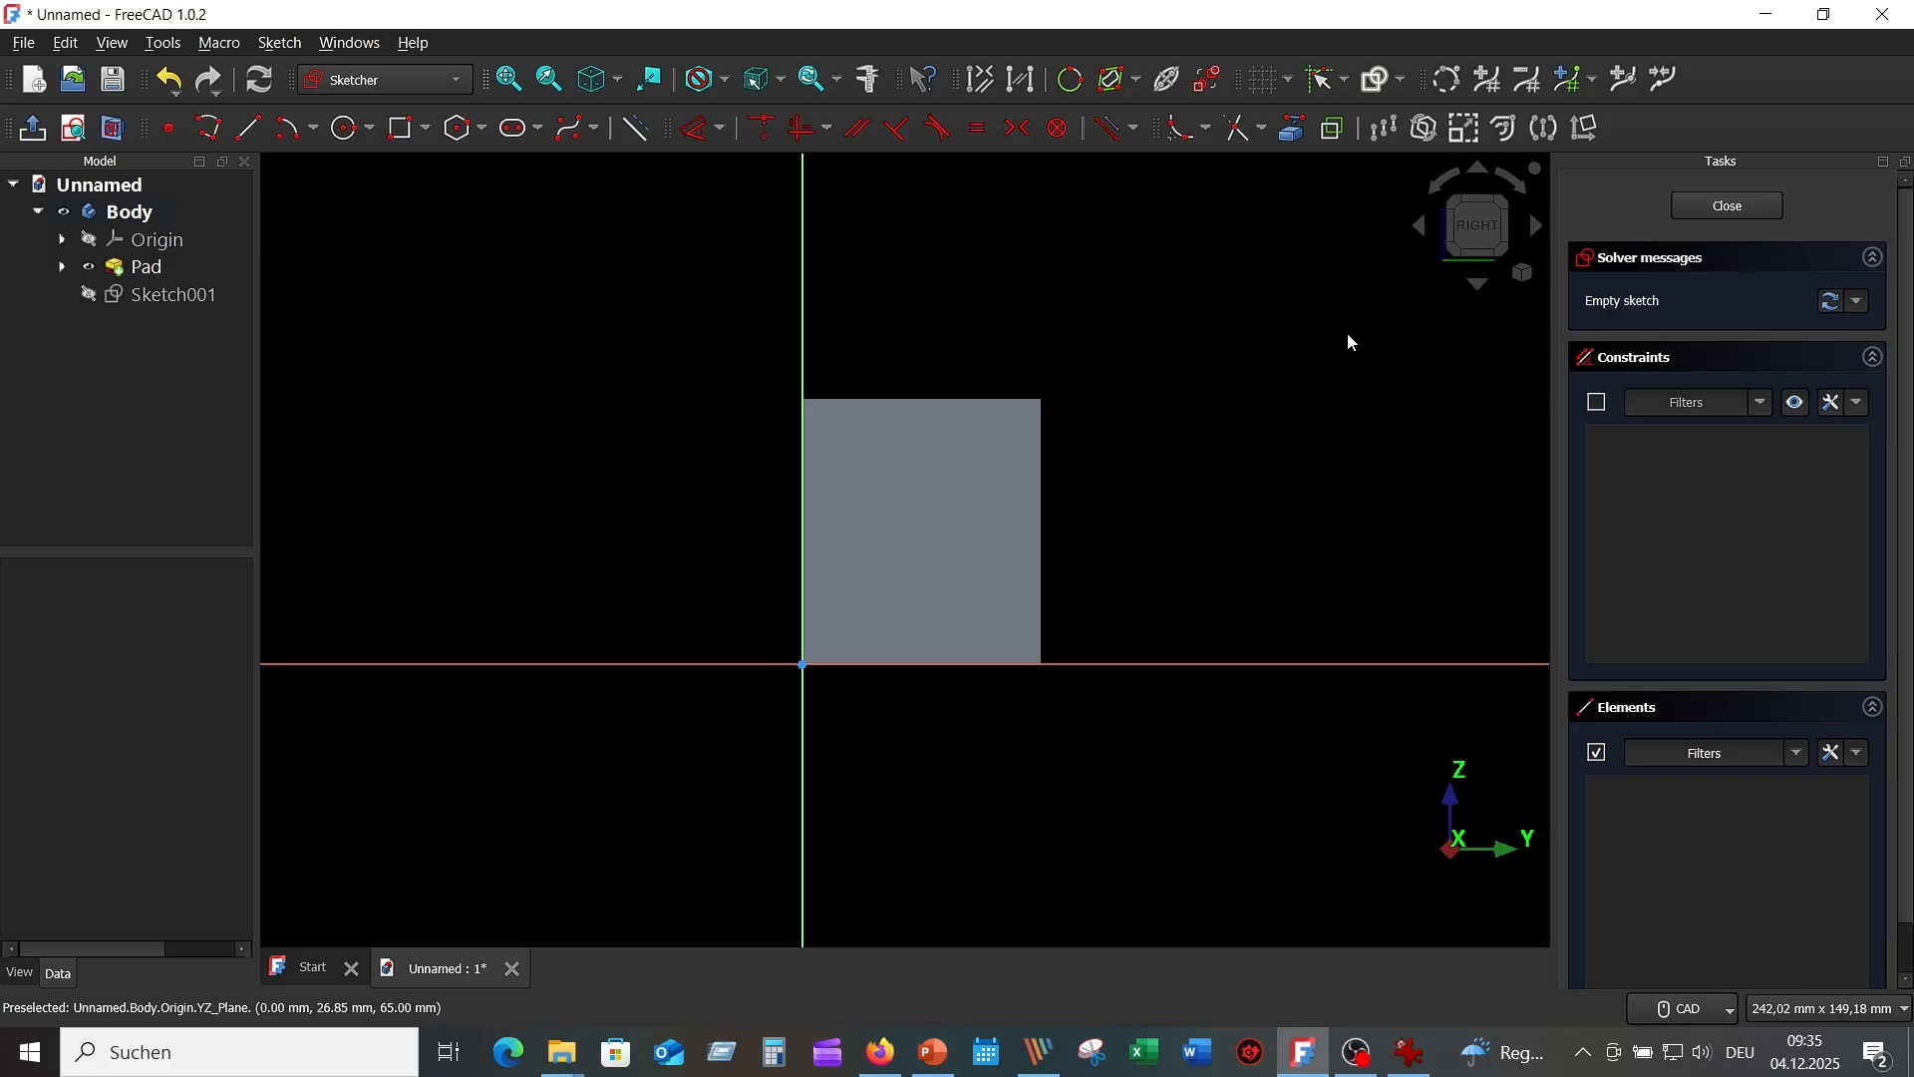
left_click(1301, 133)
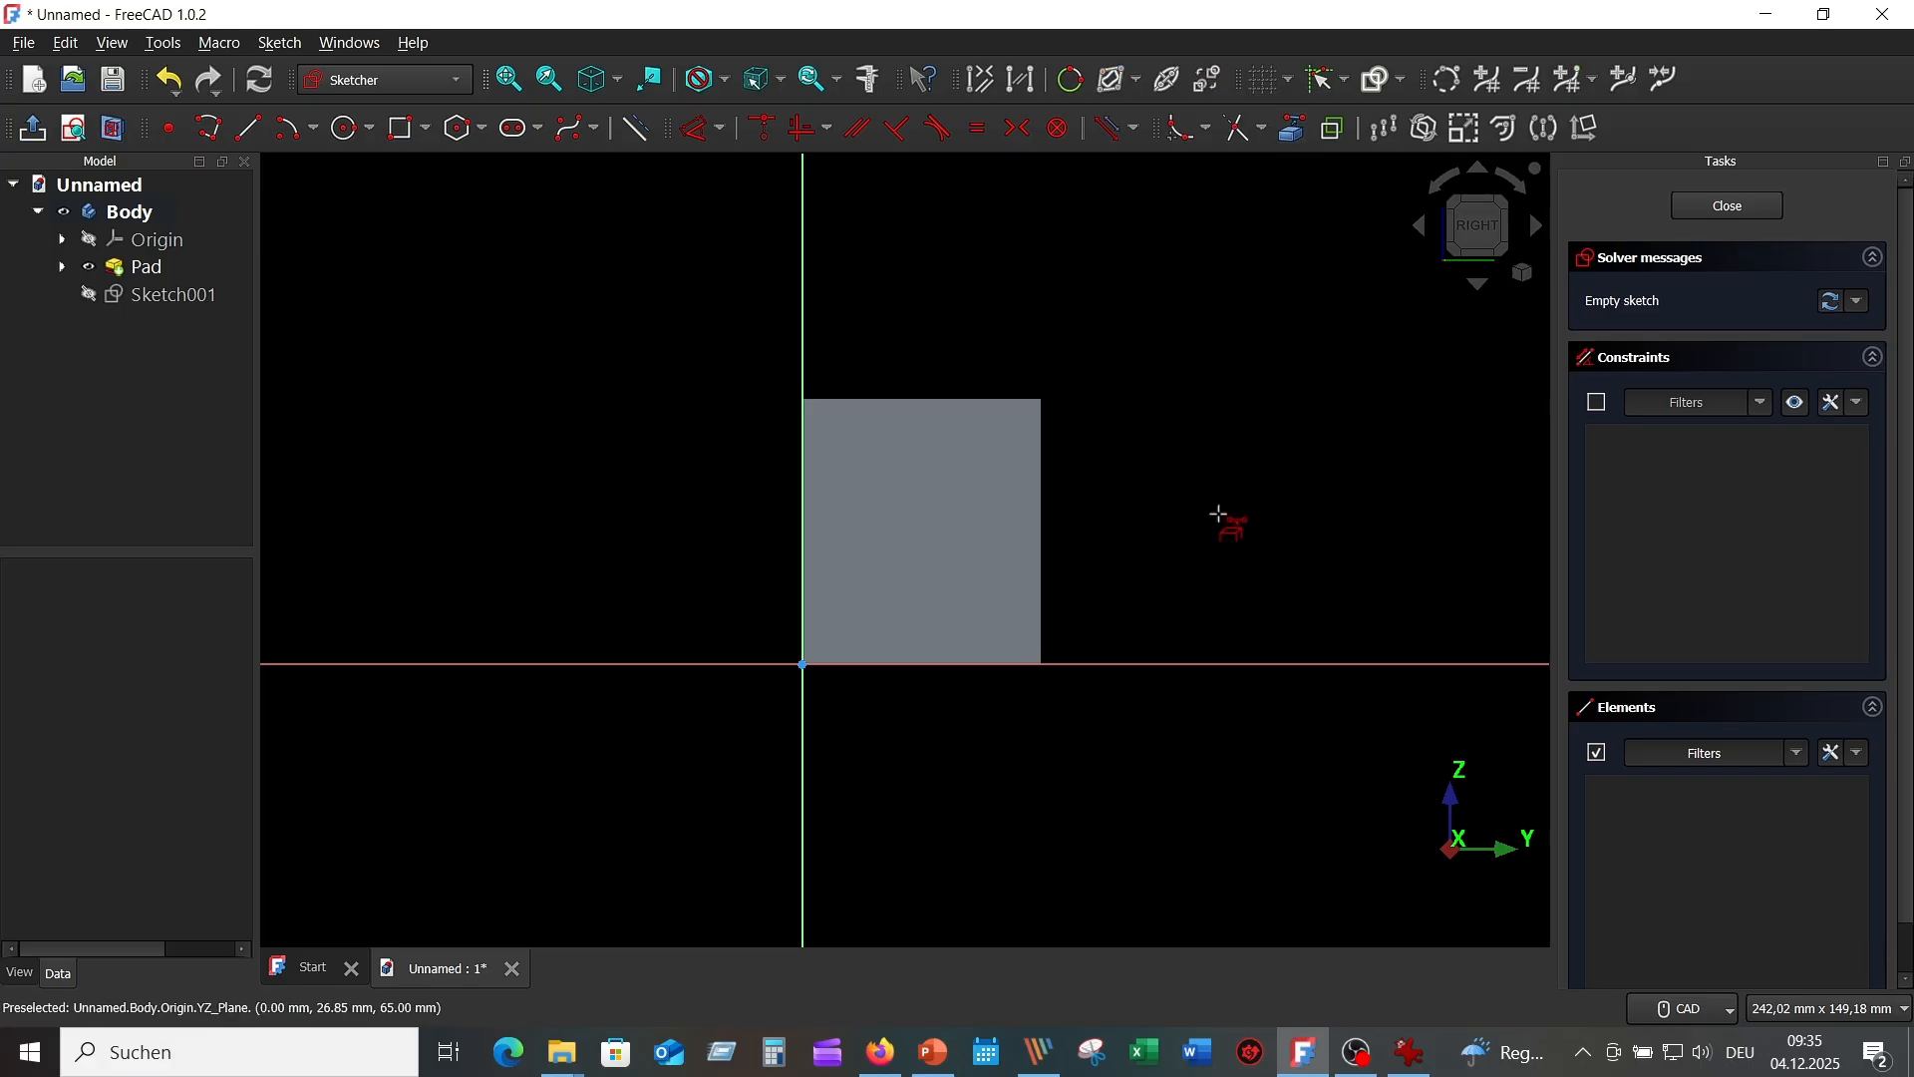
left_click(1044, 503)
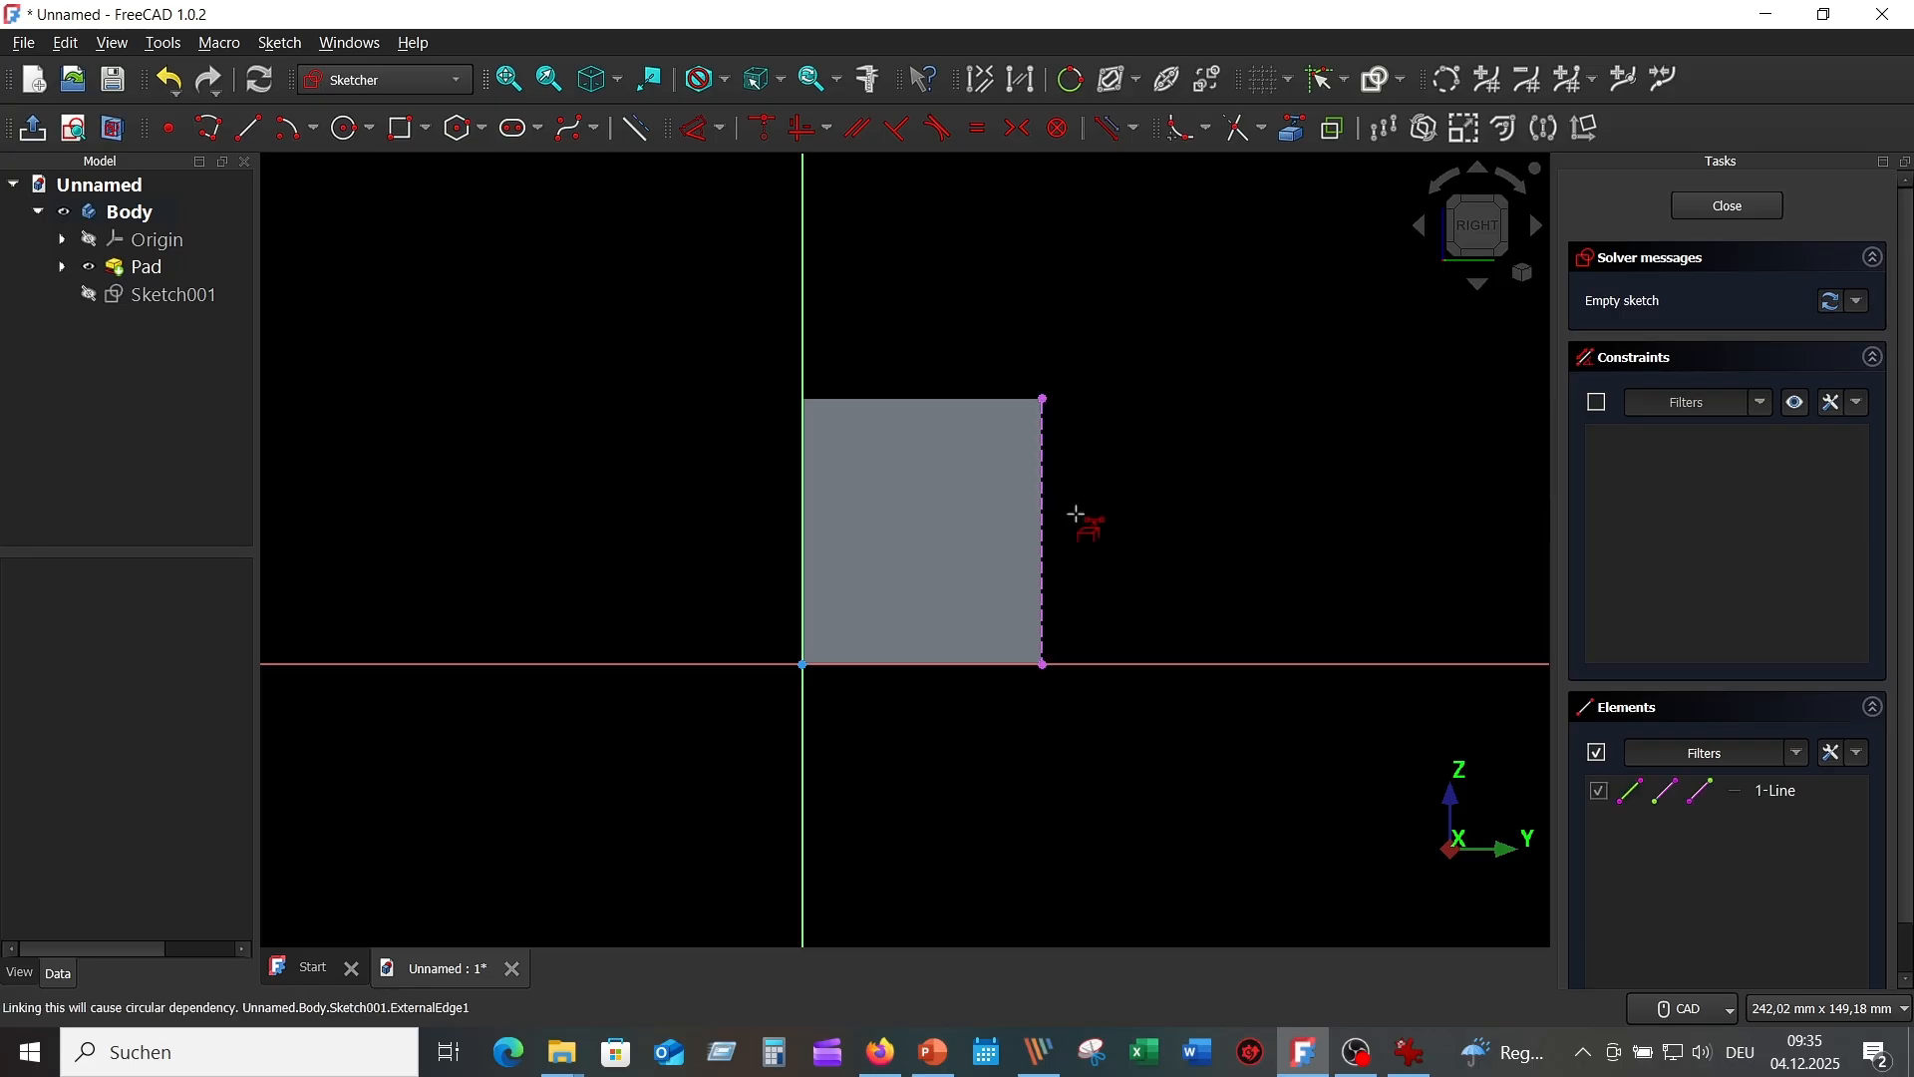
left_click(989, 399)
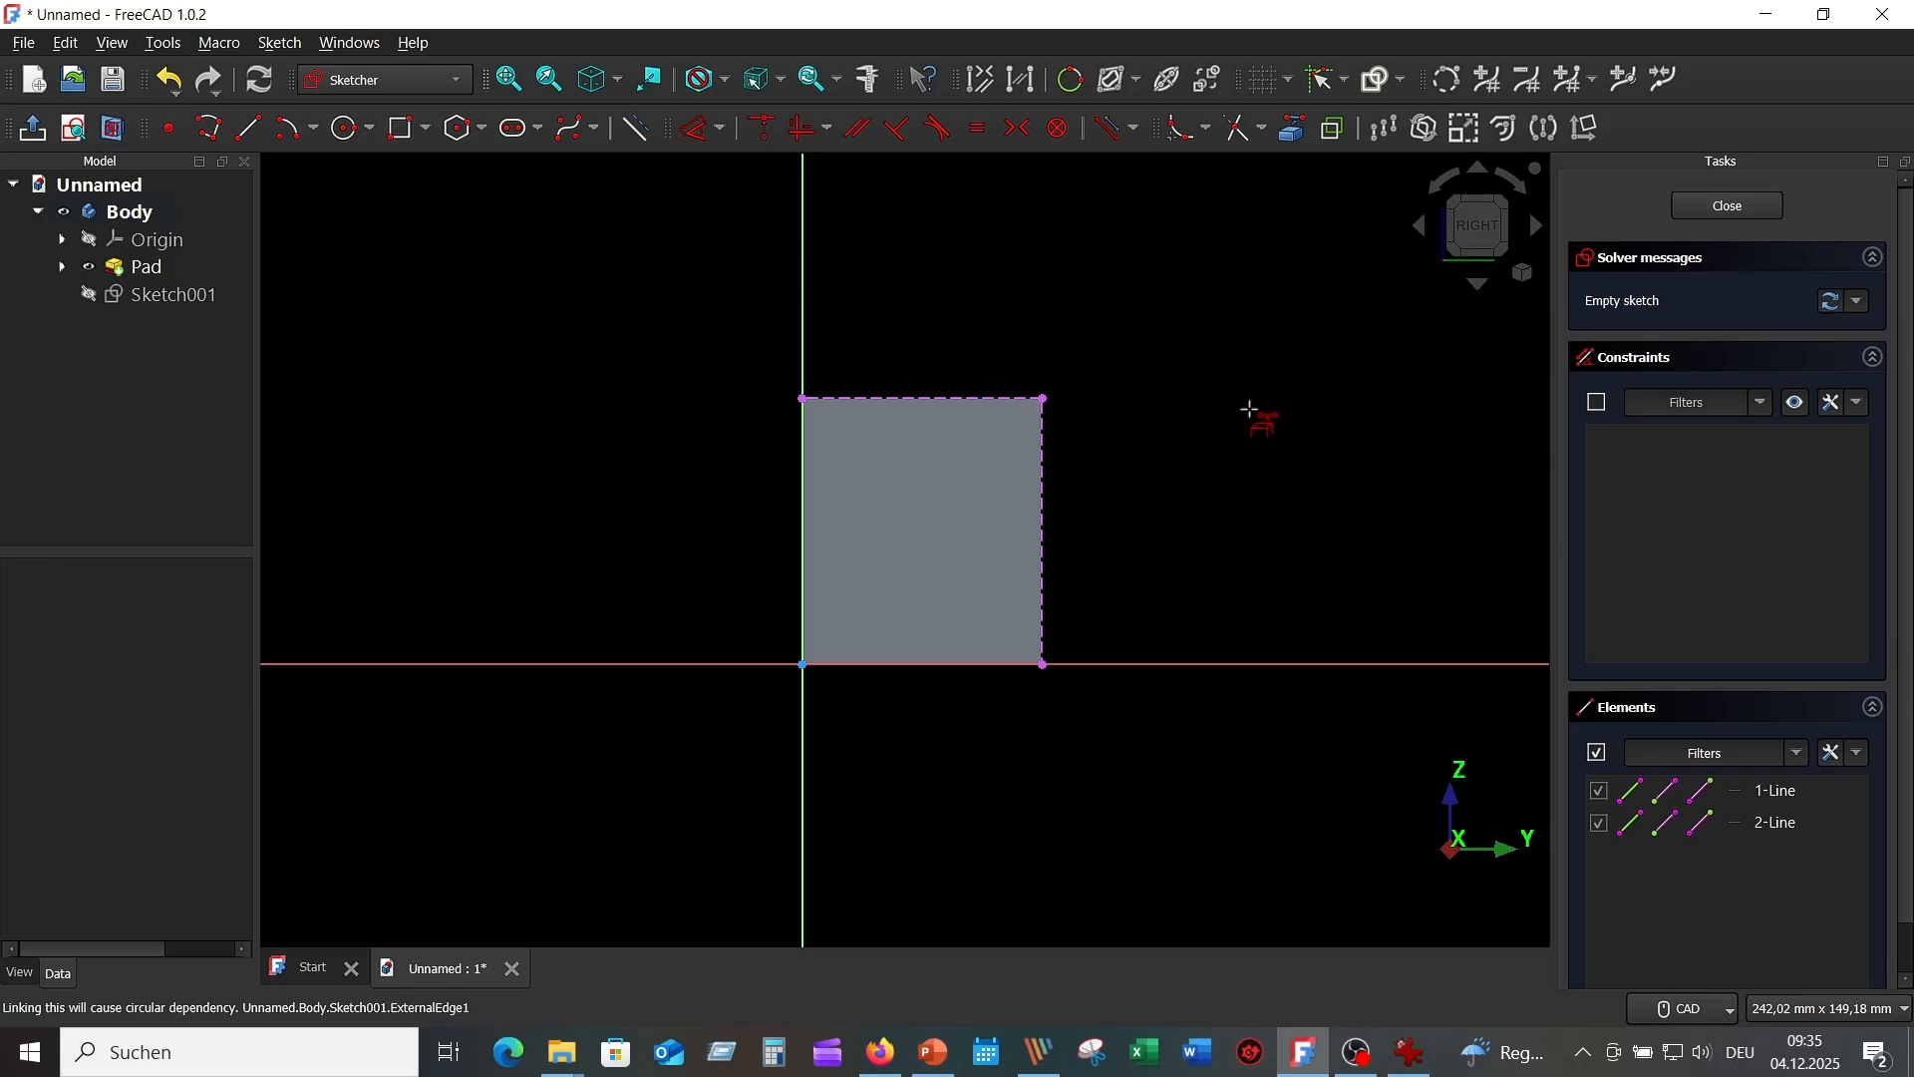
right_click(1249, 409)
Draw the rib polyline from the bottom-right corner up, left along the top, and diagonally back down.
left_click(209, 128)
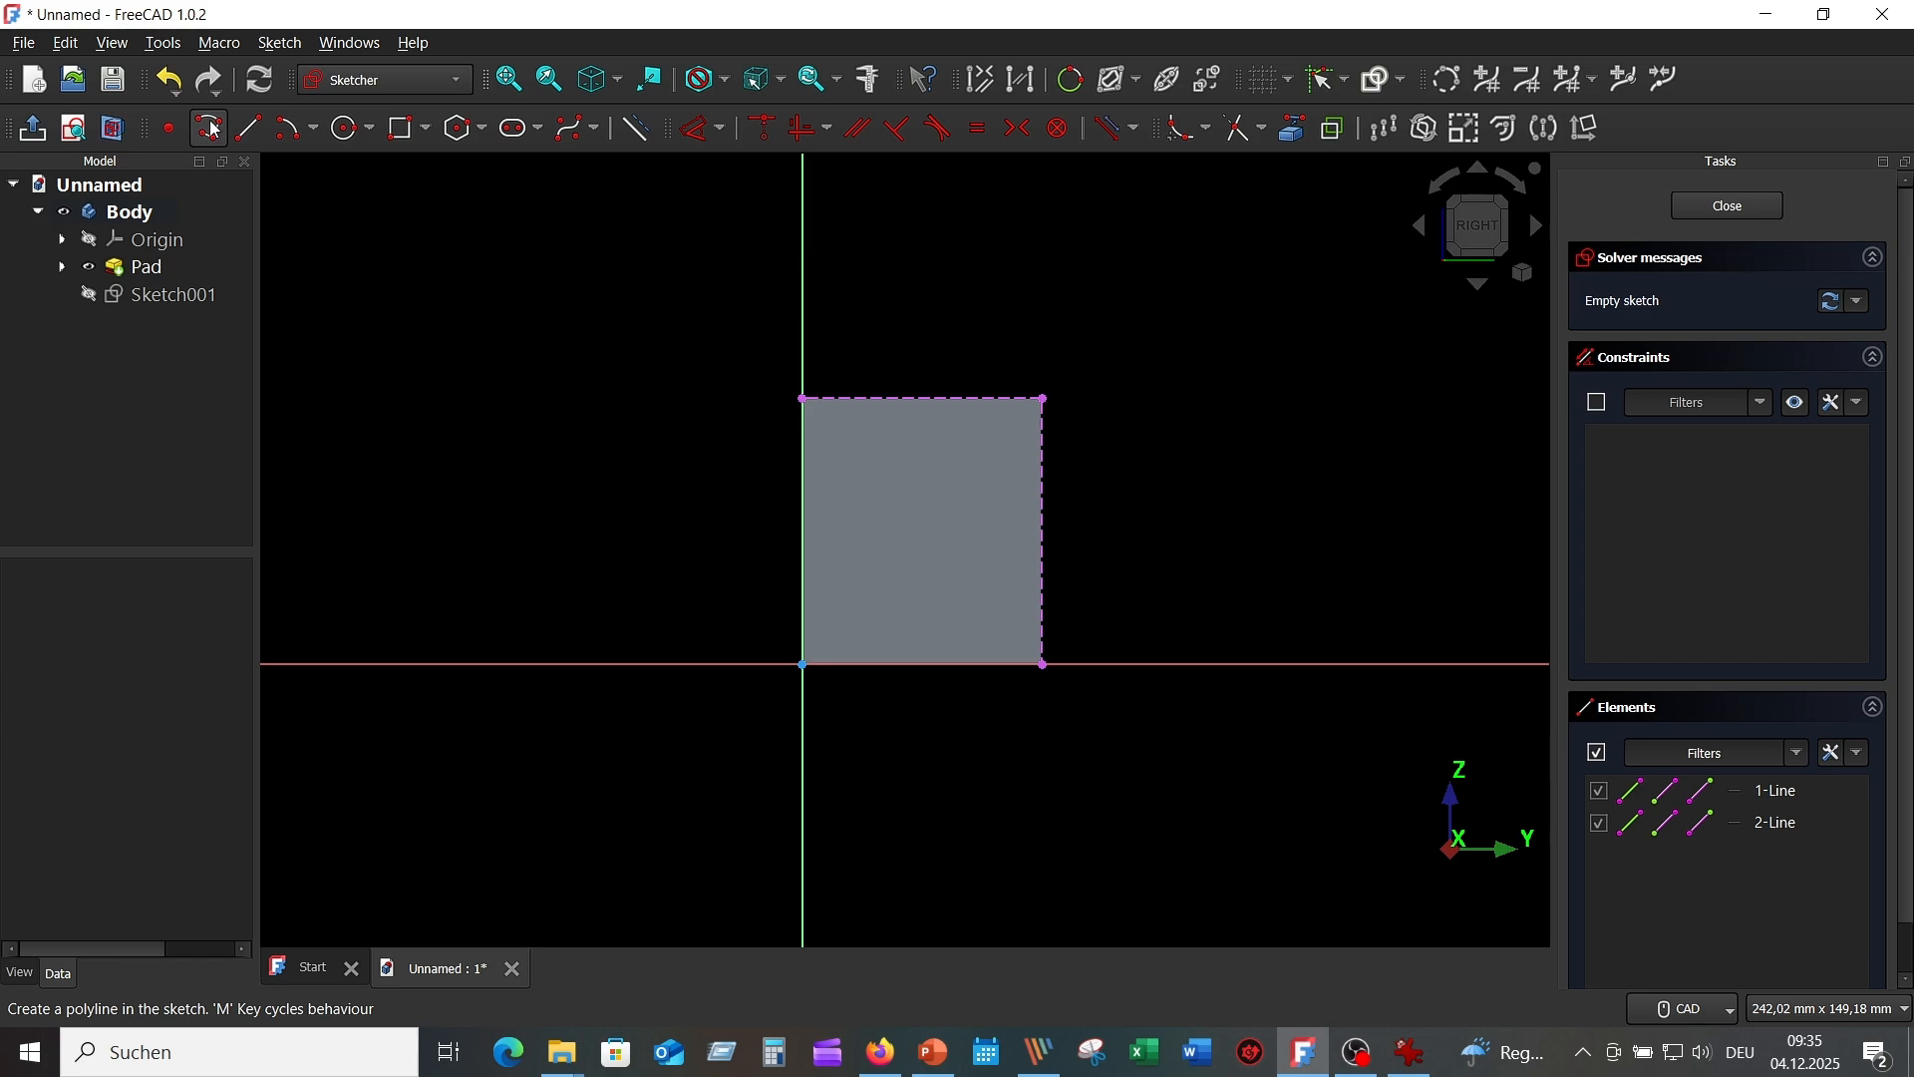
left_click(1041, 664)
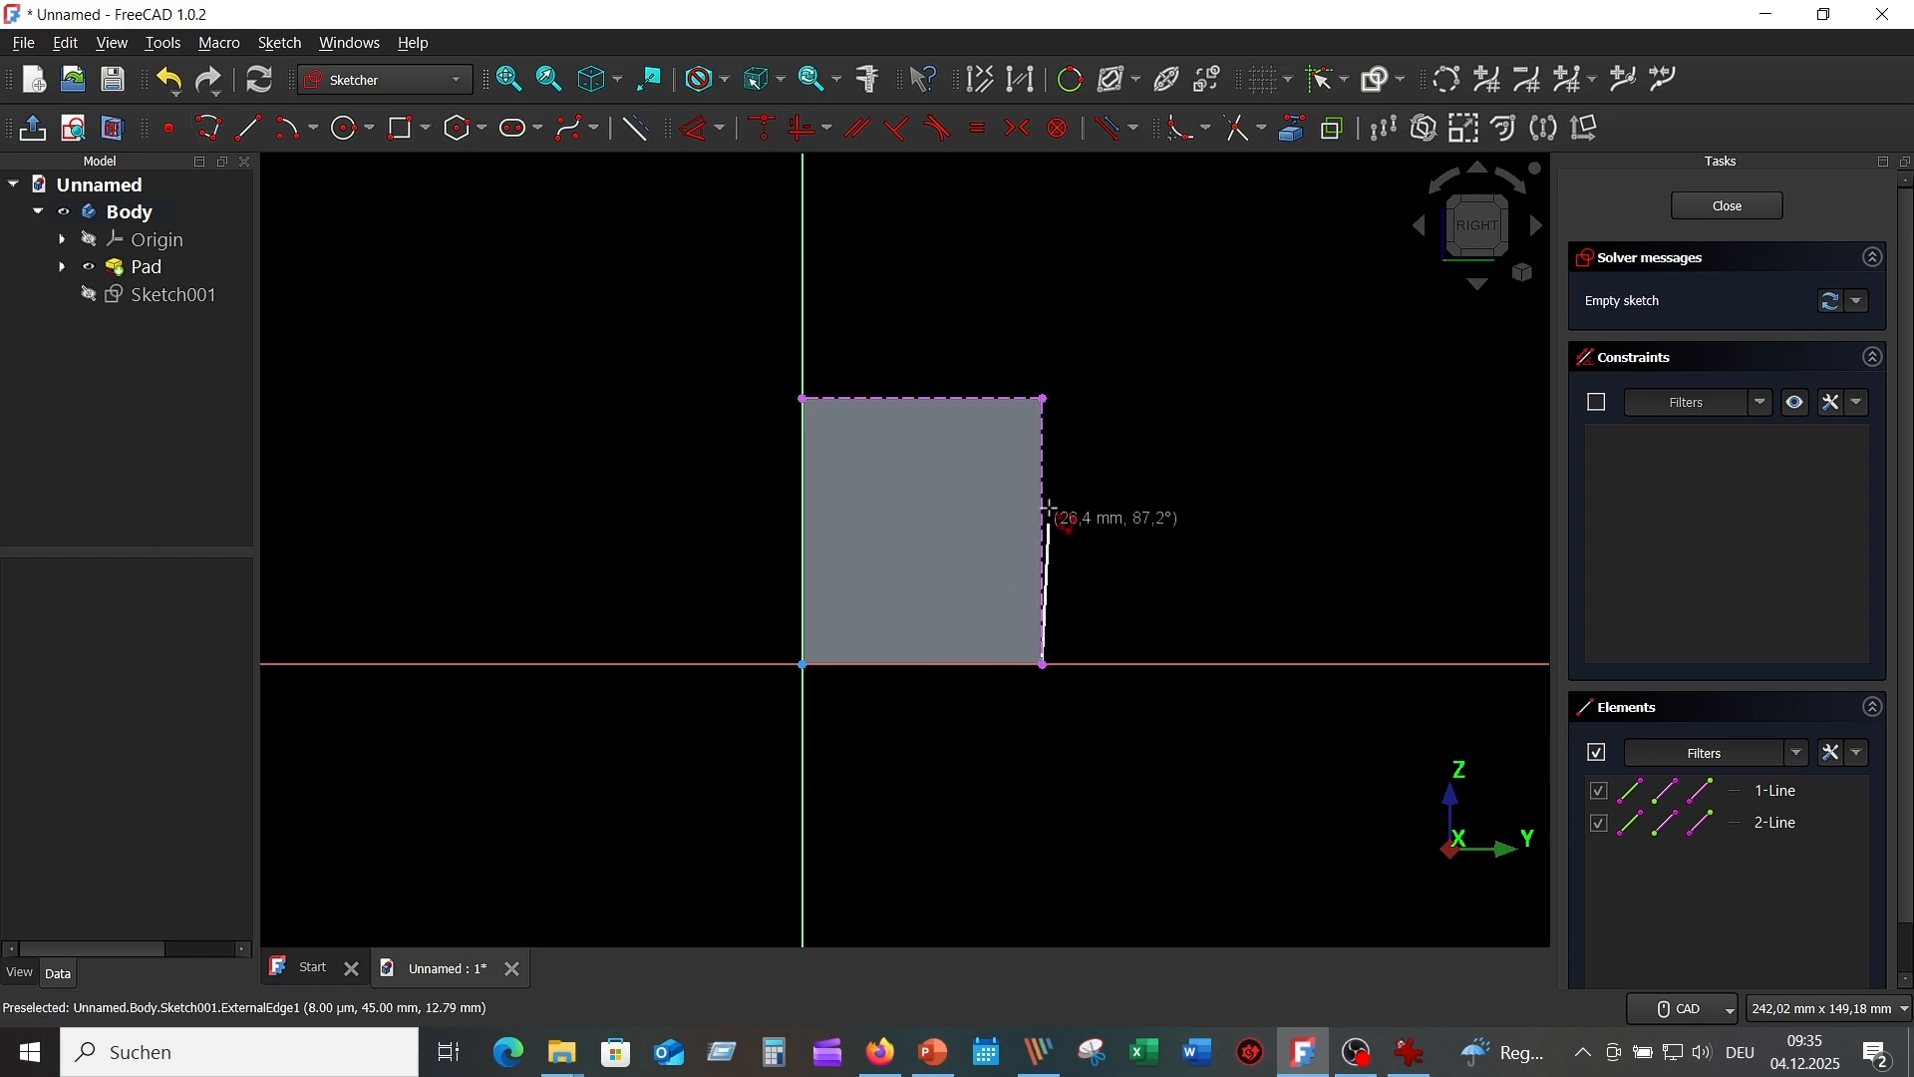
left_click(1043, 398)
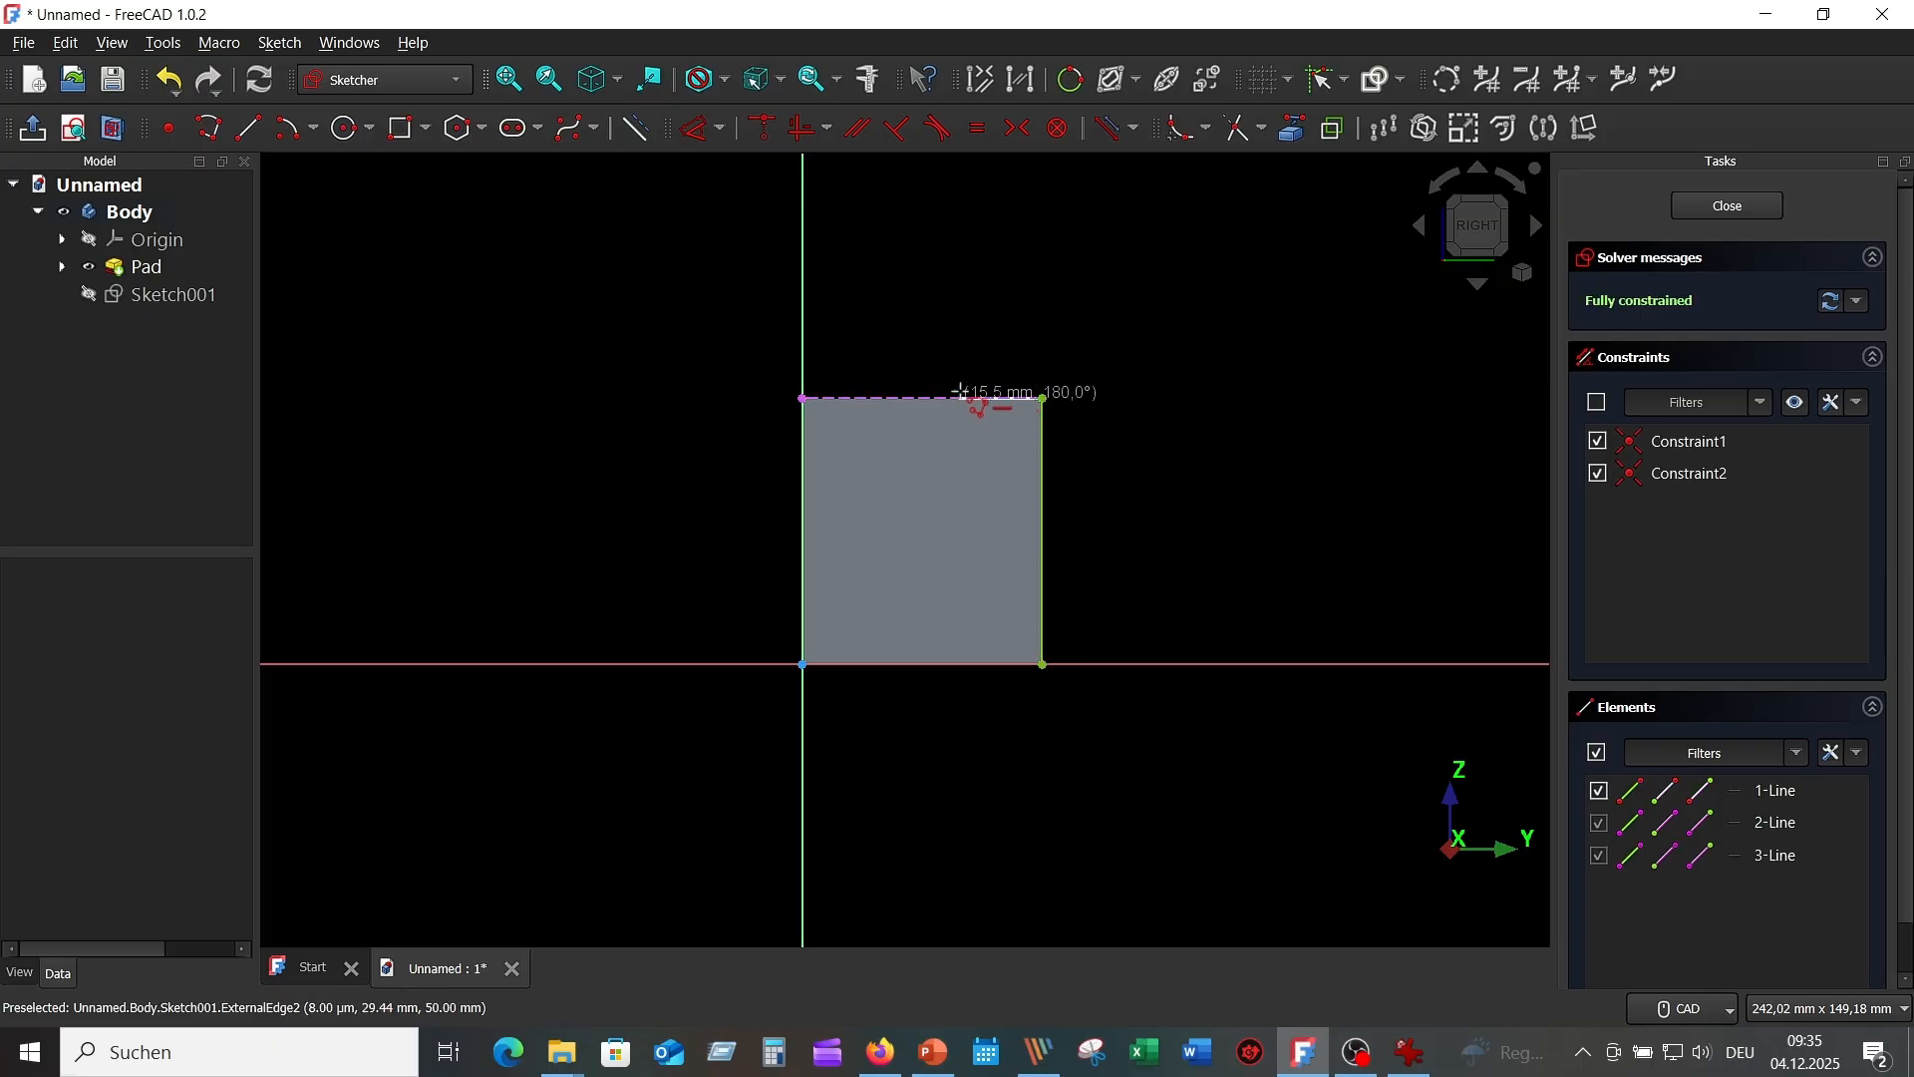
left_click(960, 395)
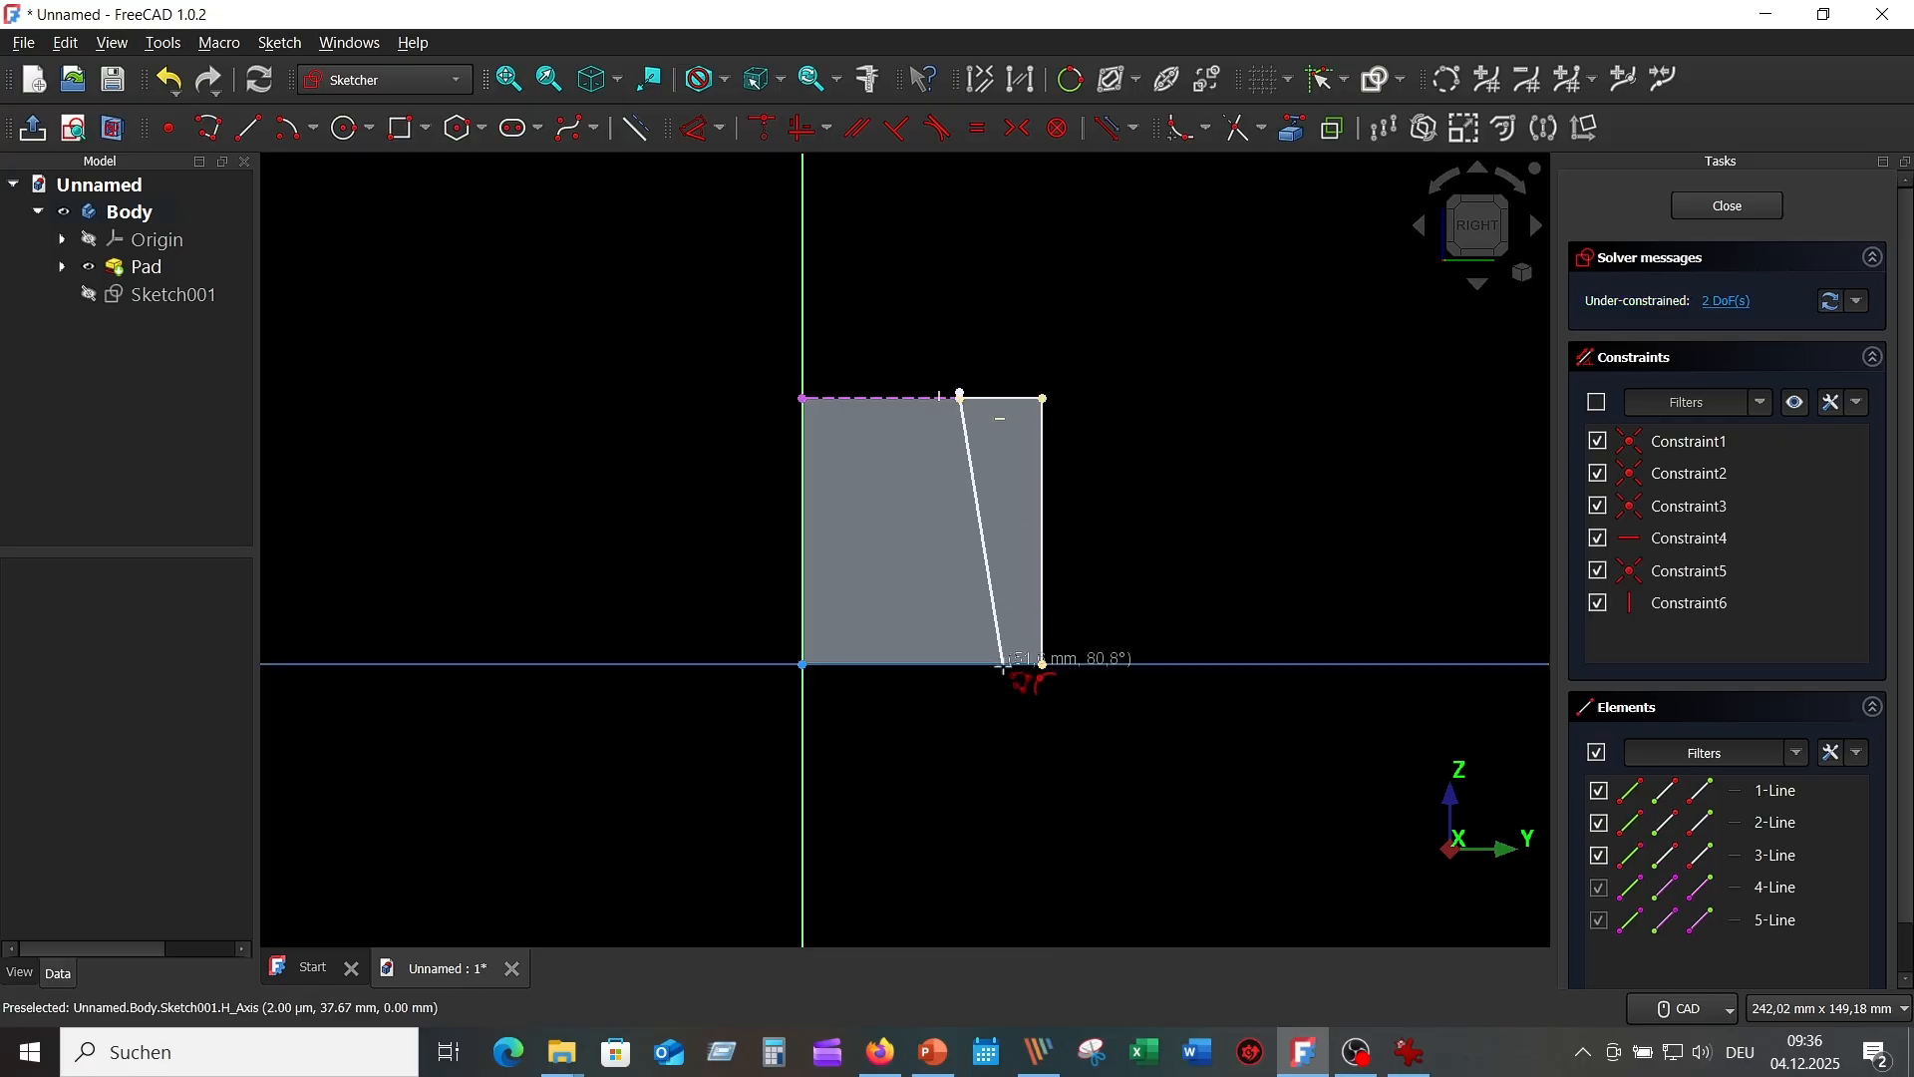
scroll(987, 518, "up", 5)
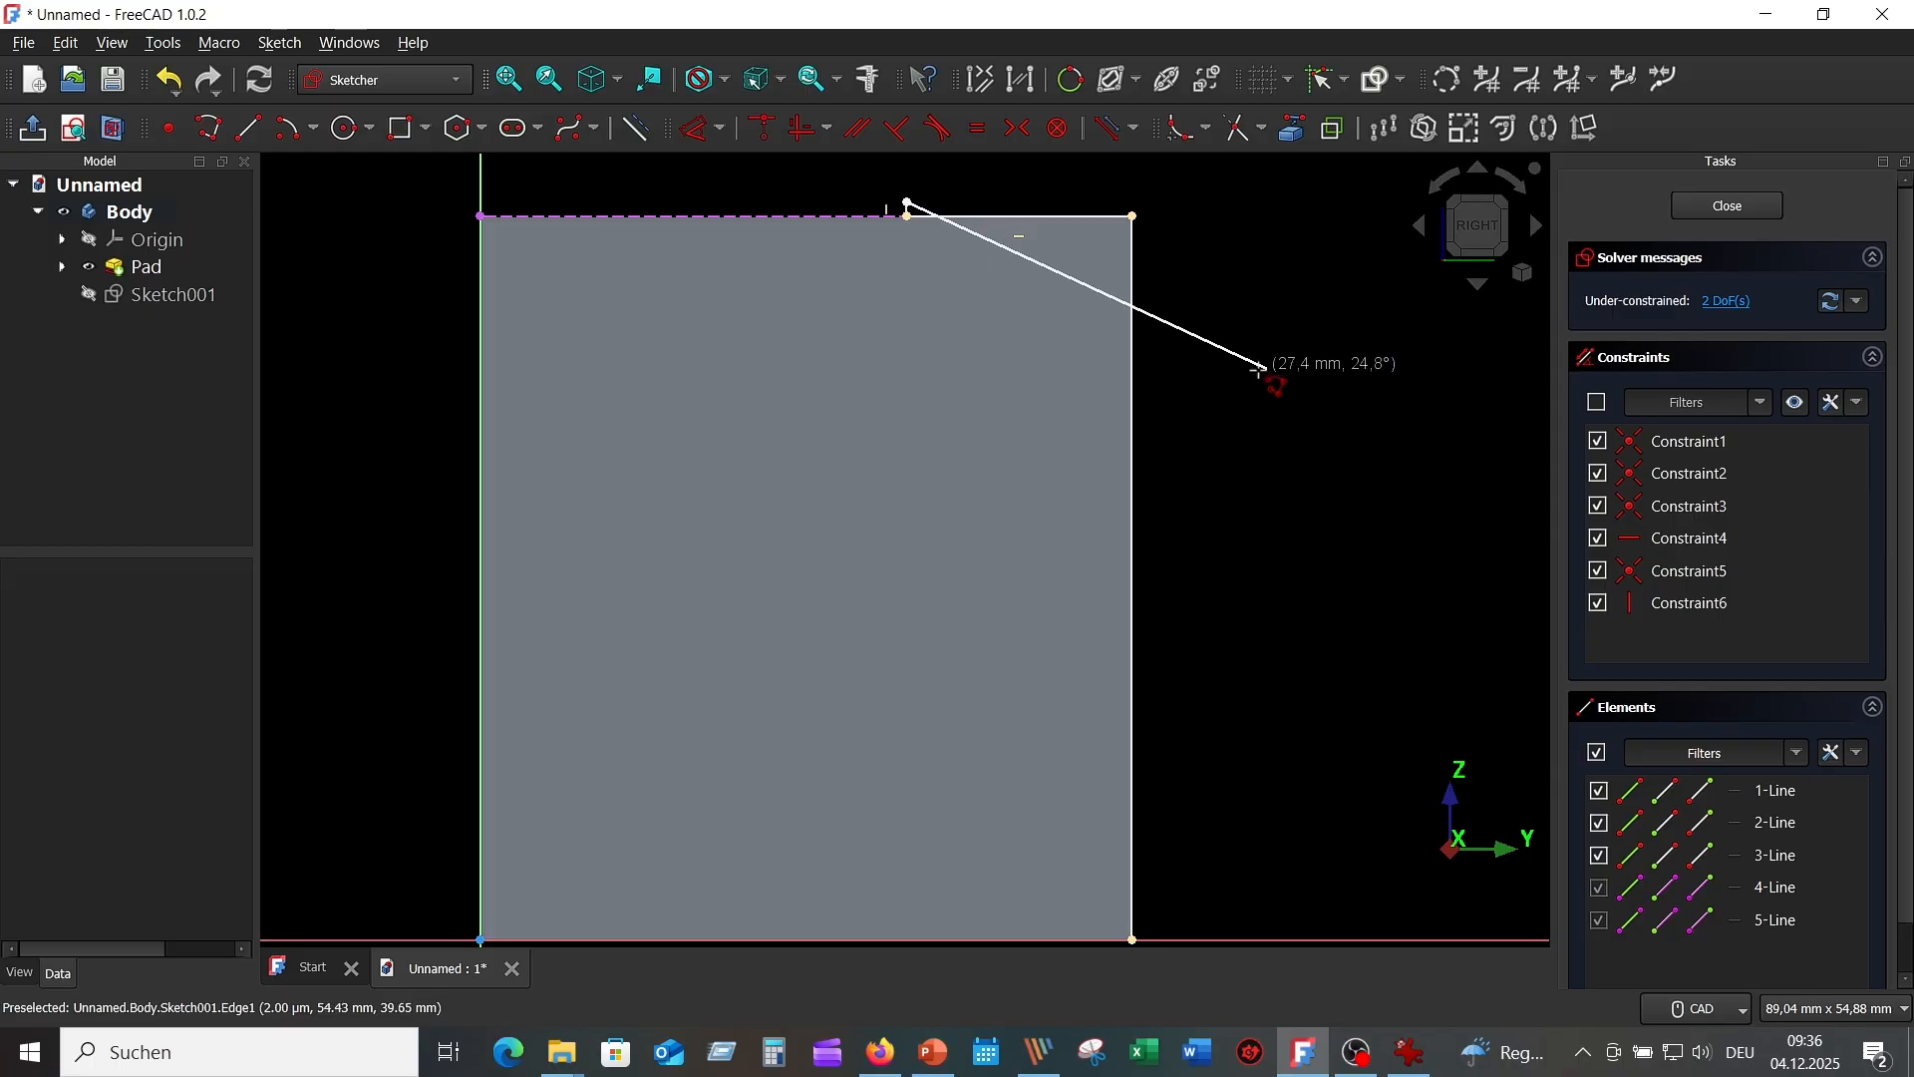
left_click(1135, 940)
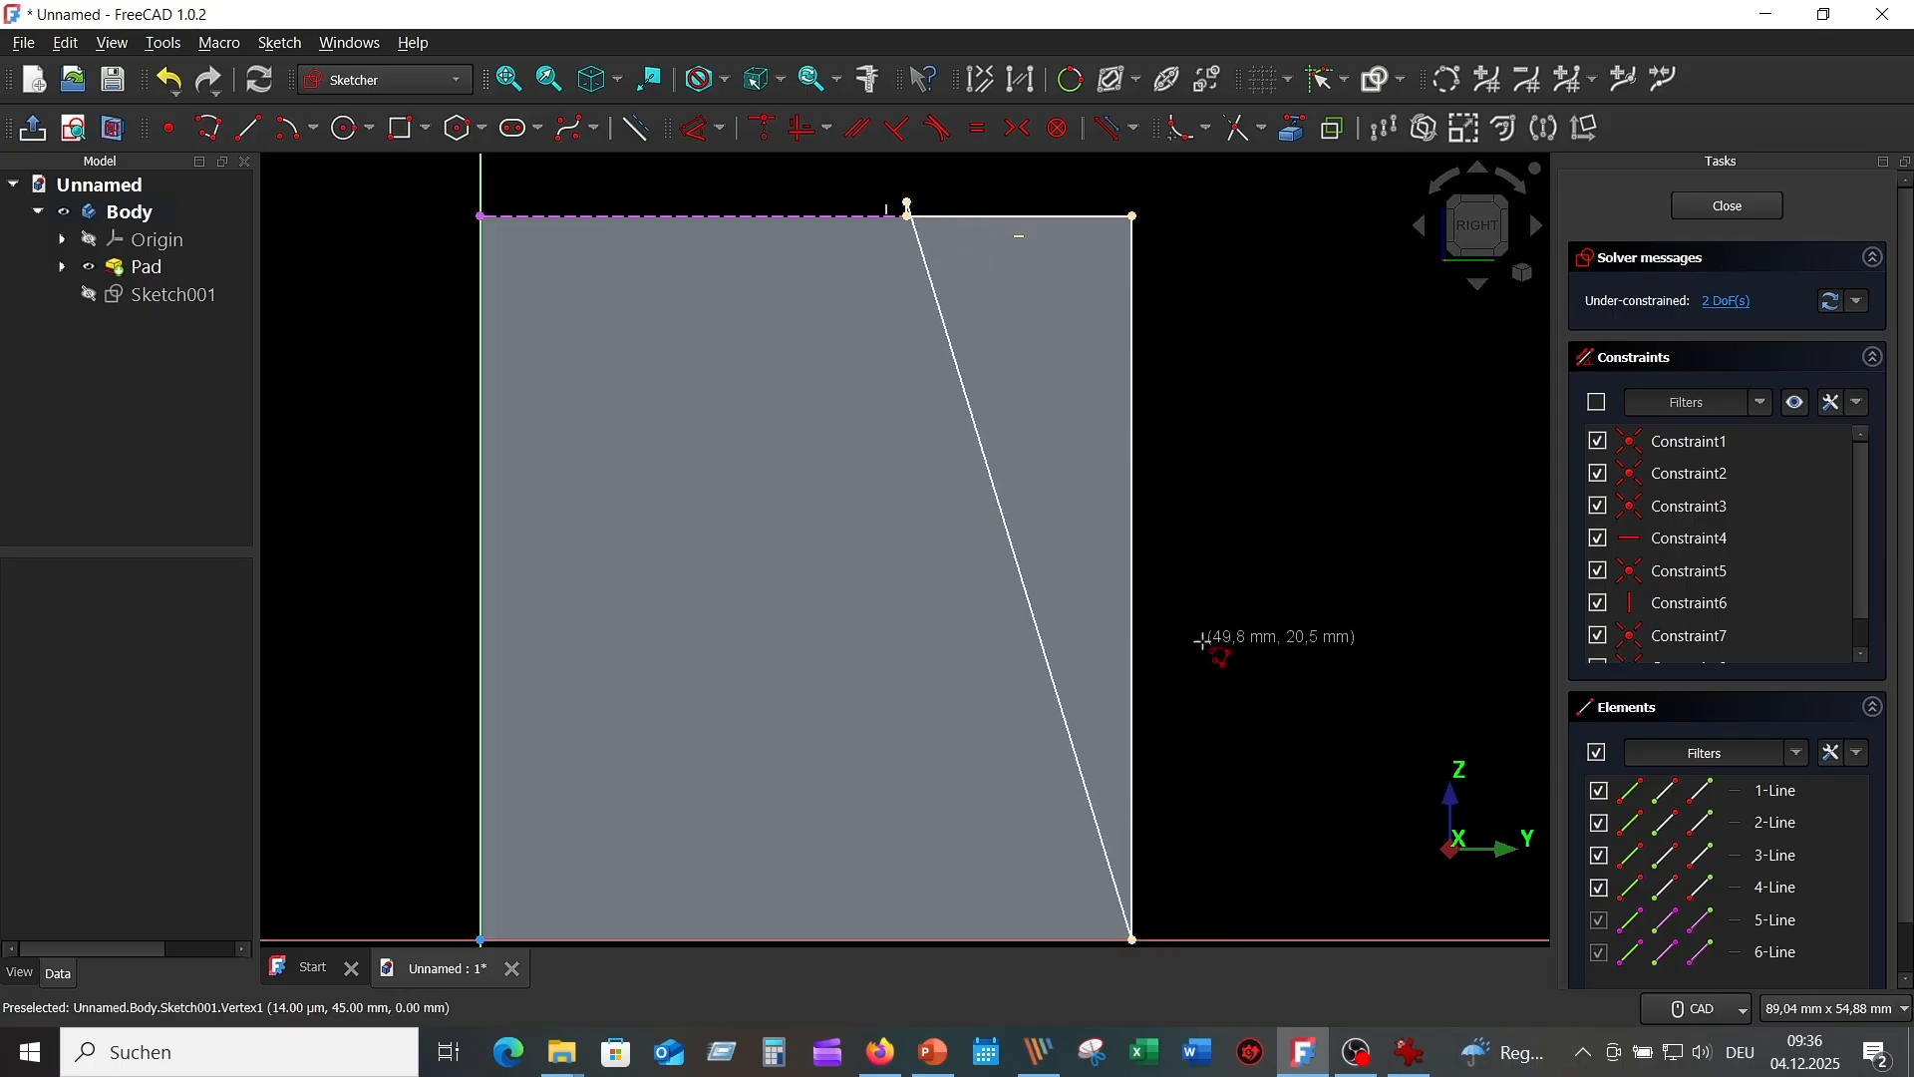
scroll(1196, 638, "up", 8)
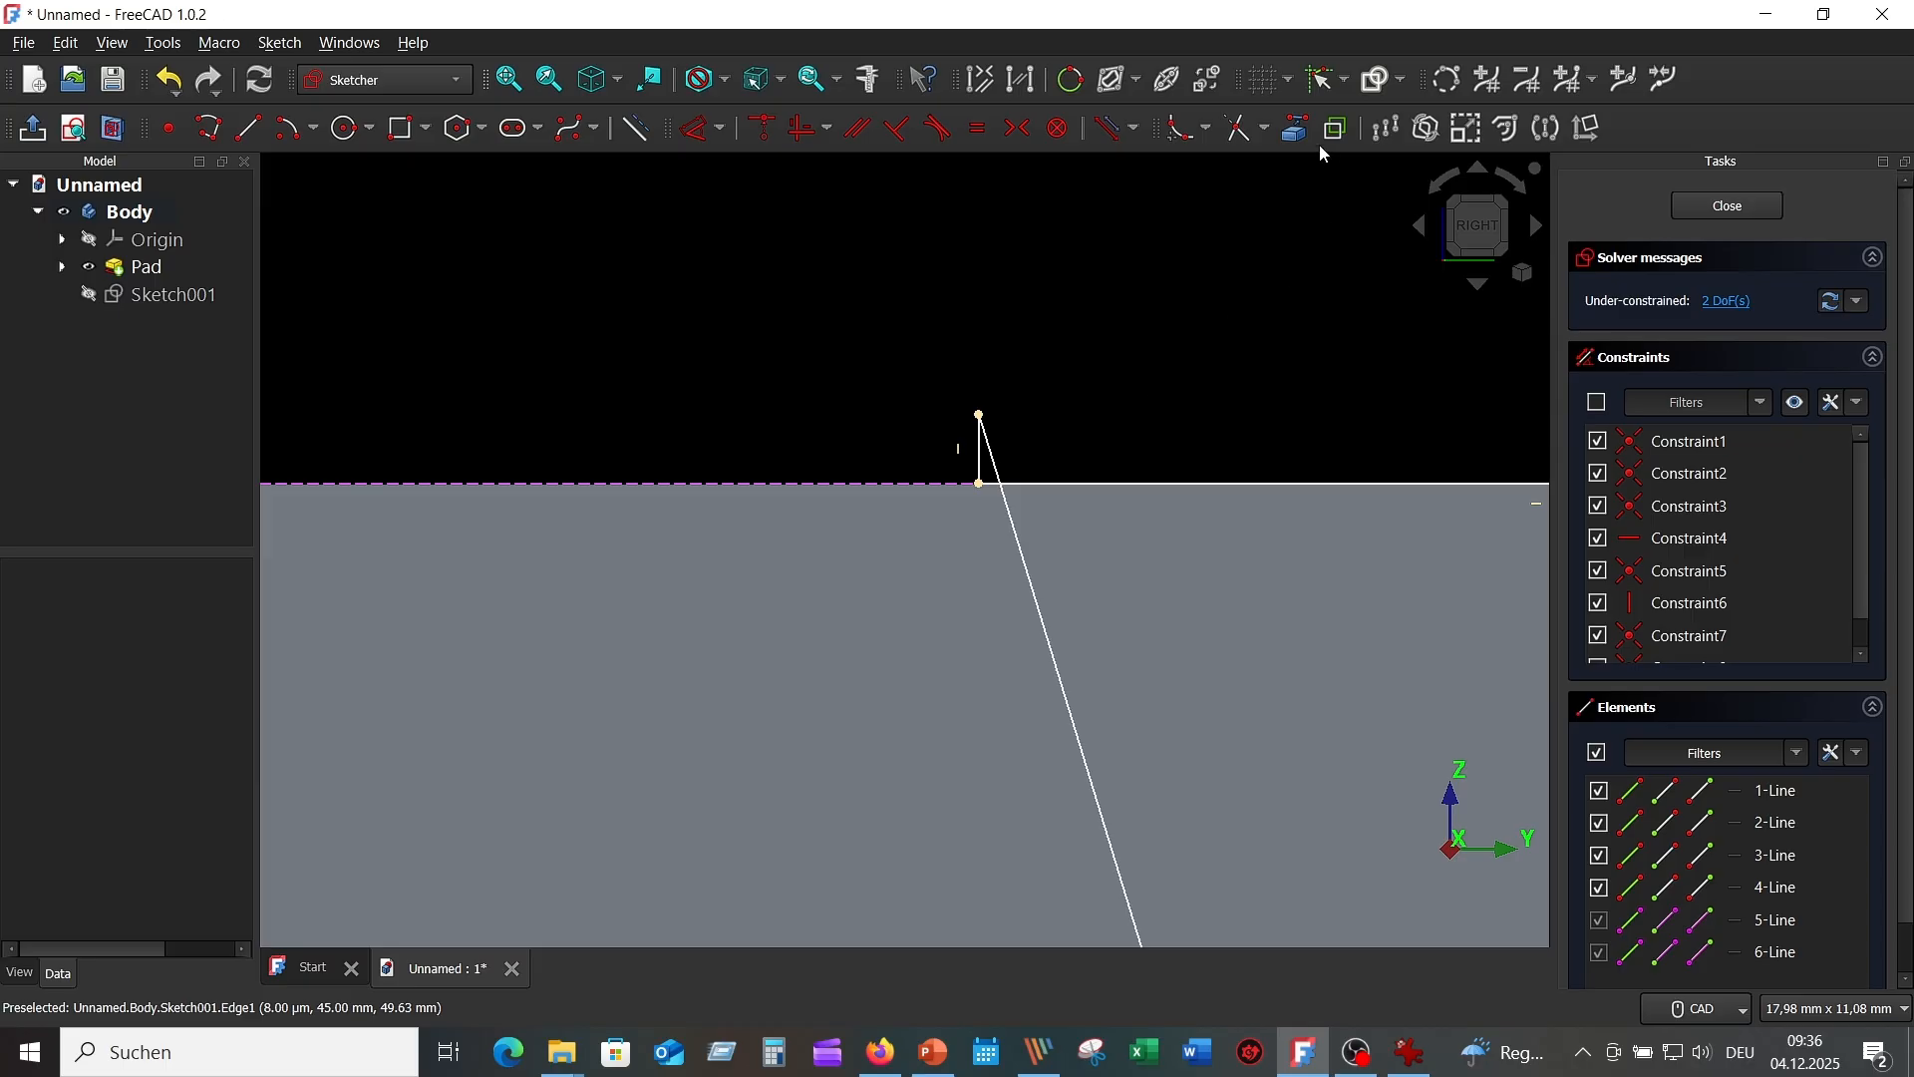
Trim the top stub, undo it, and make the diagonal's top end coincident with the top line.
left_click(1245, 129)
left_click(979, 434)
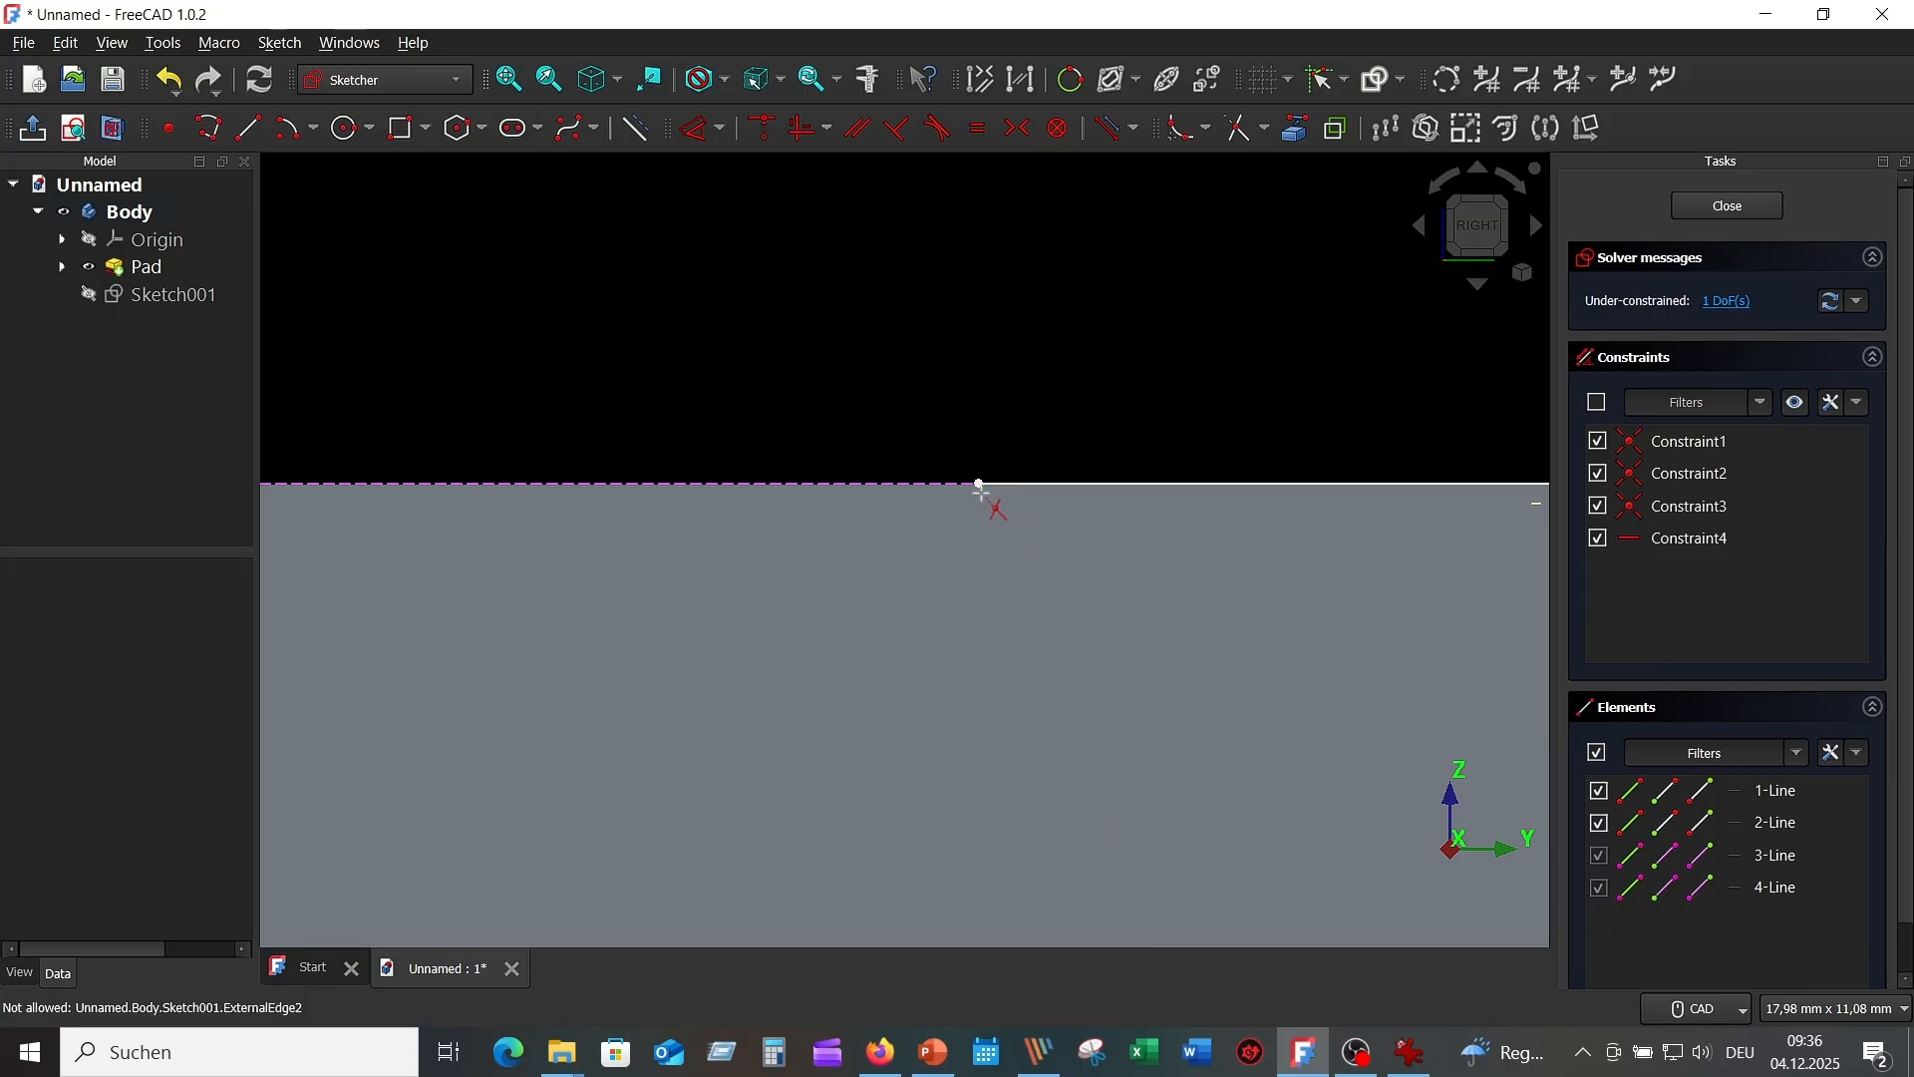
left_click(171, 84)
scroll(993, 535, "up", 3)
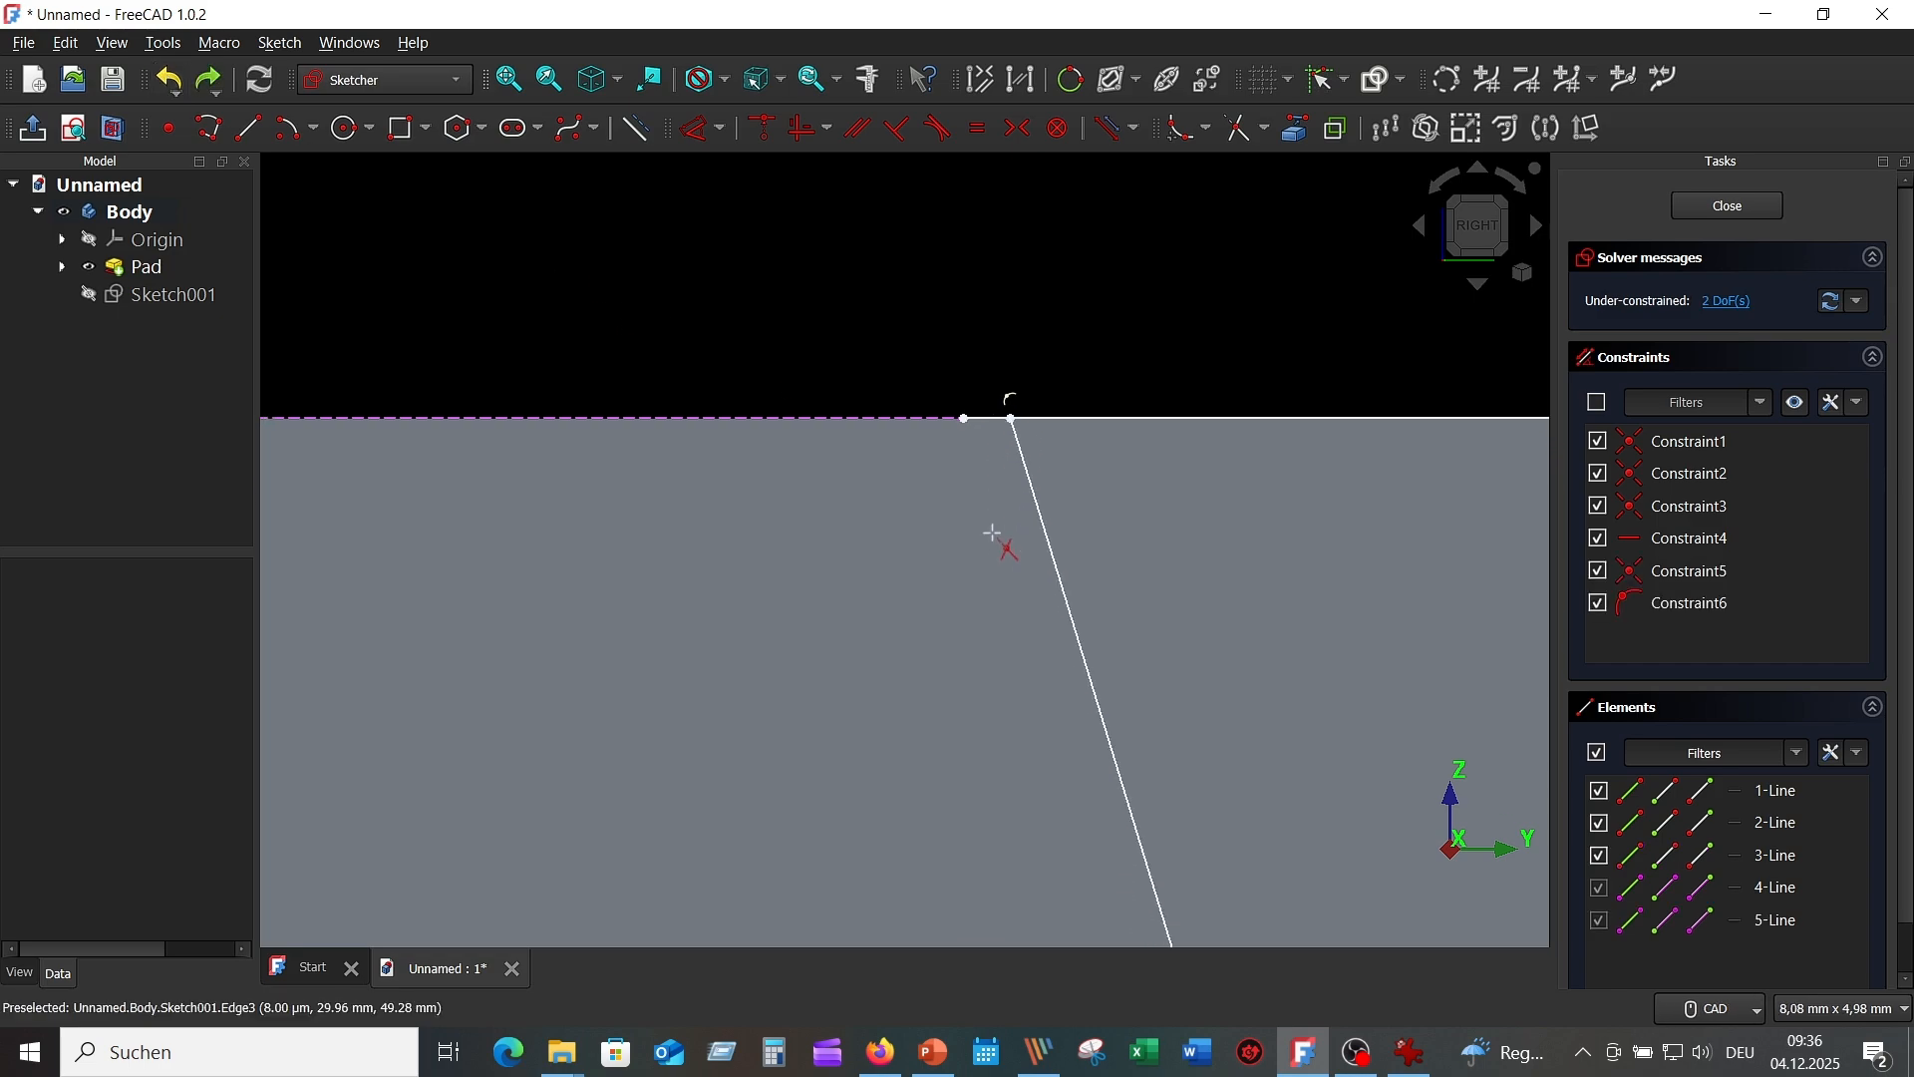
left_click(986, 419)
scroll(1321, 684, "down", 5)
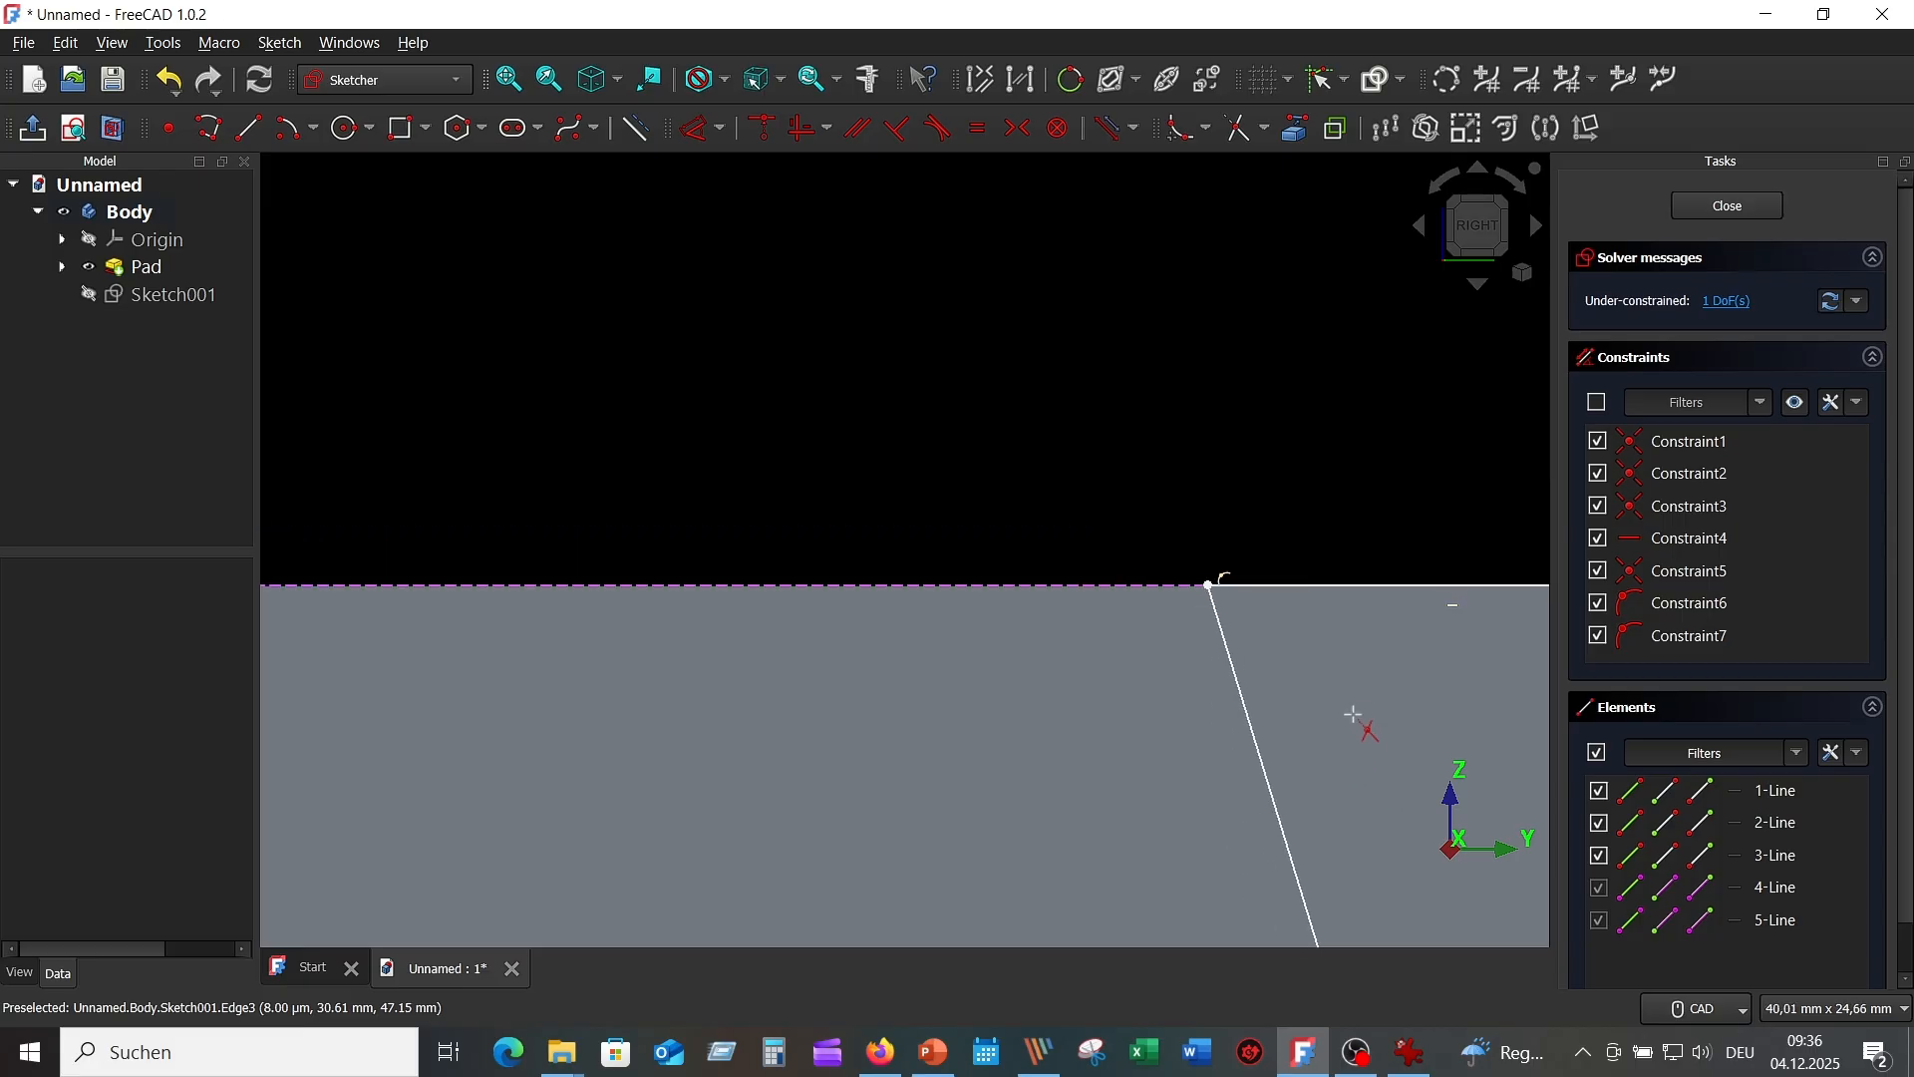
middle_click_drag(1354, 716, 967, 433)
scroll(1150, 496, "down", 4)
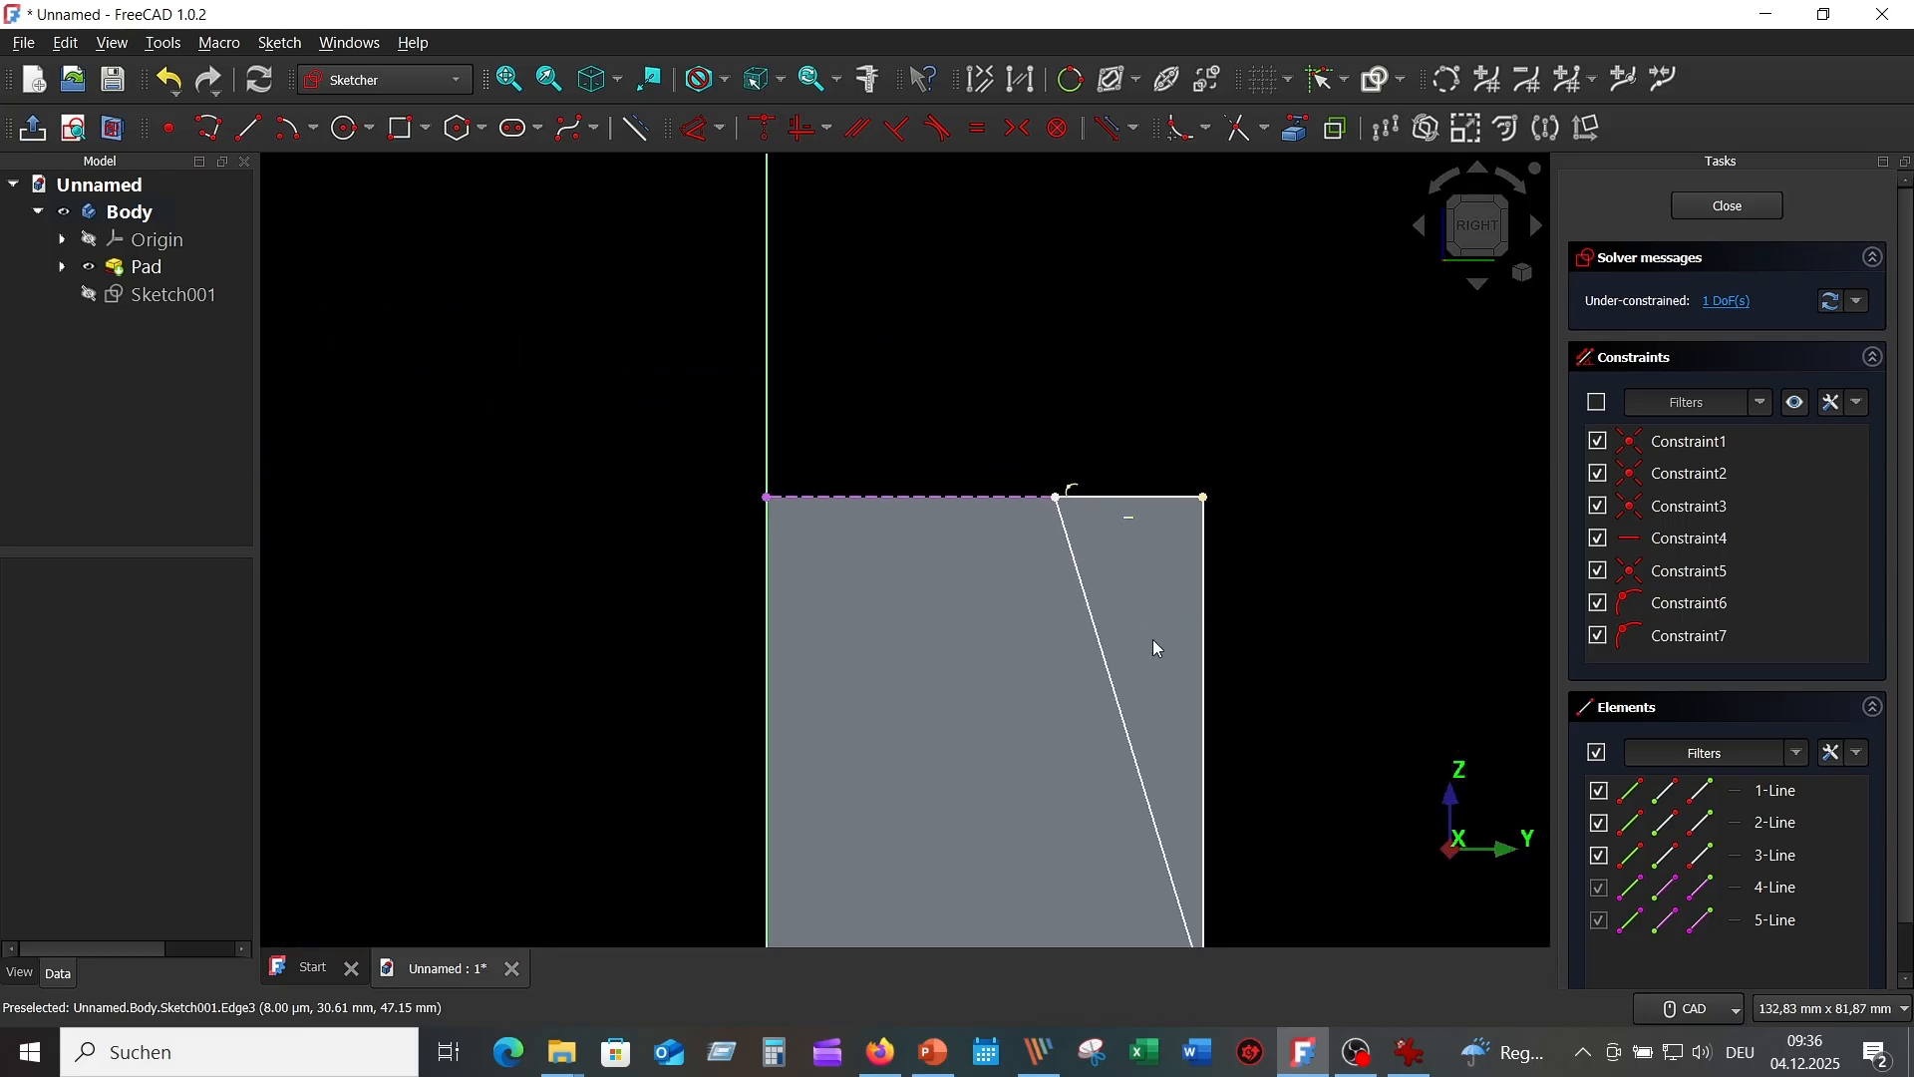
middle_click_drag(1154, 646, 1115, 501)
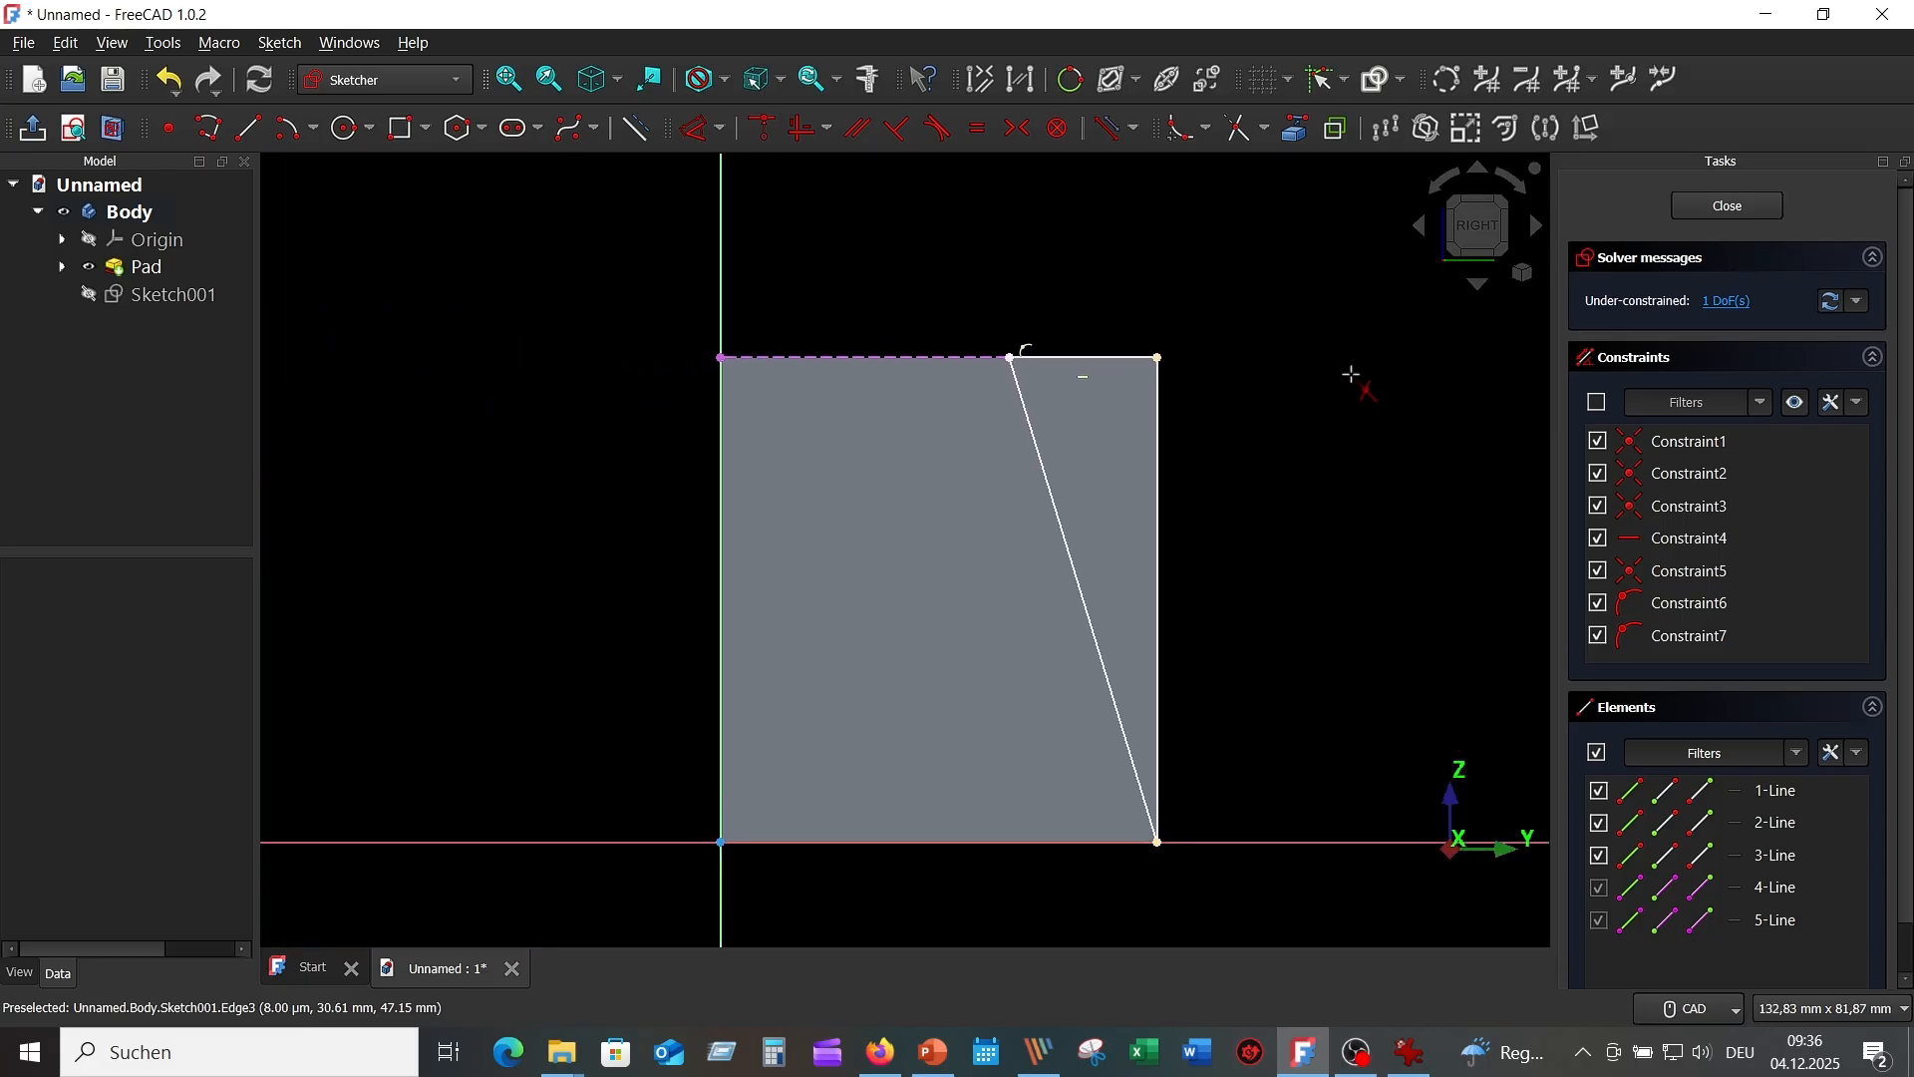
Dimension the rib's top point 50/2 (25 mm) from the vertical axis, then close Sketch001.
left_click(702, 130)
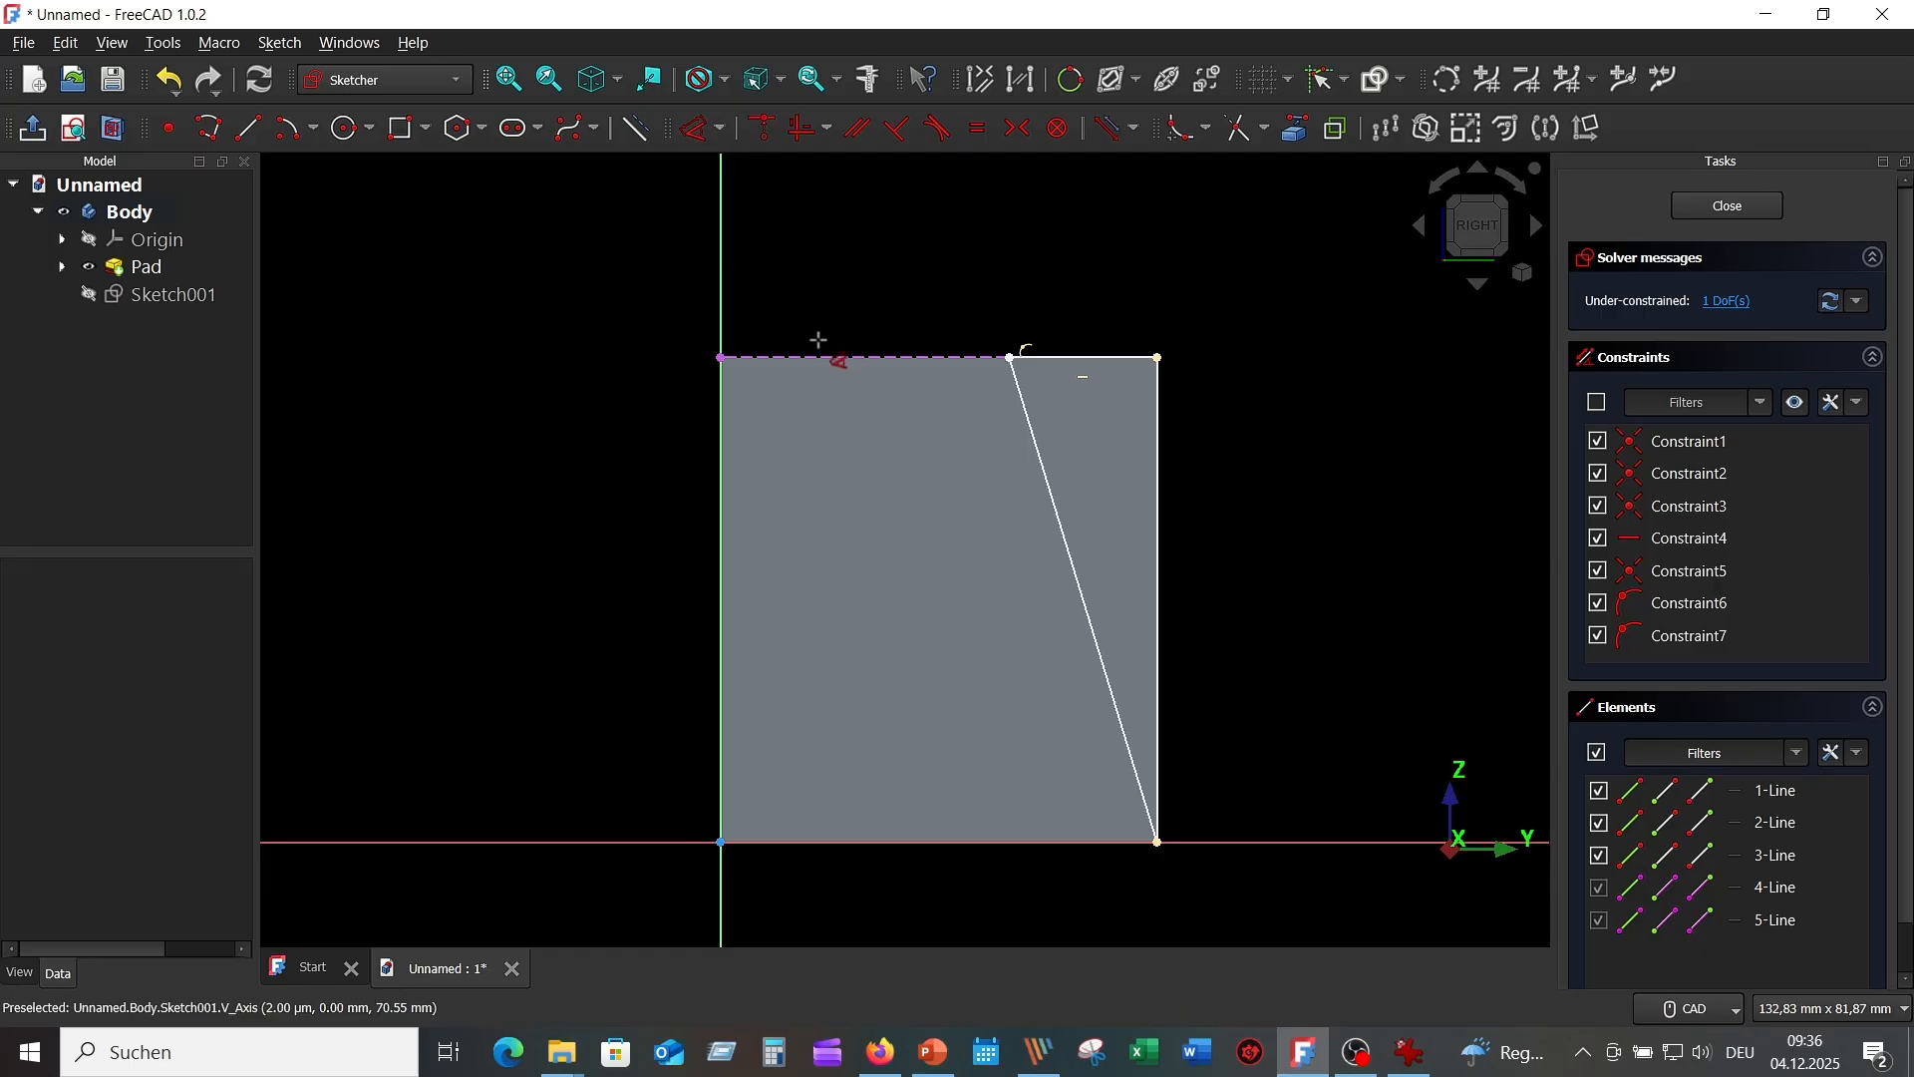
left_click(720, 302)
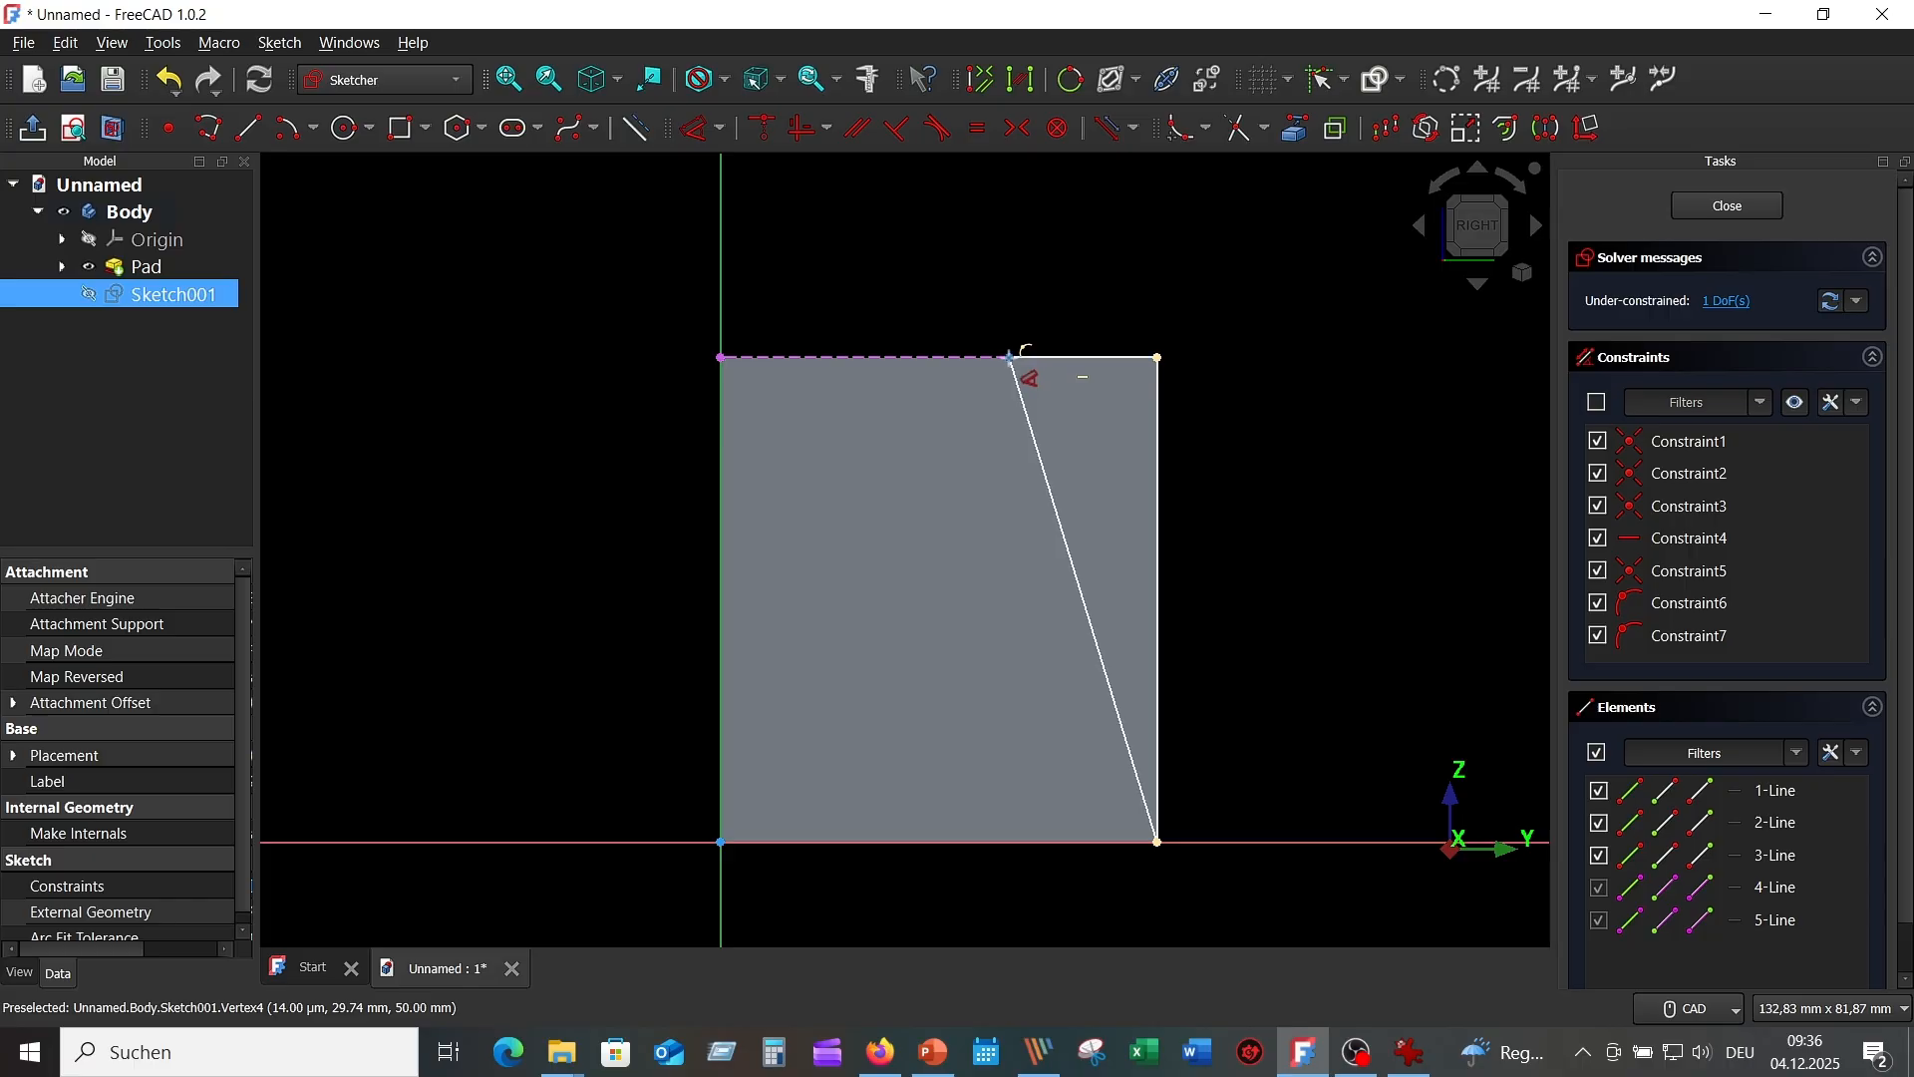
left_click(1010, 355)
left_click(984, 242)
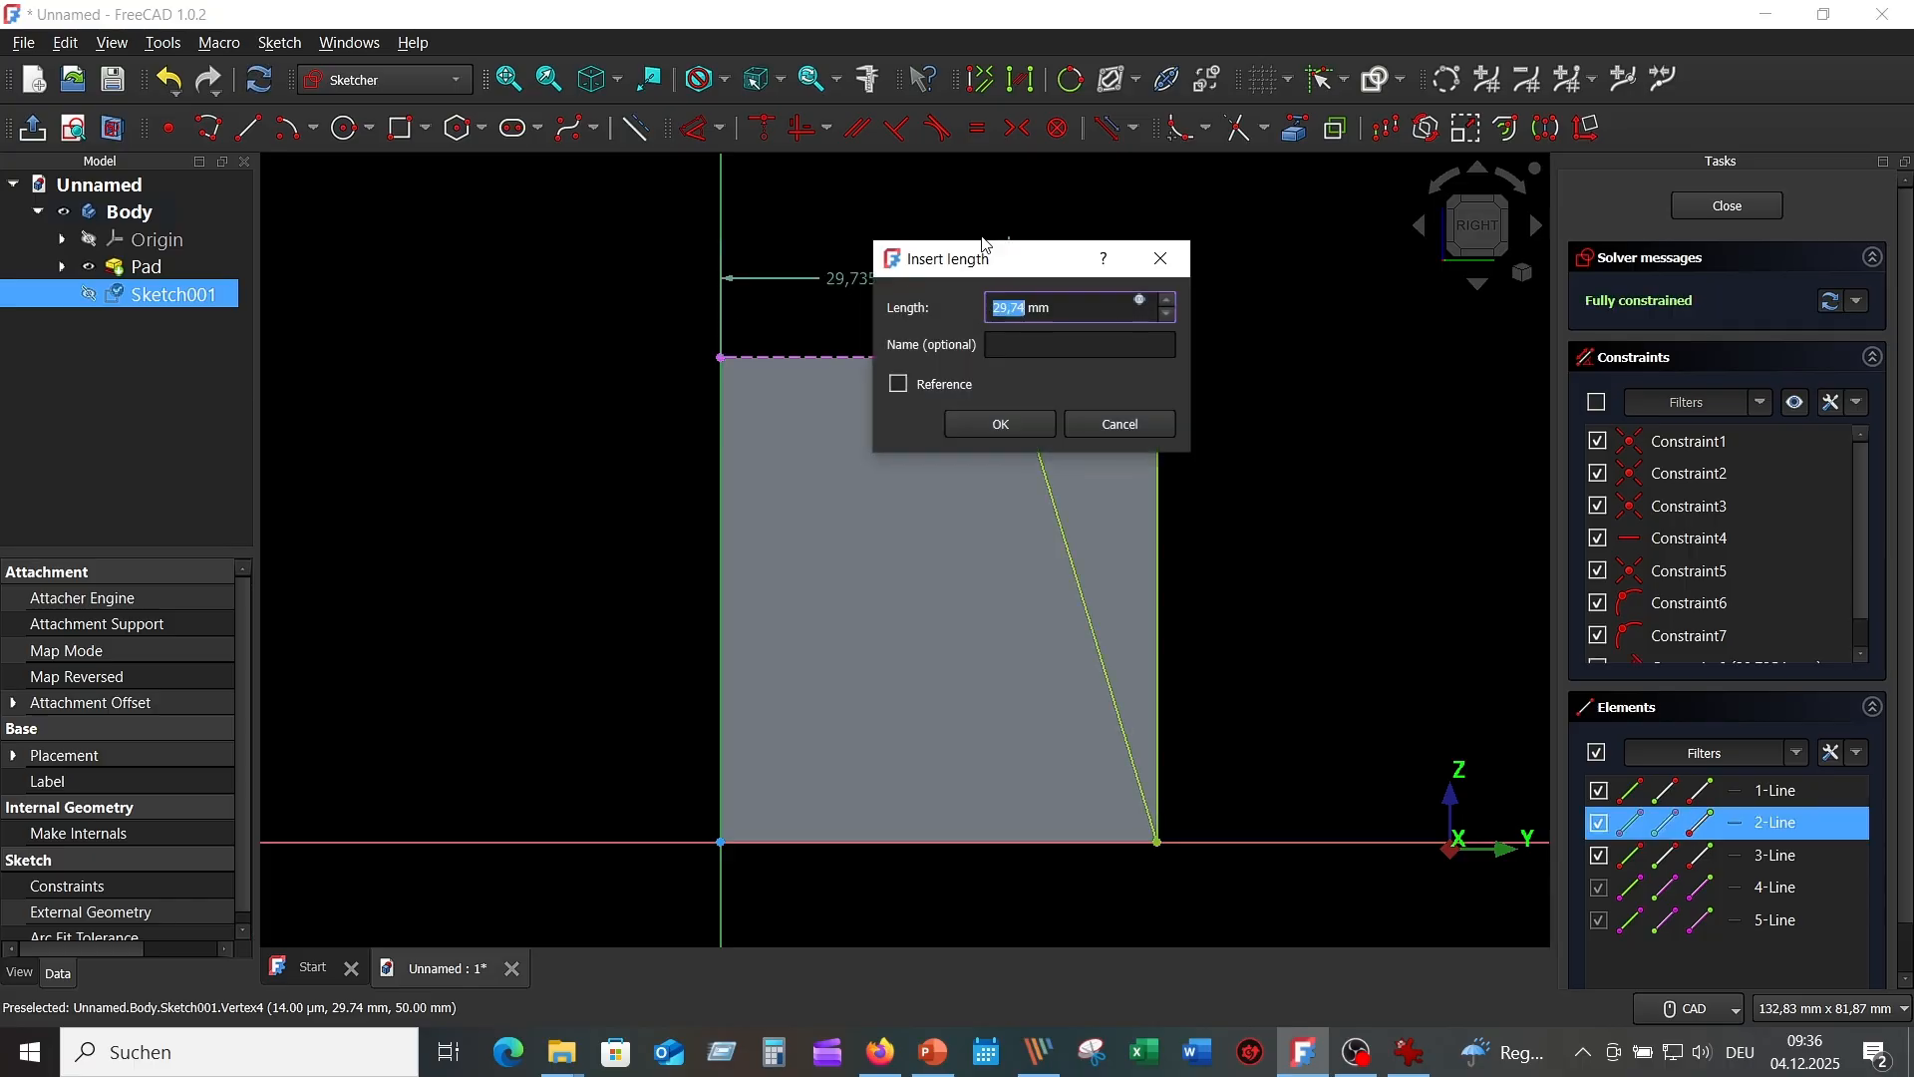
type("50/2")
key("Return")
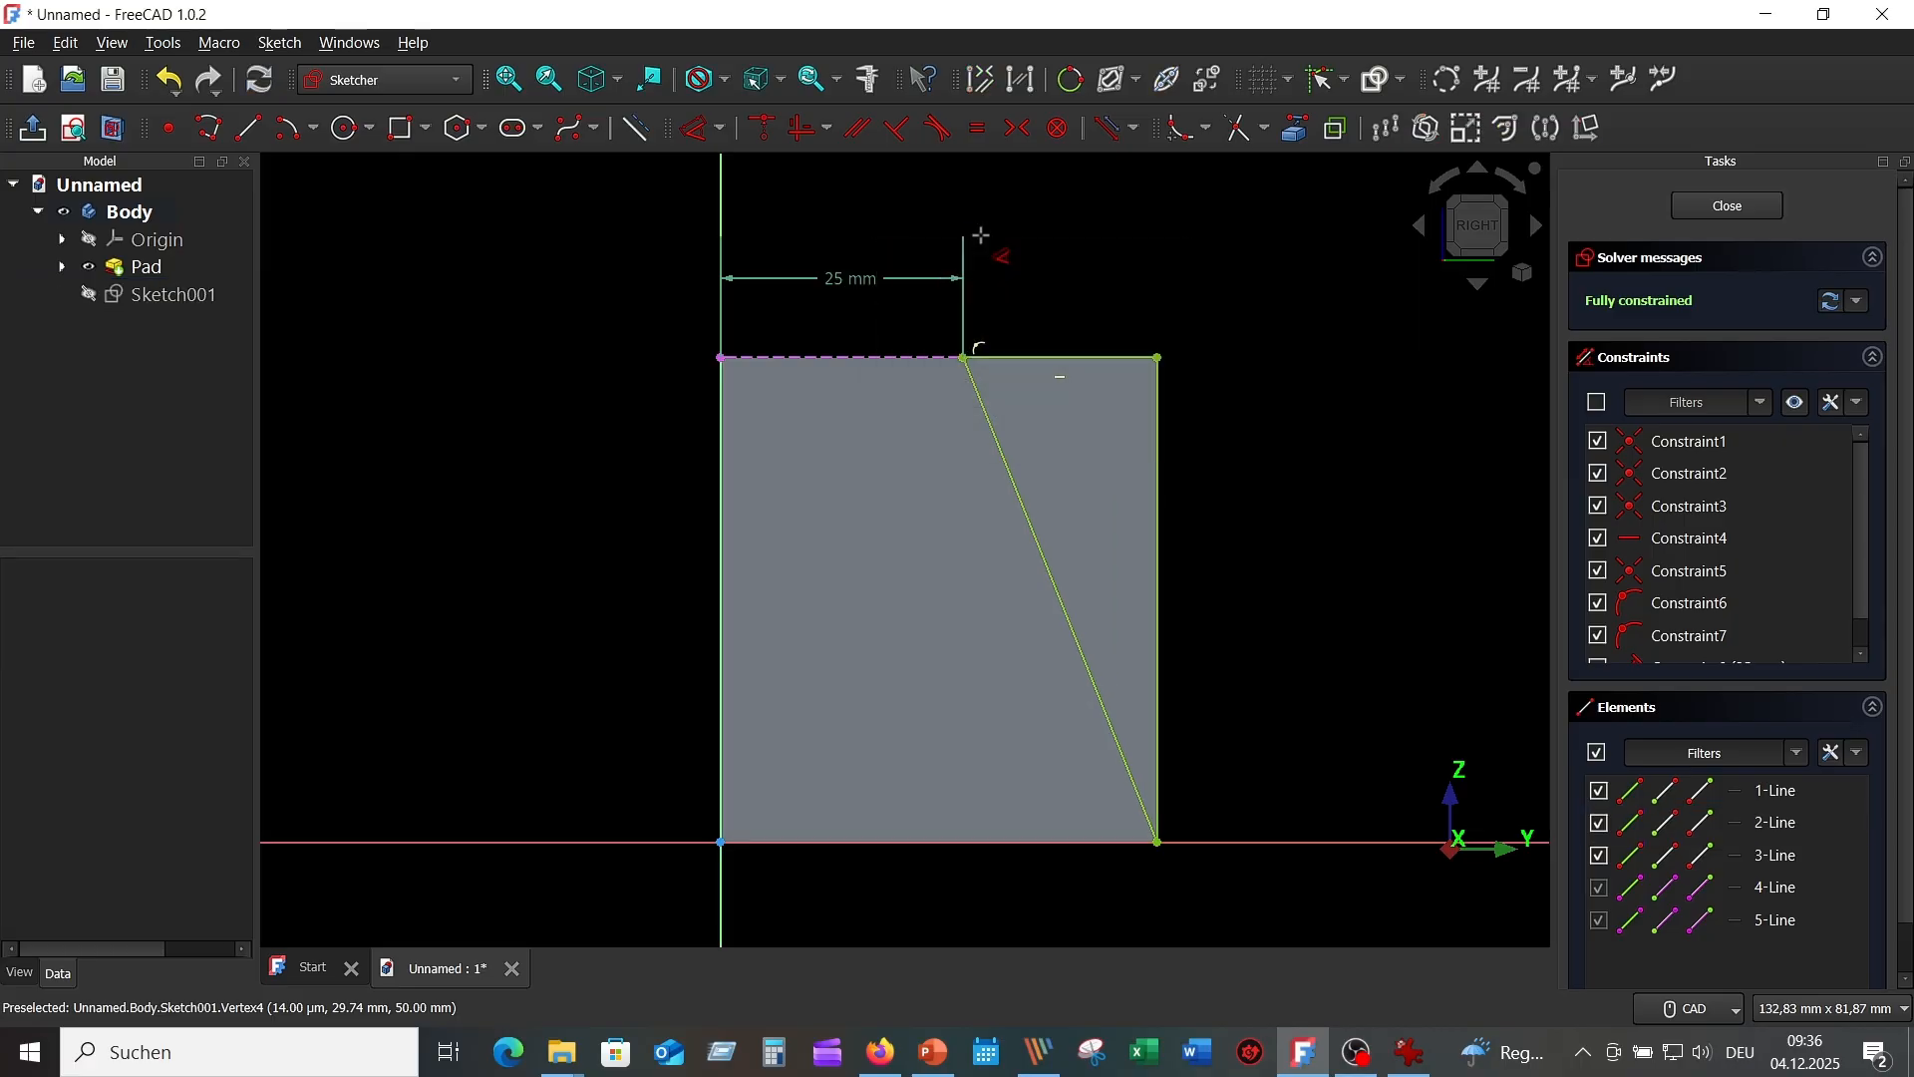
left_click(1411, 1052)
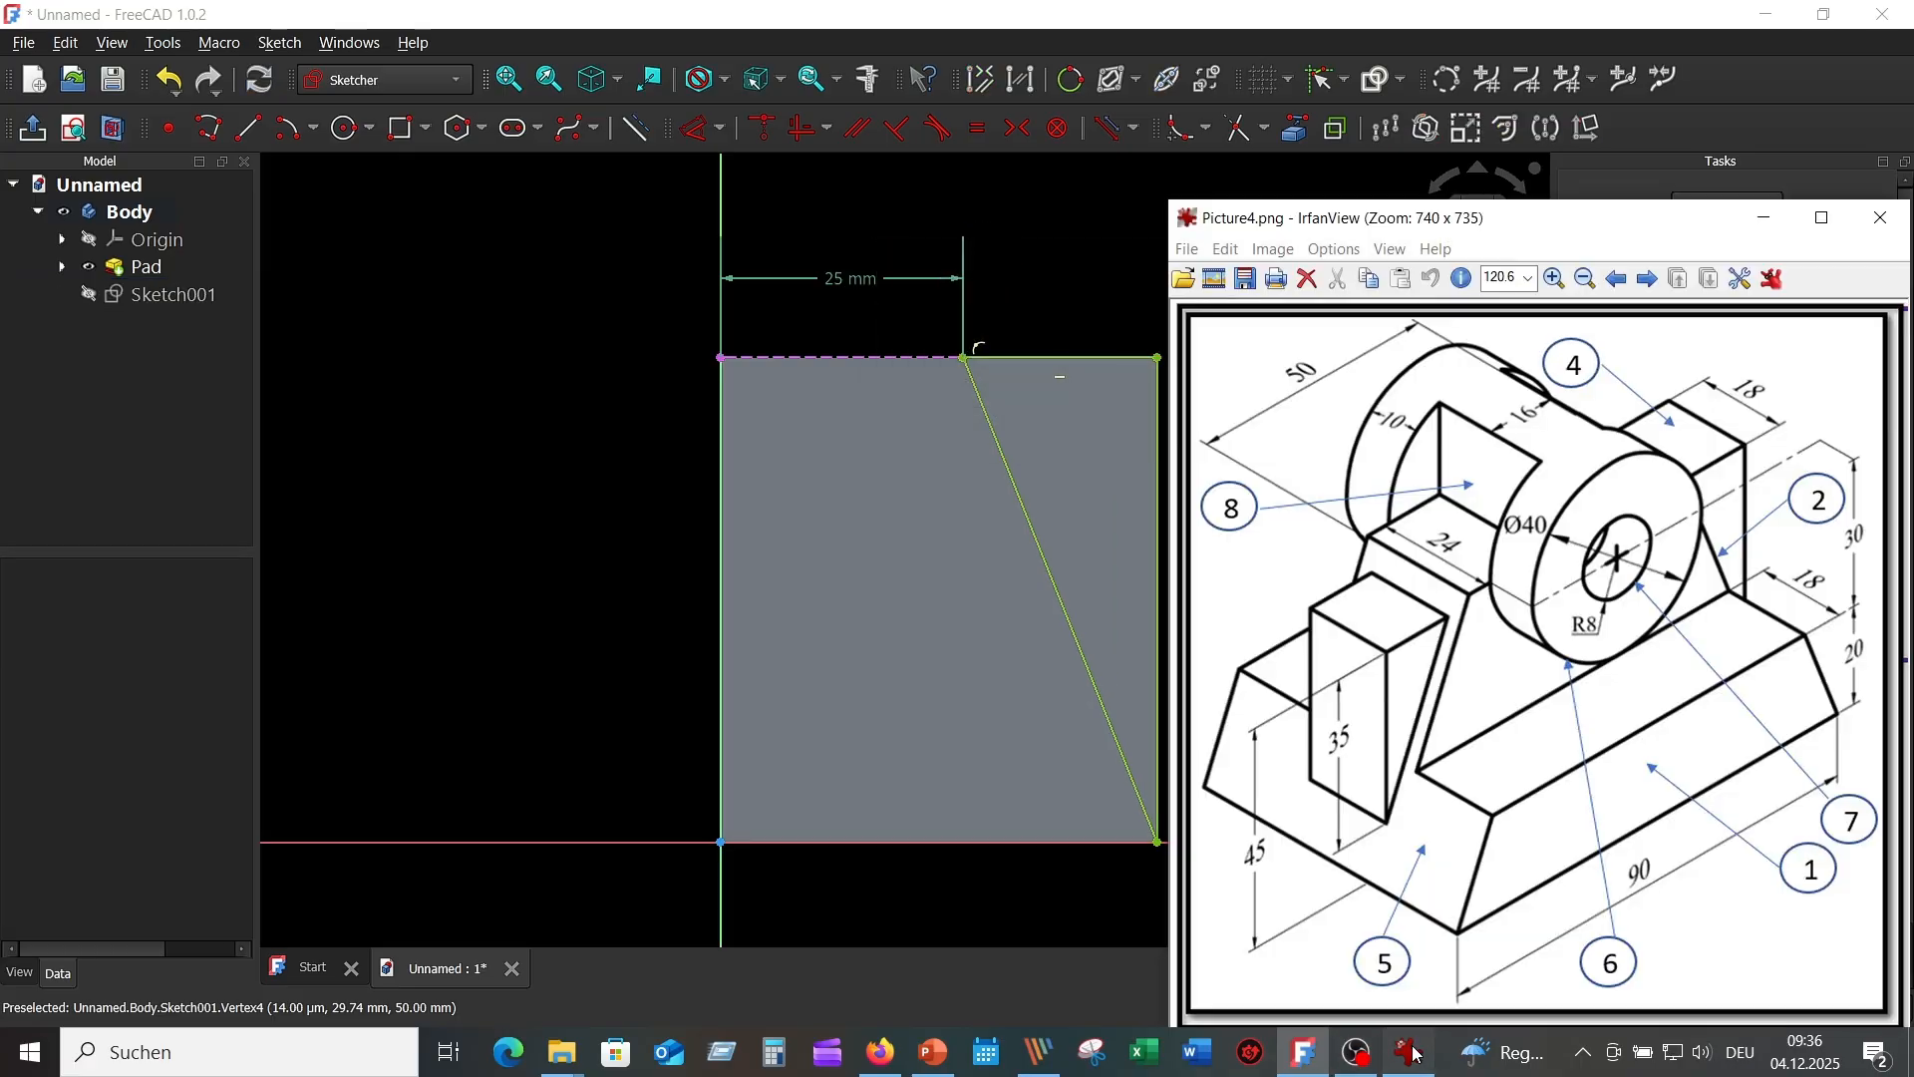
left_click(1116, 290)
right_click(1134, 268)
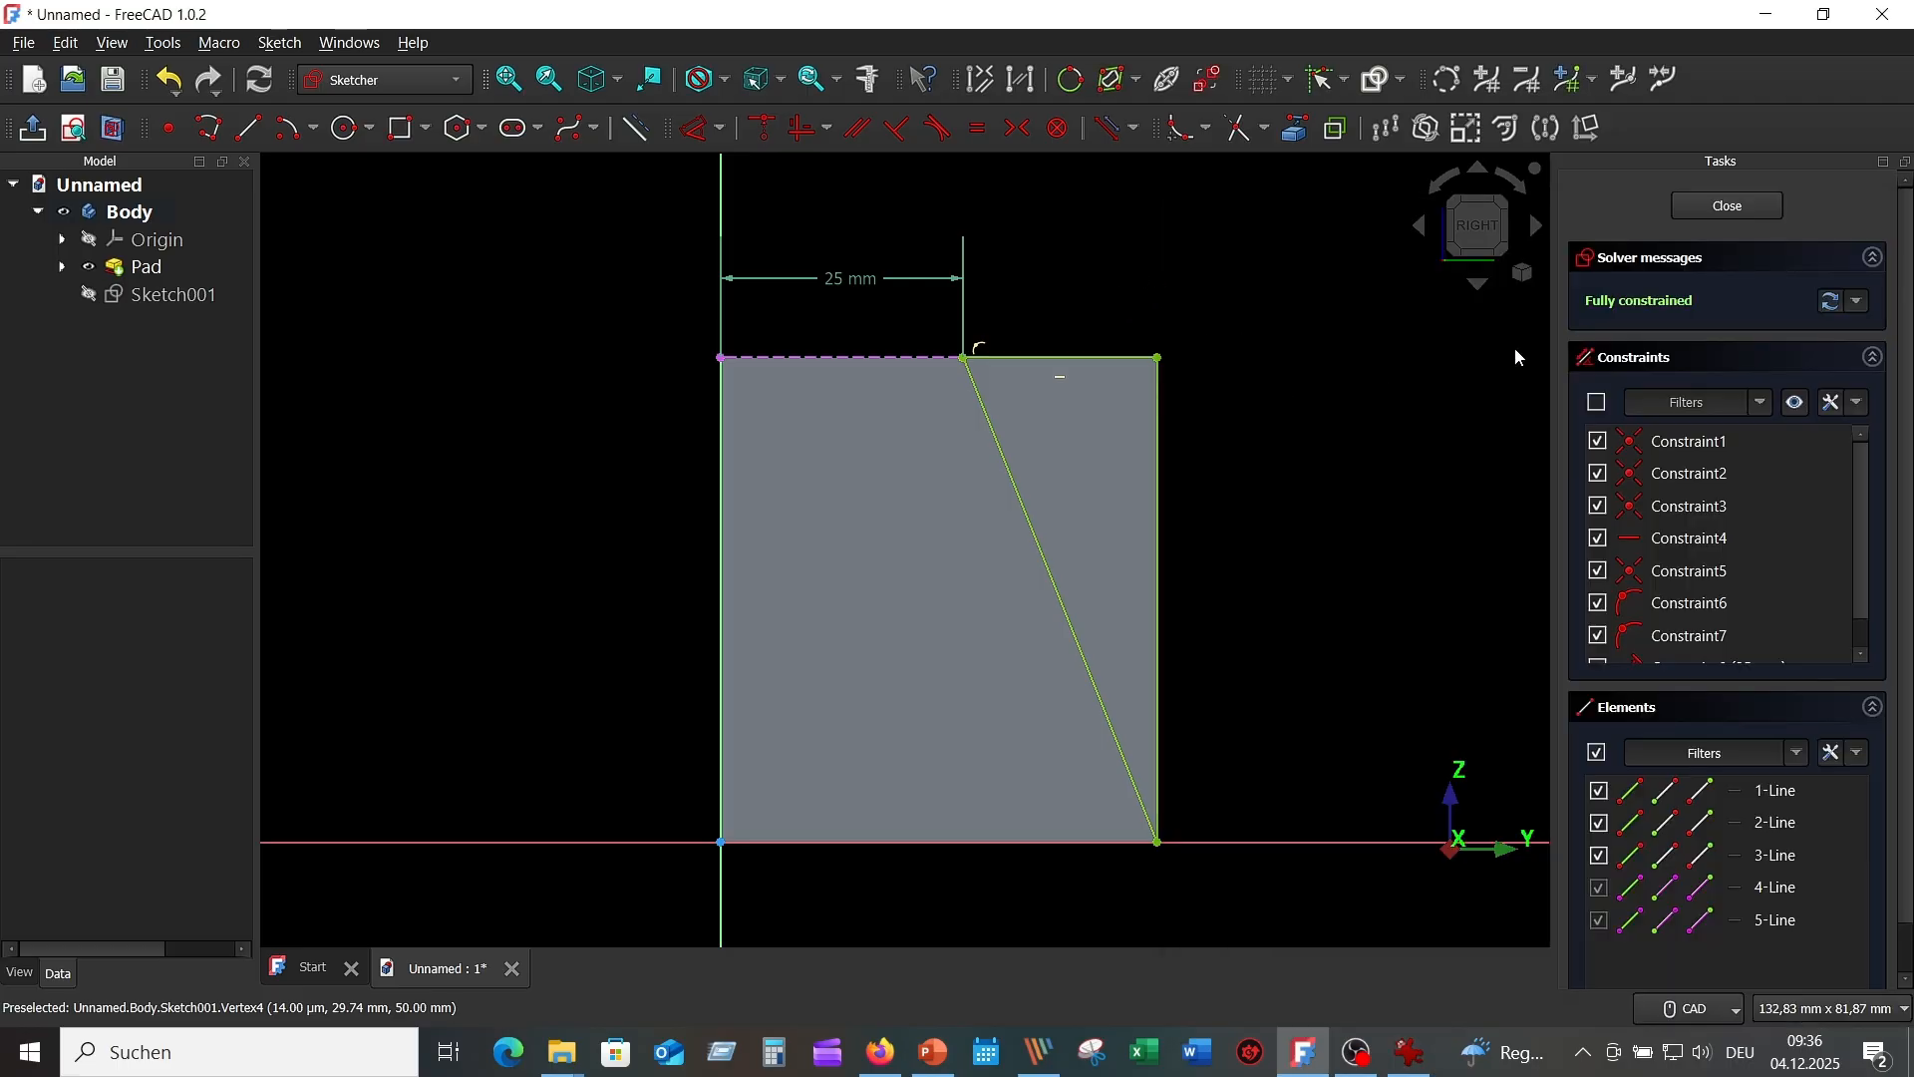
left_click(1729, 204)
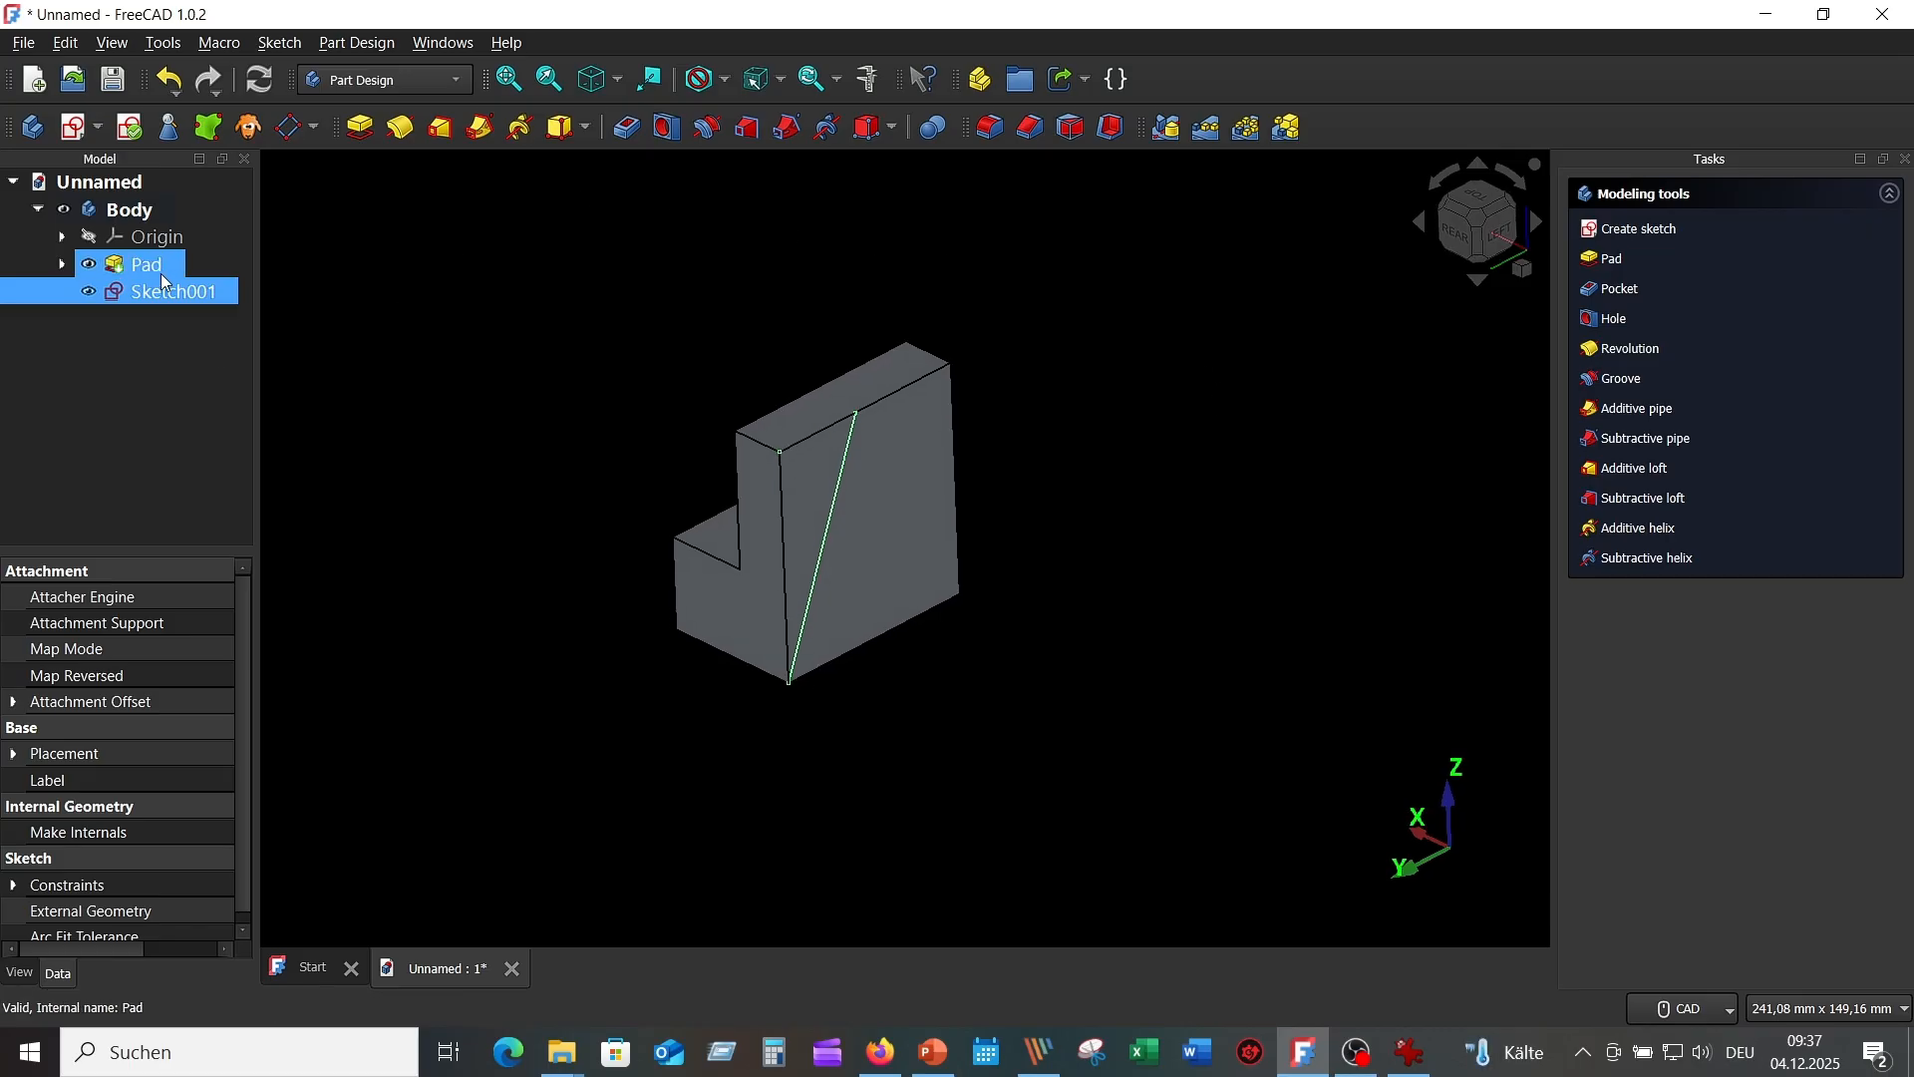
Pocket Sketch001 with Reversed ticked and Type set to Through all.
left_click(626, 127)
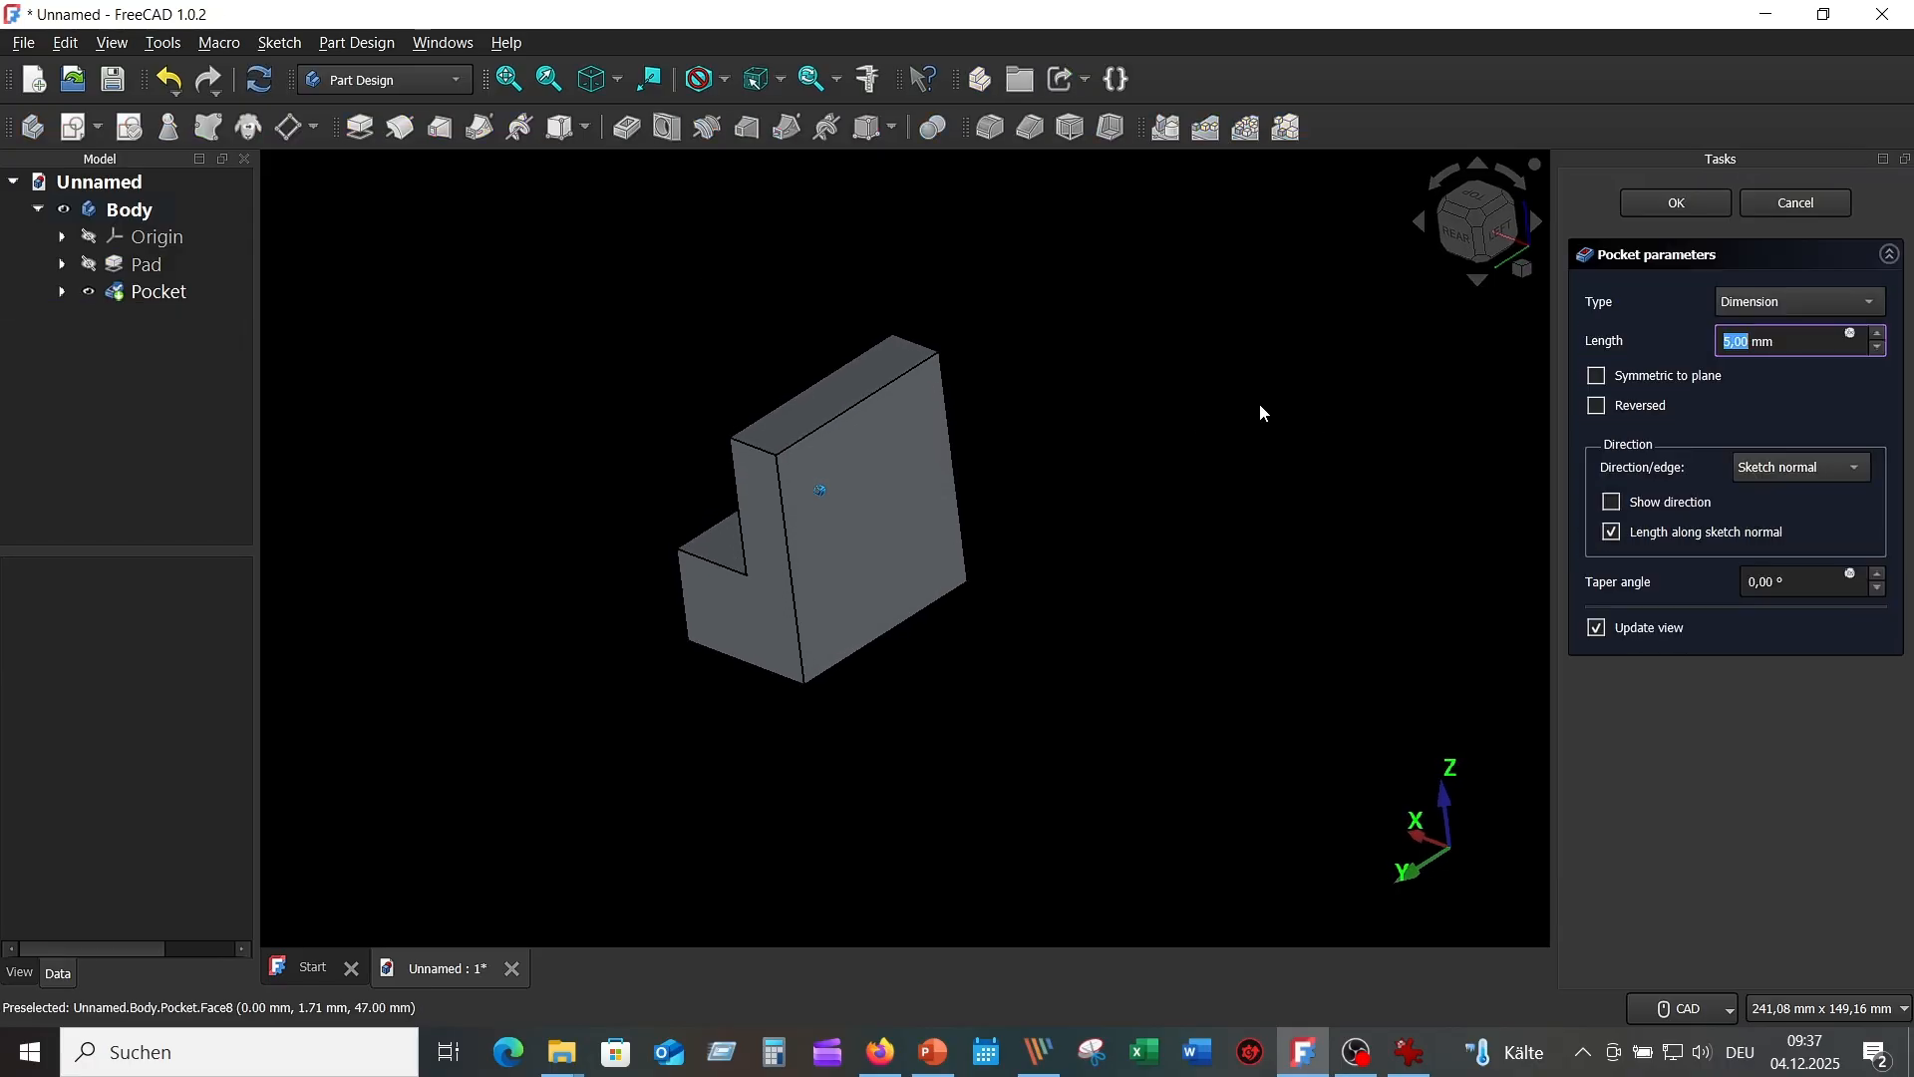
left_click(1598, 407)
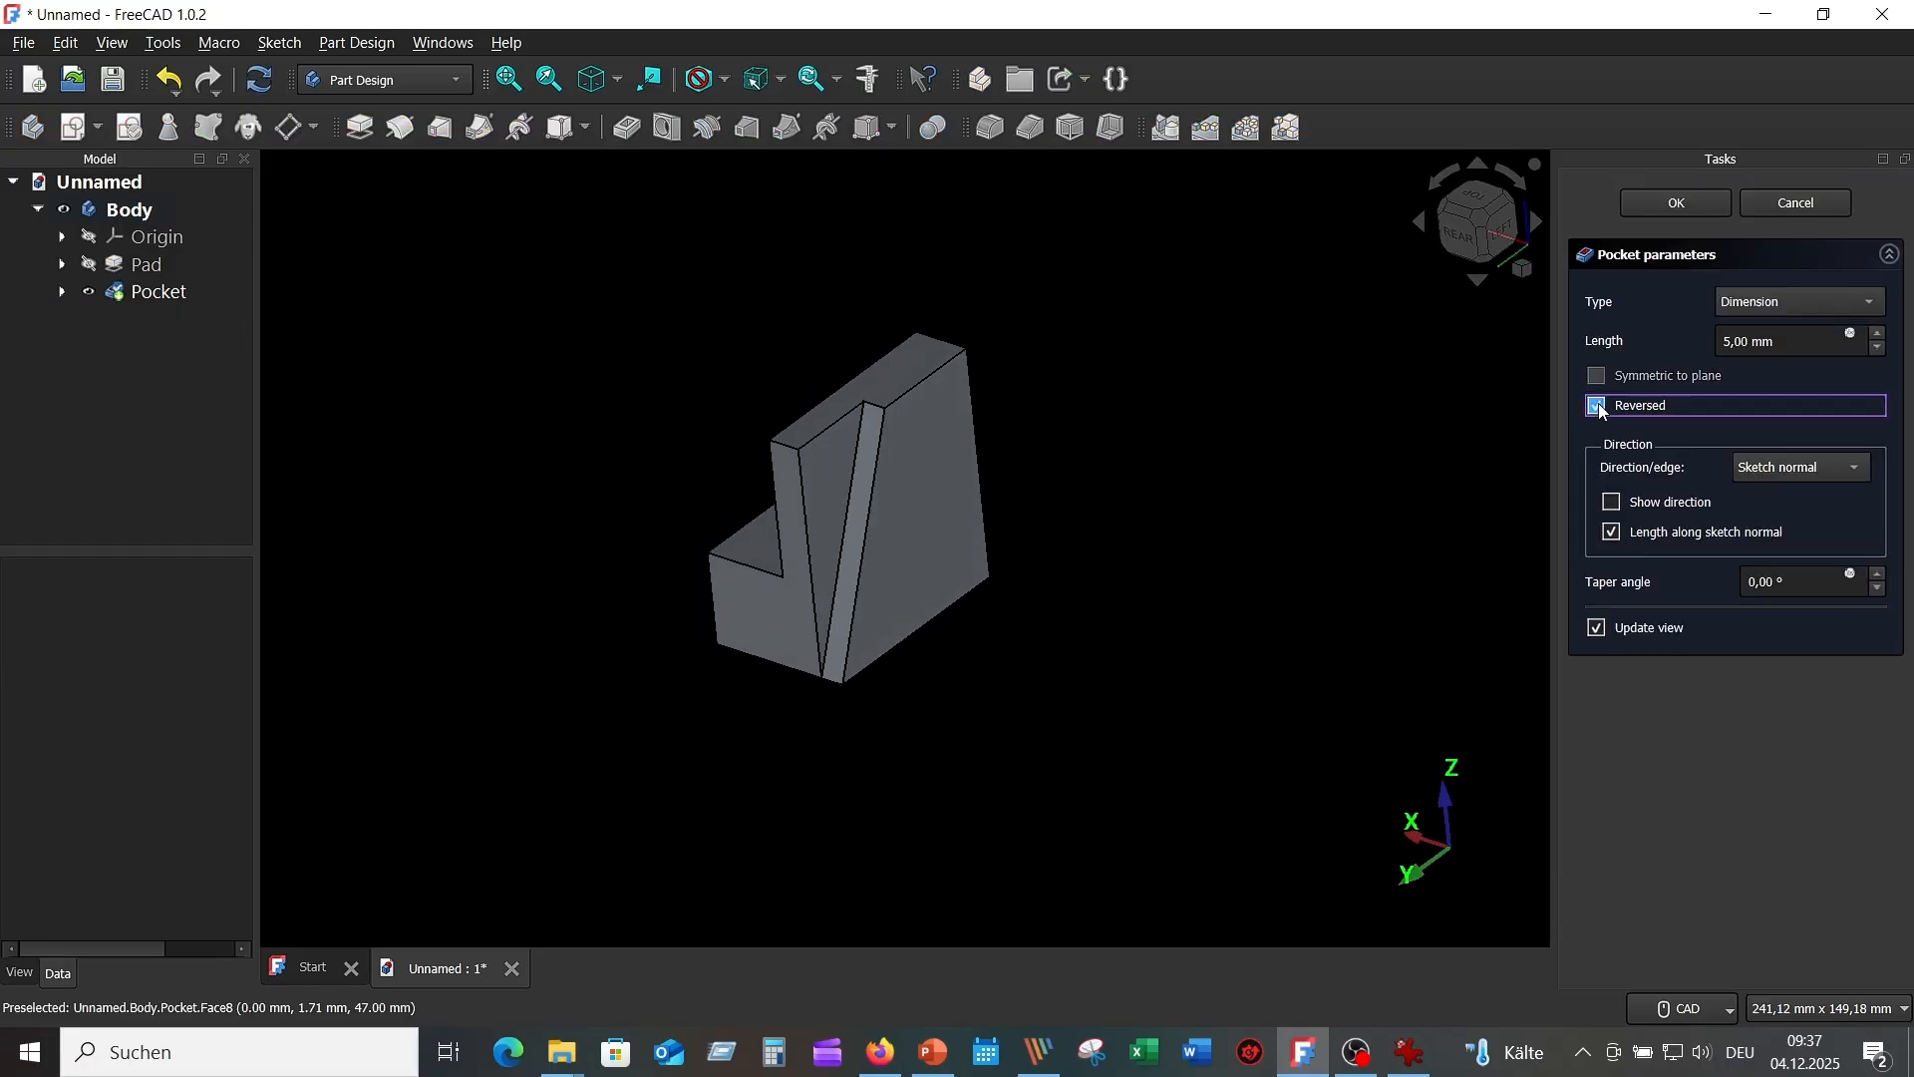
left_click(1873, 303)
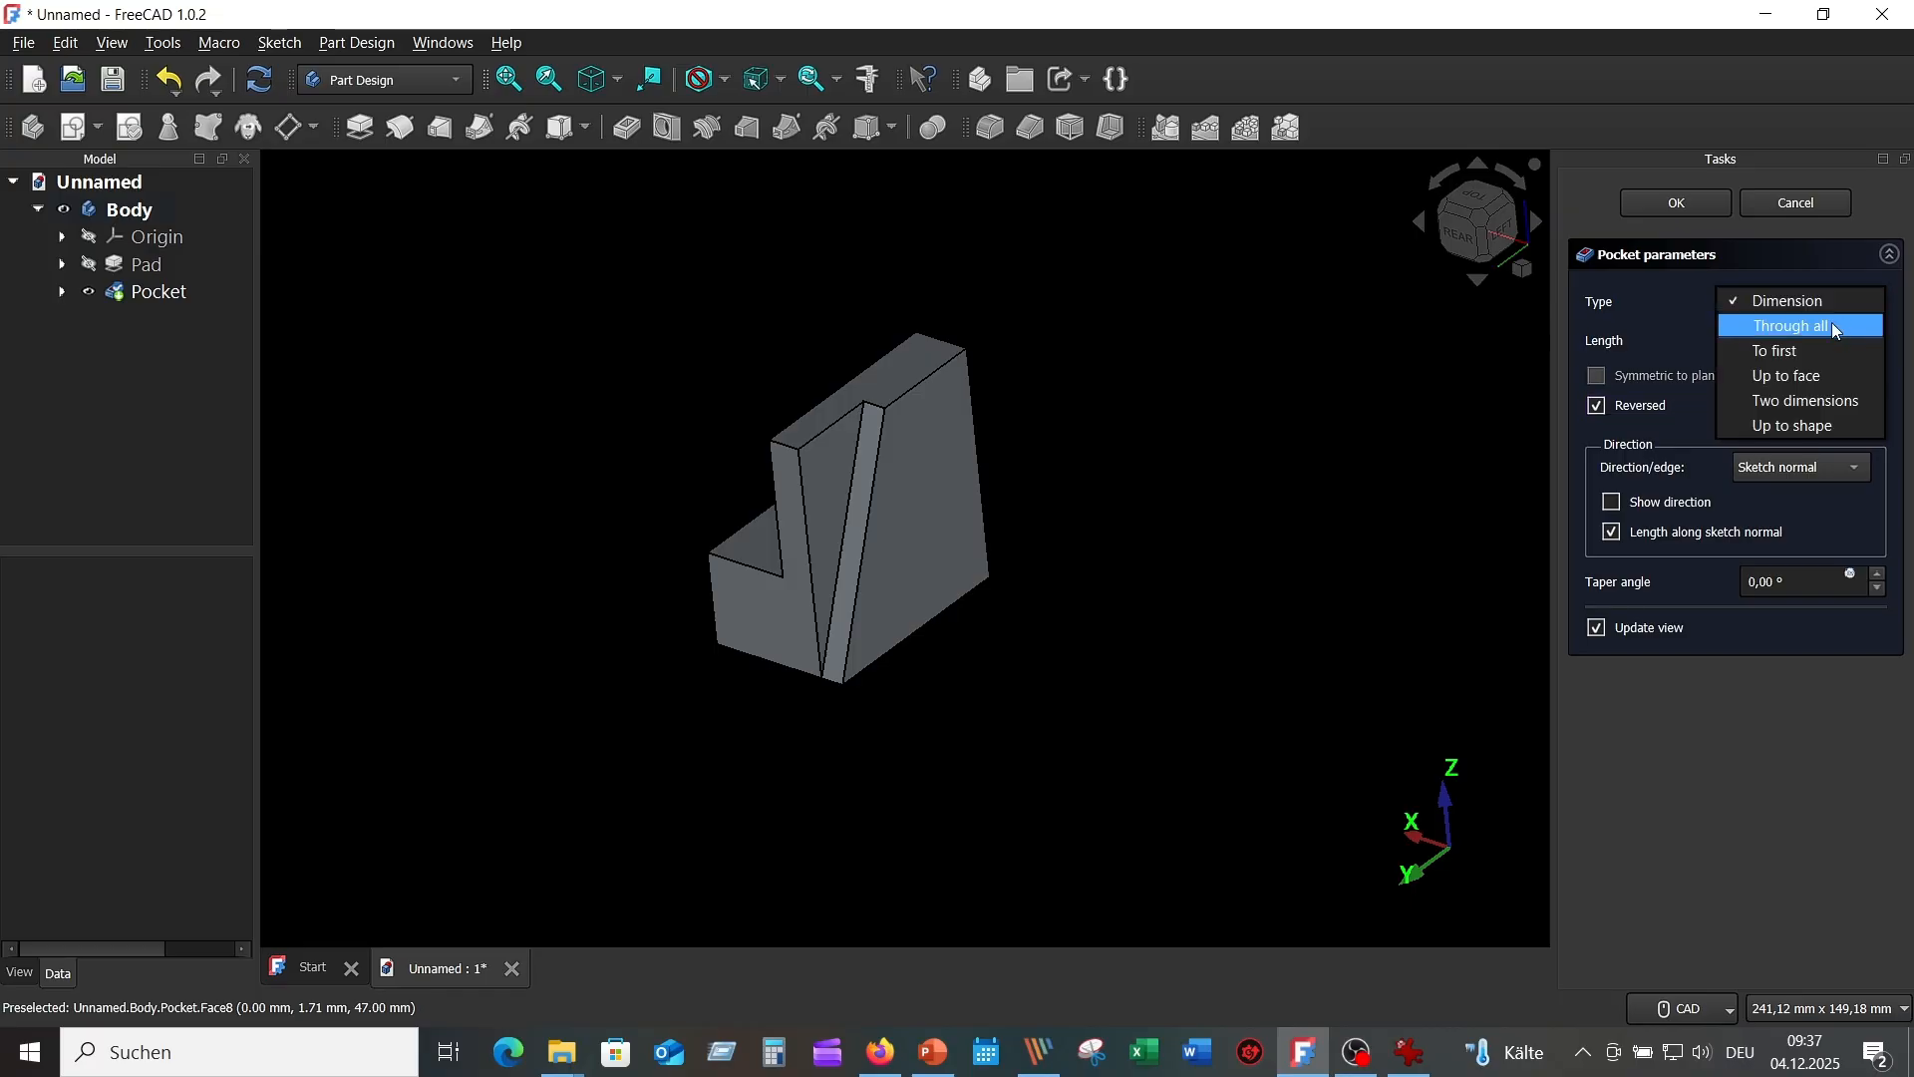
left_click(1832, 324)
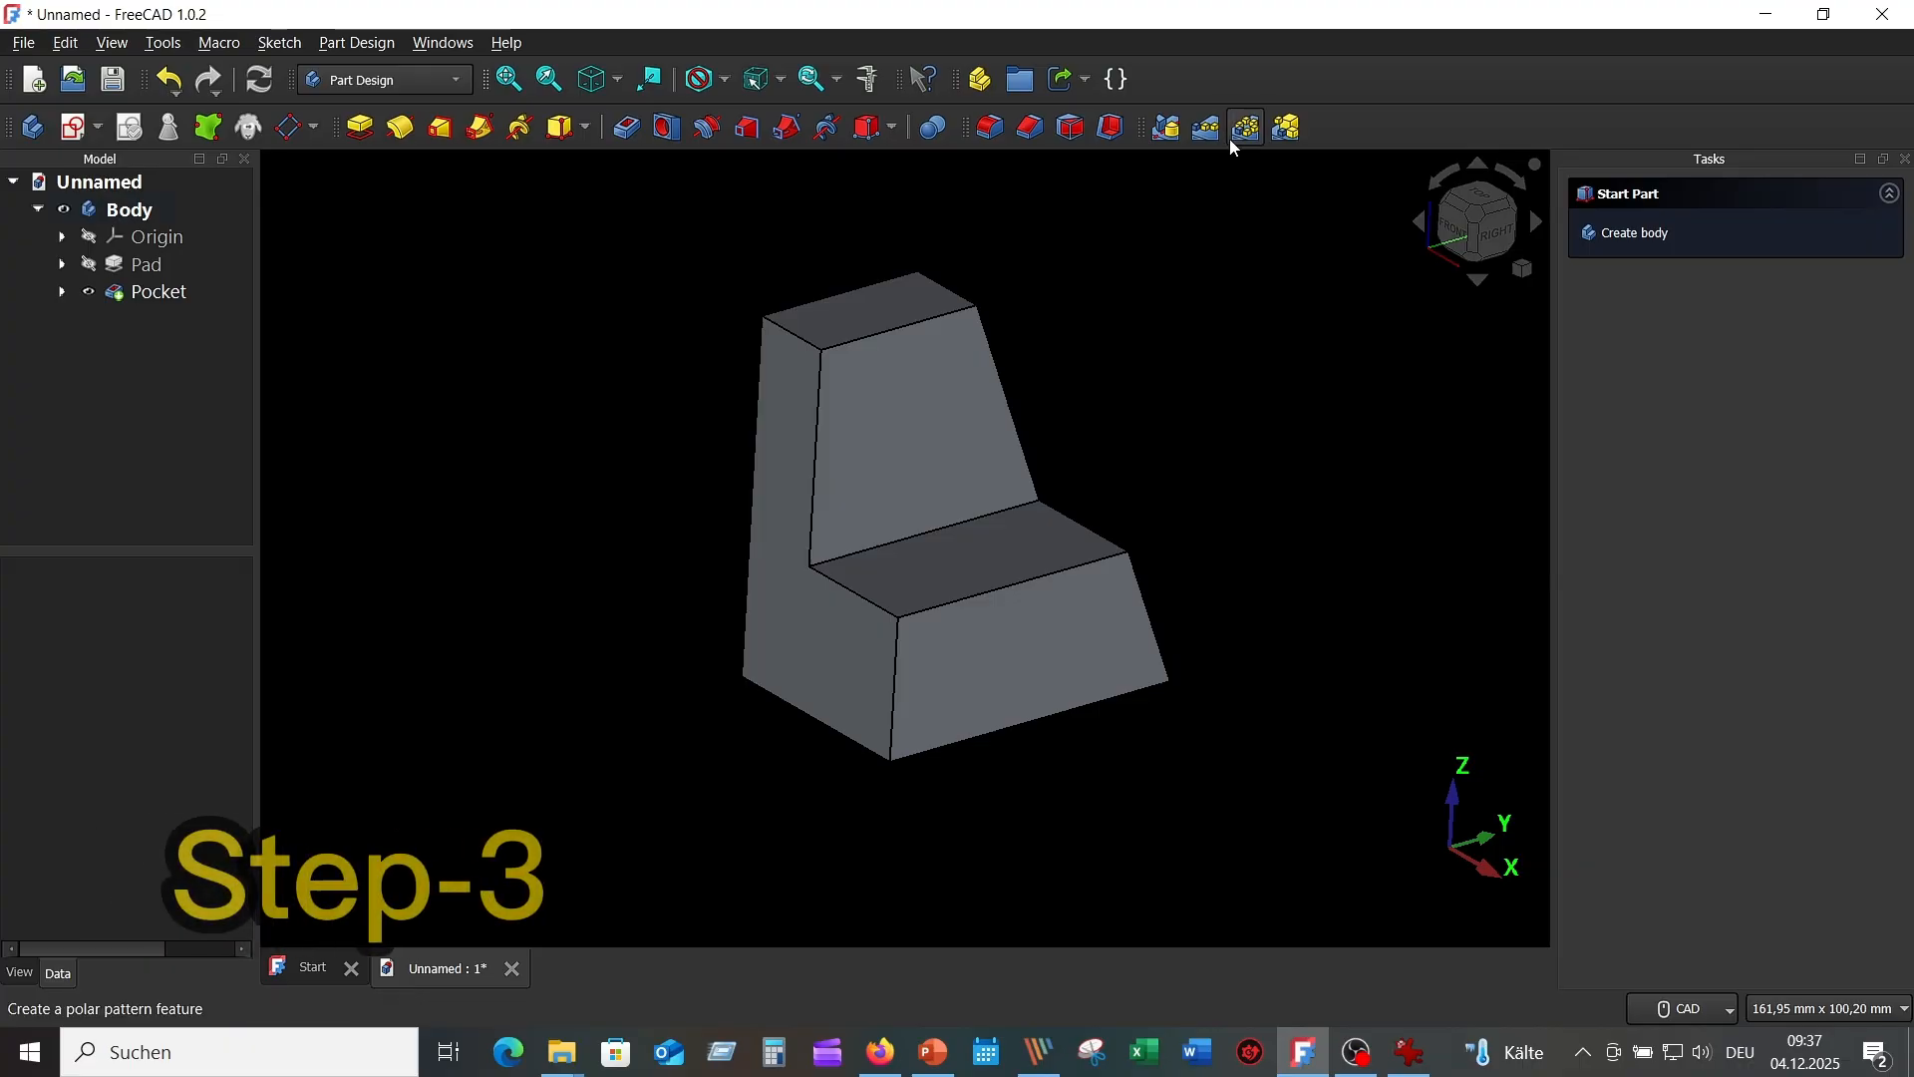
Mirror the pocket across the Base YZ plane and confirm the Mirrored feature.
left_click(1172, 128)
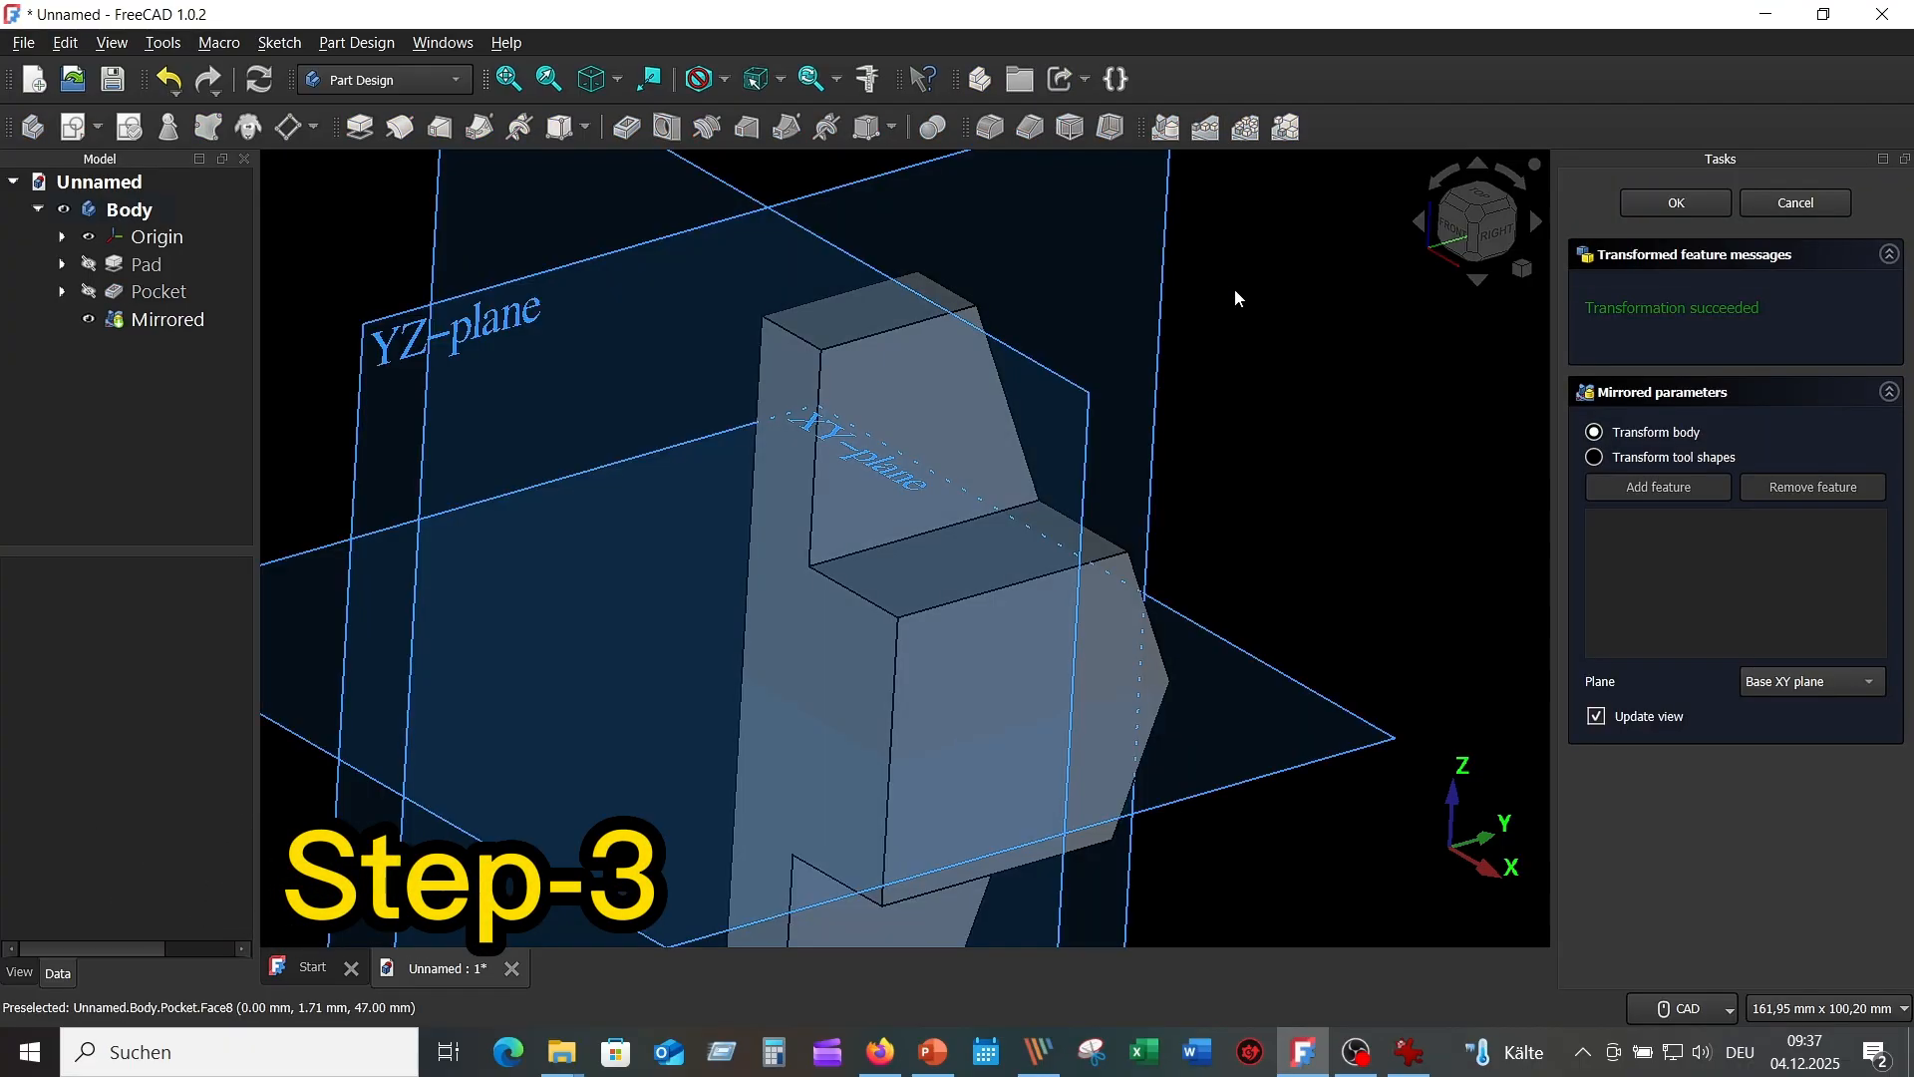
scroll(1272, 325, "down", 3)
middle_click_drag(1272, 325, 1262, 330)
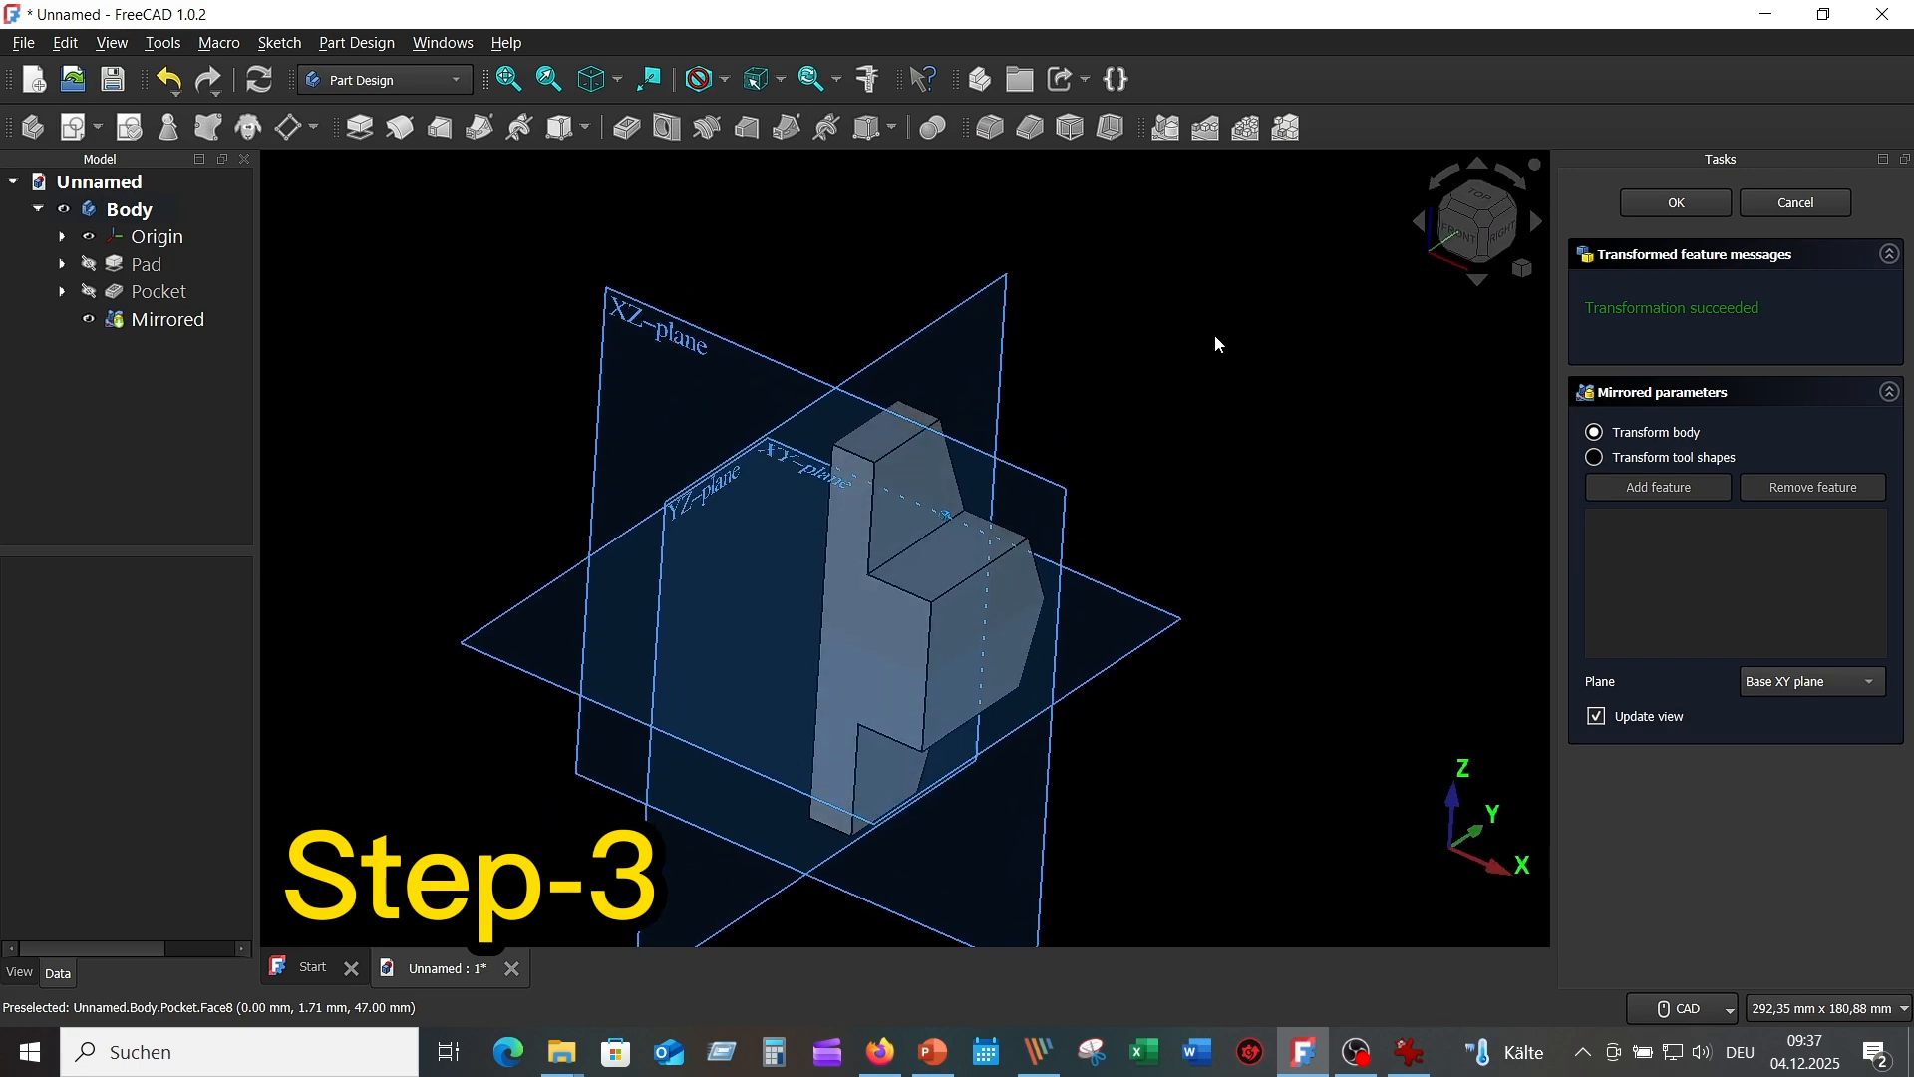
left_click(947, 332)
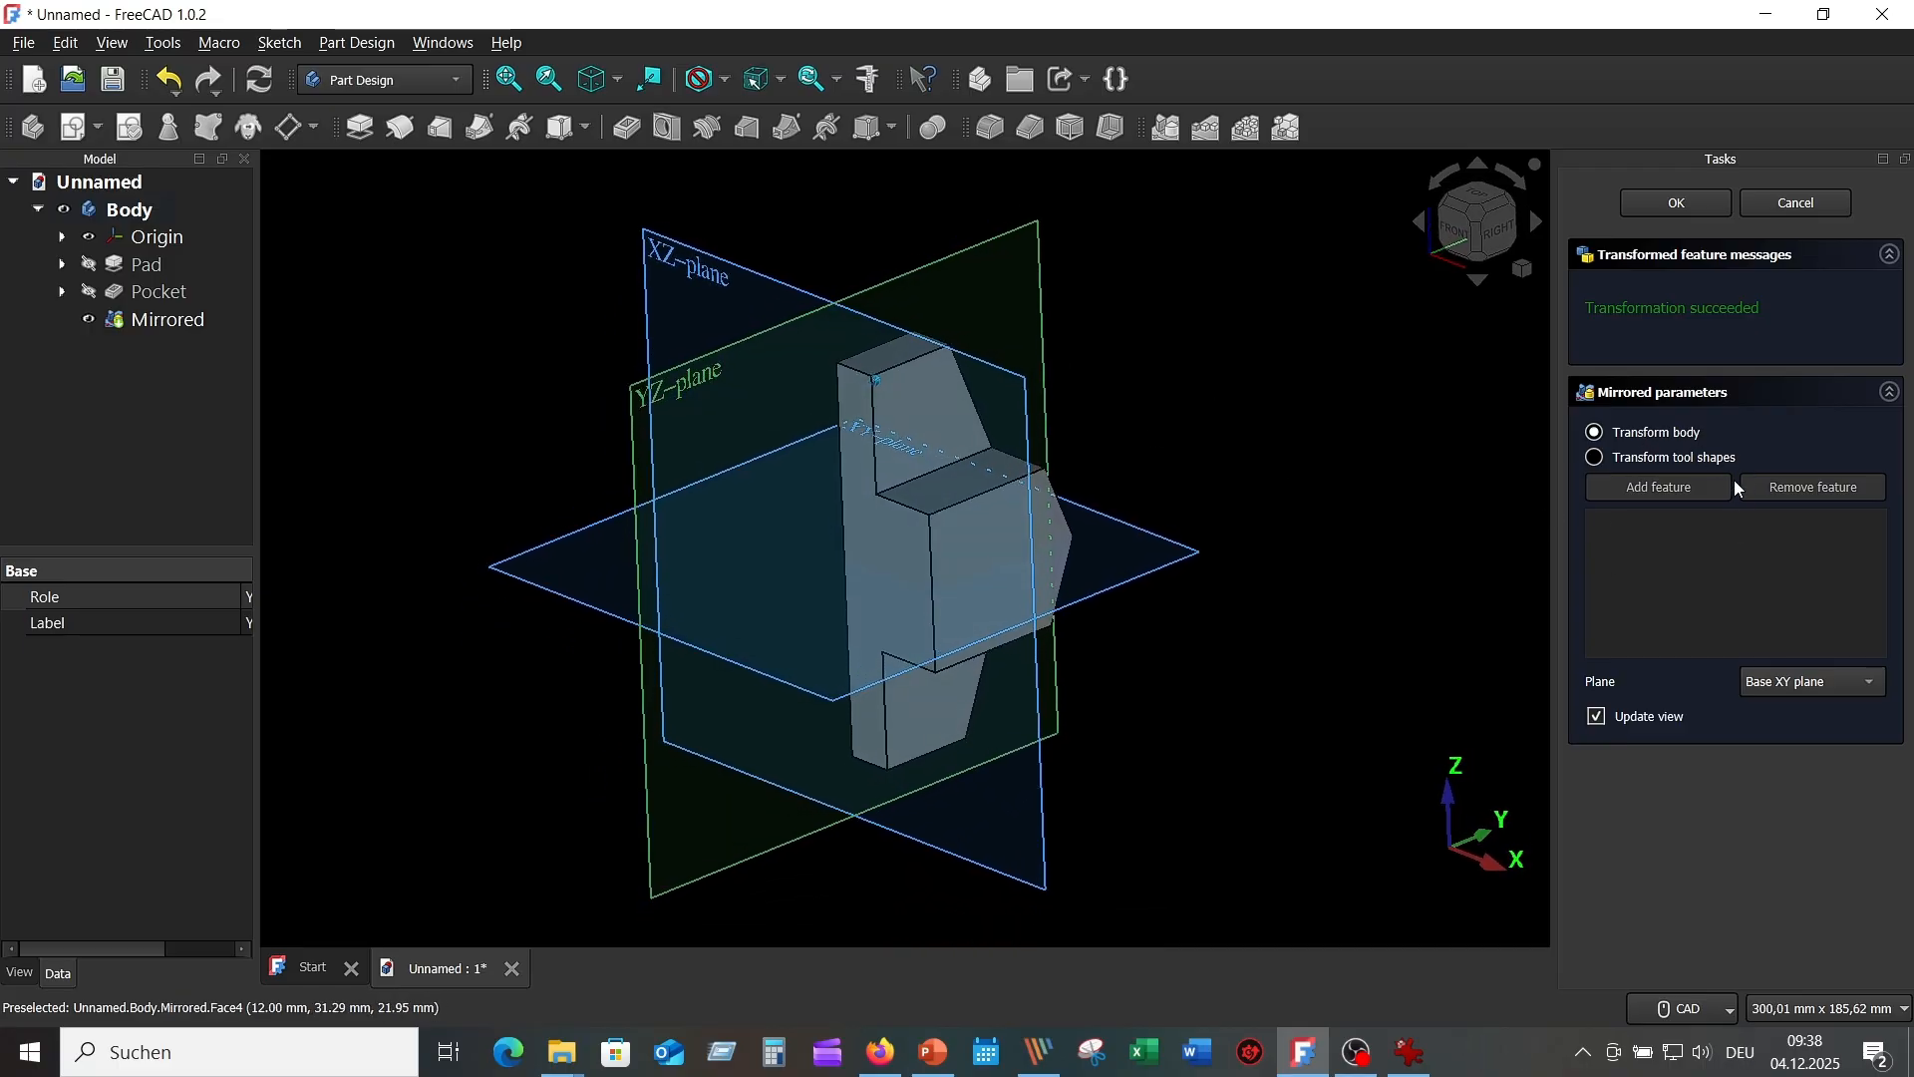
left_click(1863, 683)
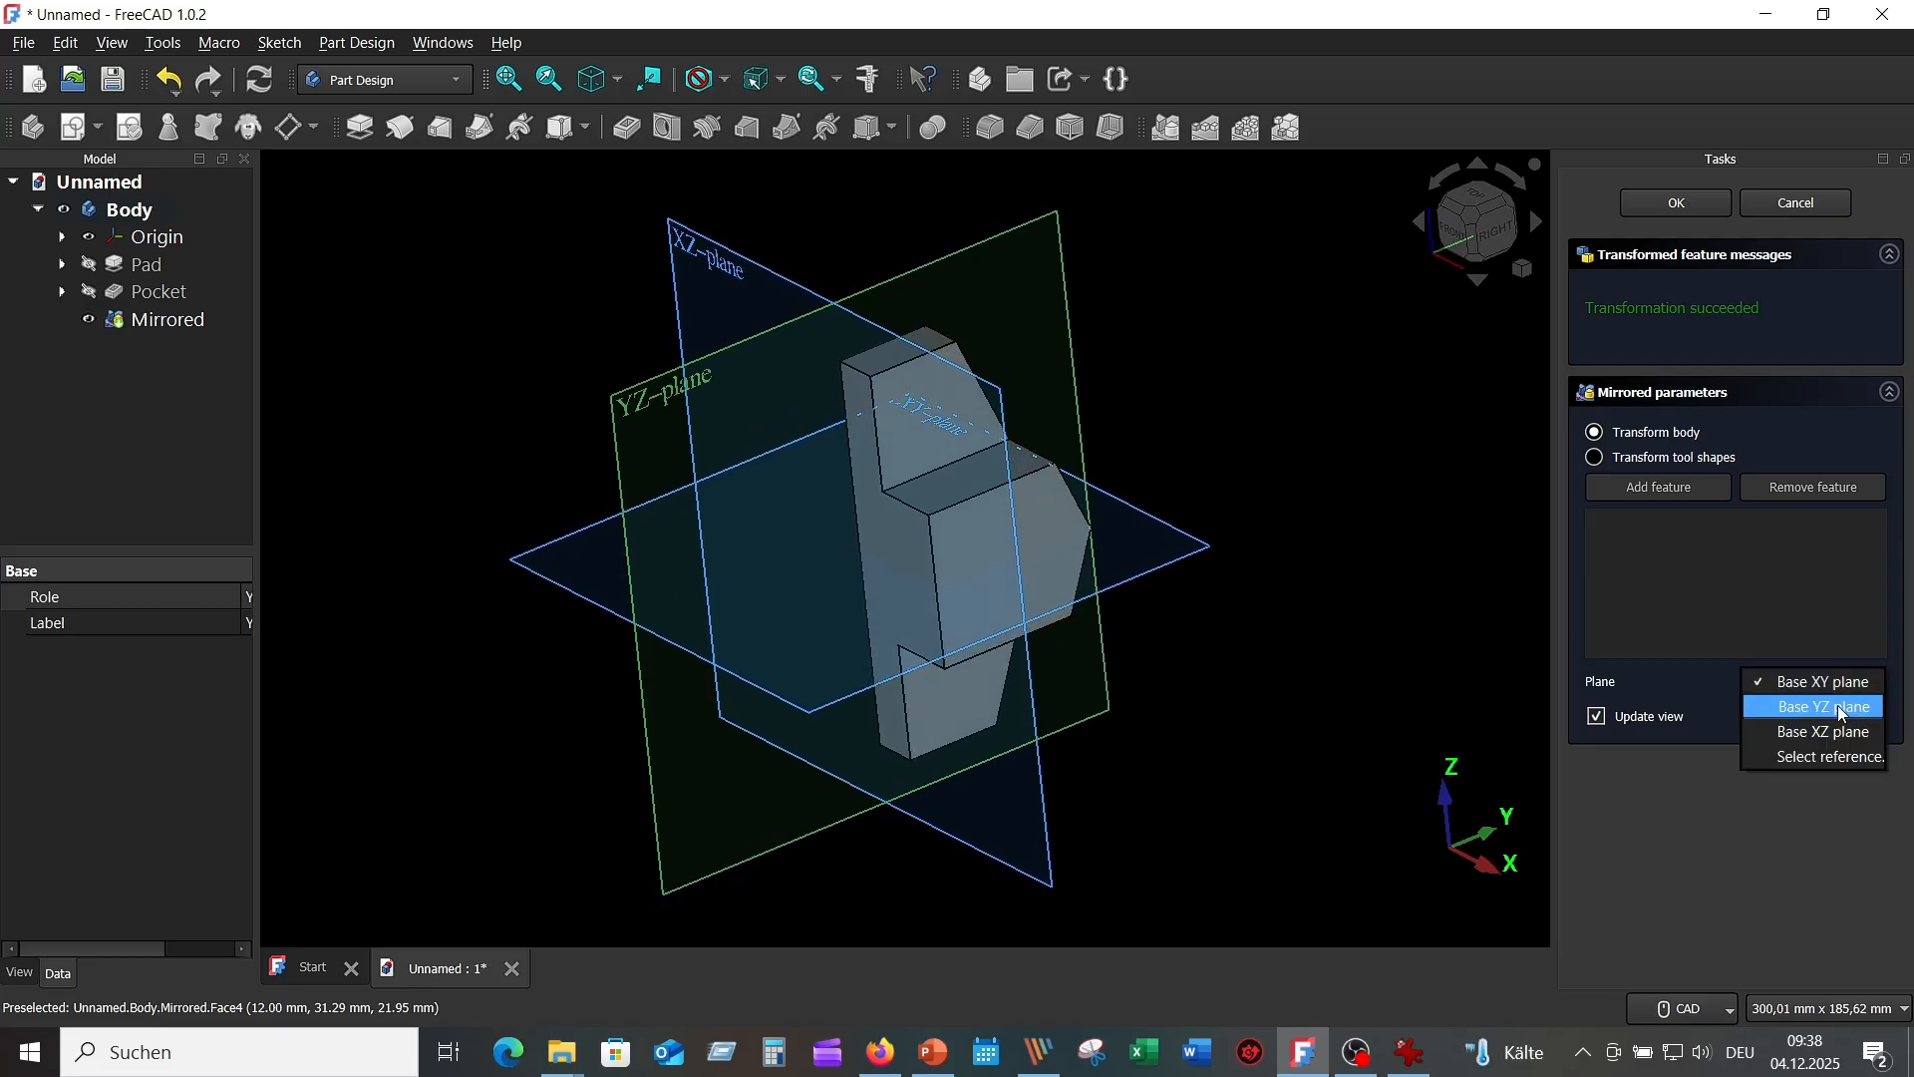
left_click(1839, 708)
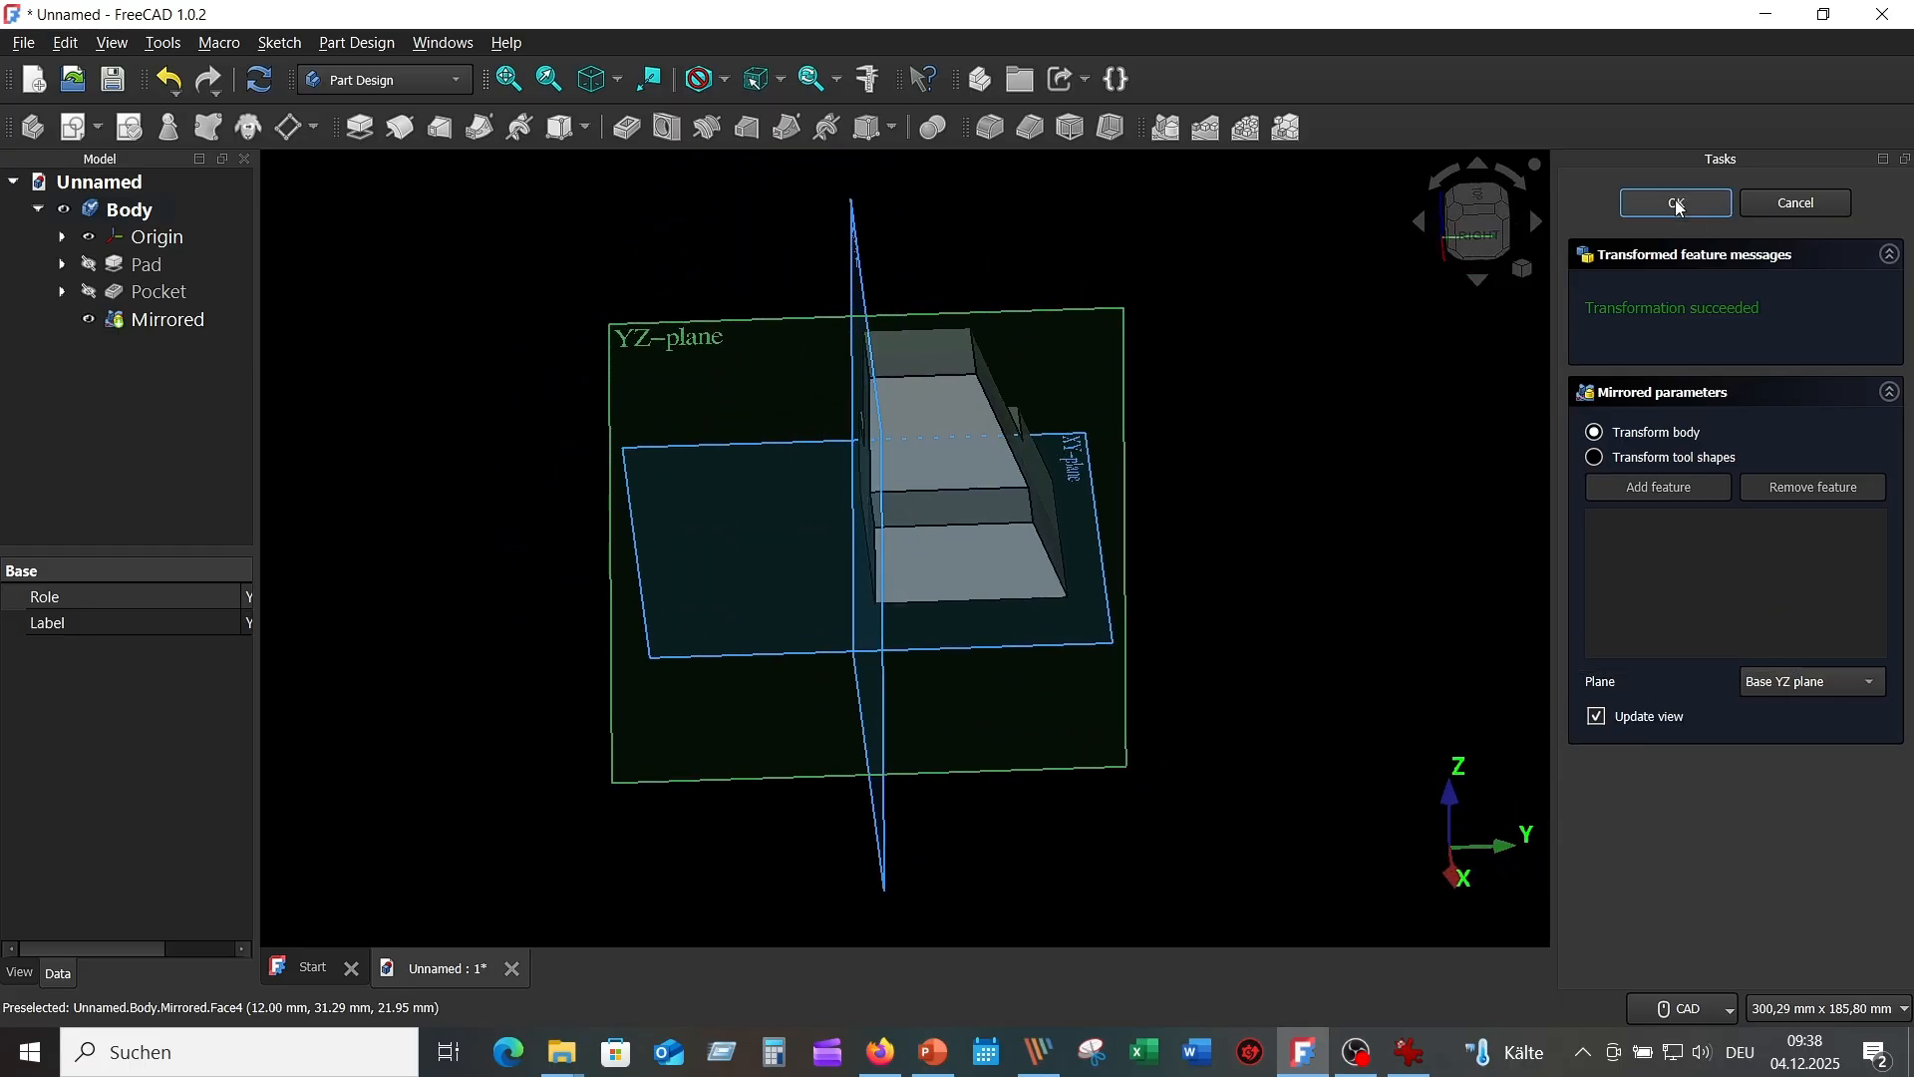
key("Return")
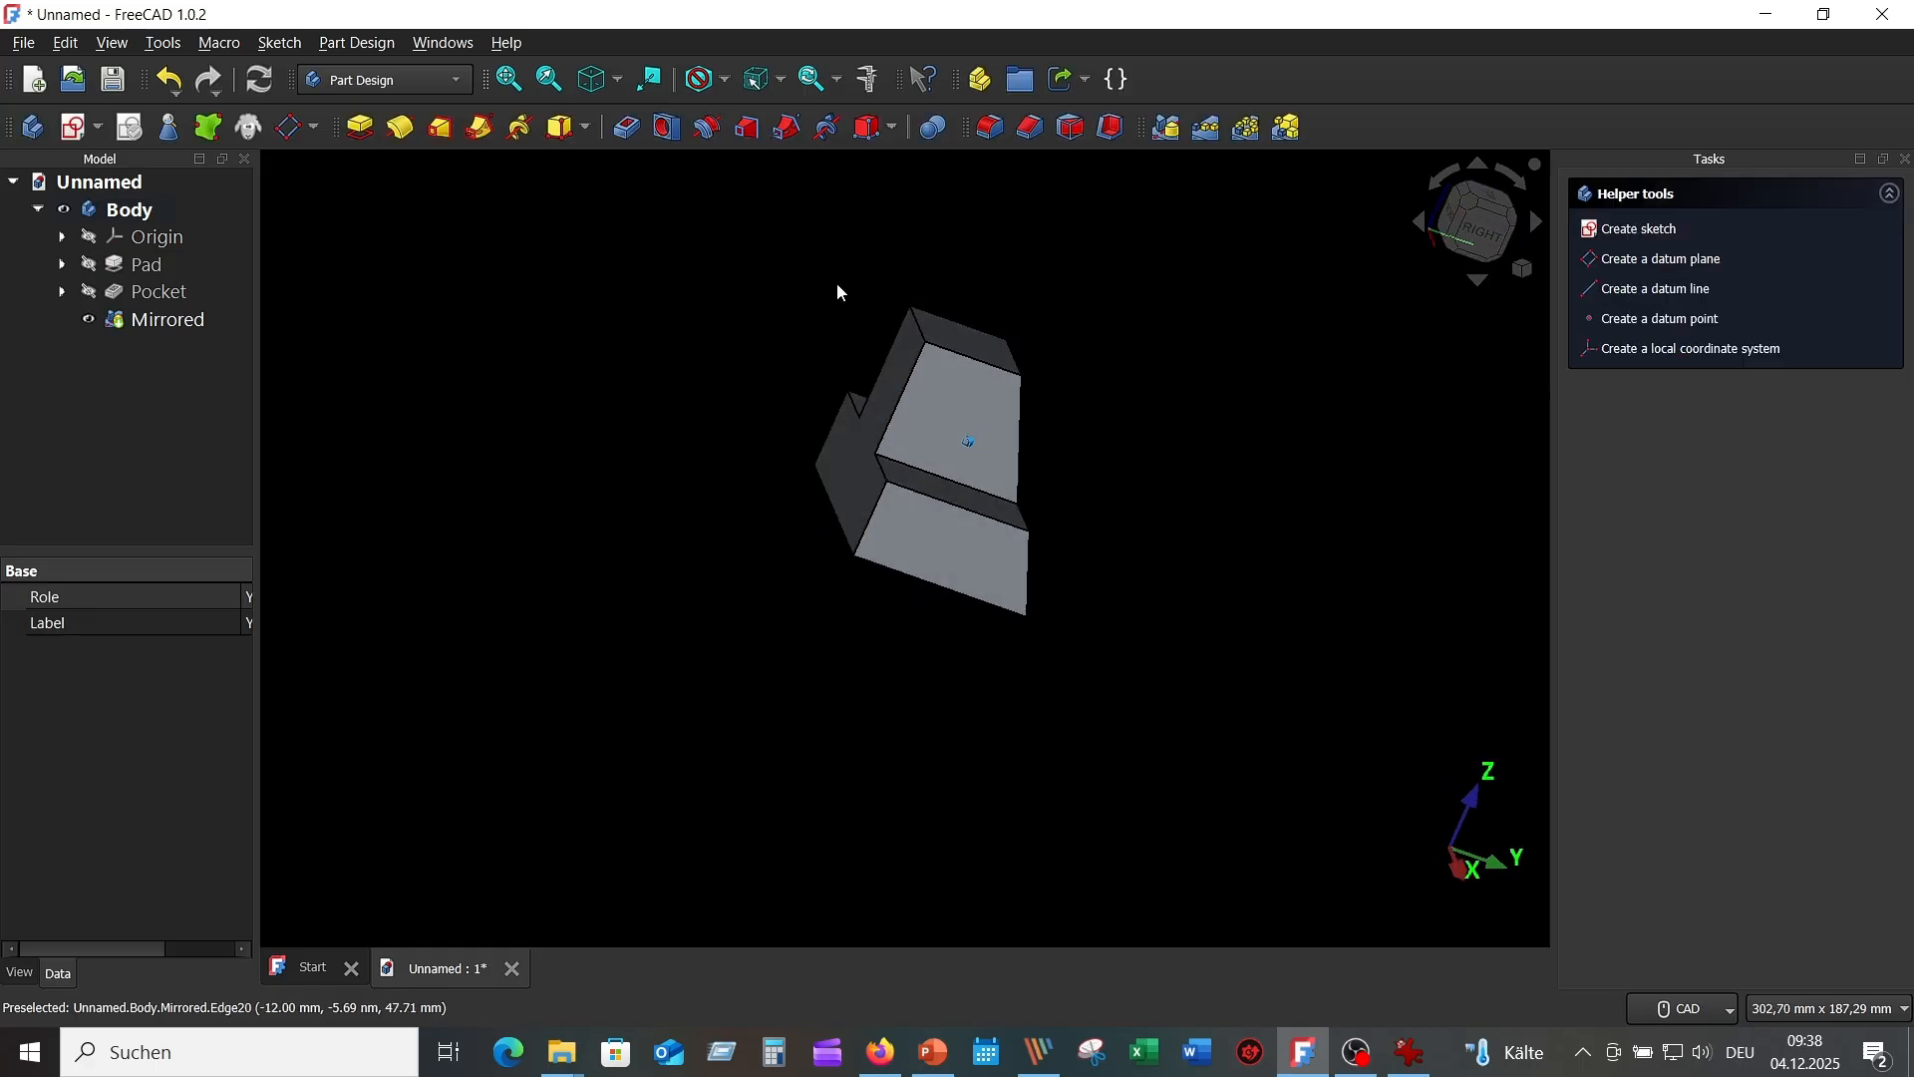
left_click(596, 80)
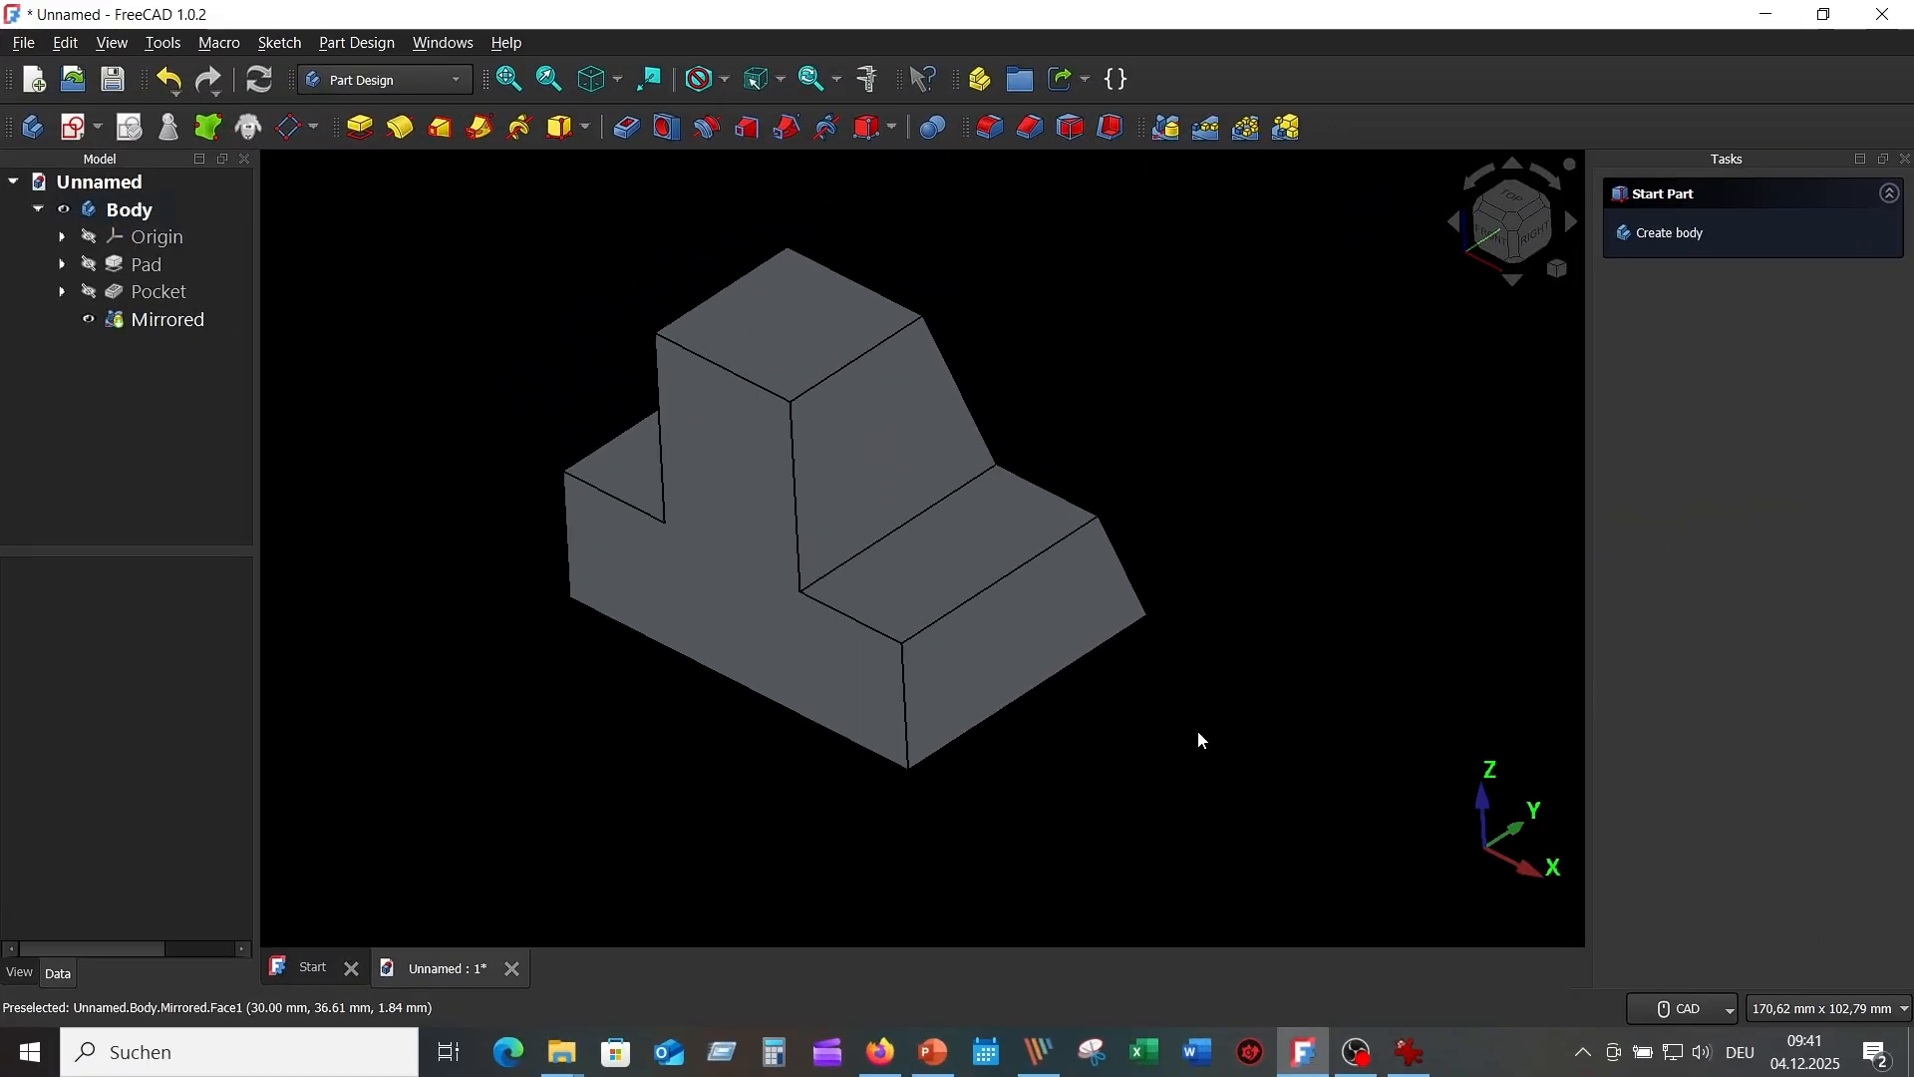
left_click(1409, 1053)
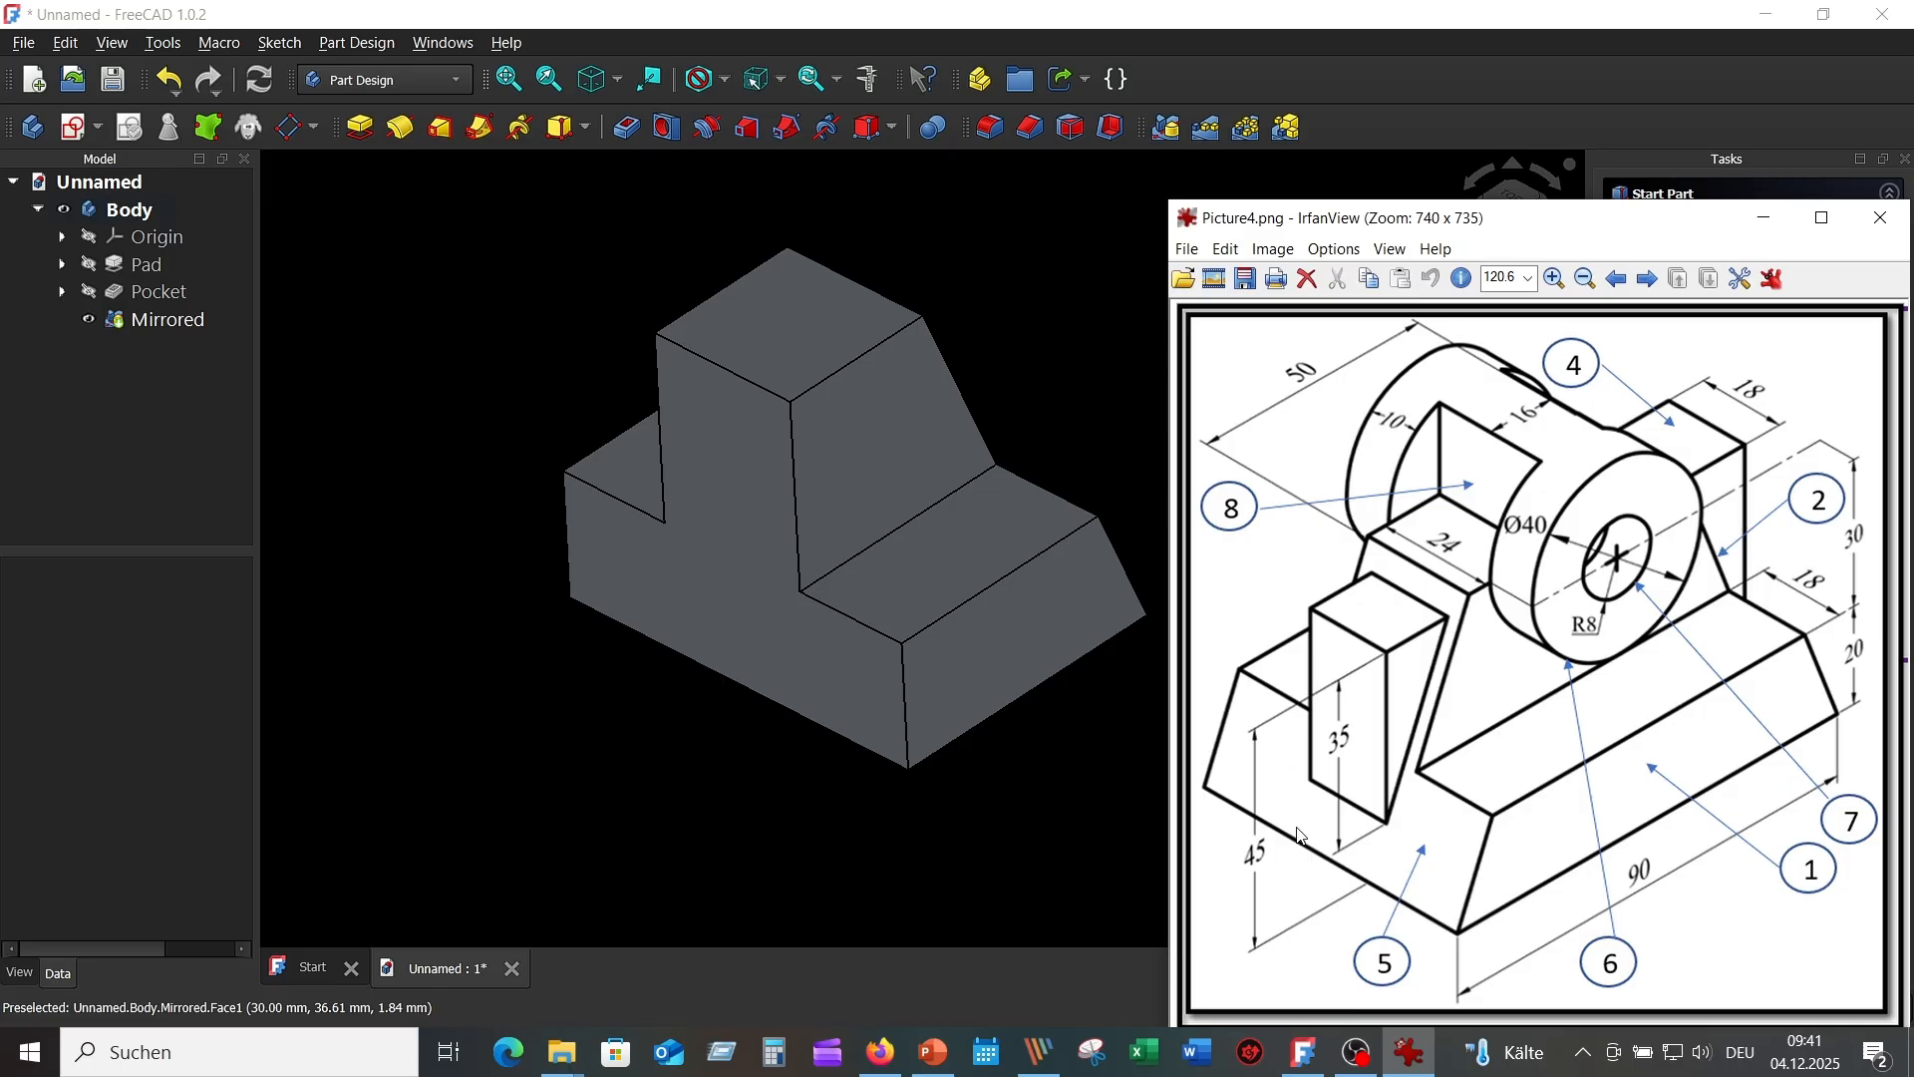
left_click(1058, 248)
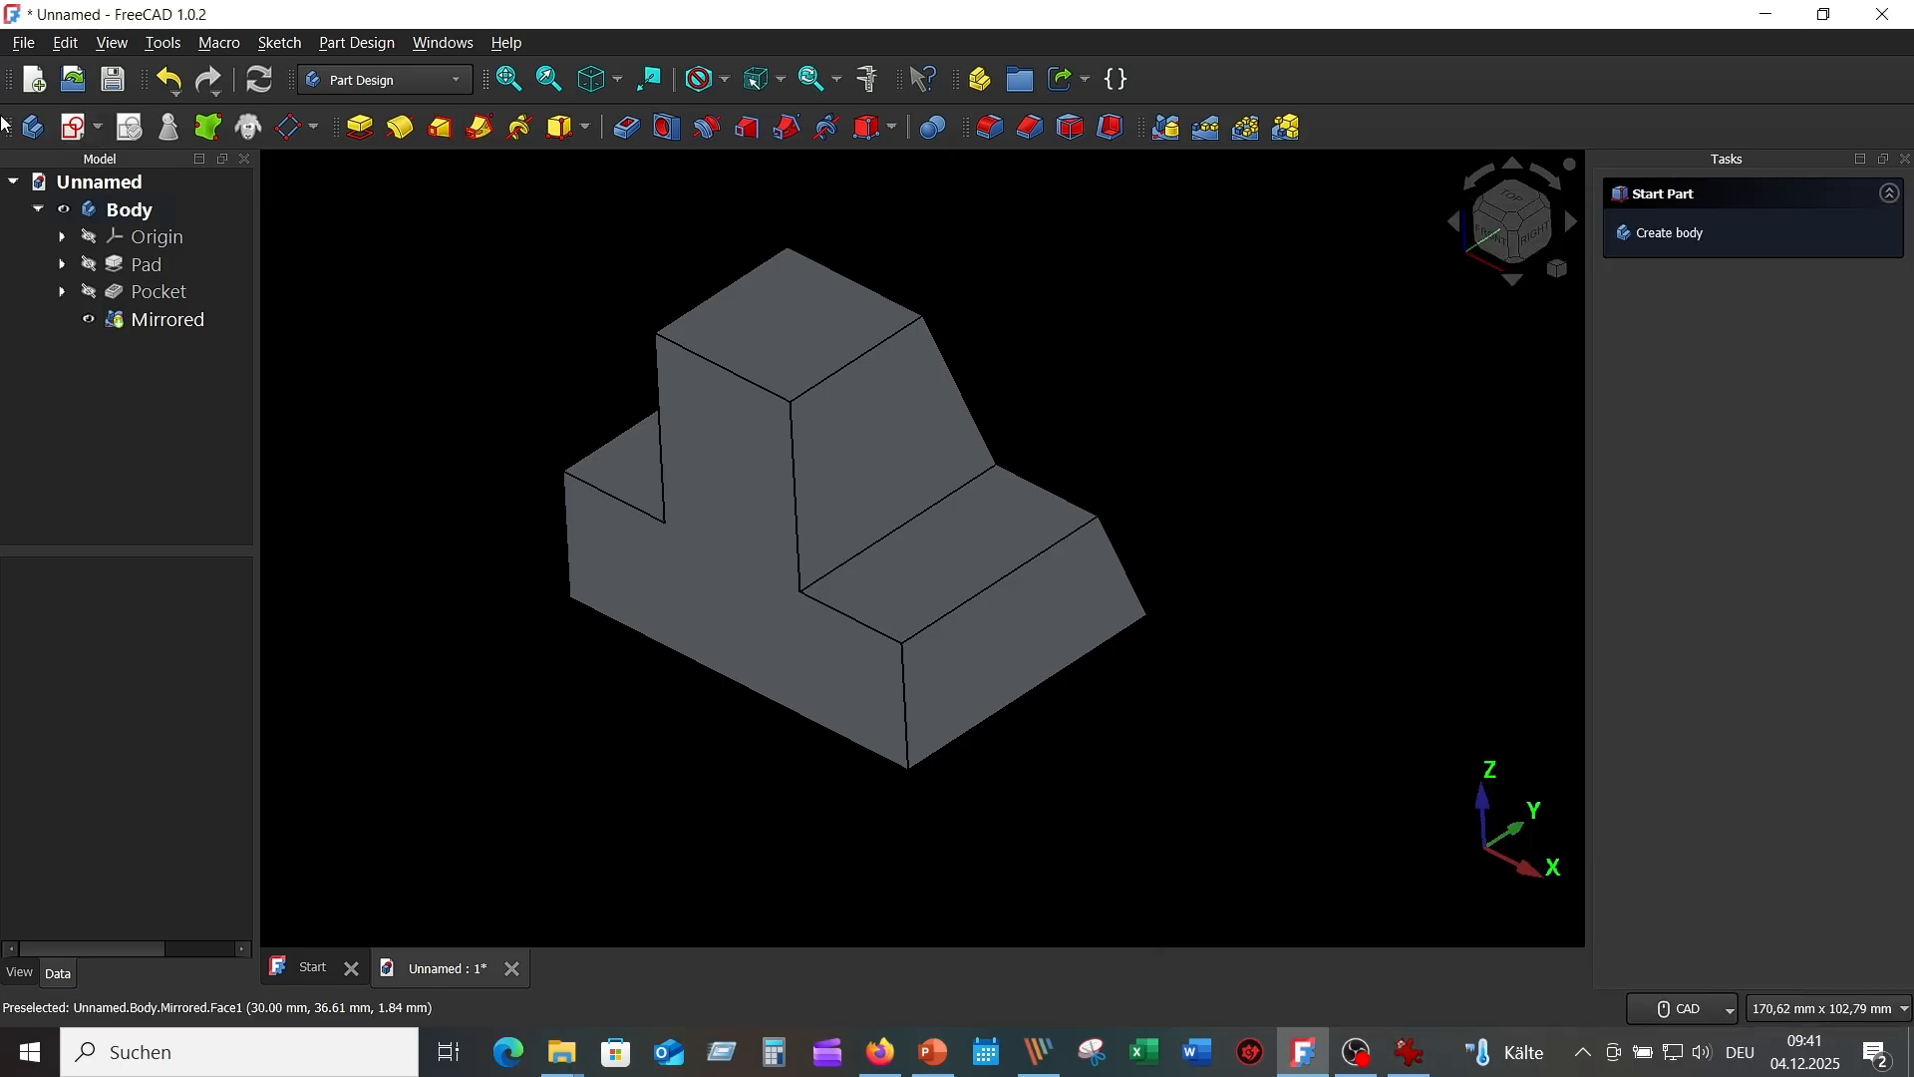
Start a new sketch and project the upper and lower slanted edges into it.
left_click(76, 129)
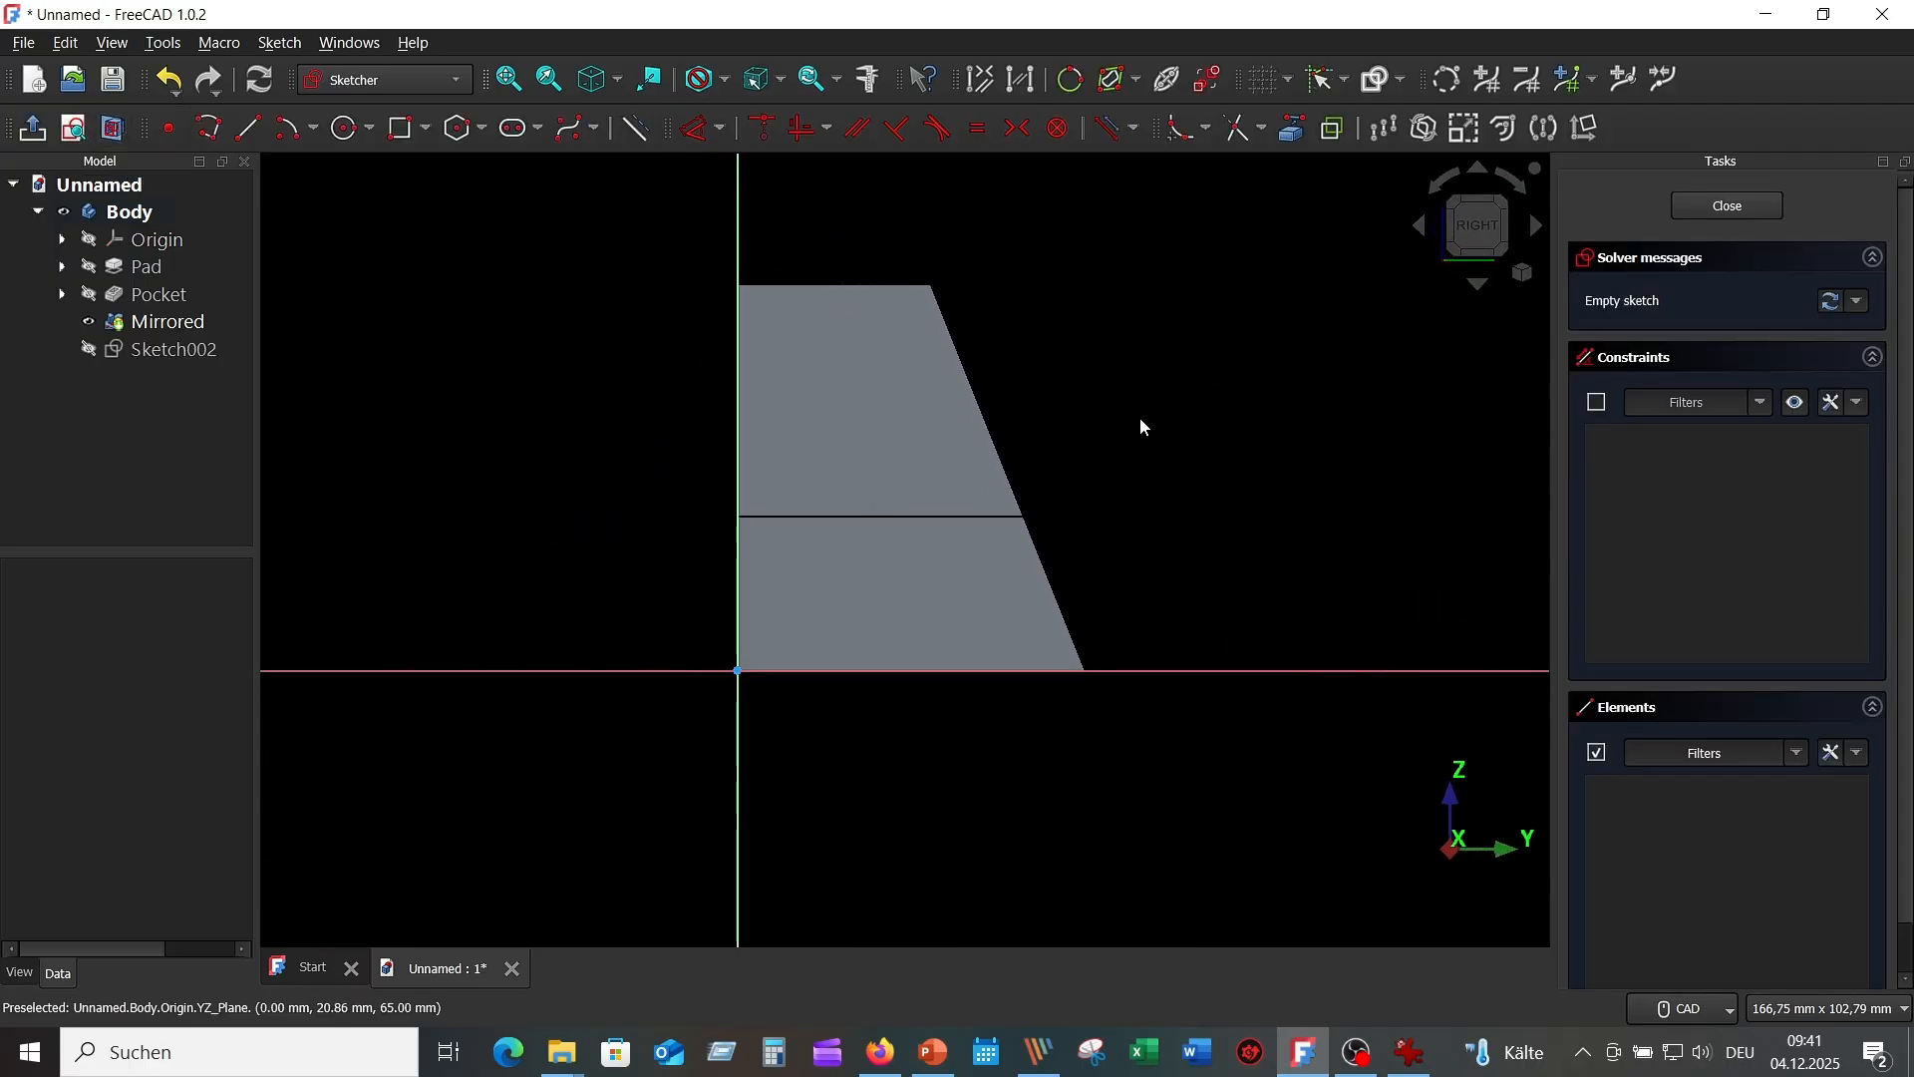
scroll(1102, 389, "up", 1)
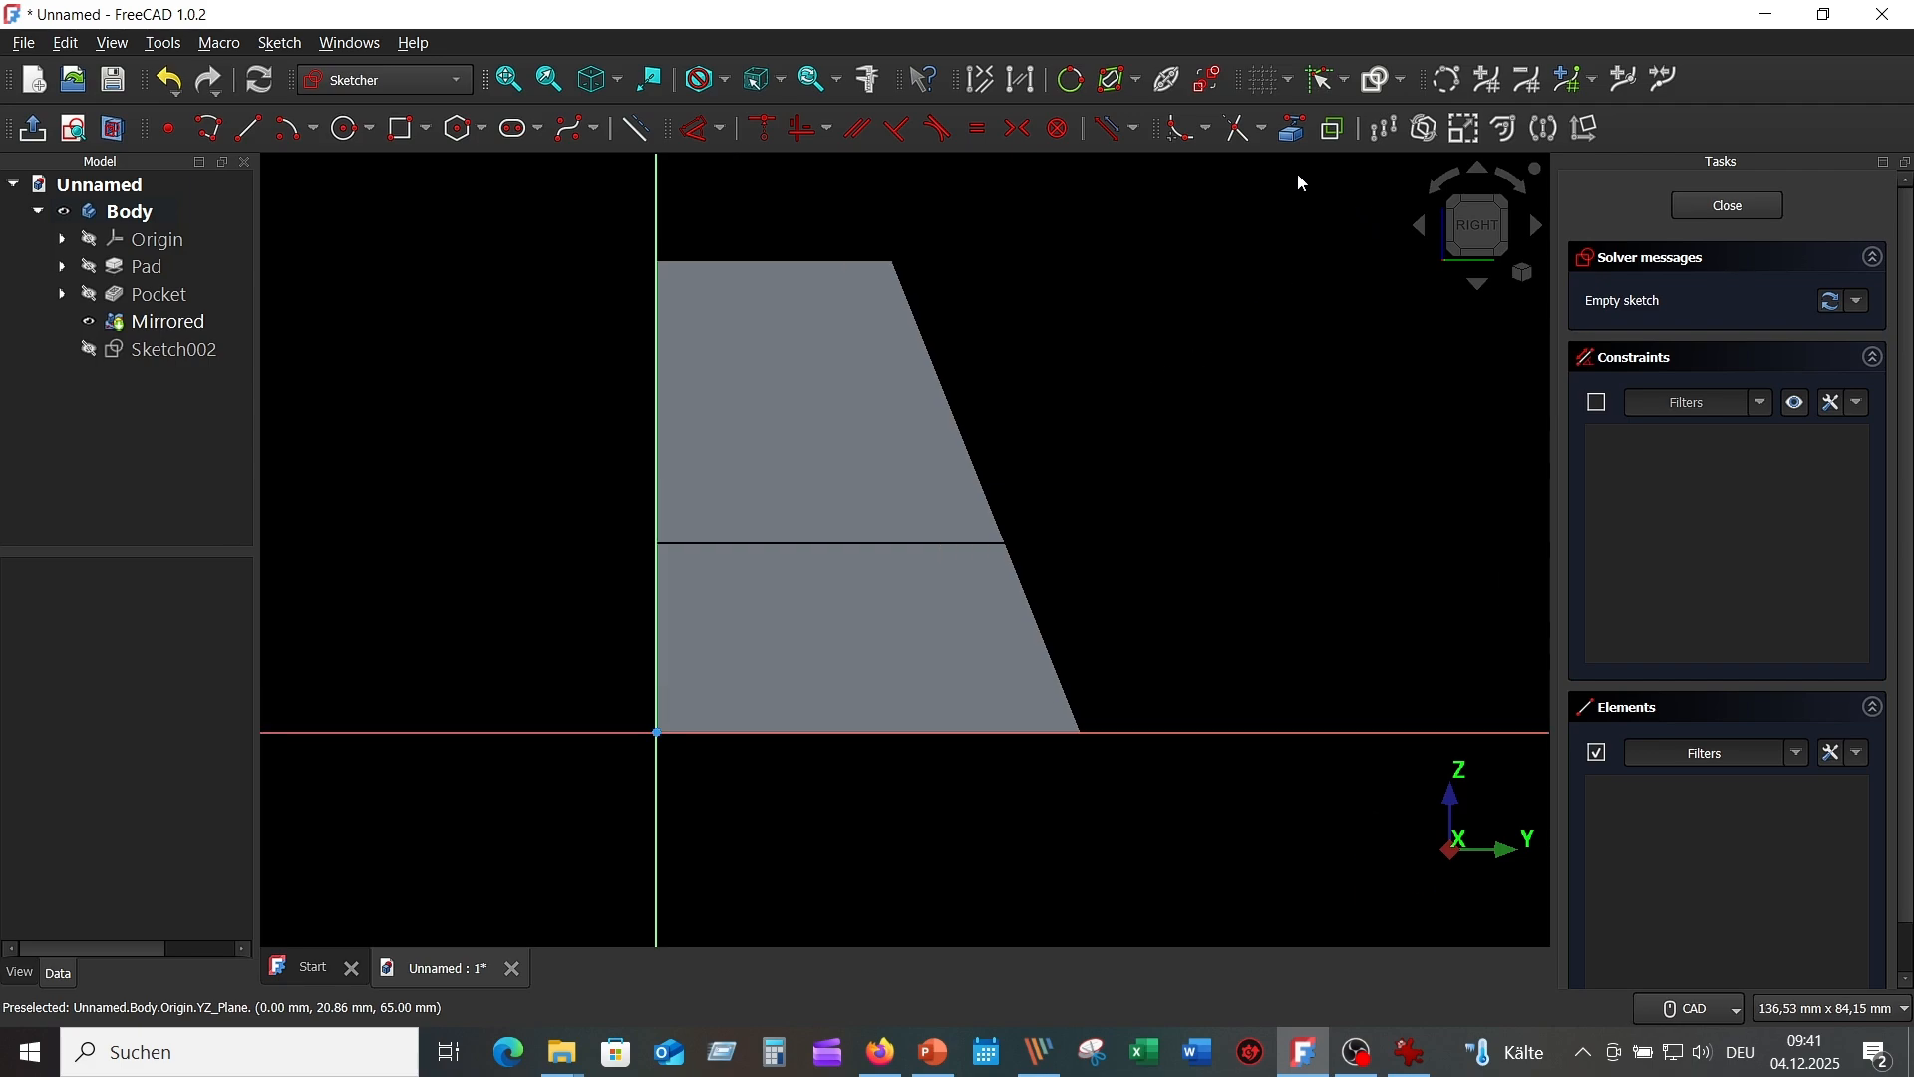
left_click(1299, 133)
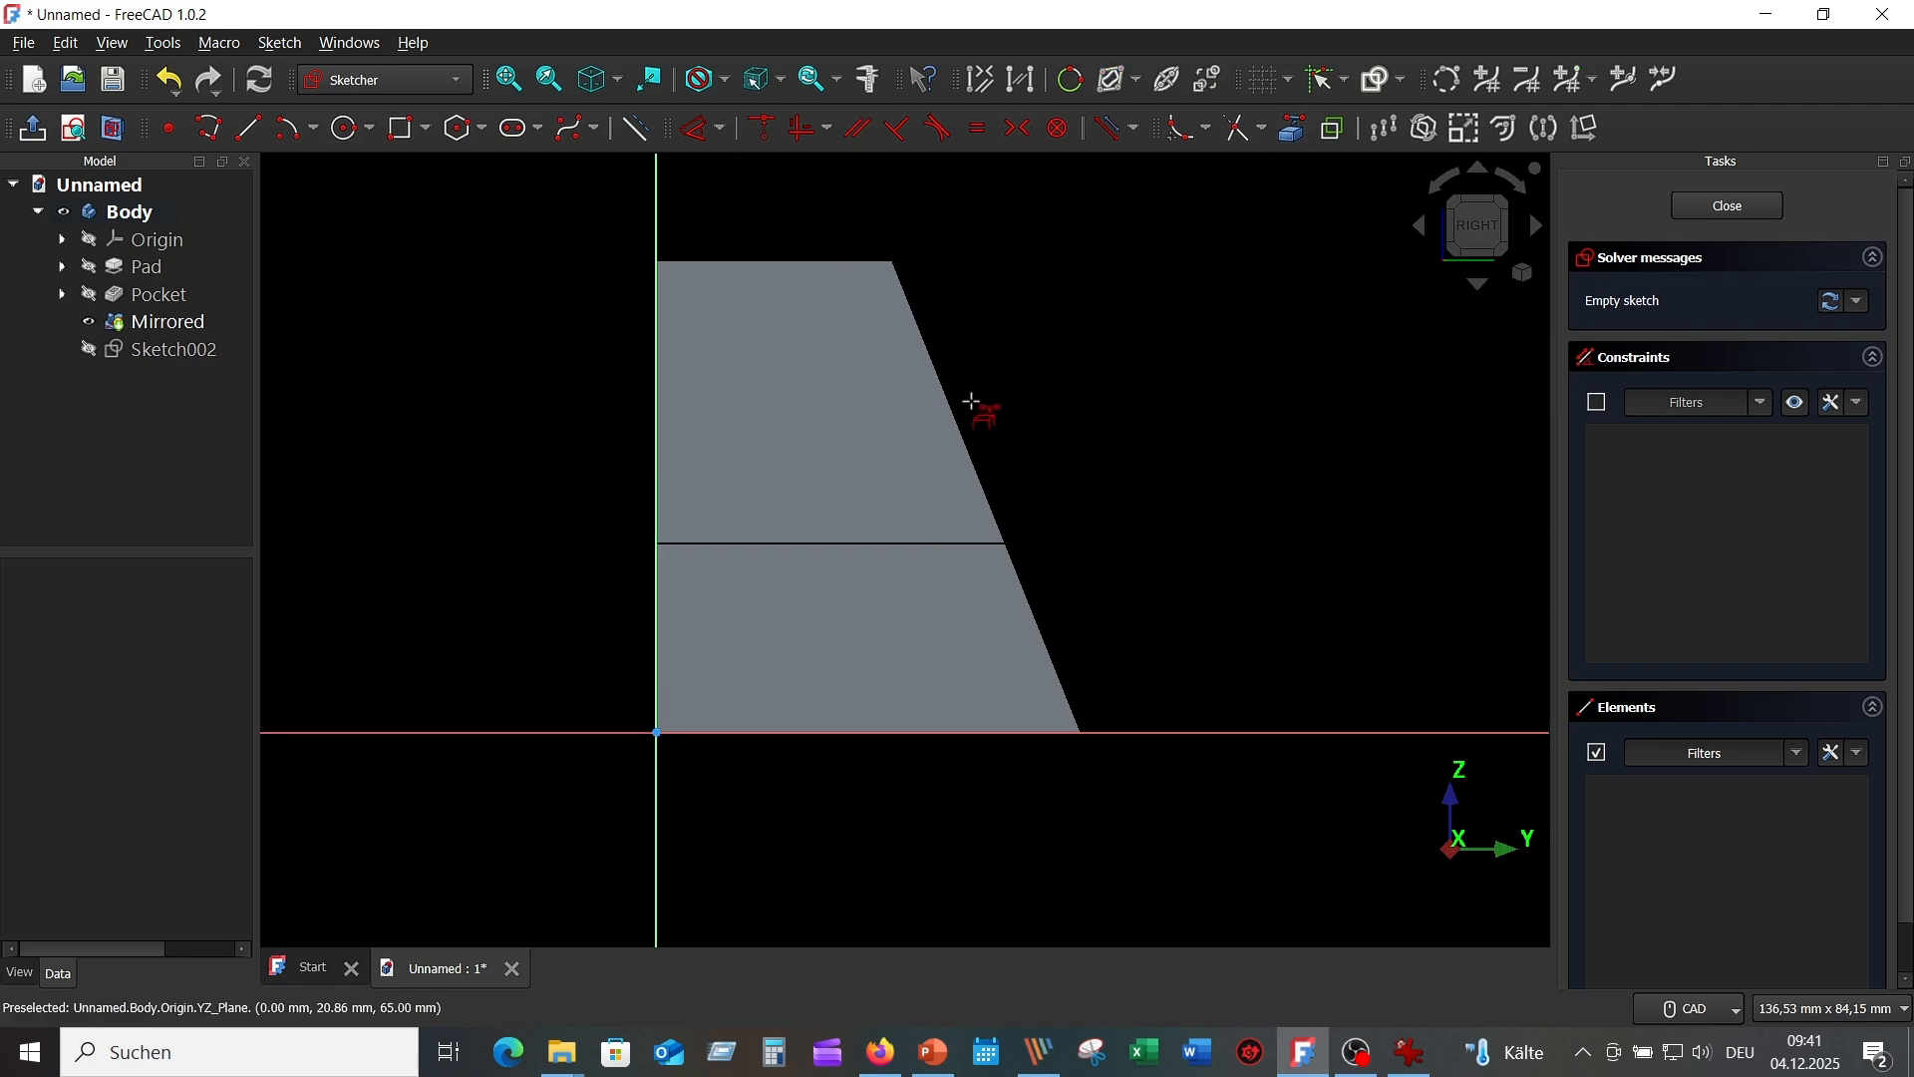
left_click(953, 393)
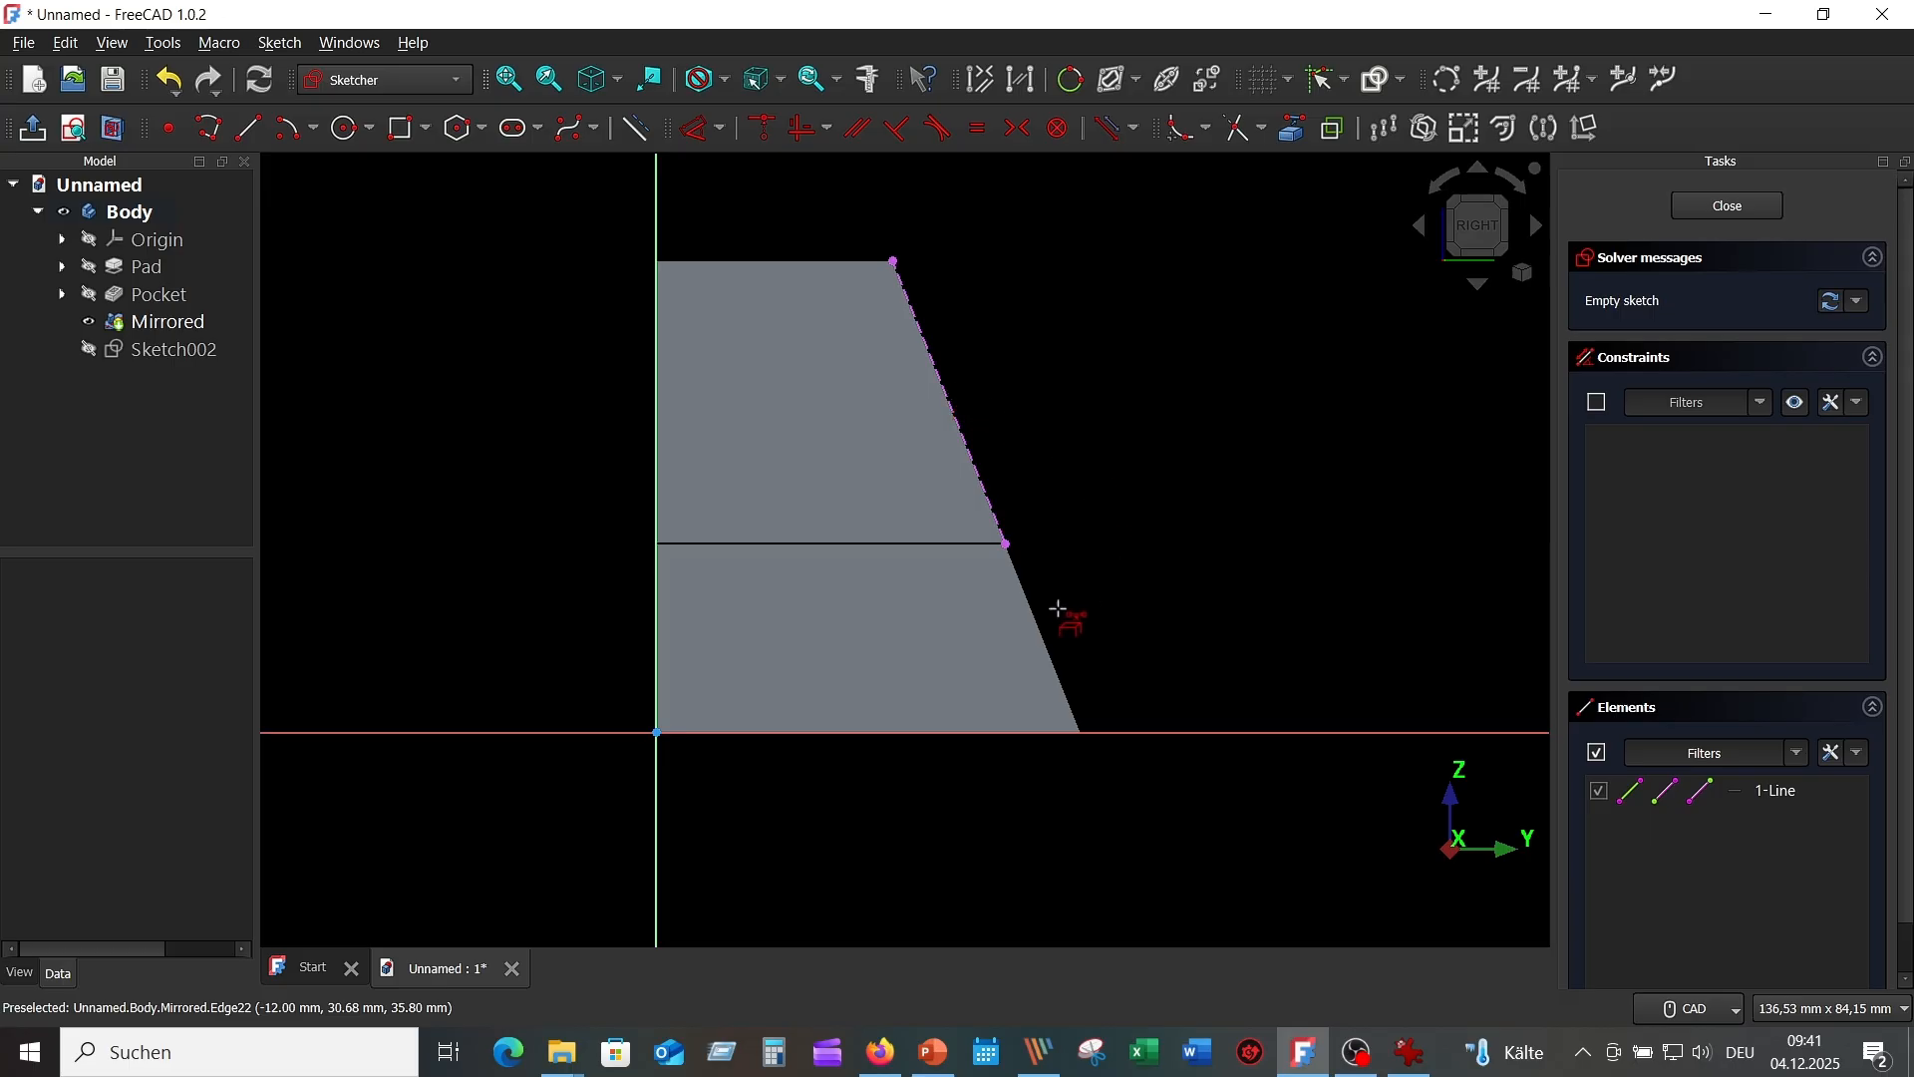
left_click(1027, 599)
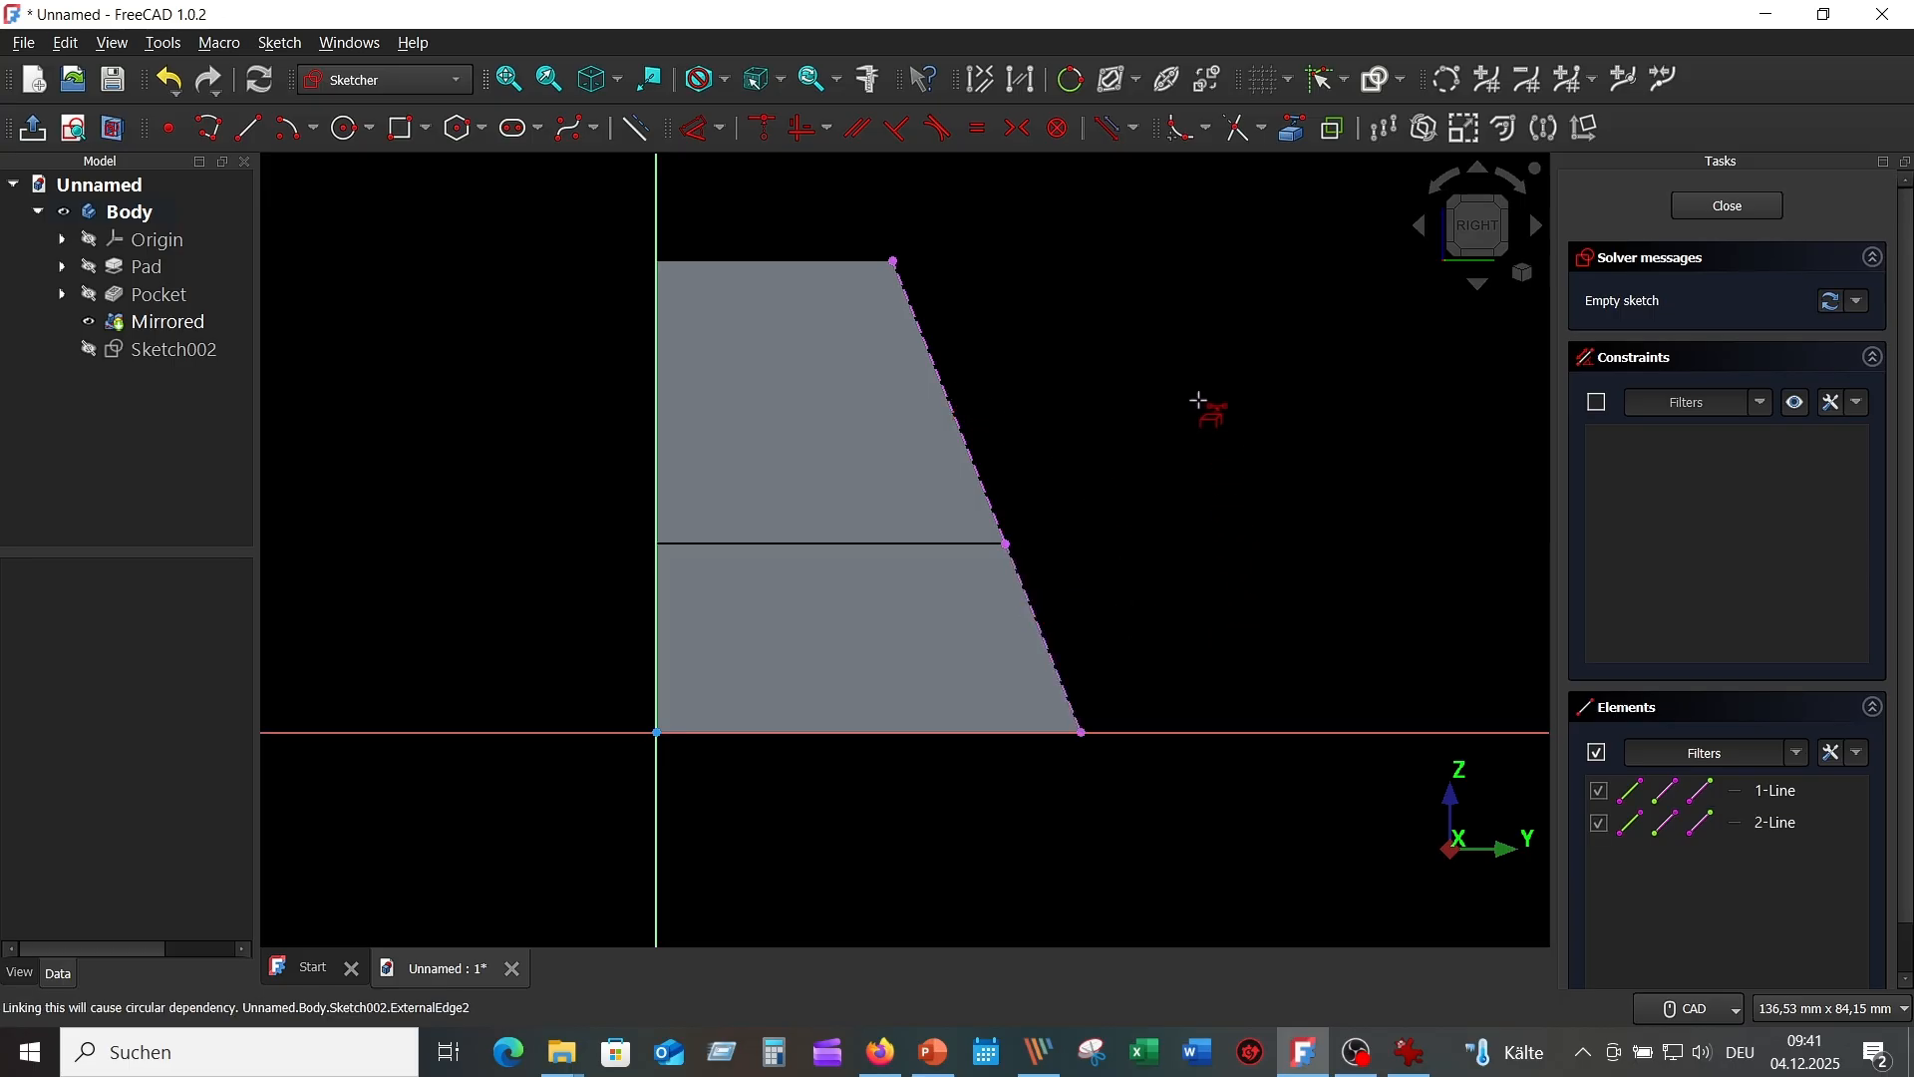
Draw a closed polyline rib outline between the slanted edges, with a vertical side and a top side.
left_click(210, 130)
left_click(209, 130)
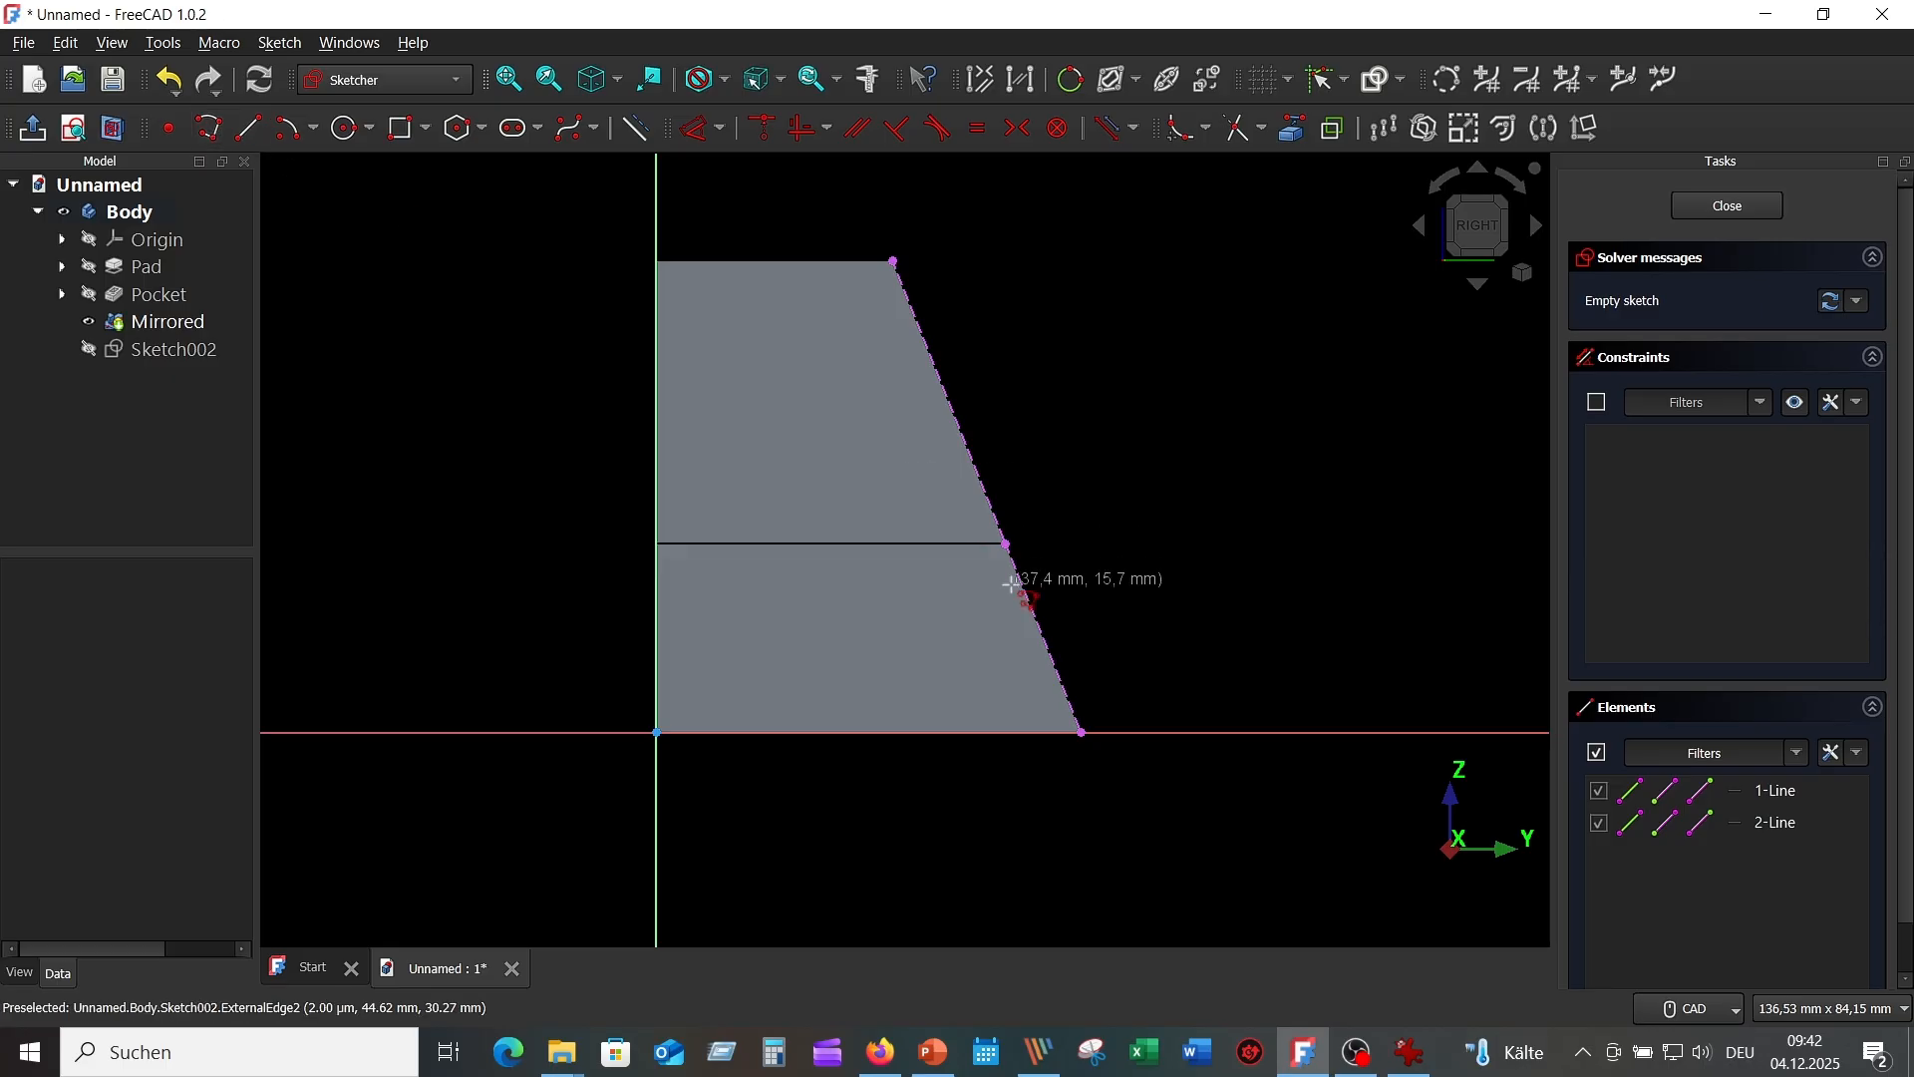
left_click(1048, 650)
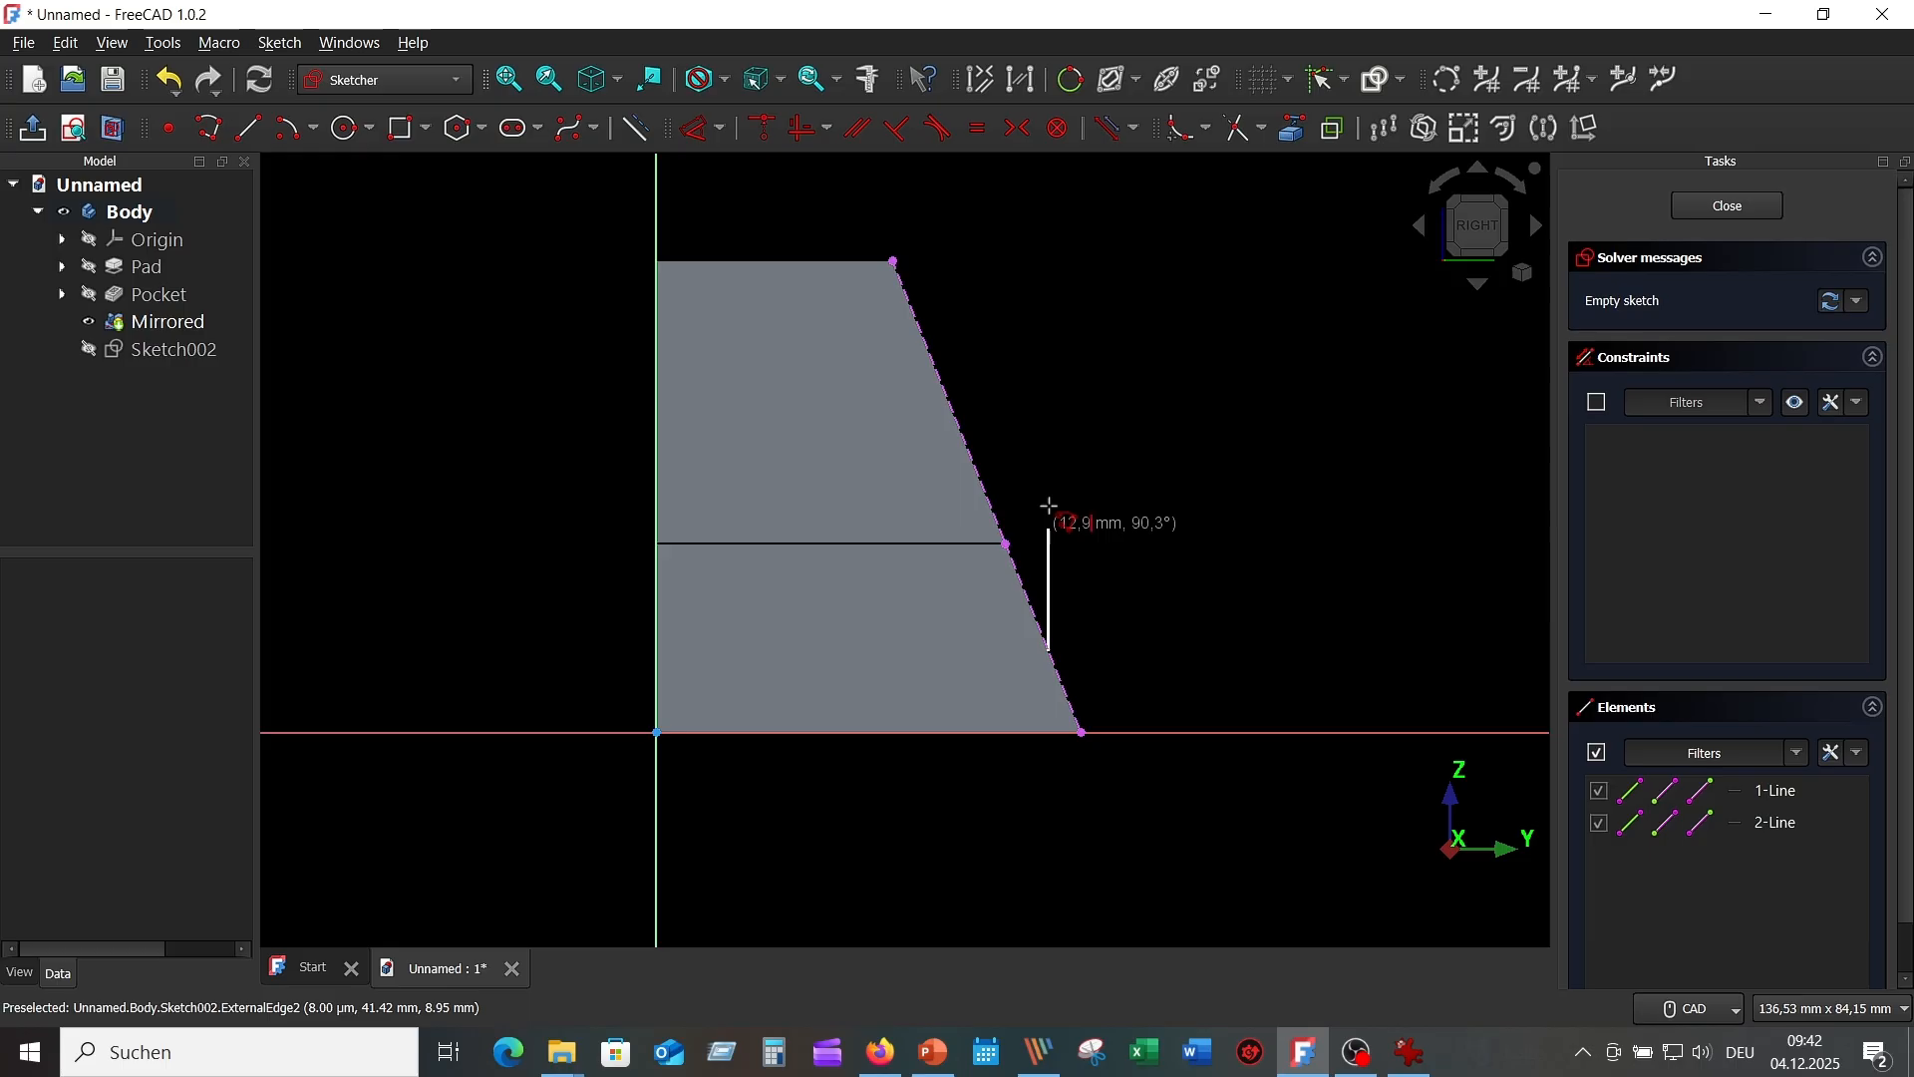
left_click(1049, 364)
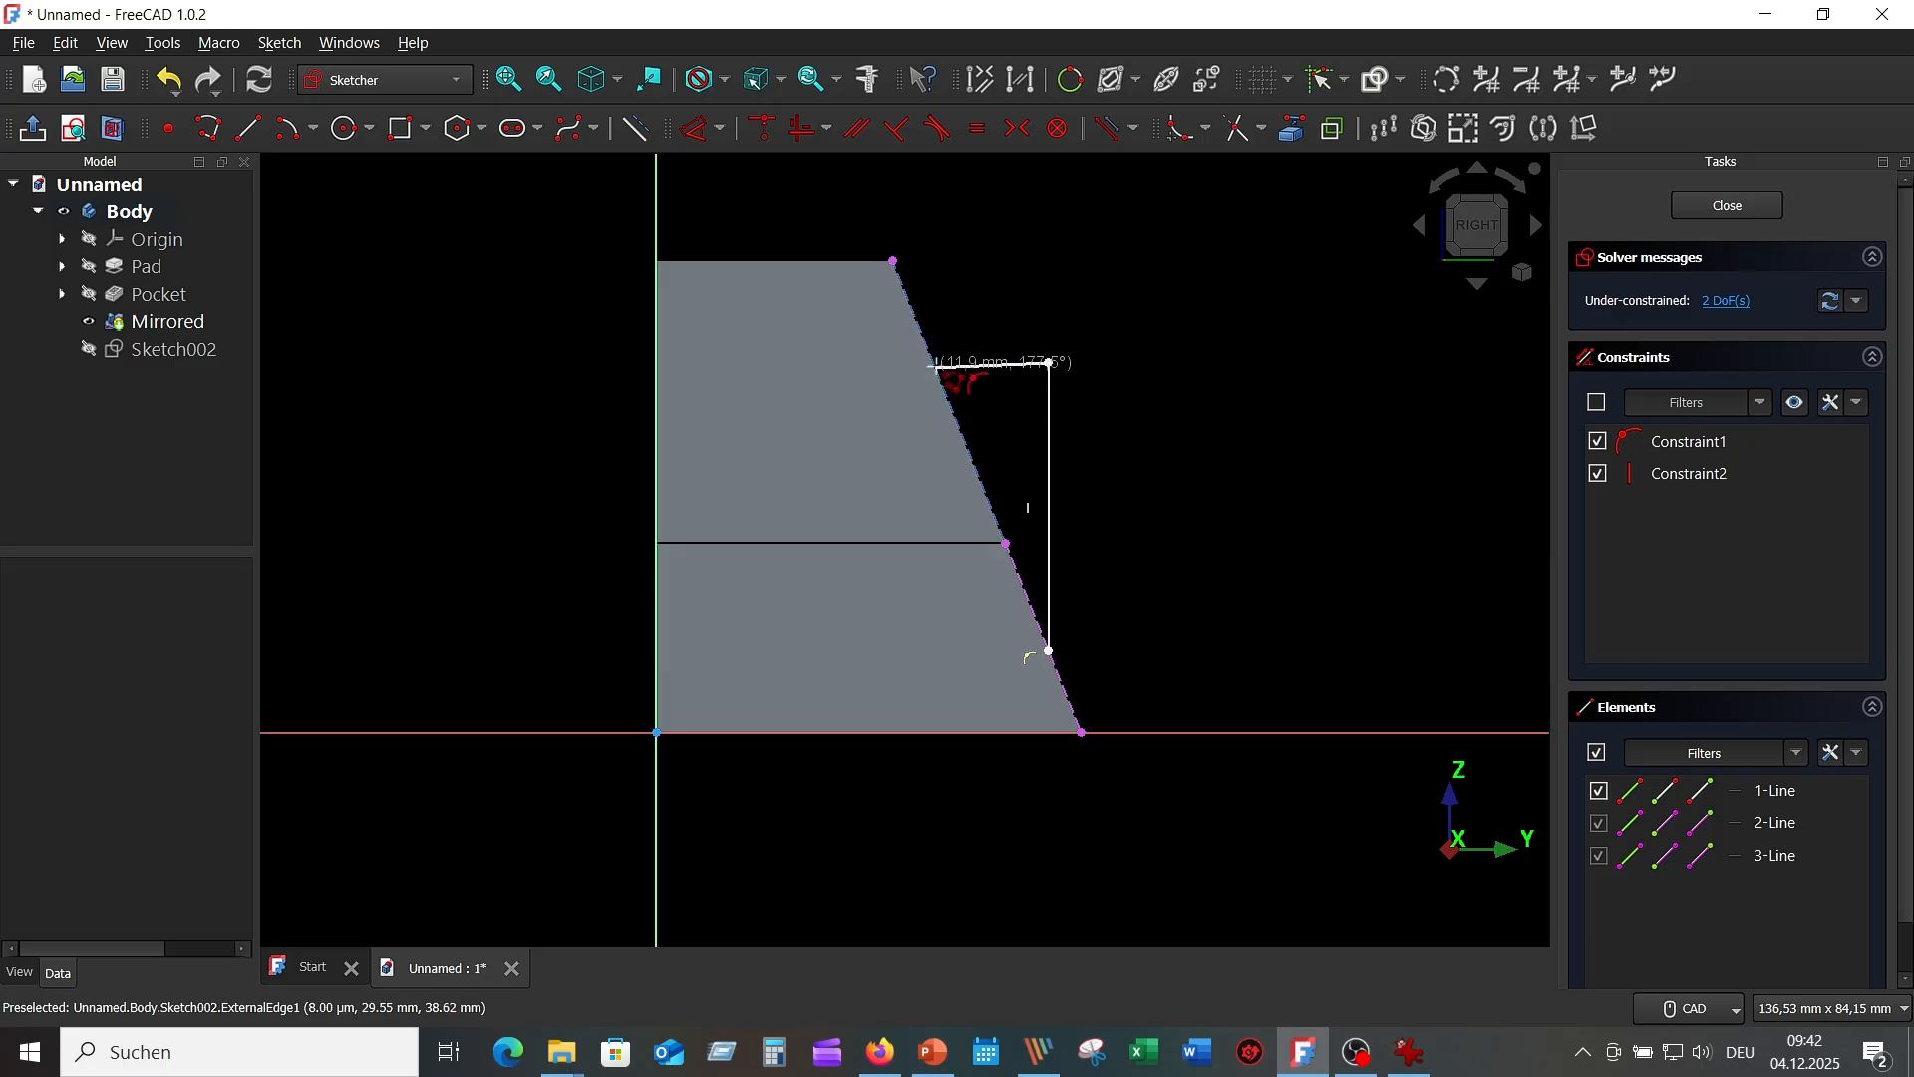
left_click(936, 367)
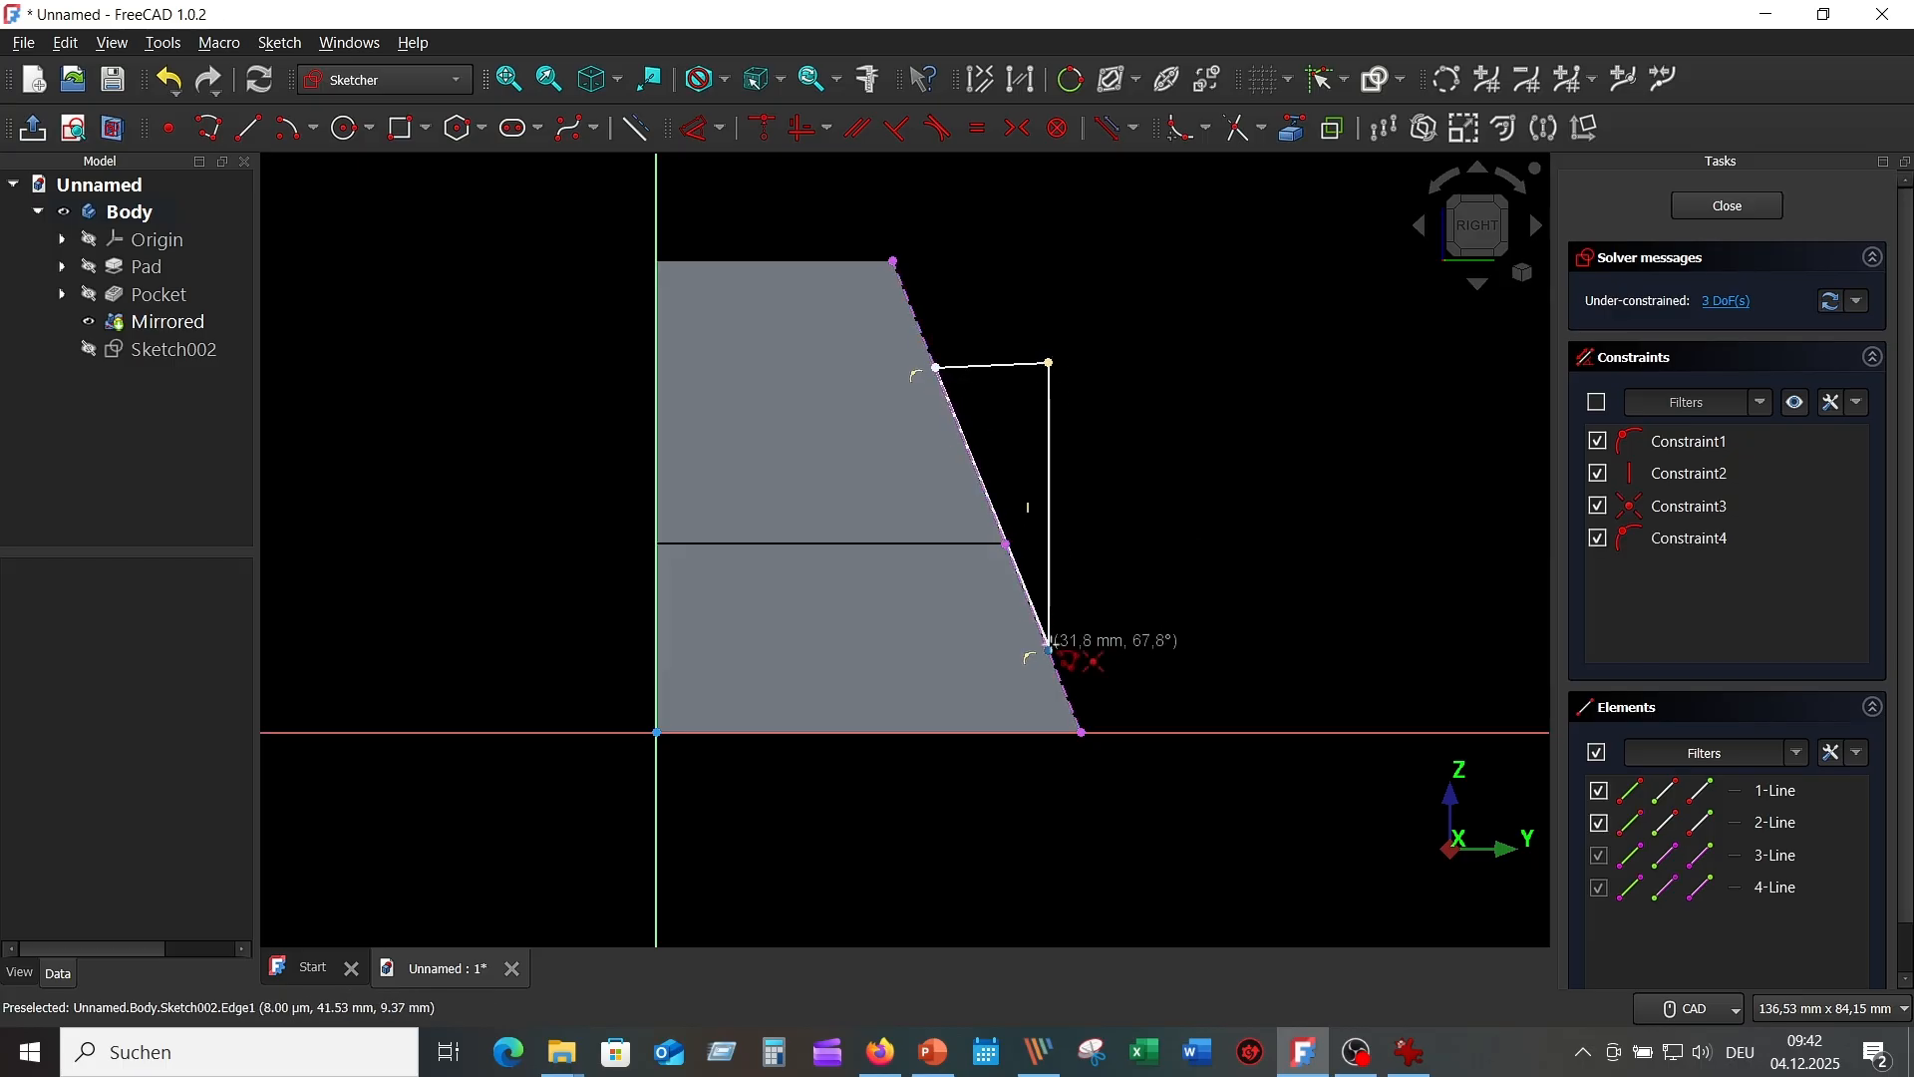
left_click(1049, 649)
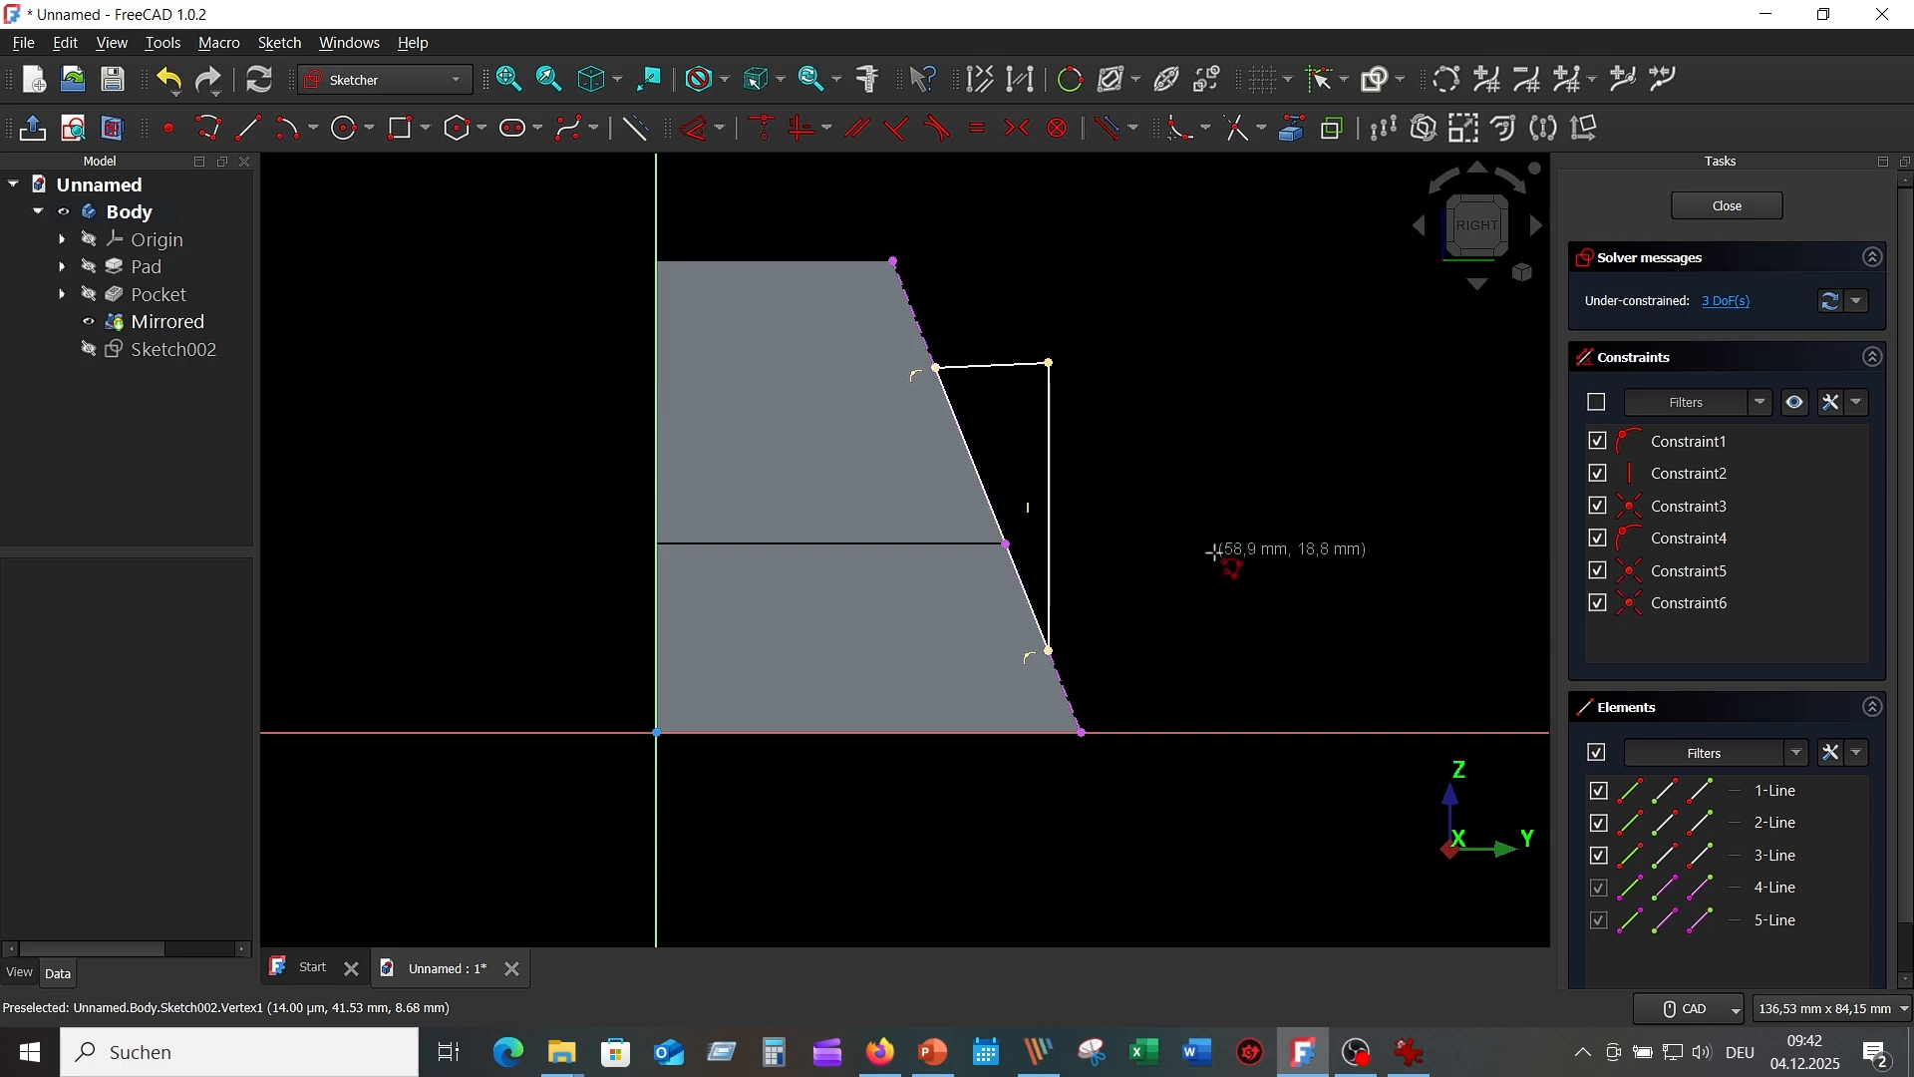
scroll(1196, 478, "up", 1)
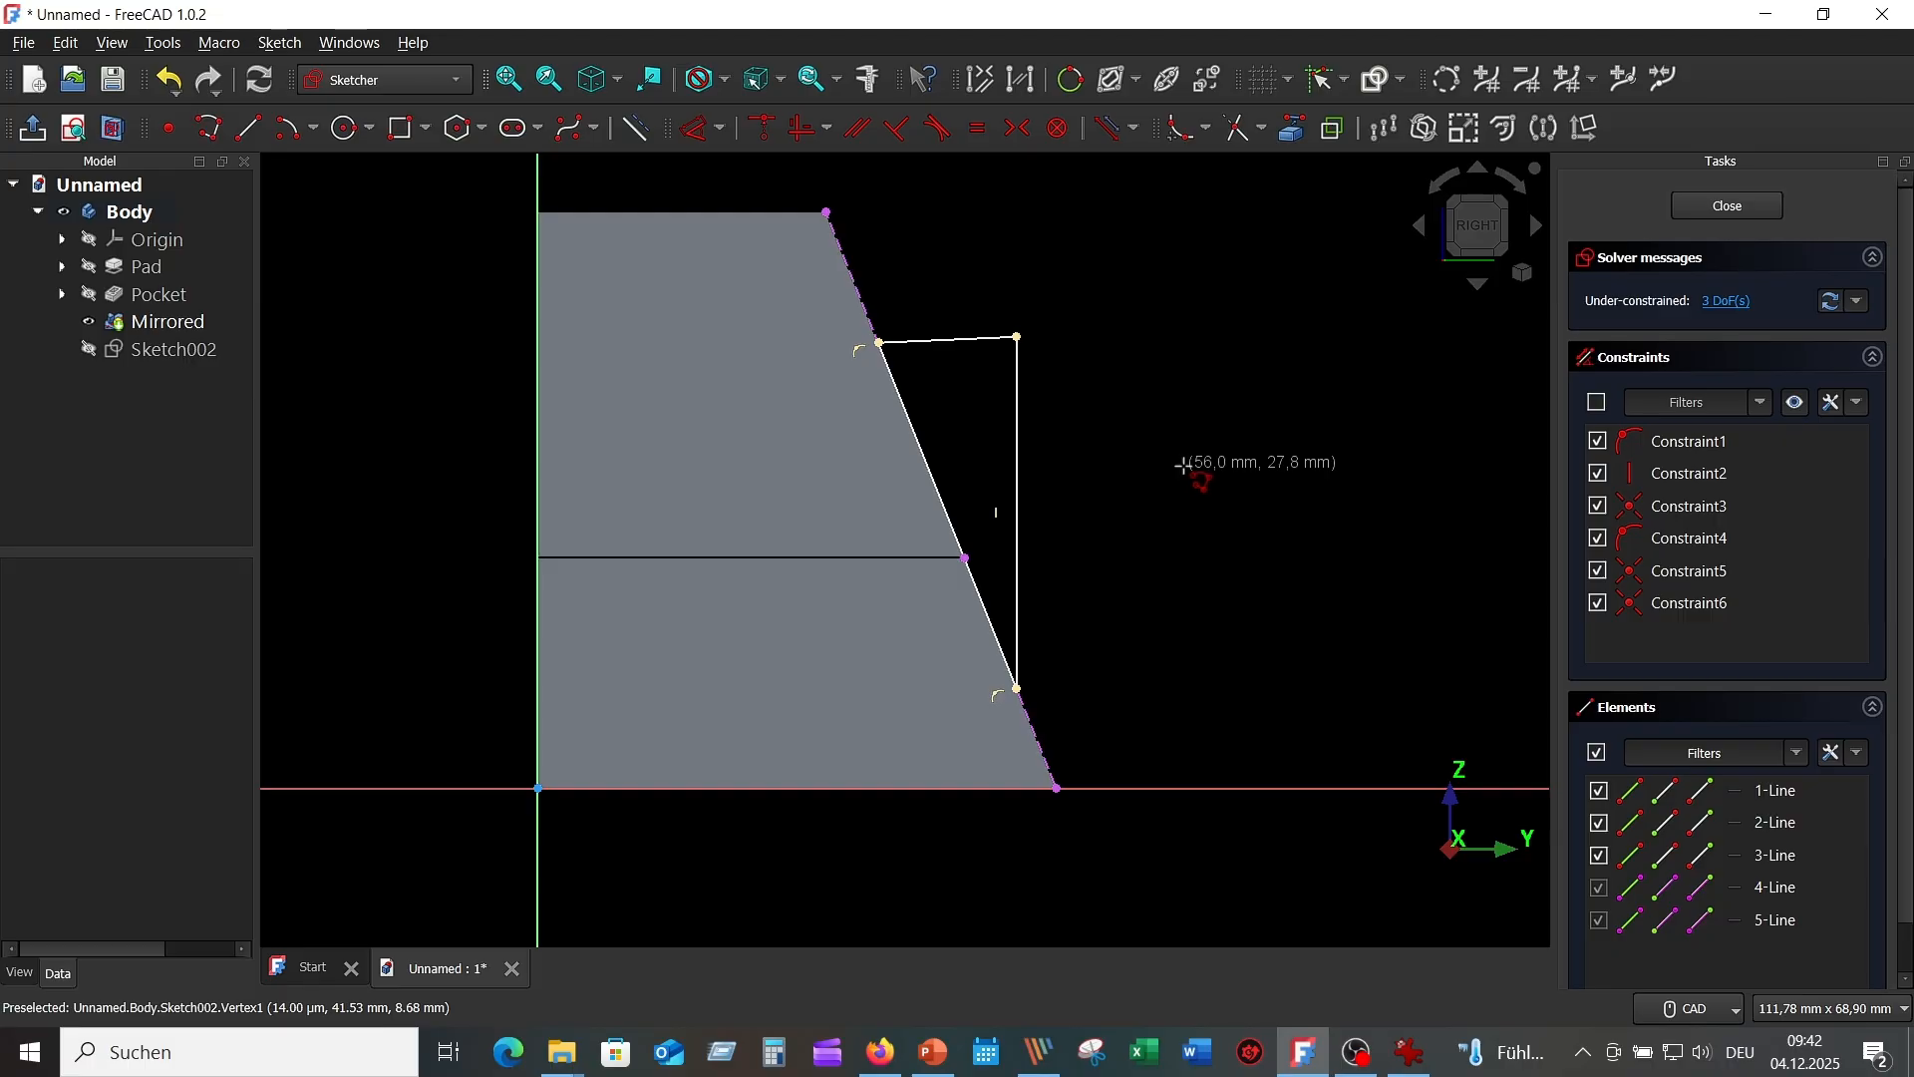
key("Escape")
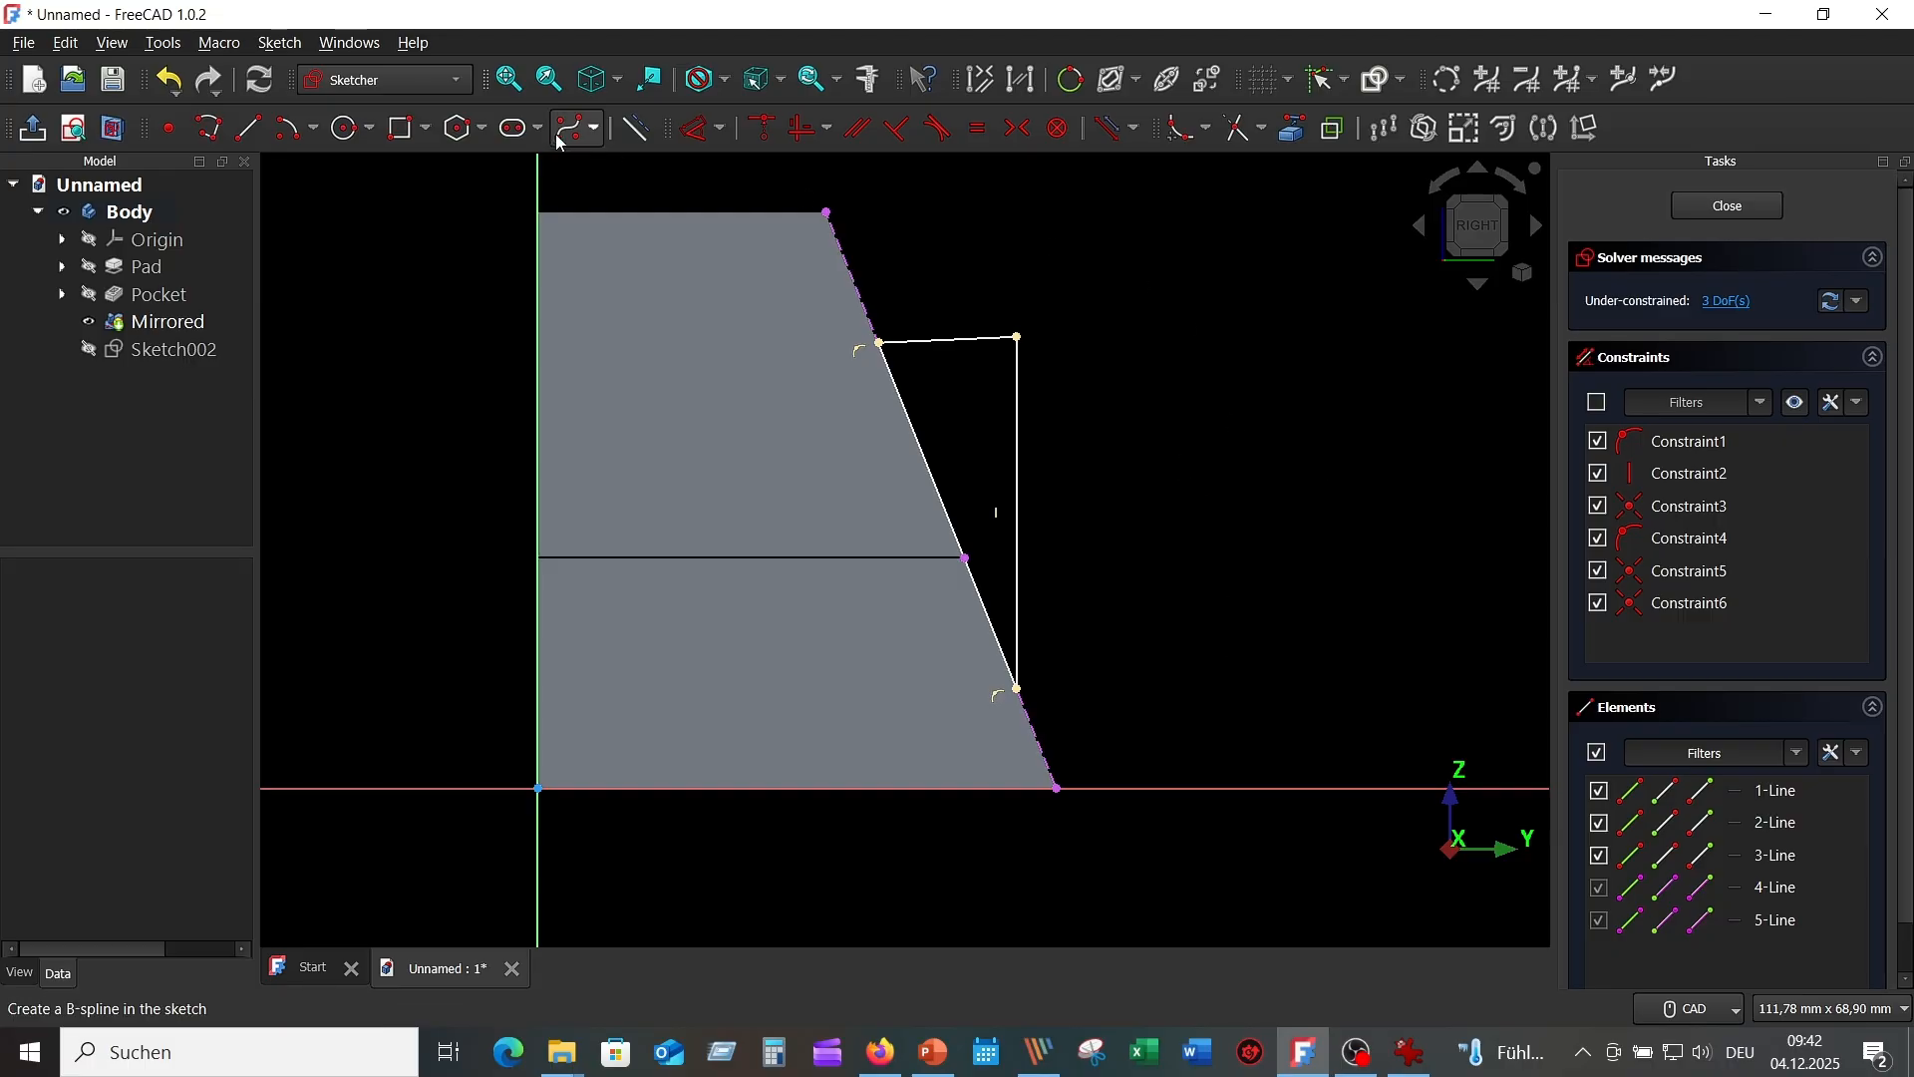
Dimension the outline's lower corner 10 mm above the horizontal axis.
left_click(699, 131)
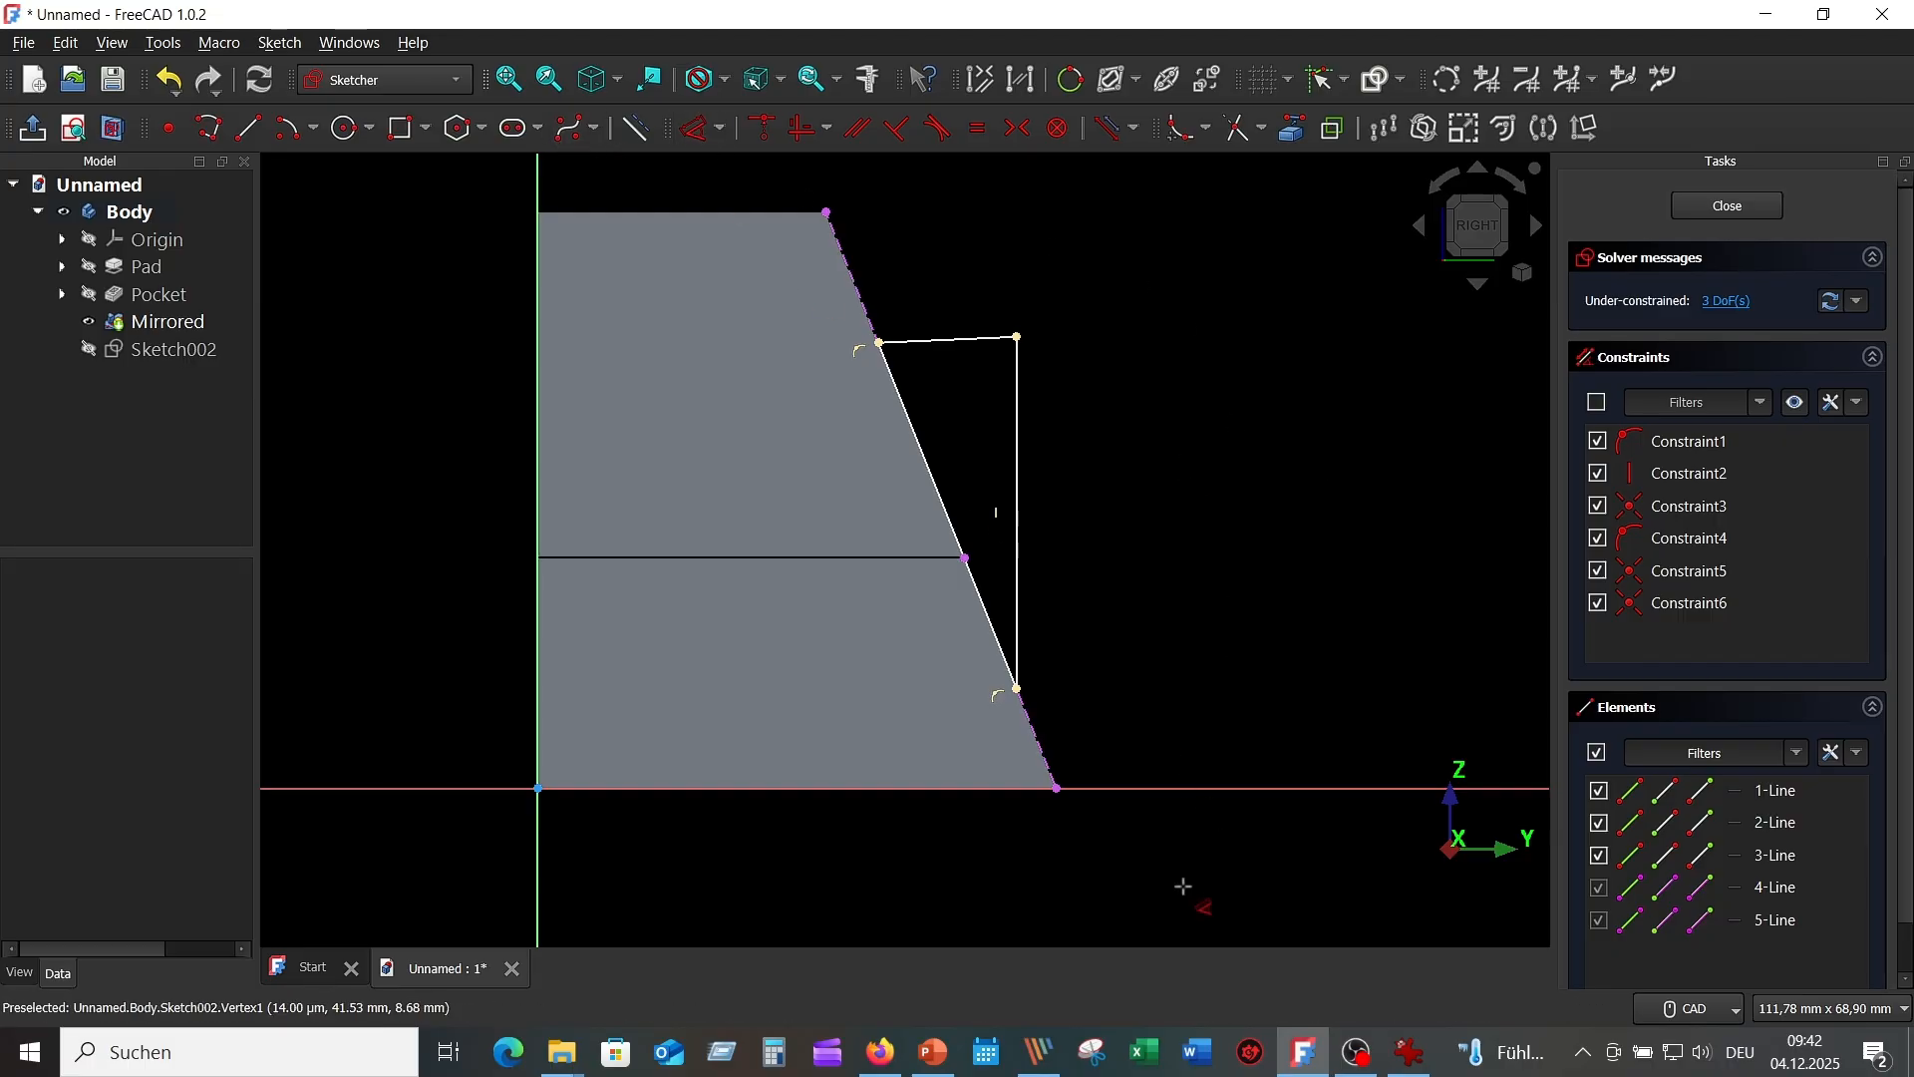
left_click(1180, 789)
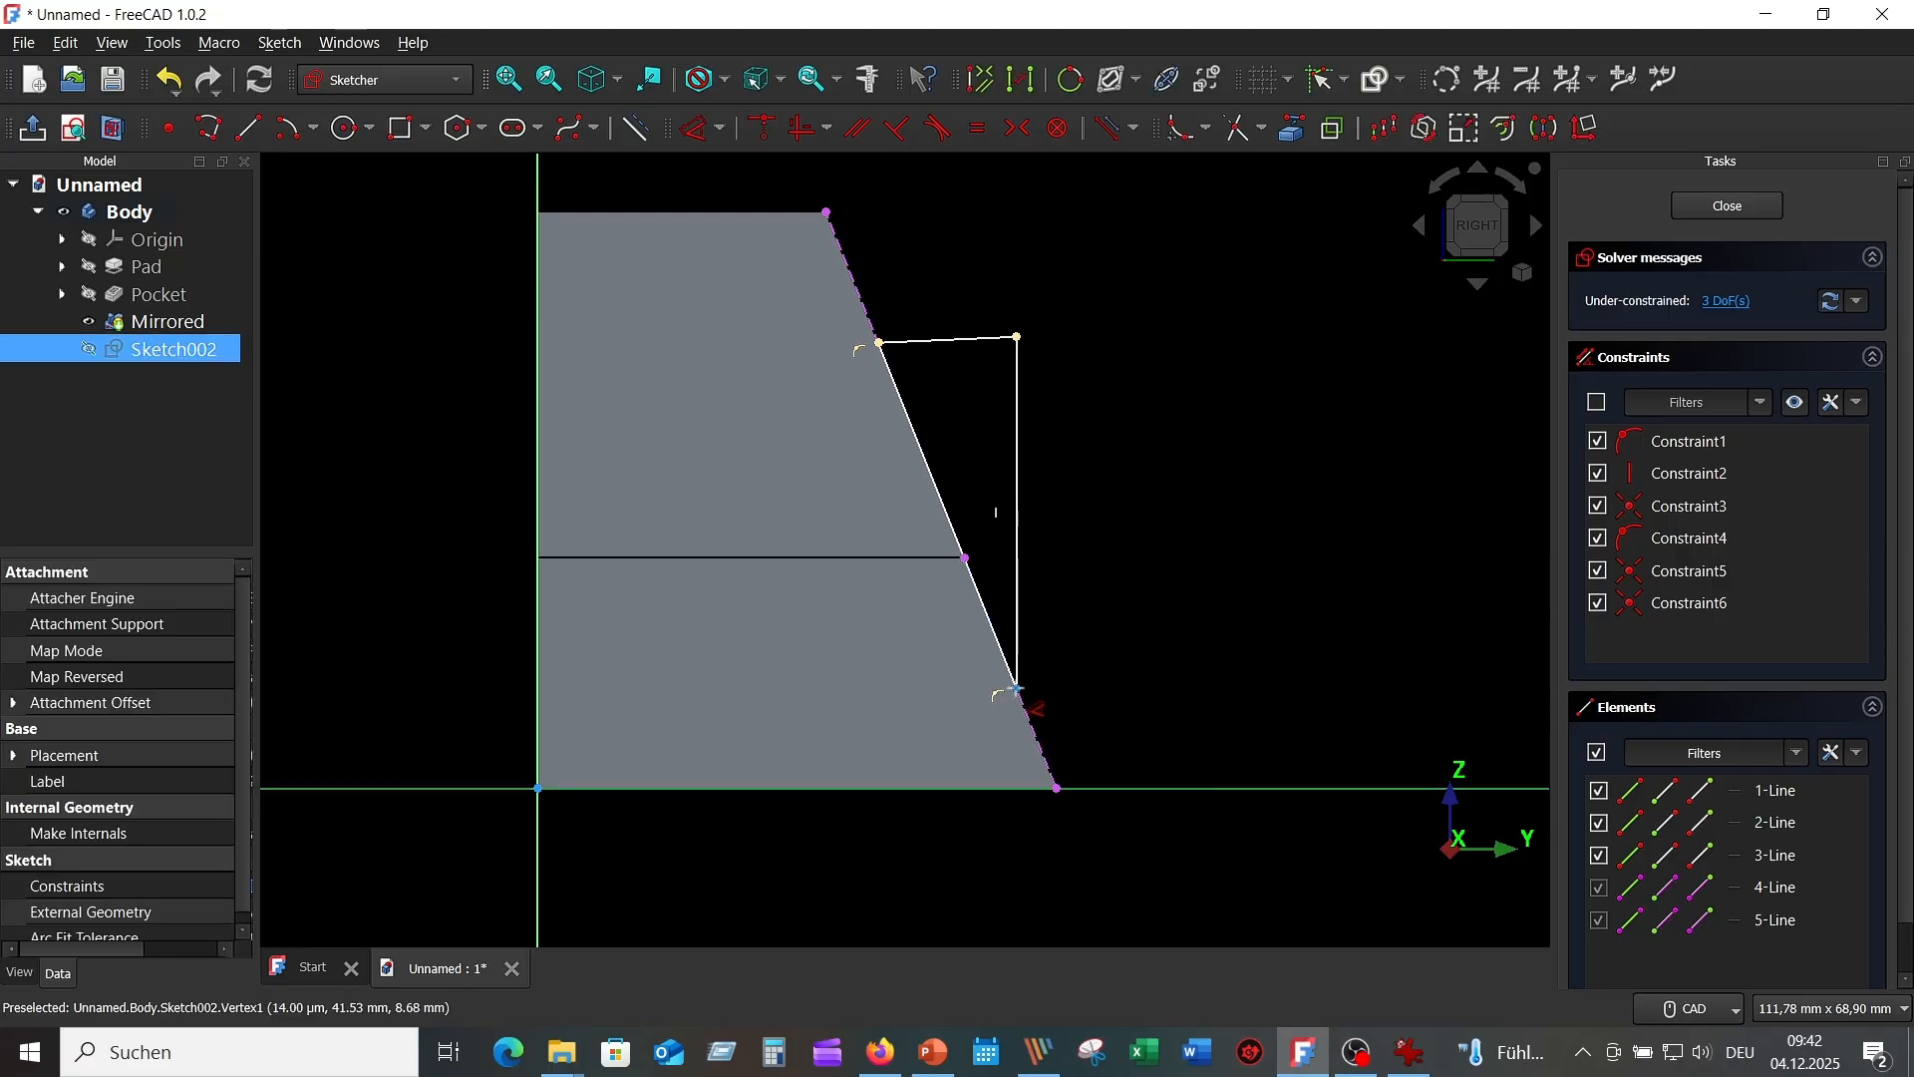
left_click(1016, 688)
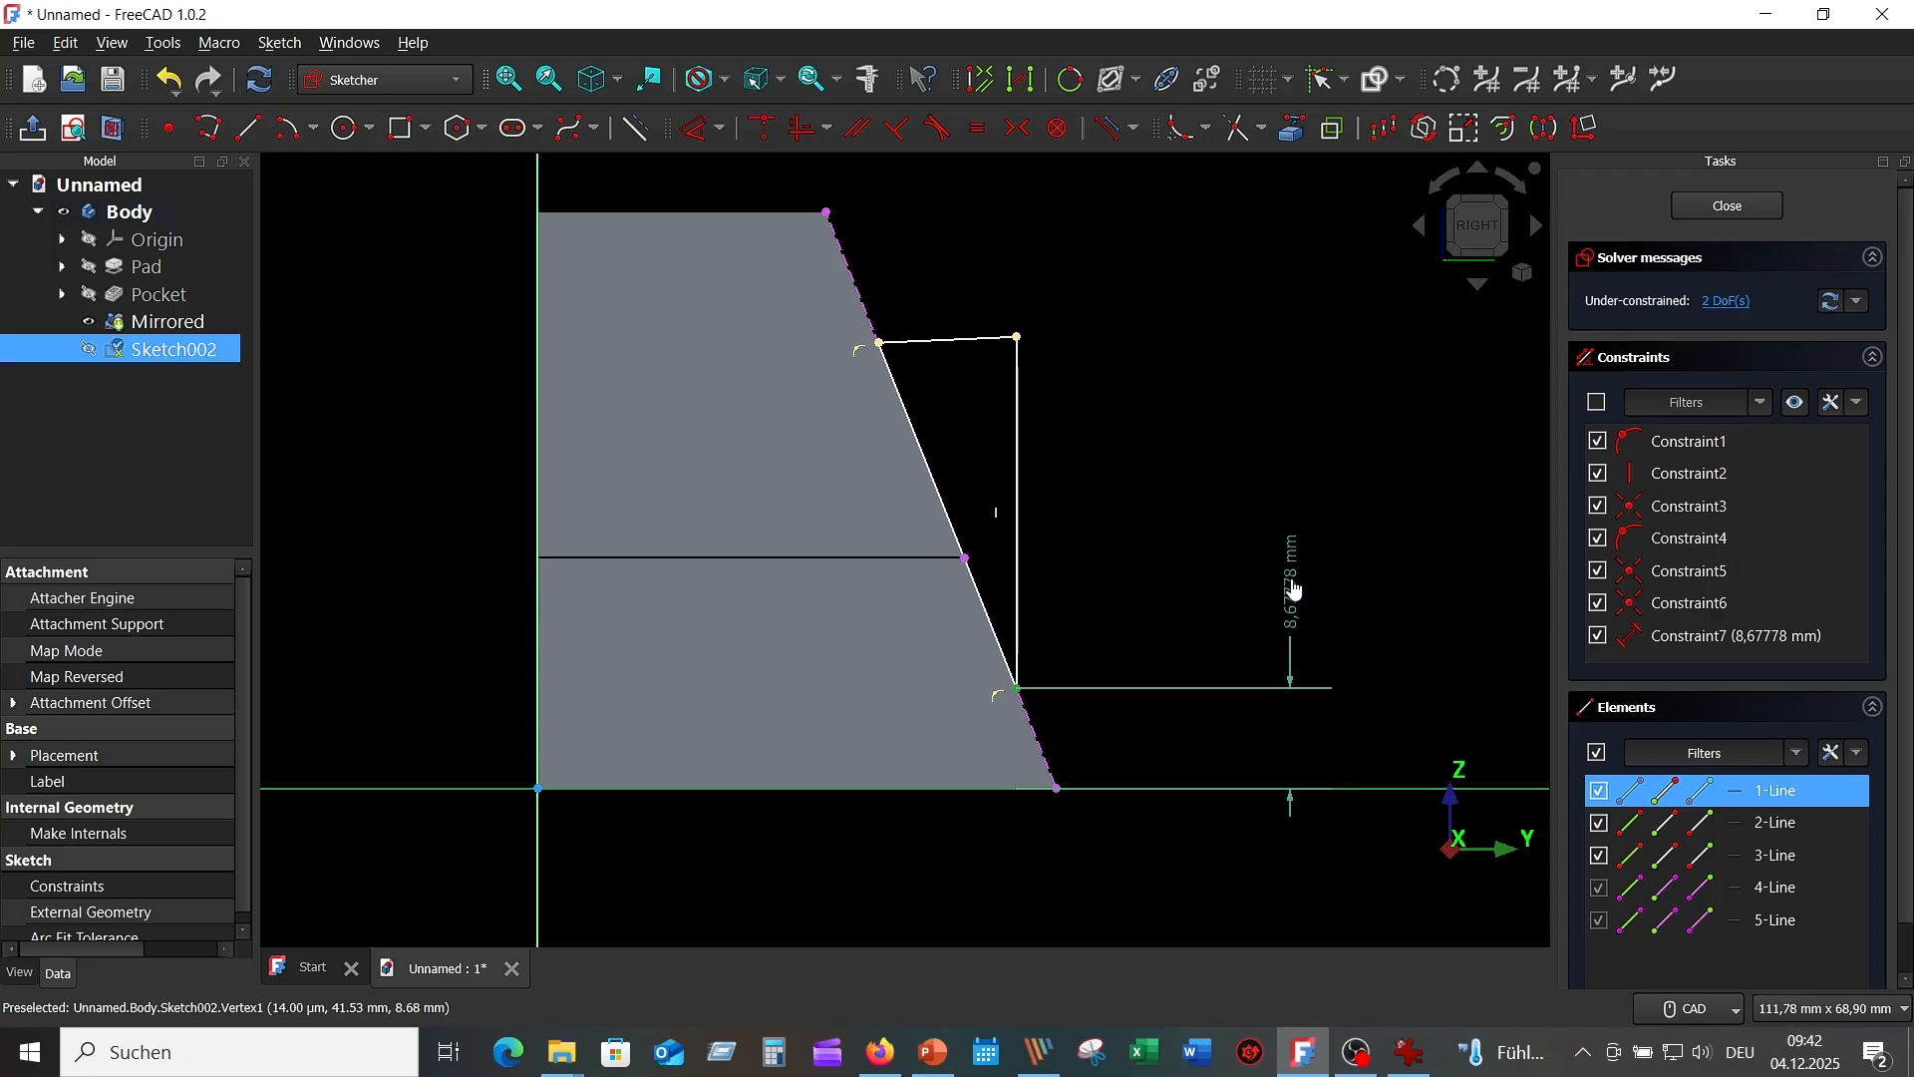
left_click(1296, 590)
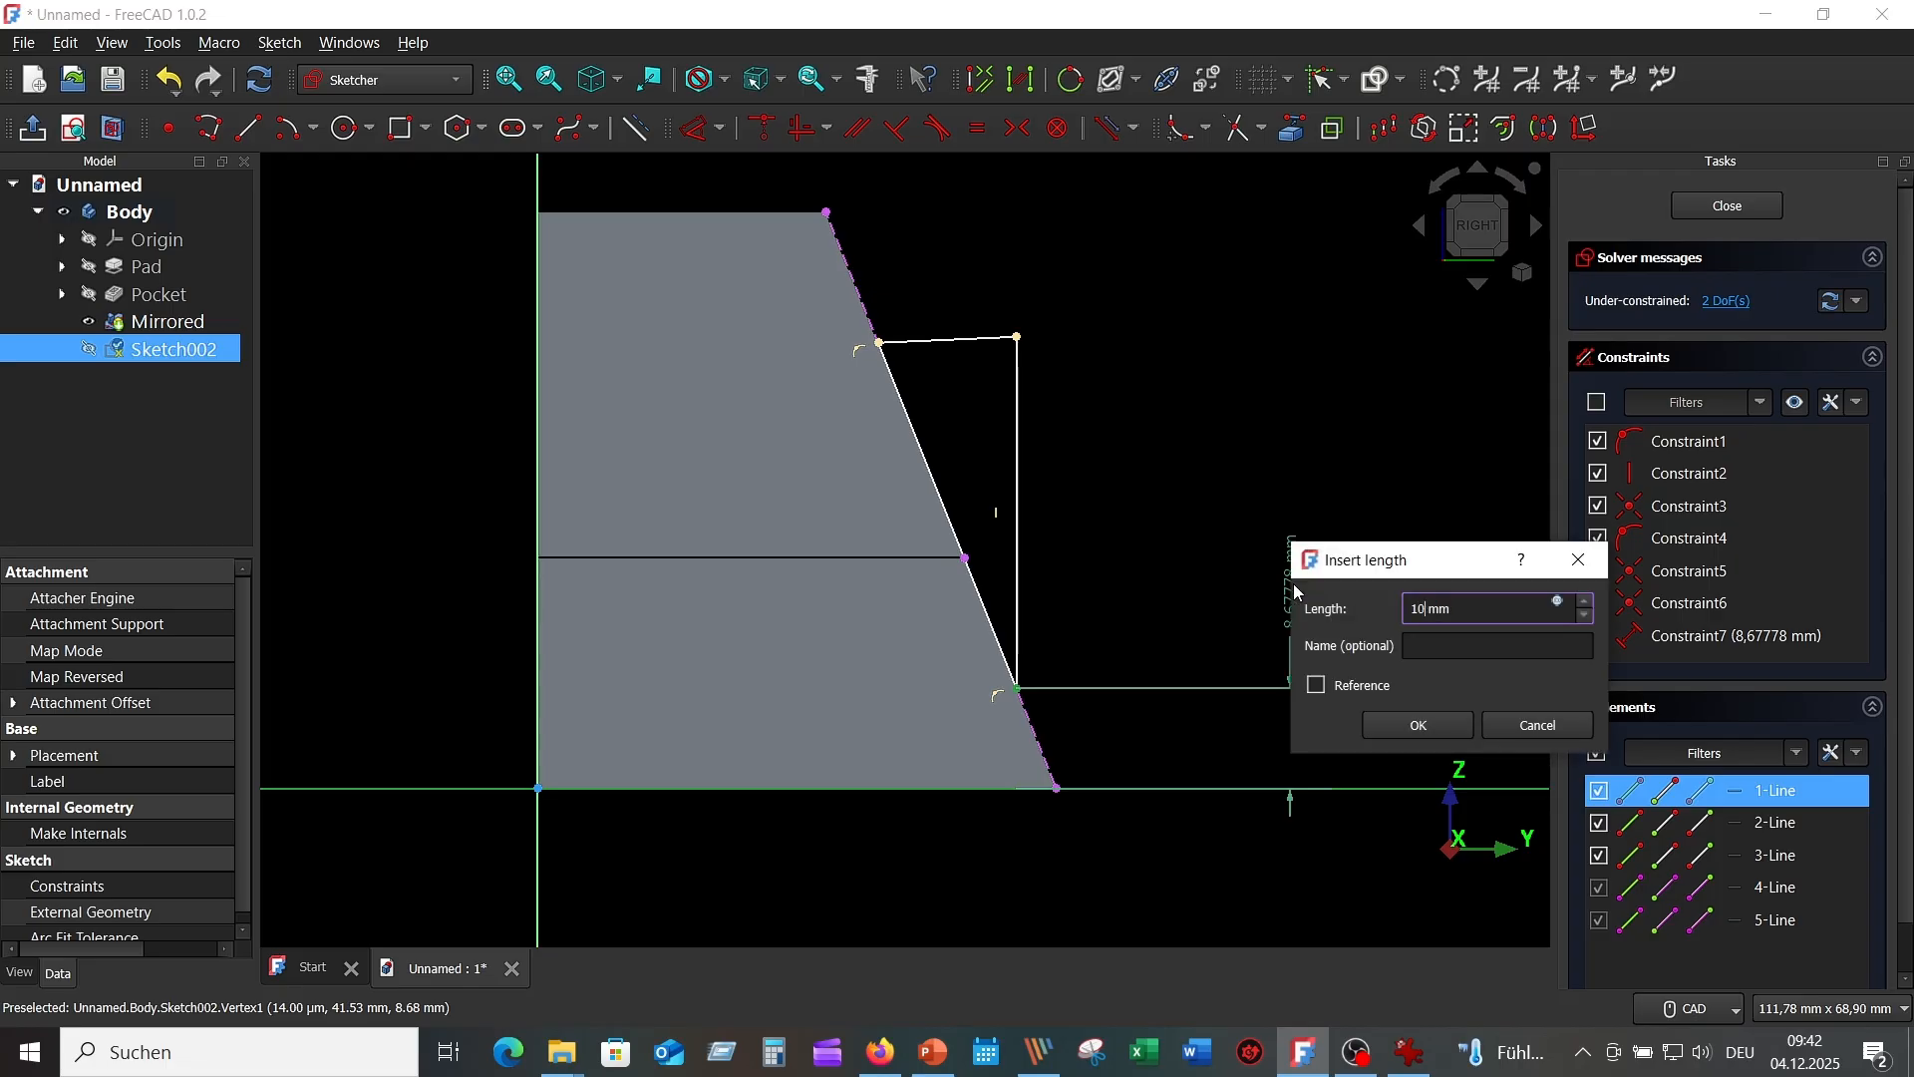
key("Return")
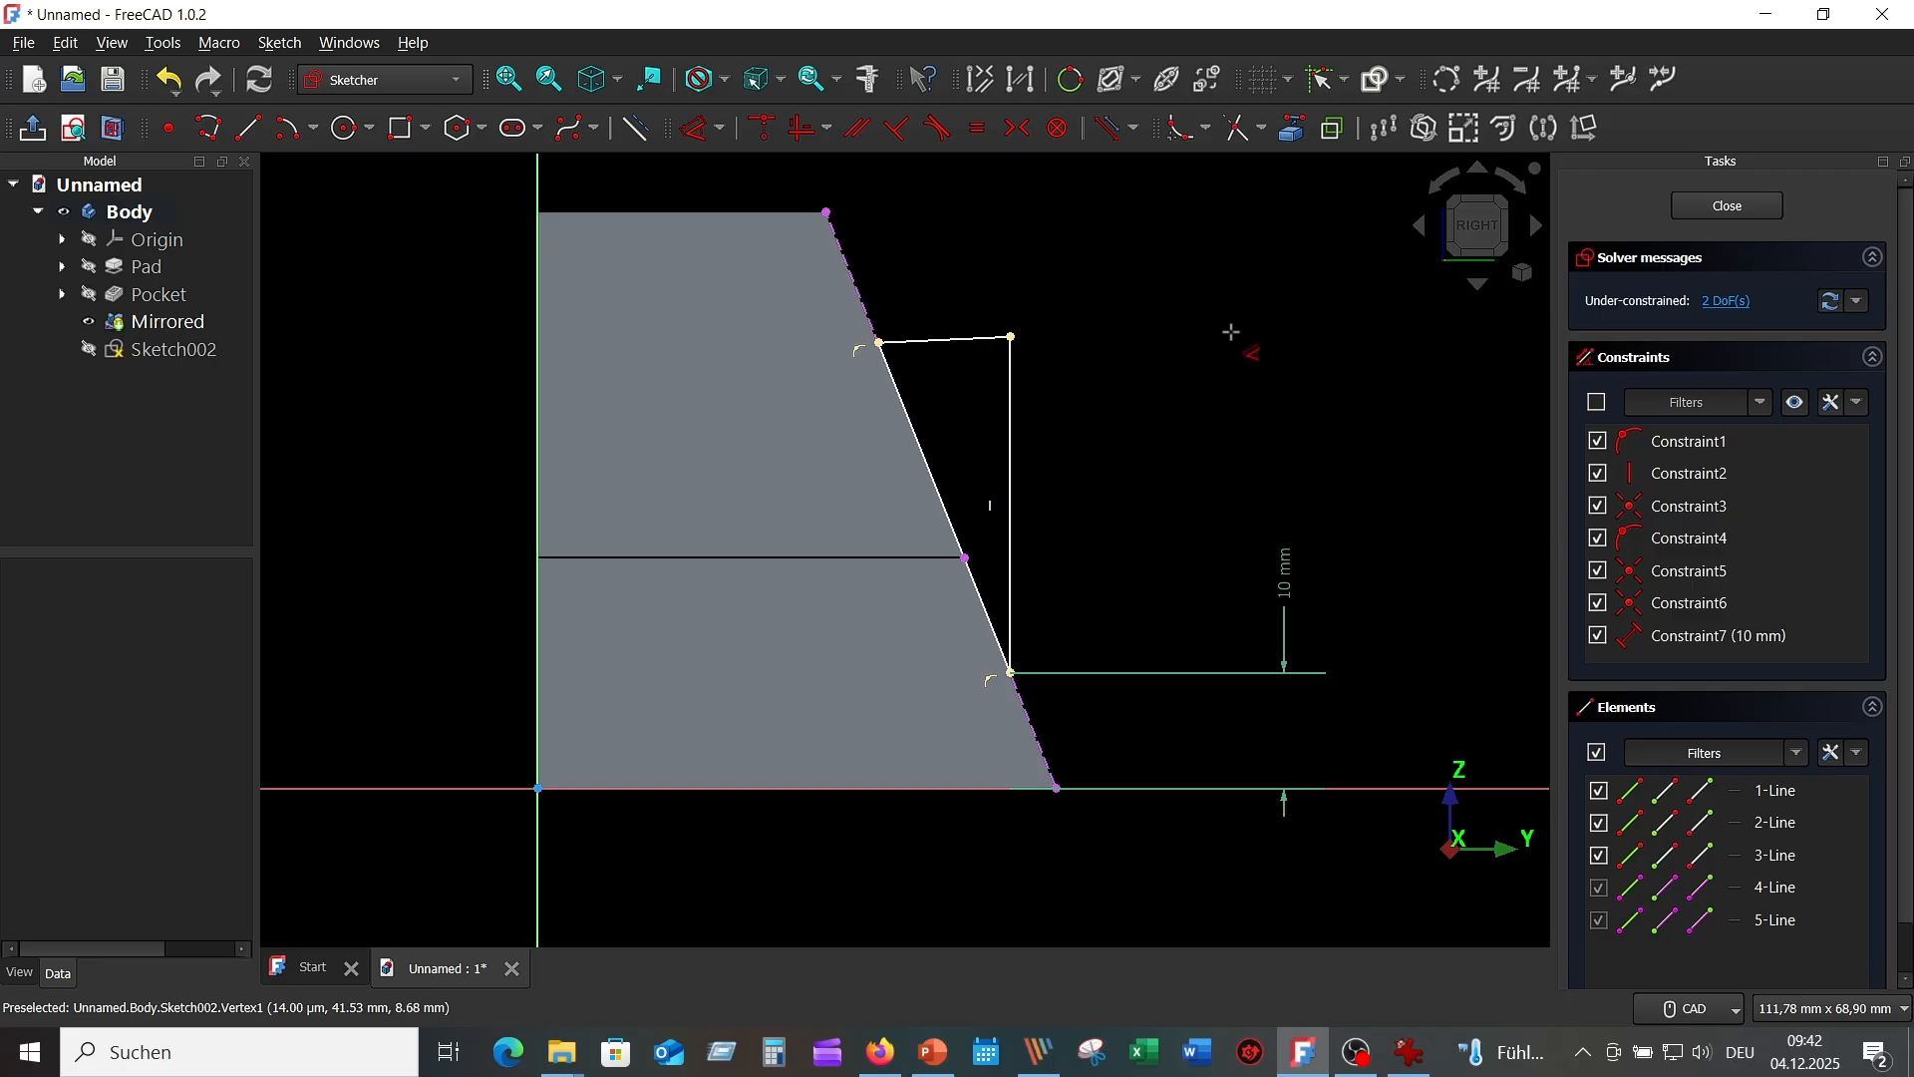
Set the vertical line to 35 mm, slide its endpoint up the slope, and make the top line horizontal.
left_click(1011, 411)
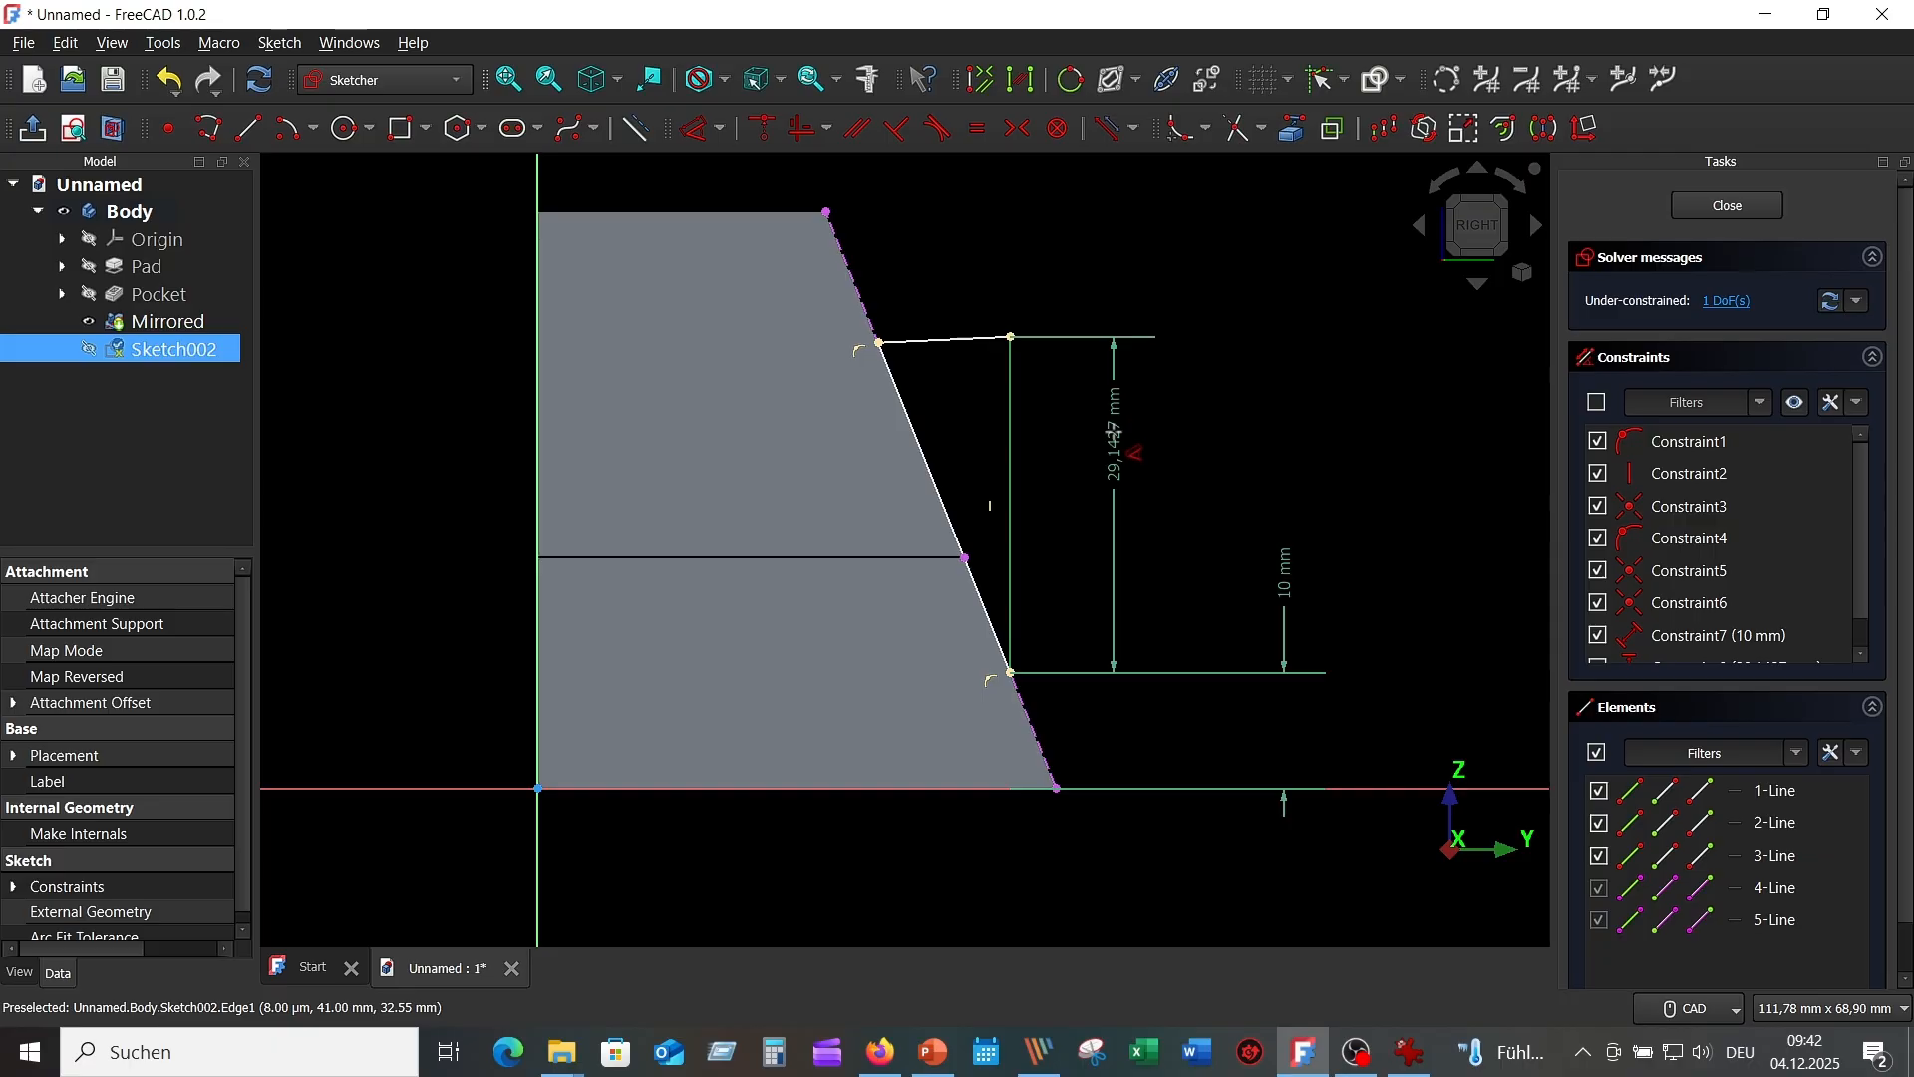
left_click(1114, 451)
type("35")
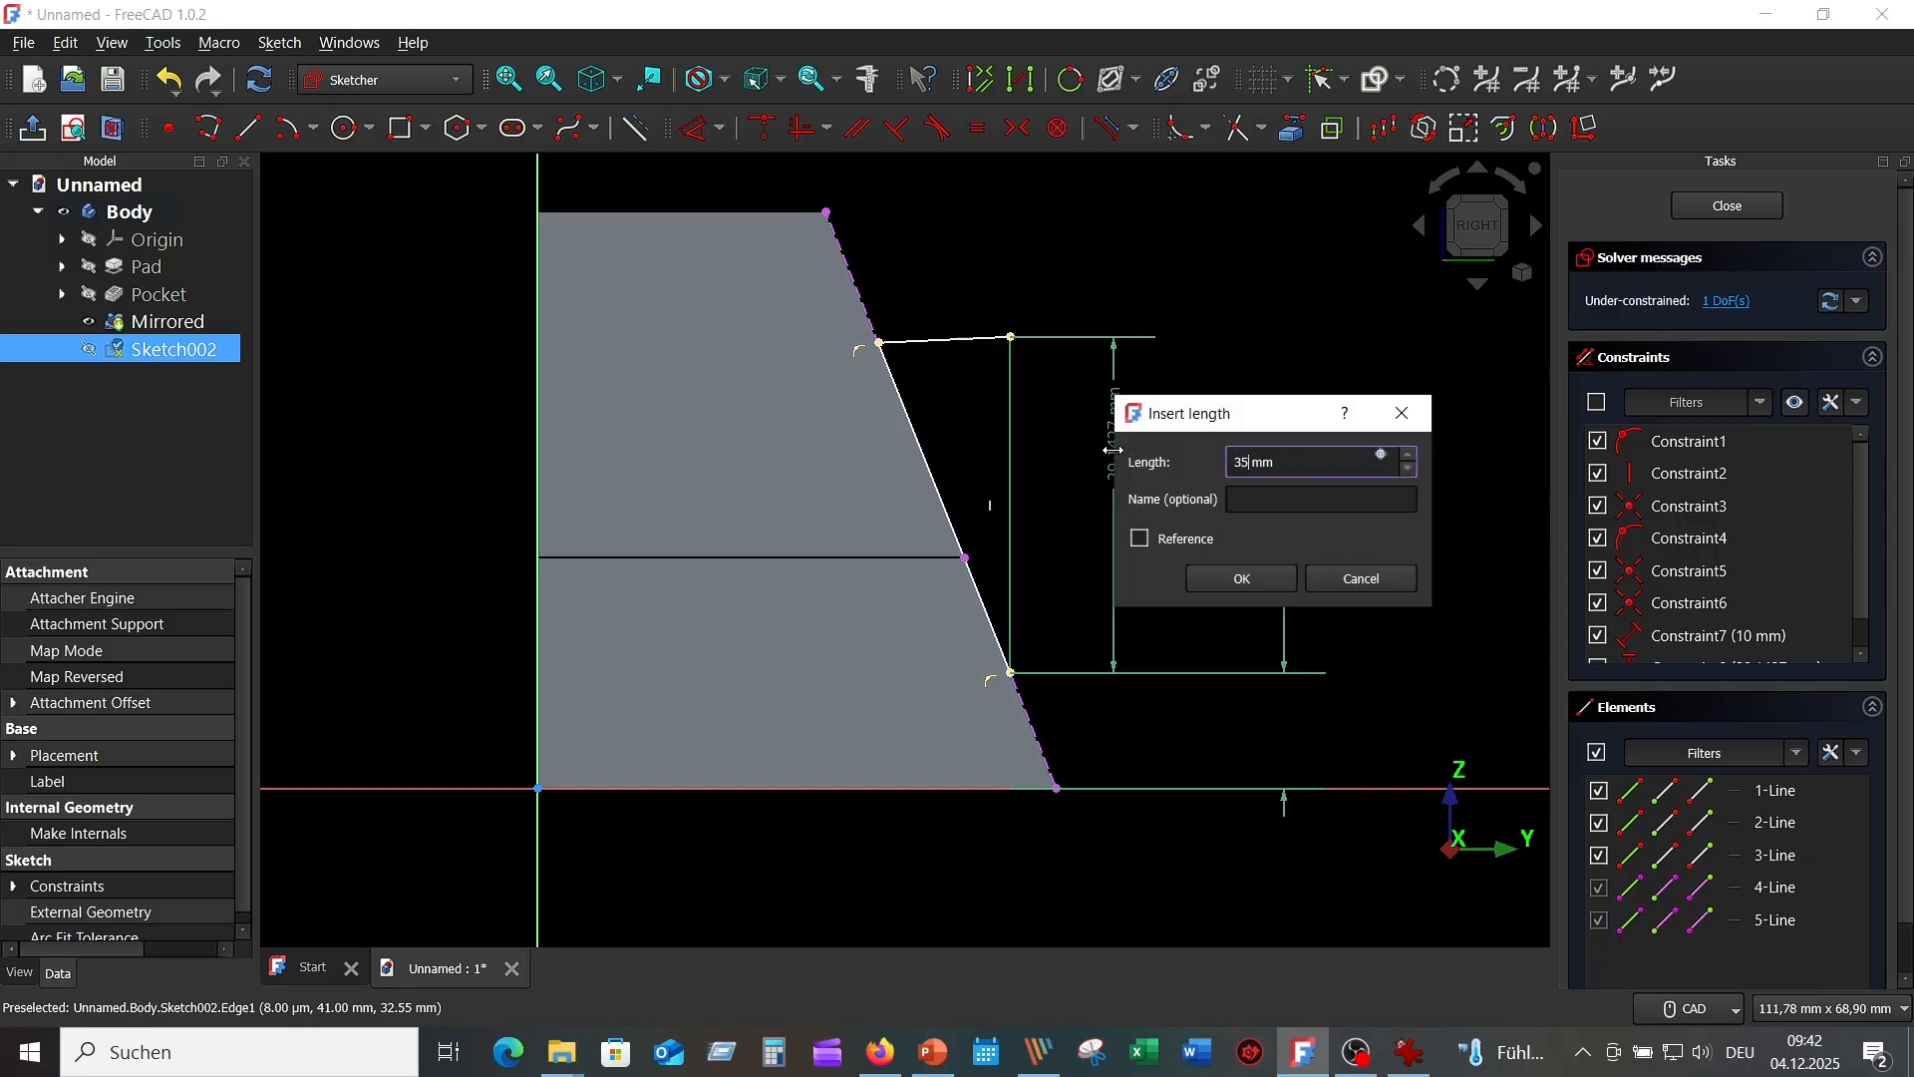
key("Return")
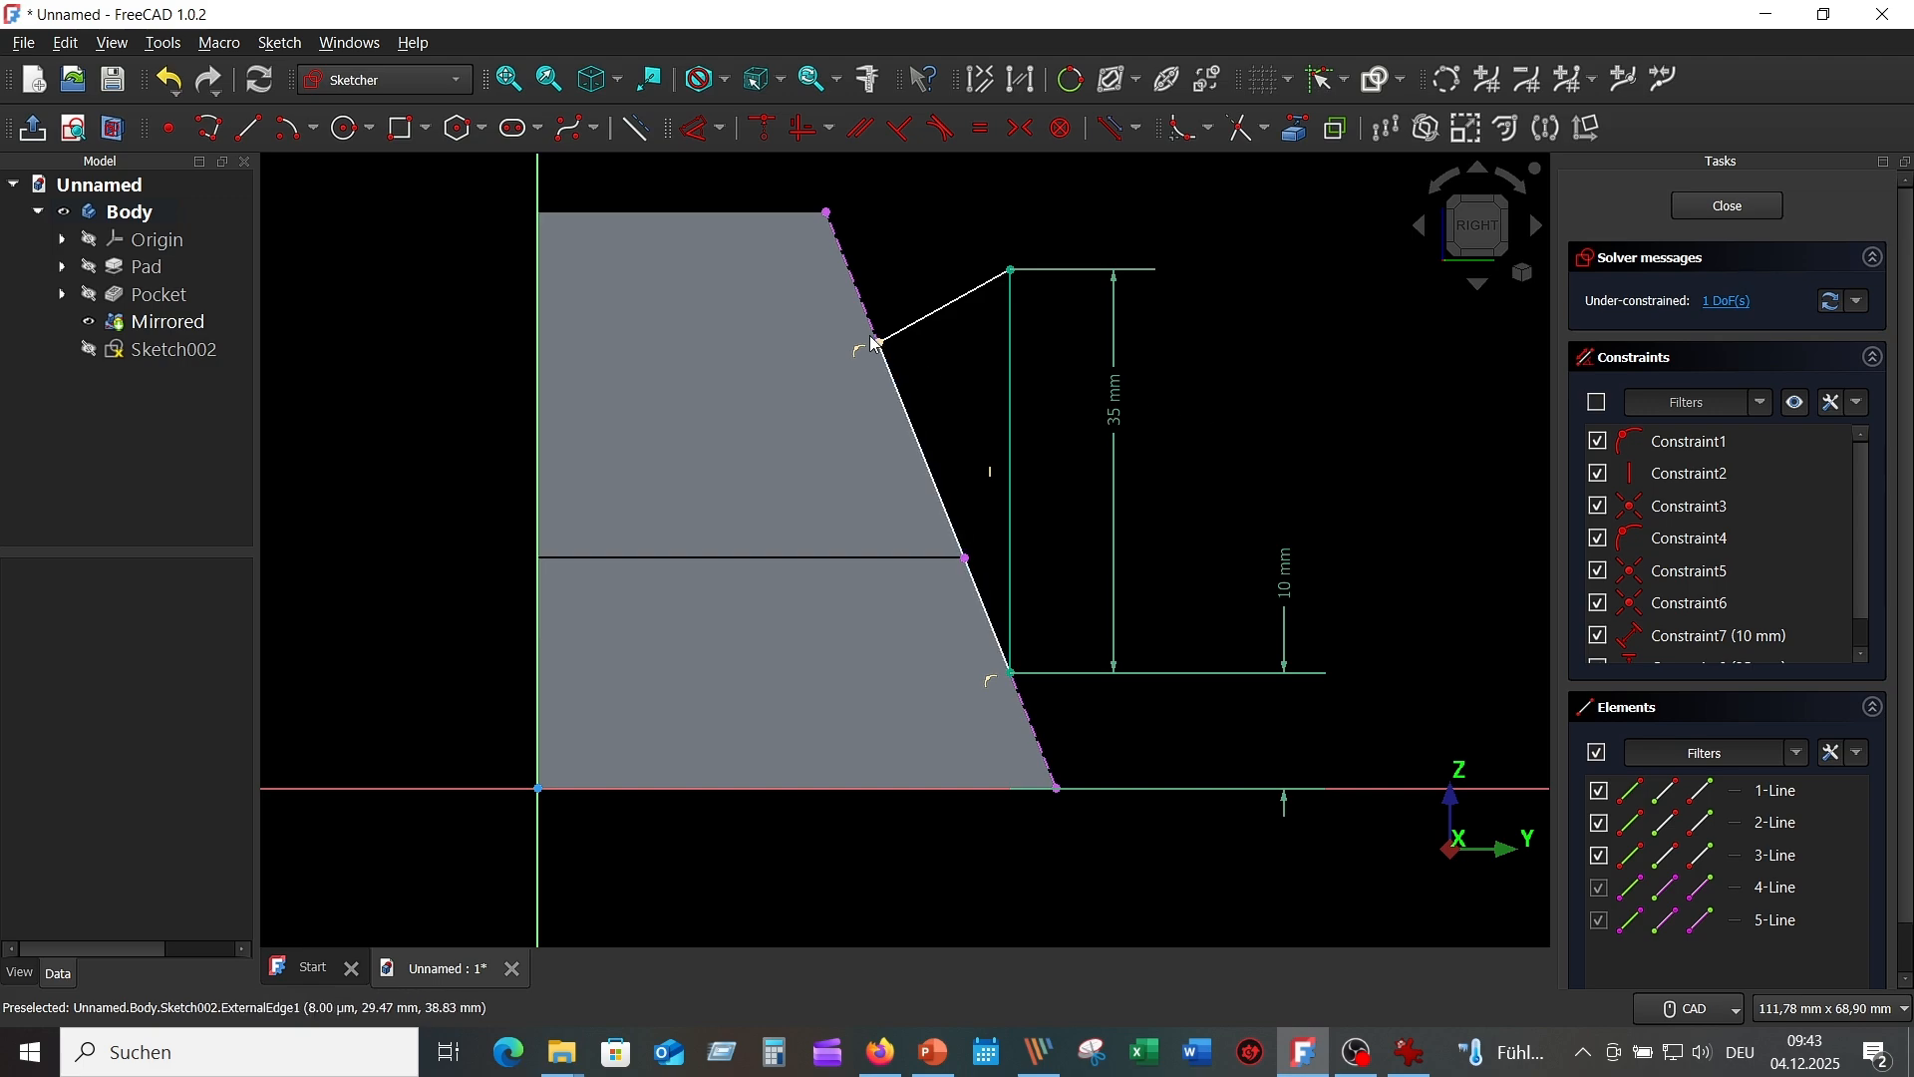
mouse_move(884, 346)
left_mouse_down()
mouse_move(883, 307)
mouse_move(914, 291)
left_mouse_up()
left_click(919, 284)
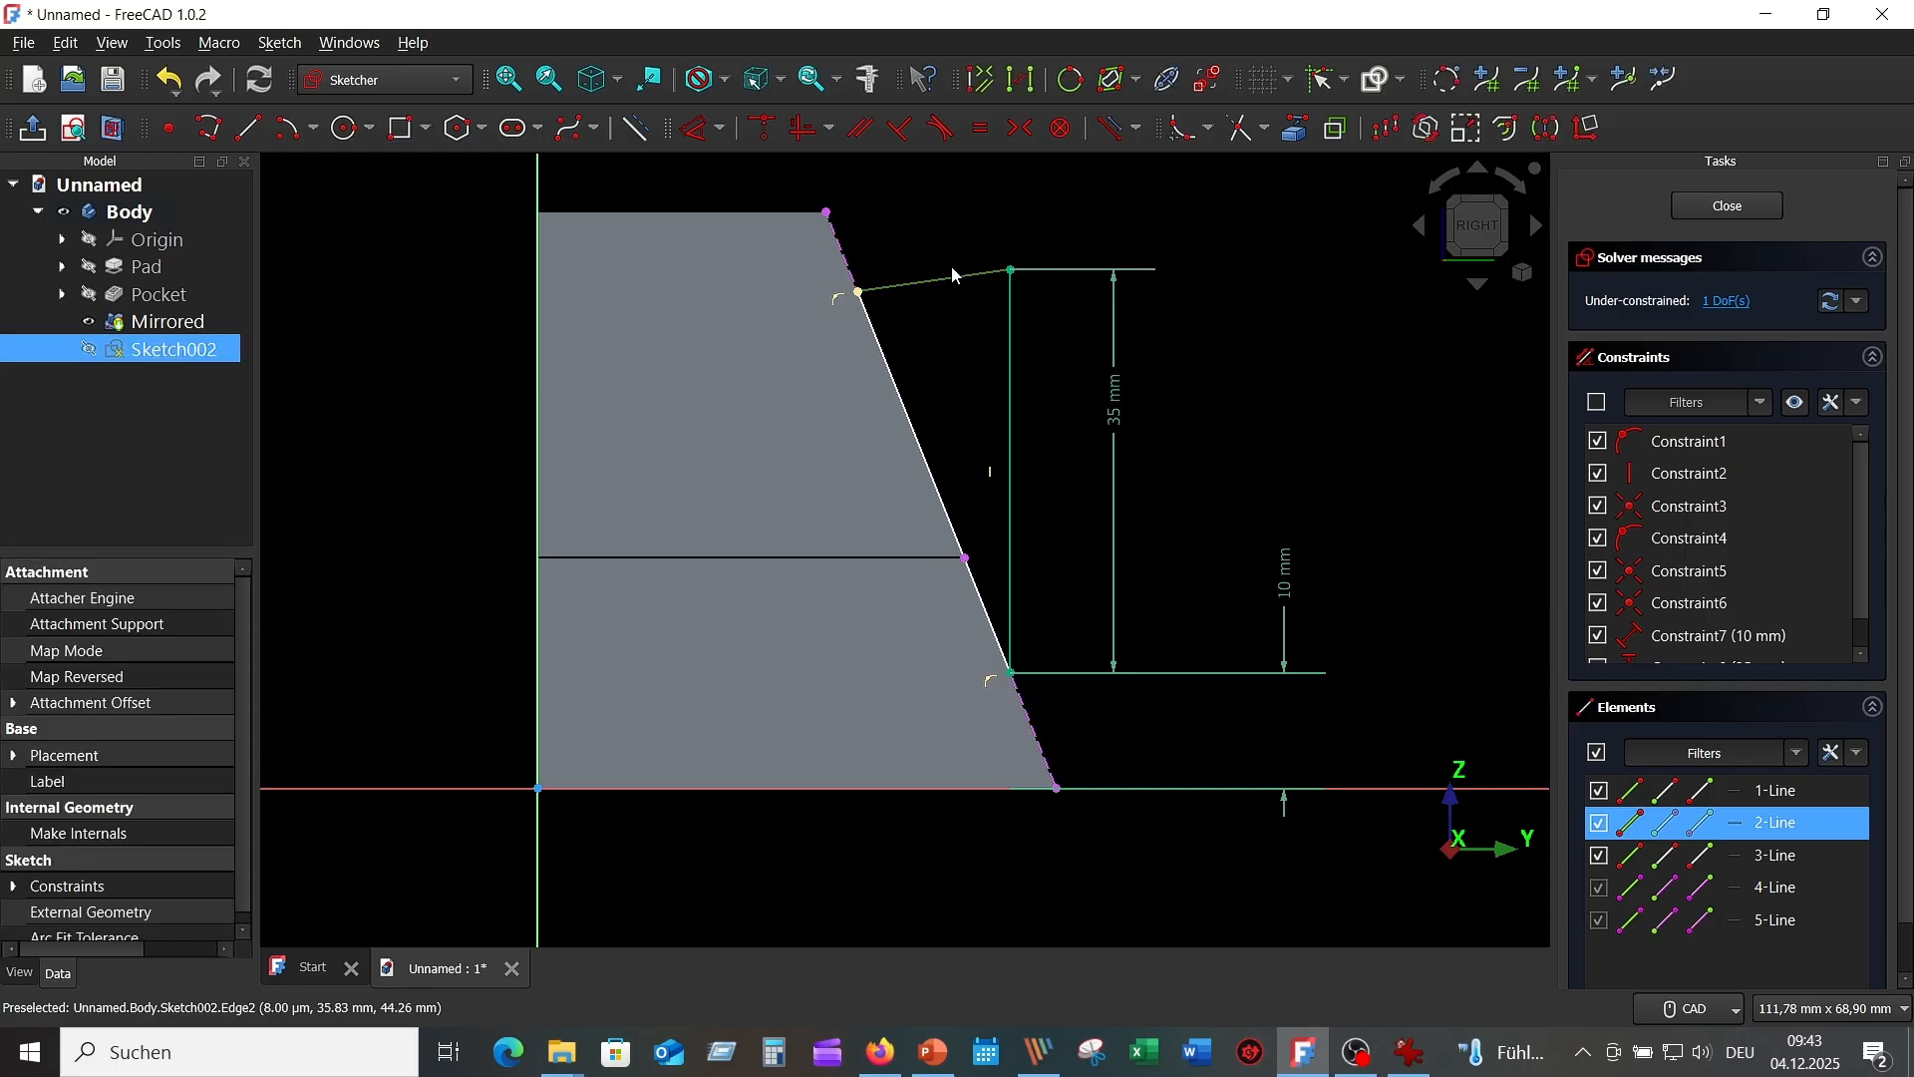
left_click(811, 130)
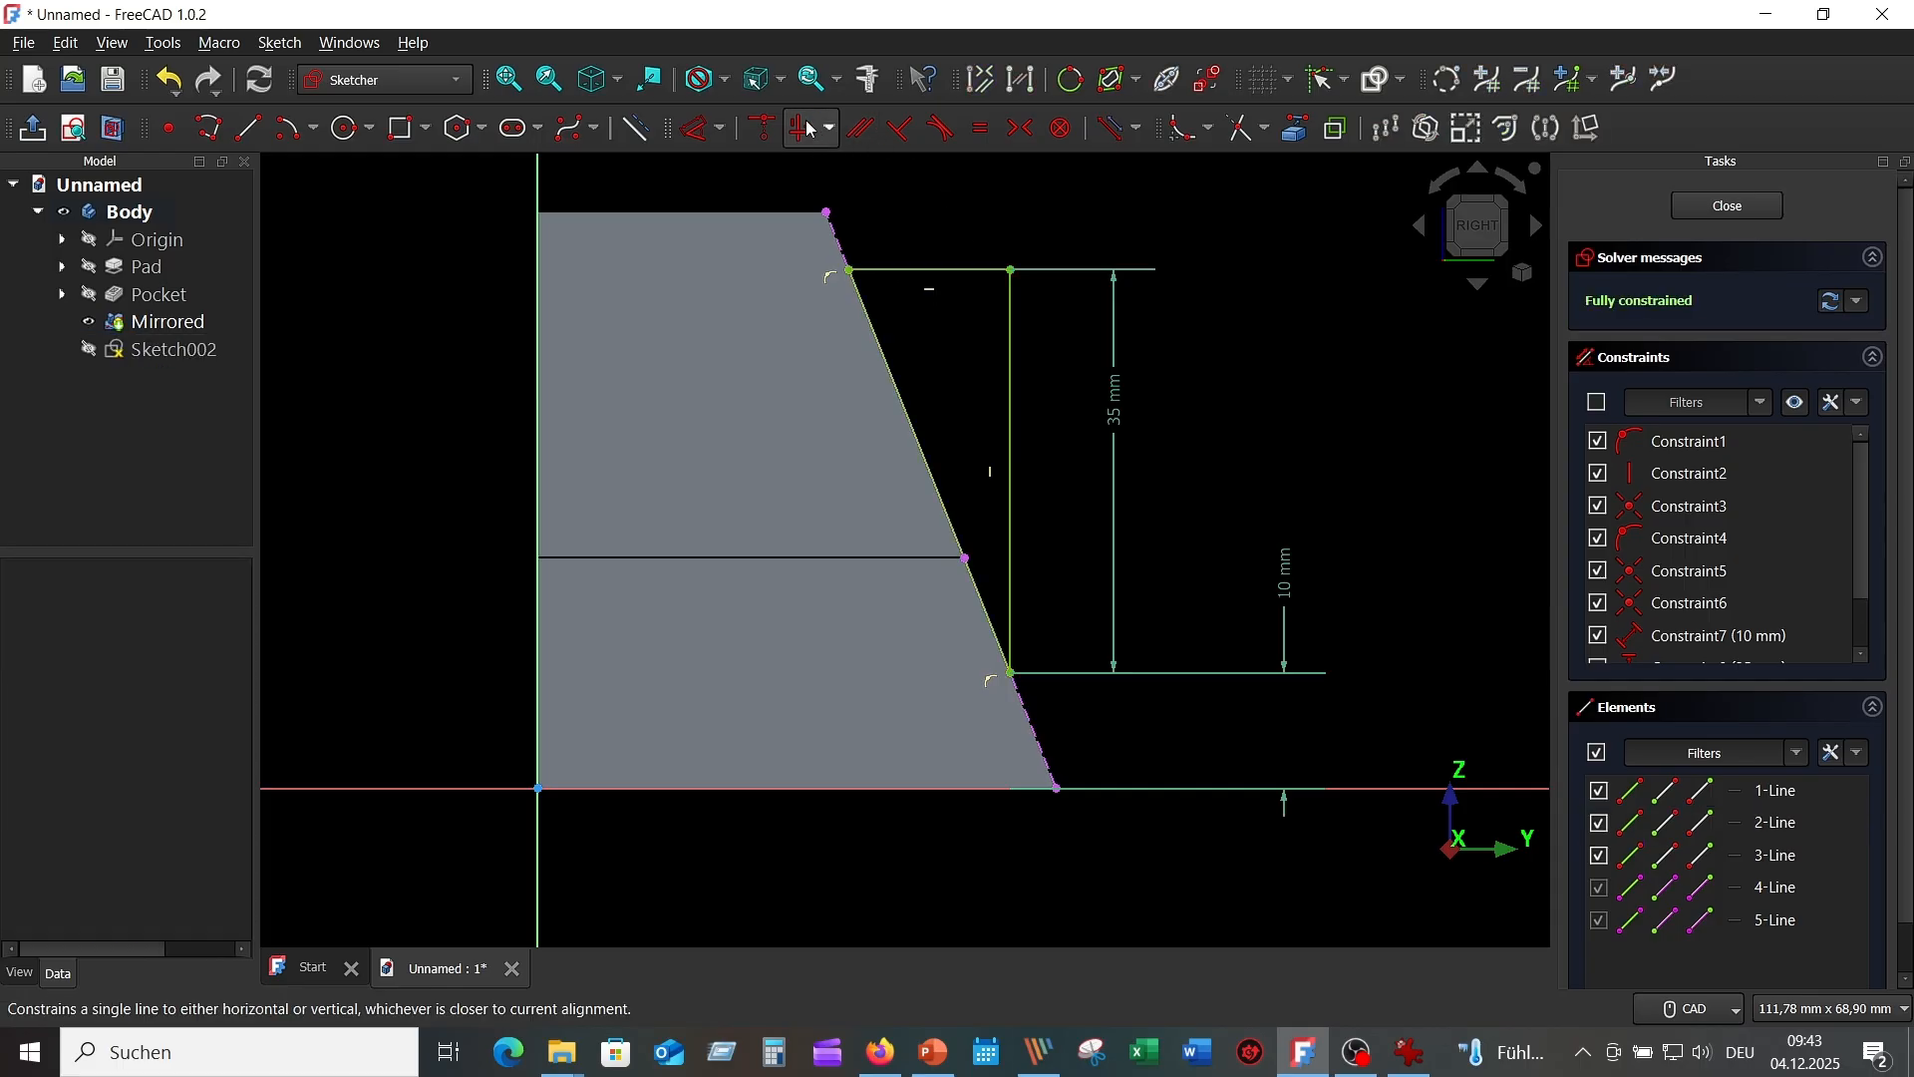
scroll(1390, 414, "down", 1)
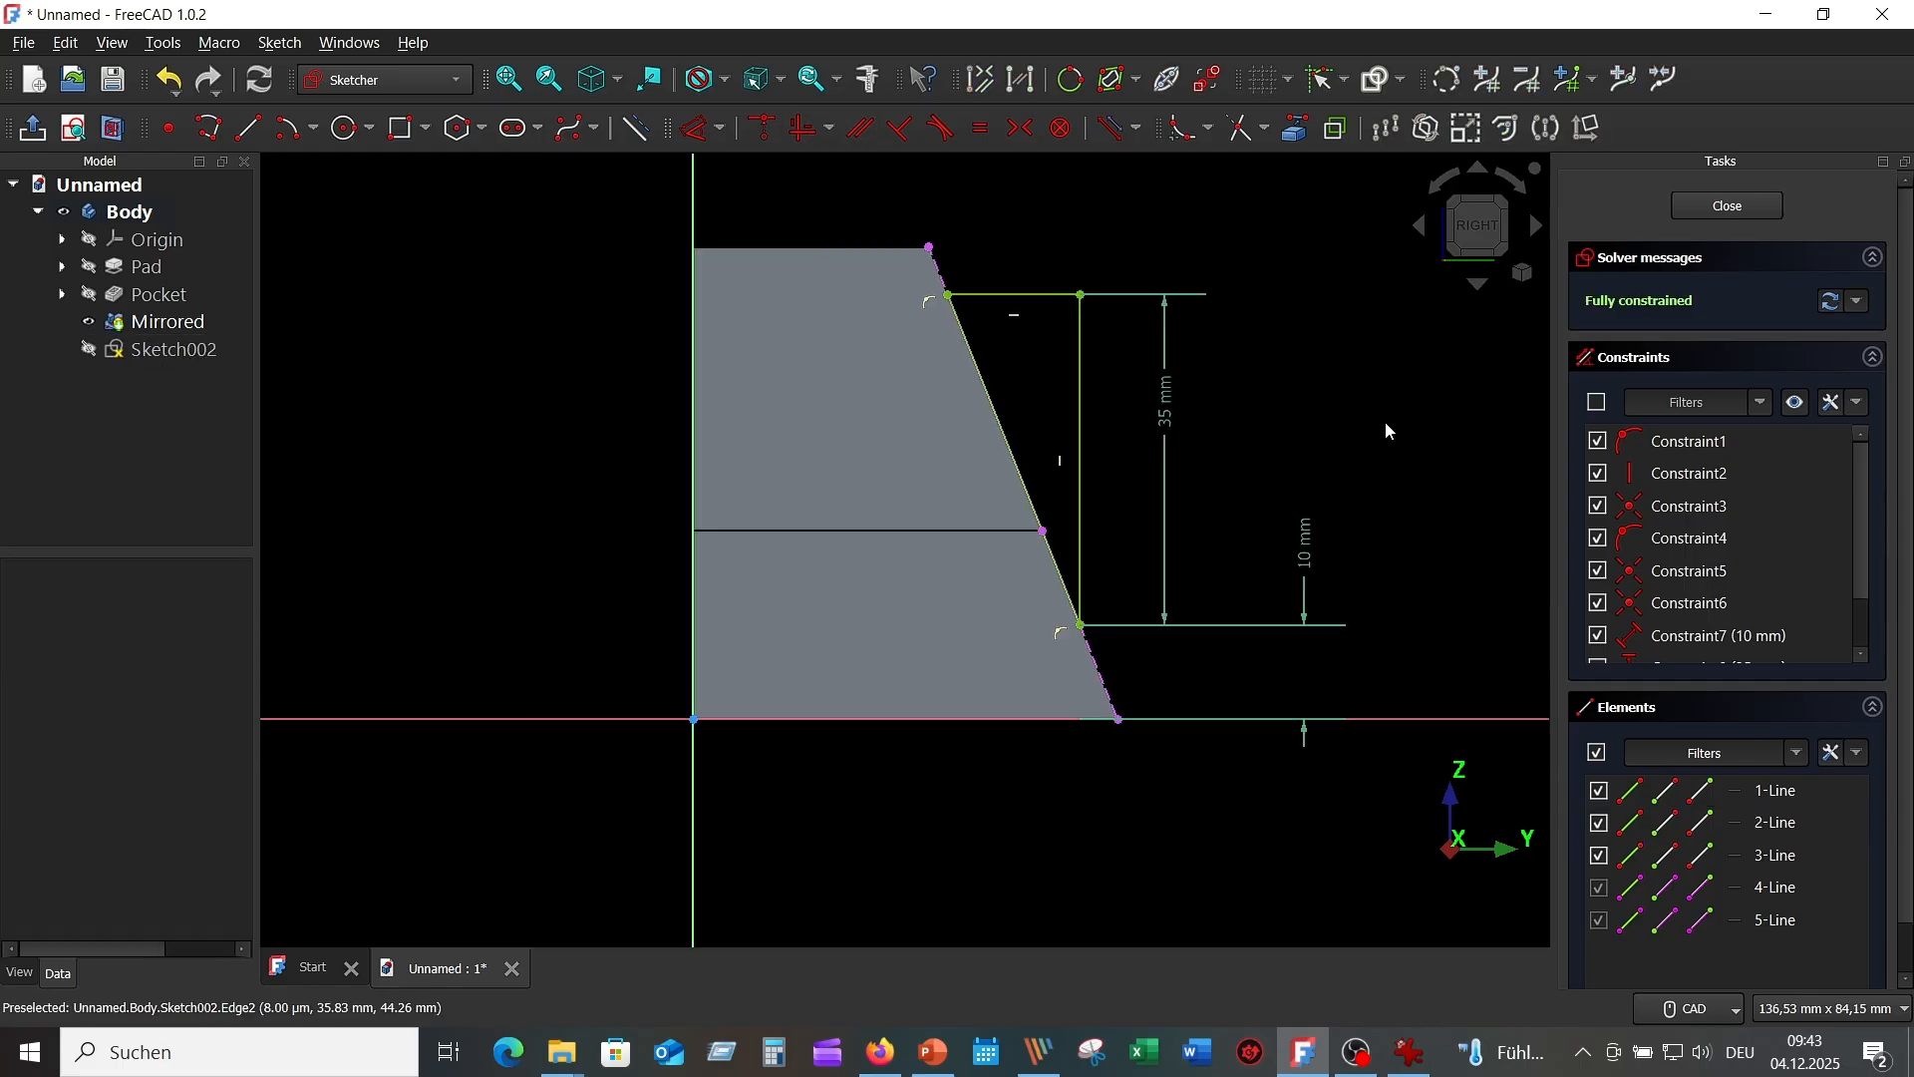
scroll(1390, 431, "down", 1)
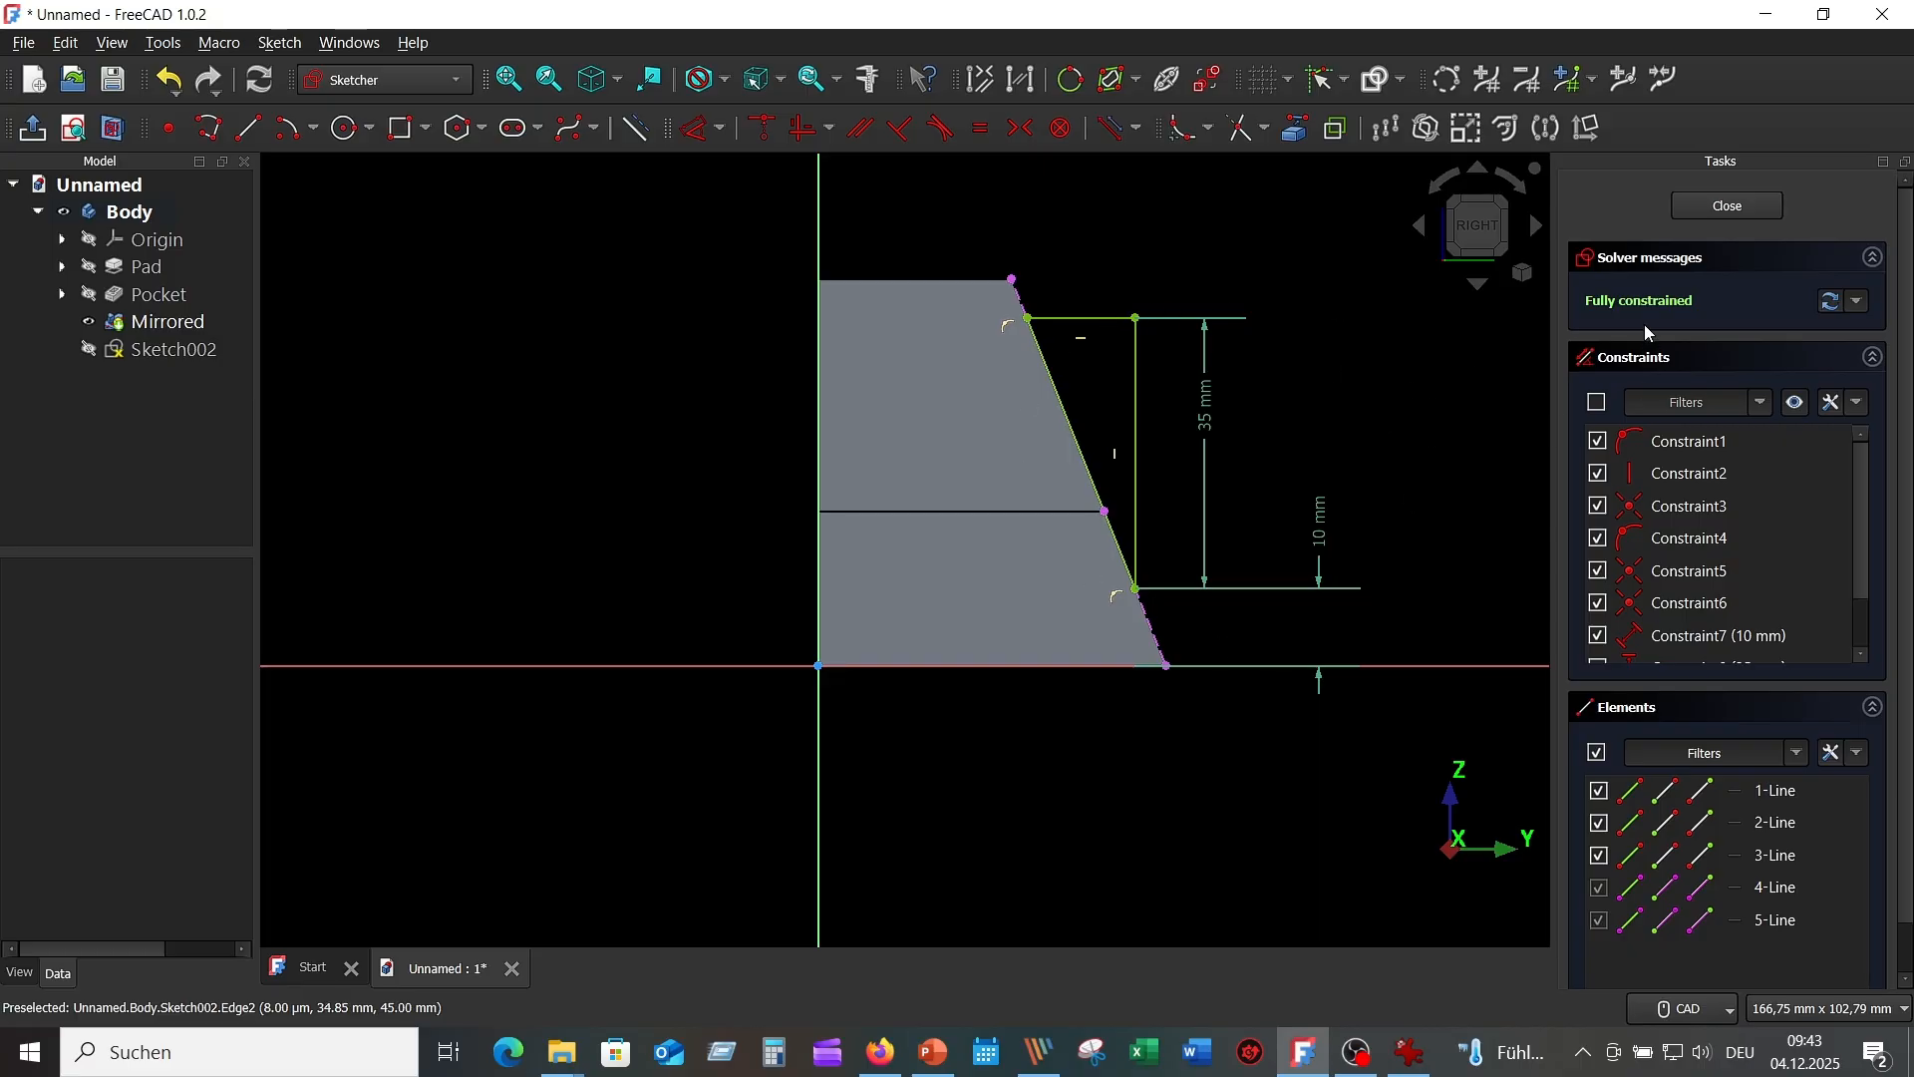
Close the rib sketch and pad it symmetric to plane, 18 mm long, as Pad001.
left_click(1737, 206)
mouse_move(1229, 351)
middle_mouse_down()
mouse_move(1216, 364)
mouse_move(1240, 357)
middle_mouse_up()
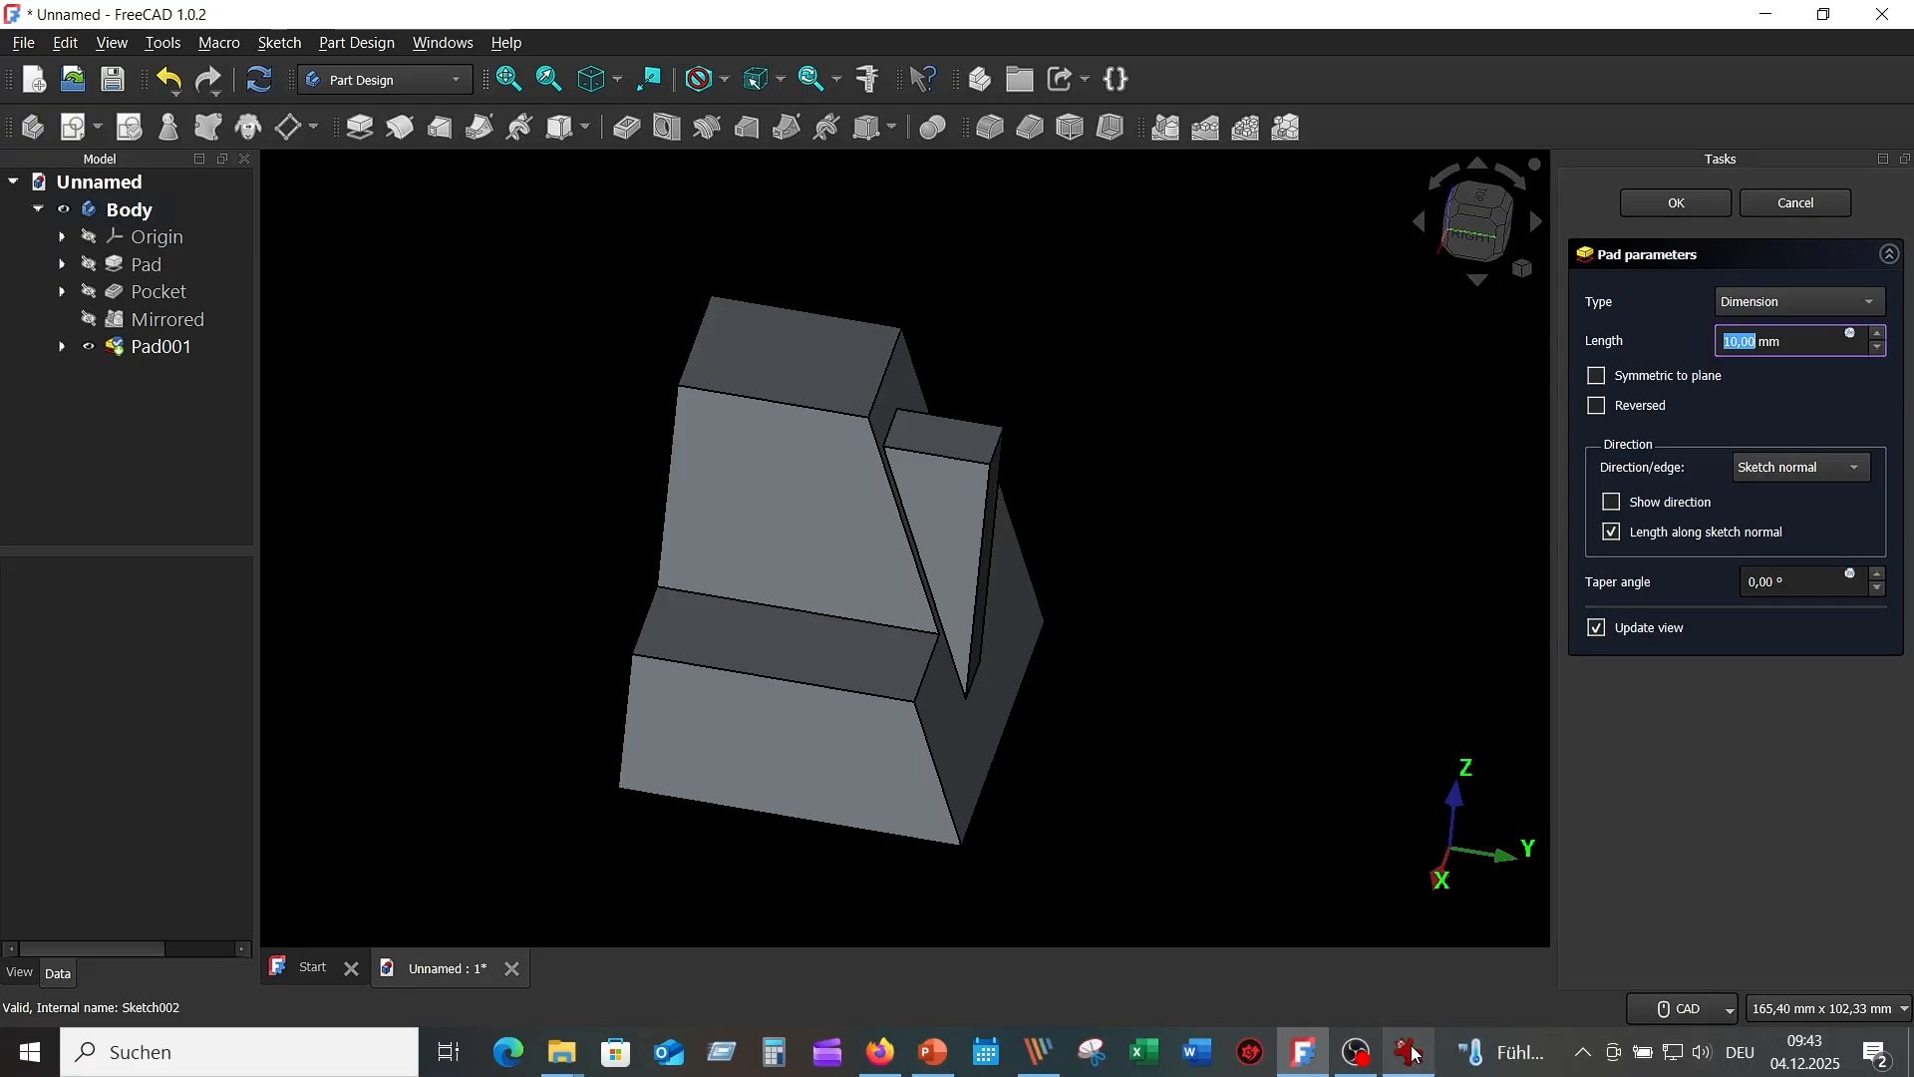
mouse_move(1414, 1054)
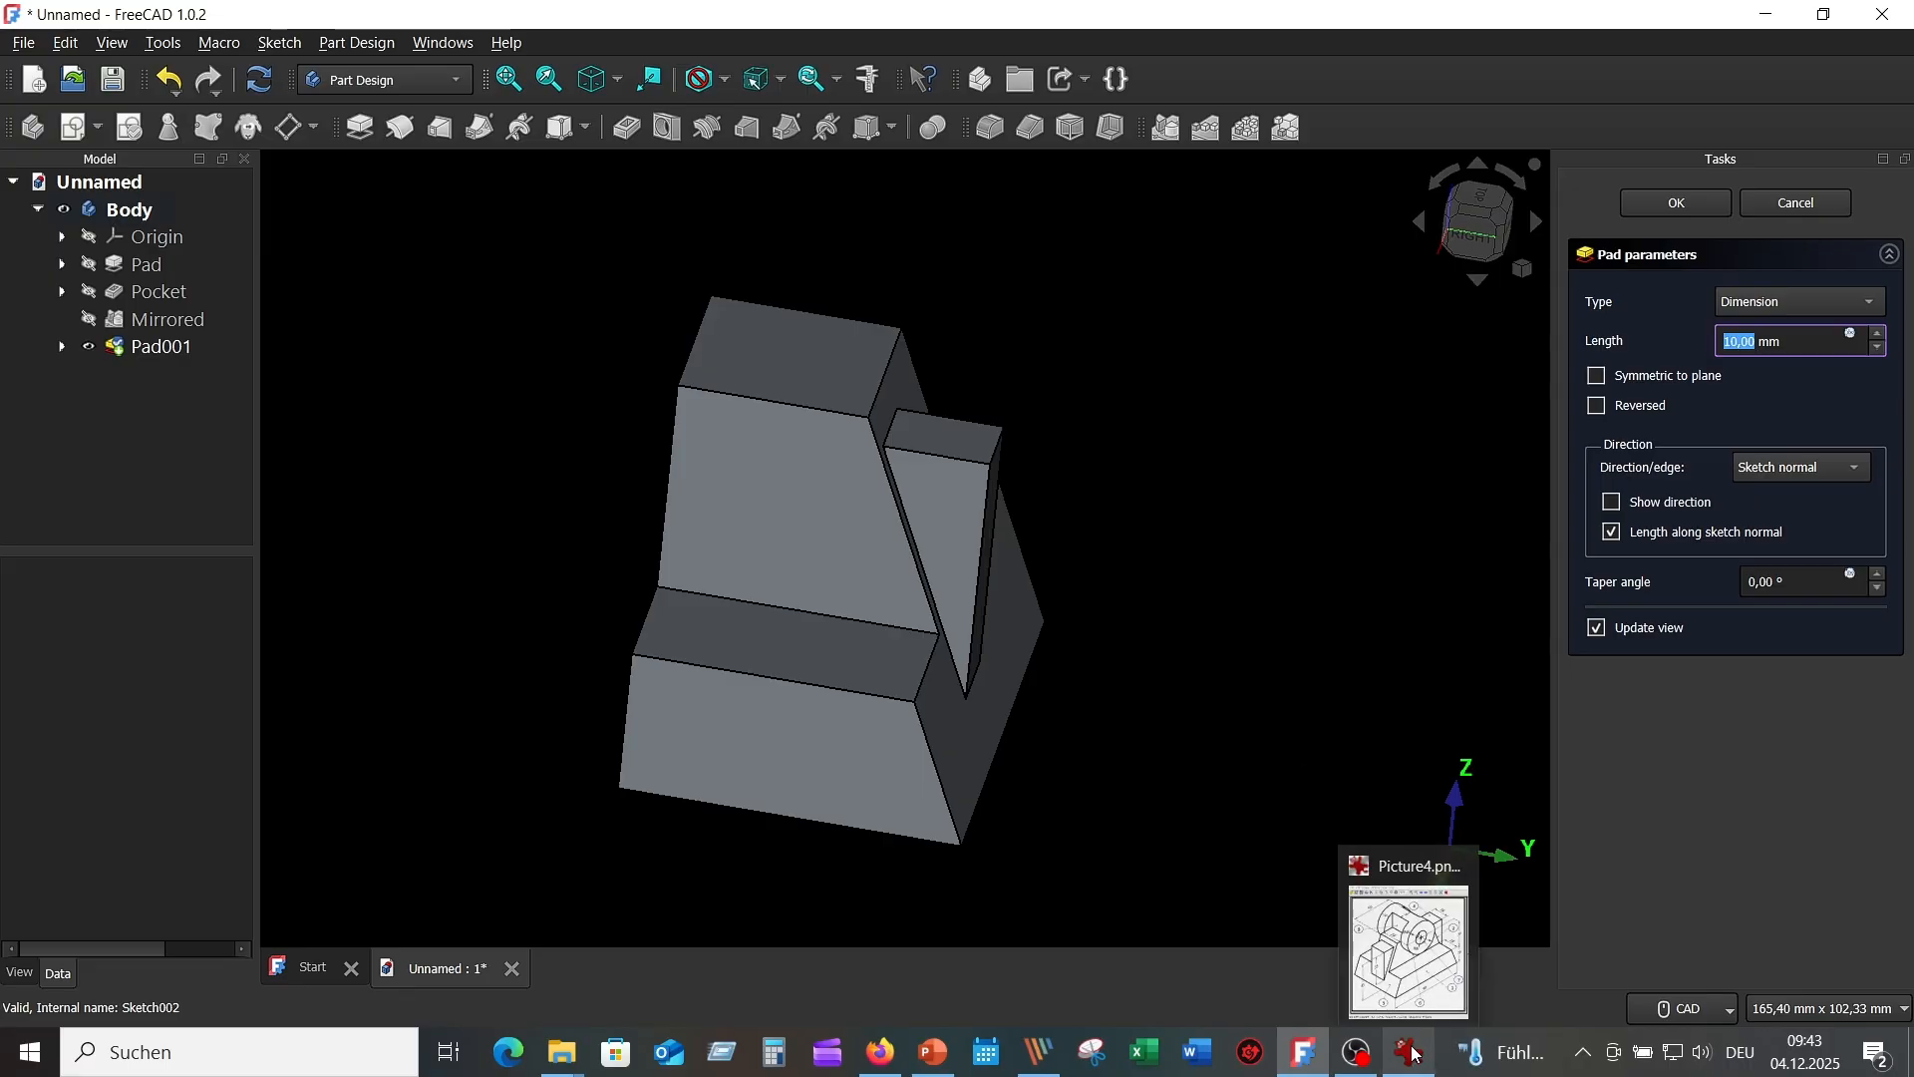
left_click(1598, 376)
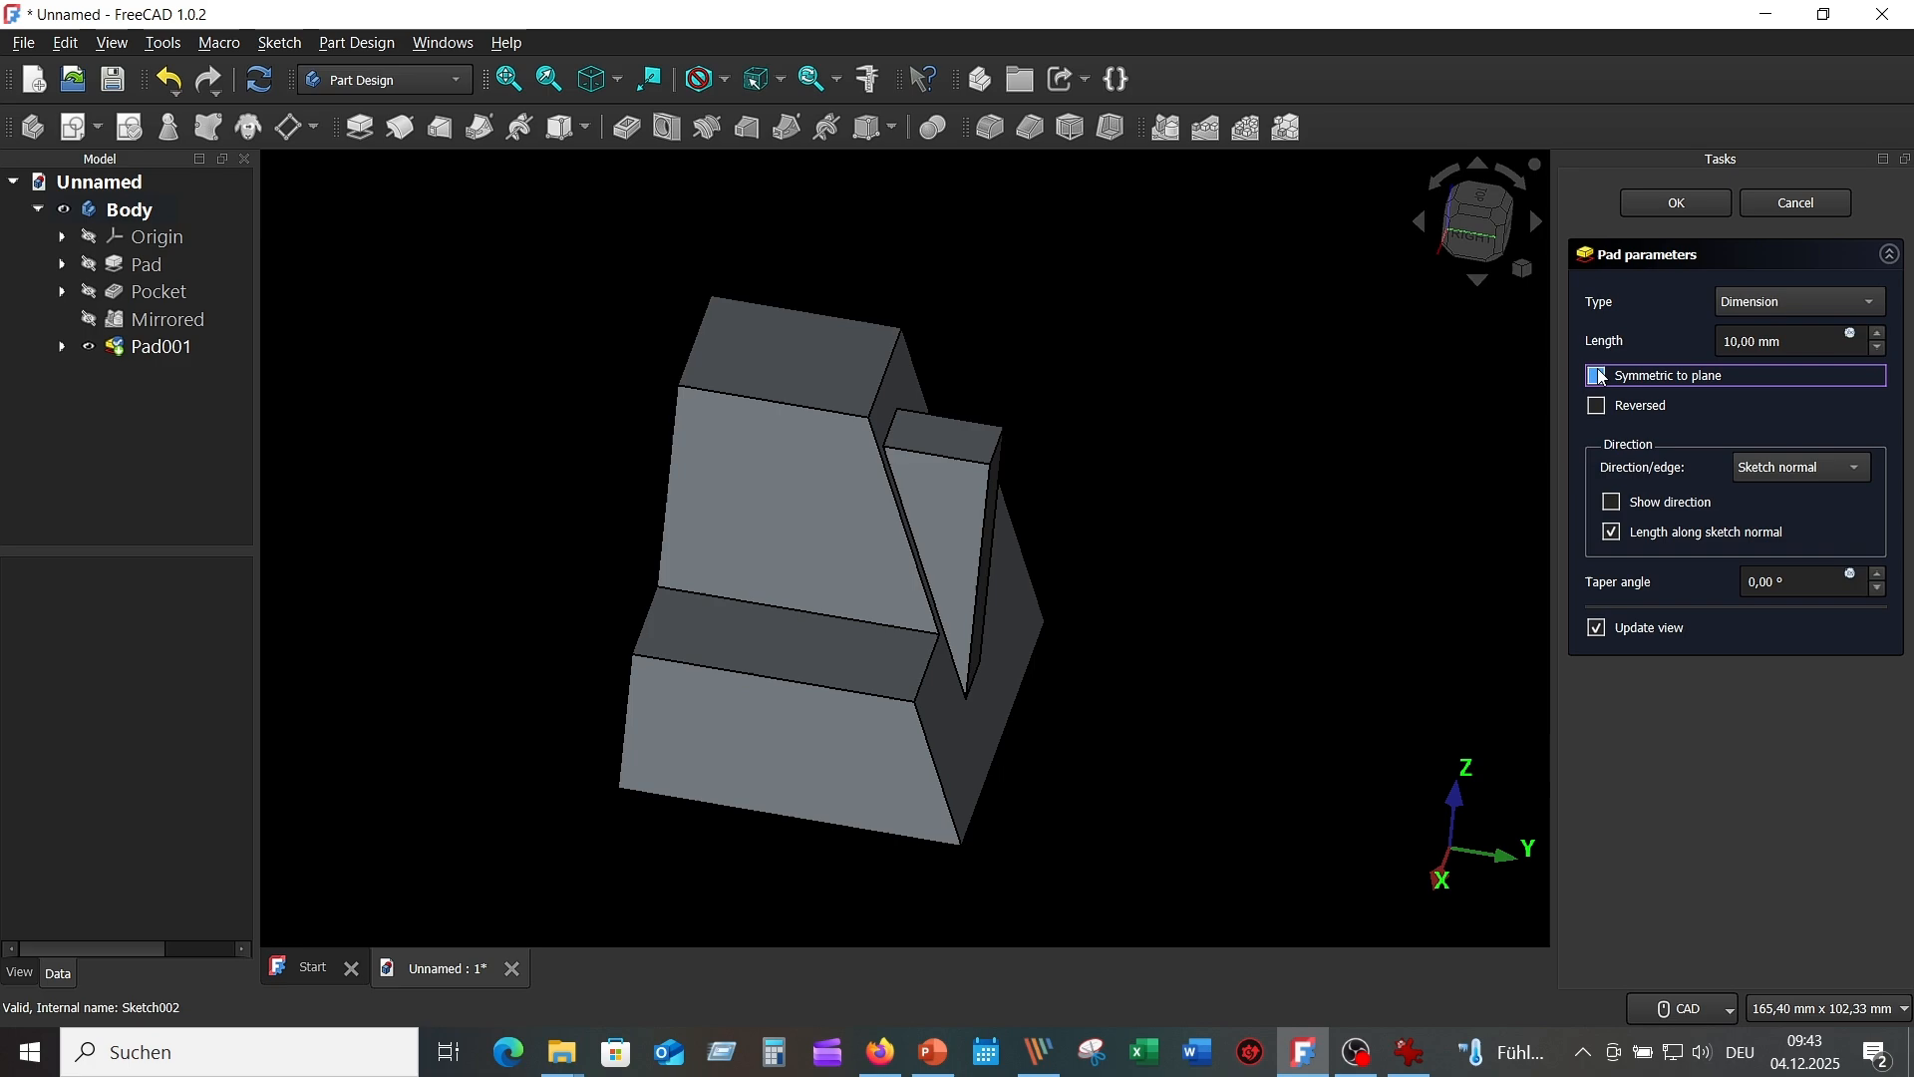
left_click(1422, 1064)
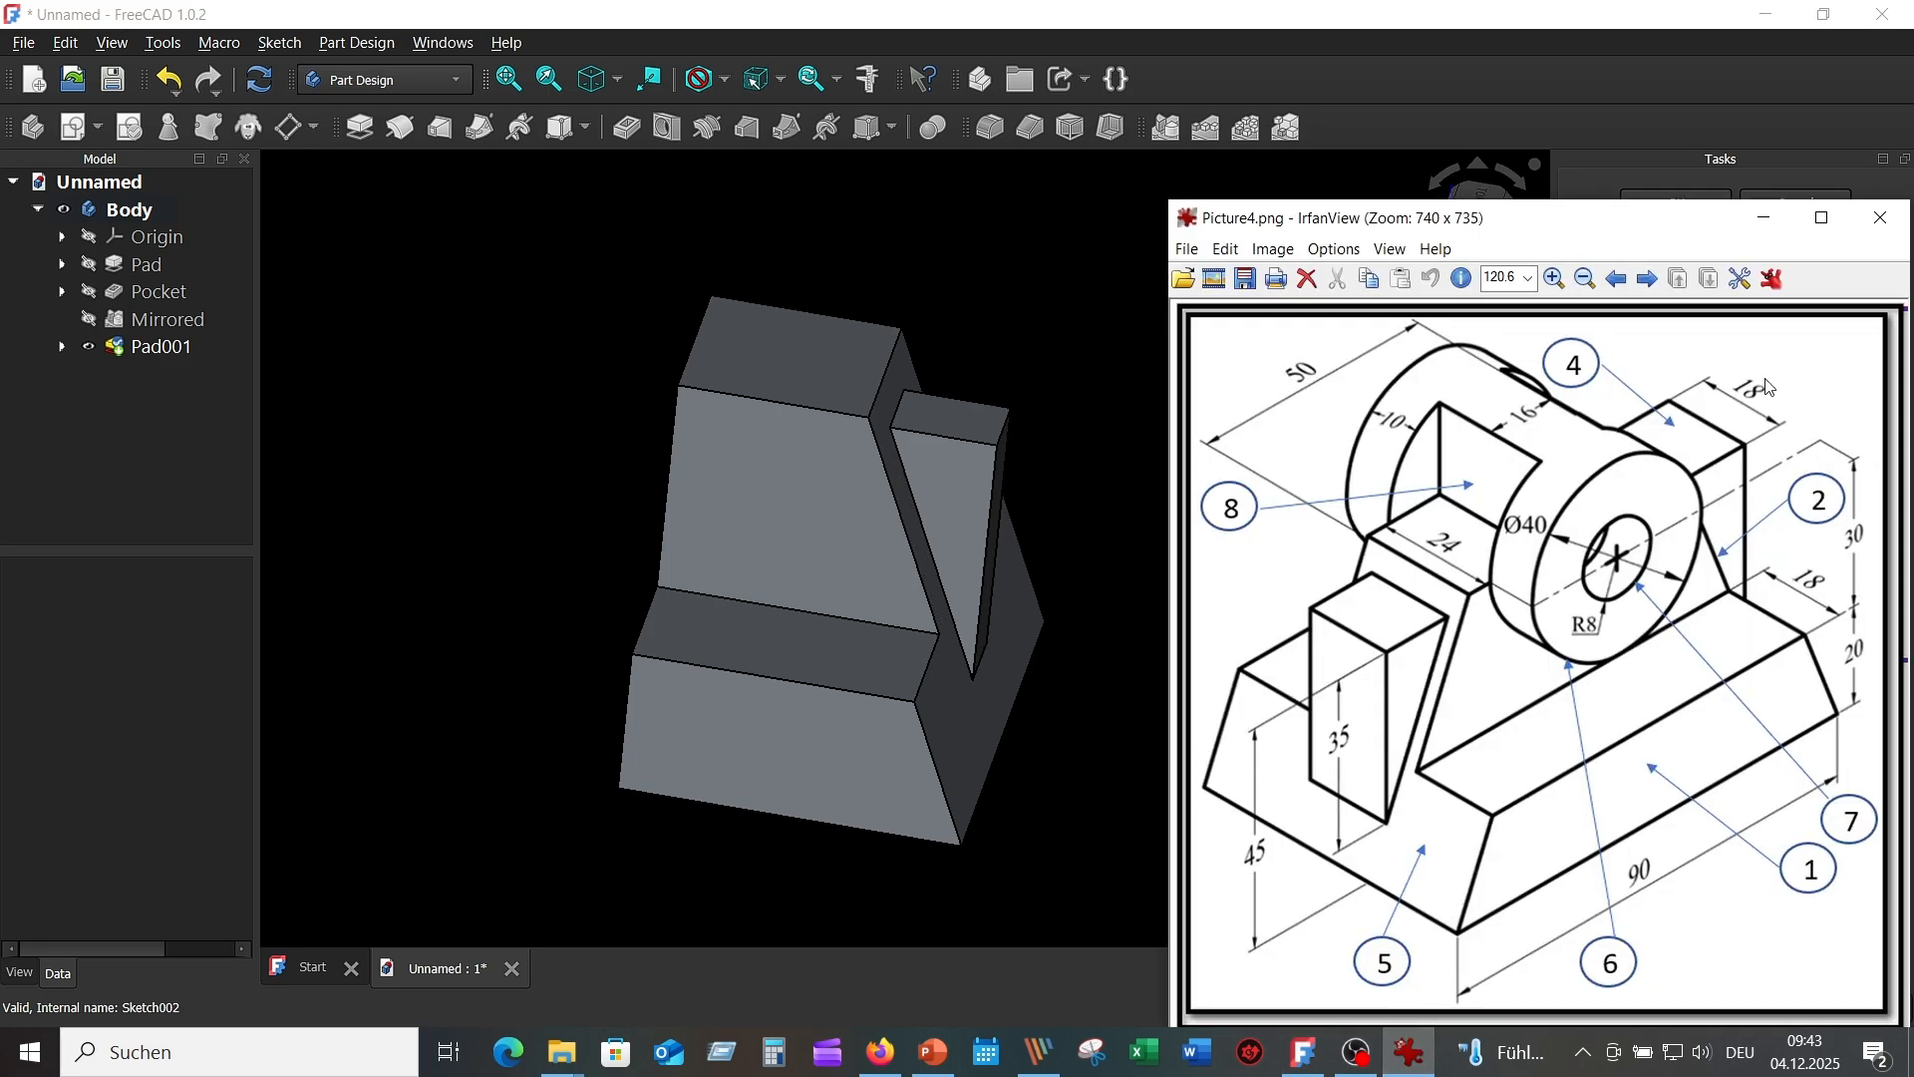
left_click(1059, 265)
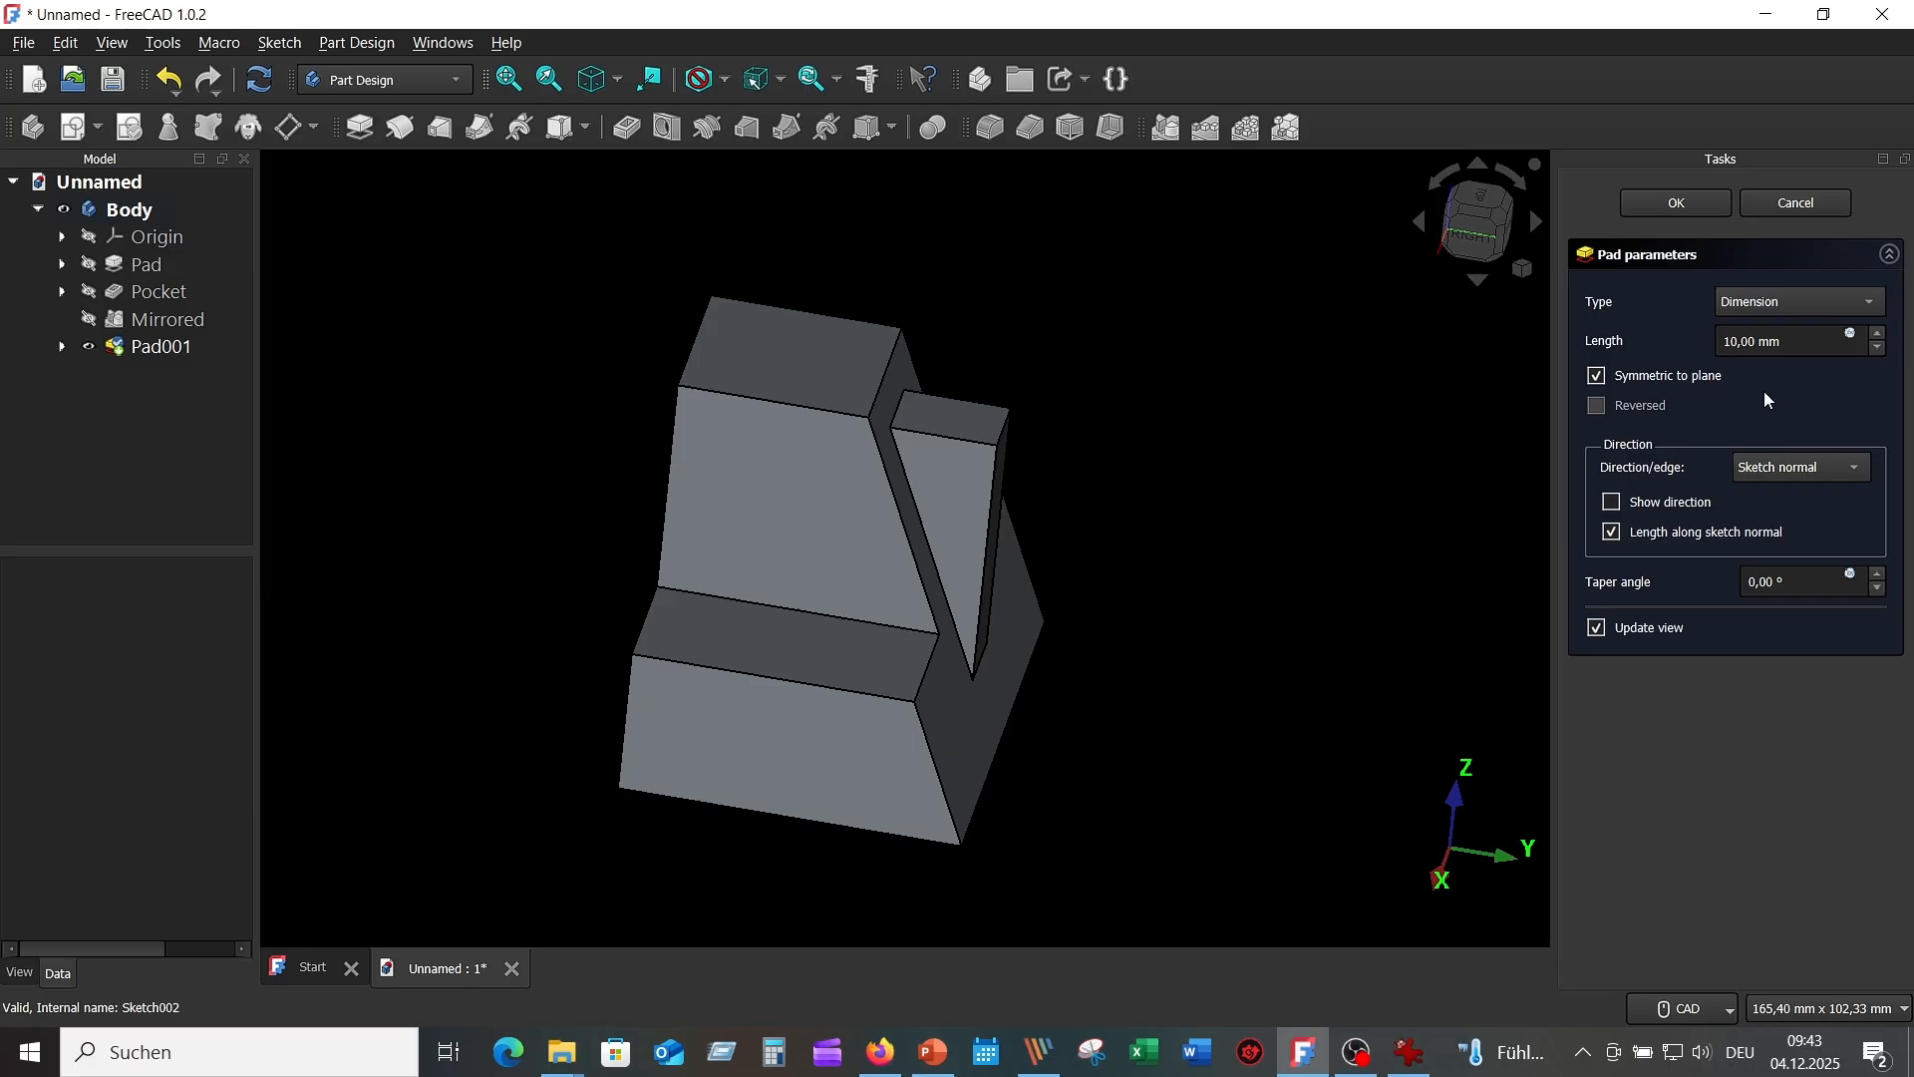
left_click(1735, 339)
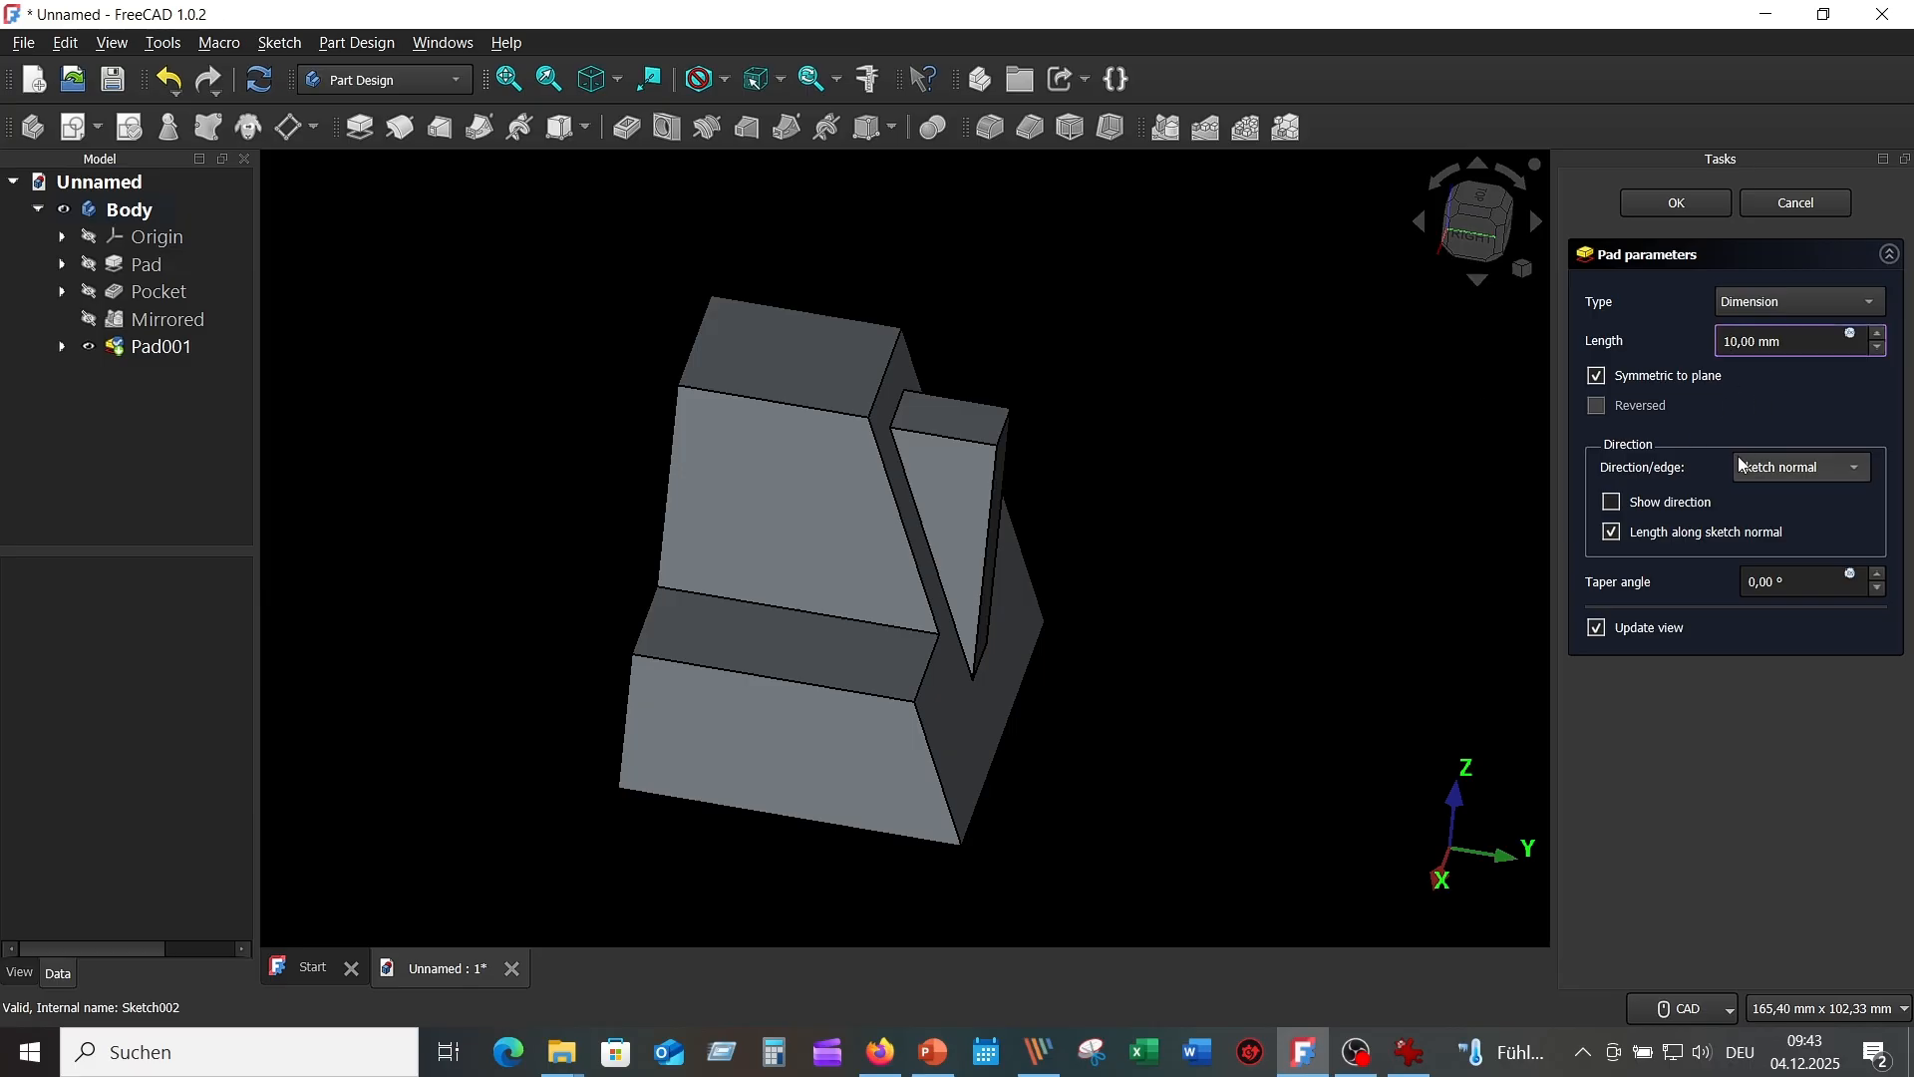
key("Delete")
key("Delete")
key("Return")
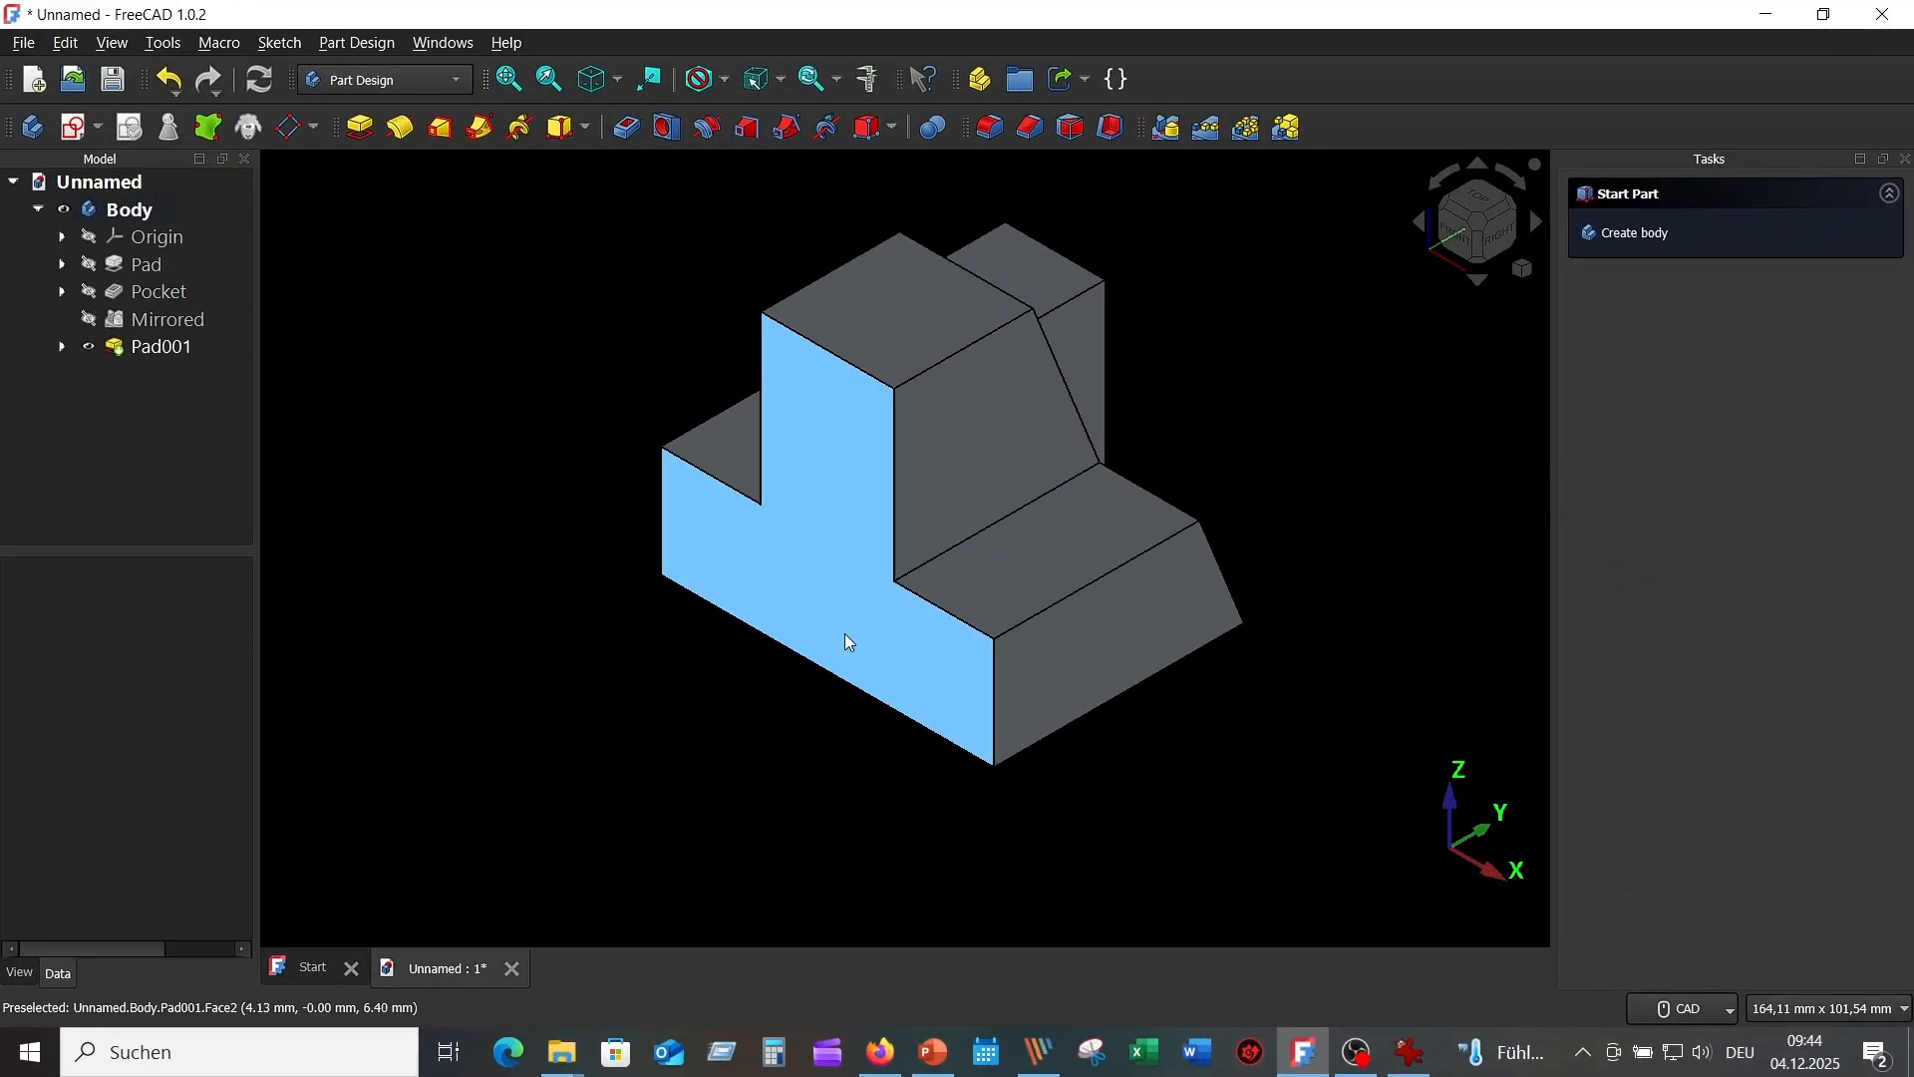
Mirror the Pad001 rib about the Base XZ plane as Mirrored001.
left_click(1413, 1063)
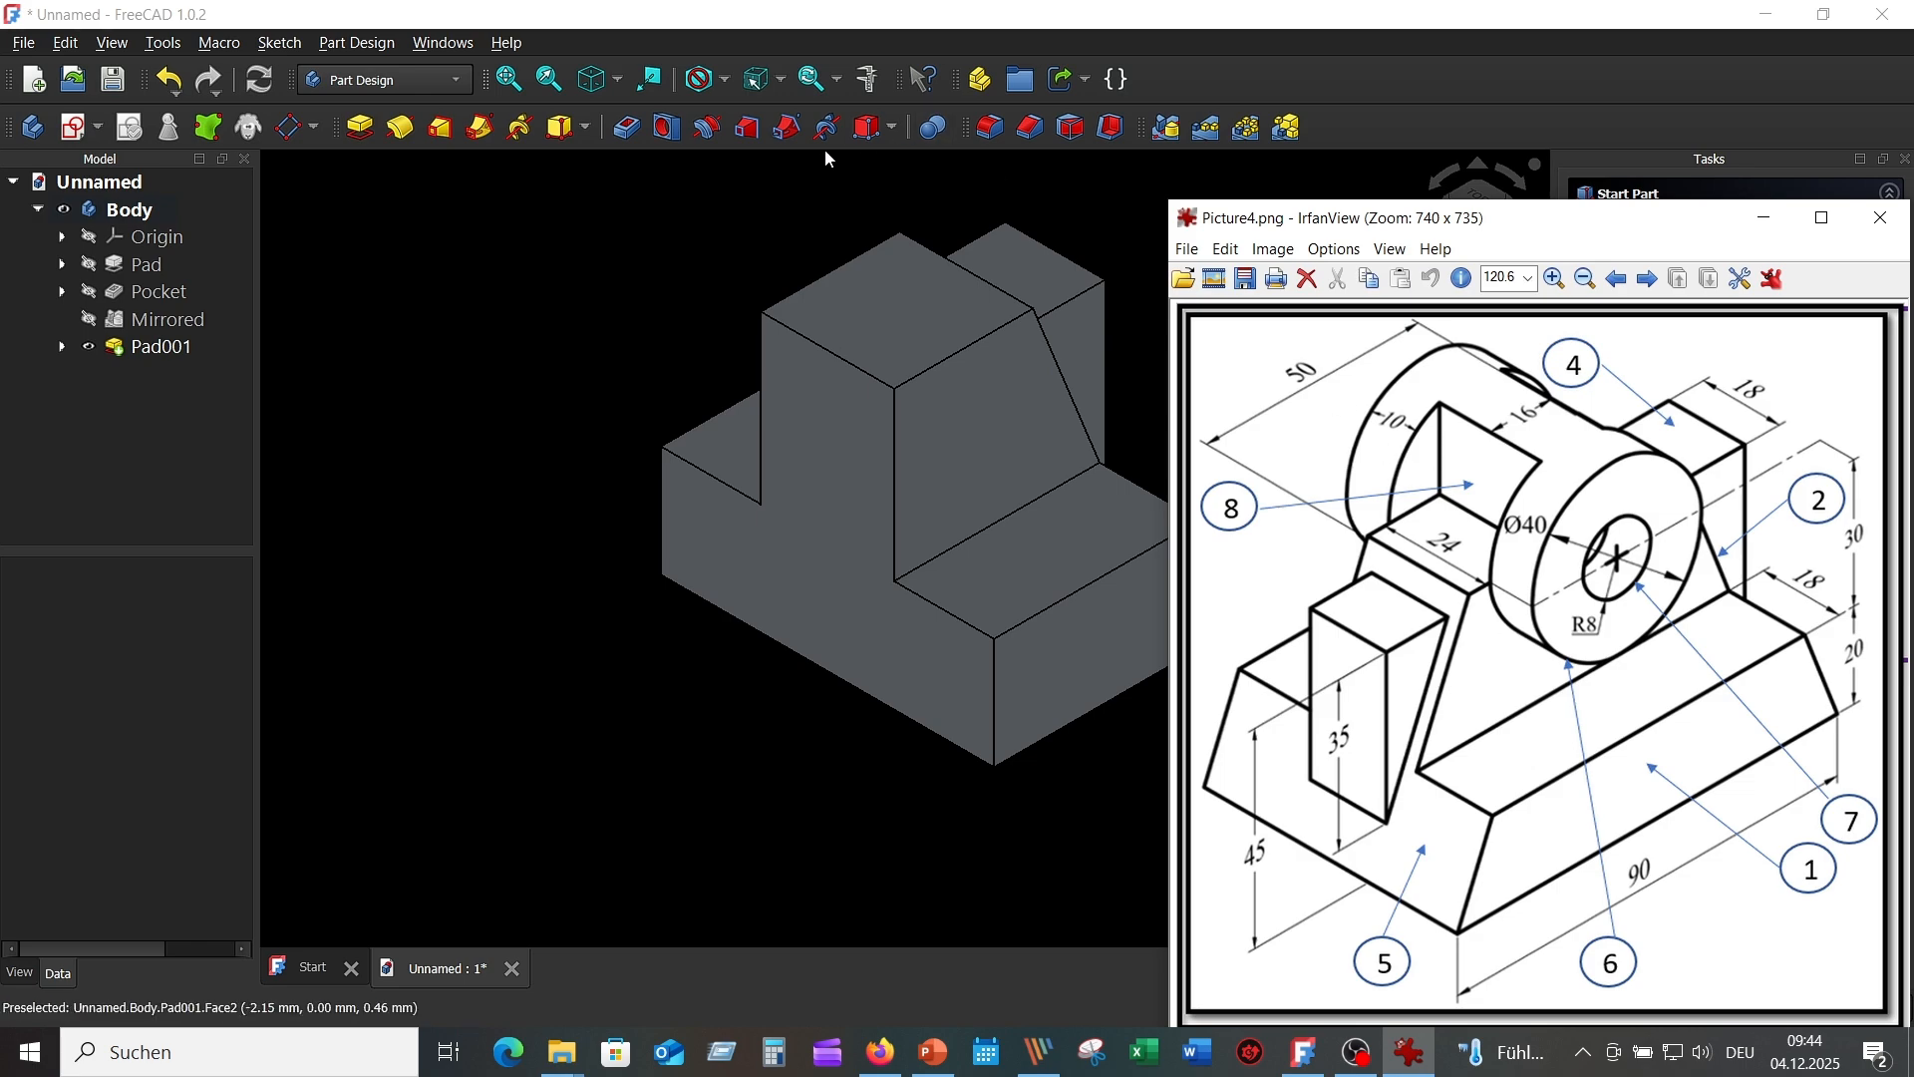
left_click(751, 197)
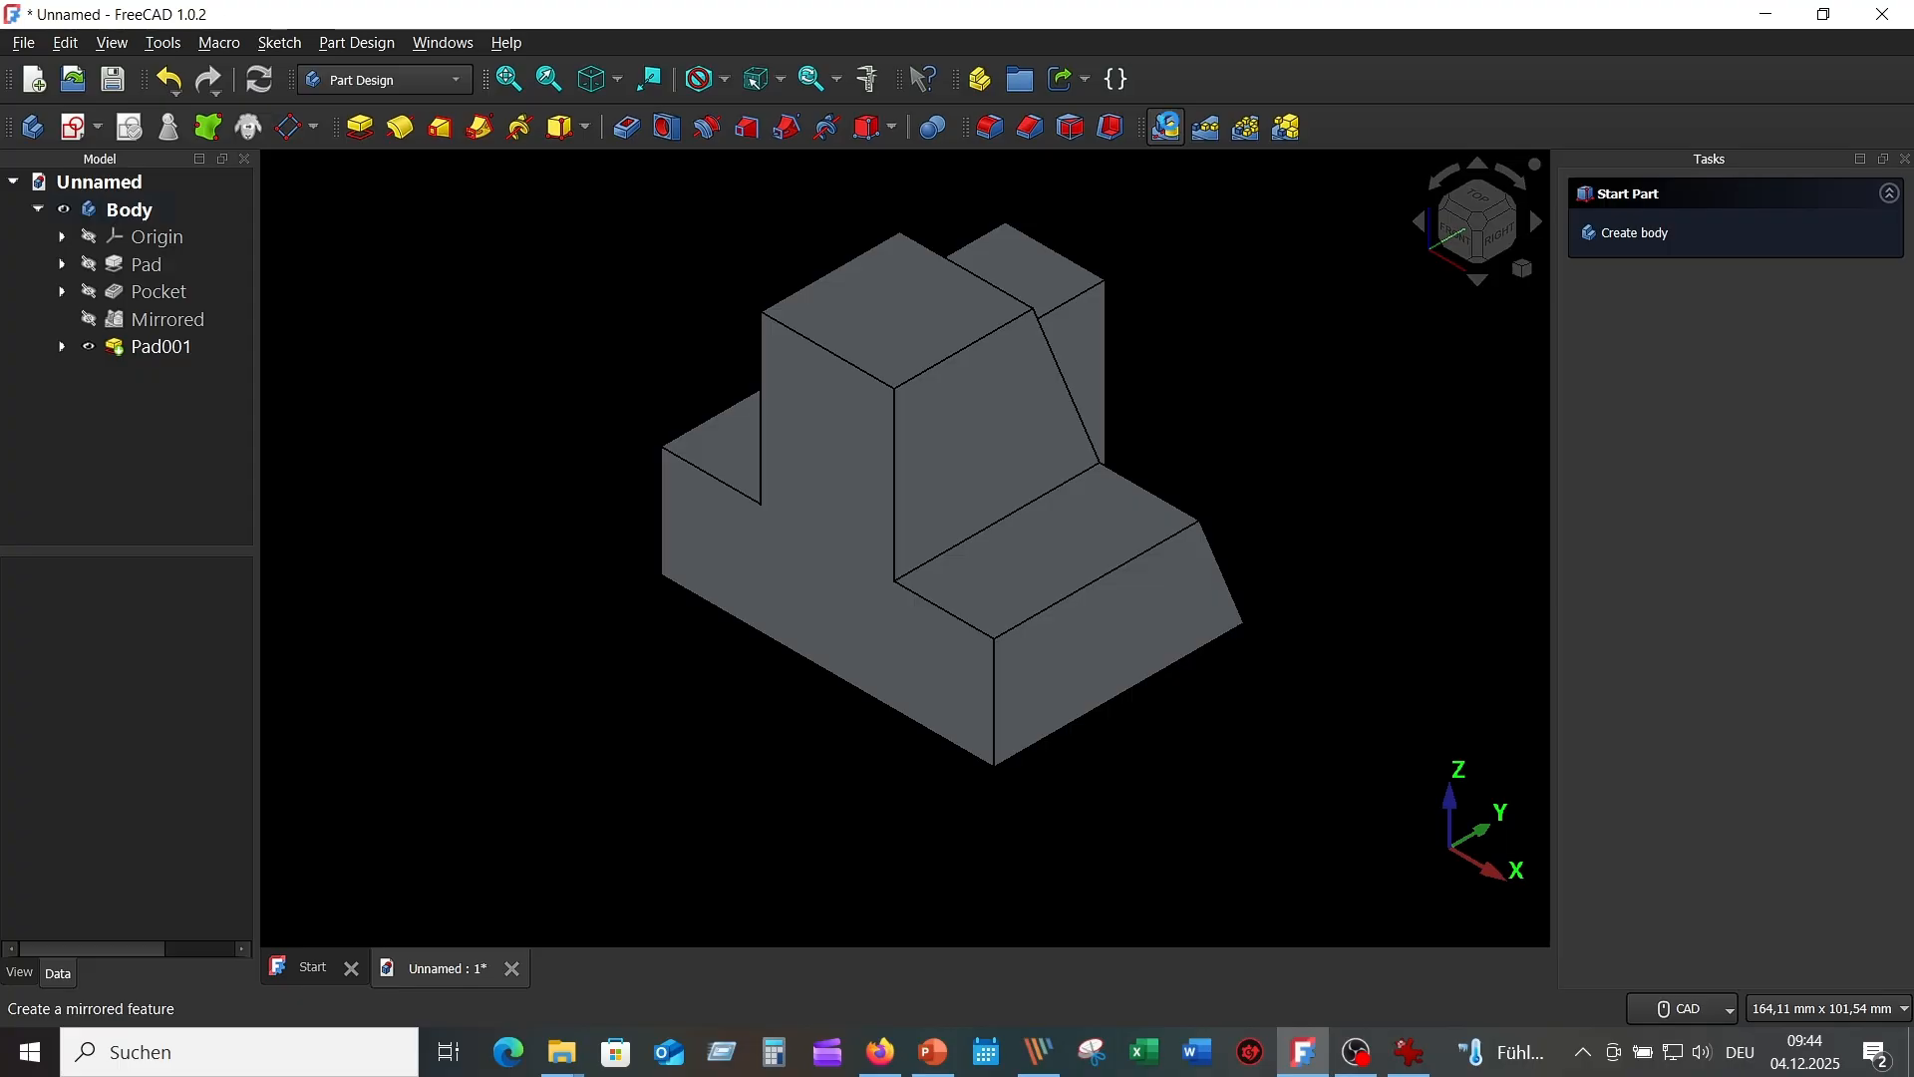
left_click(1166, 126)
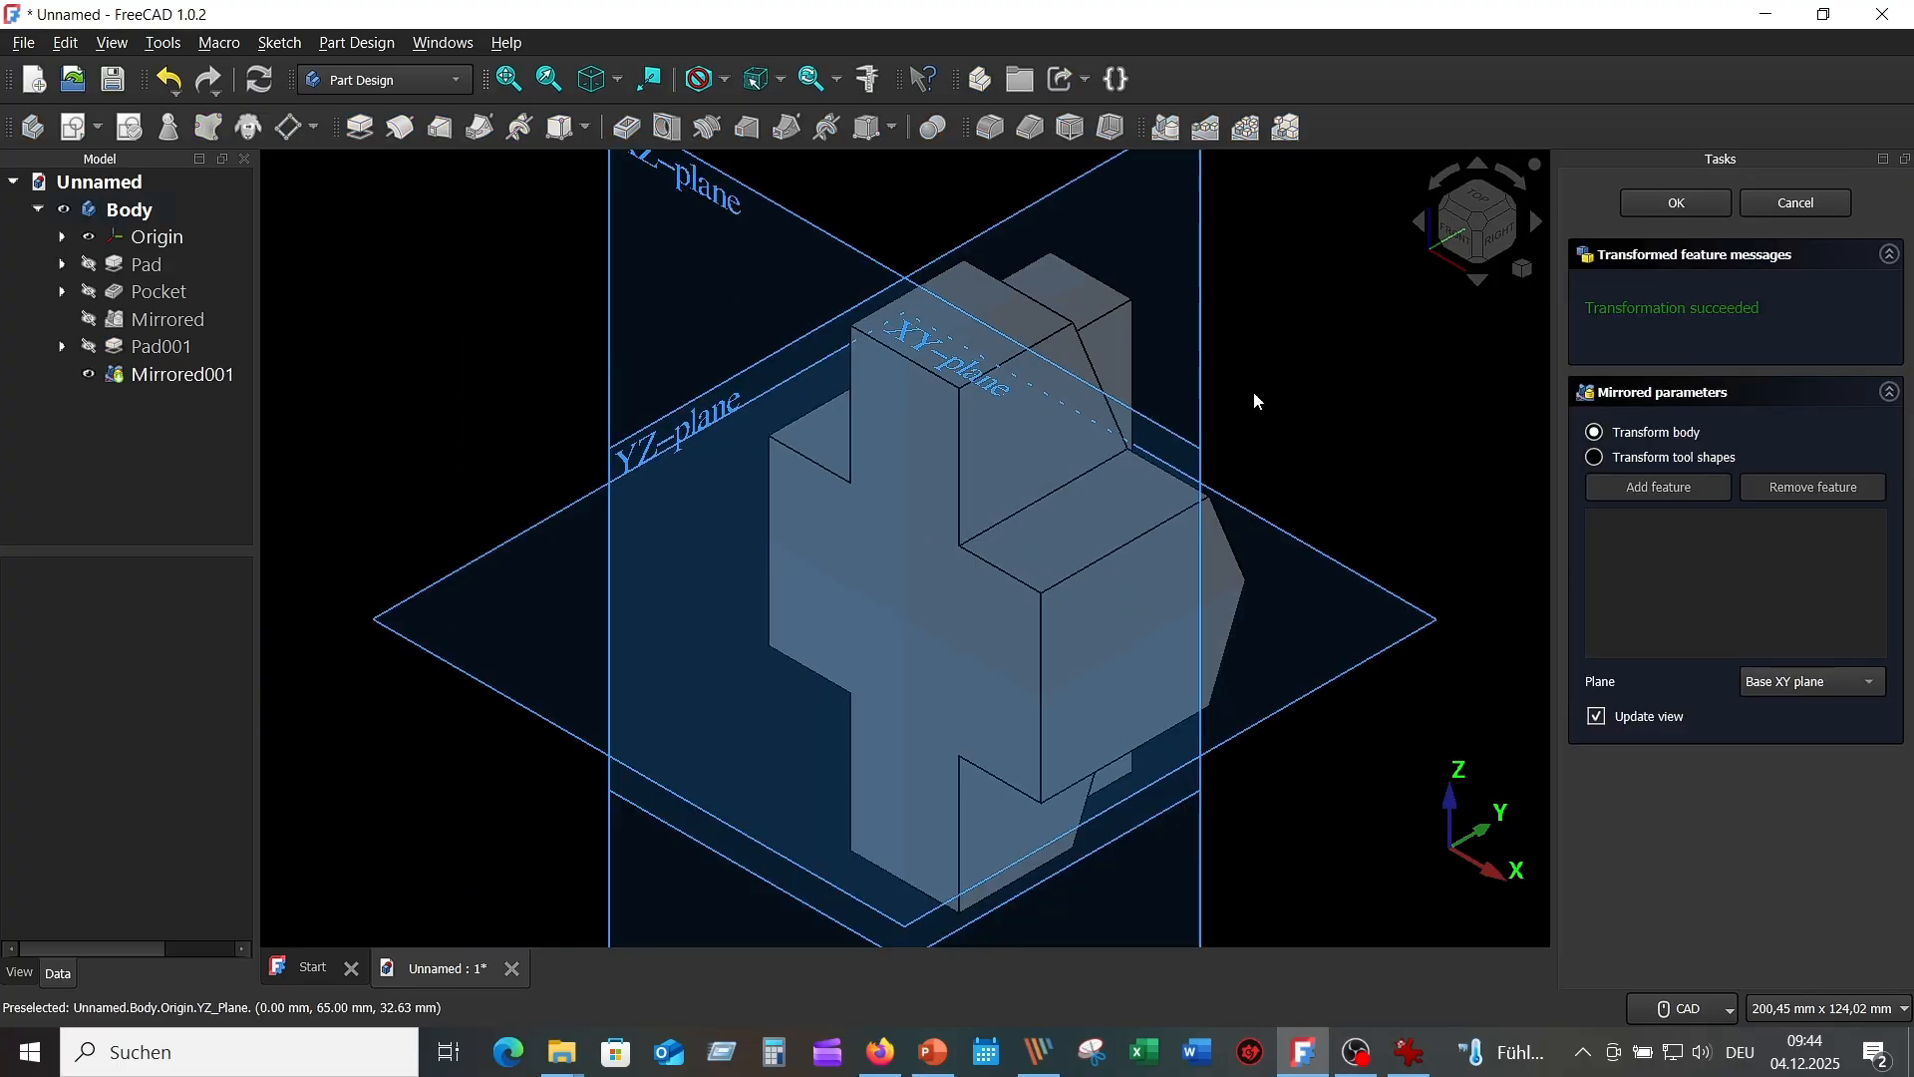
middle_click_drag(1255, 393, 947, 193)
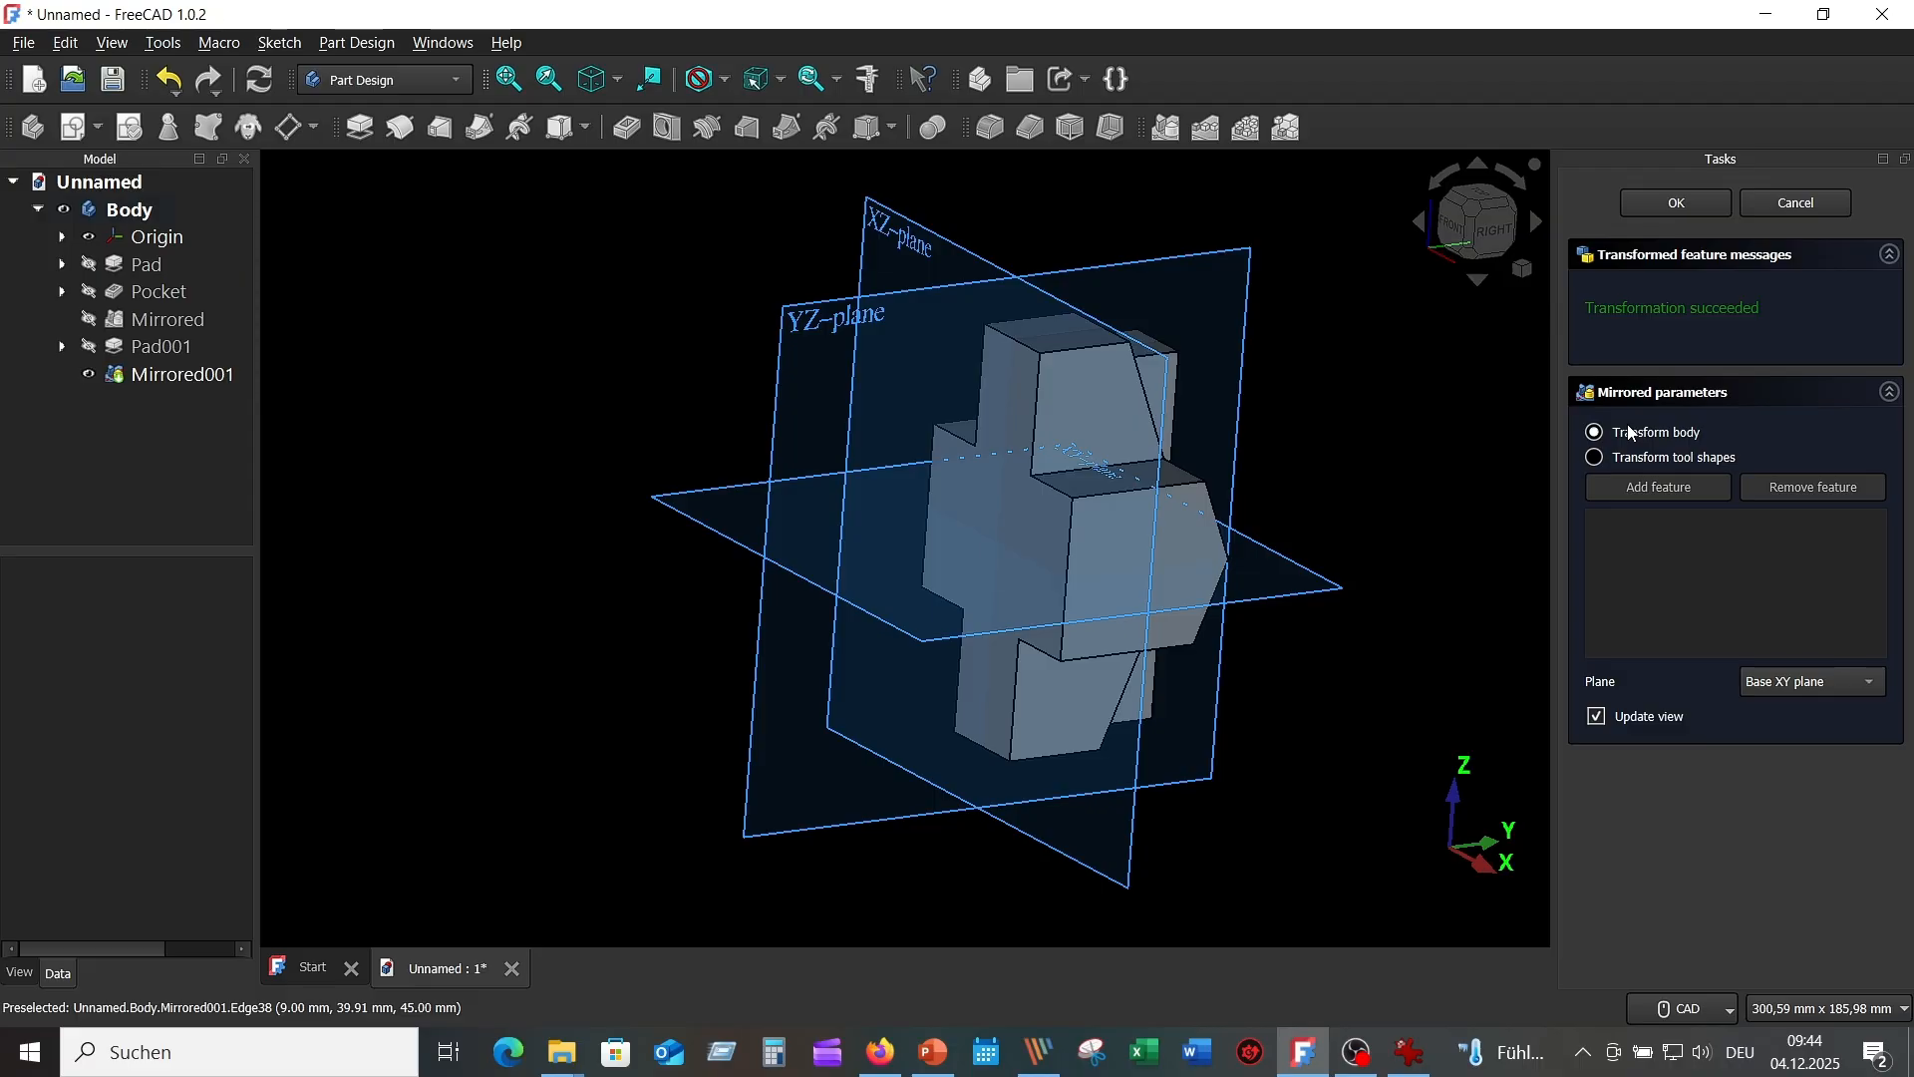
left_click(1834, 686)
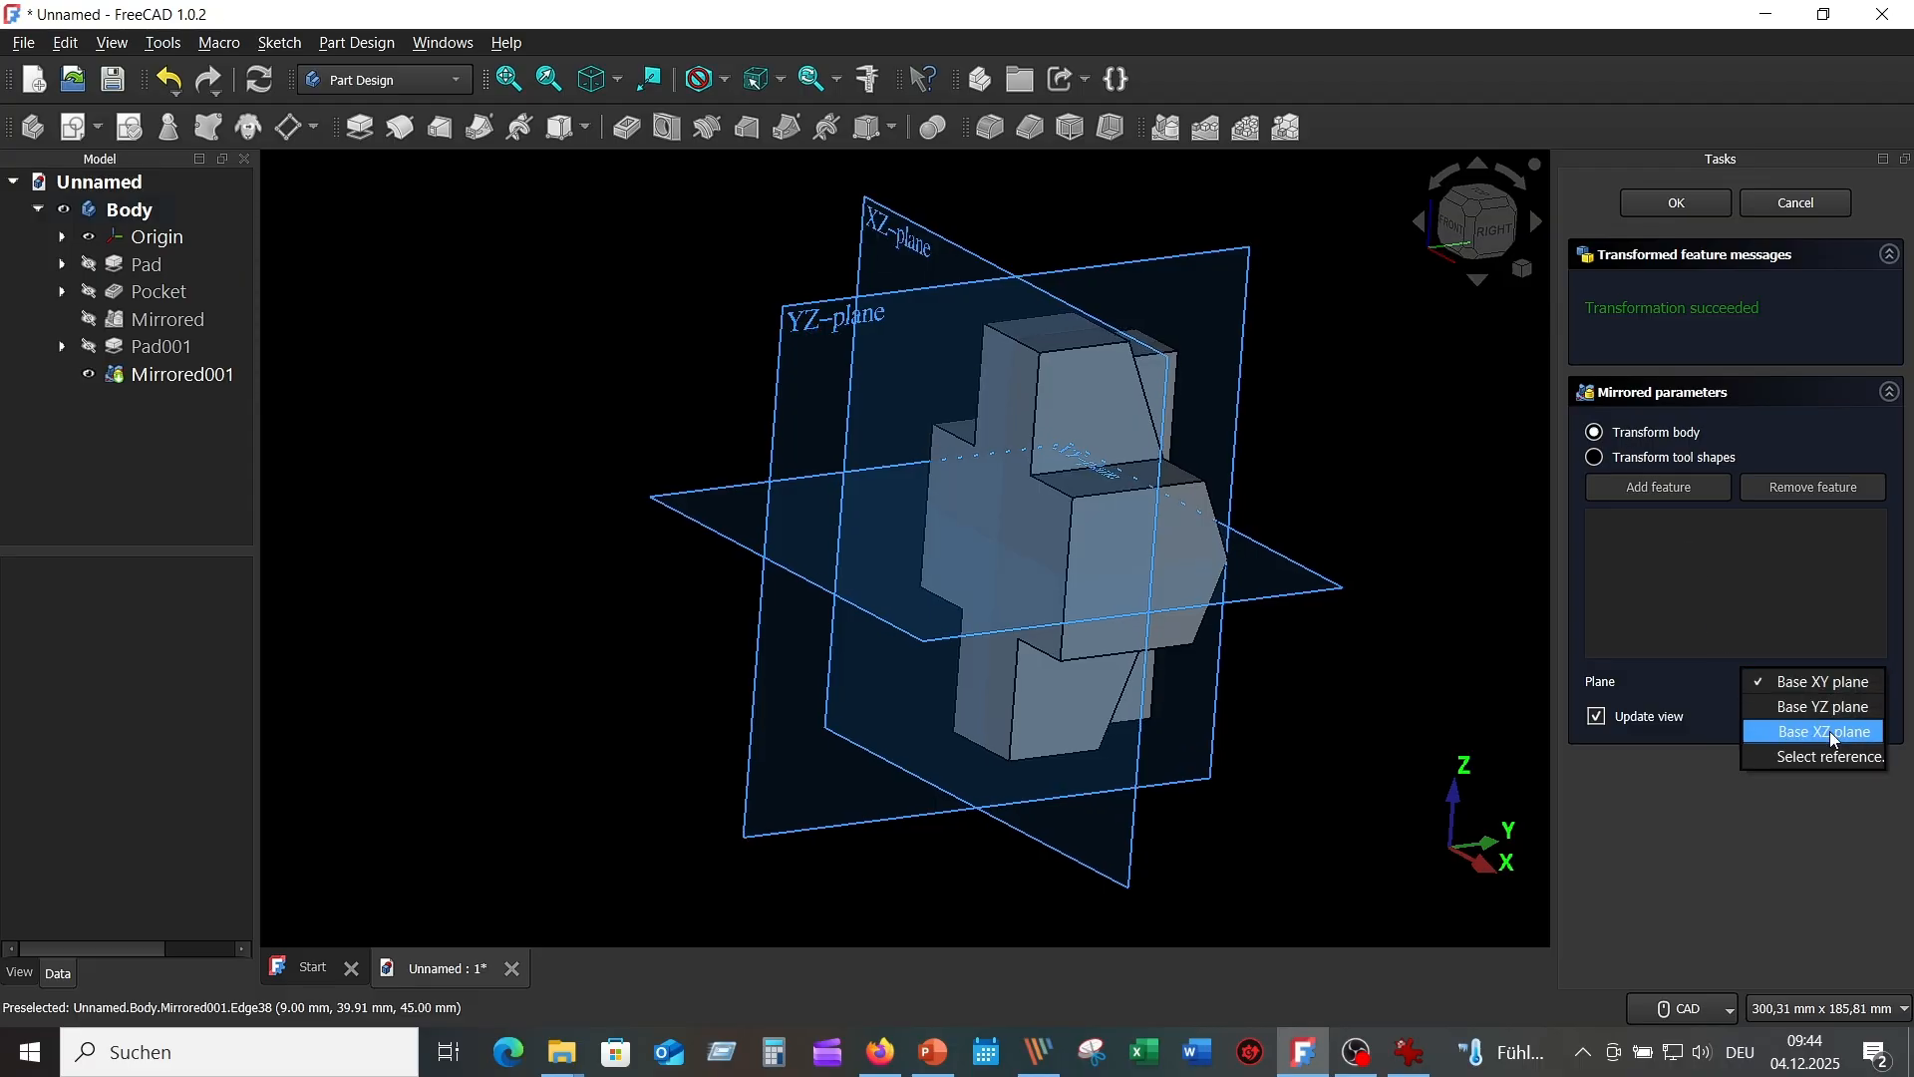
left_click(1824, 733)
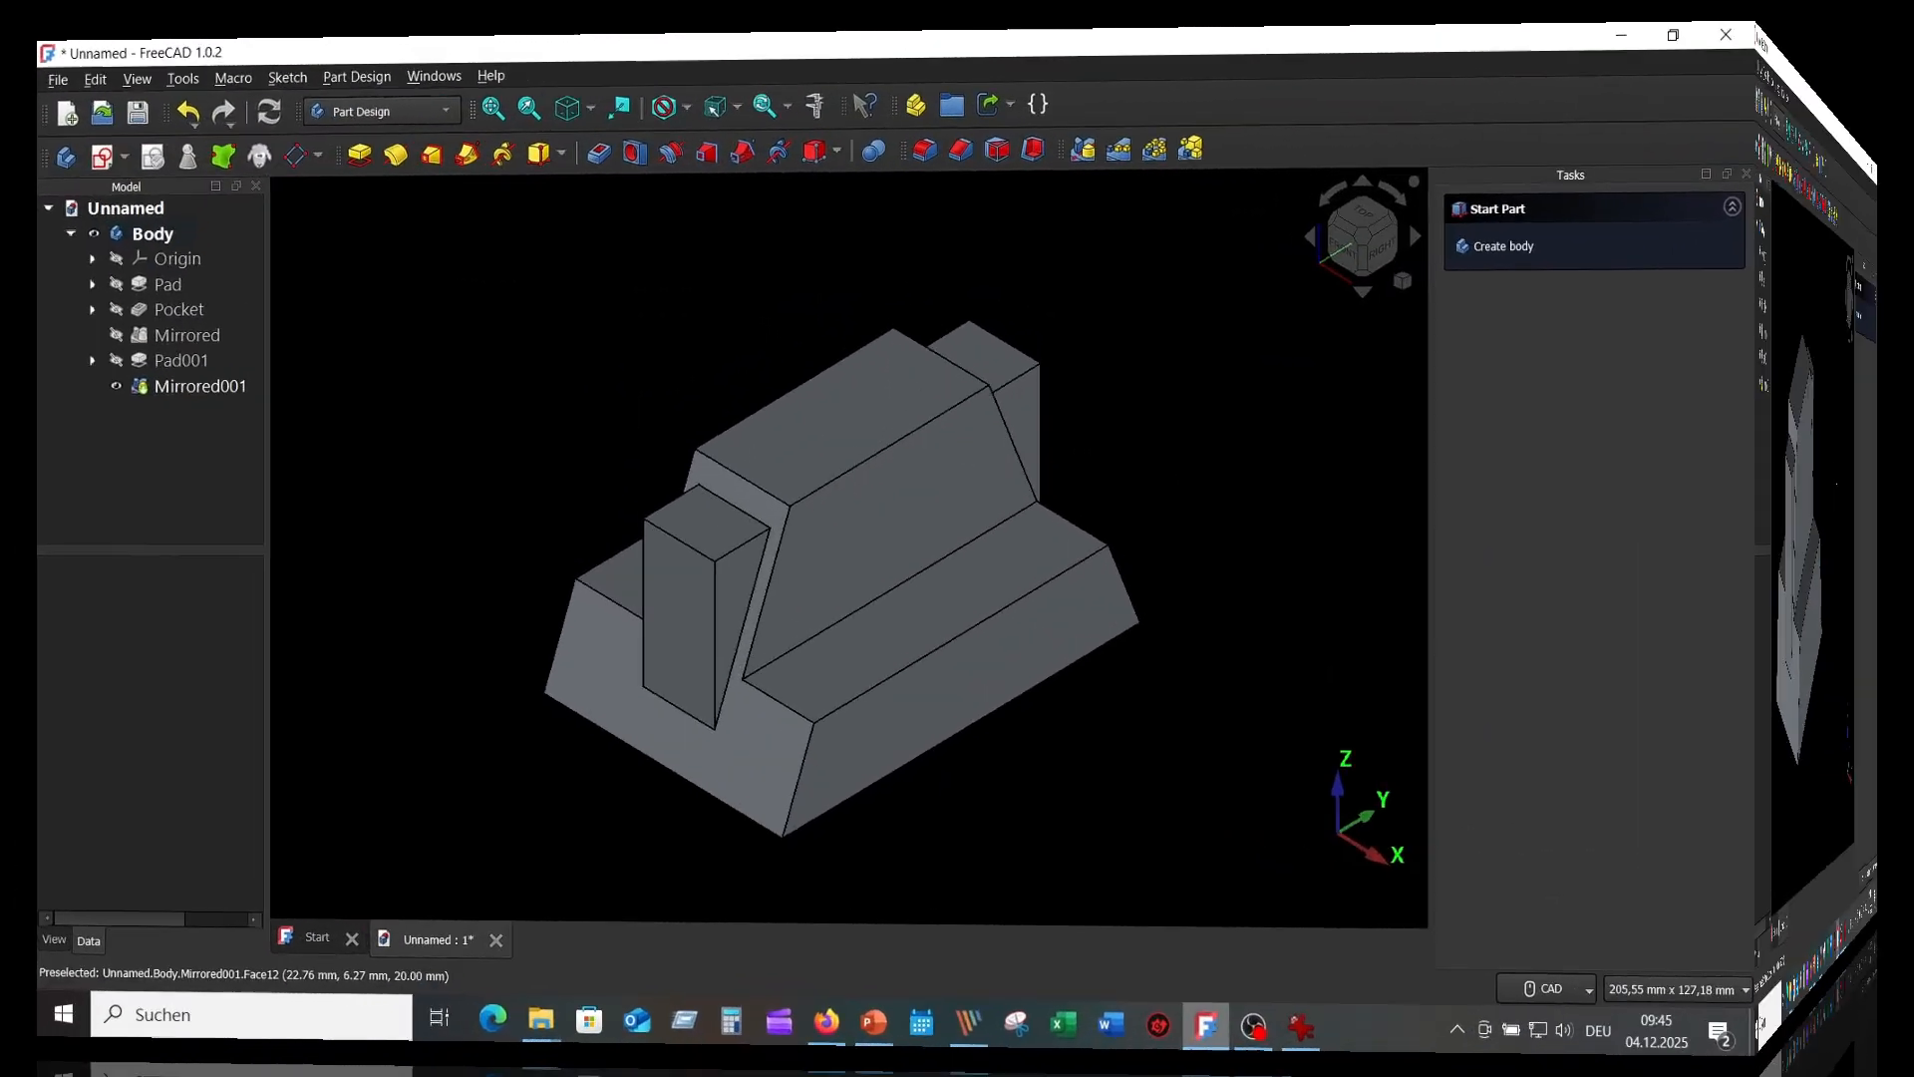
left_click(1409, 1052)
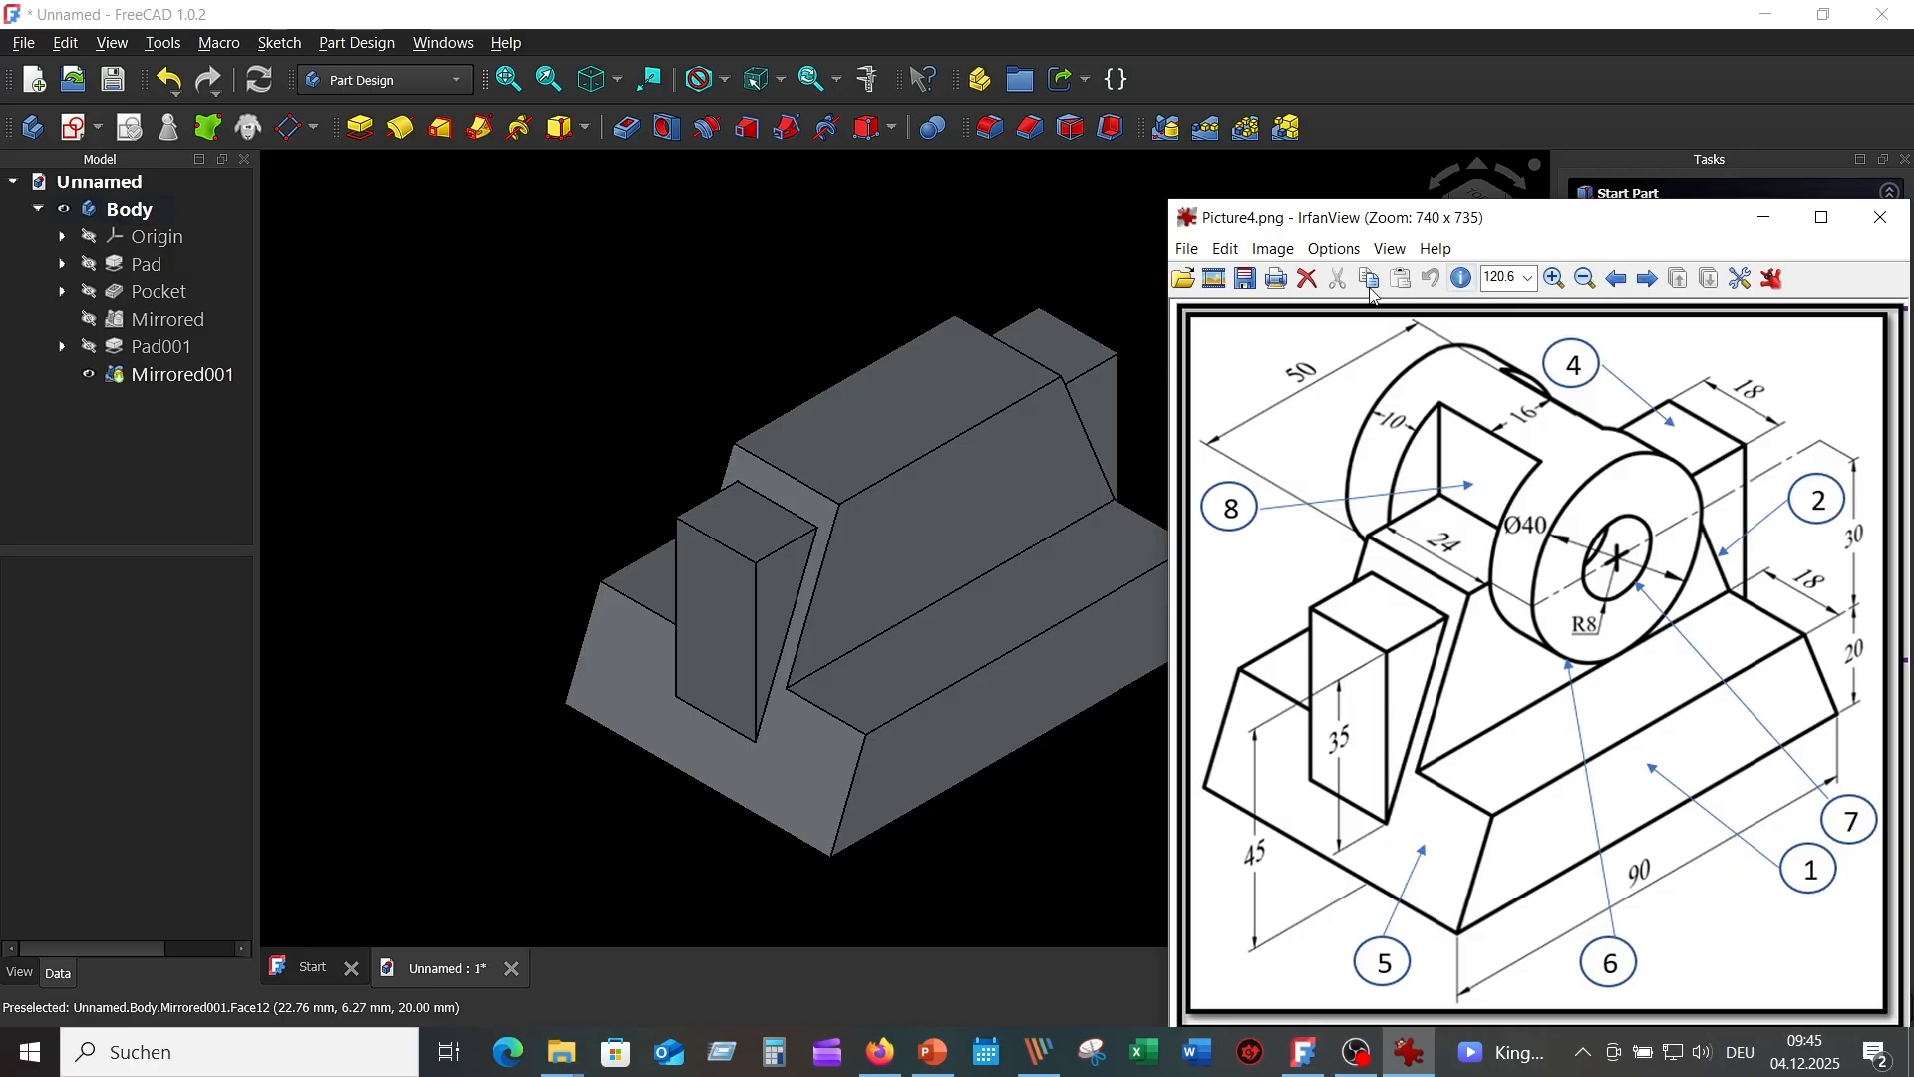
Leave the Picture4.png reference and bring the FreeCAD bracket model back to the front.
left_click(1064, 235)
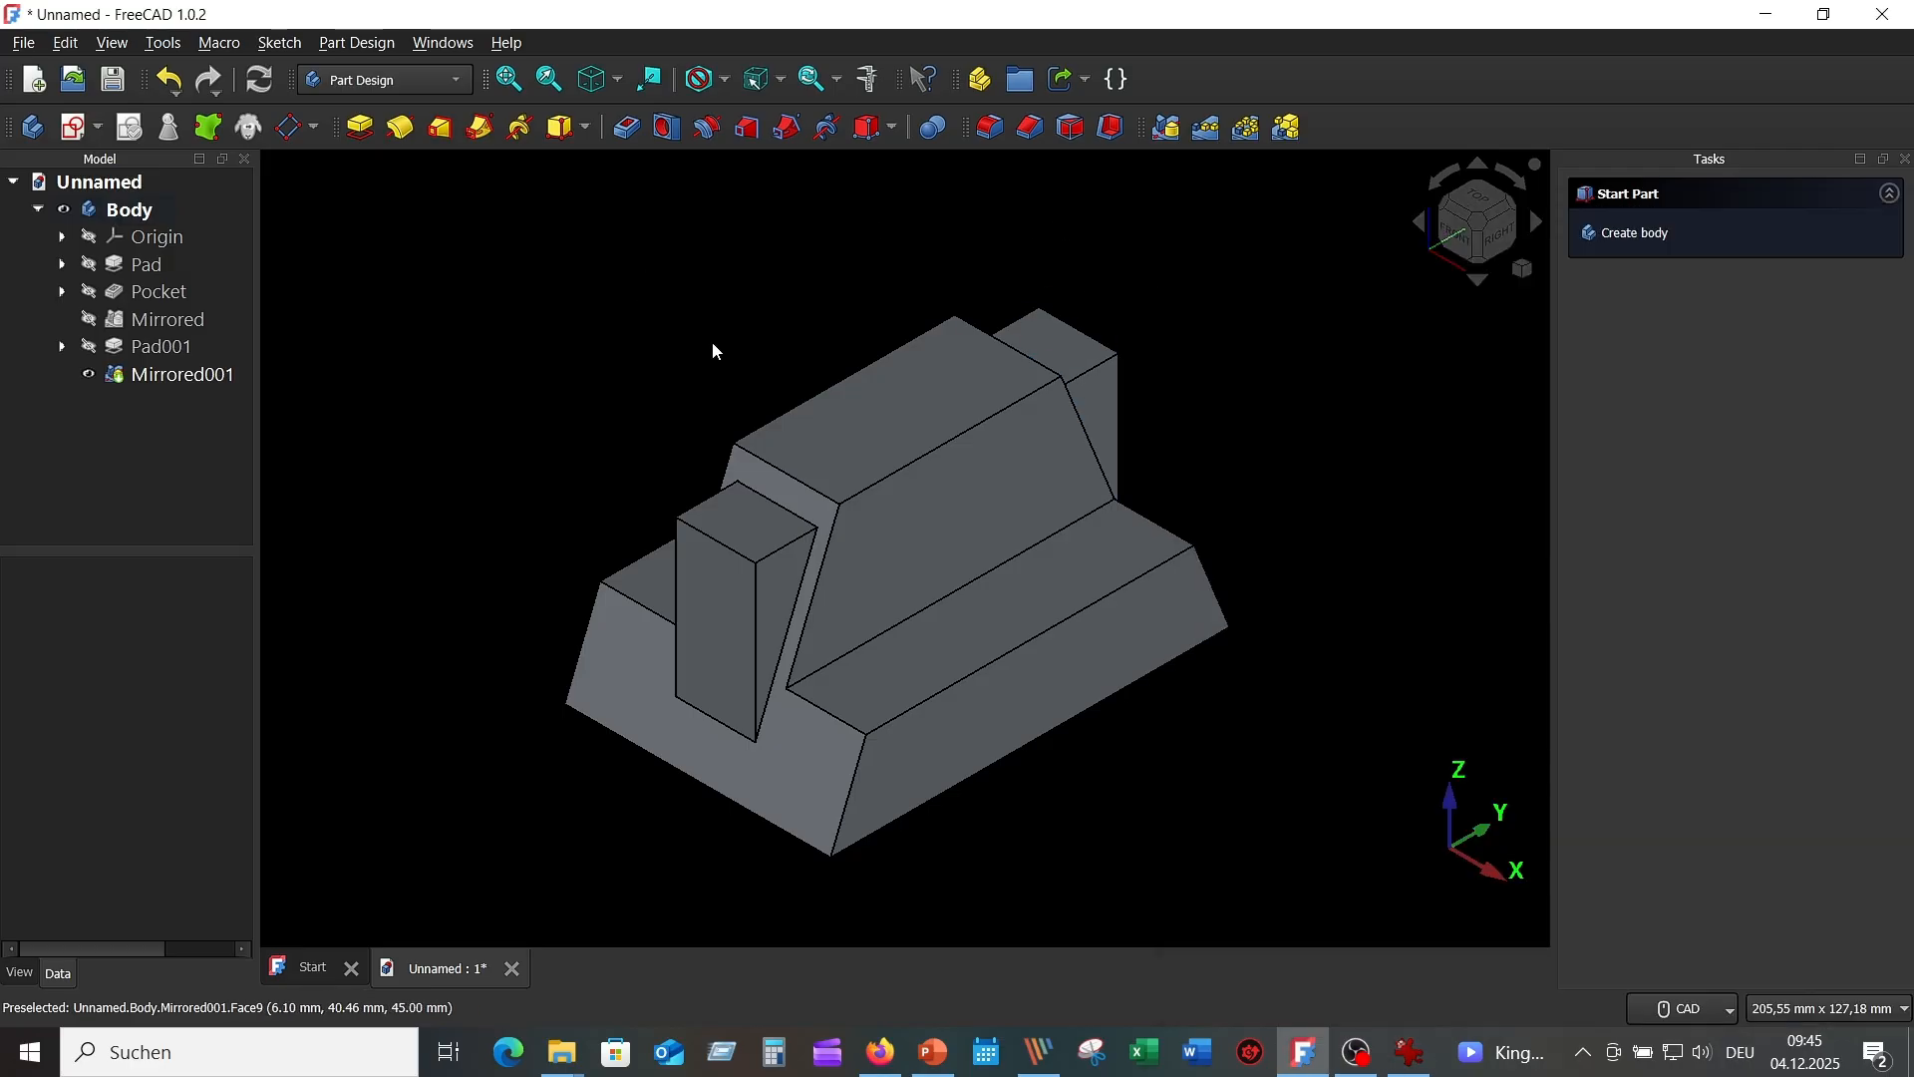
Start a sketch on the YZ plane in section view and link the boss's top edge.
left_click(73, 127)
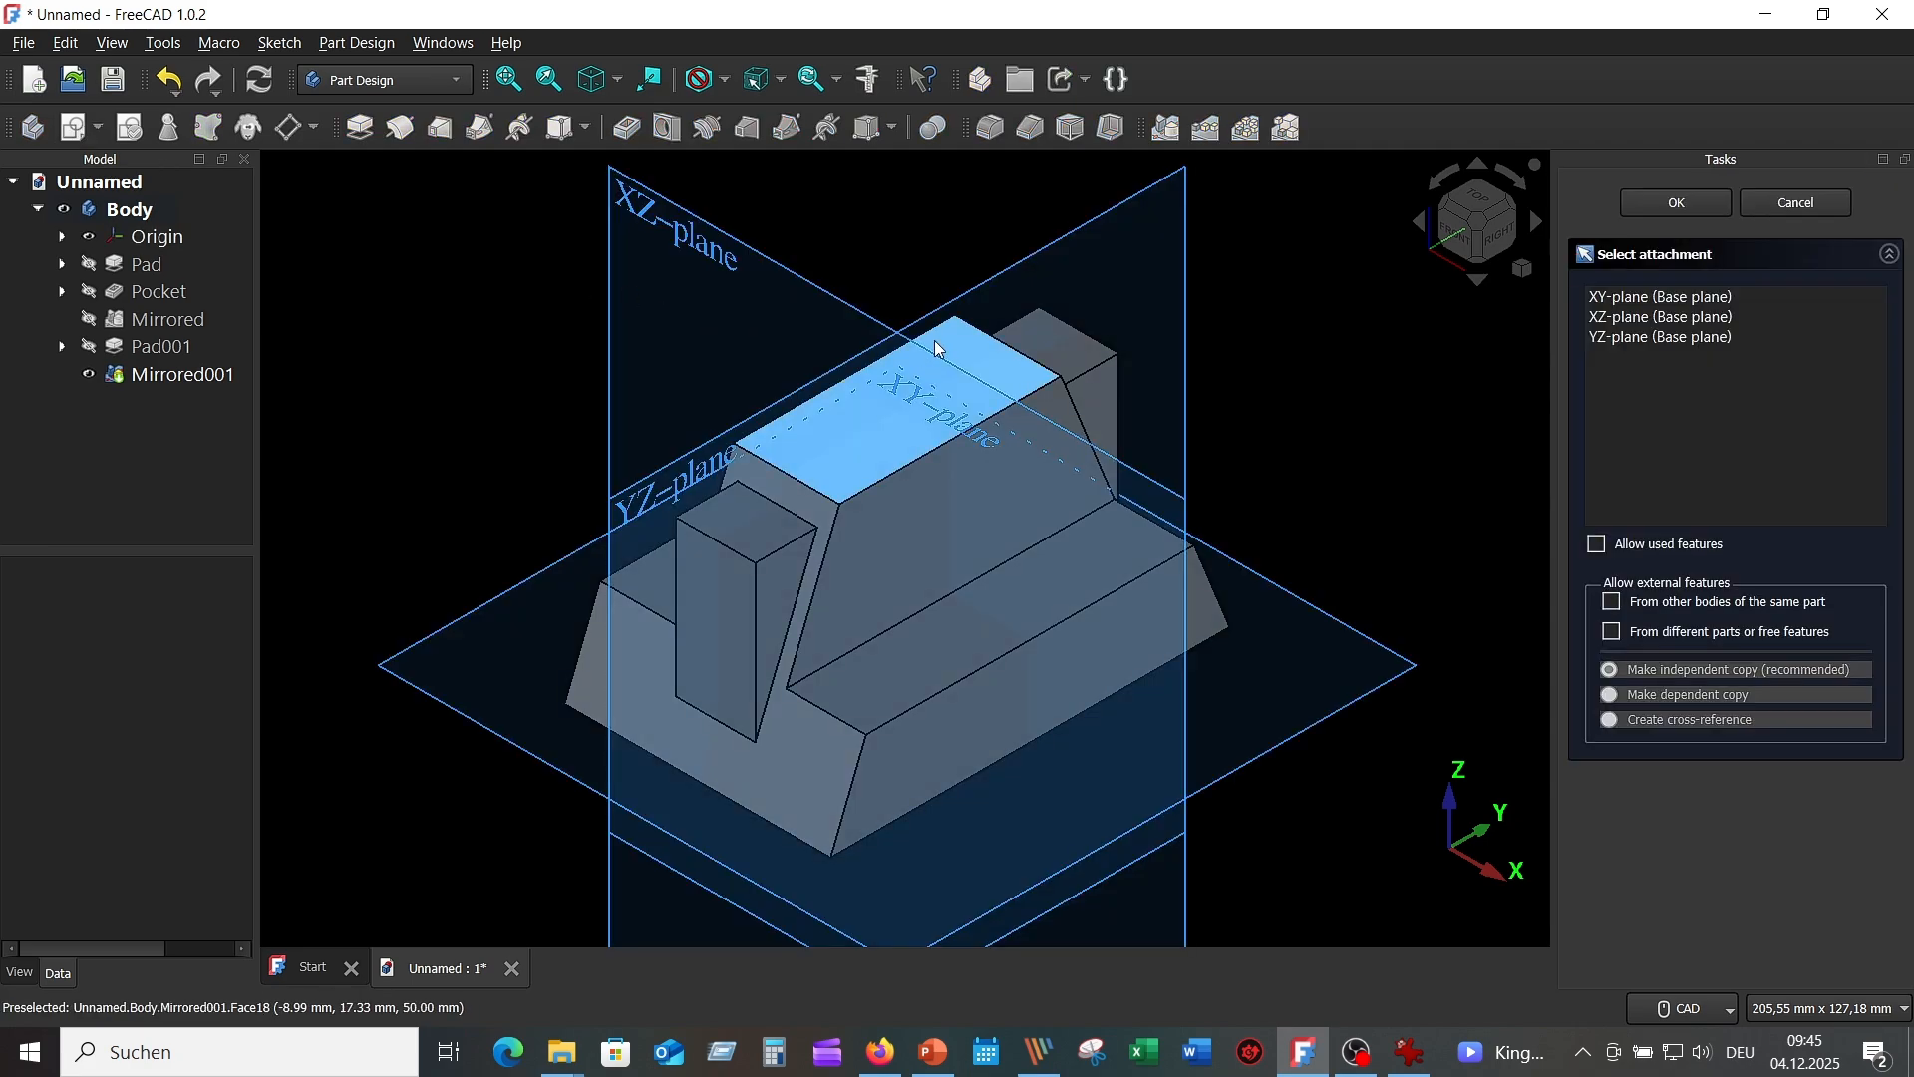
middle_click_drag(938, 345, 683, 351)
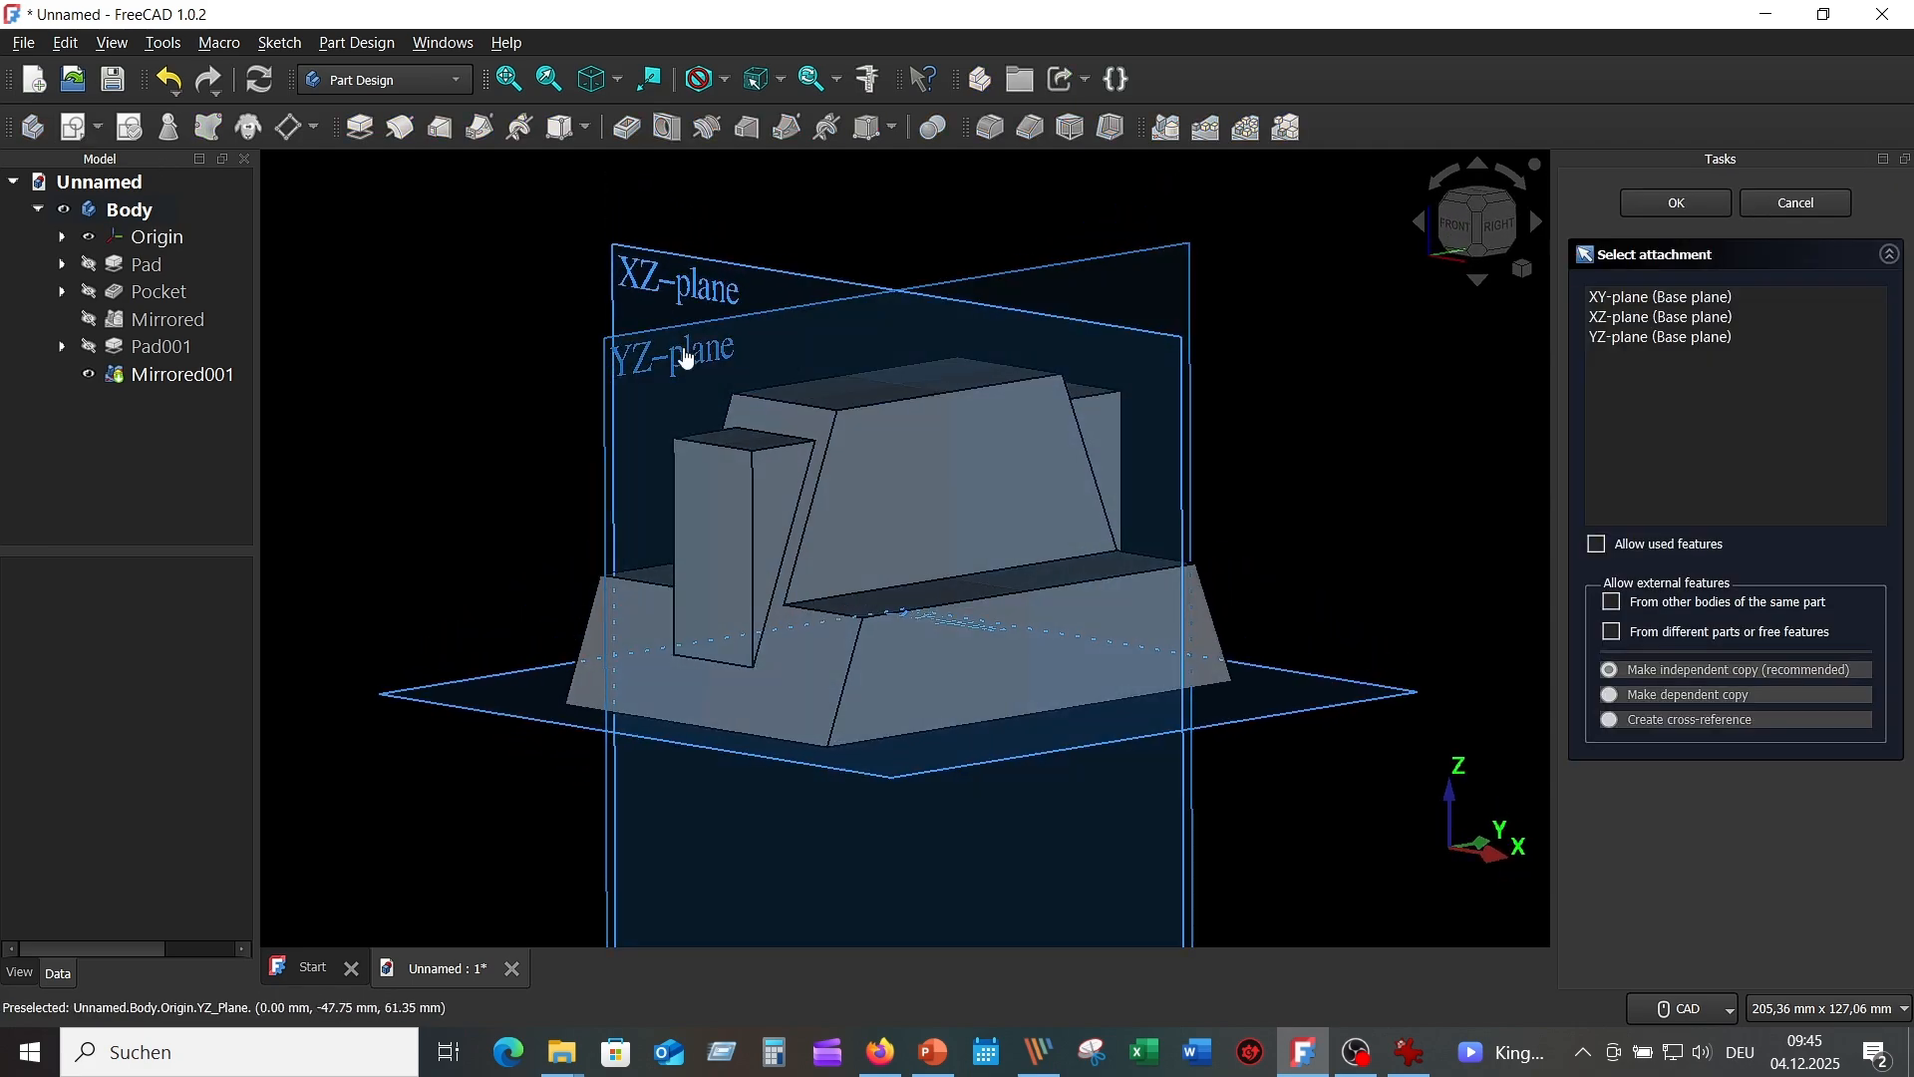
left_click(684, 347)
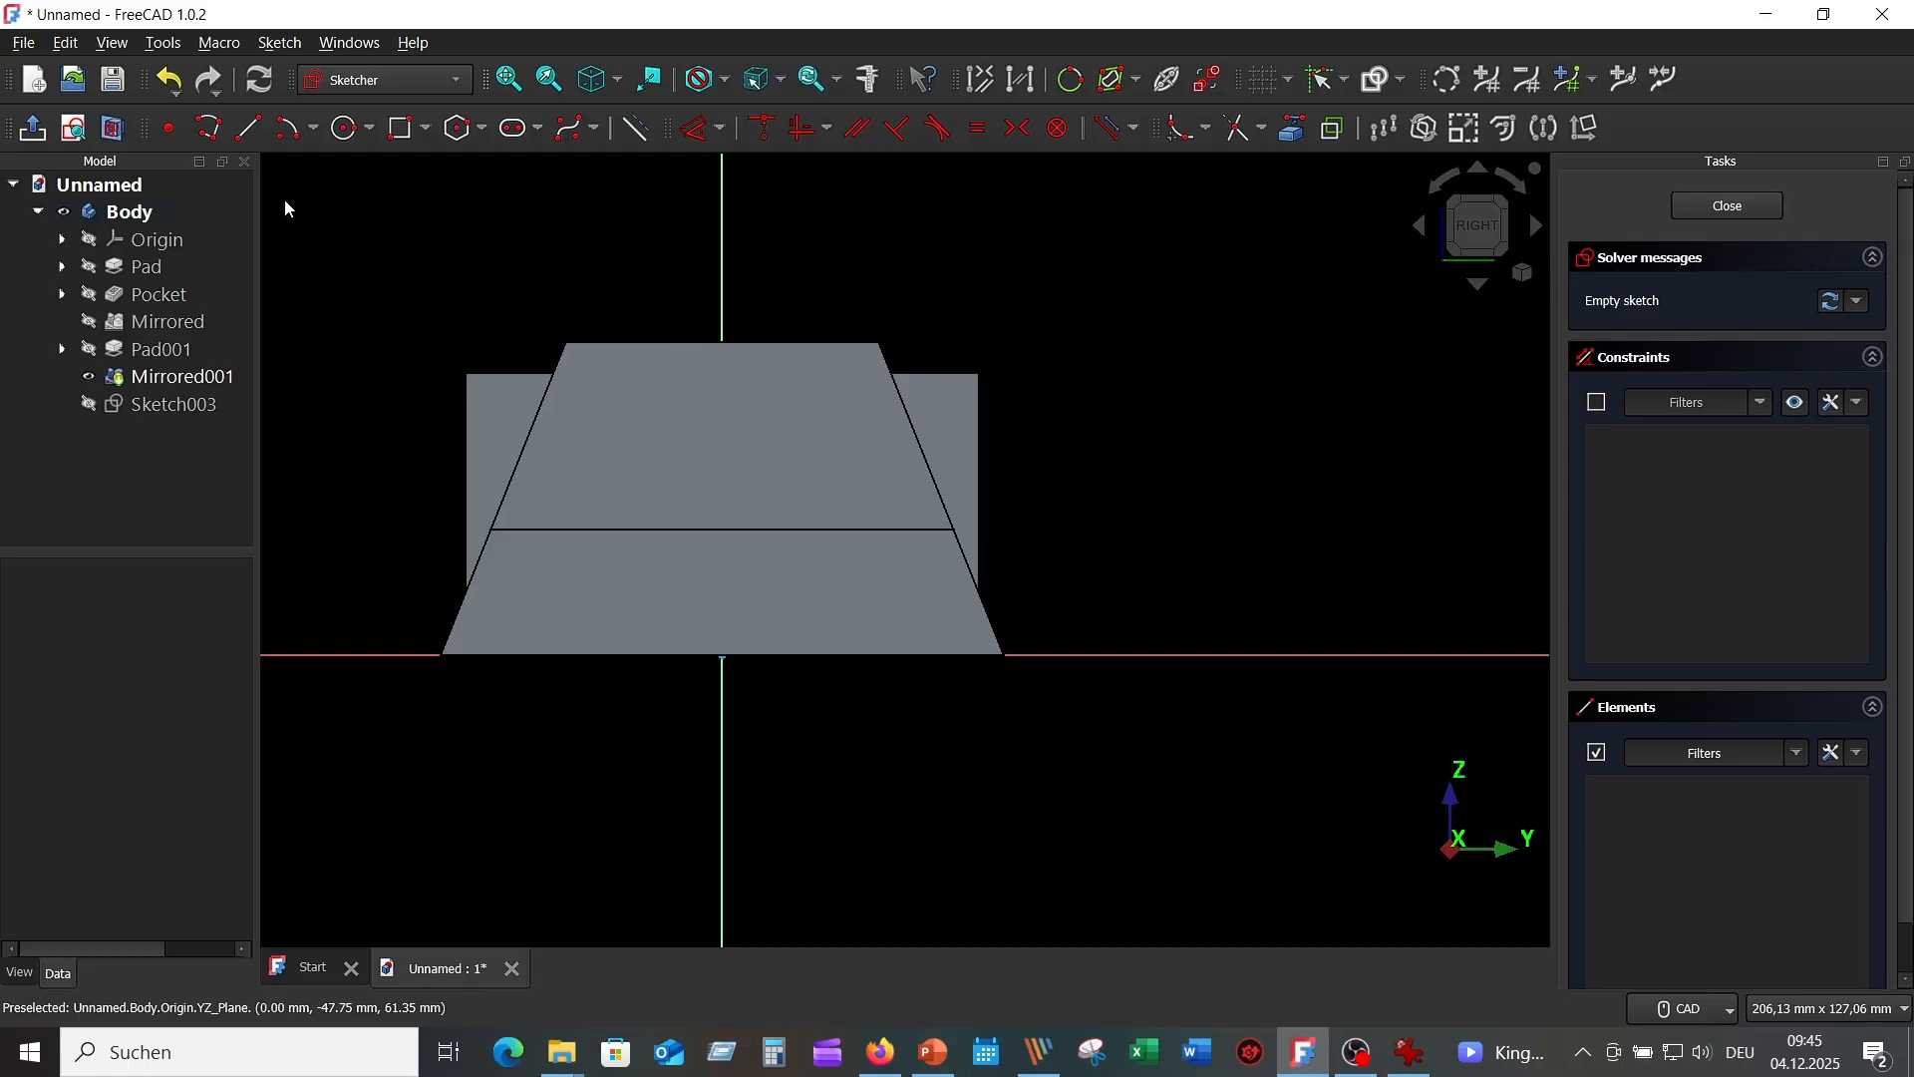
left_click(115, 130)
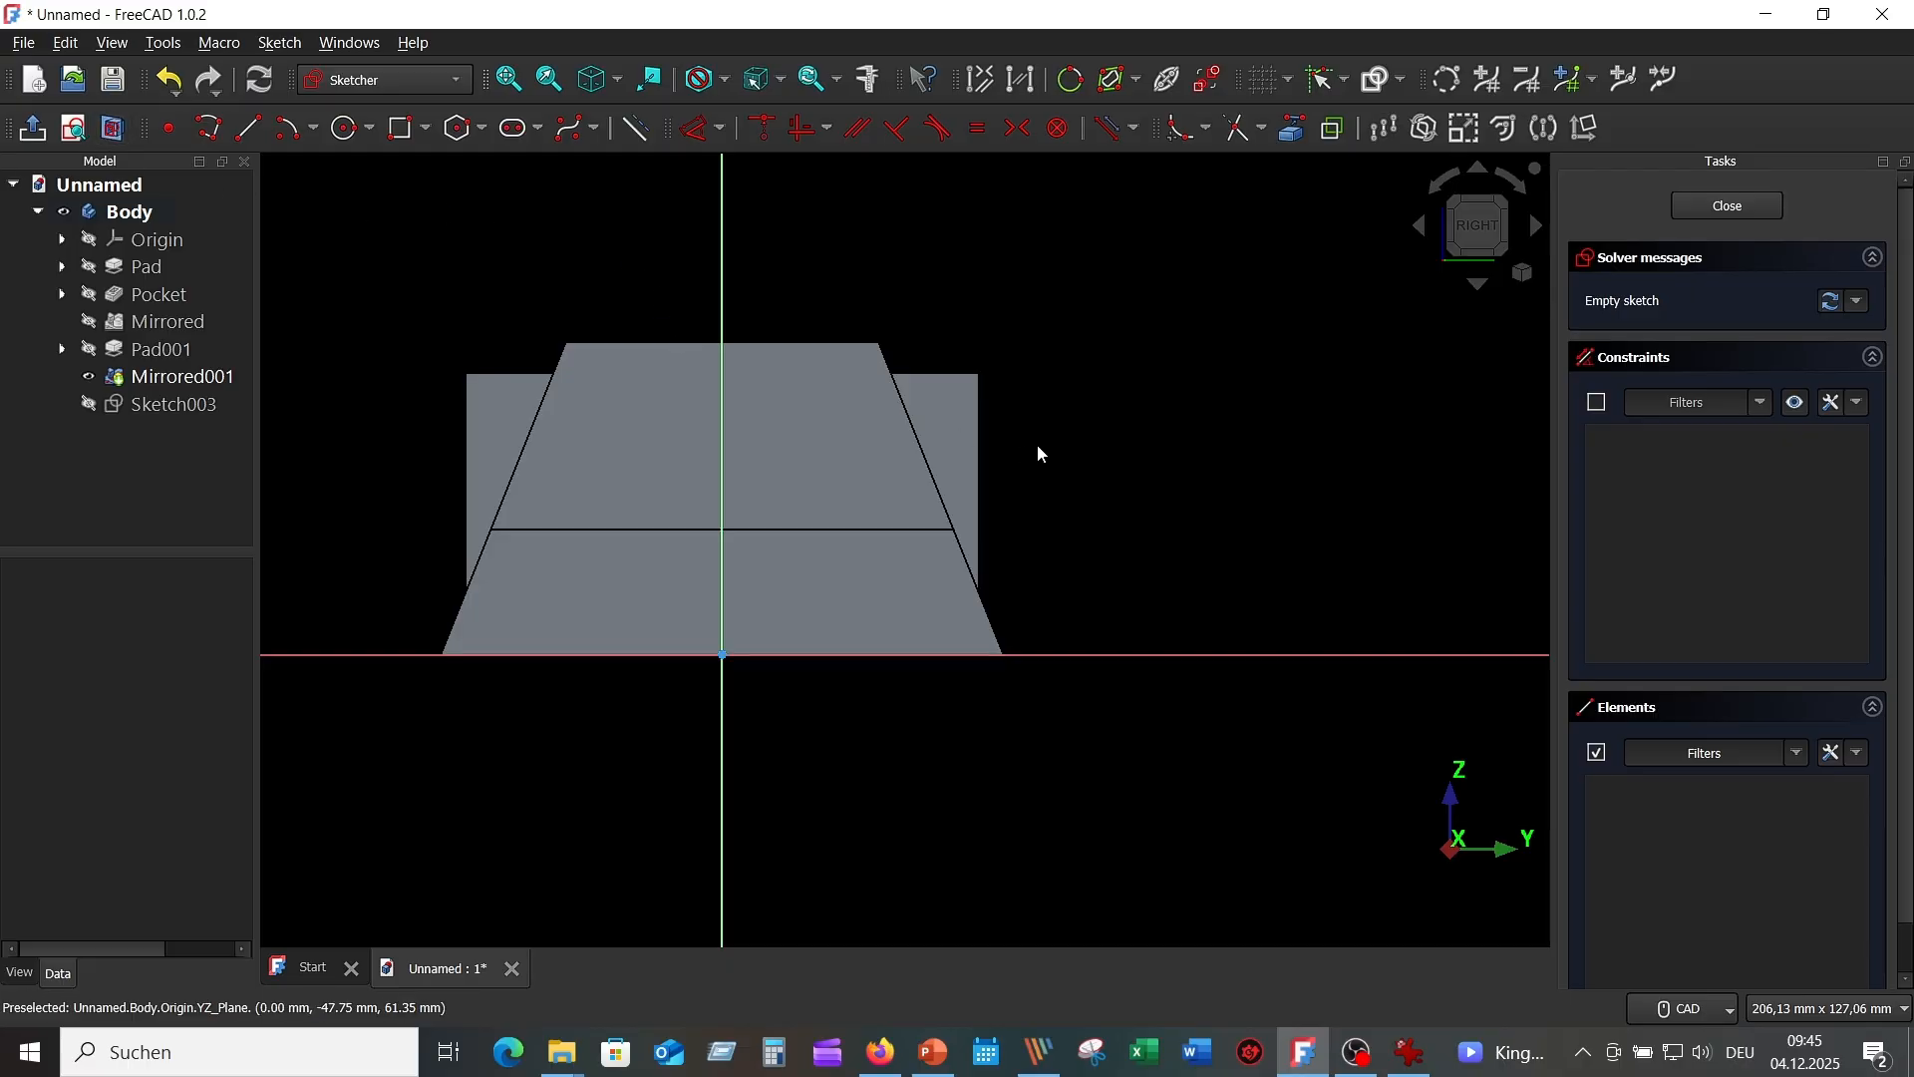
middle_click_drag(1077, 405, 1320, 480)
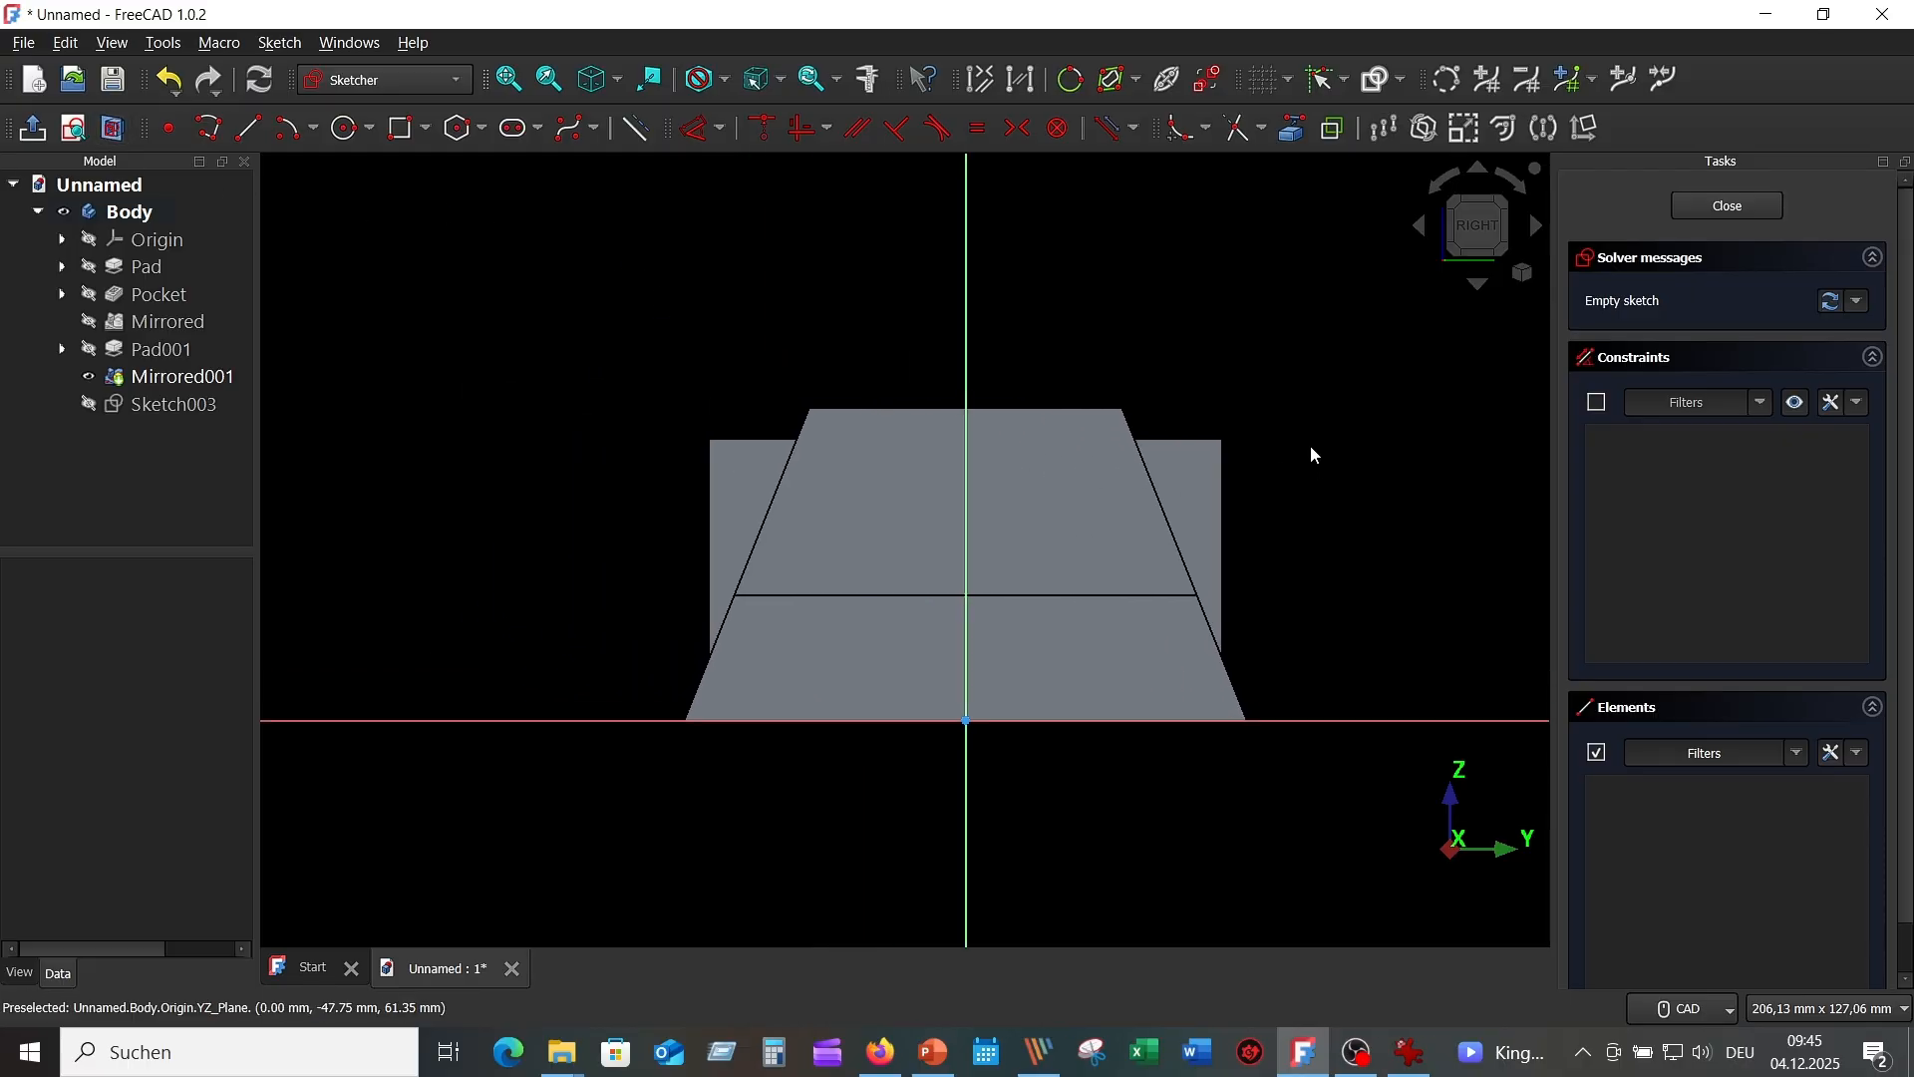
scroll(1301, 451, "up", 1)
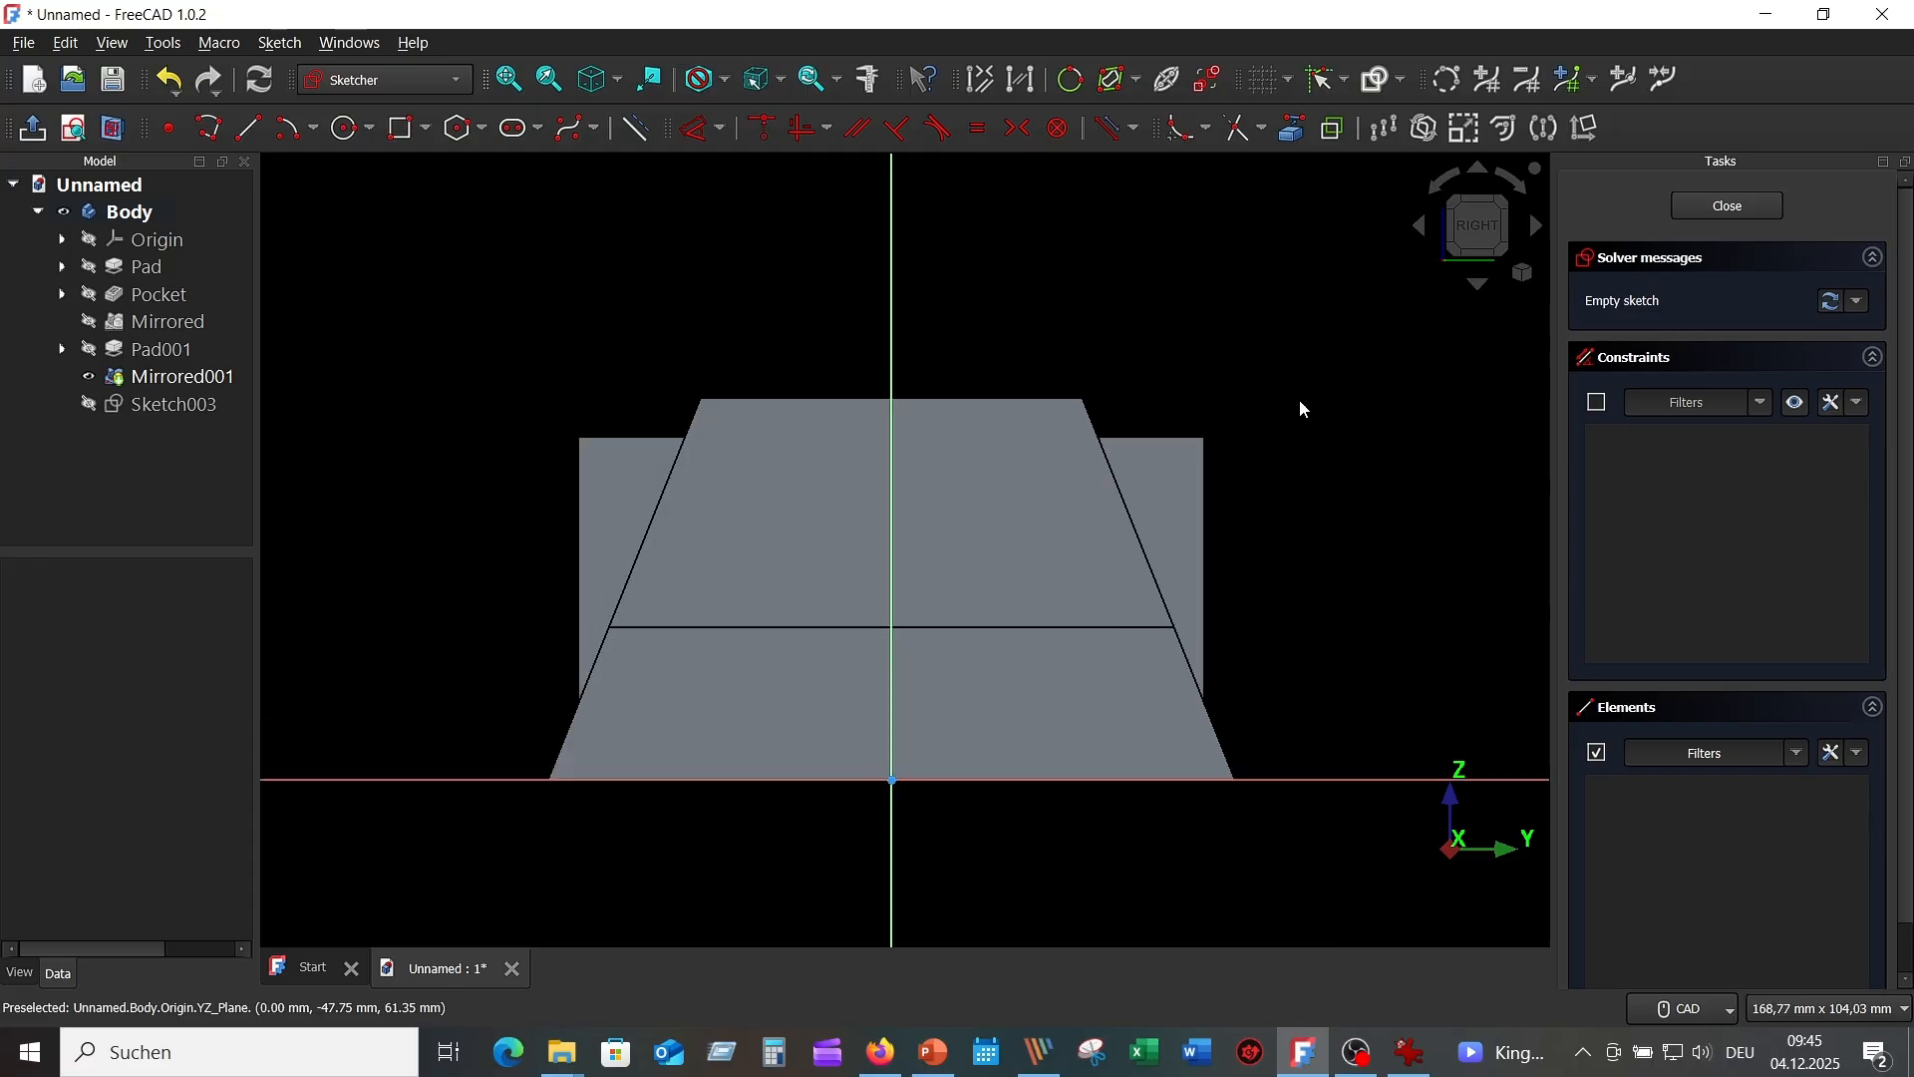
left_click(1296, 139)
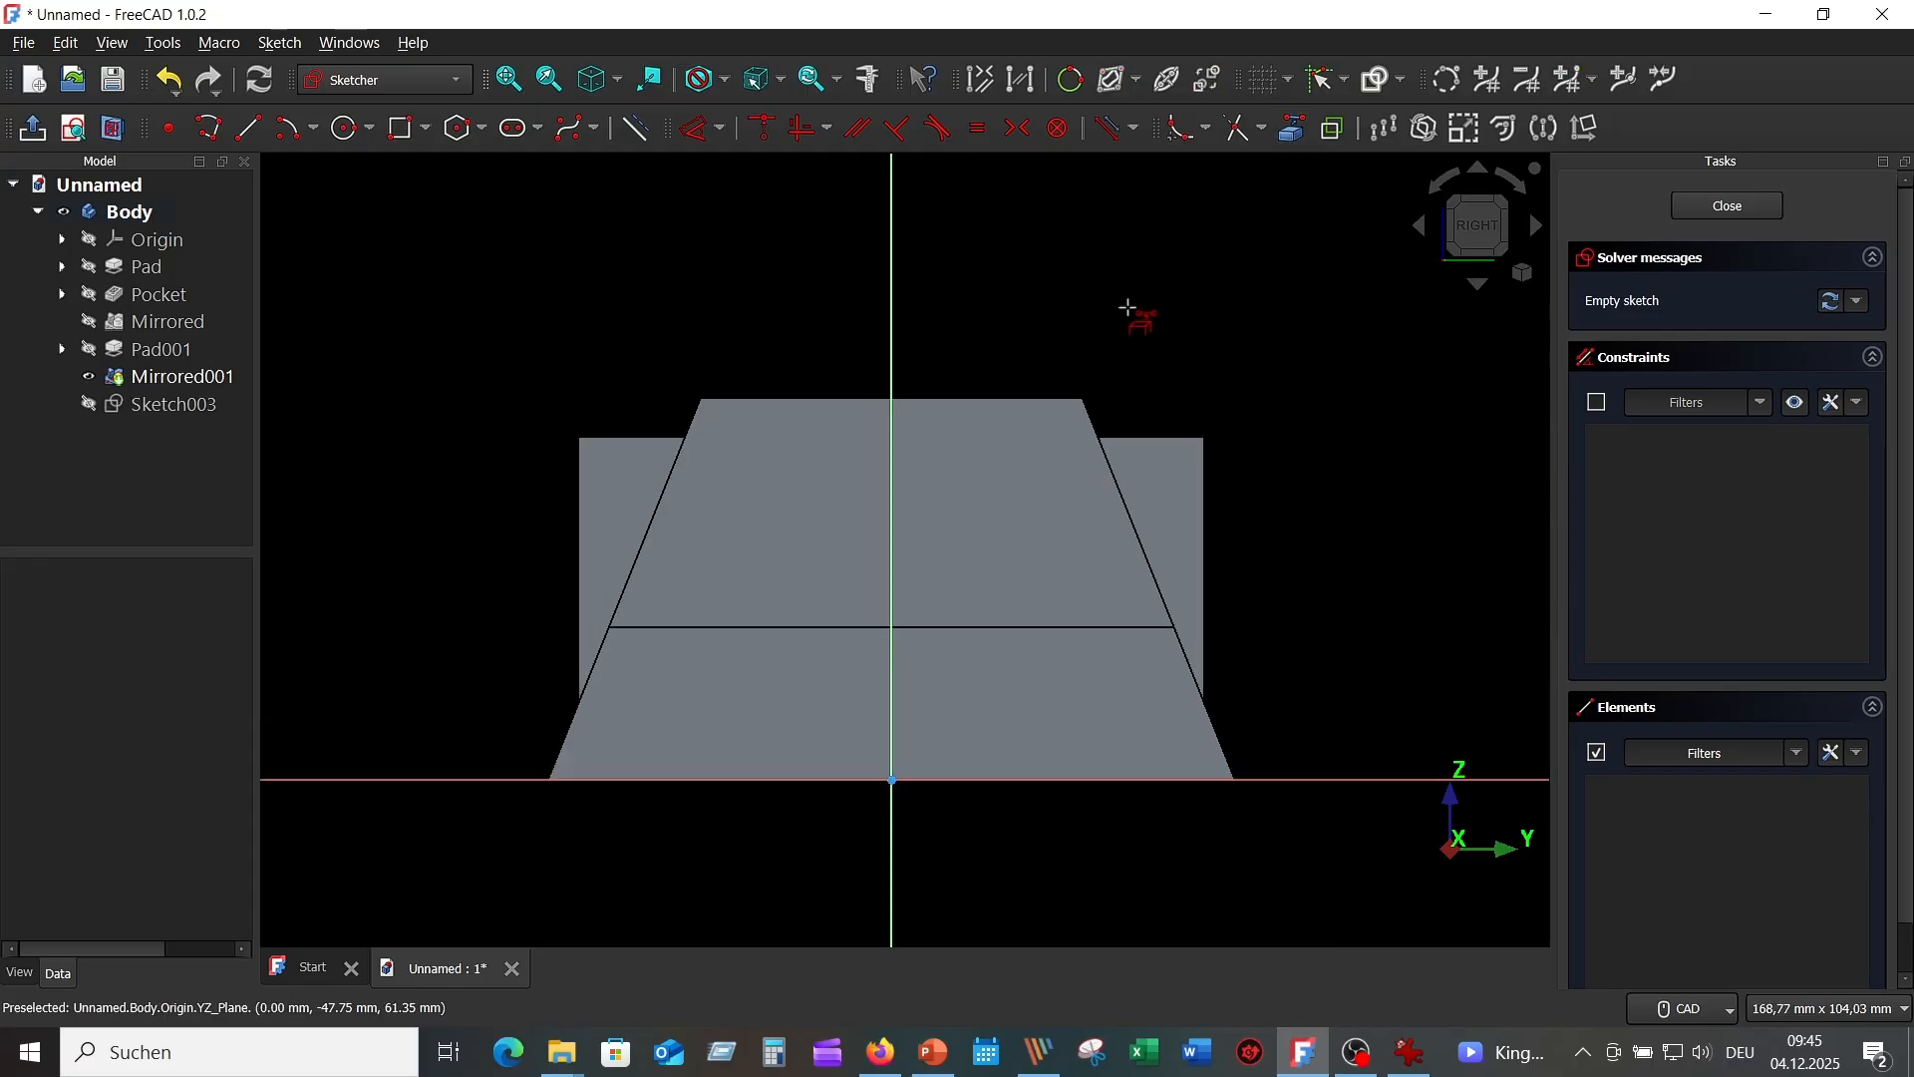
left_click(990, 396)
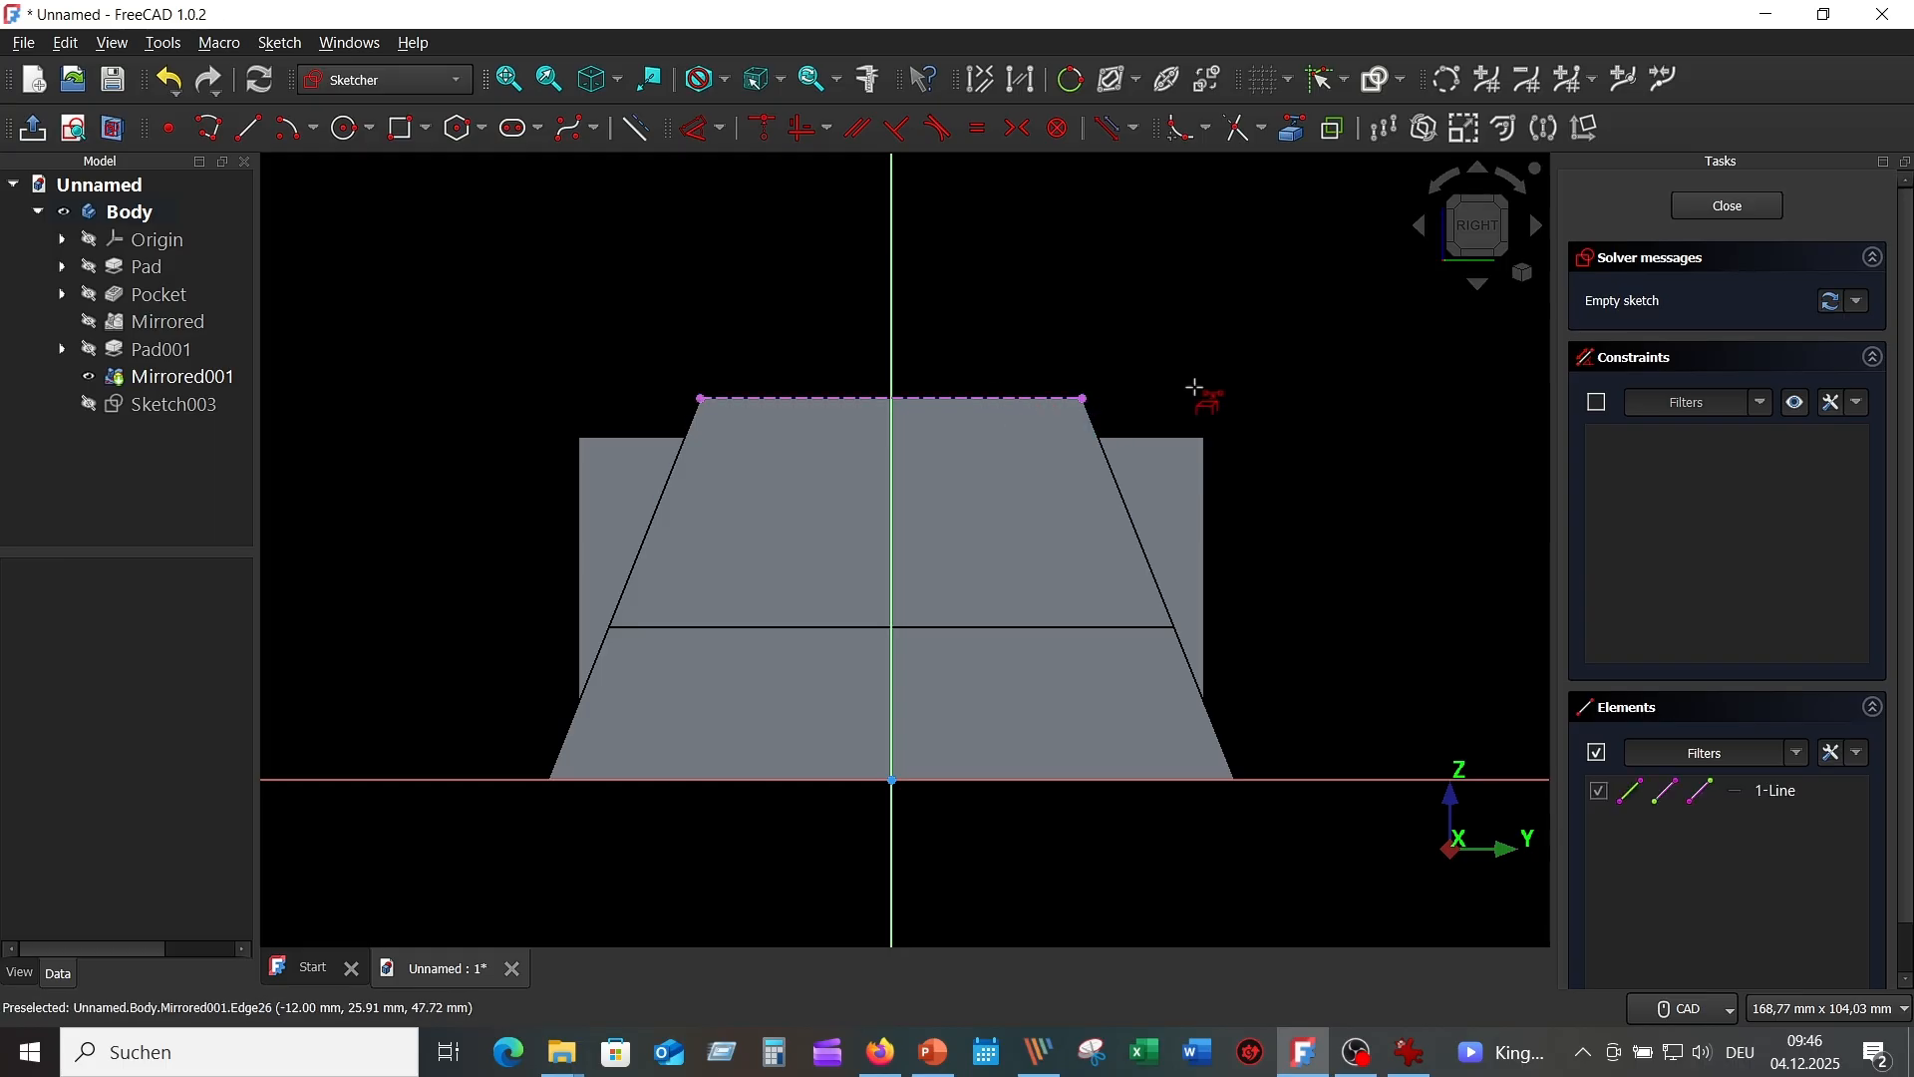
middle_click_drag(1217, 372, 1199, 439)
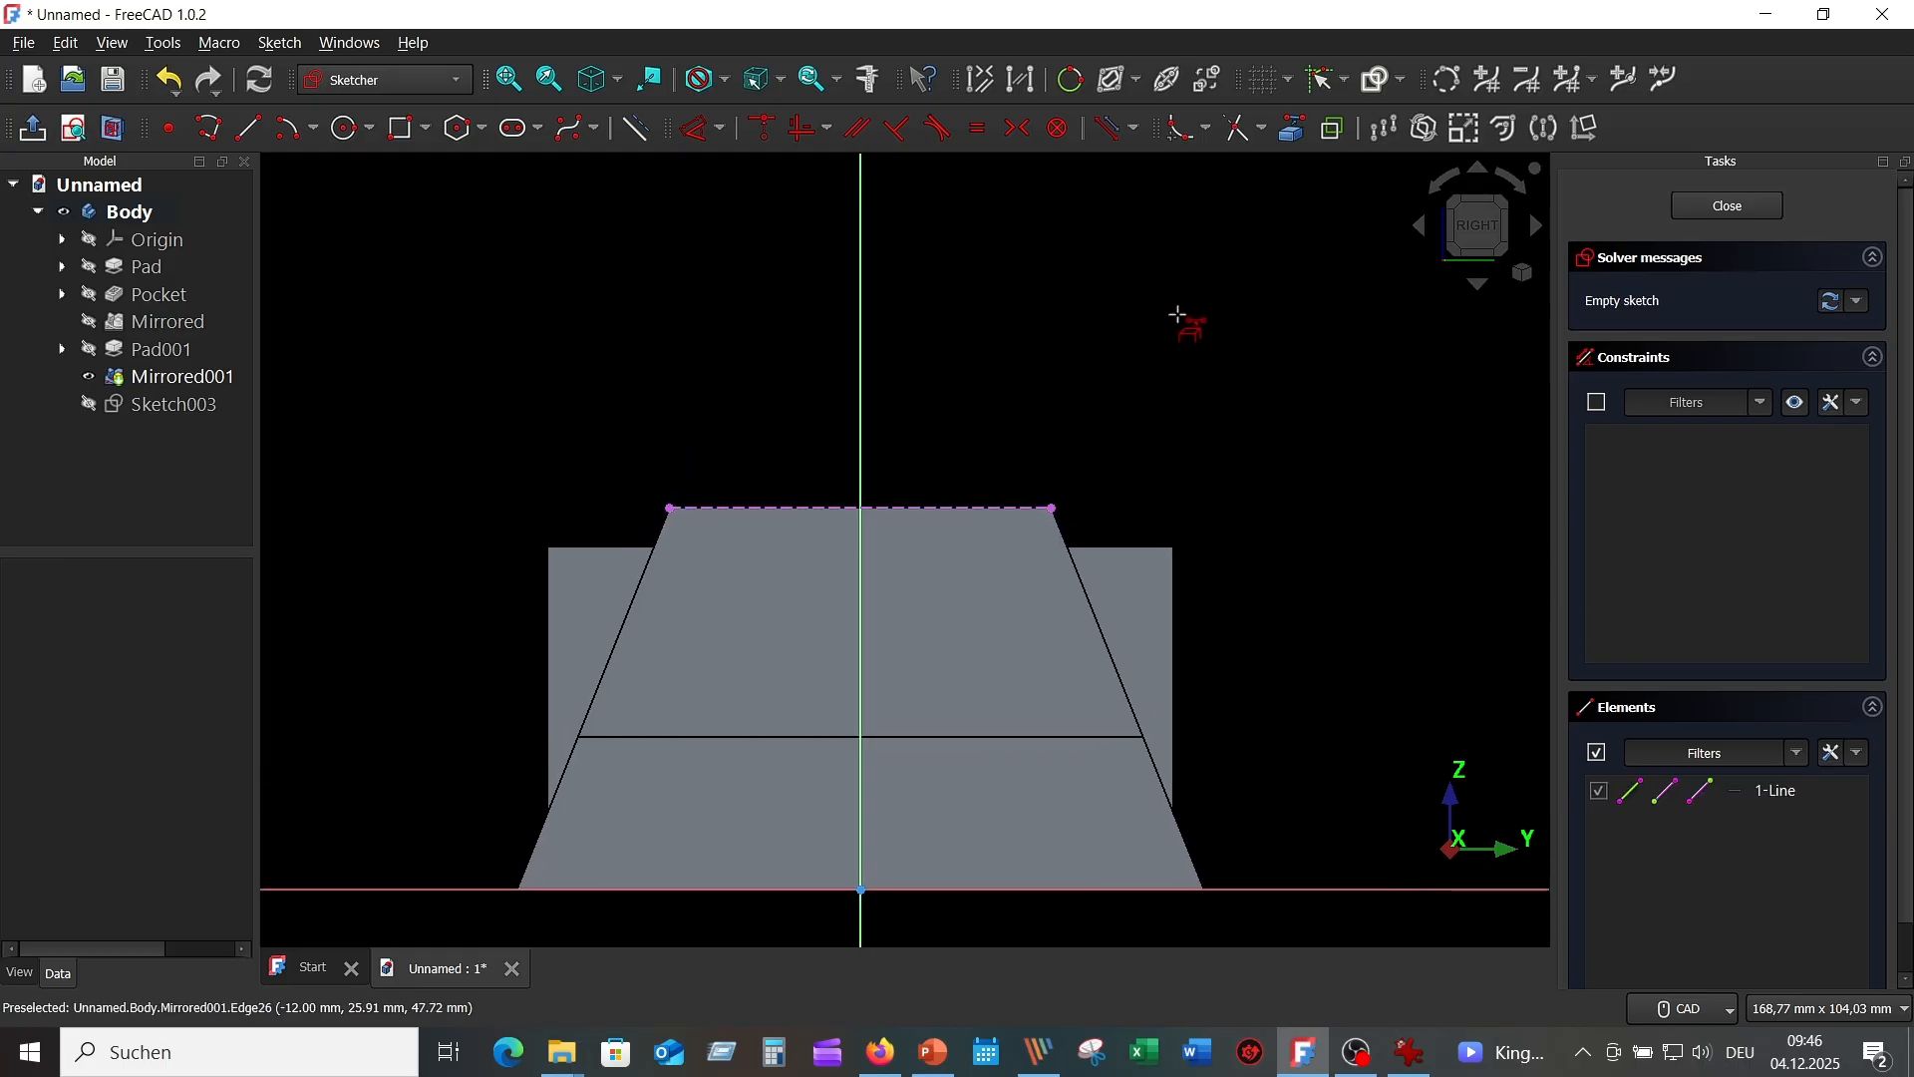
Draw a 40 mm diameter circle centred on the vertical axis.
left_click(353, 129)
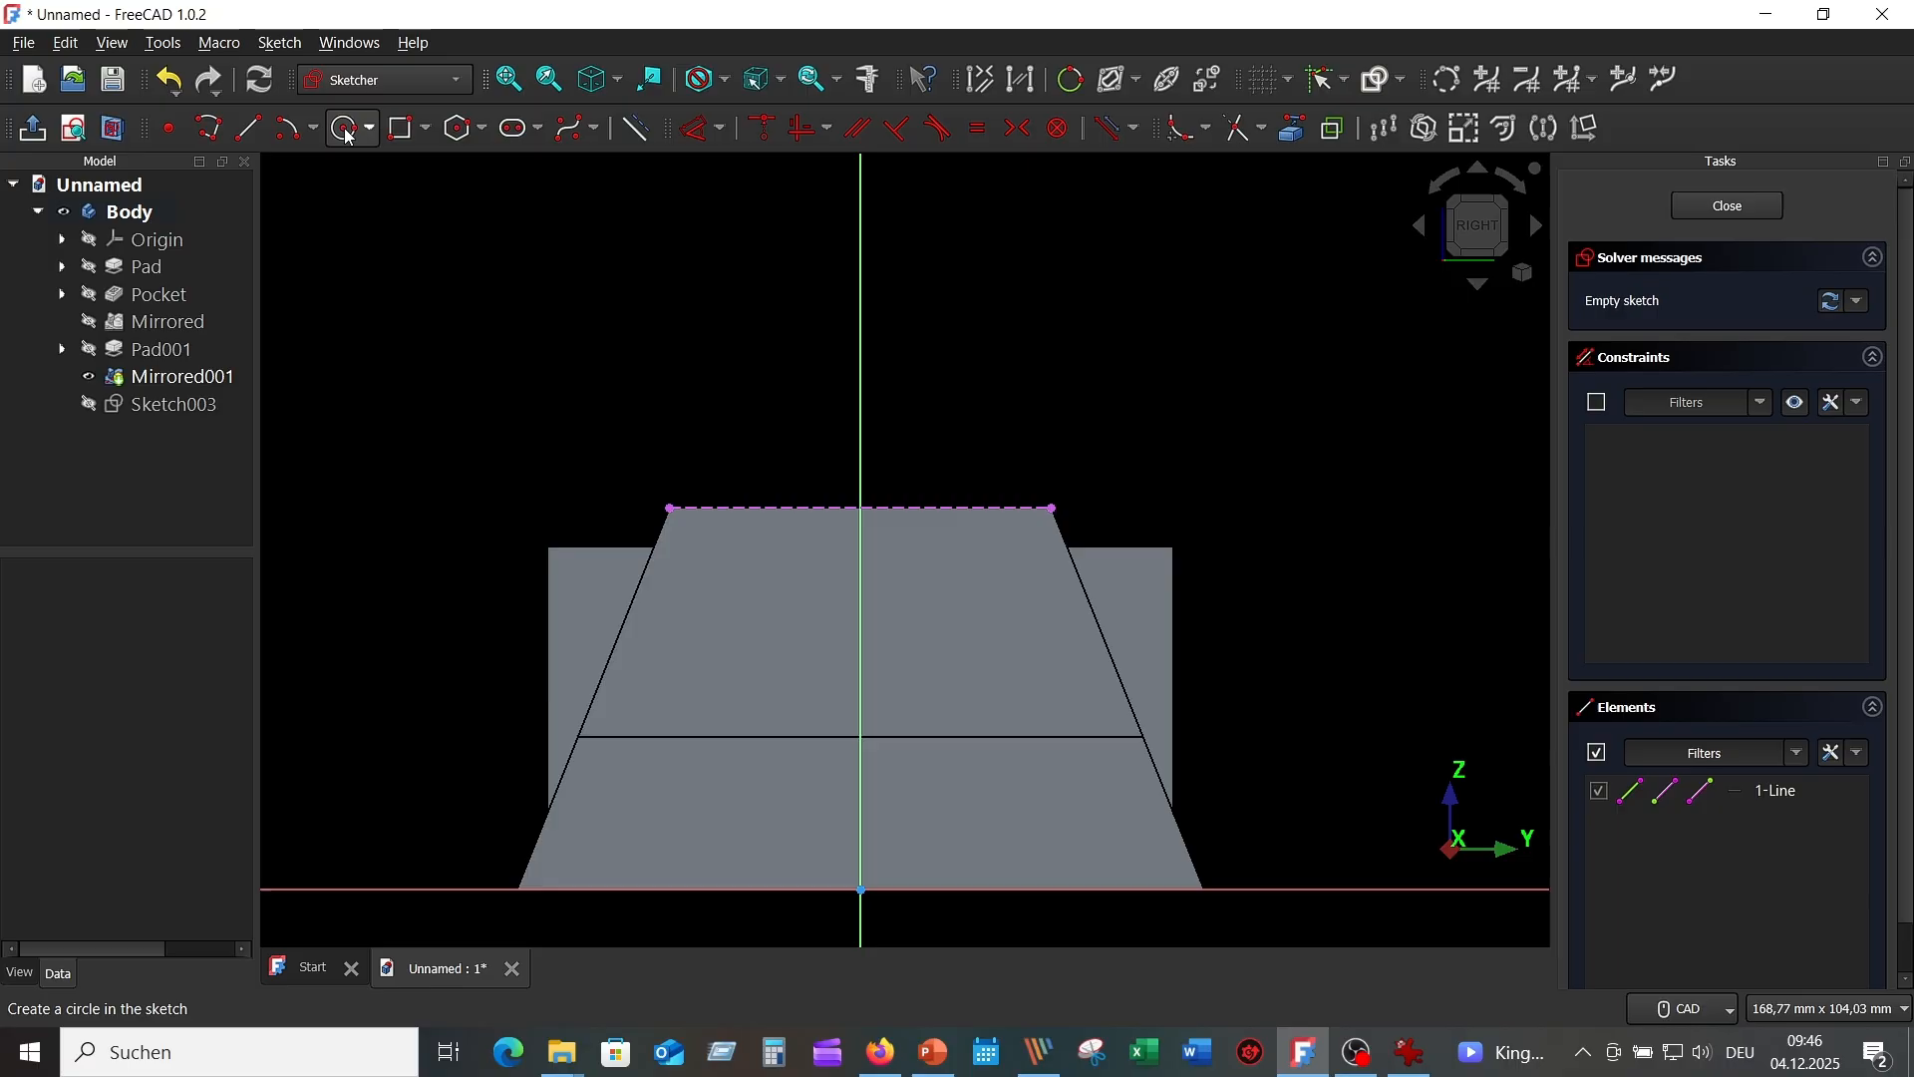
left_click(859, 270)
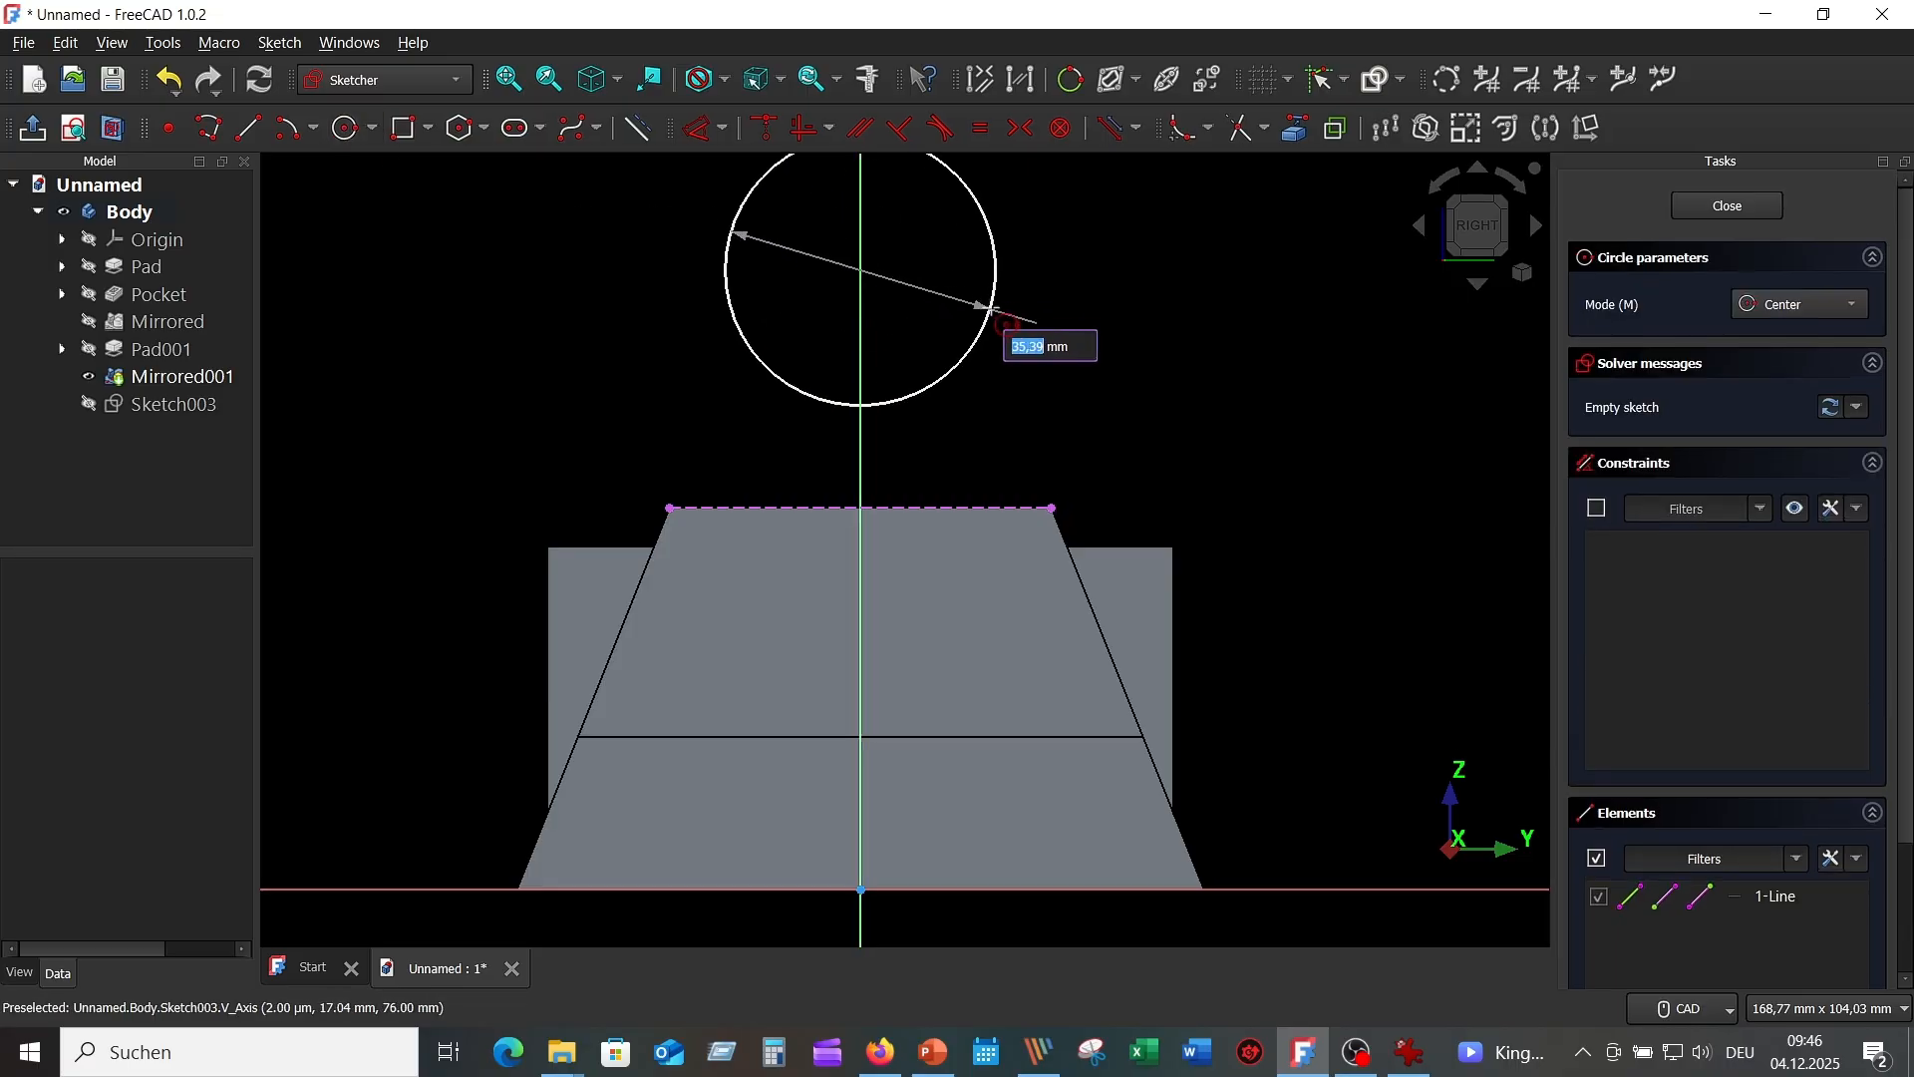
type("40")
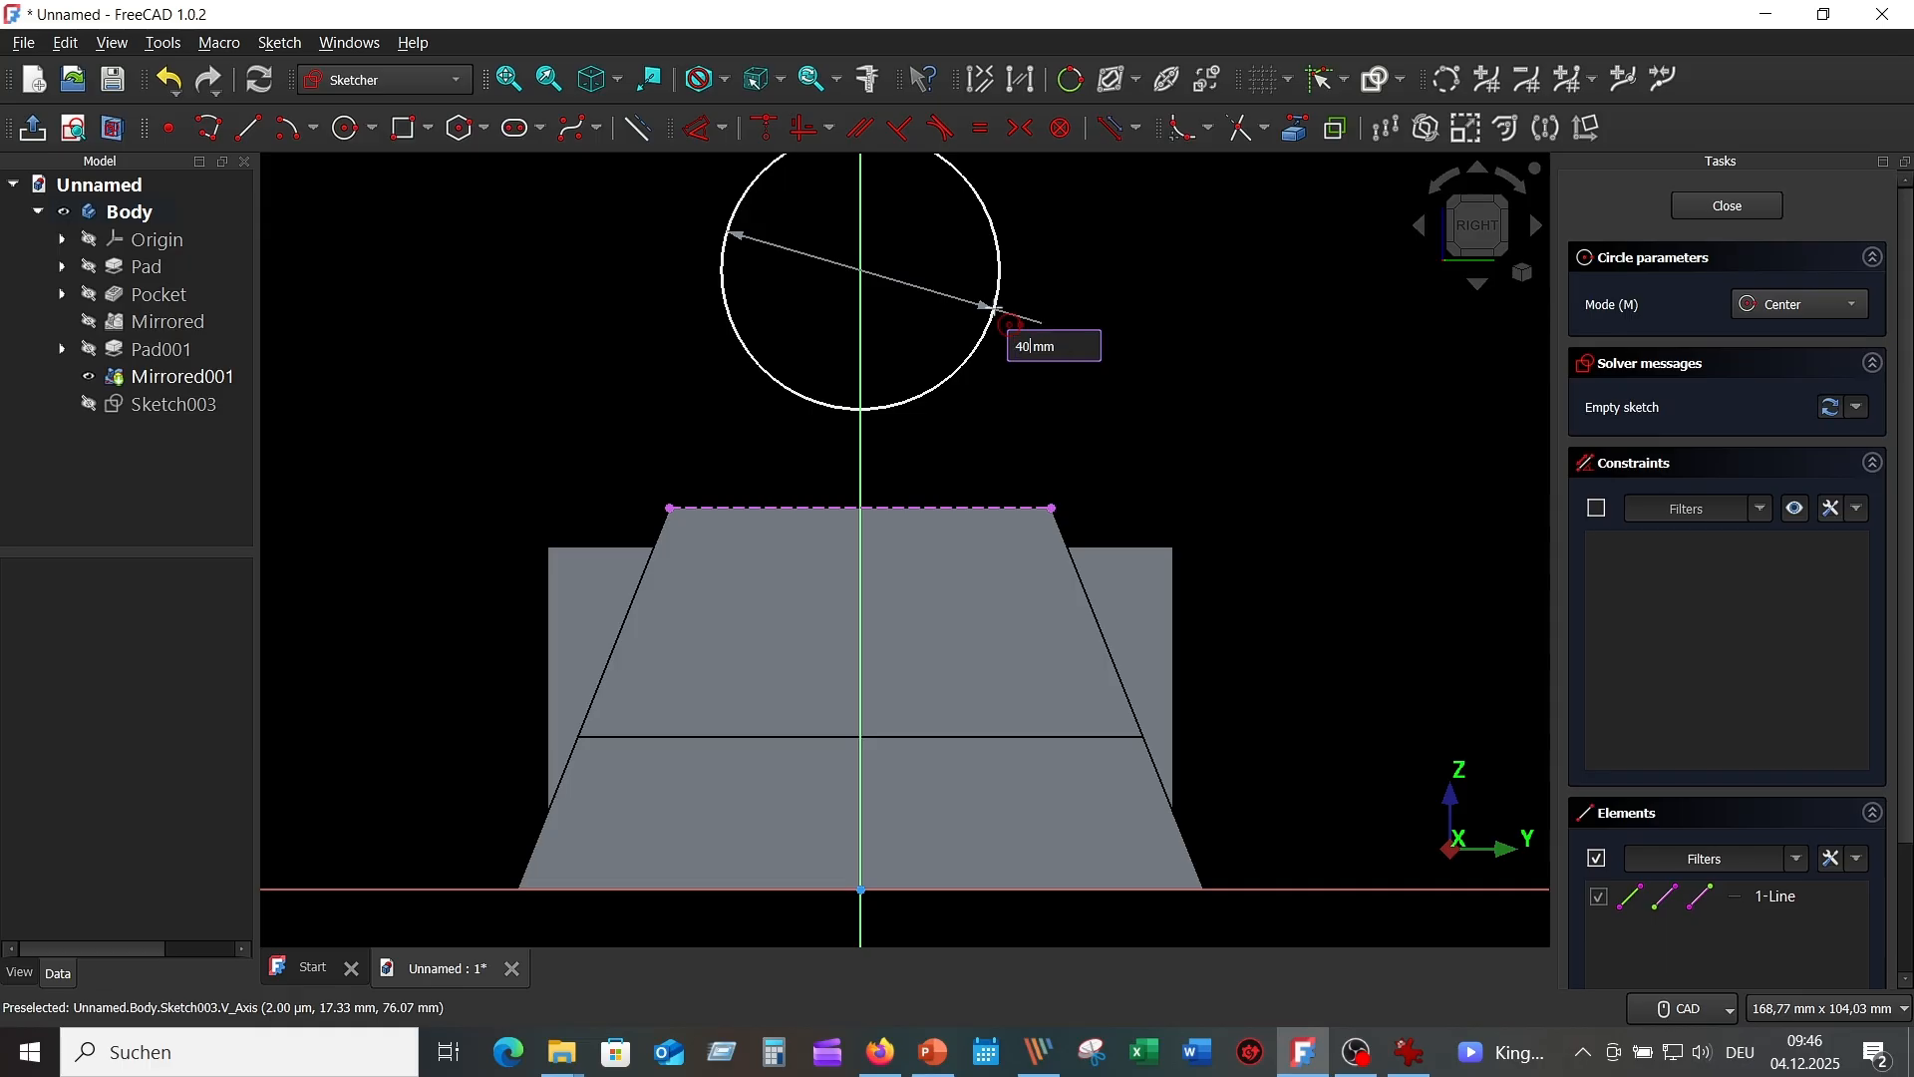
key("Return")
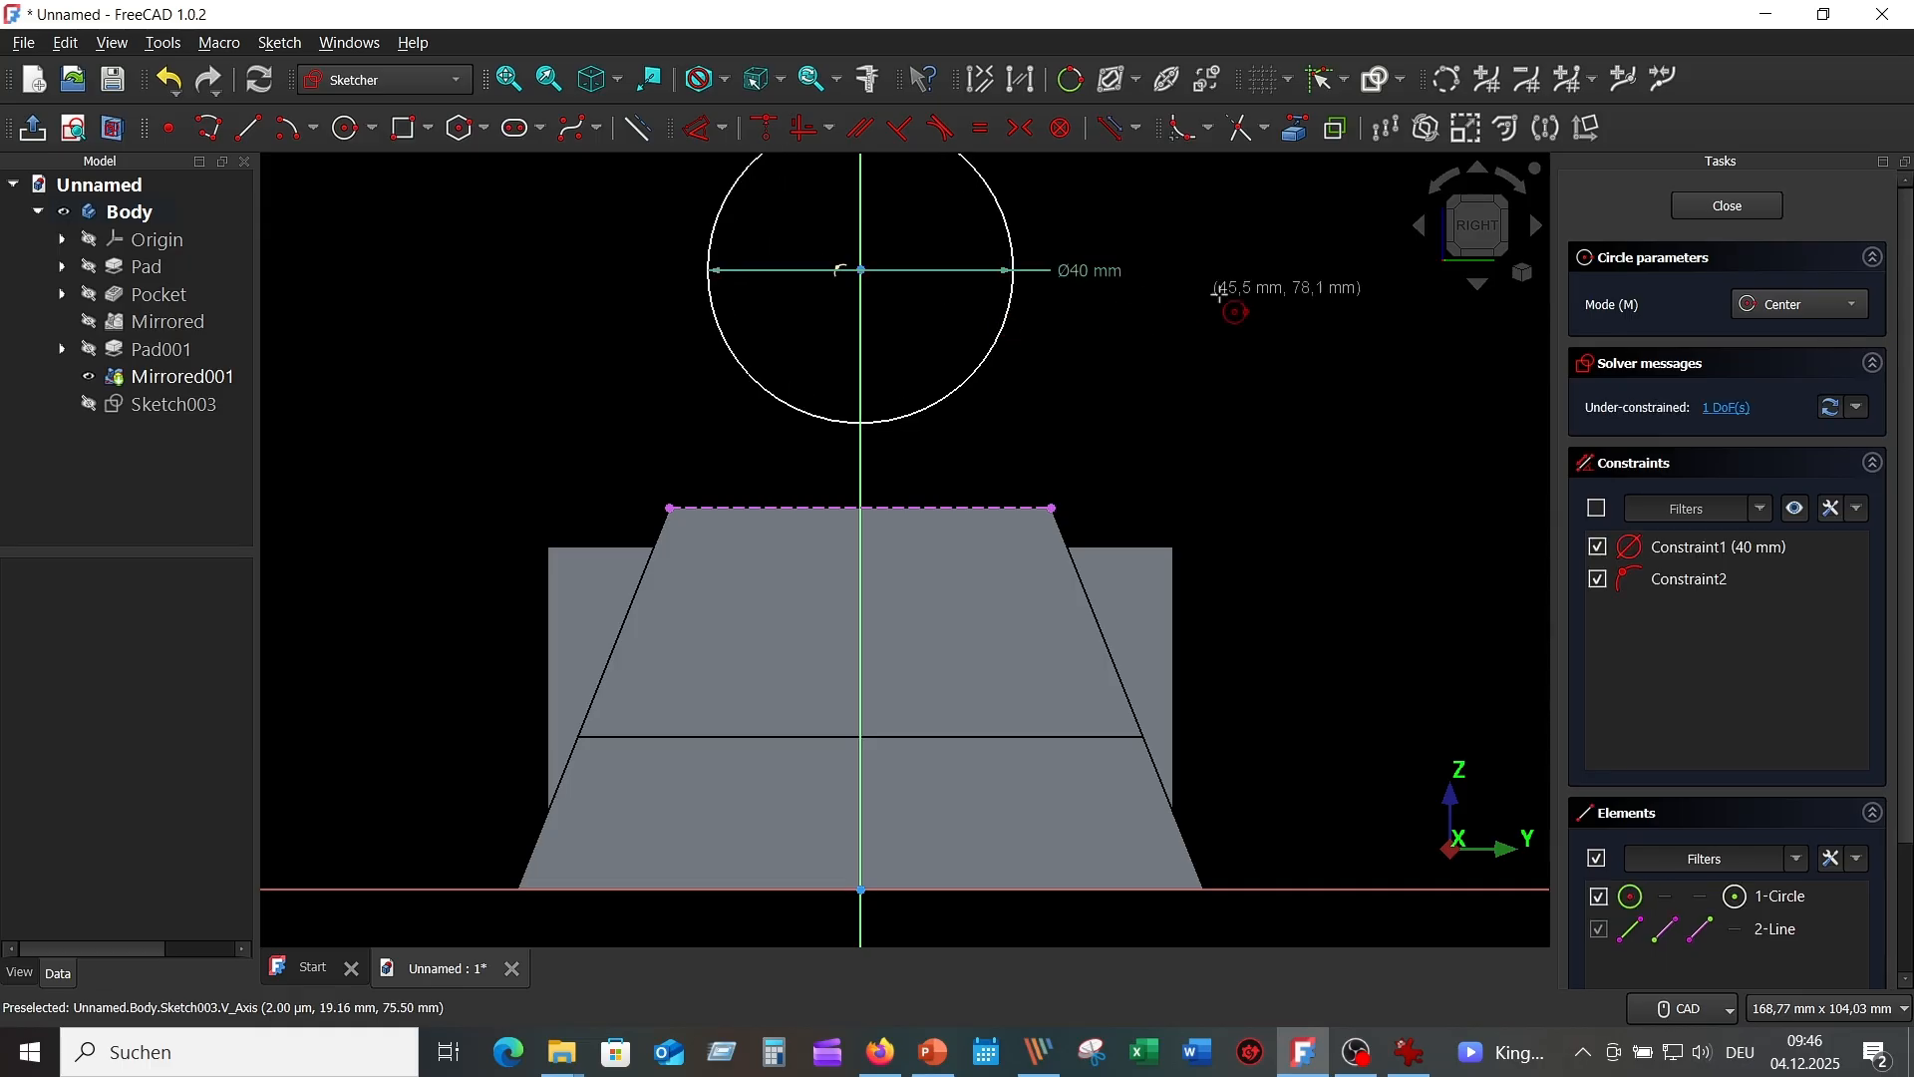
key("Escape")
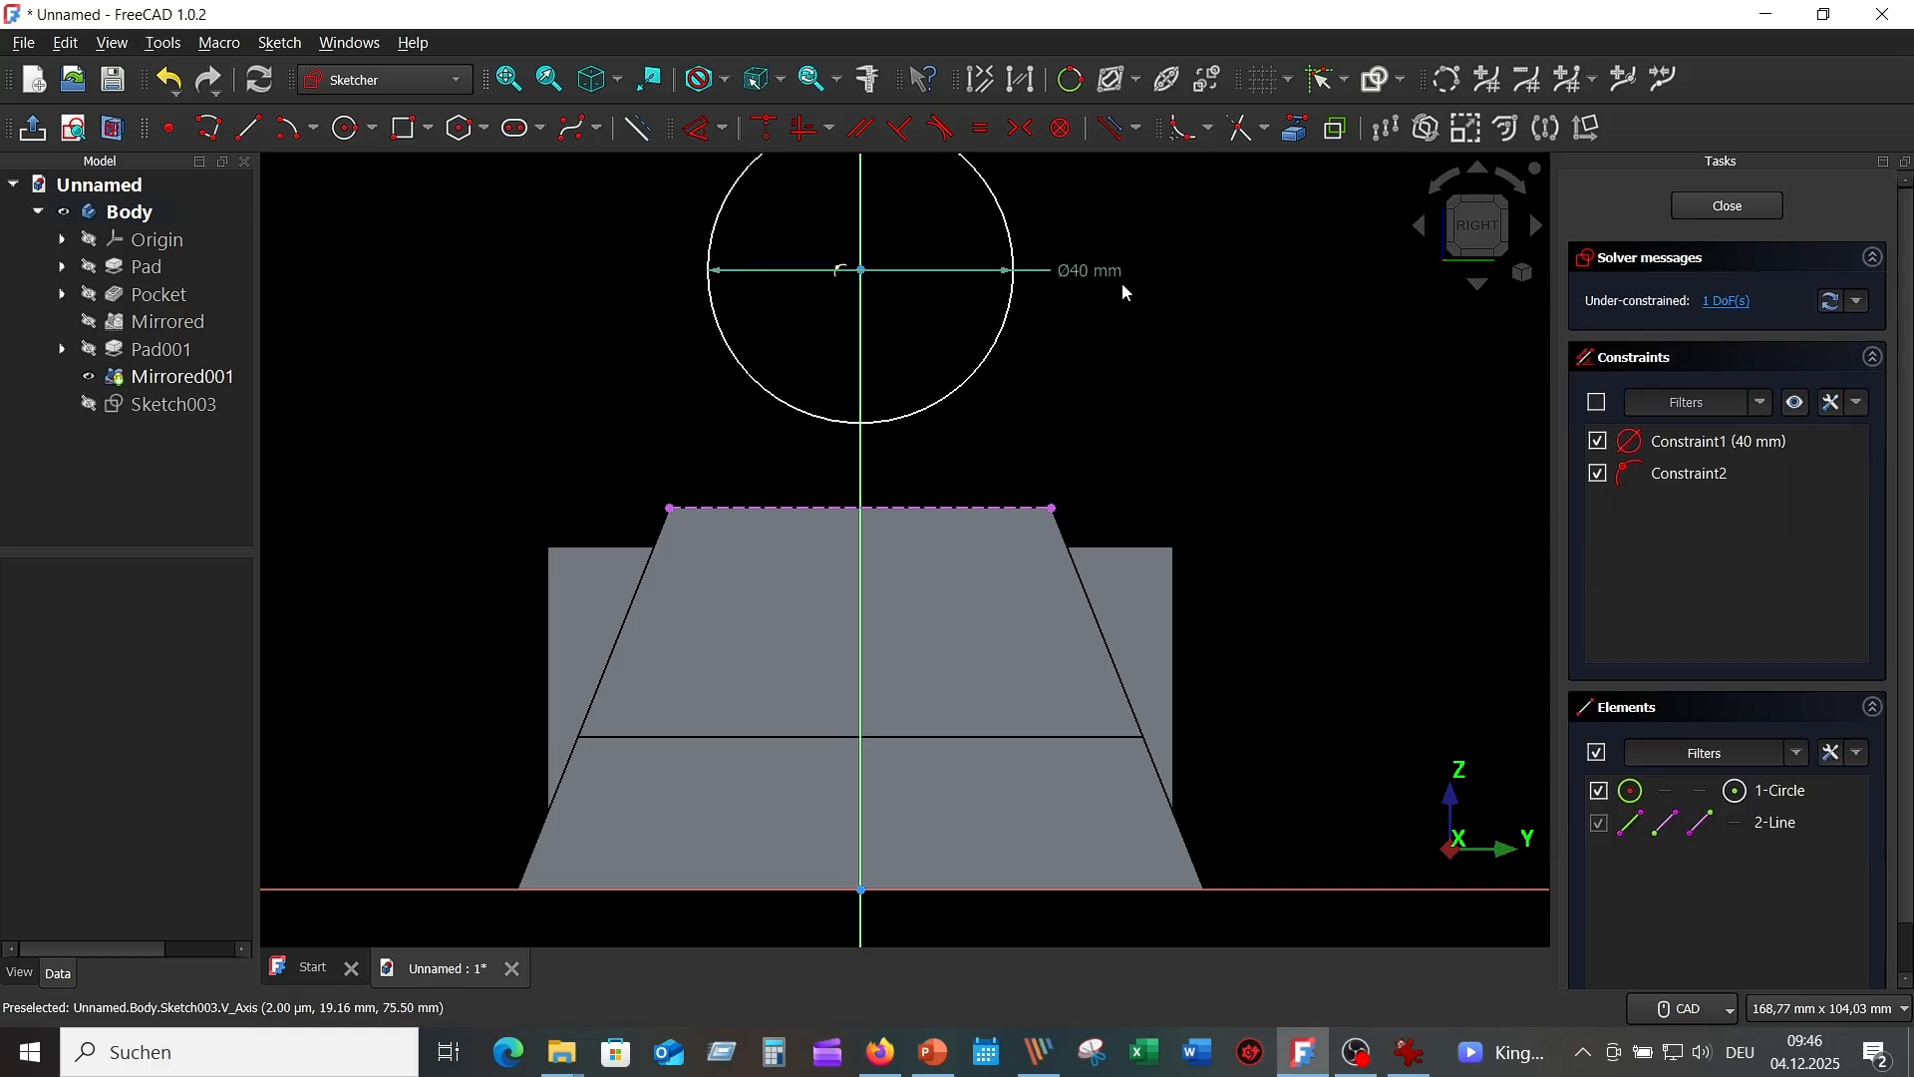
left_click_drag(1067, 271, 1097, 227)
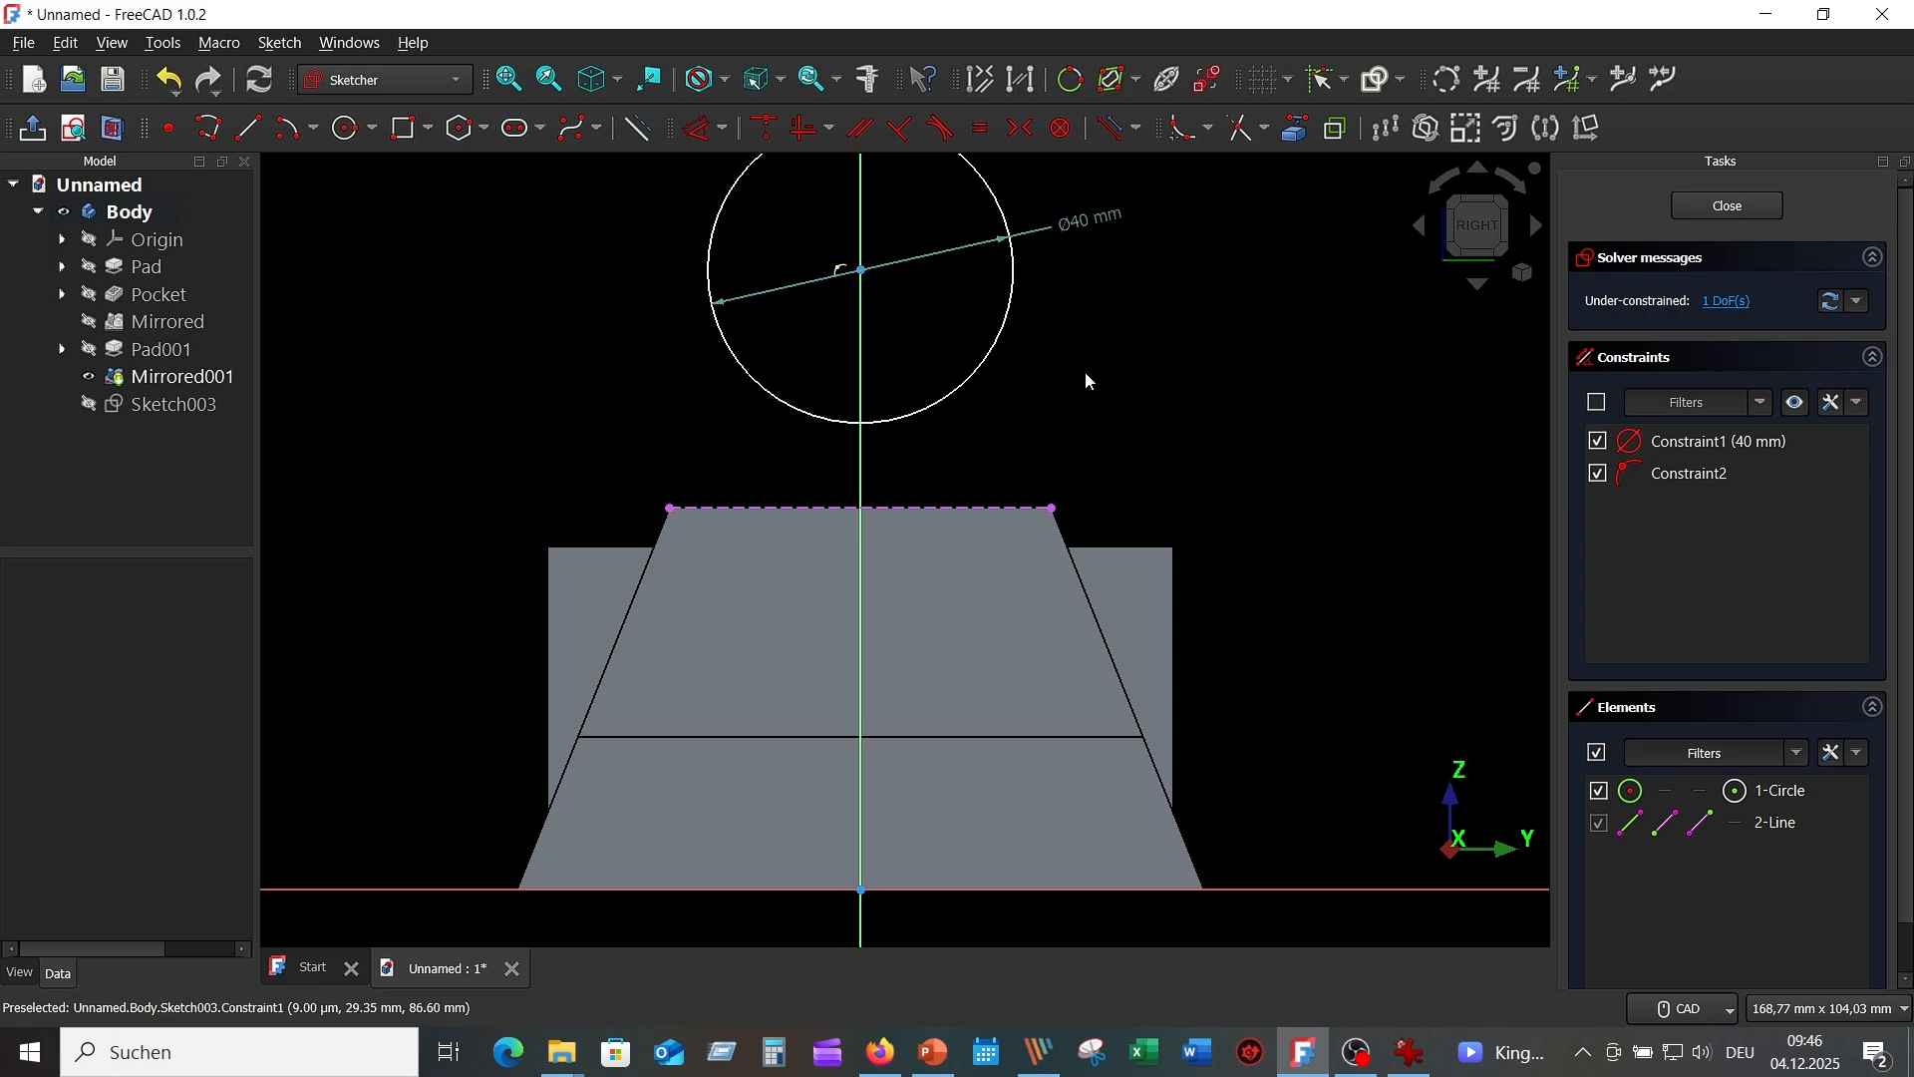
Make the circle's centre coincident with the central block's top edge, then close the sketch.
left_click(863, 277)
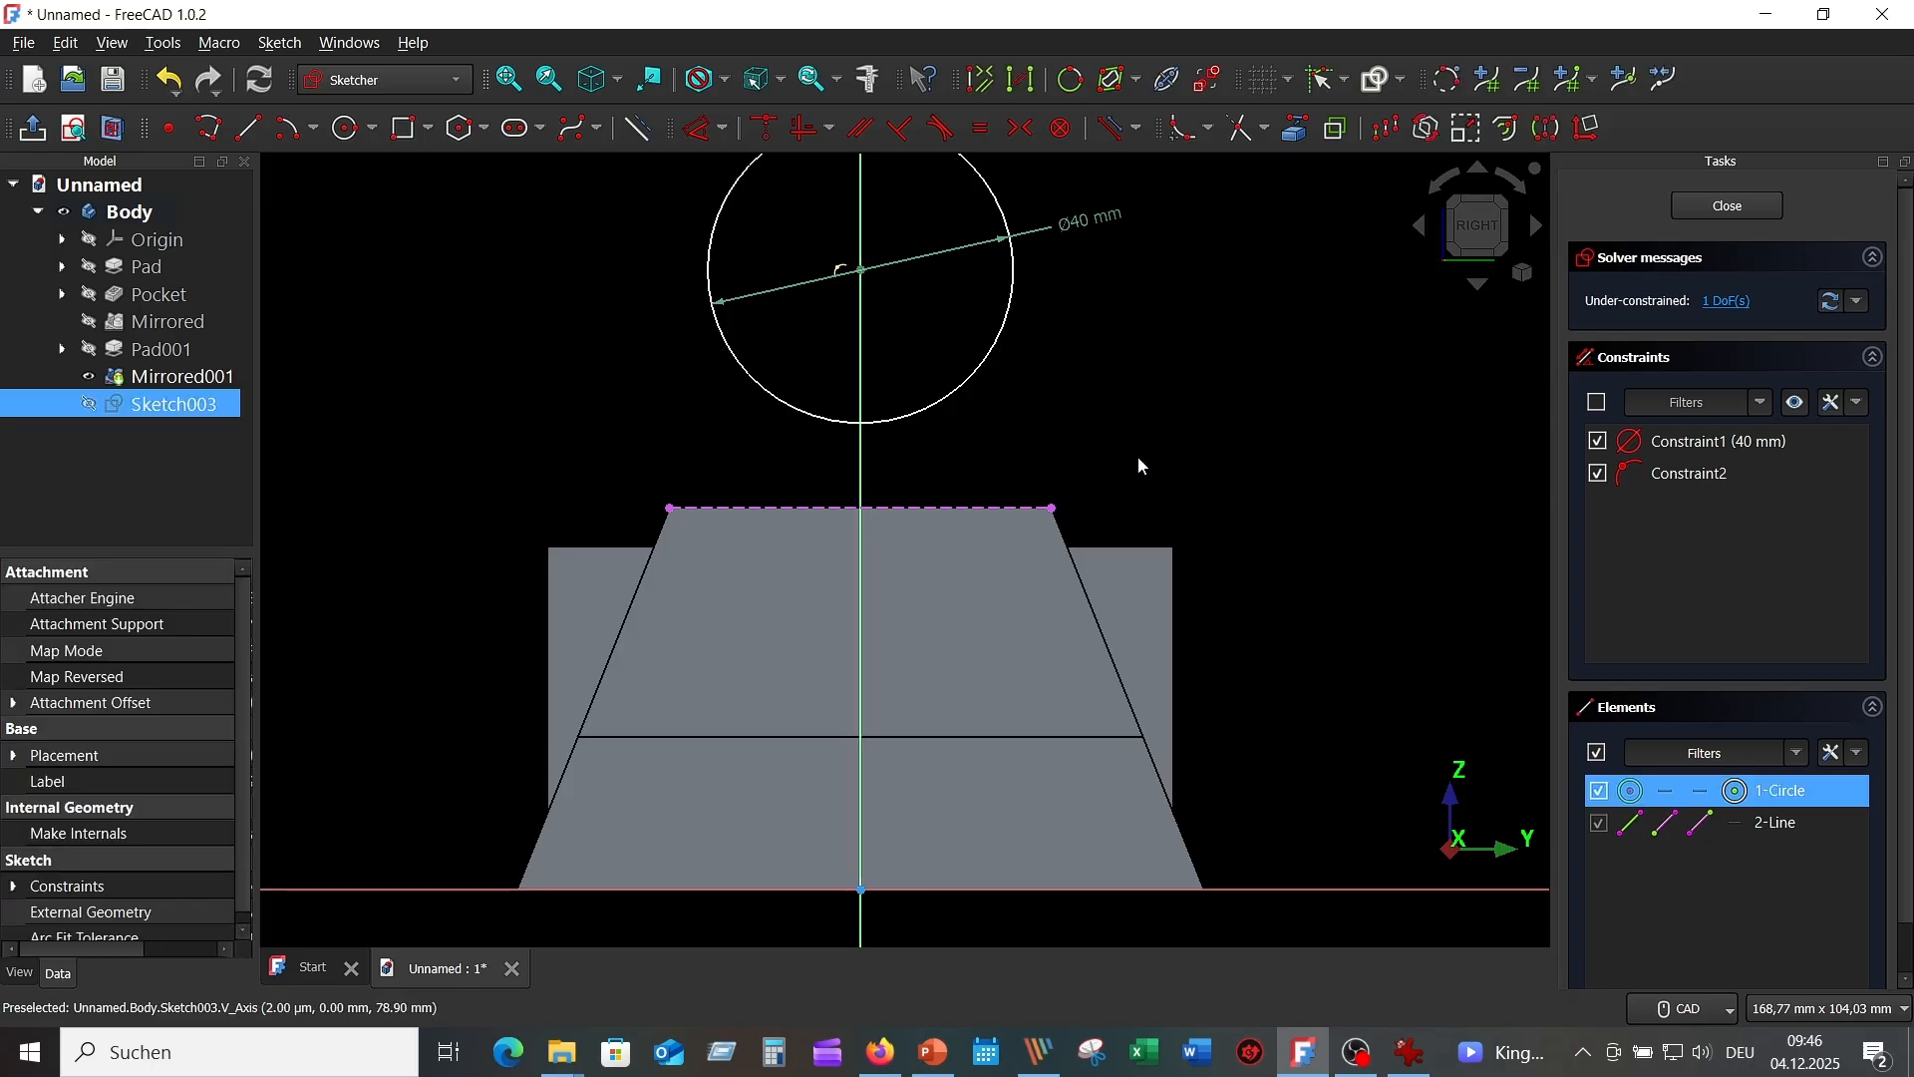
left_click(949, 507)
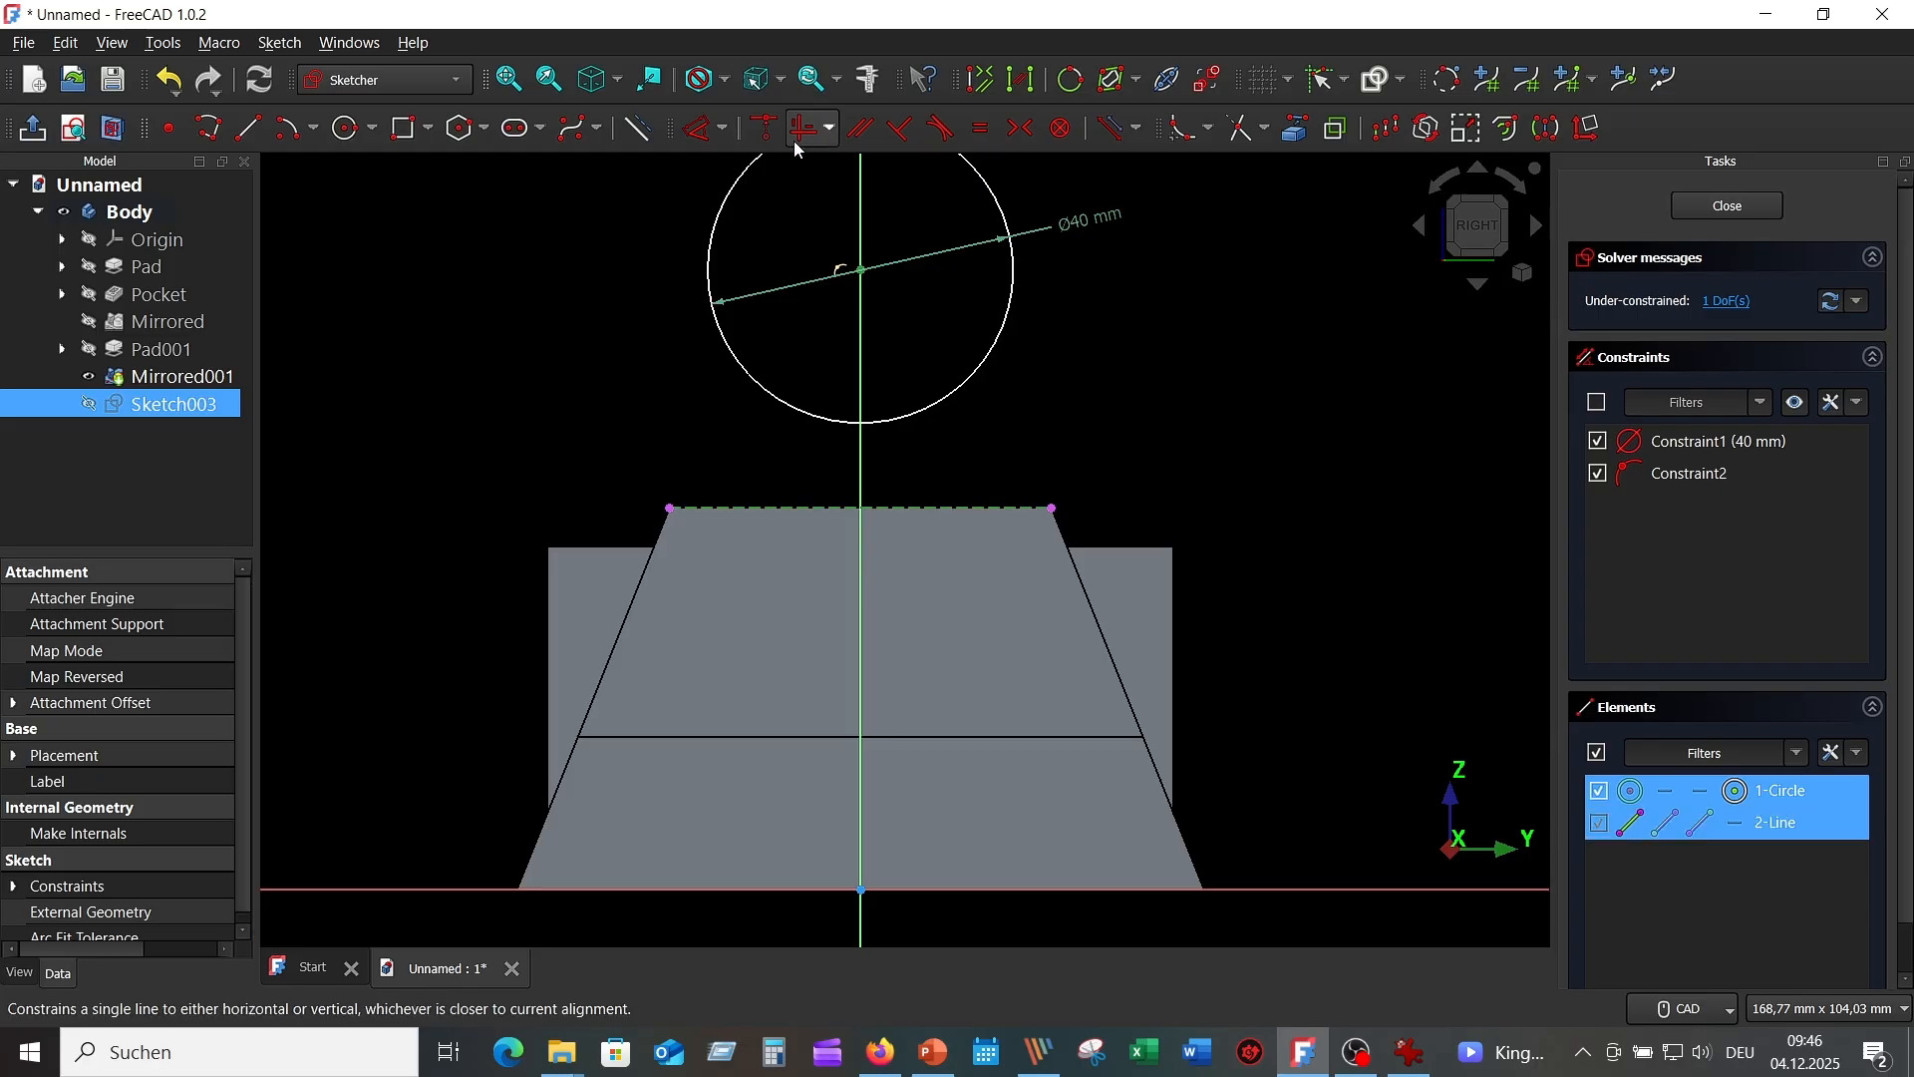
left_click(766, 127)
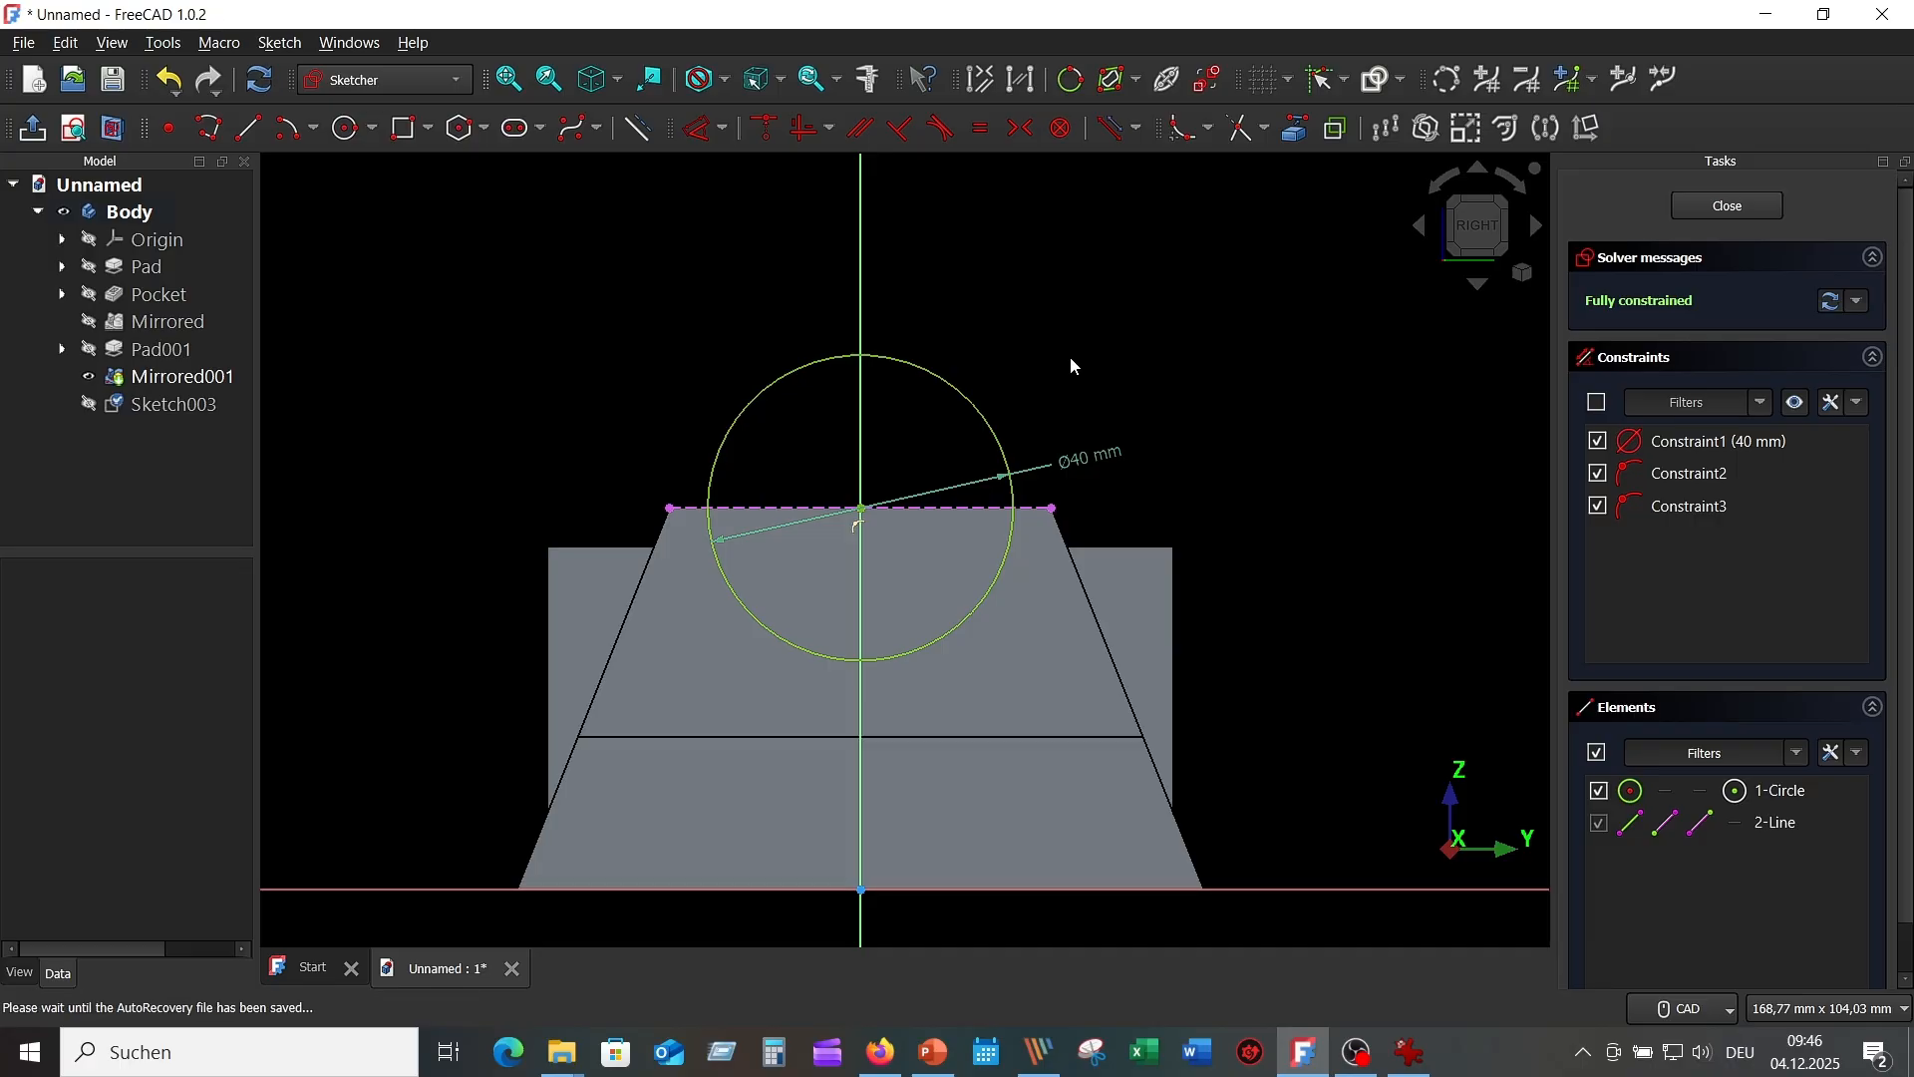
mouse_move(1384, 381)
middle_mouse_down()
mouse_move(1357, 371)
mouse_move(1599, 318)
middle_mouse_up()
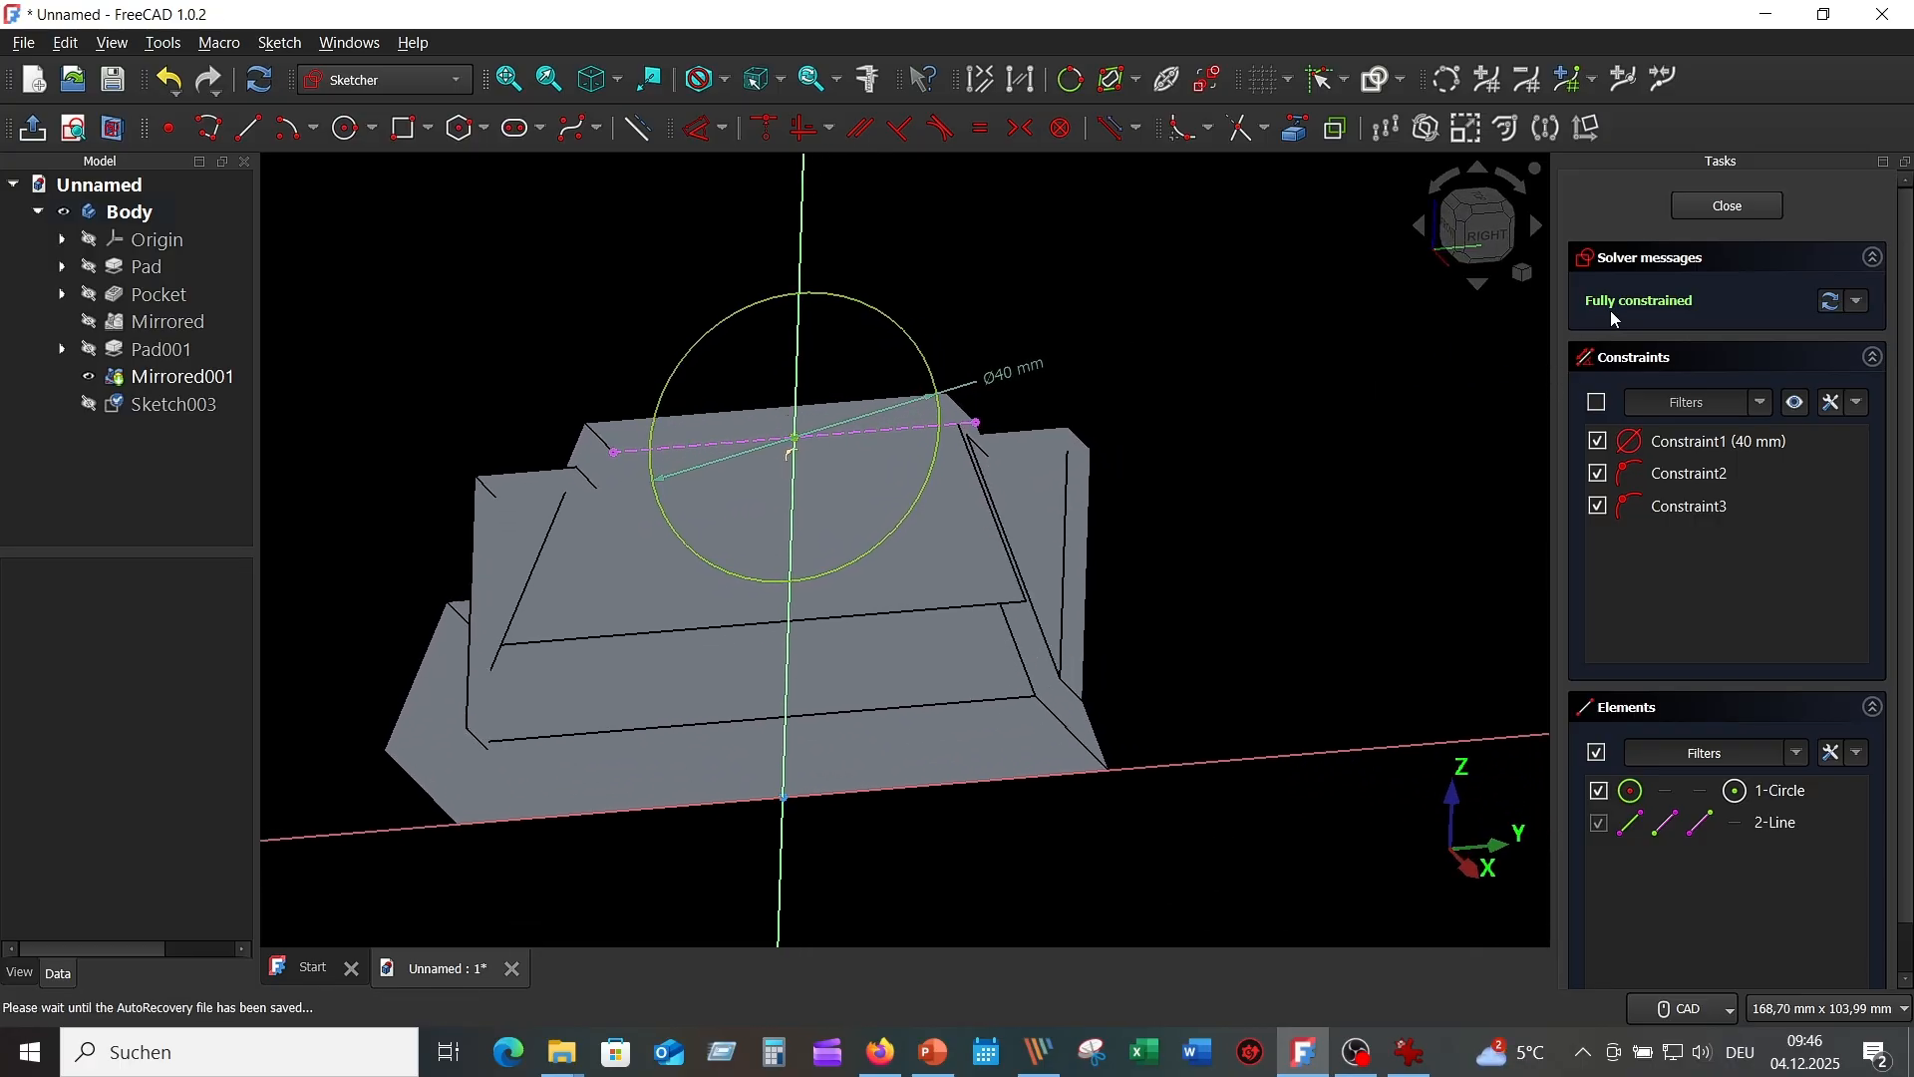
left_click(1726, 207)
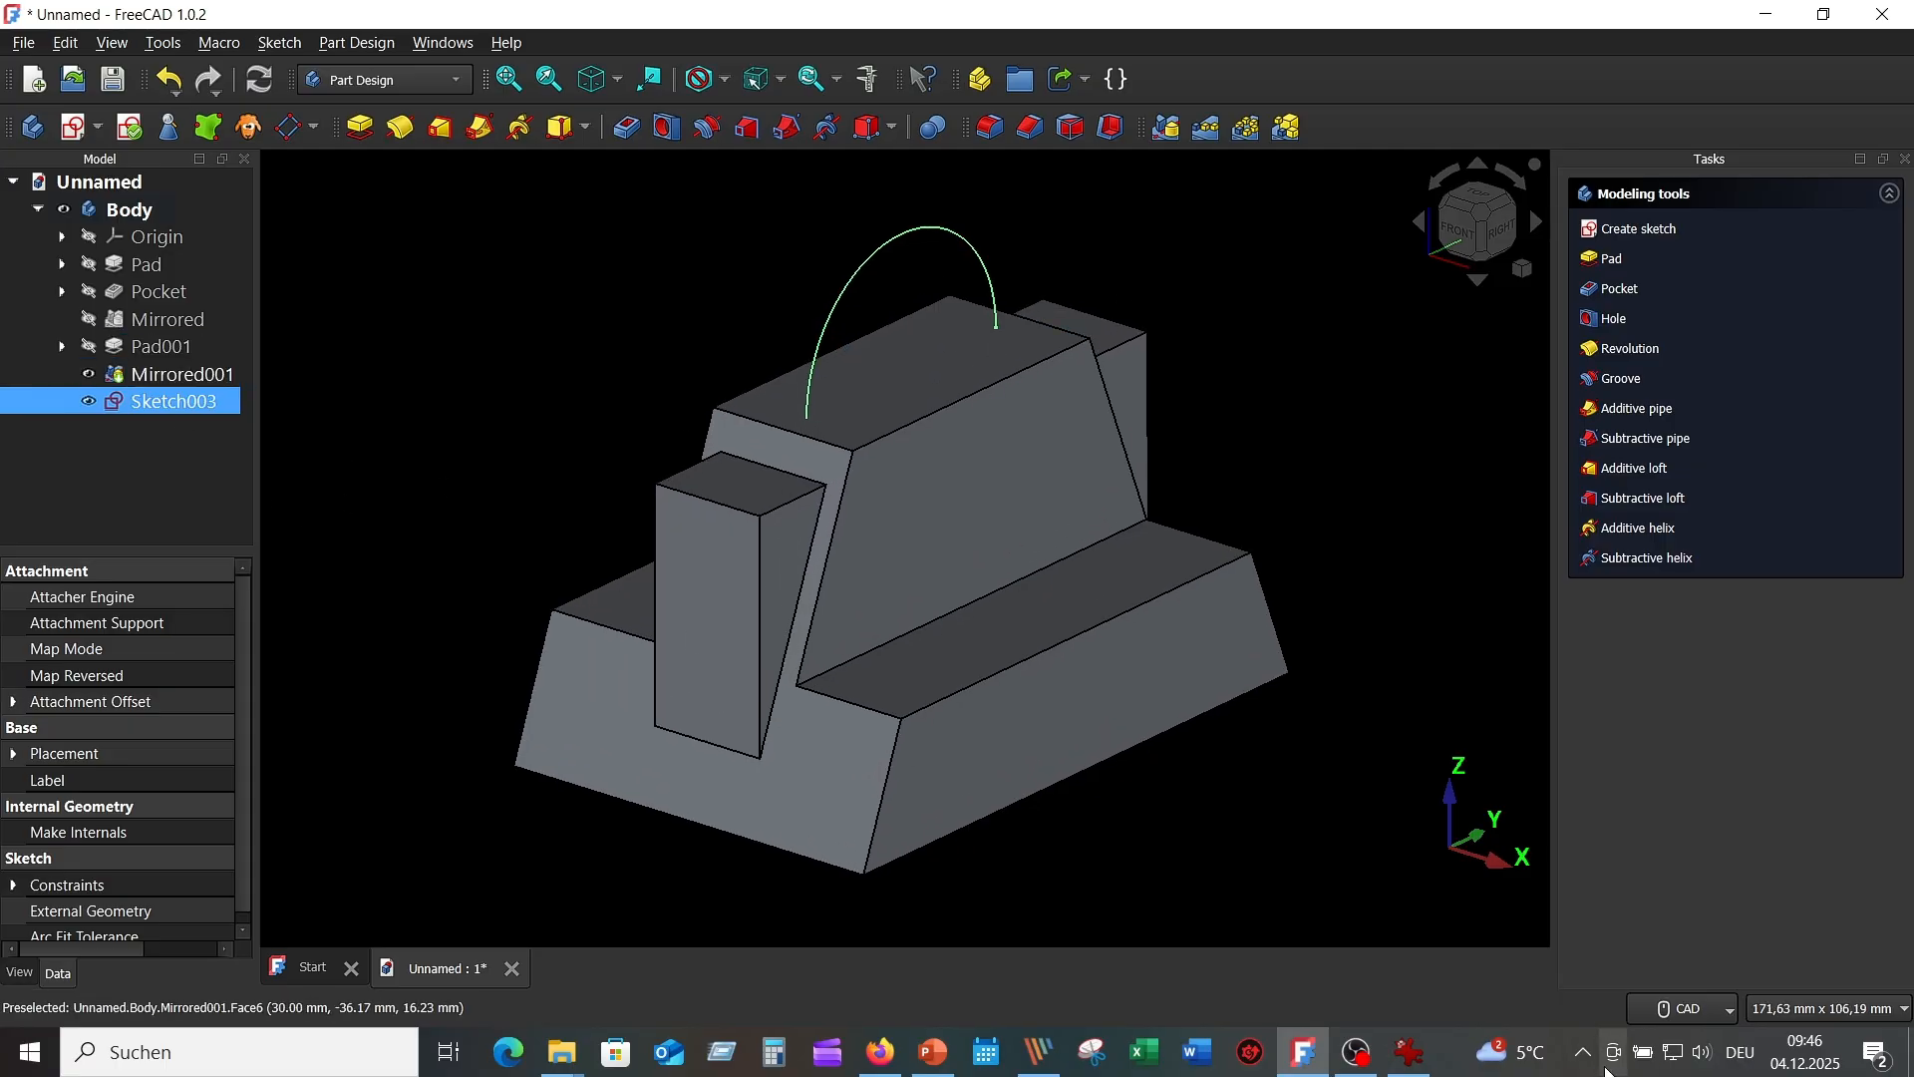
Pad Sketch003 symmetric to plane with a 40 mm length as Pad002.
left_click(1424, 1053)
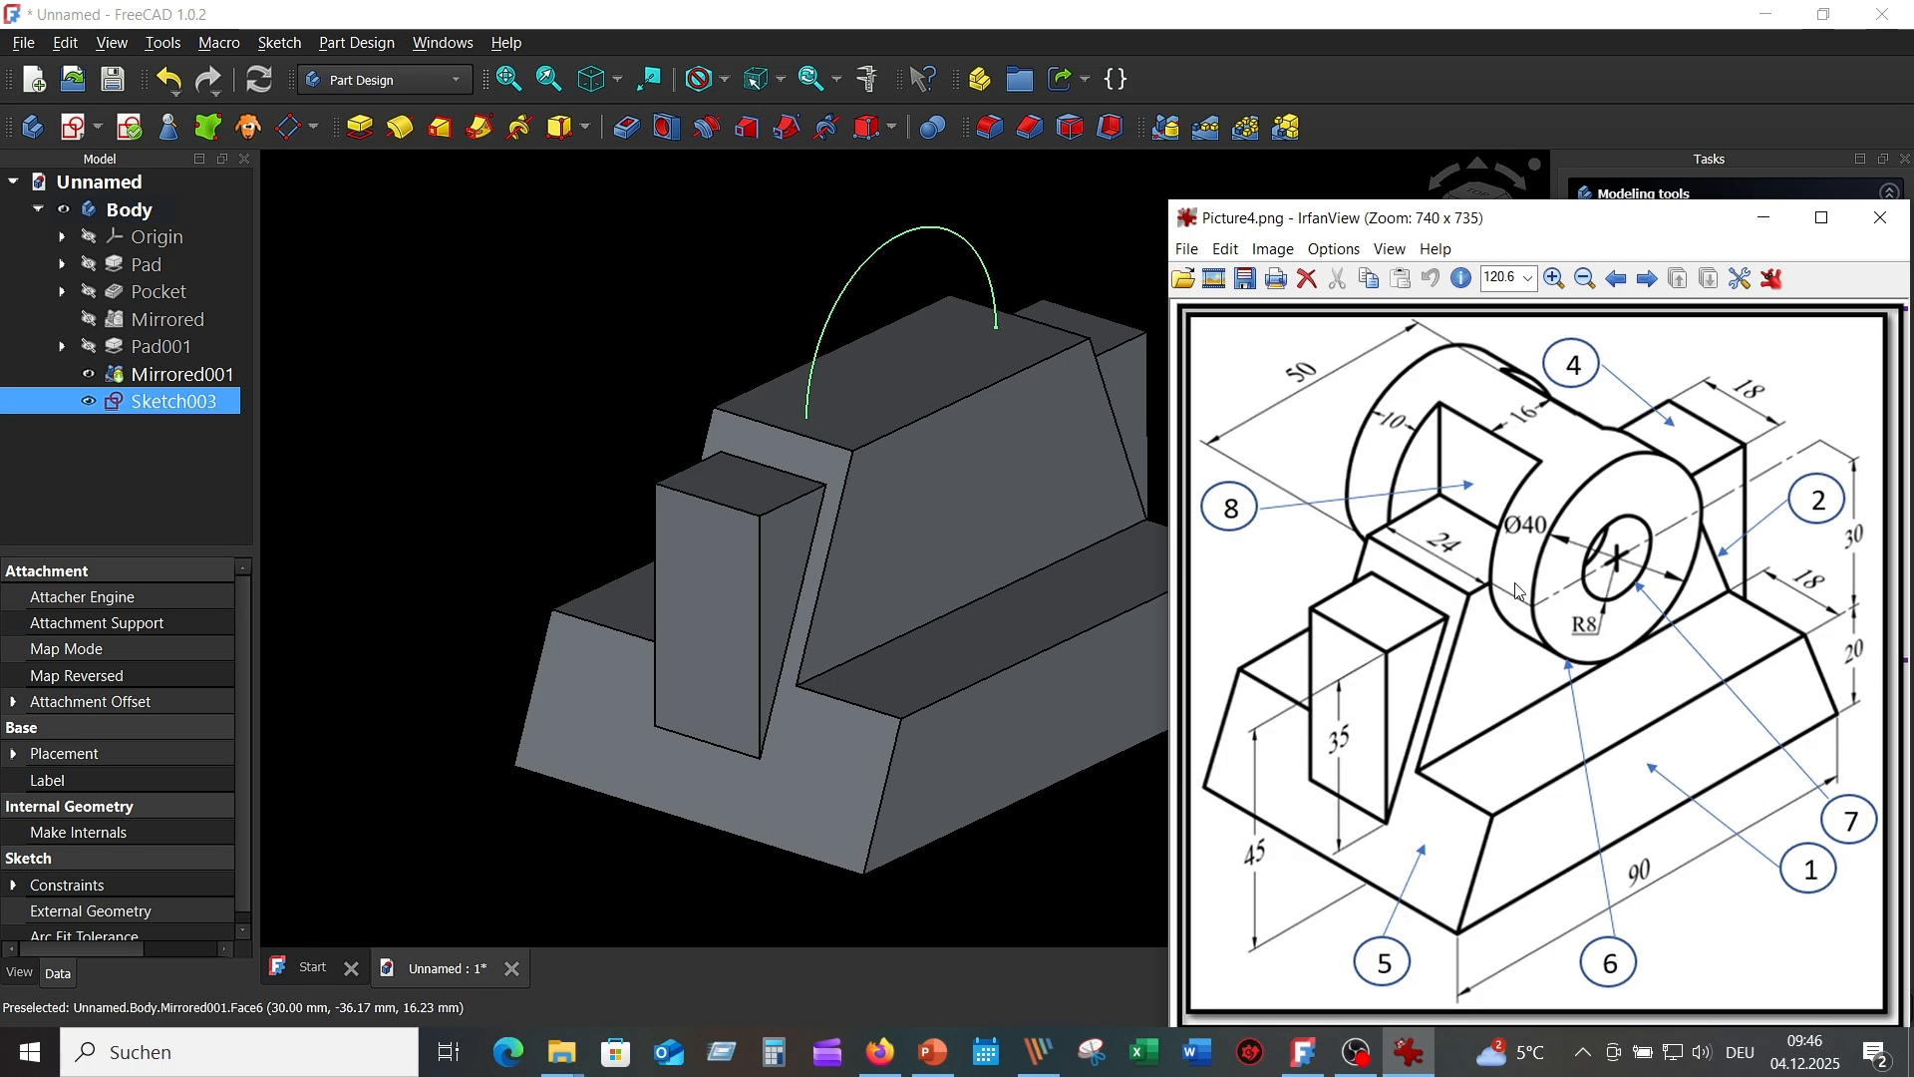
left_click(882, 187)
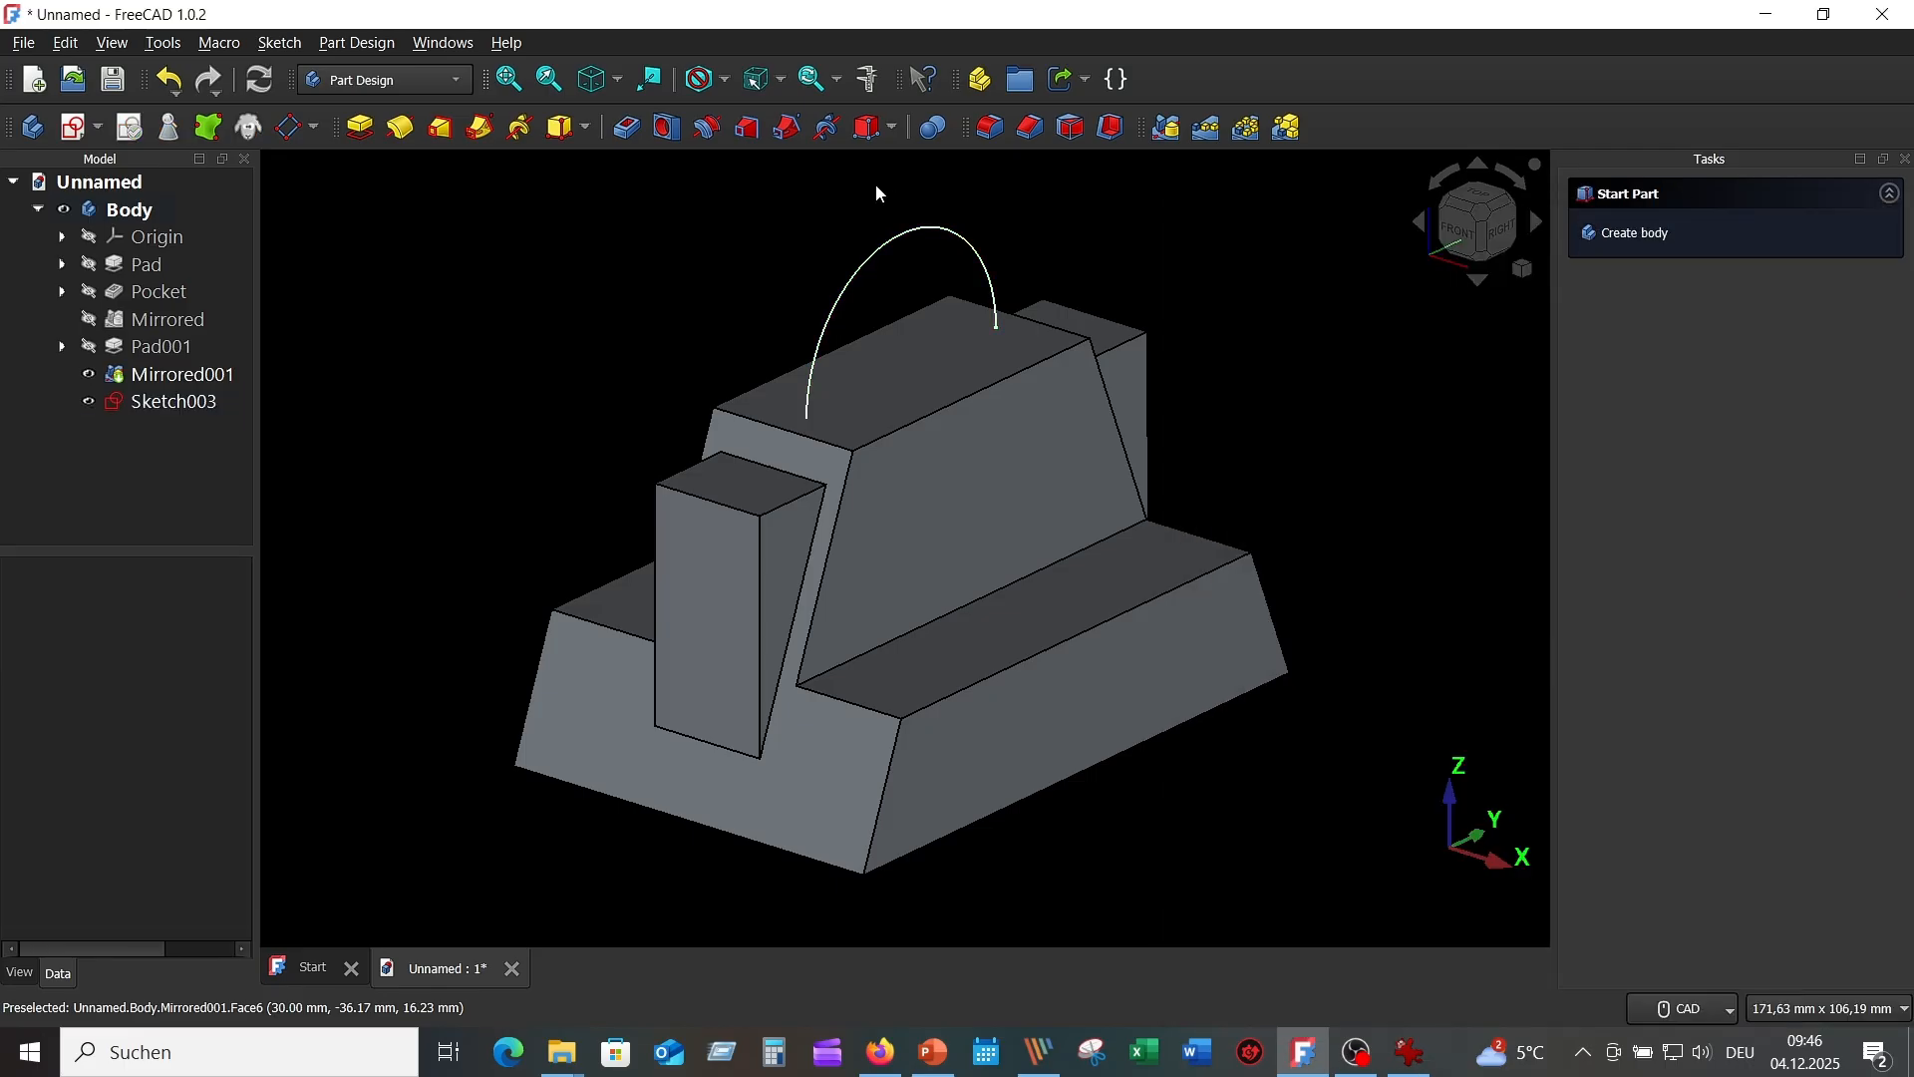
left_click(233, 405)
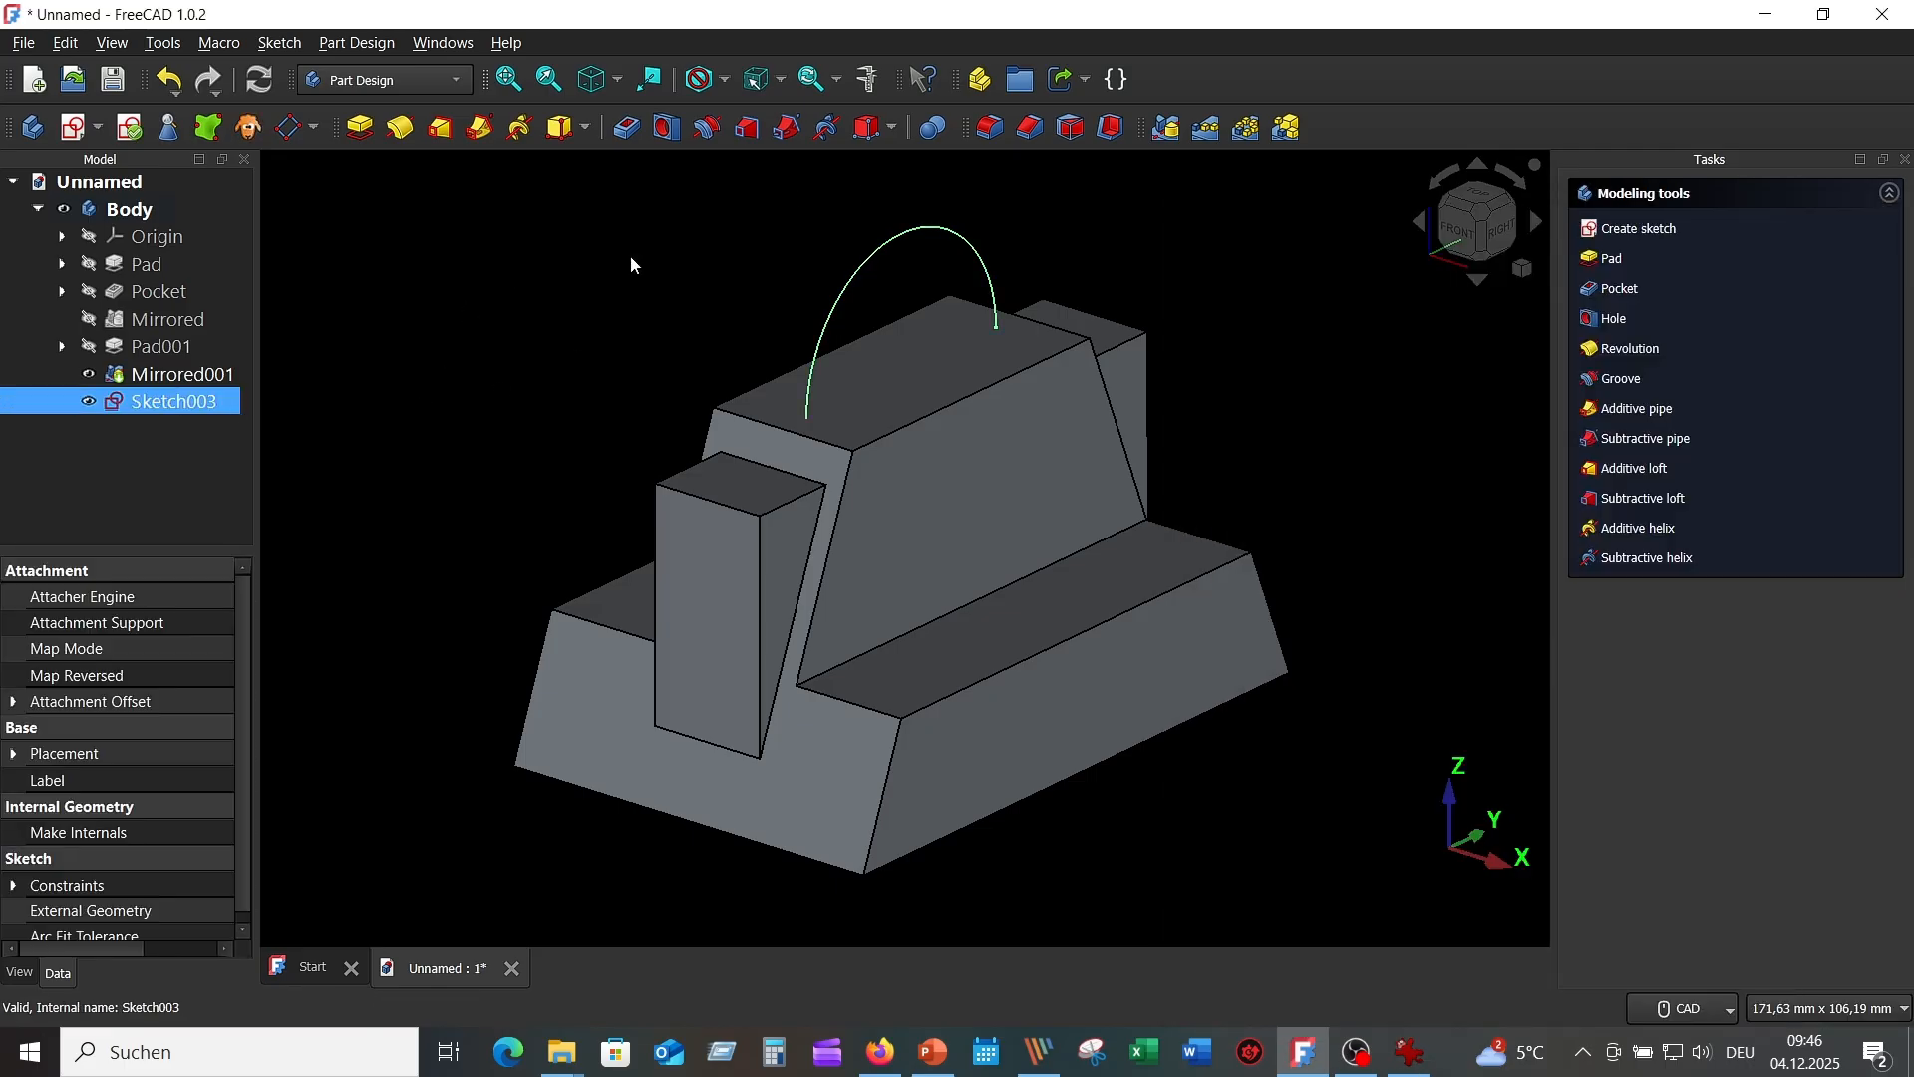
left_click(360, 127)
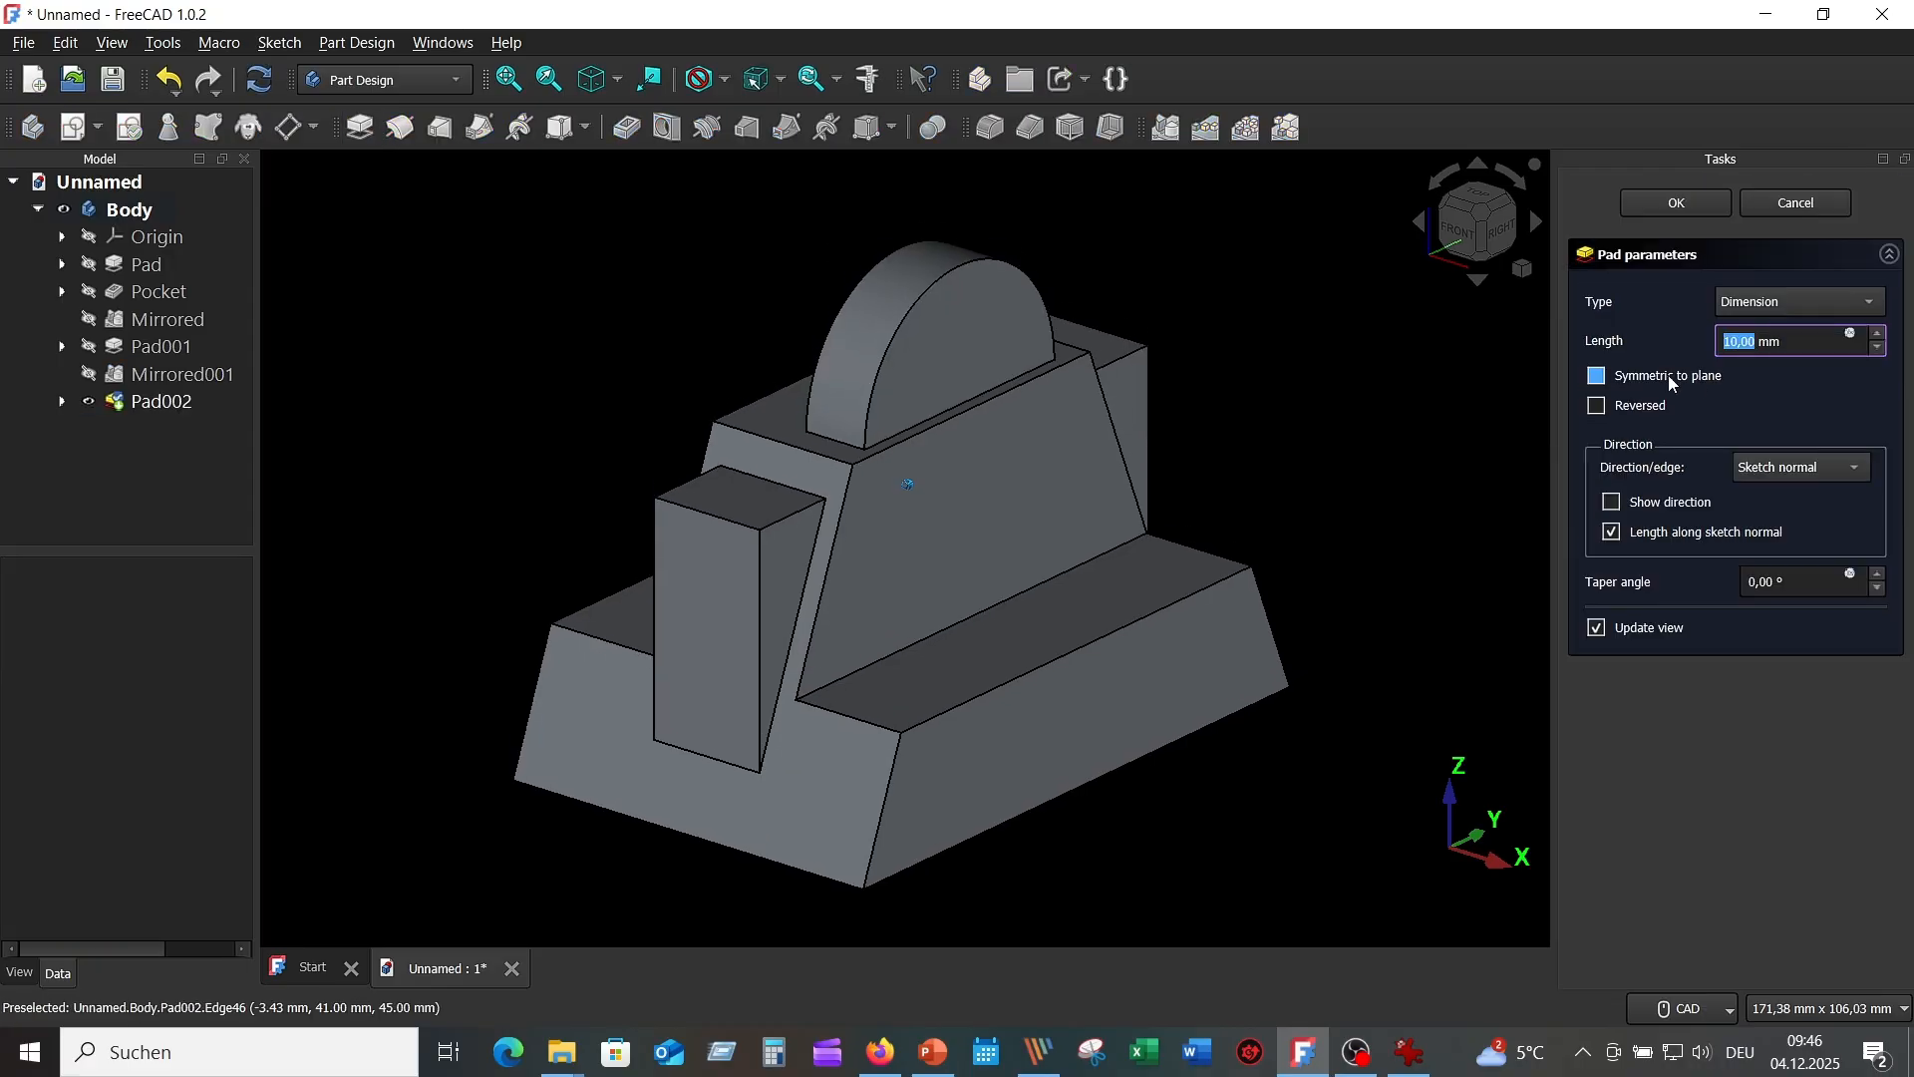
left_click(1600, 379)
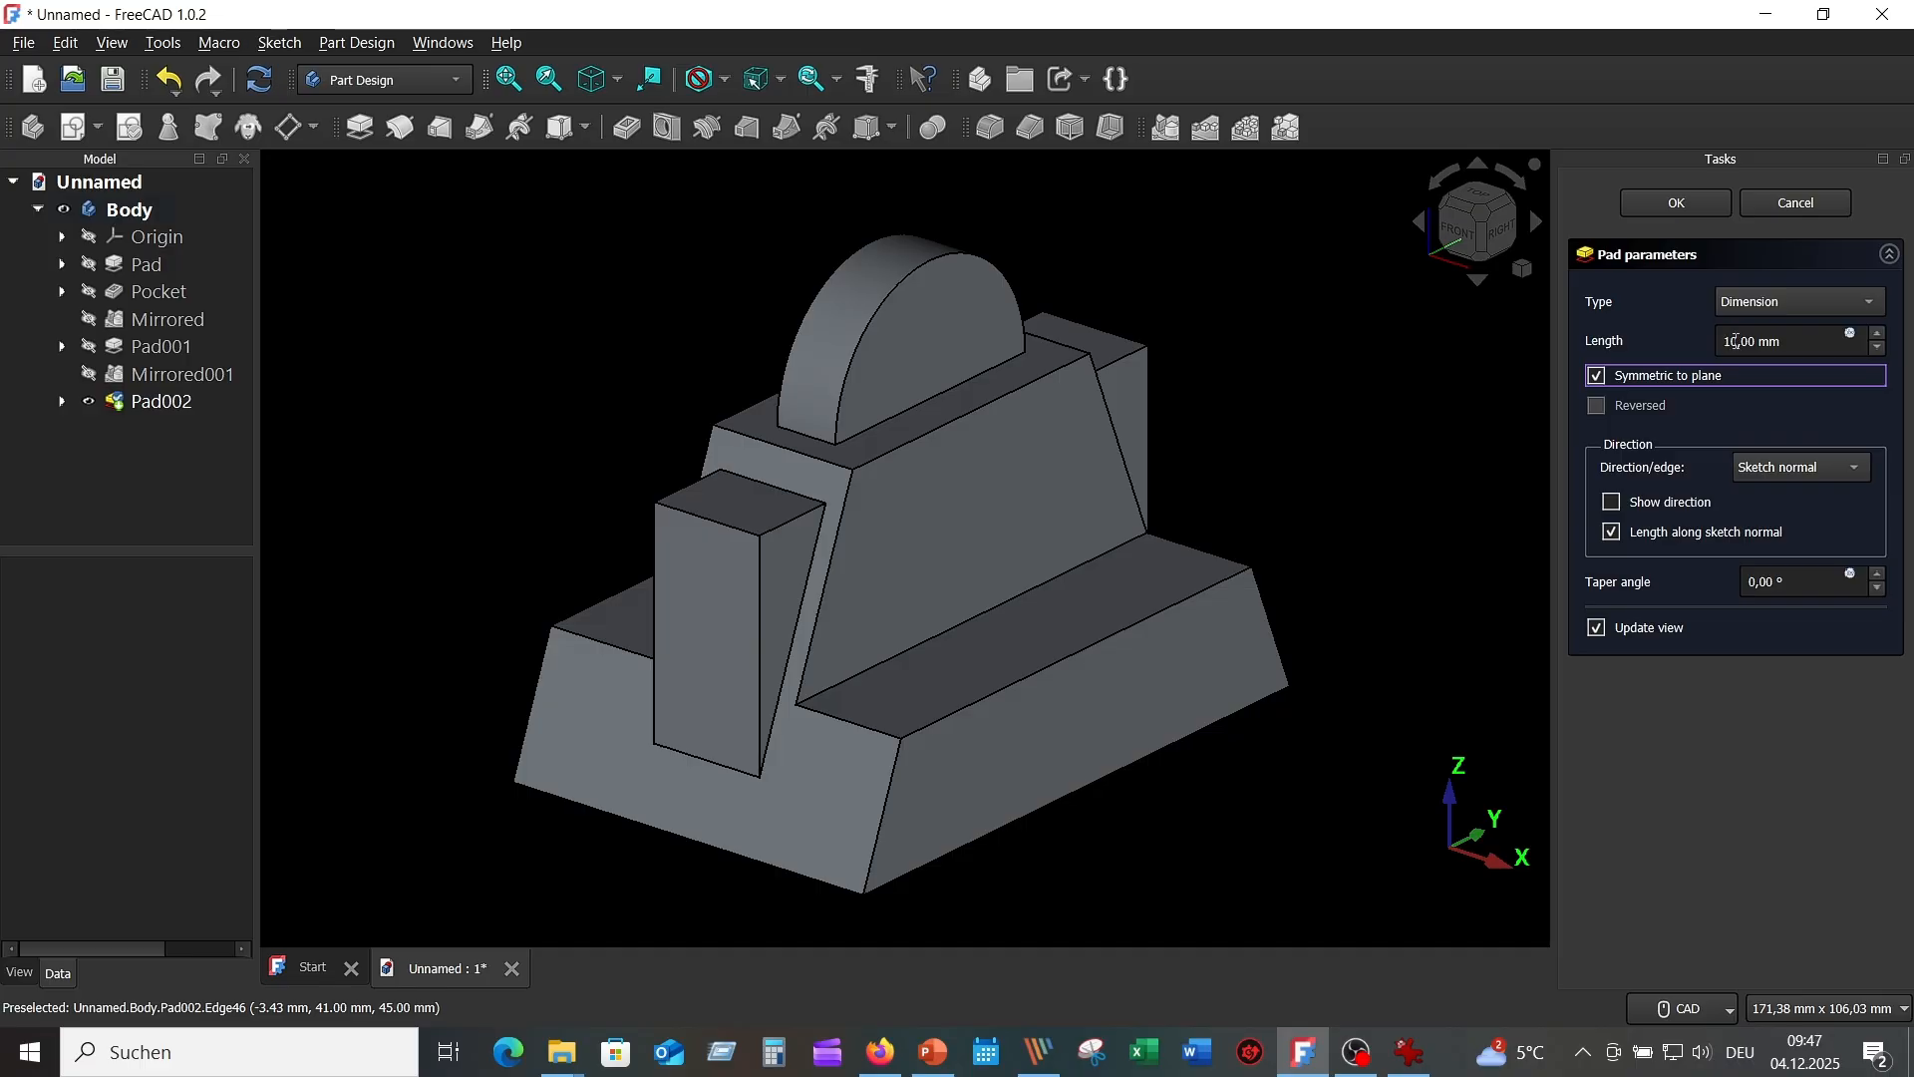
left_click_drag(1738, 341, 1726, 344)
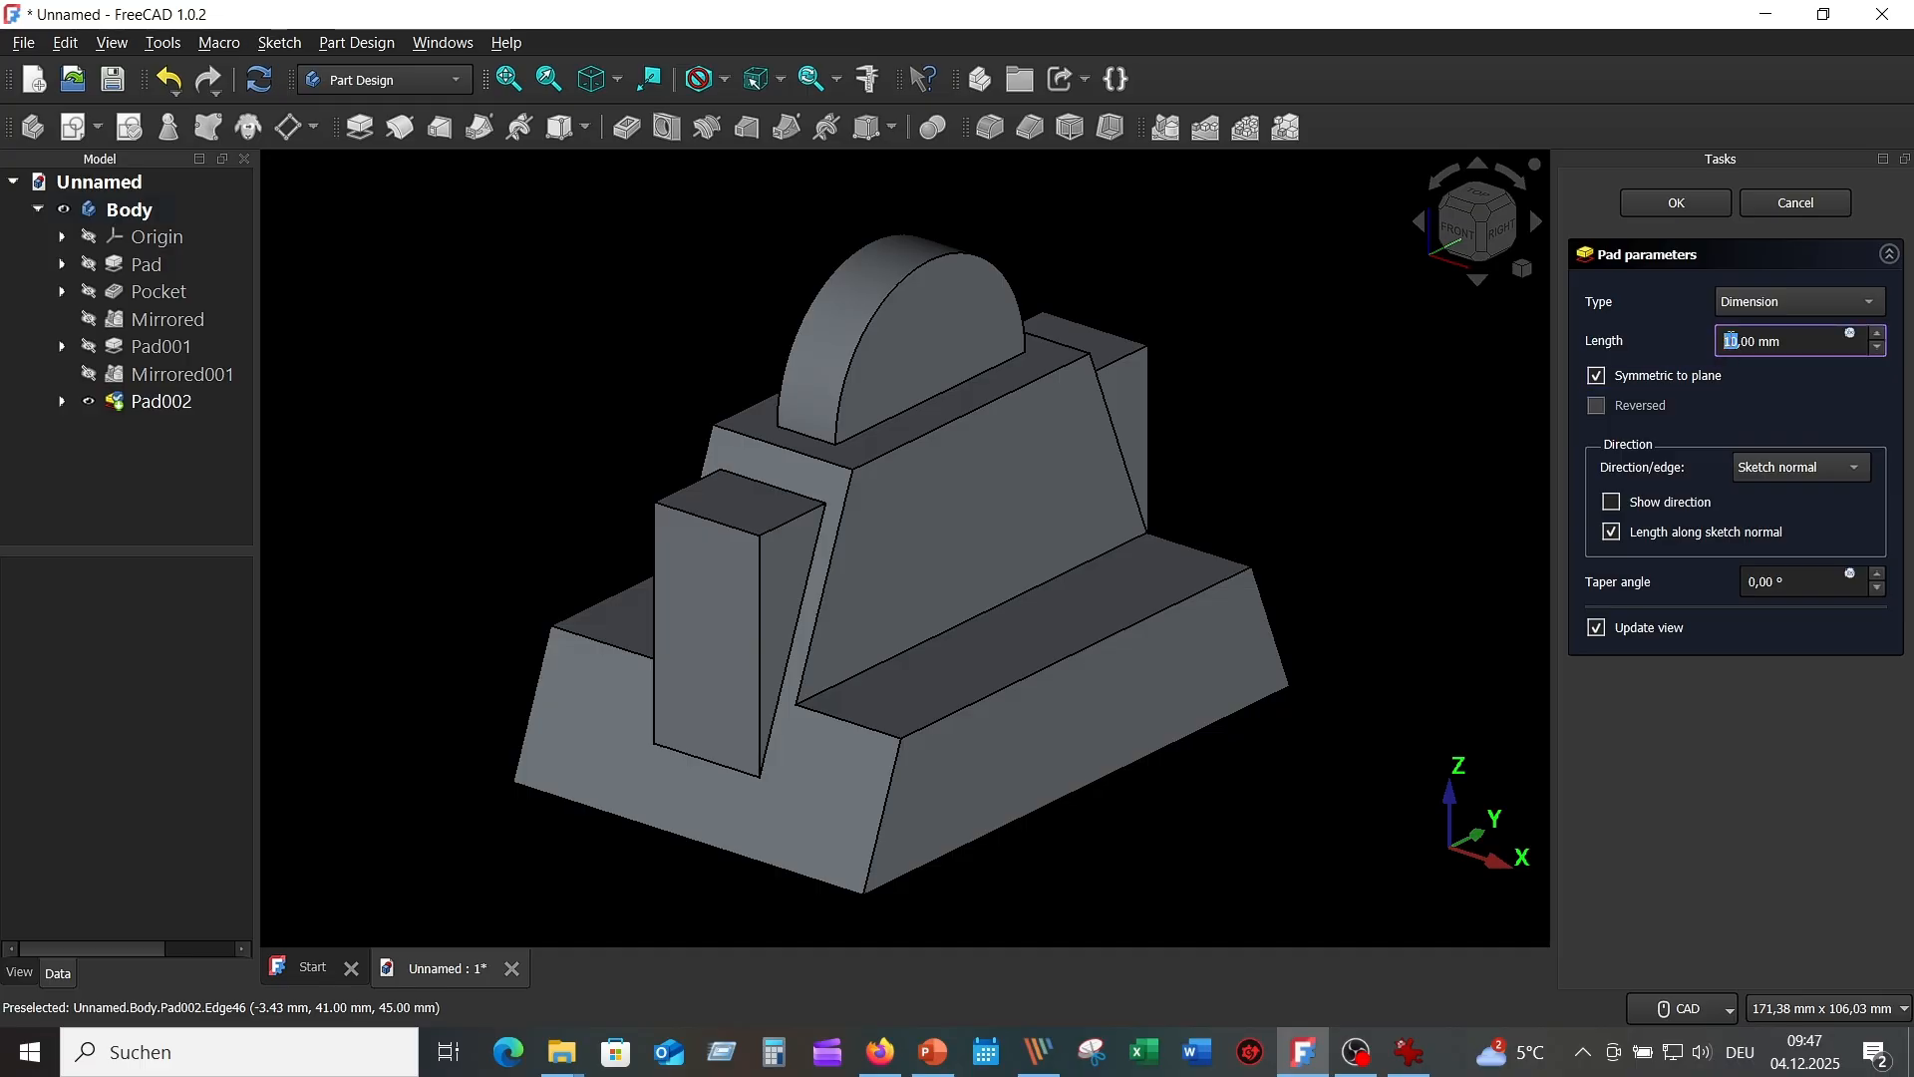
type("40")
key("Return")
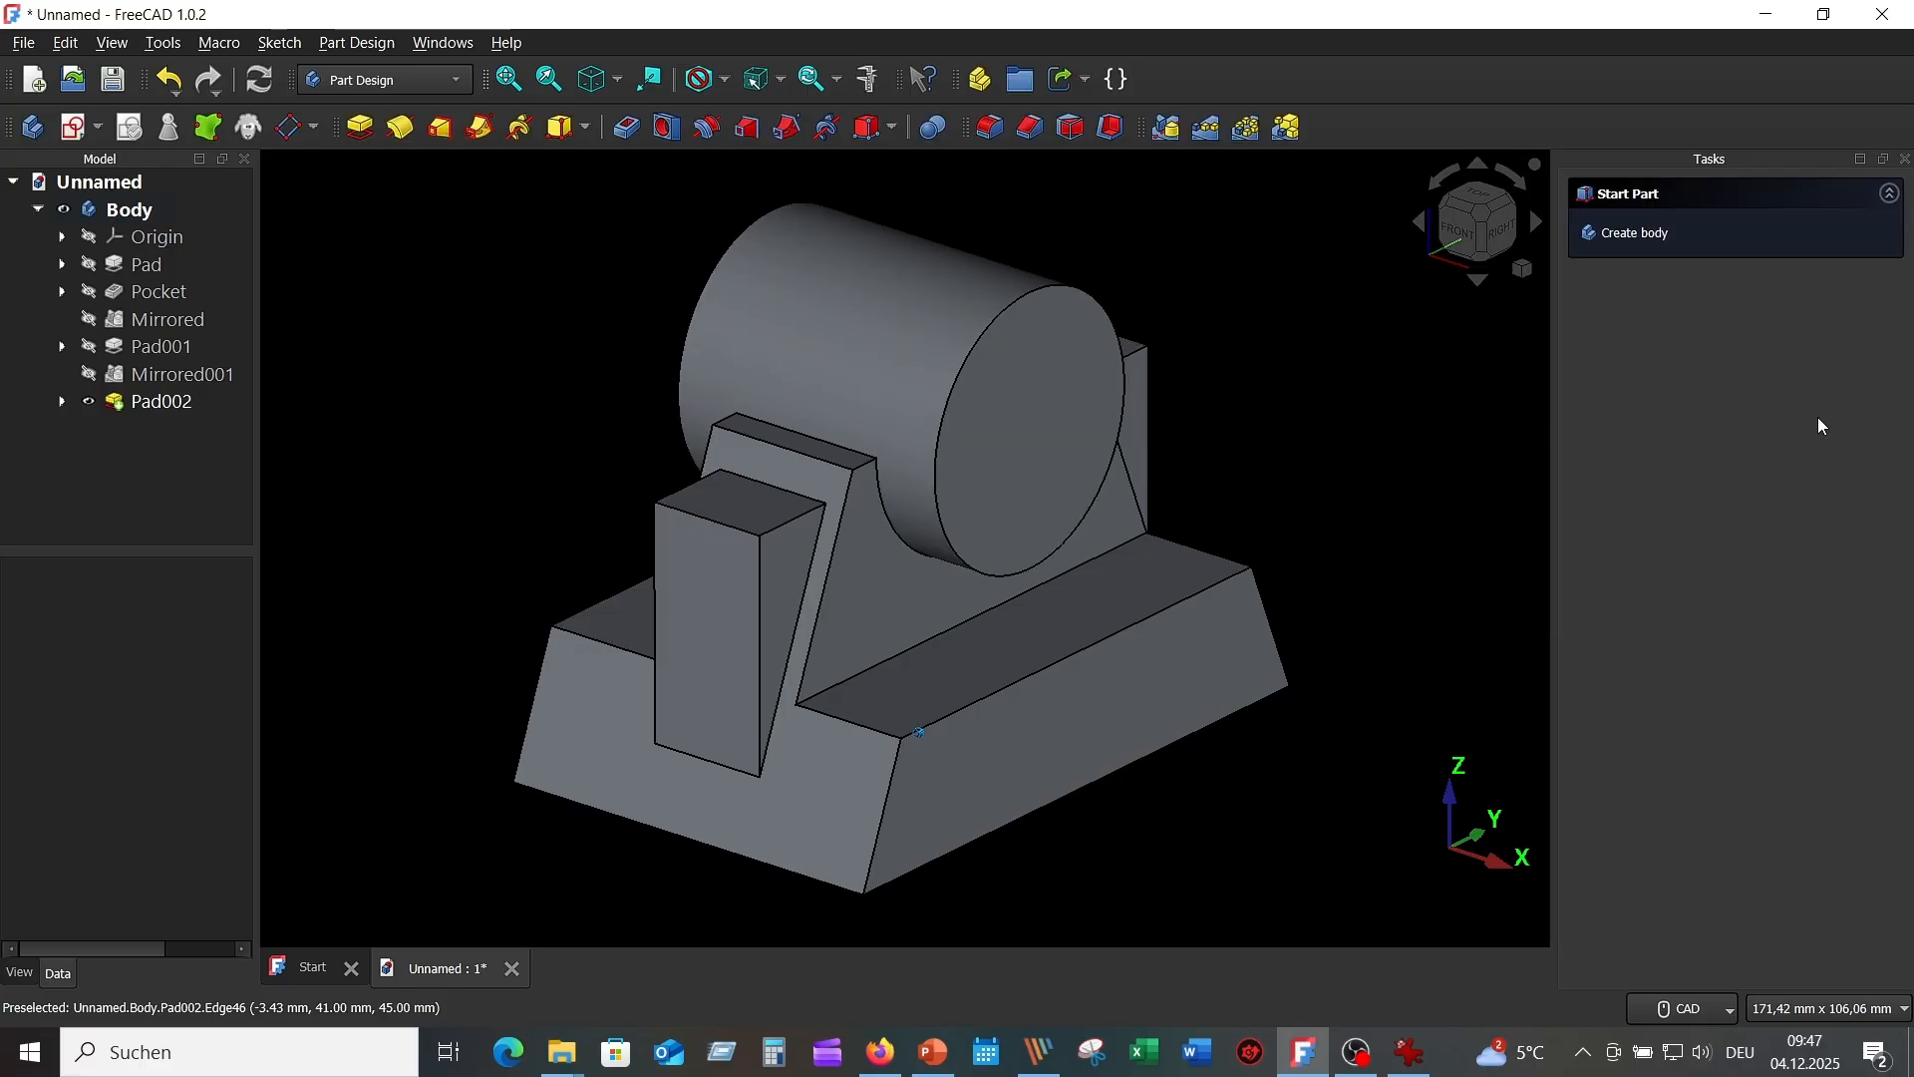
scroll(1409, 531, "down", 4)
Bore a 16 mm Through all hole into the cylinder's front end face.
middle_click_drag(1258, 413, 1092, 313)
scroll(1088, 317, "up", 2)
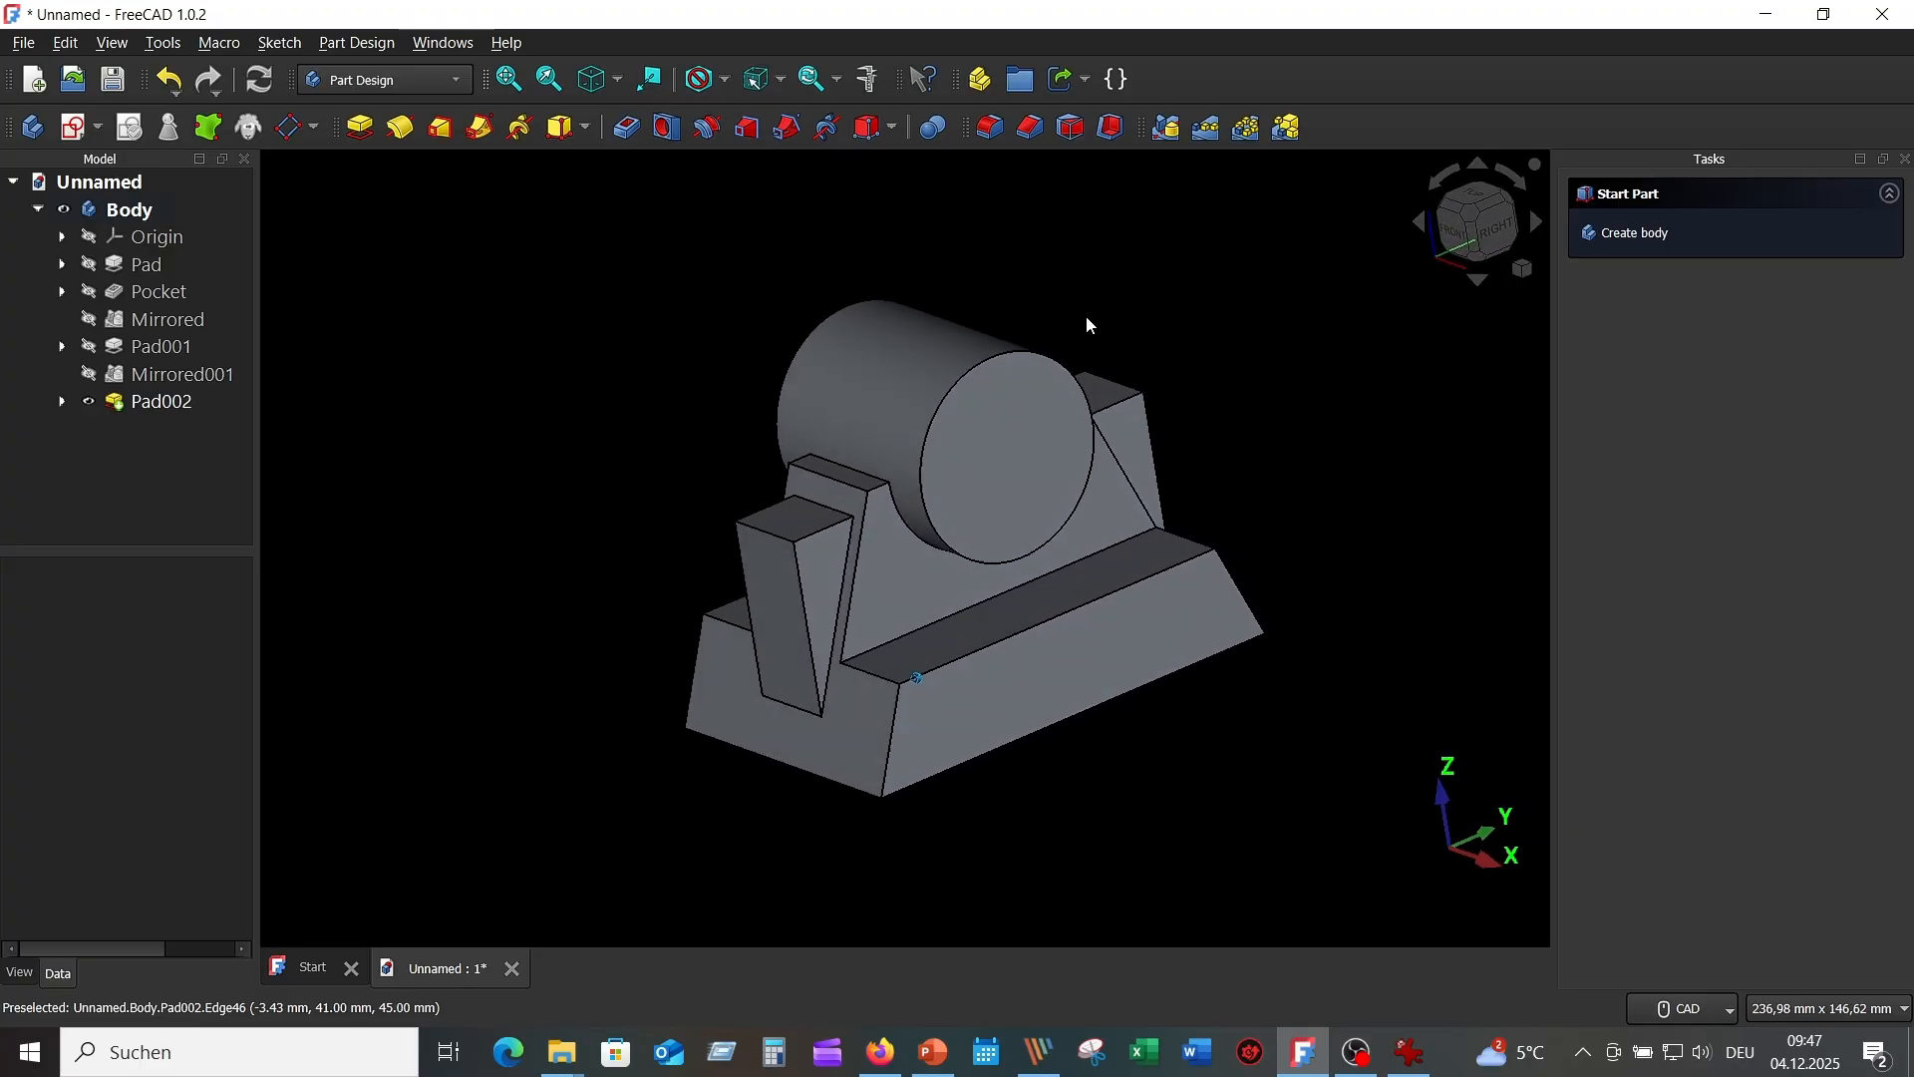
left_click(600, 76)
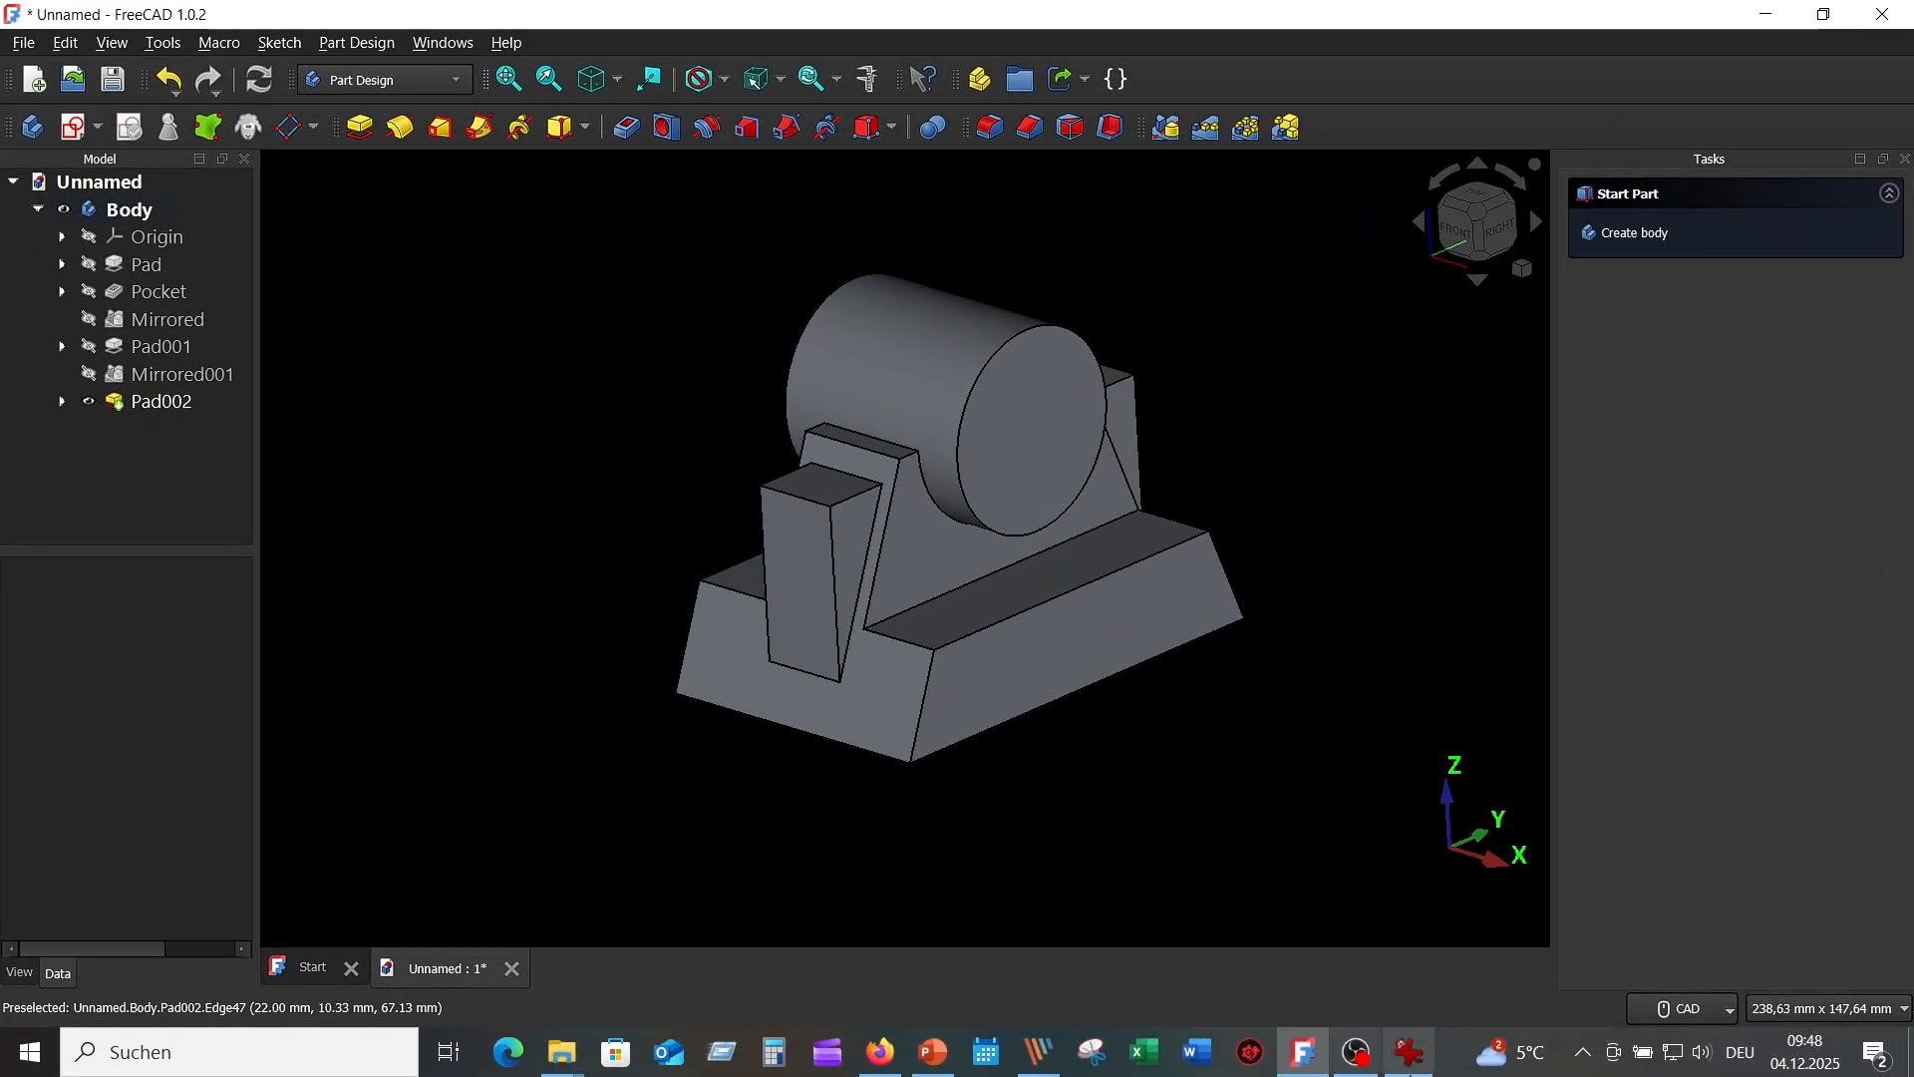
left_click(1409, 1057)
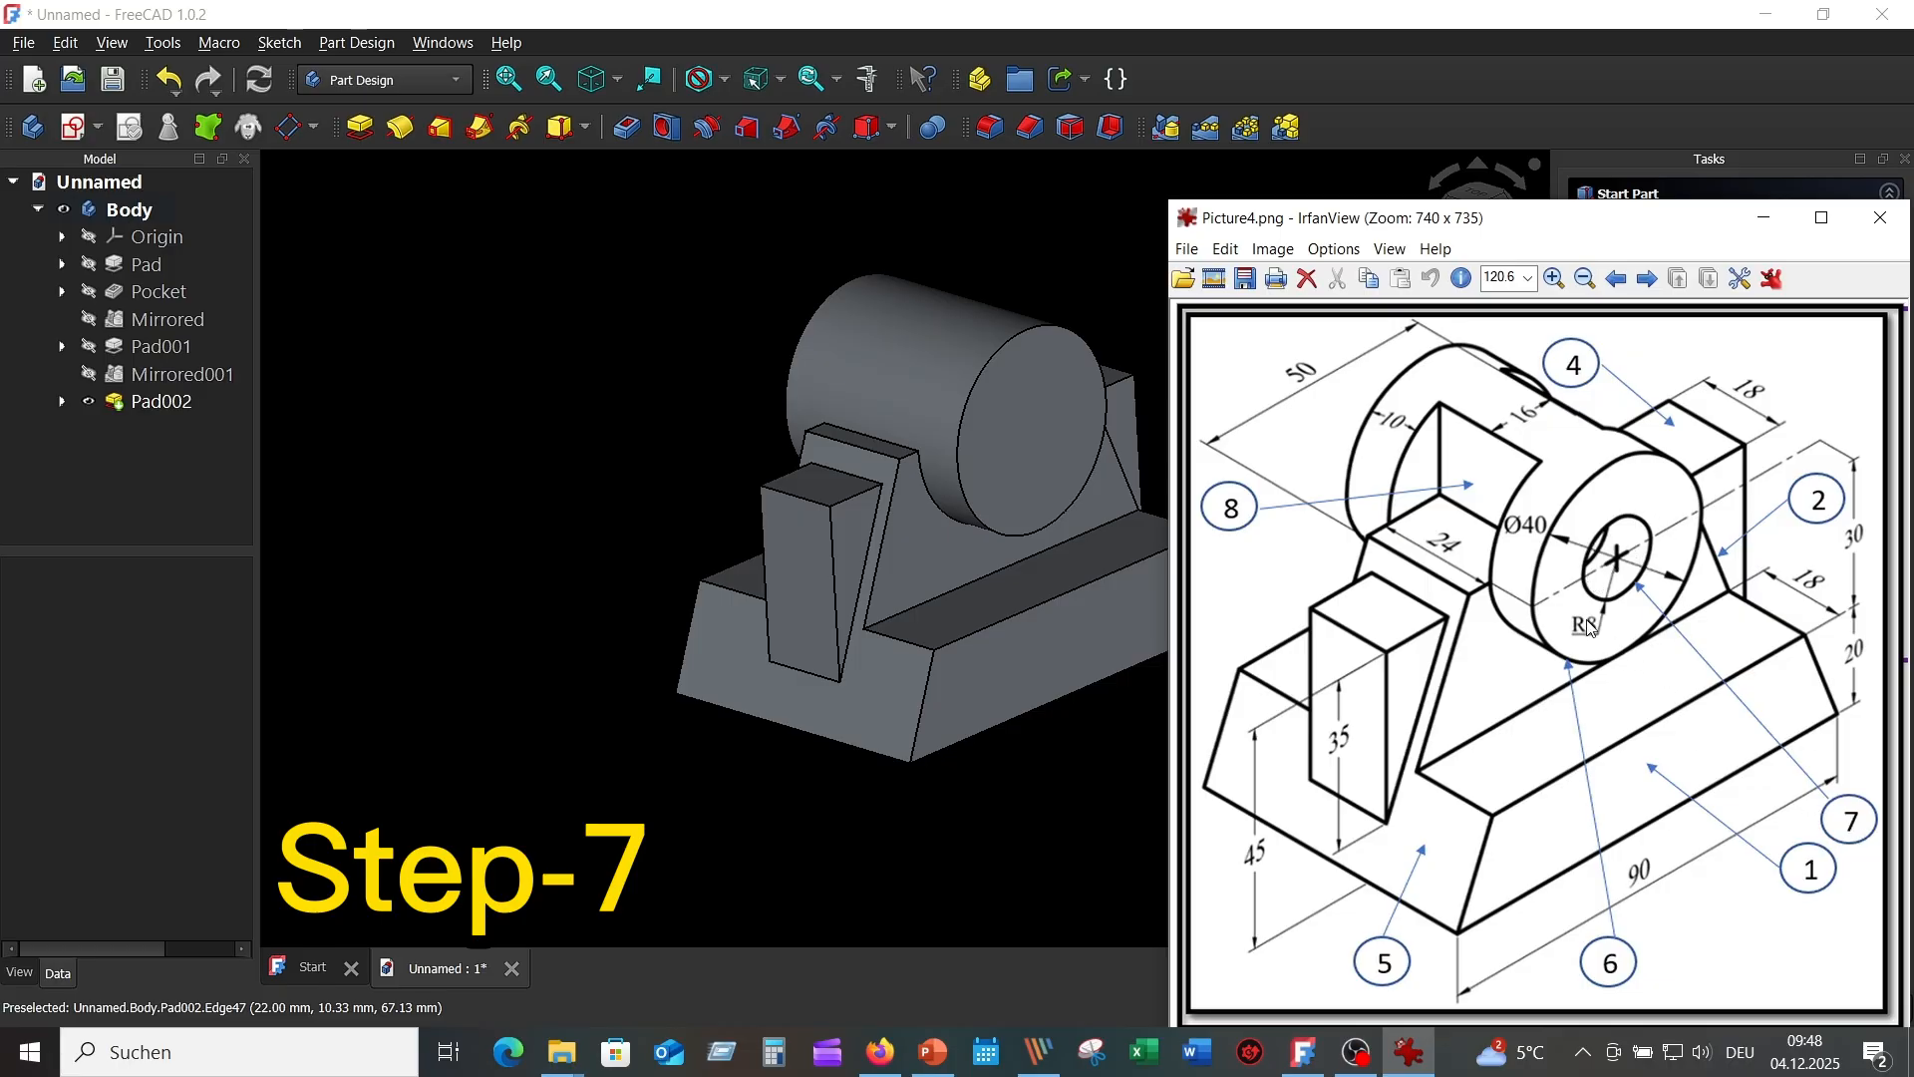
left_click(1019, 205)
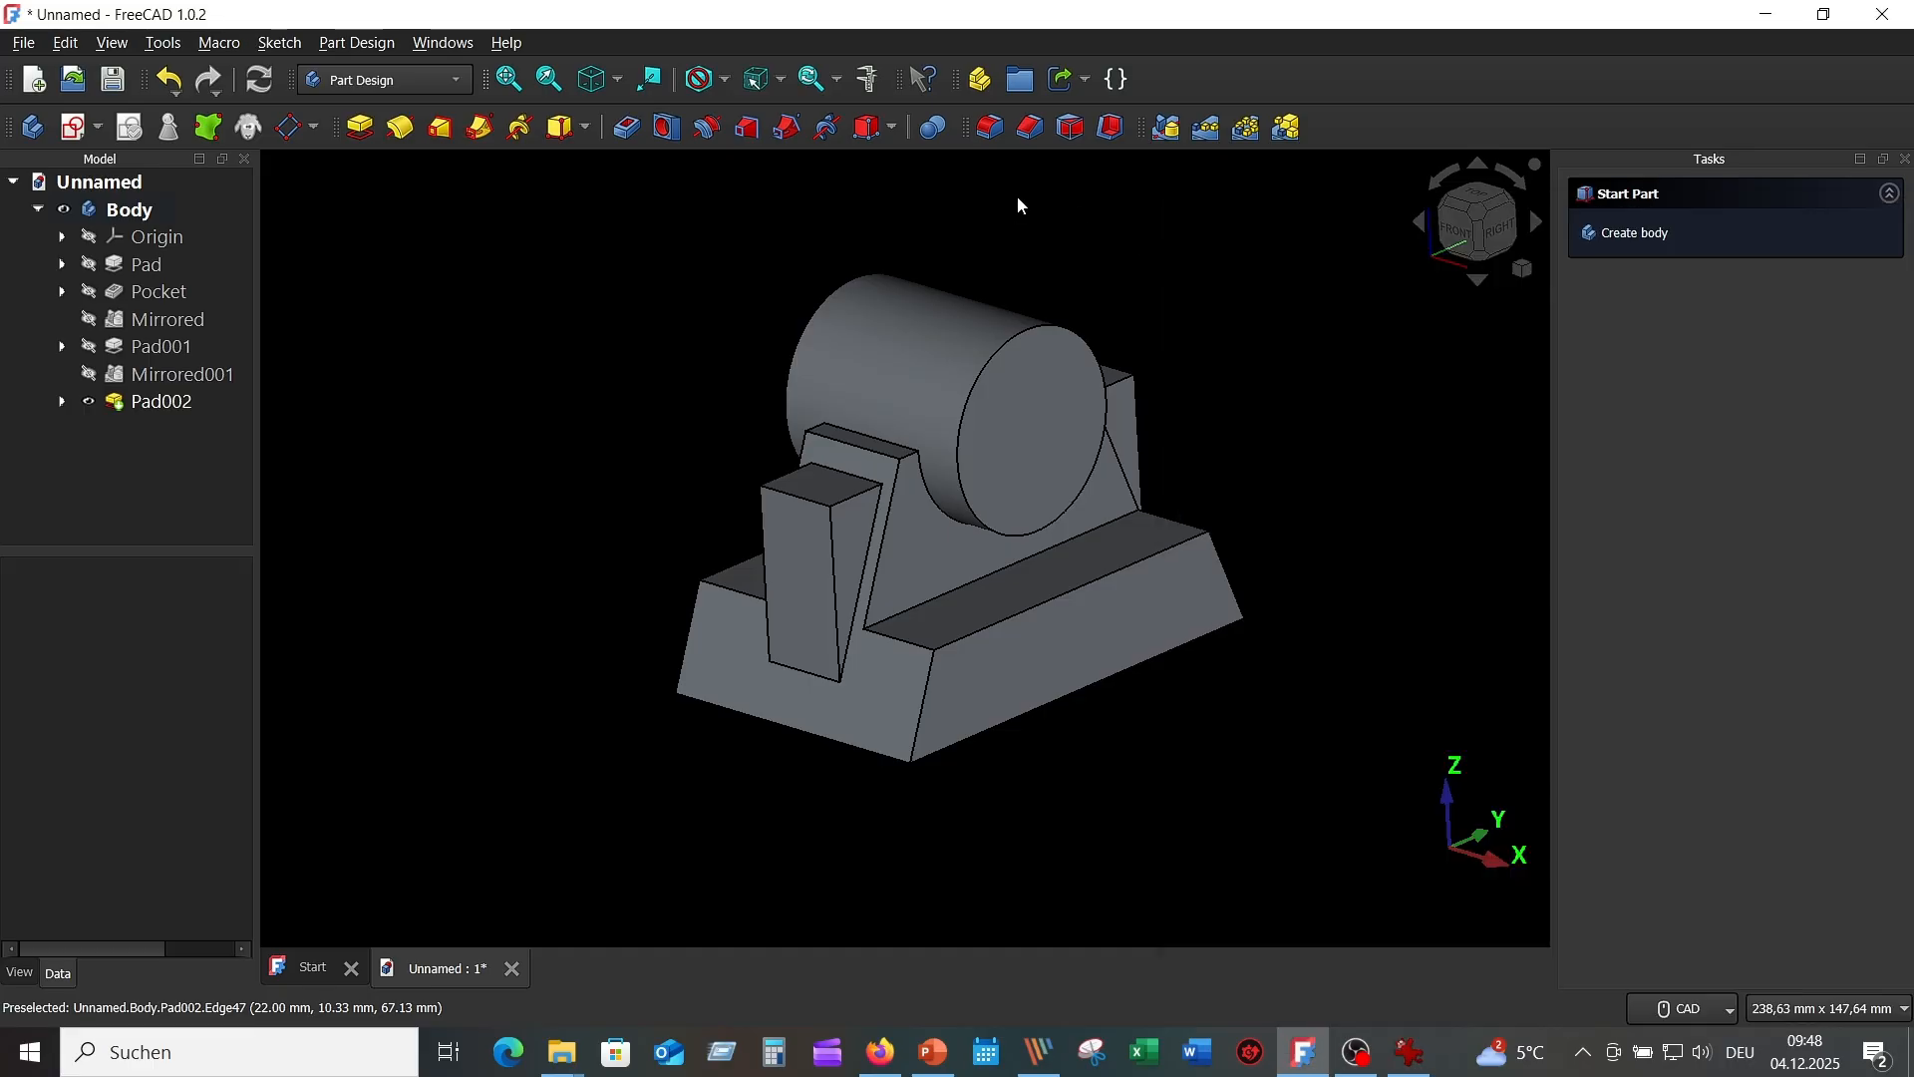
left_click(1043, 450)
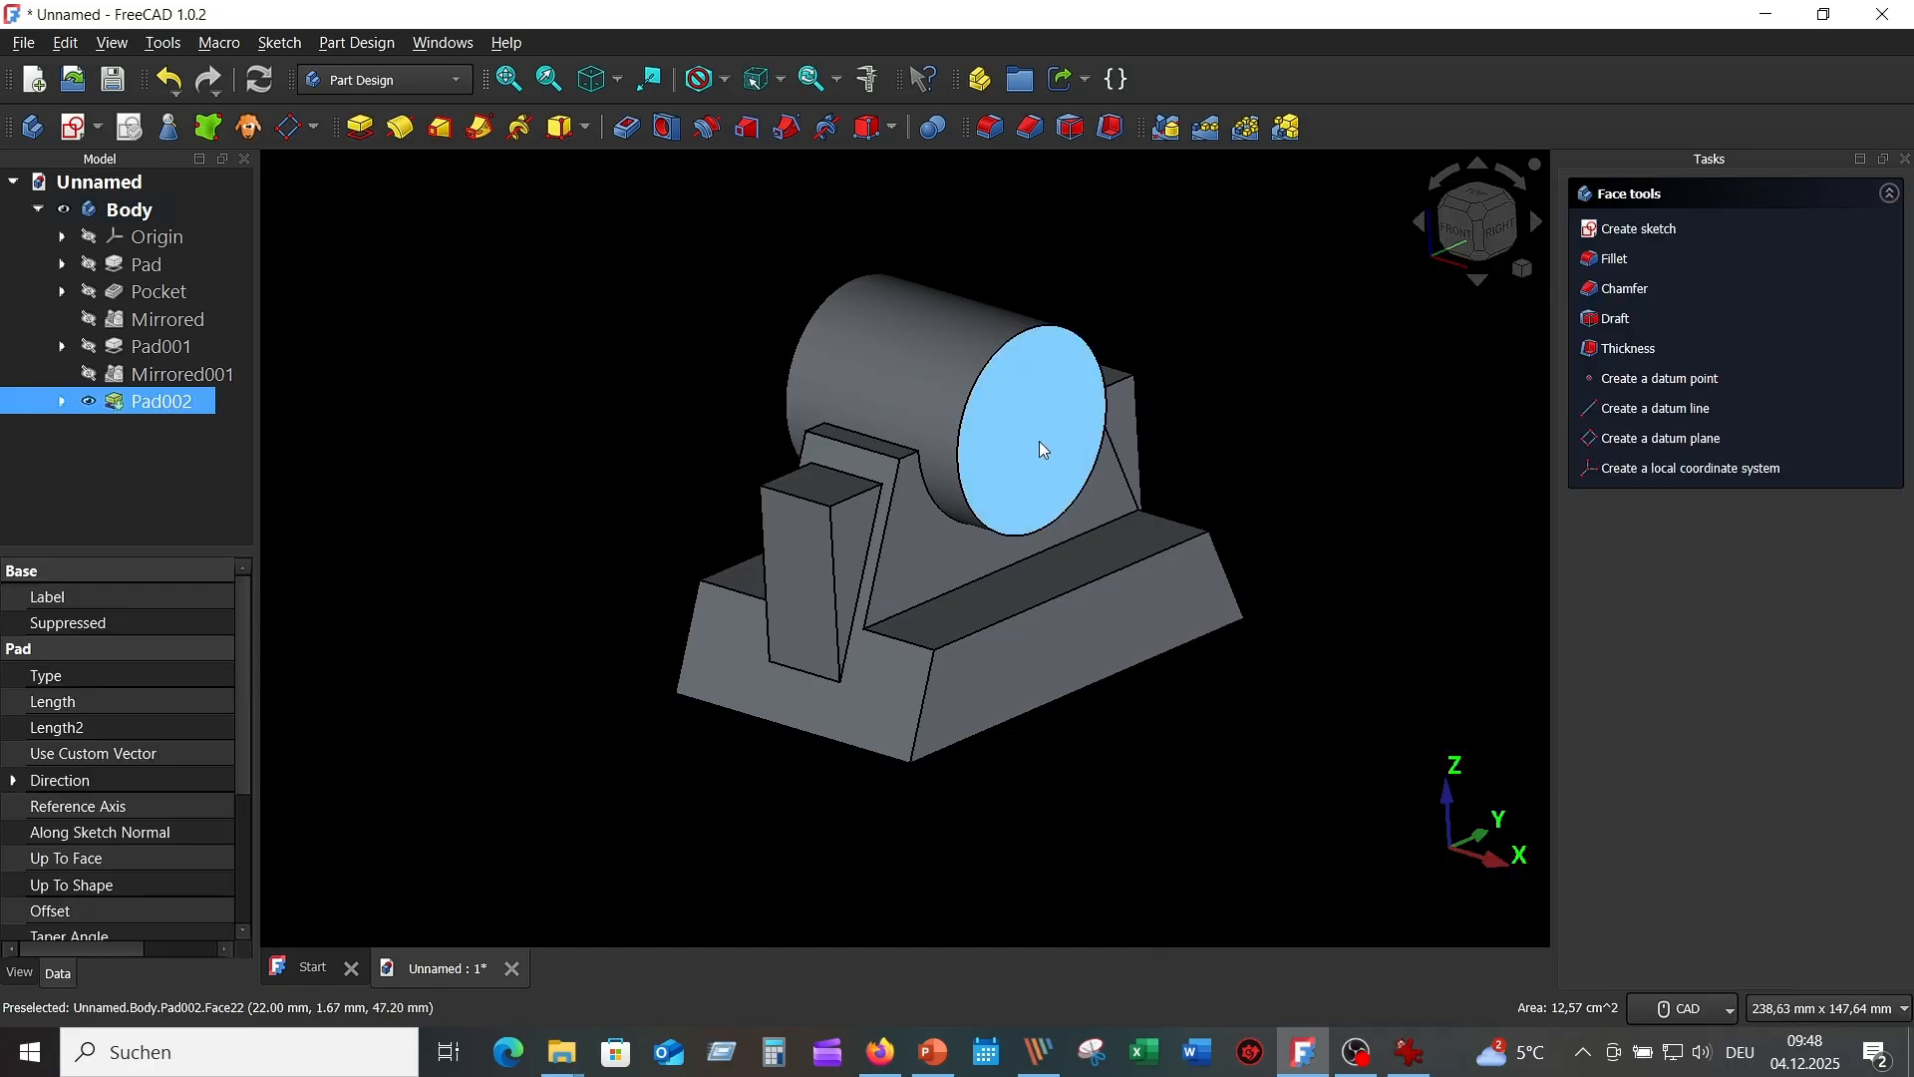
left_click(667, 126)
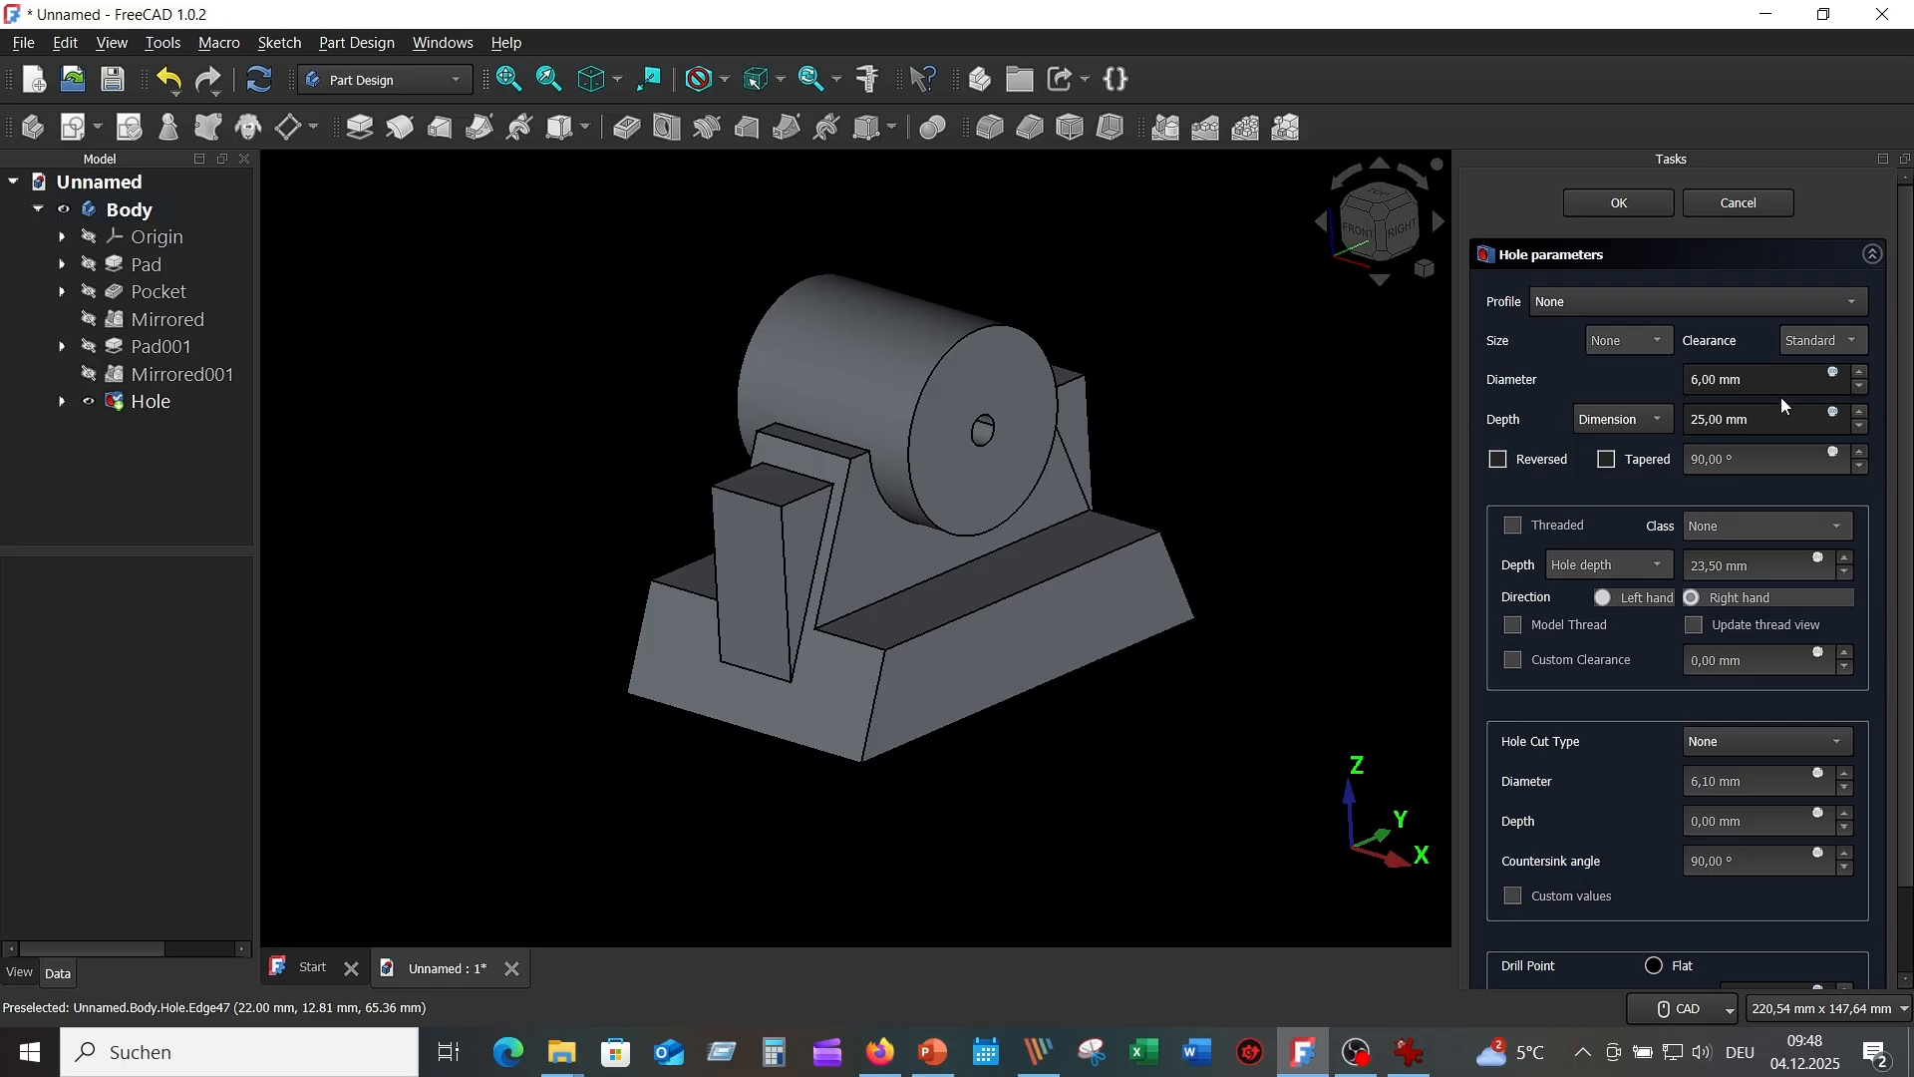
left_click(1694, 379)
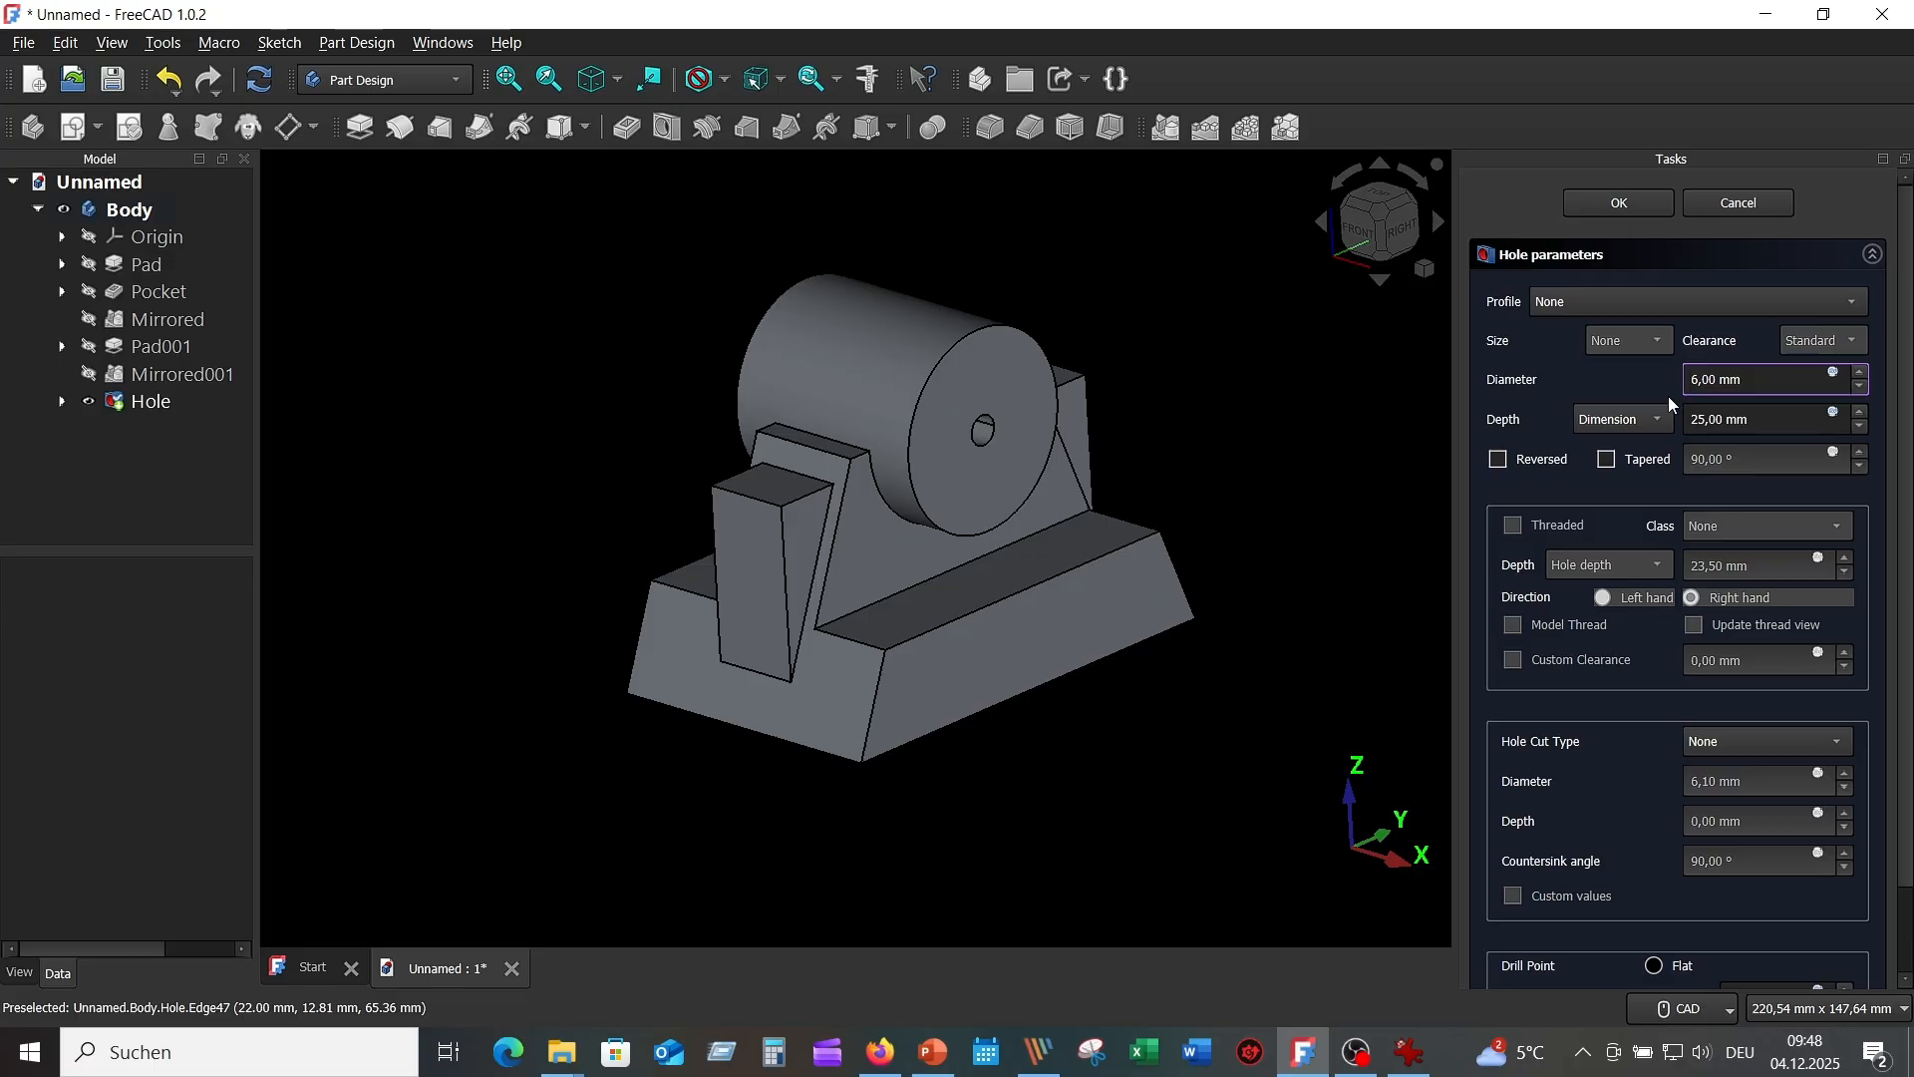
type("1")
left_click(1660, 421)
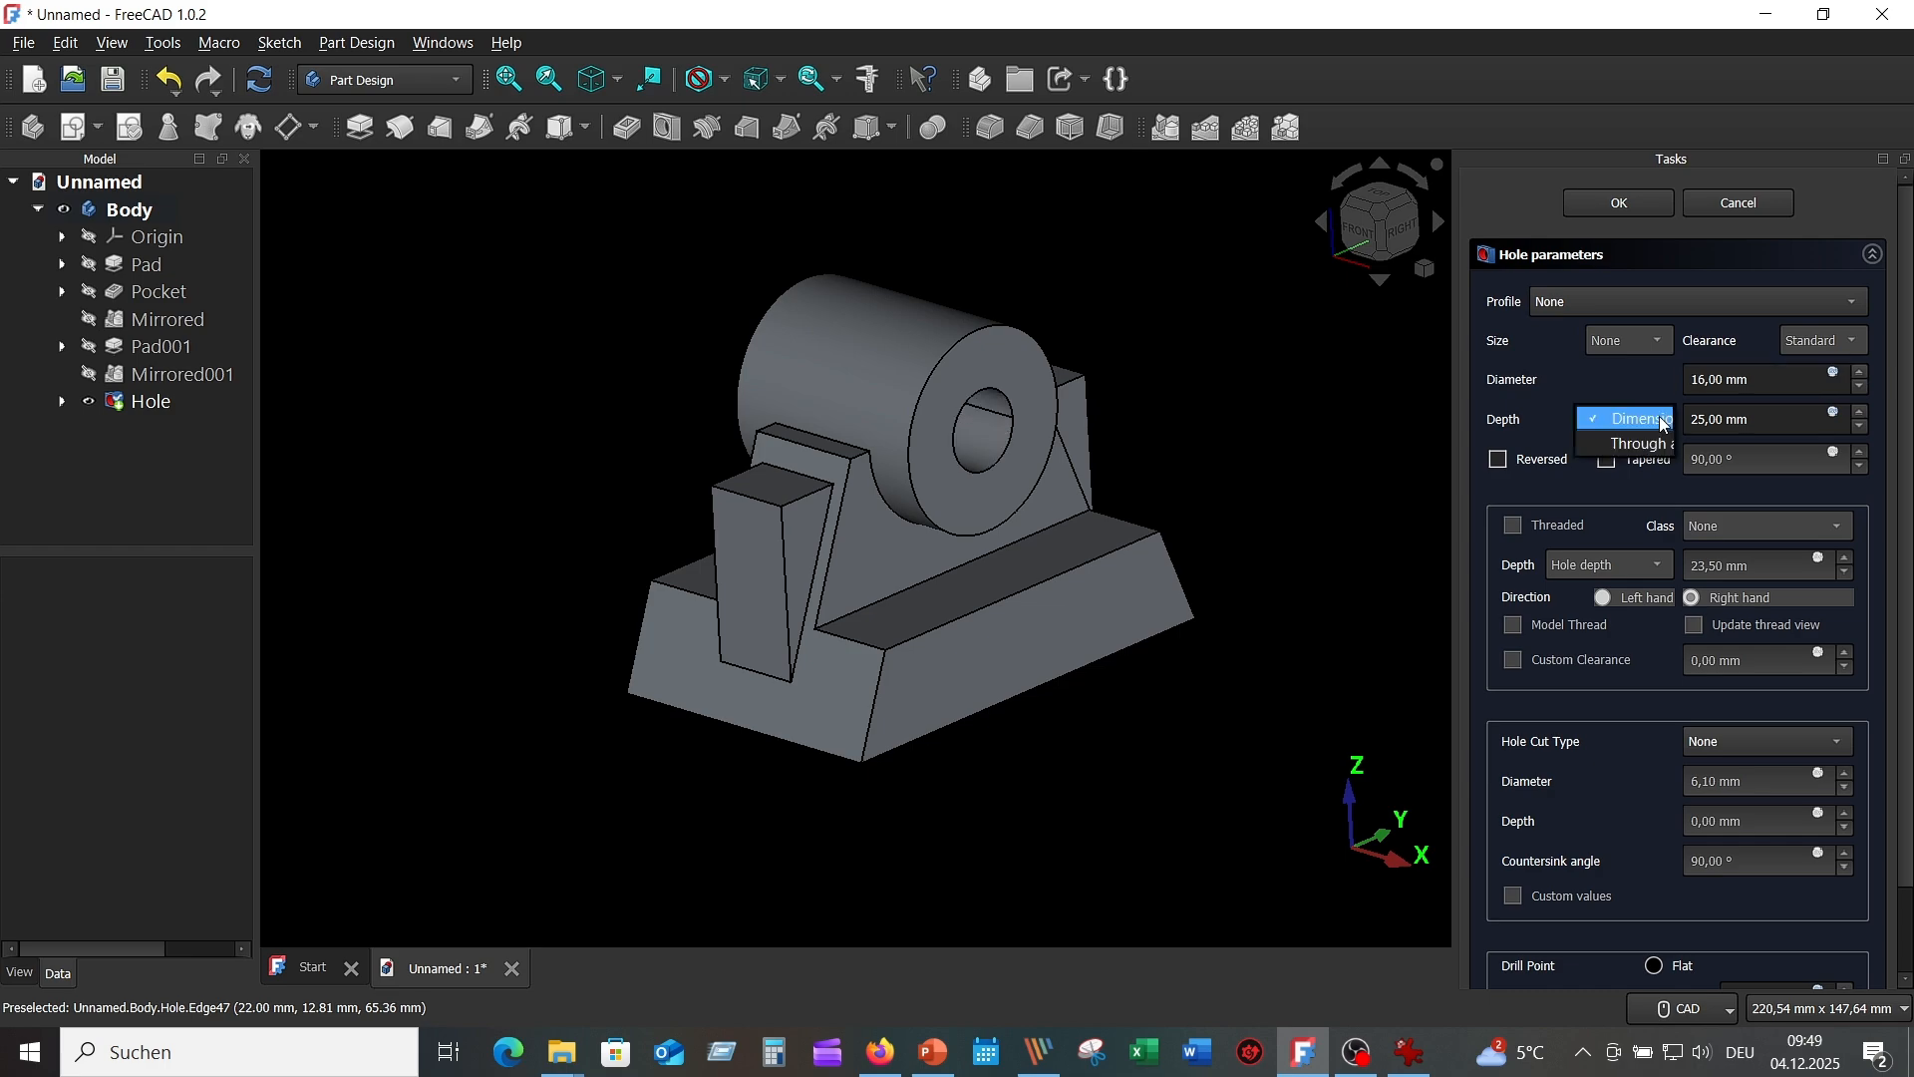
left_click(1650, 444)
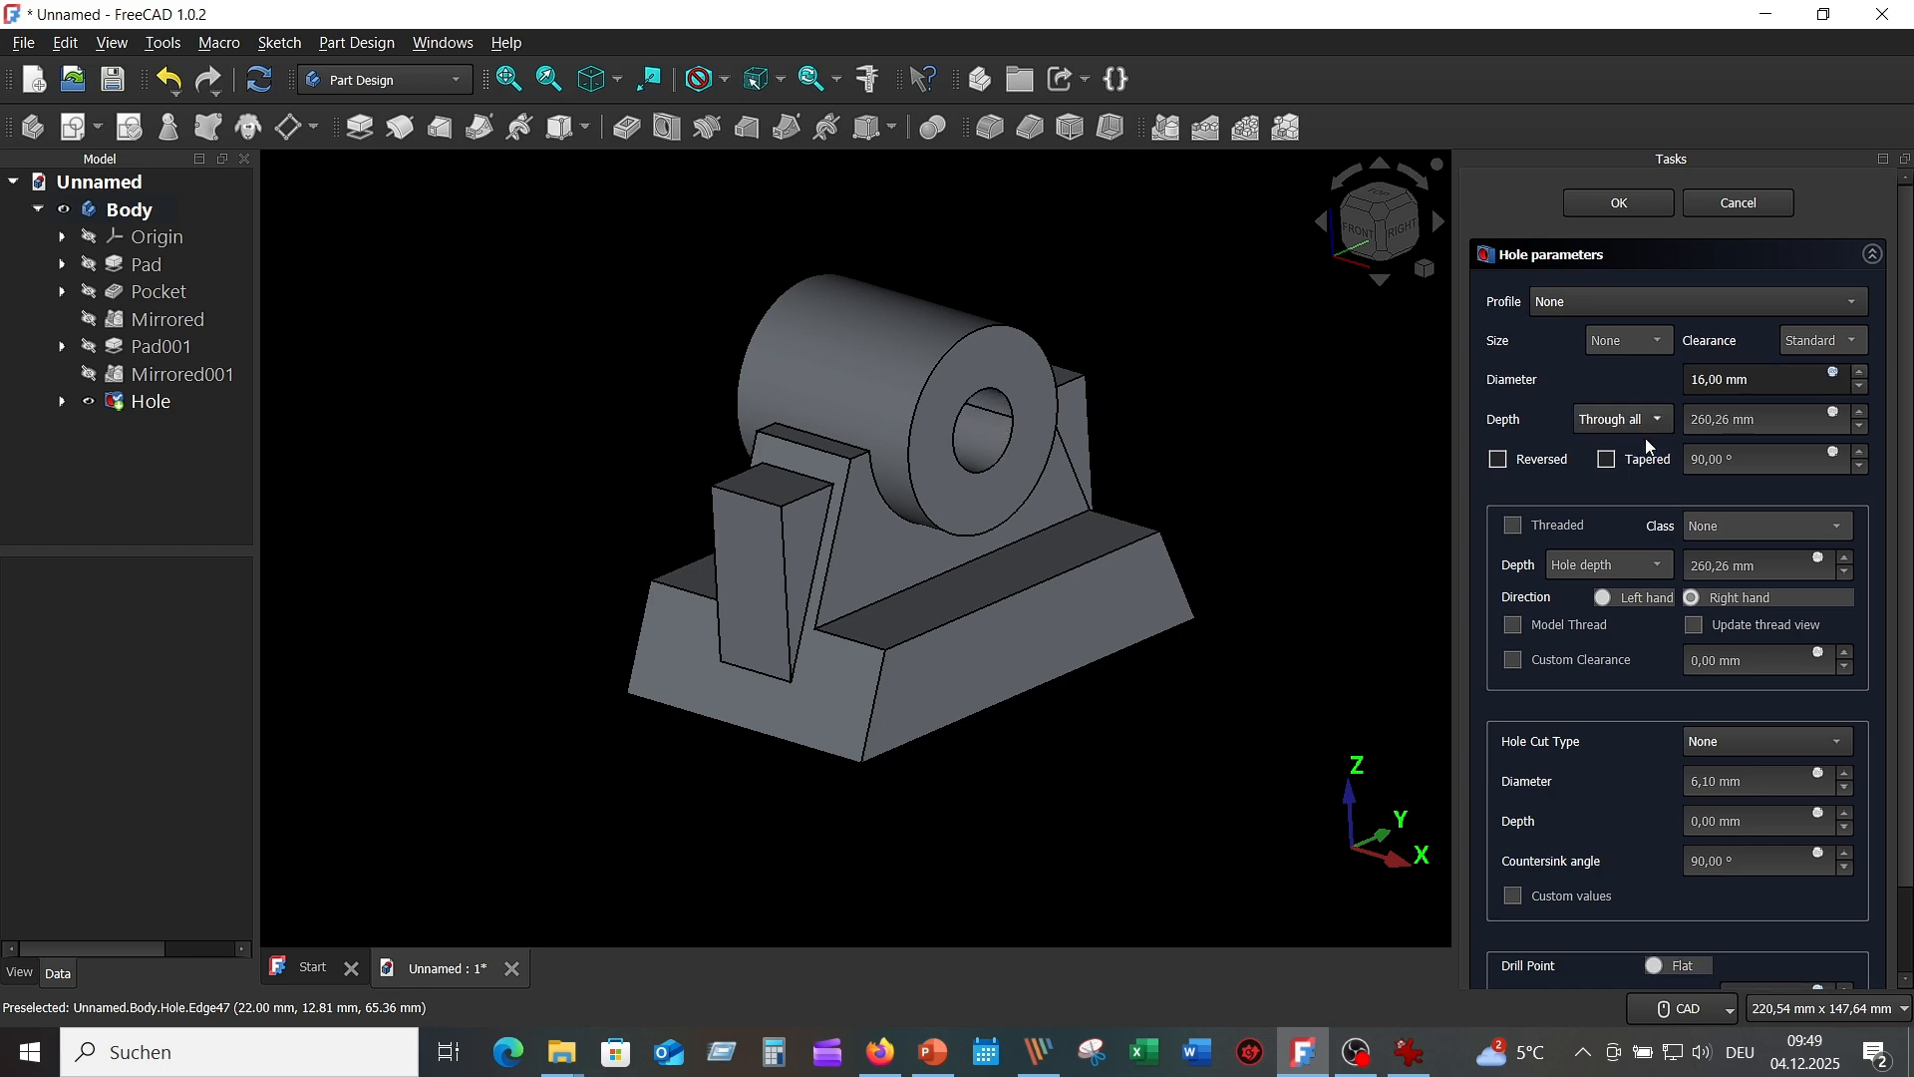
middle_click_drag(1290, 376, 1246, 389)
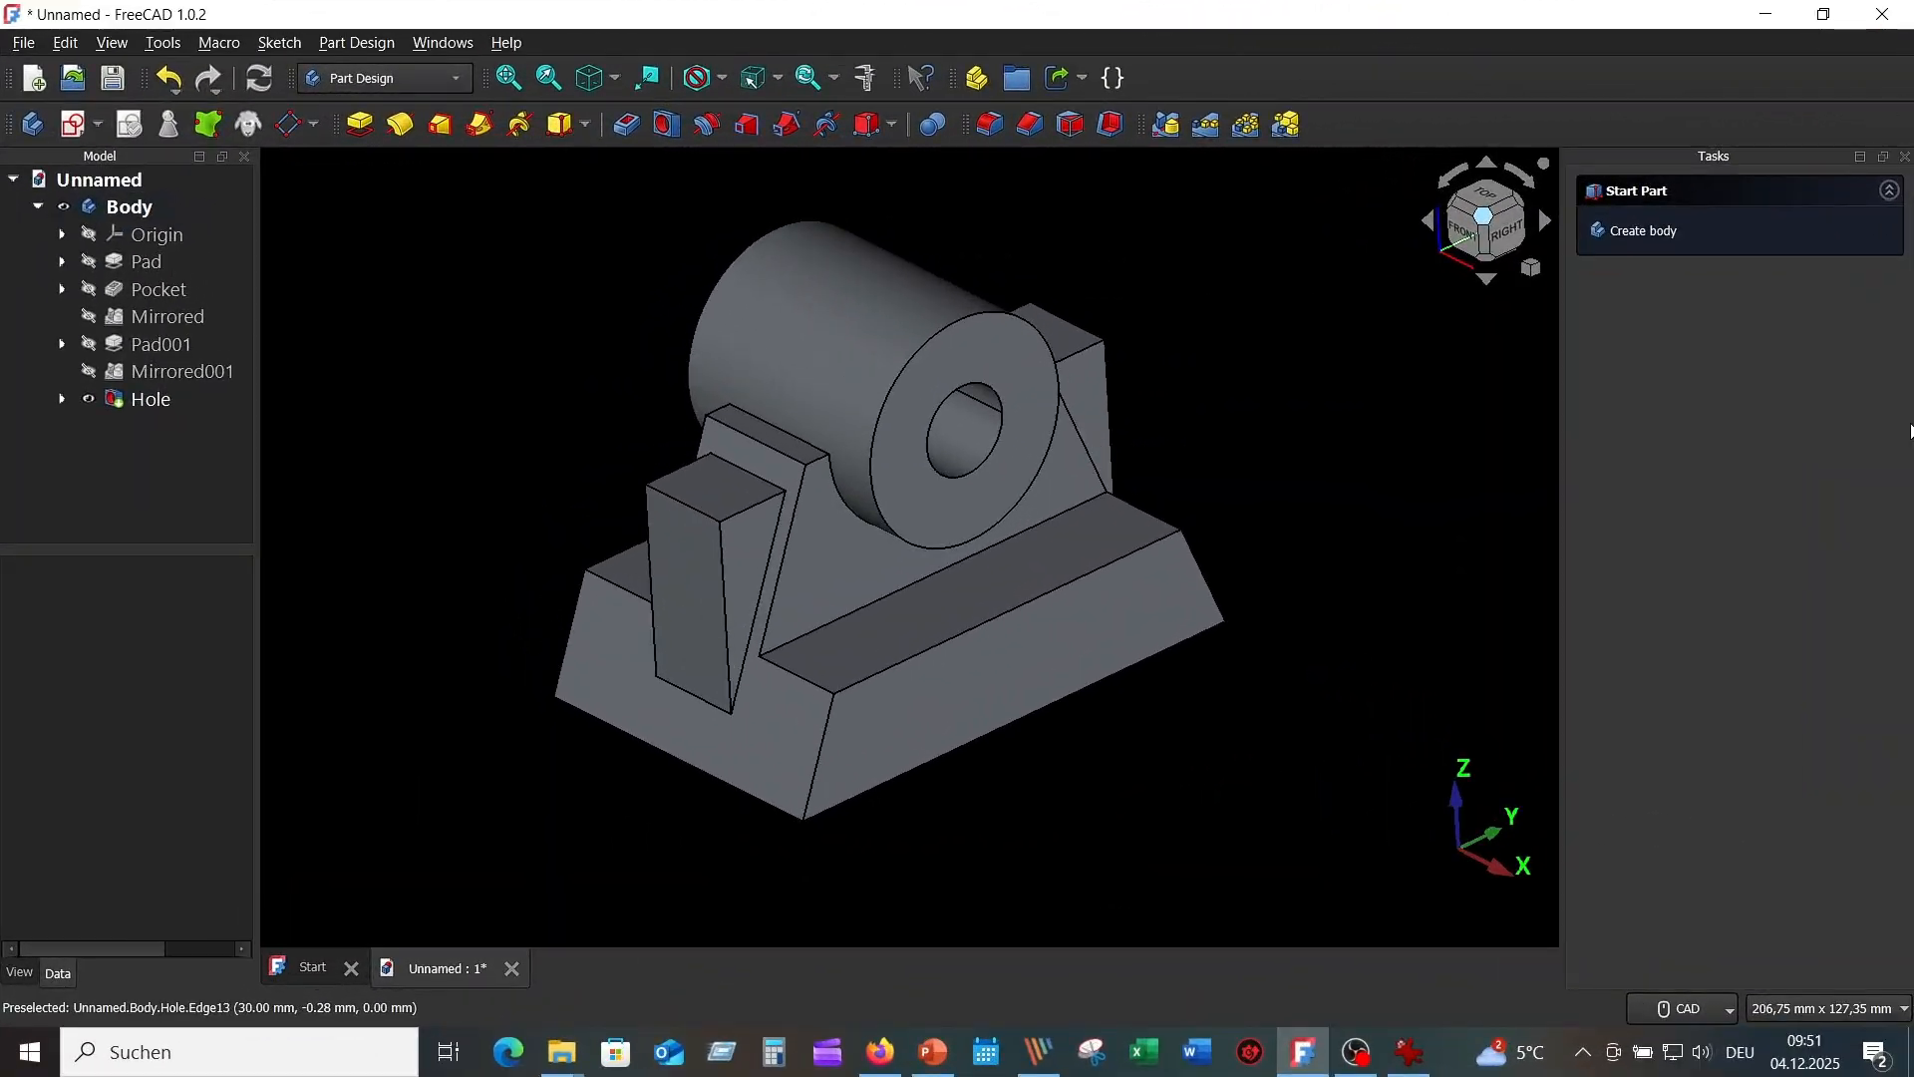
Check the reference drawing, then start a new sketch in FreeCAD.
left_click(1410, 1057)
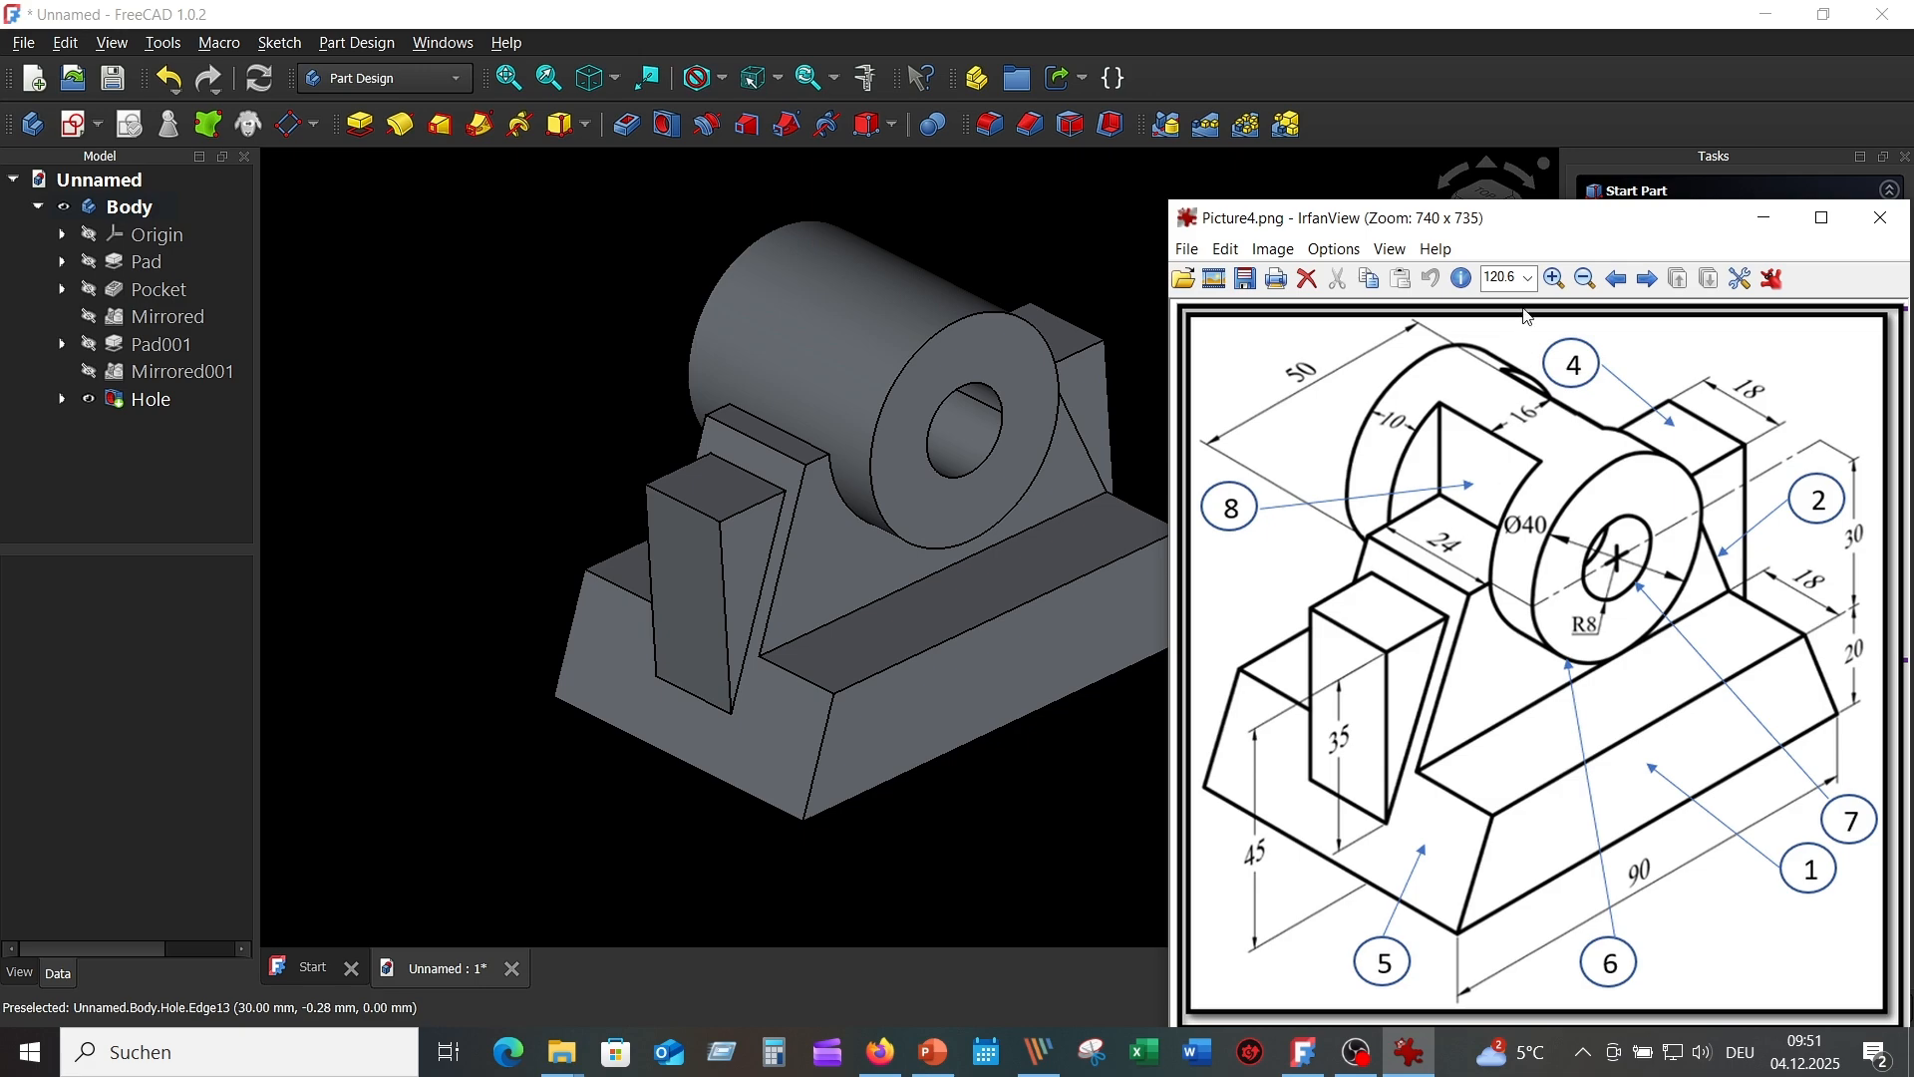
left_click(1044, 183)
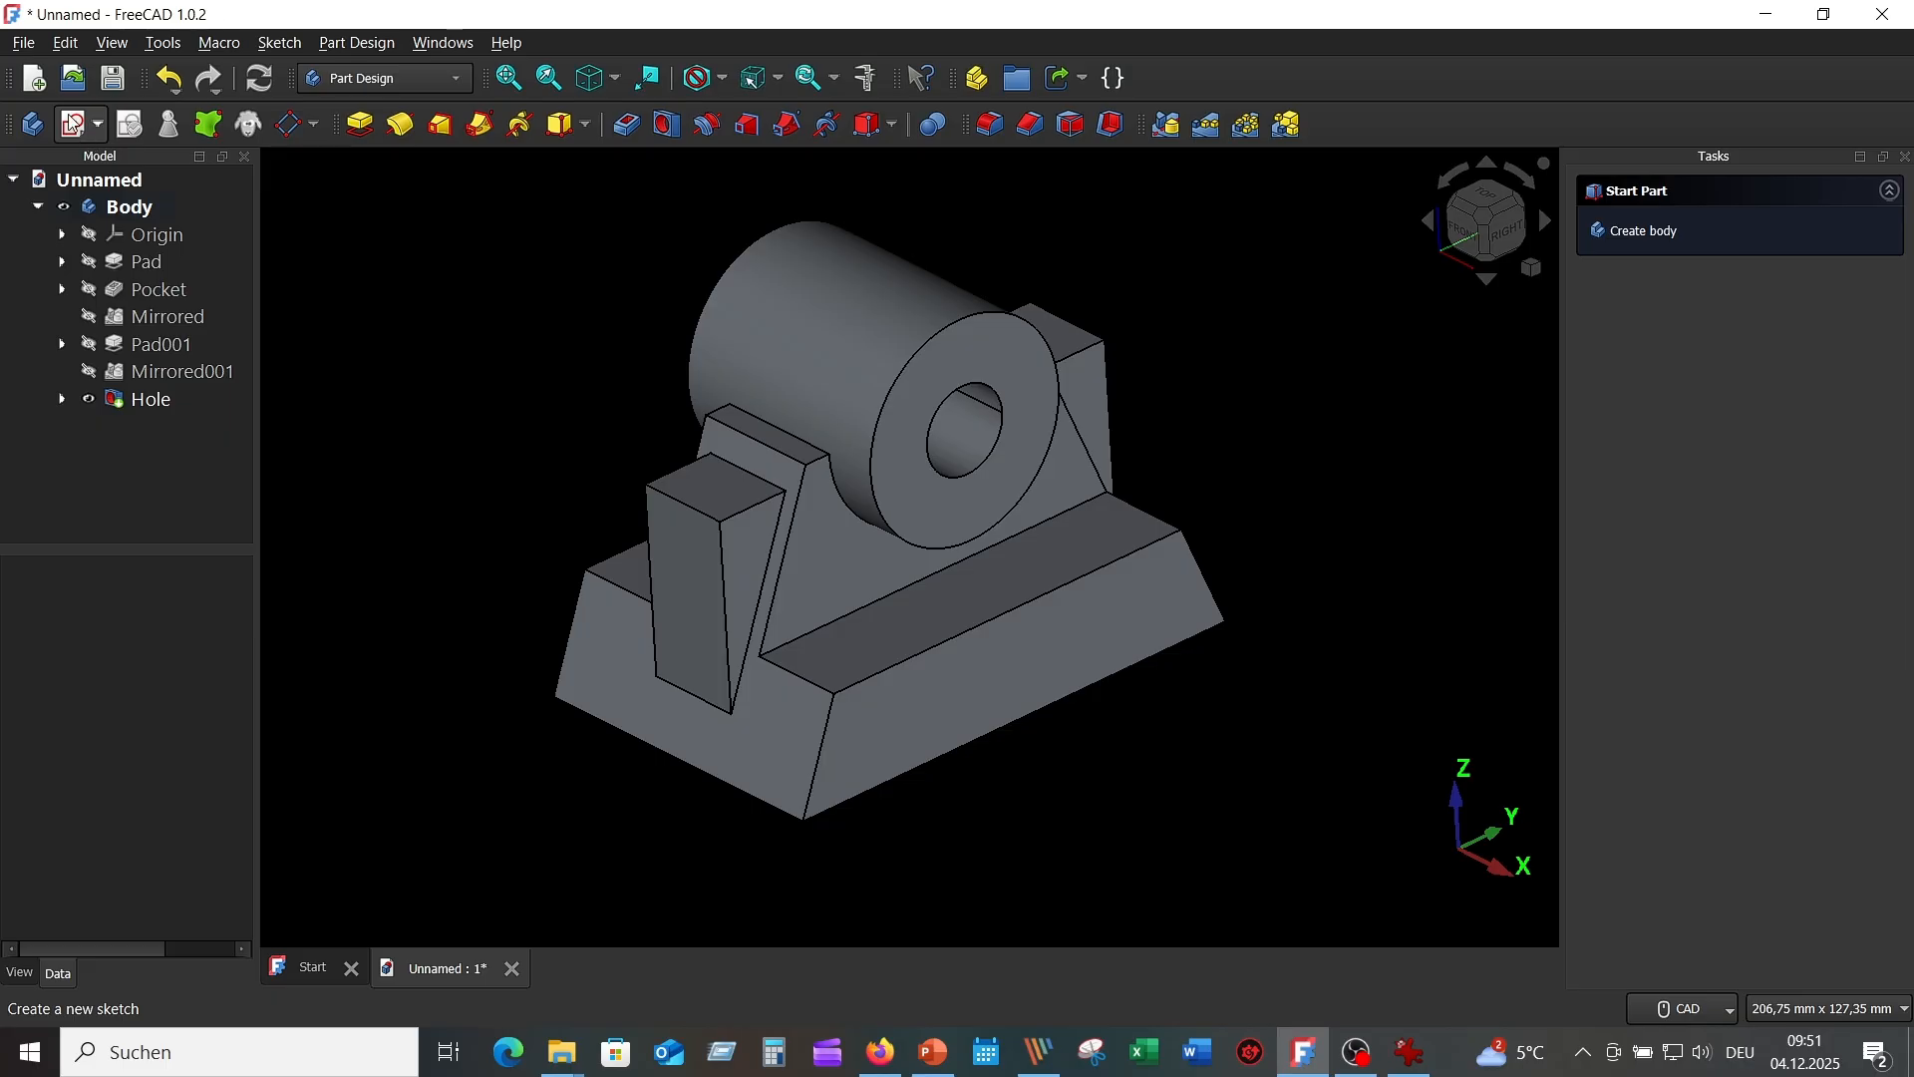
left_click(93, 128)
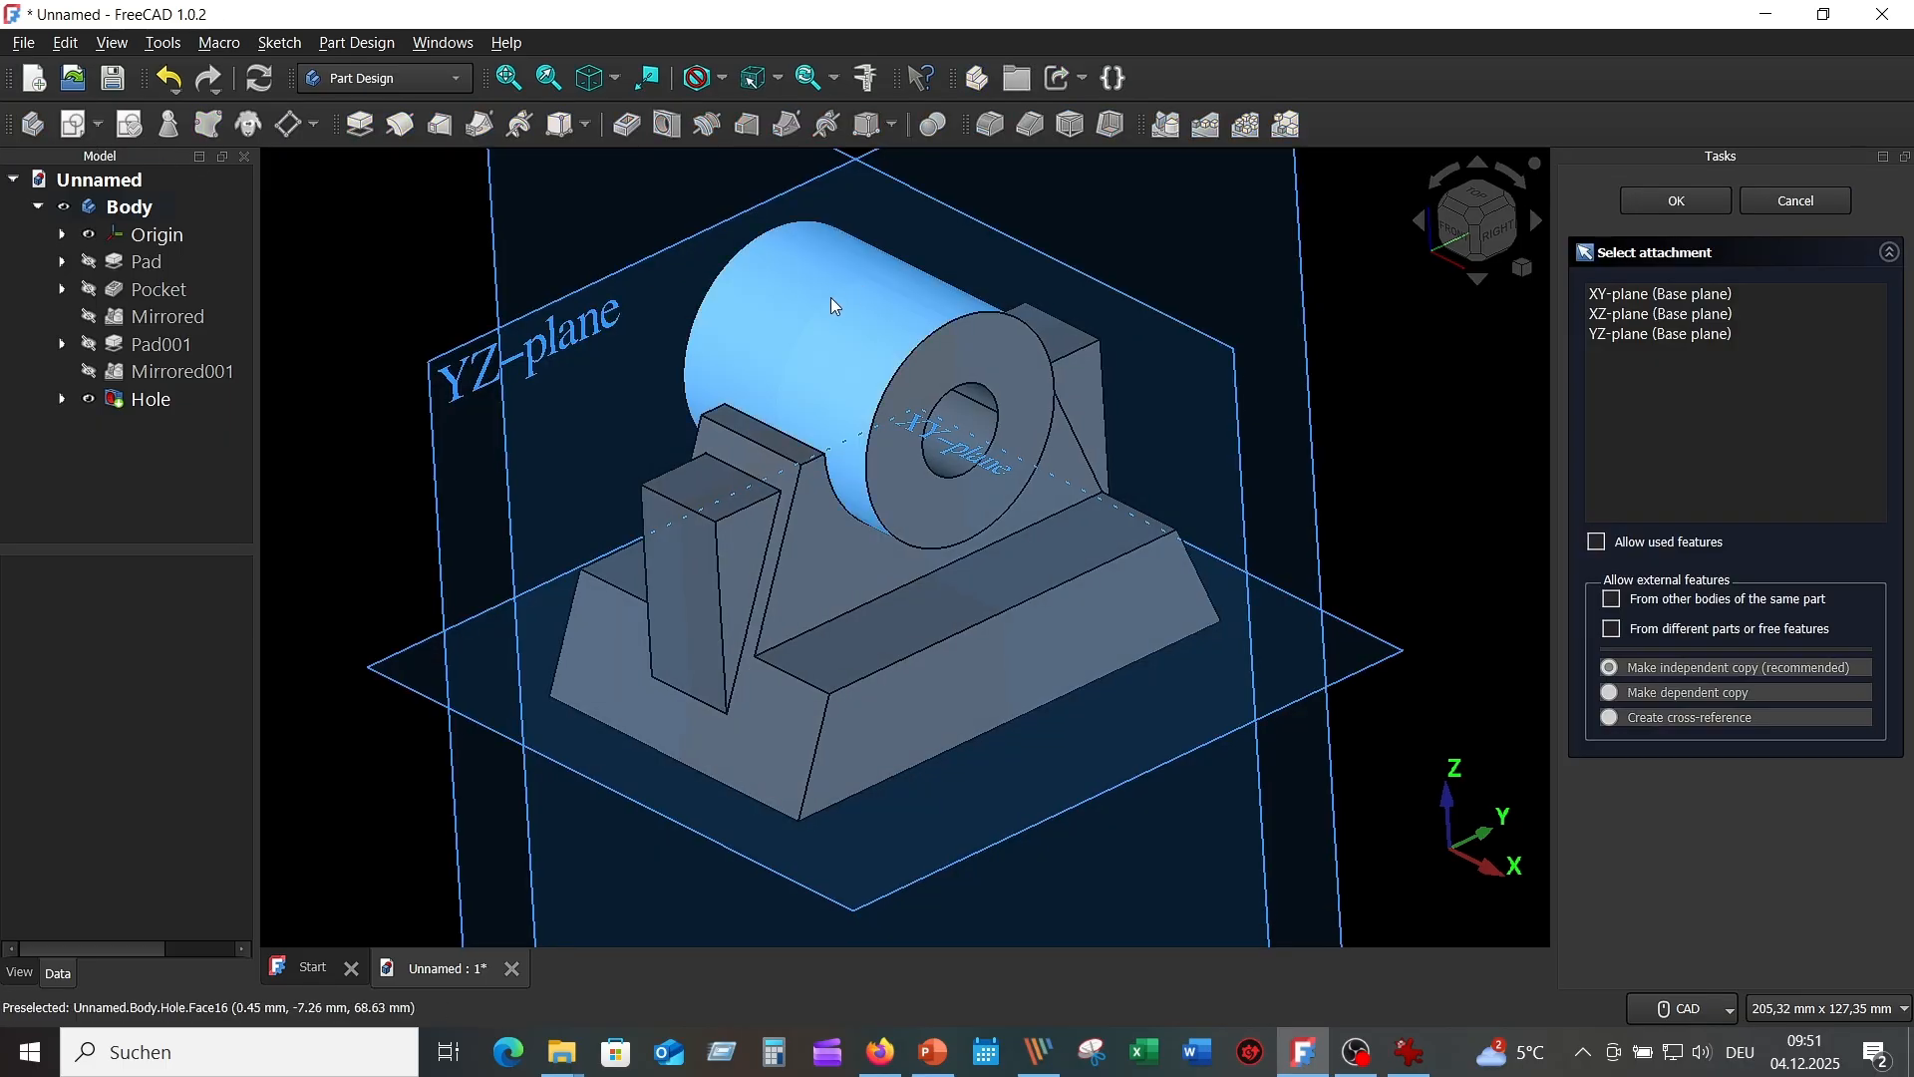
Attach Sketch004 to the YZ plane, toggle section view, and link the right rib's short top edge.
middle_click_drag(803, 334, 597, 293)
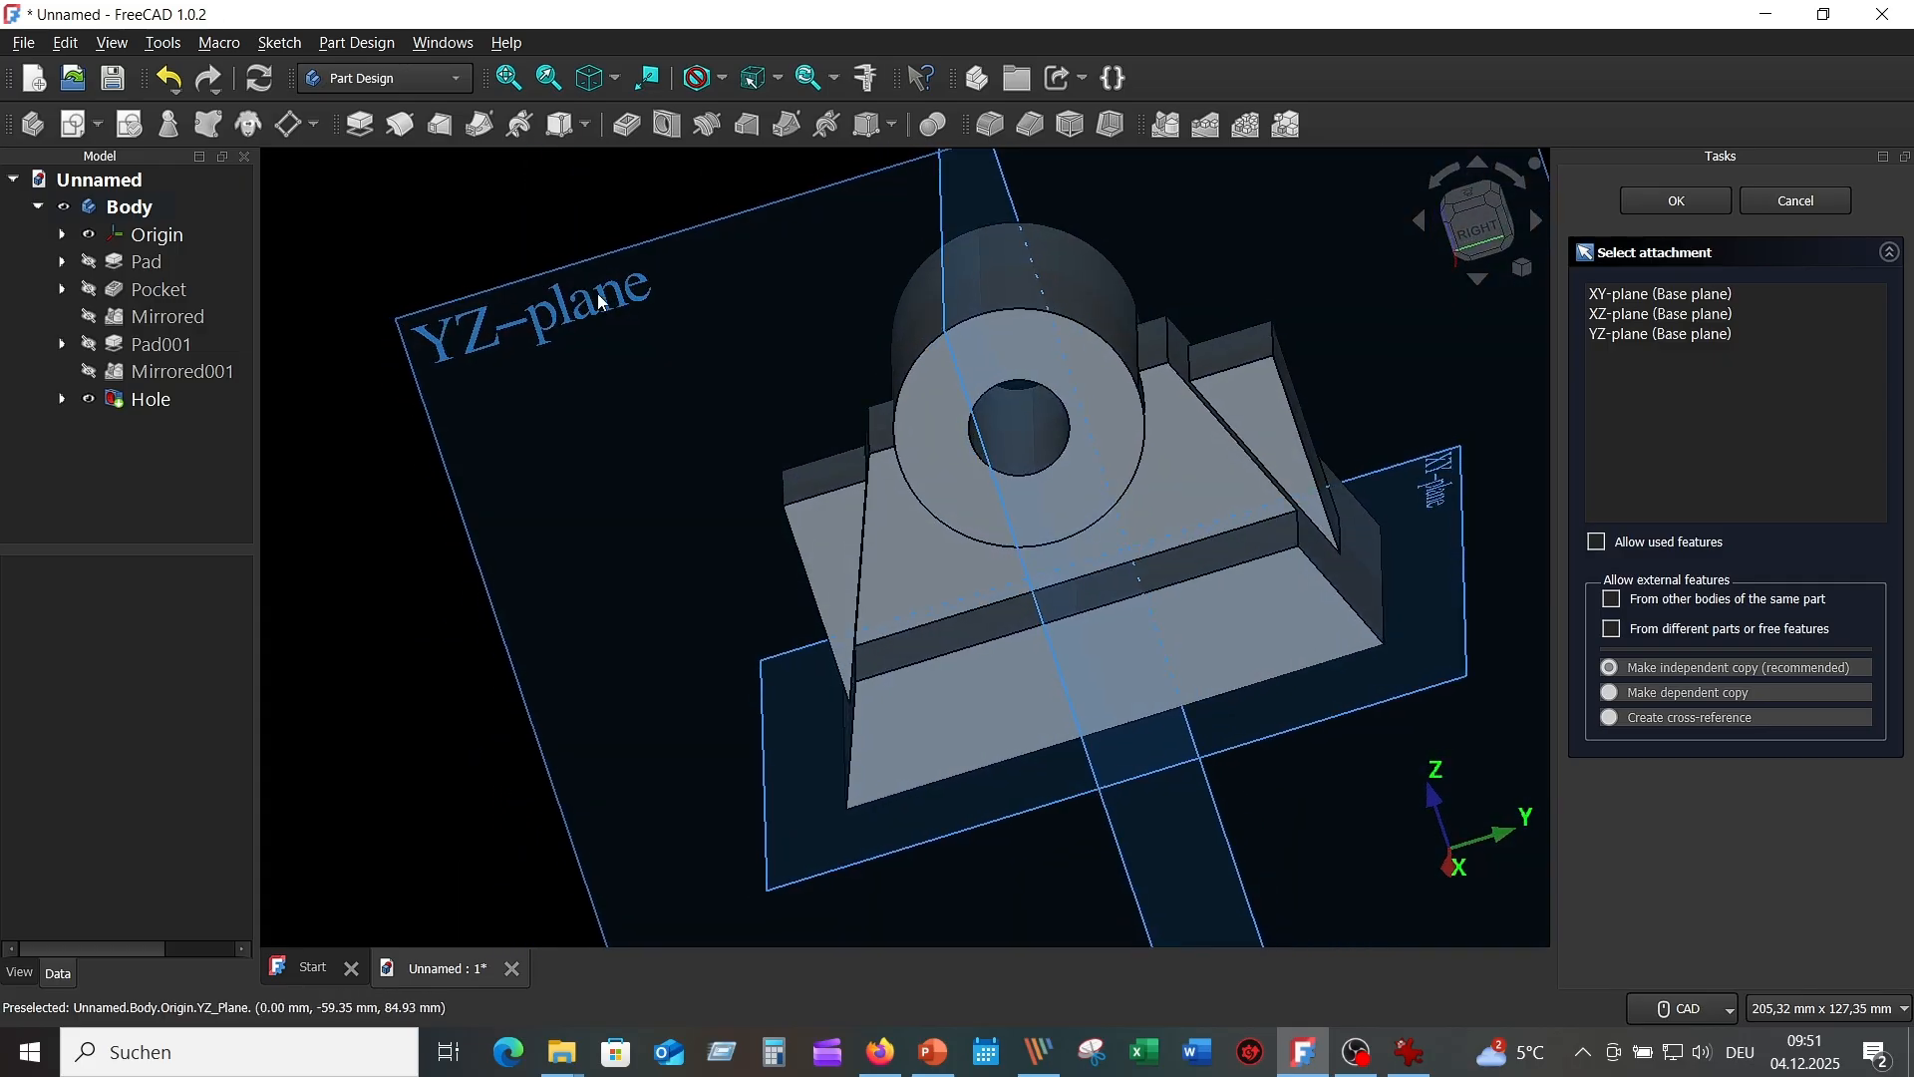
left_click(600, 302)
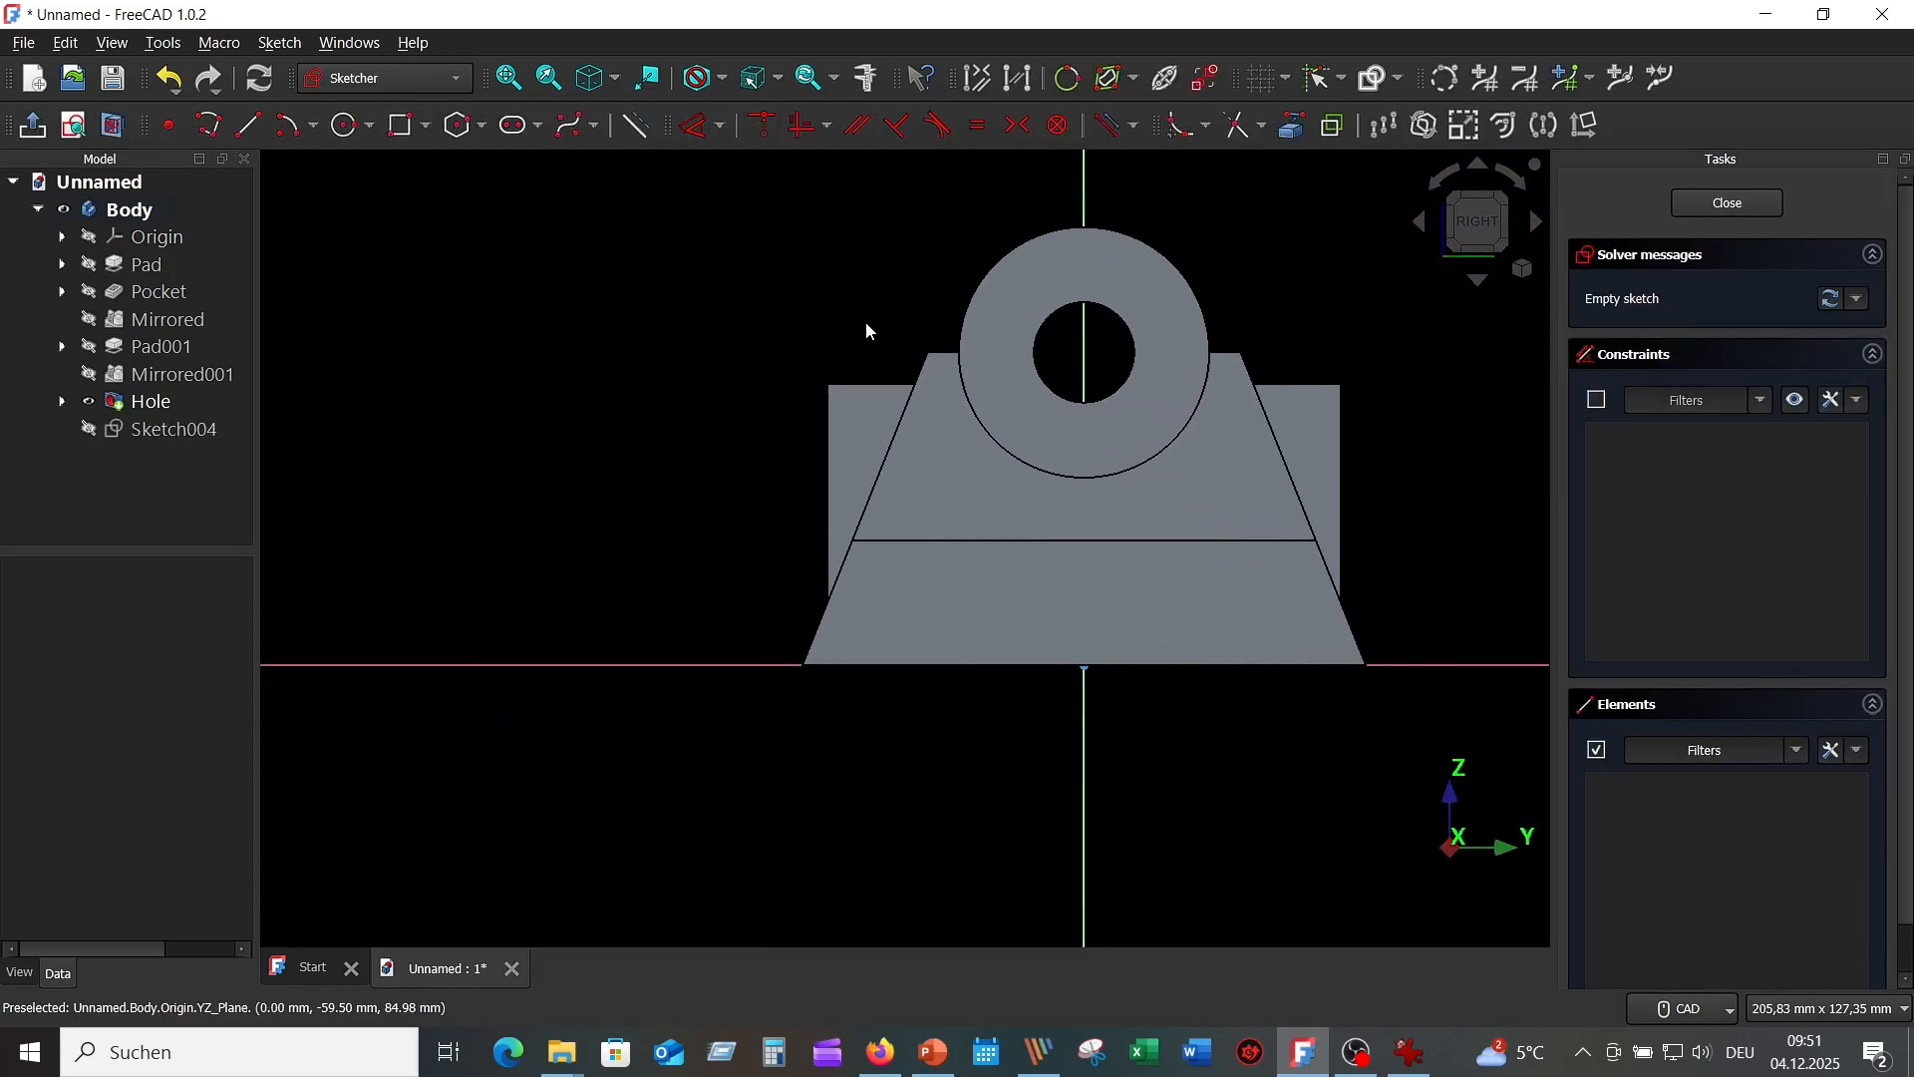
scroll(1222, 263, "up", 2)
middle_click_drag(1226, 260, 1067, 365)
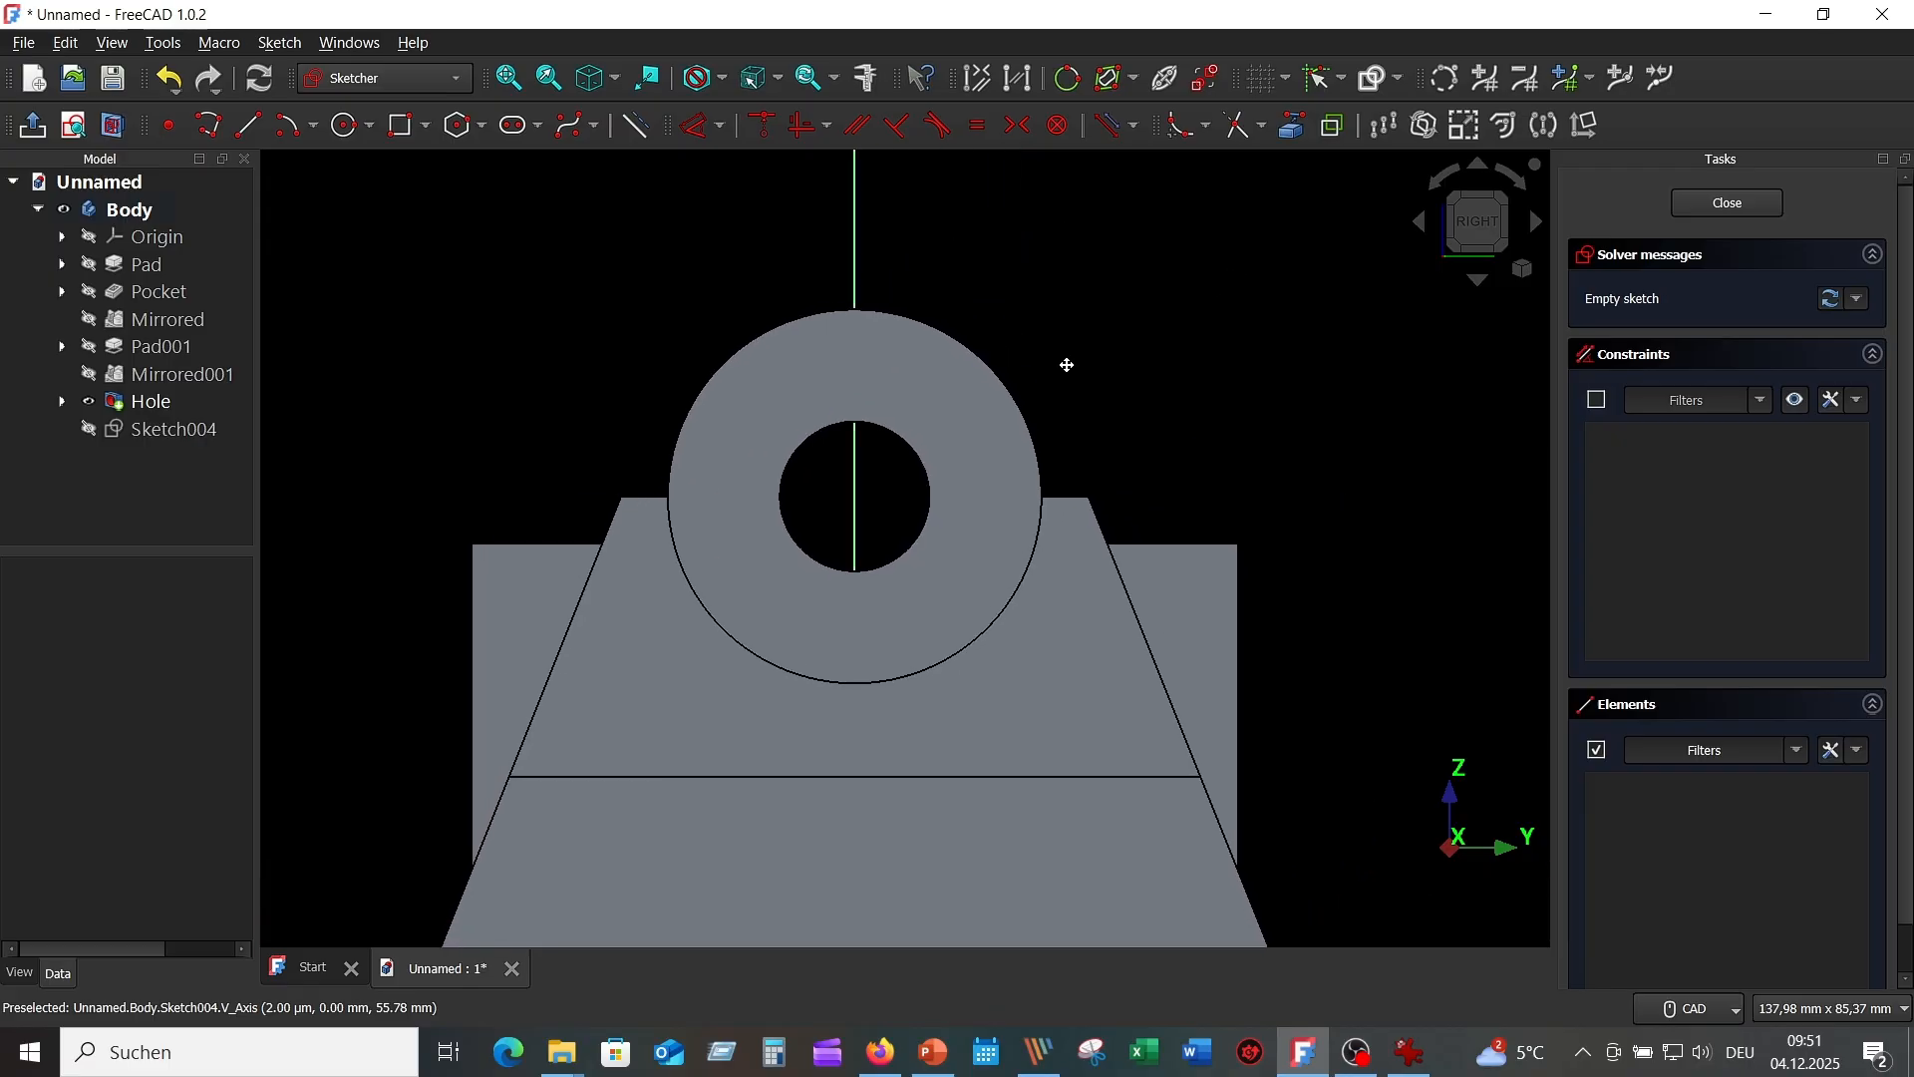
left_click(117, 128)
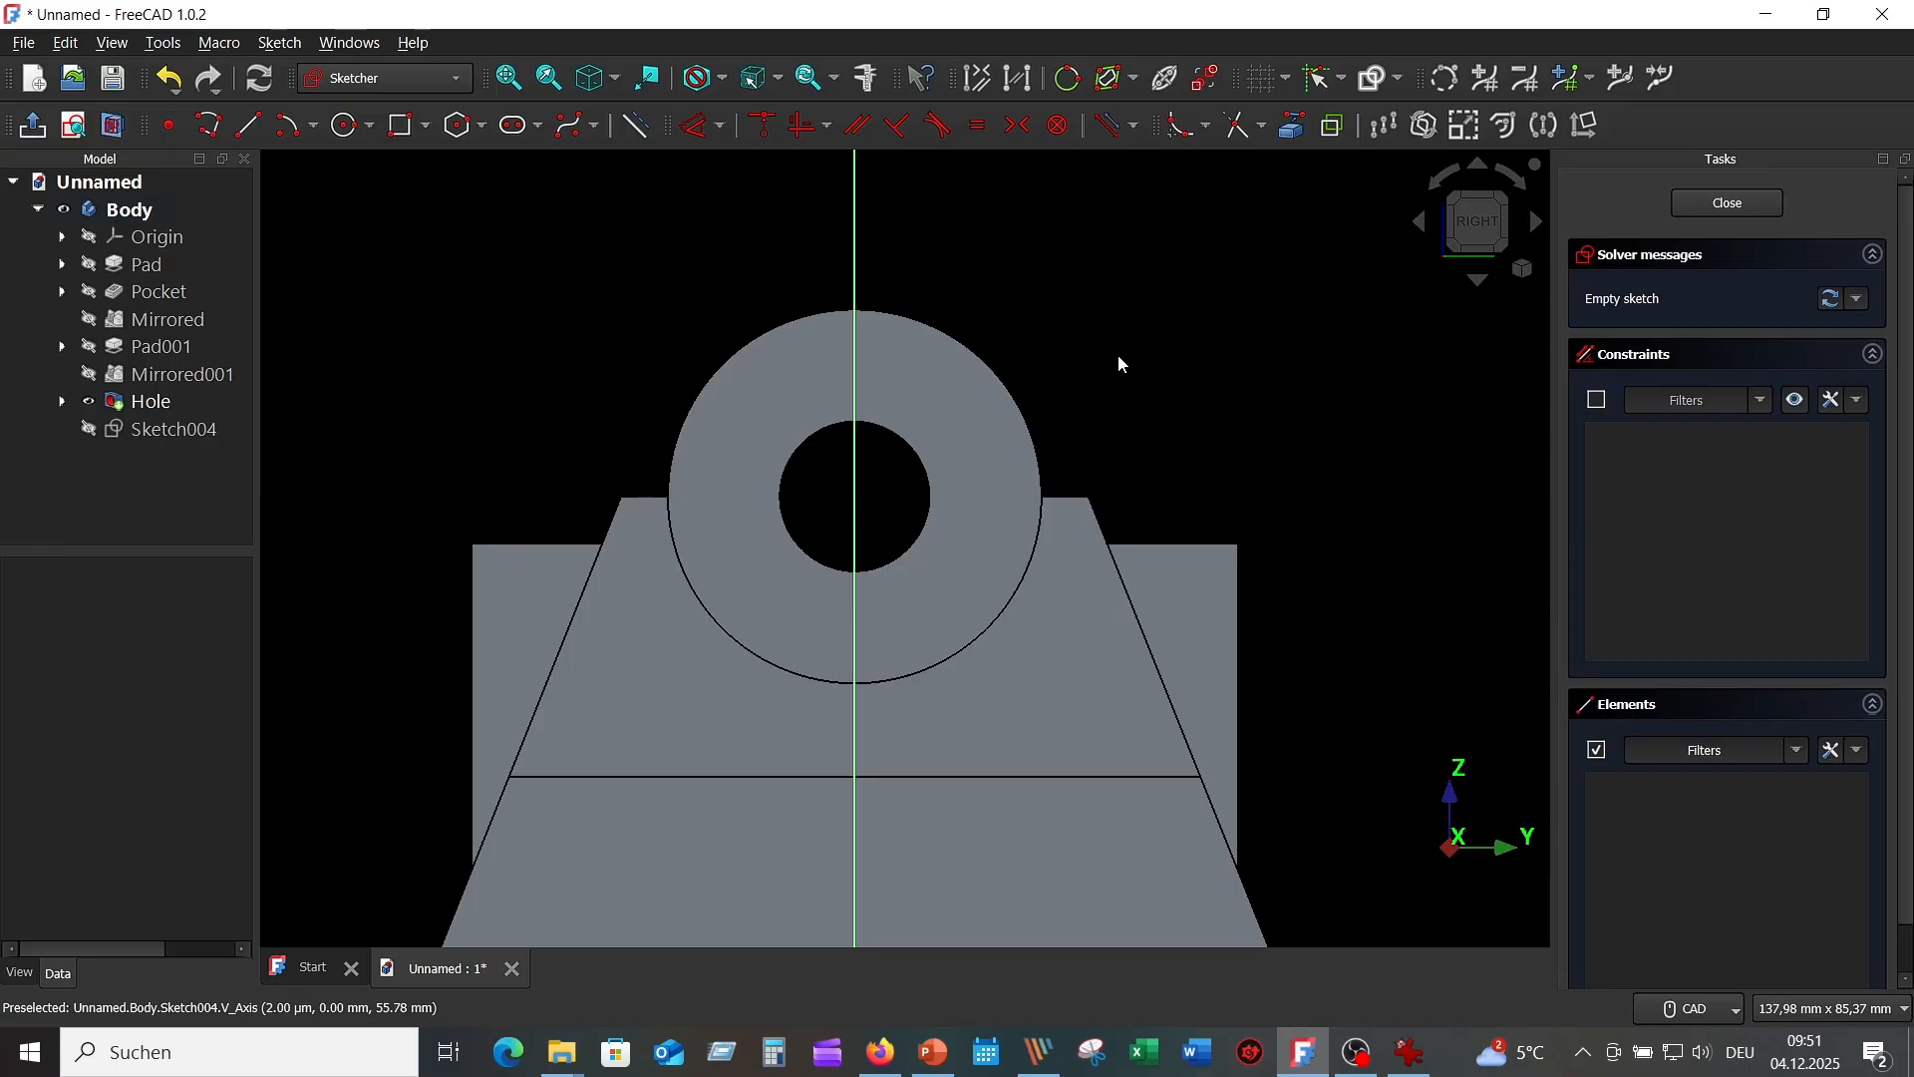
scroll(1120, 361, "up", 1)
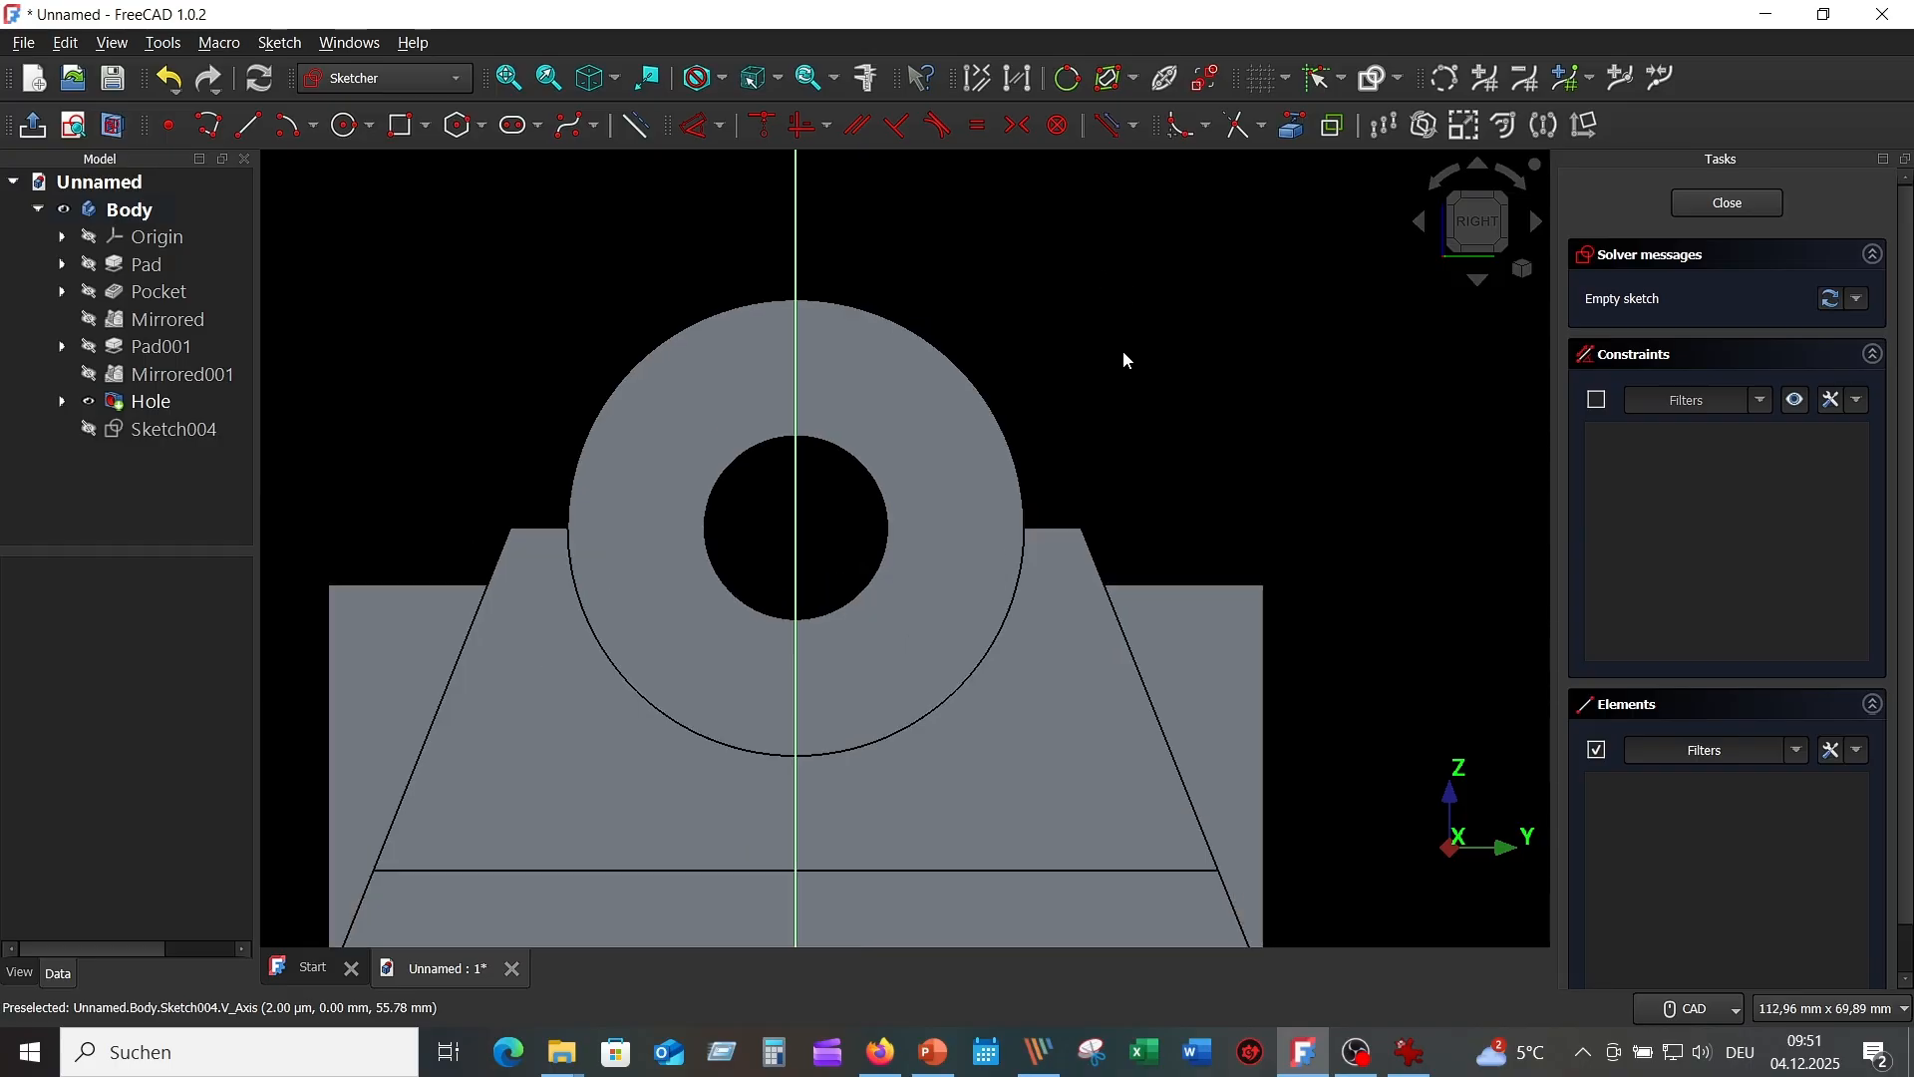
left_click(1293, 126)
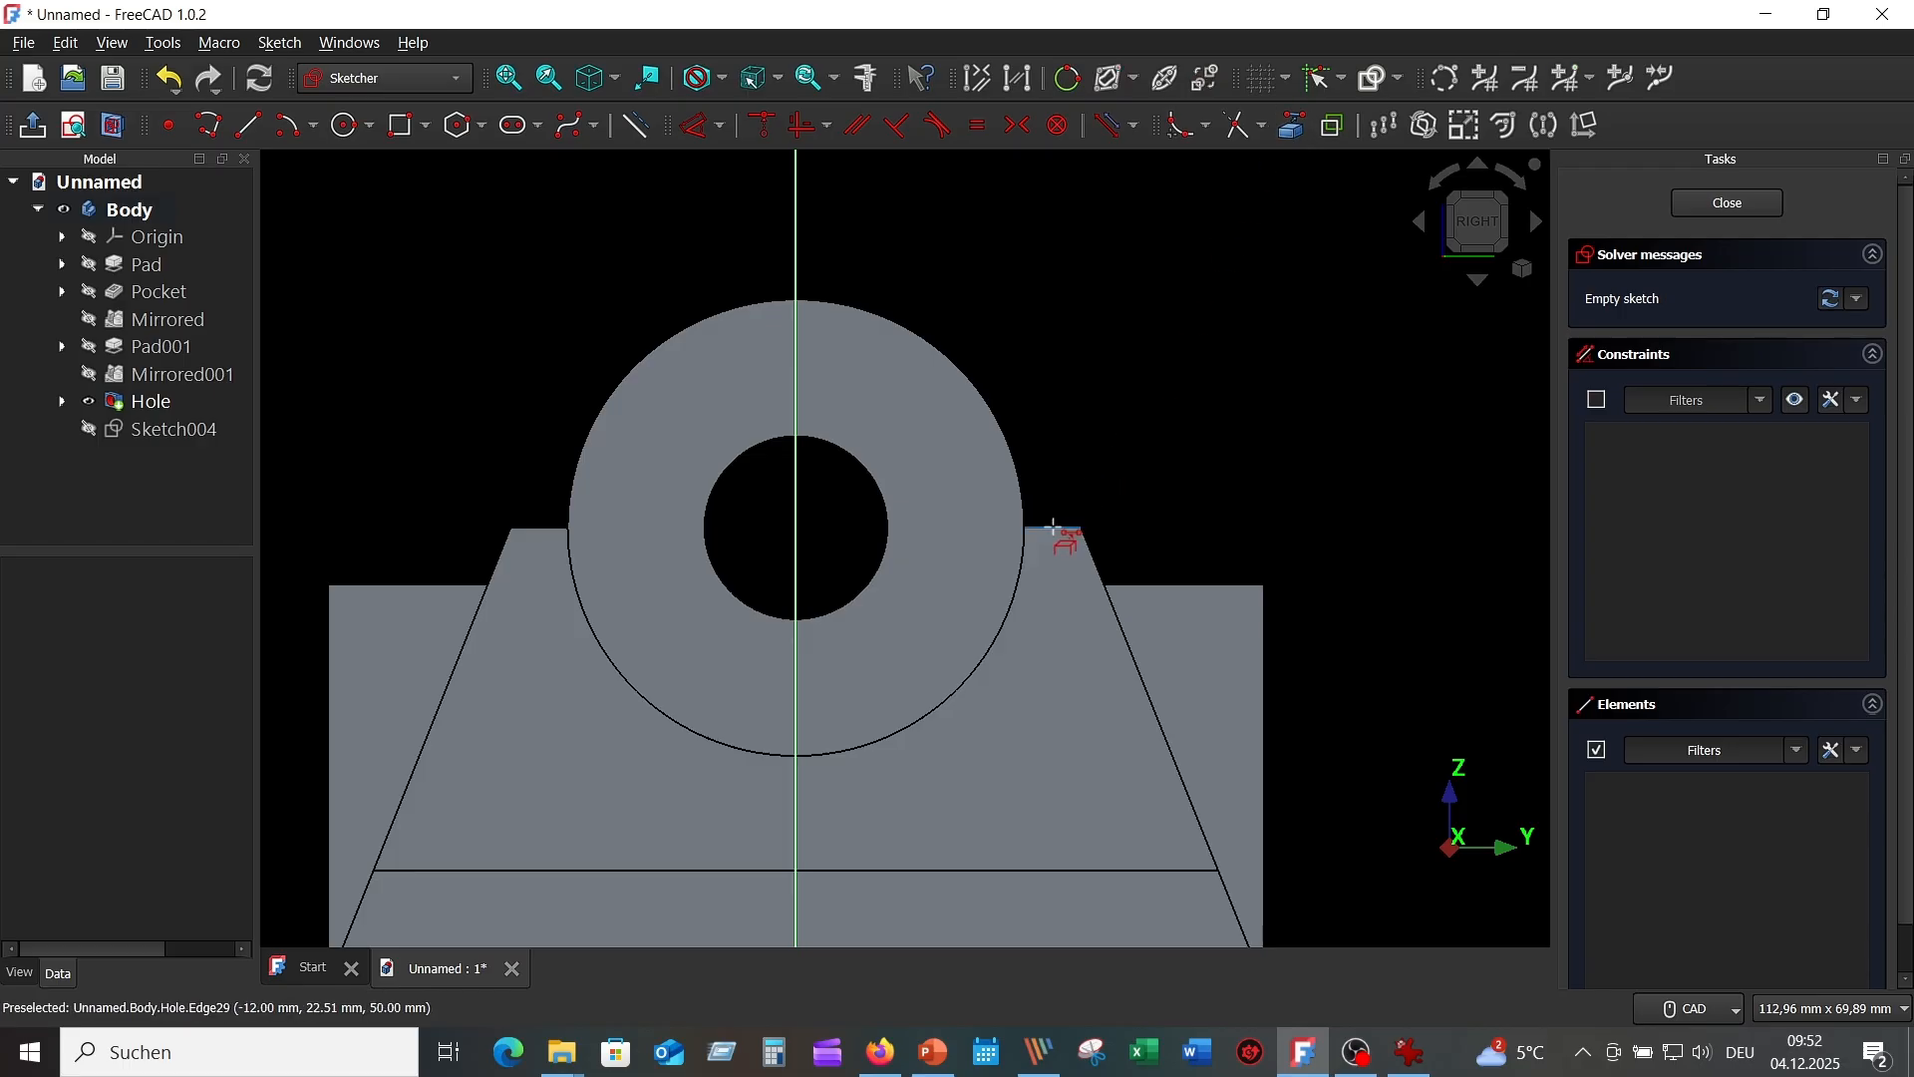
left_click(1054, 526)
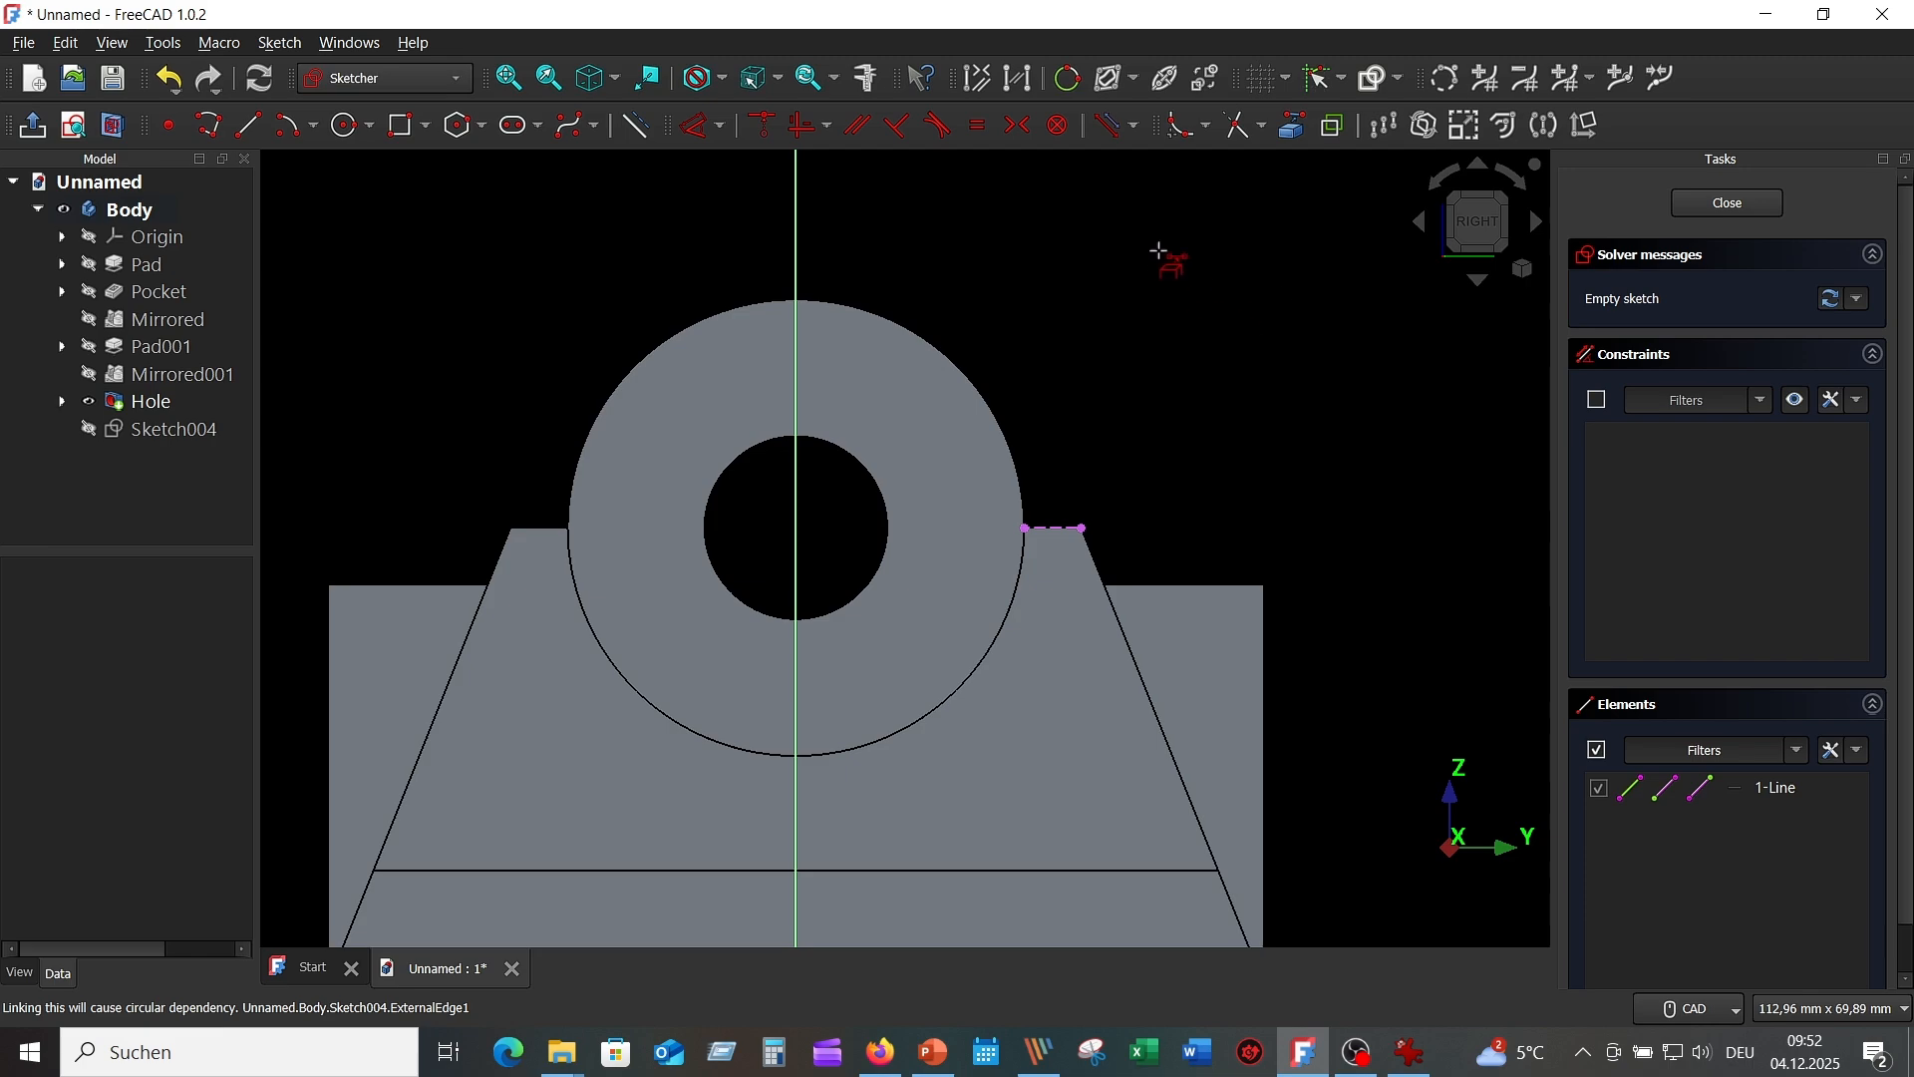
Draw a rectangle above the right rib.
left_click(403, 125)
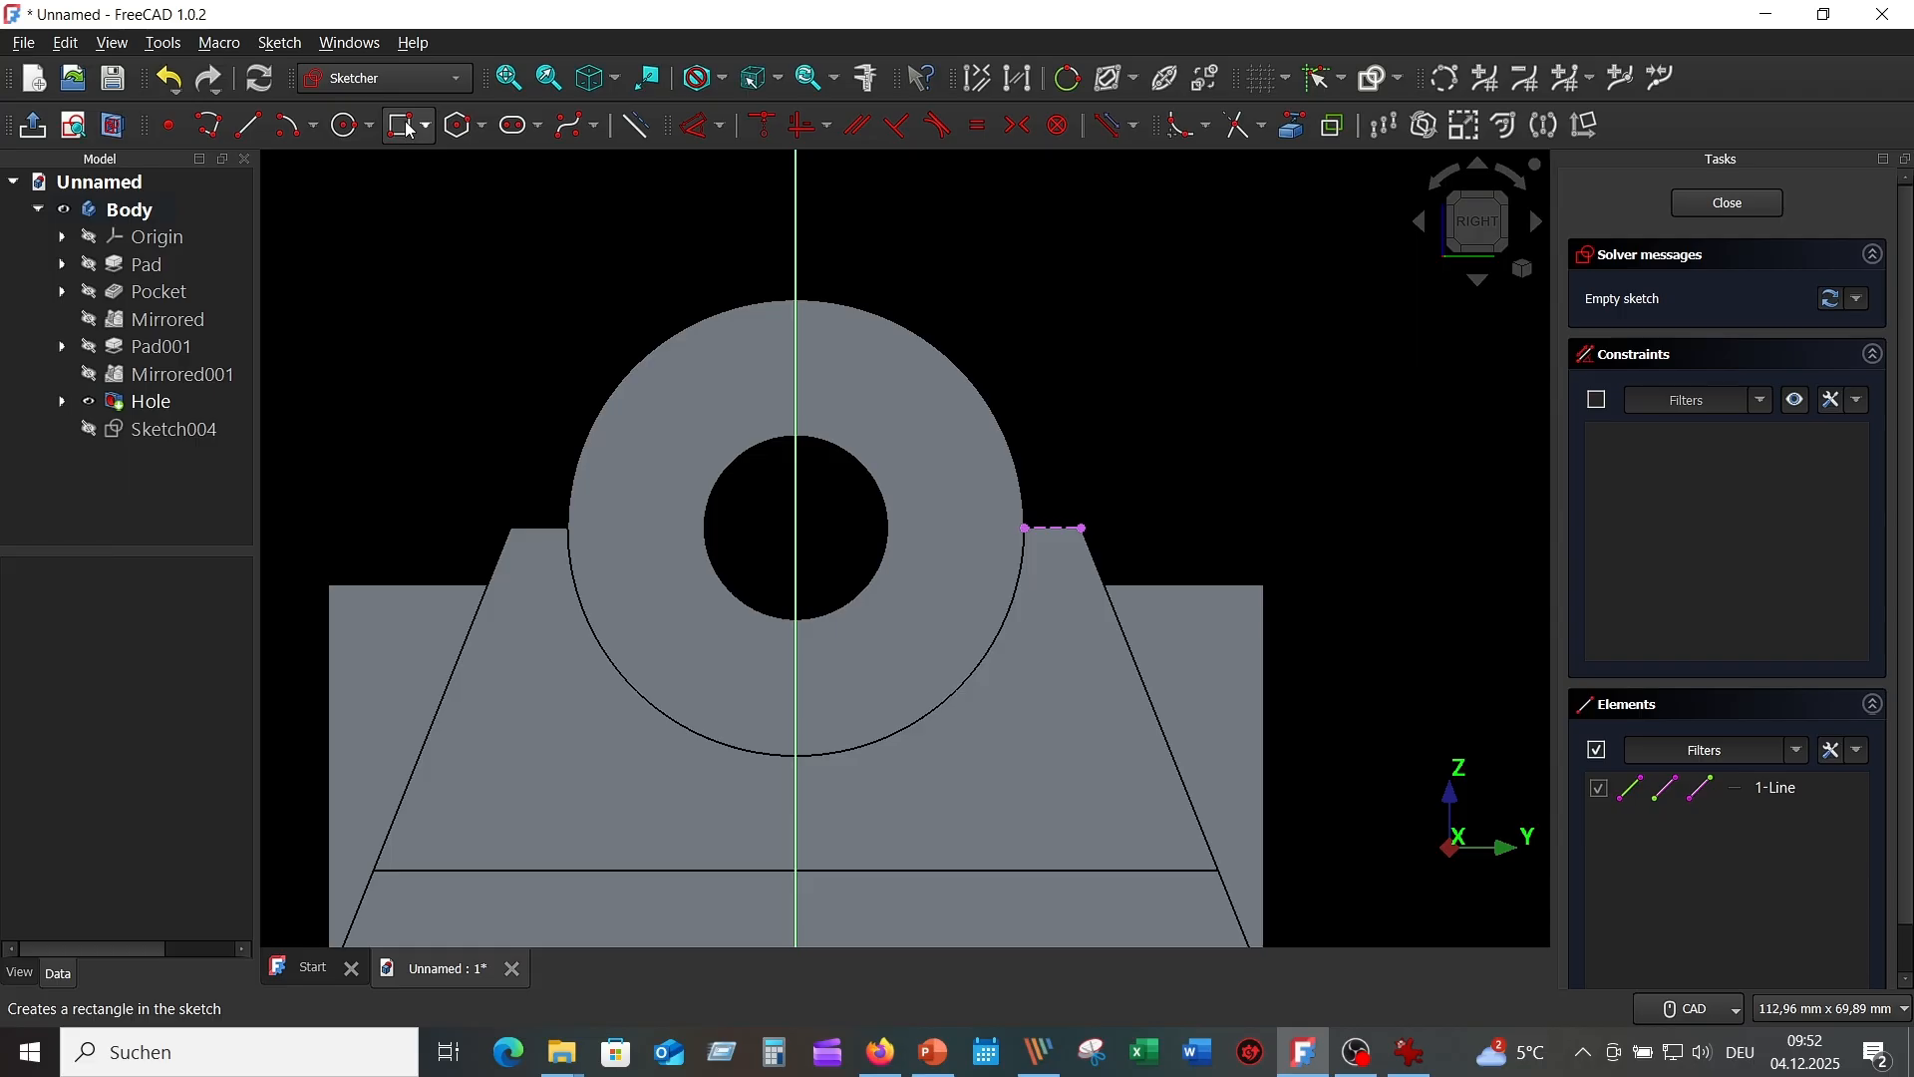
left_click(910, 279)
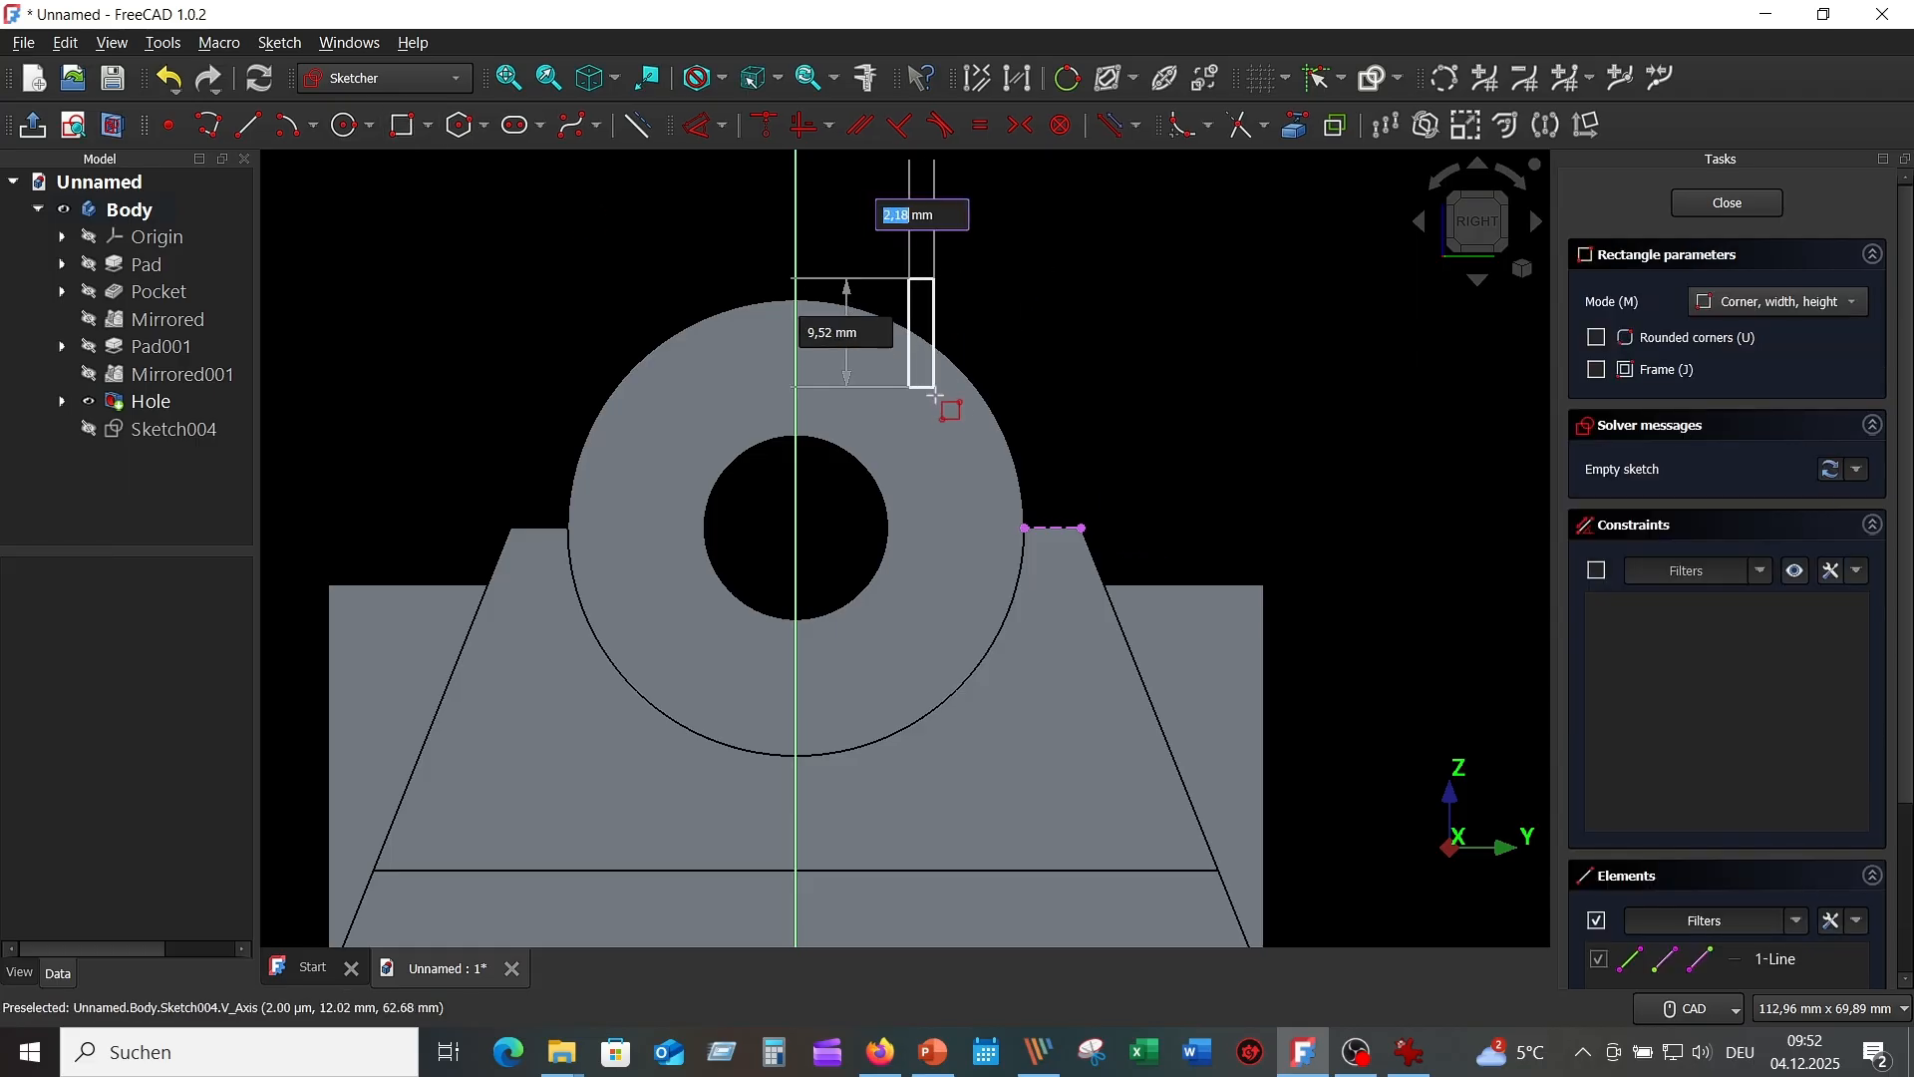
left_click(1124, 506)
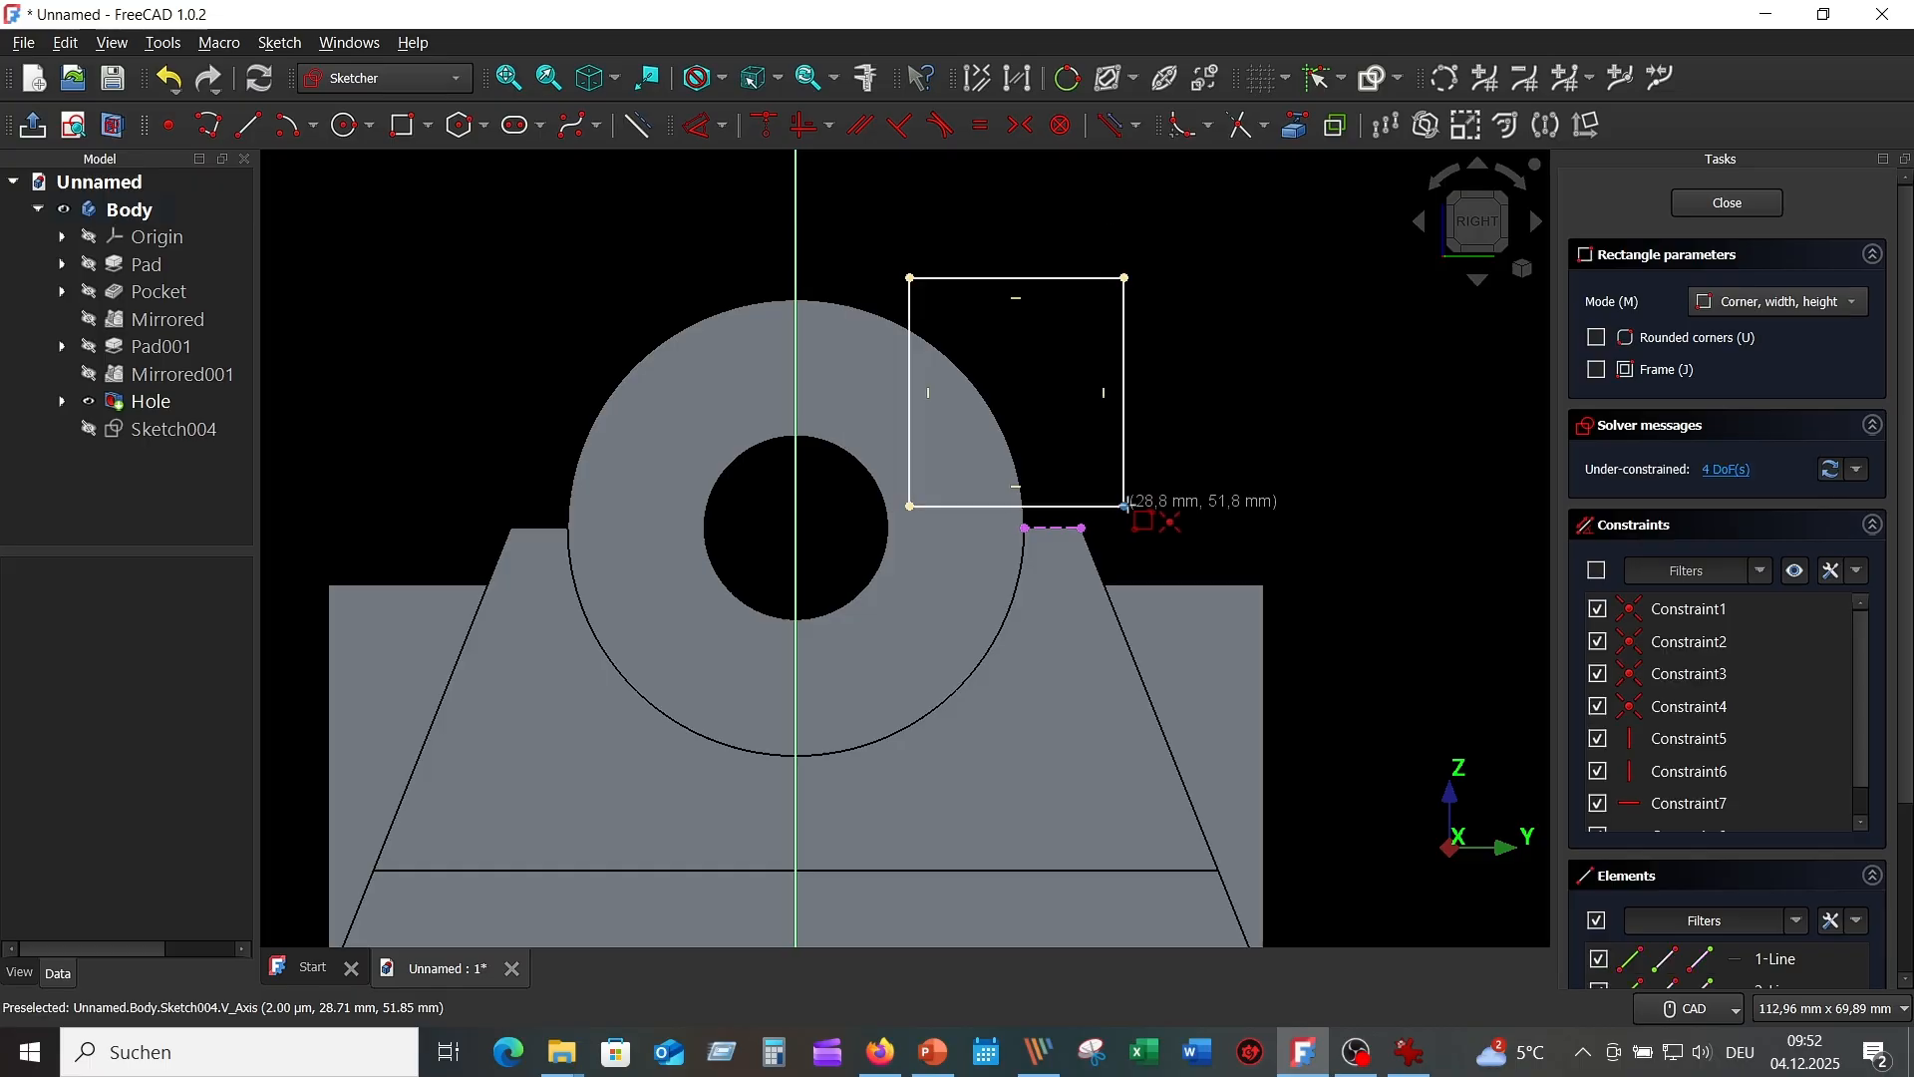
right_click(1256, 383)
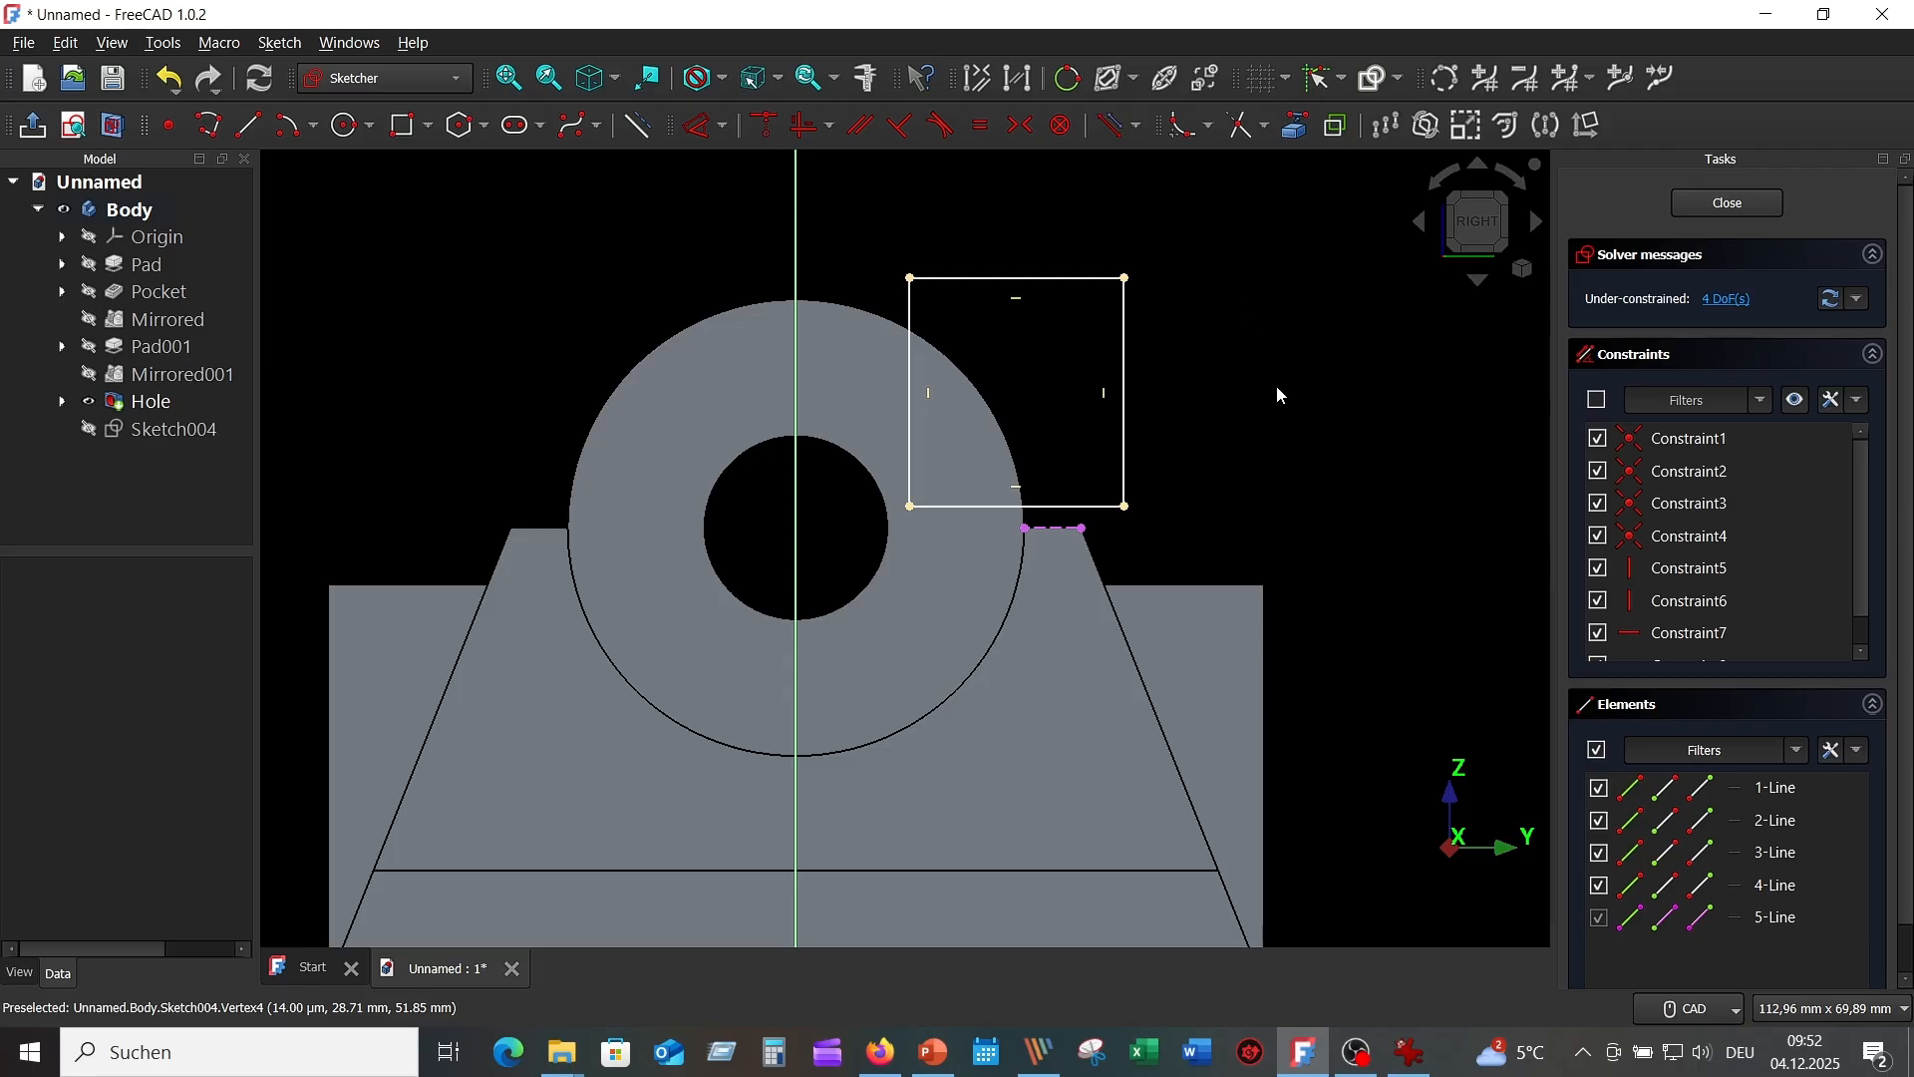
left_click(1410, 1055)
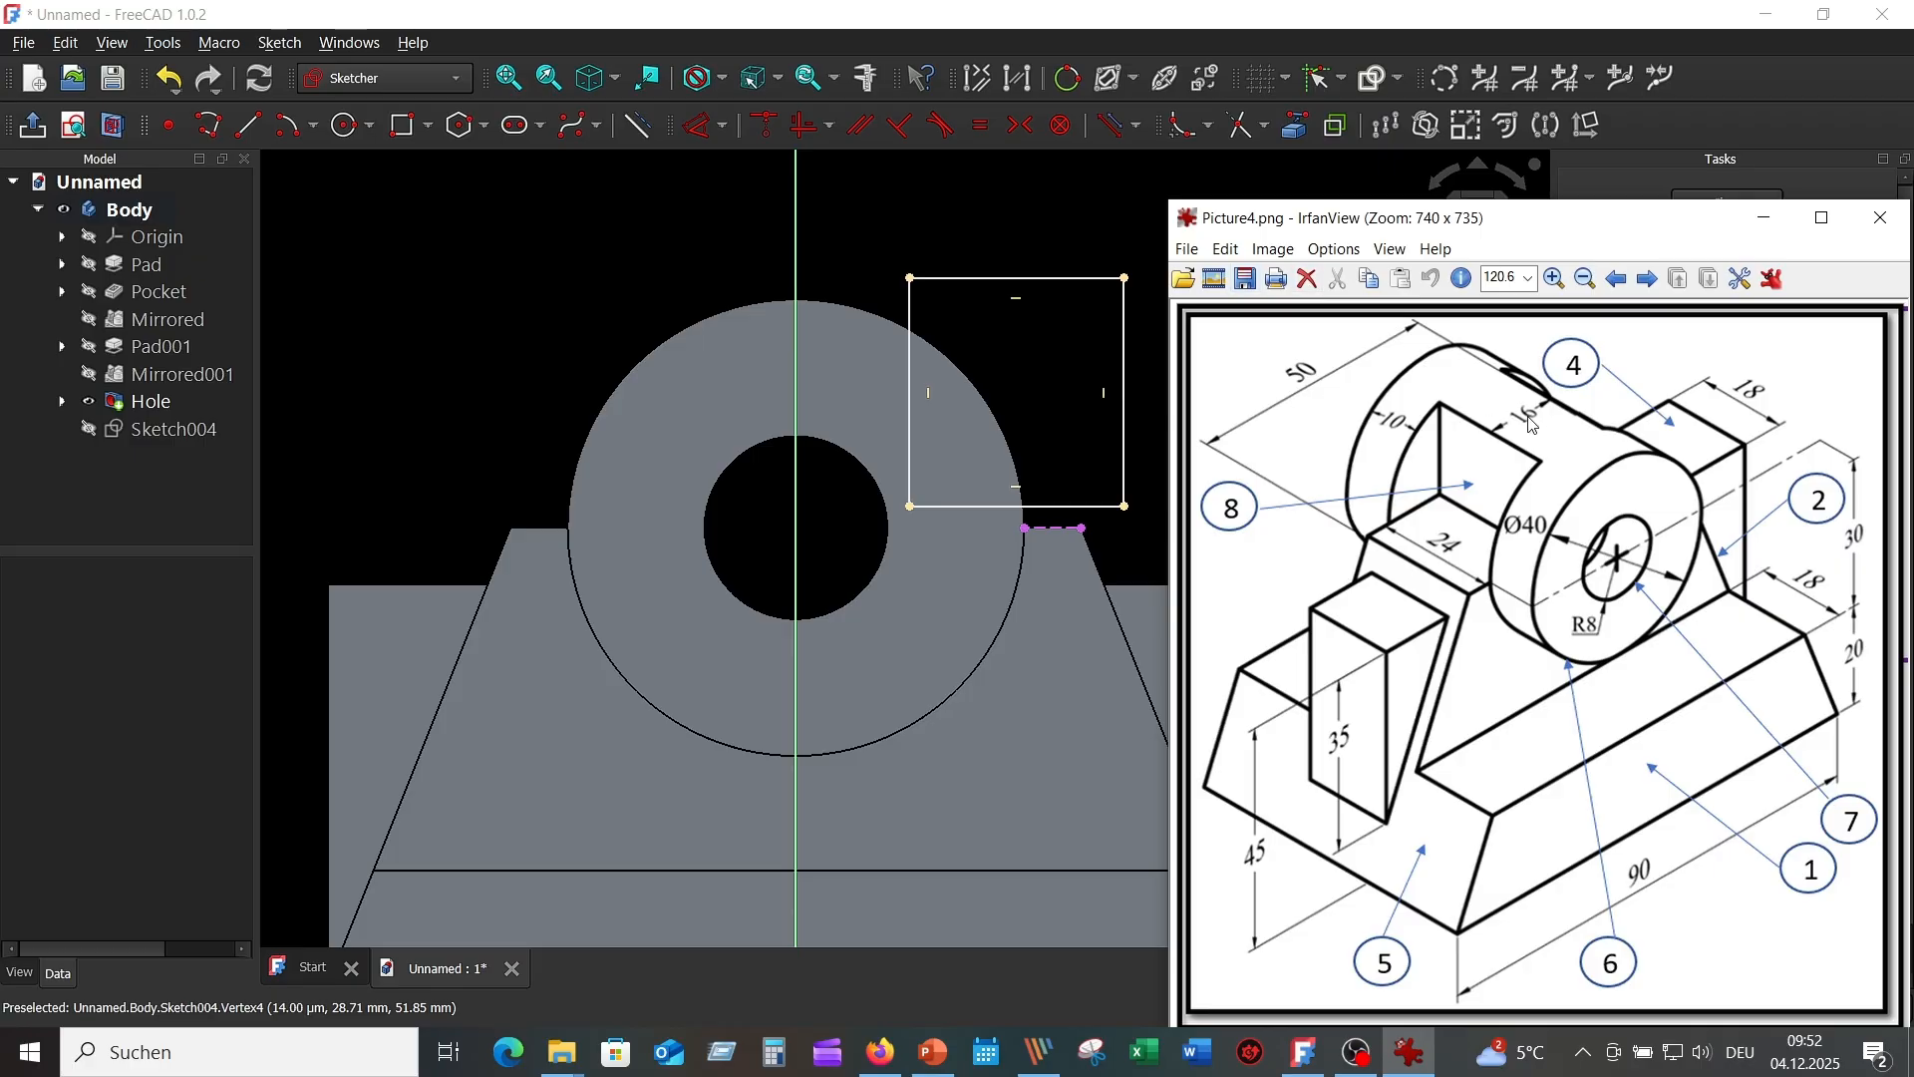
left_click(1055, 206)
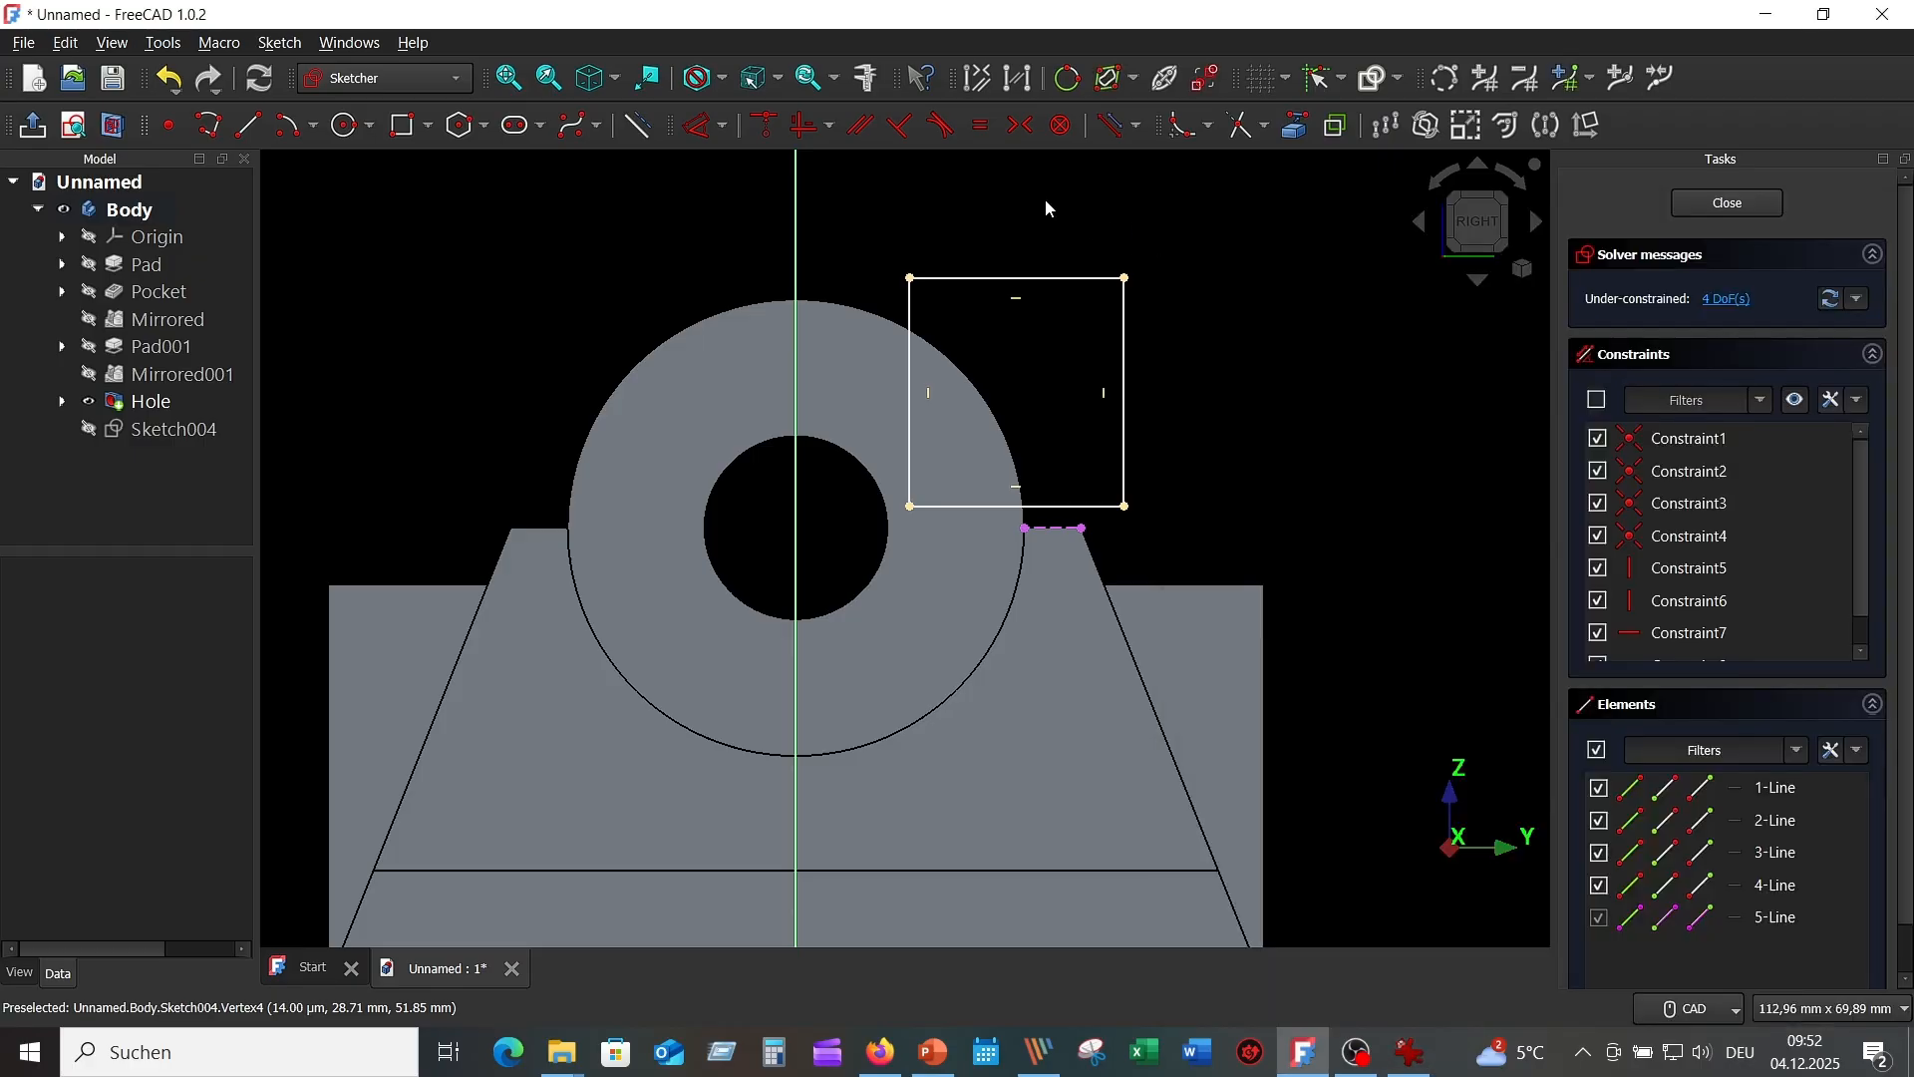
Place the rectangle 8 mm right of the vertical axis, bottom edge on the referenced edge's endpoint.
left_click(707, 131)
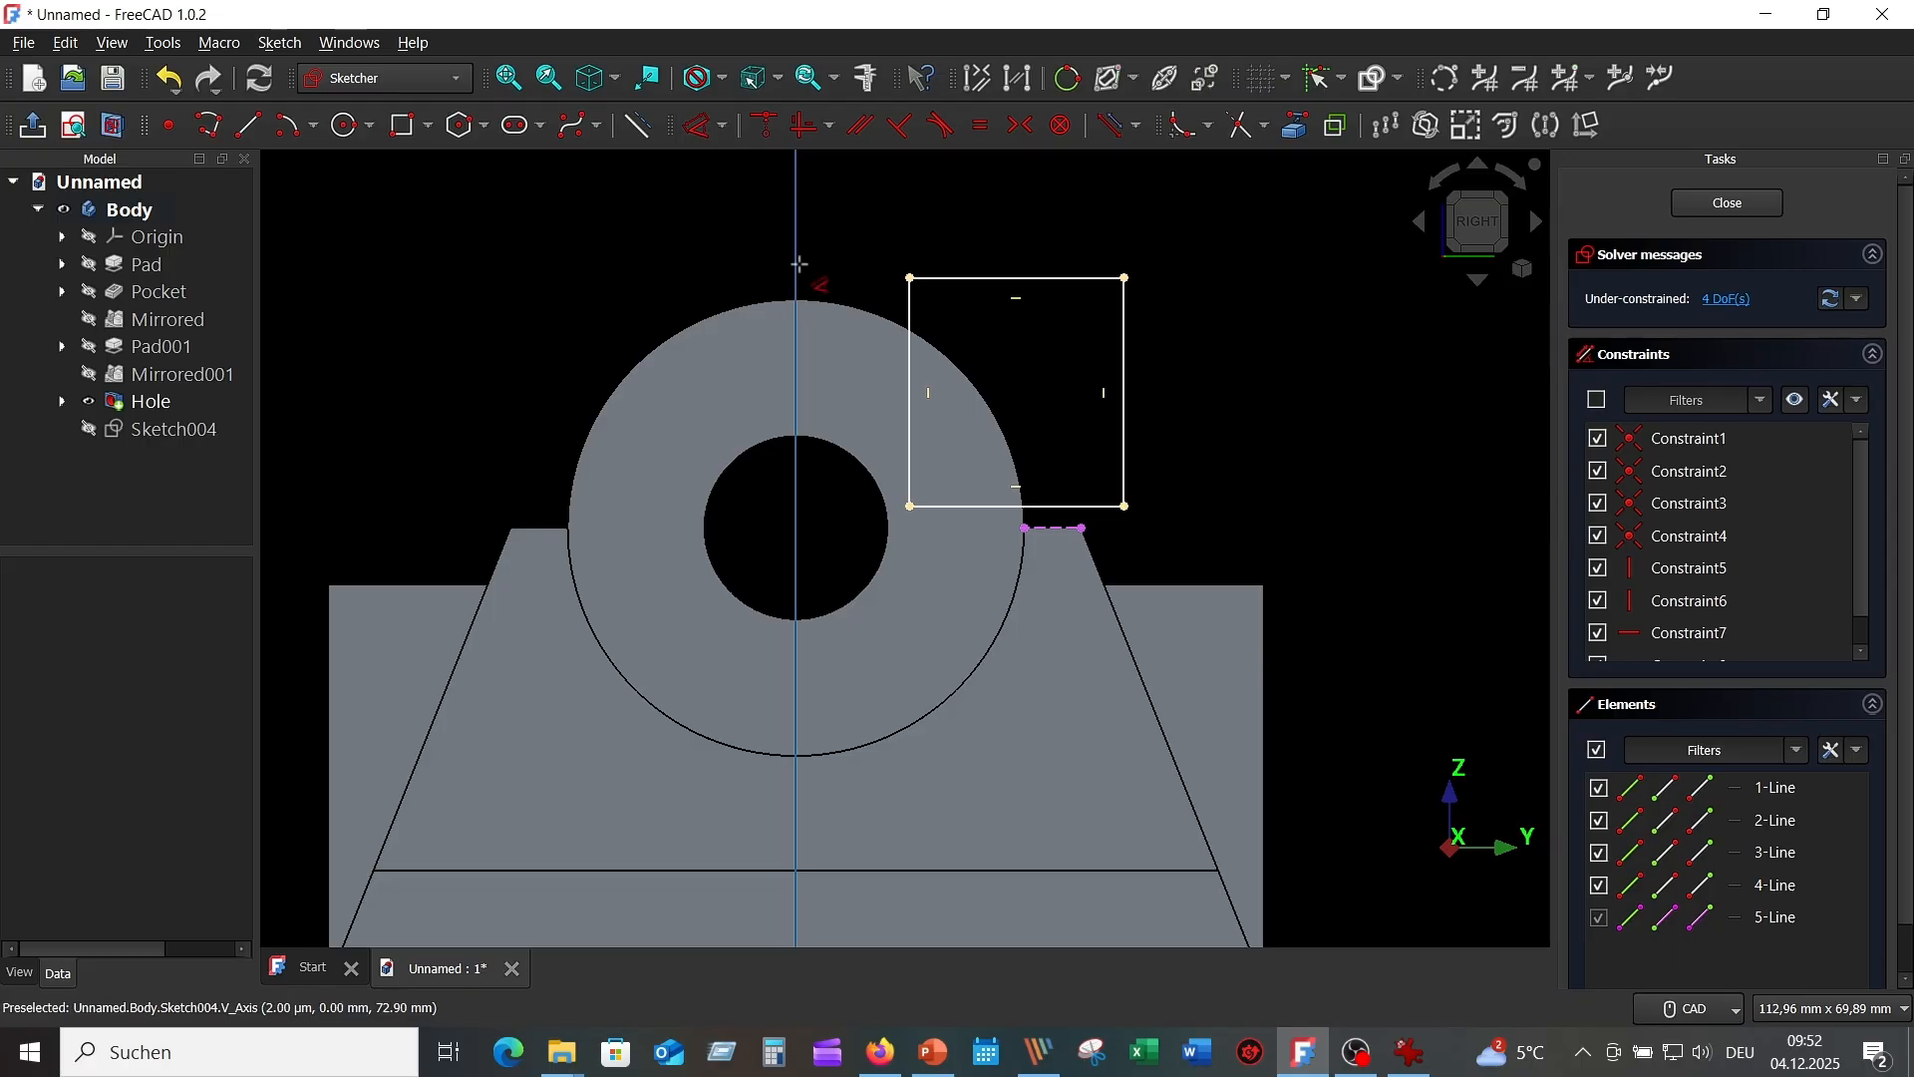
left_click(911, 300)
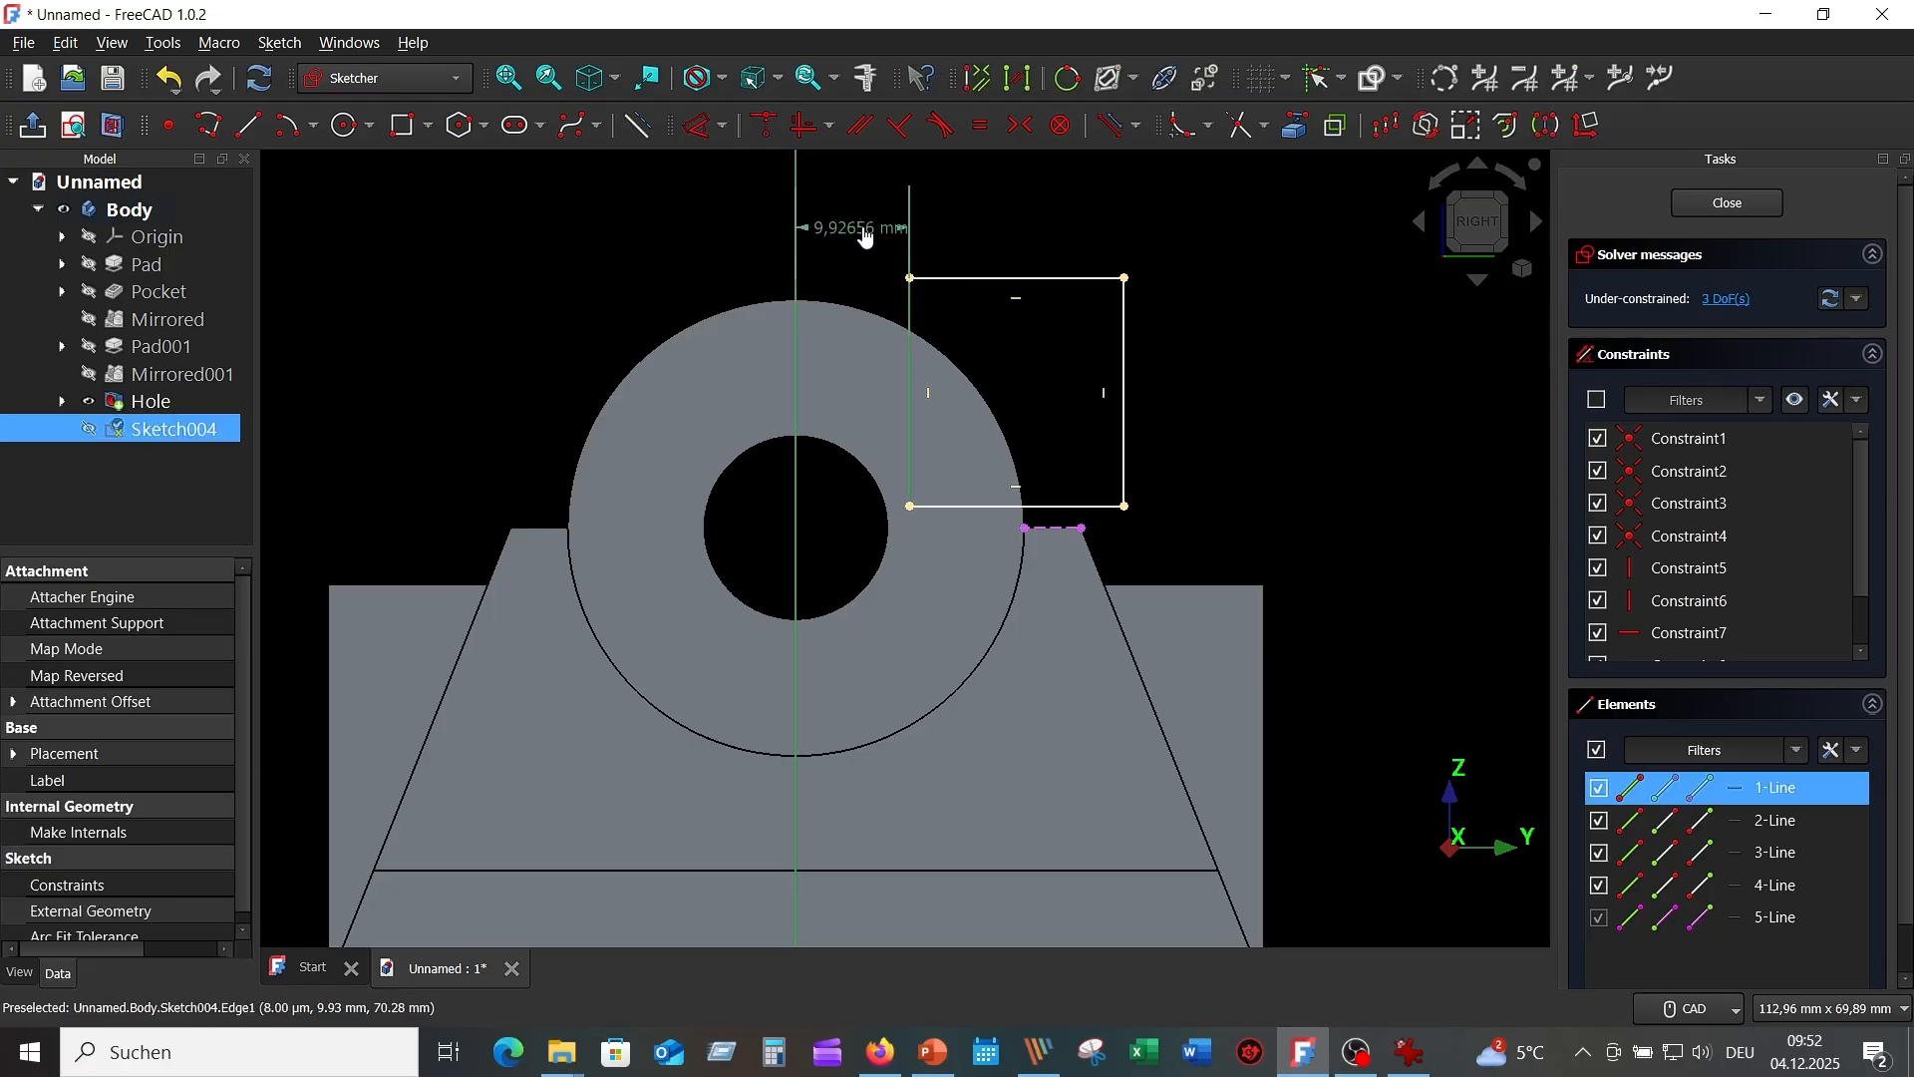
left_click(856, 254)
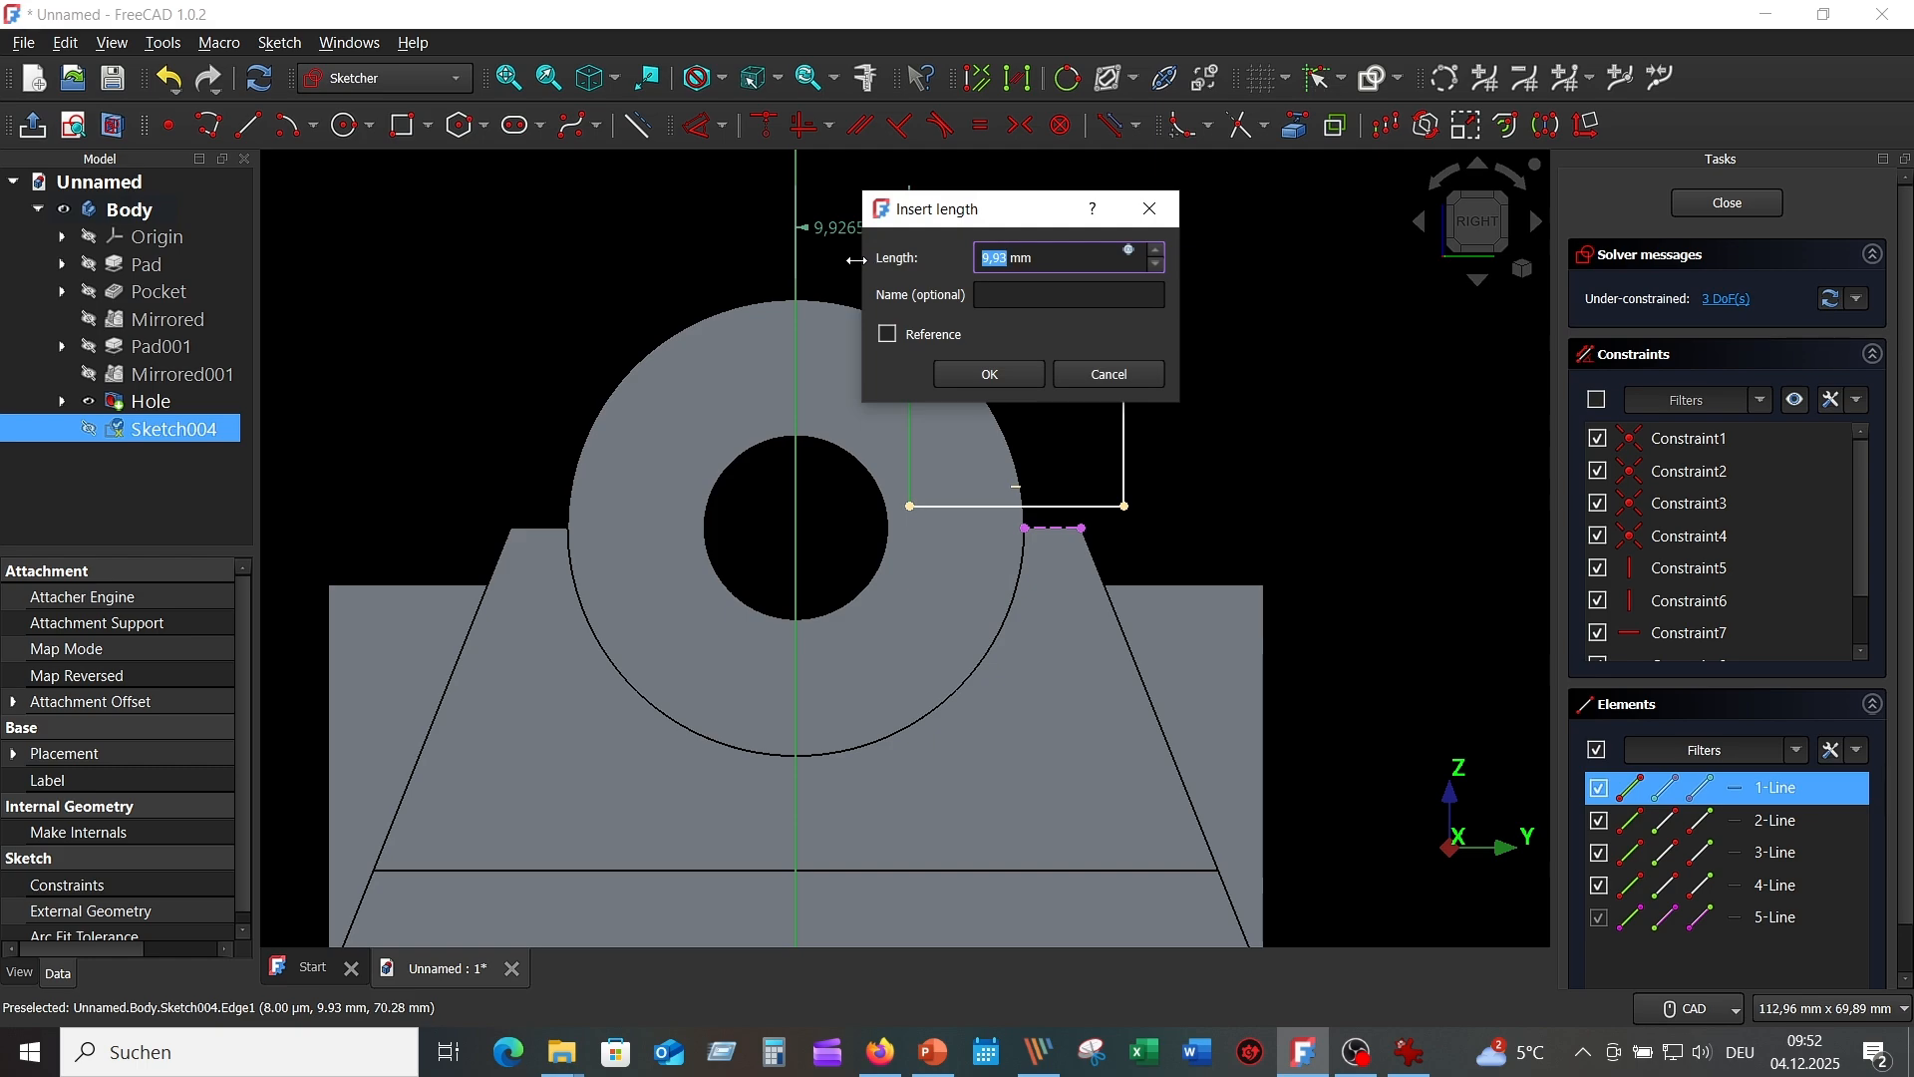
type("8")
key("Return")
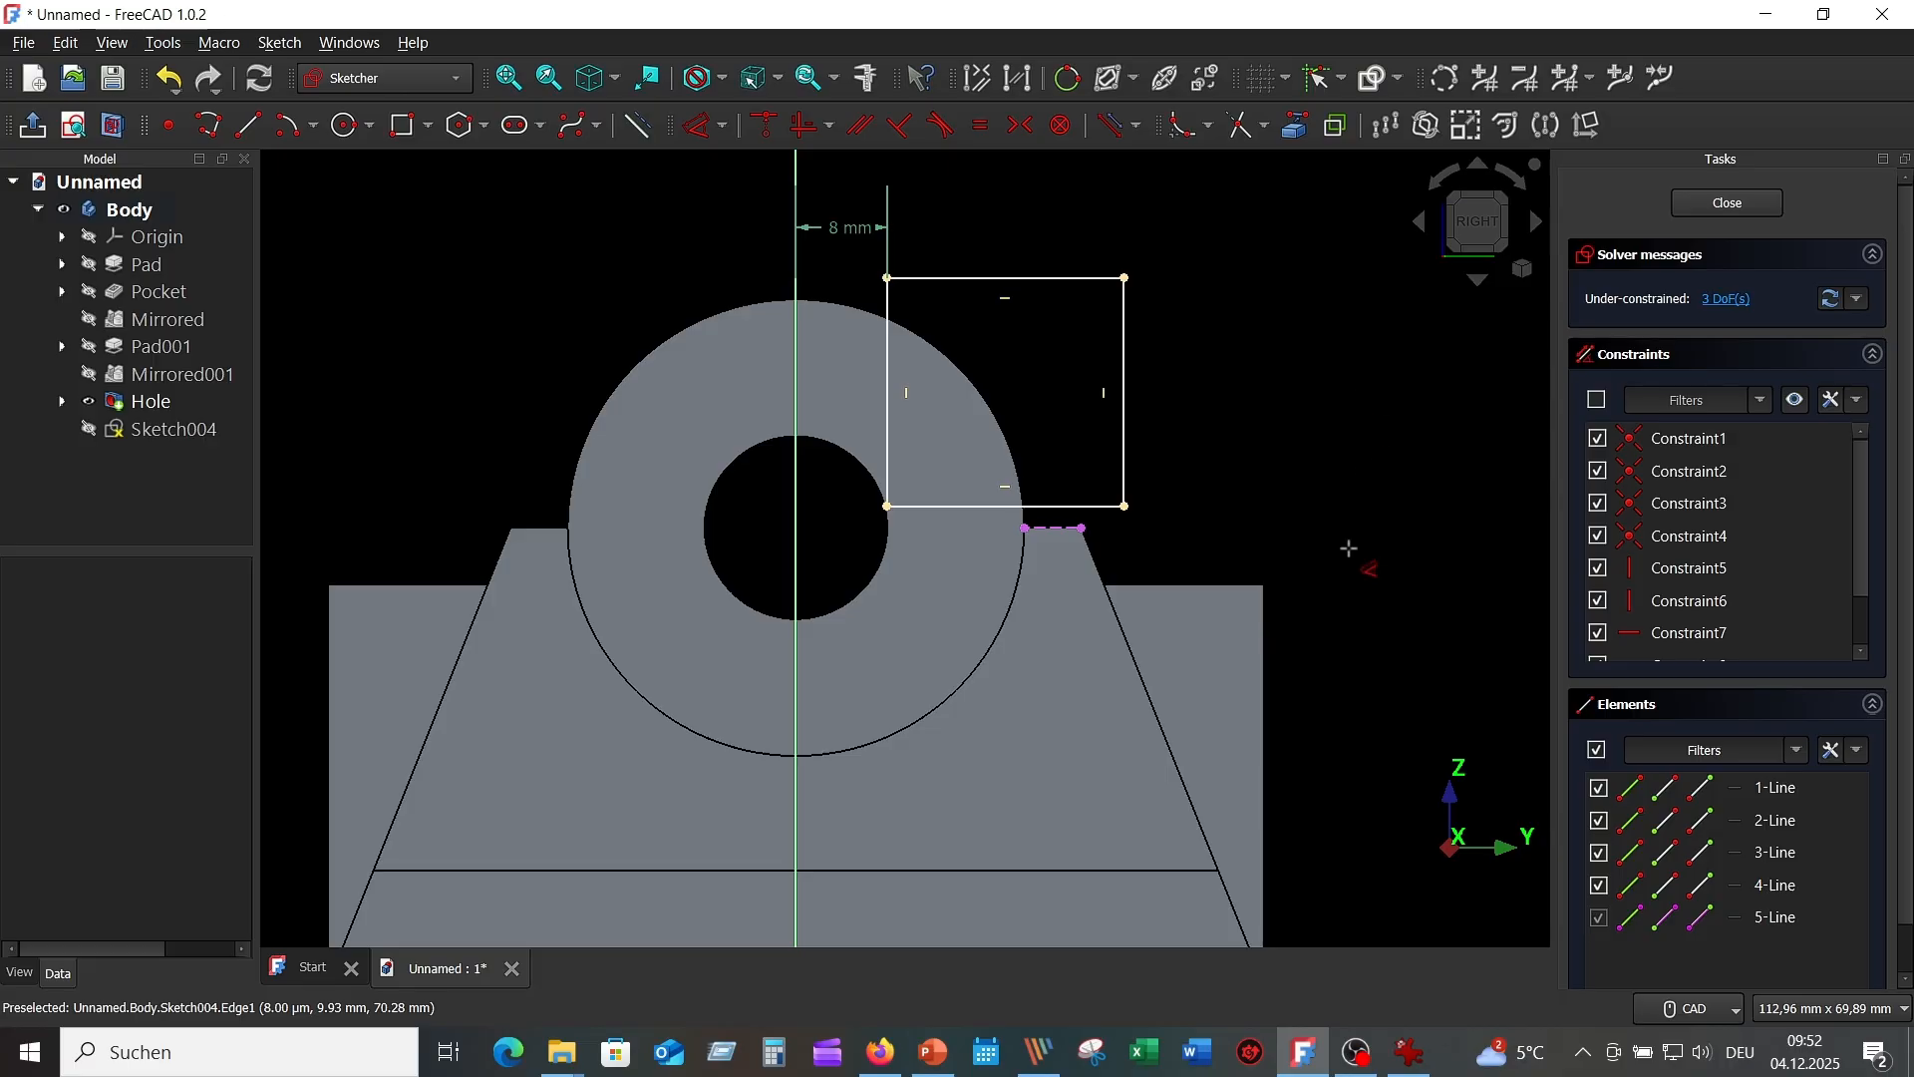
key("Escape")
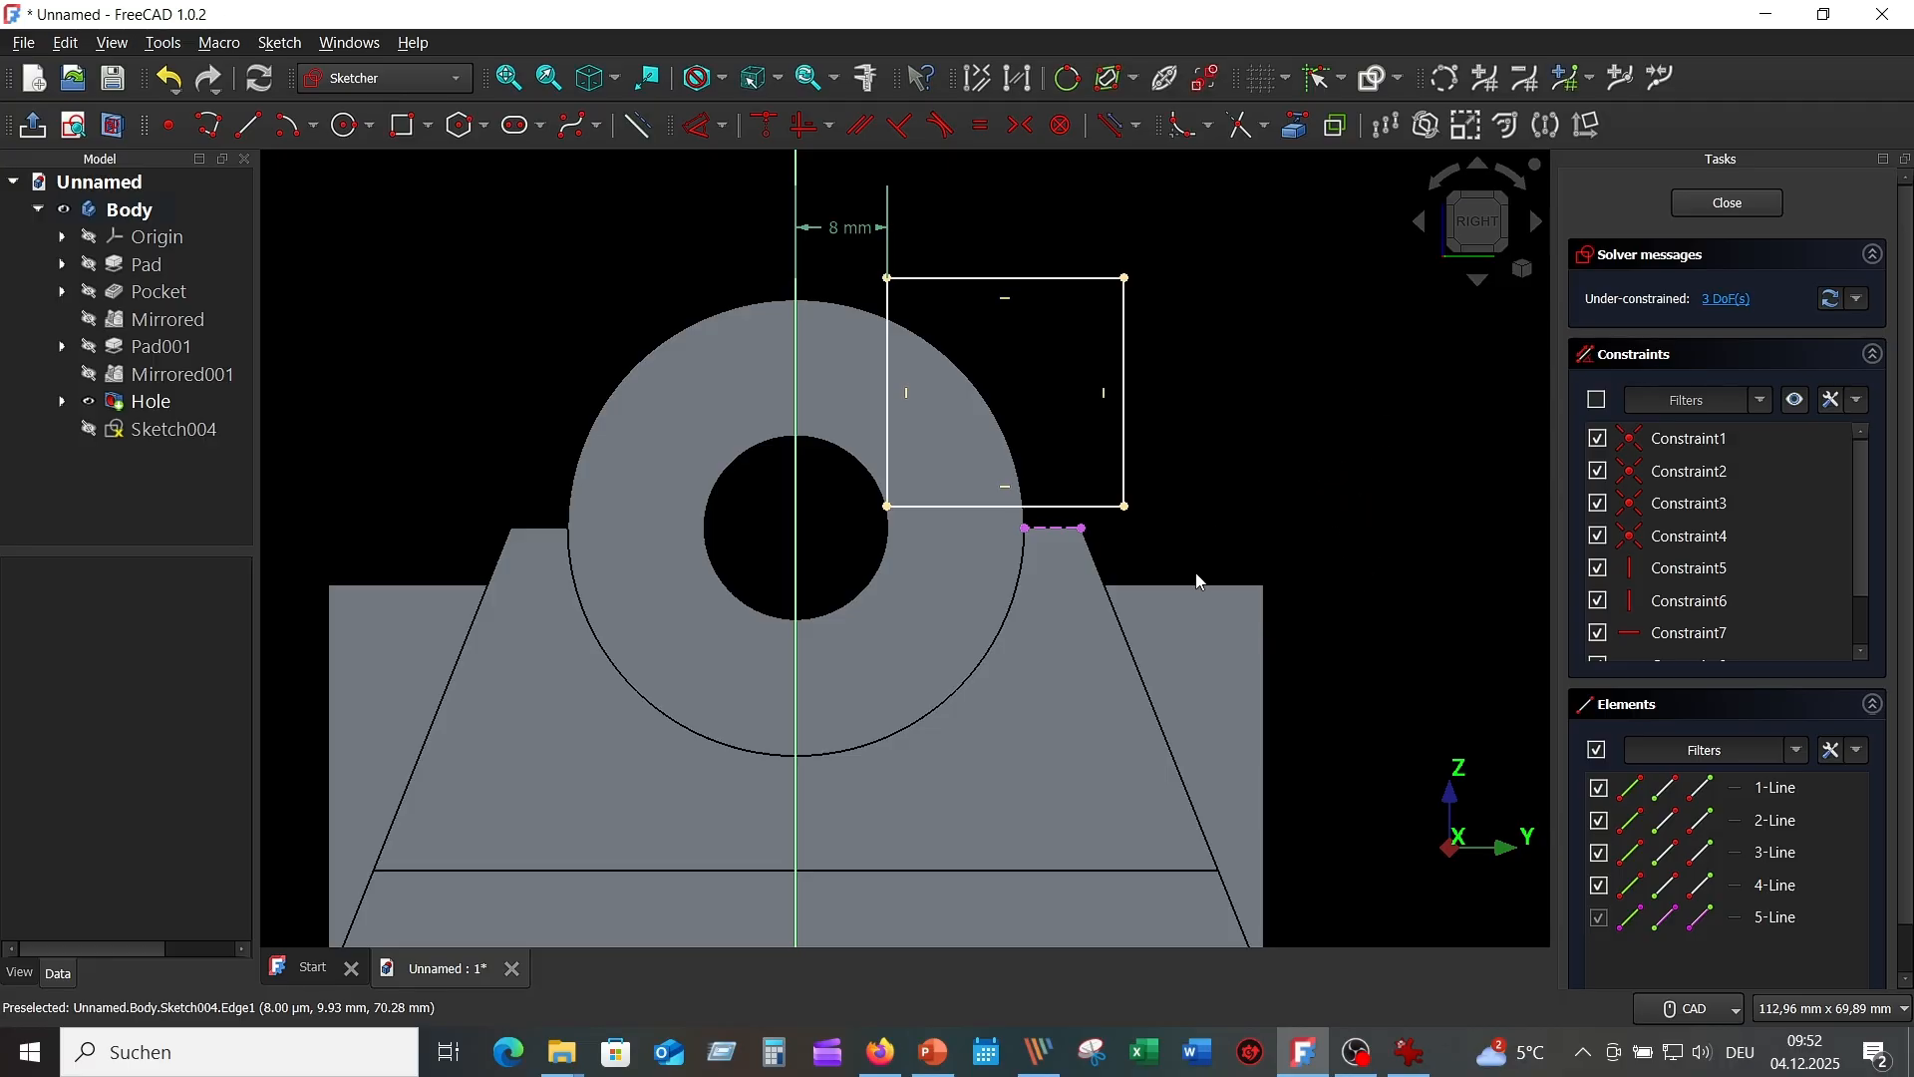
left_click(1094, 508)
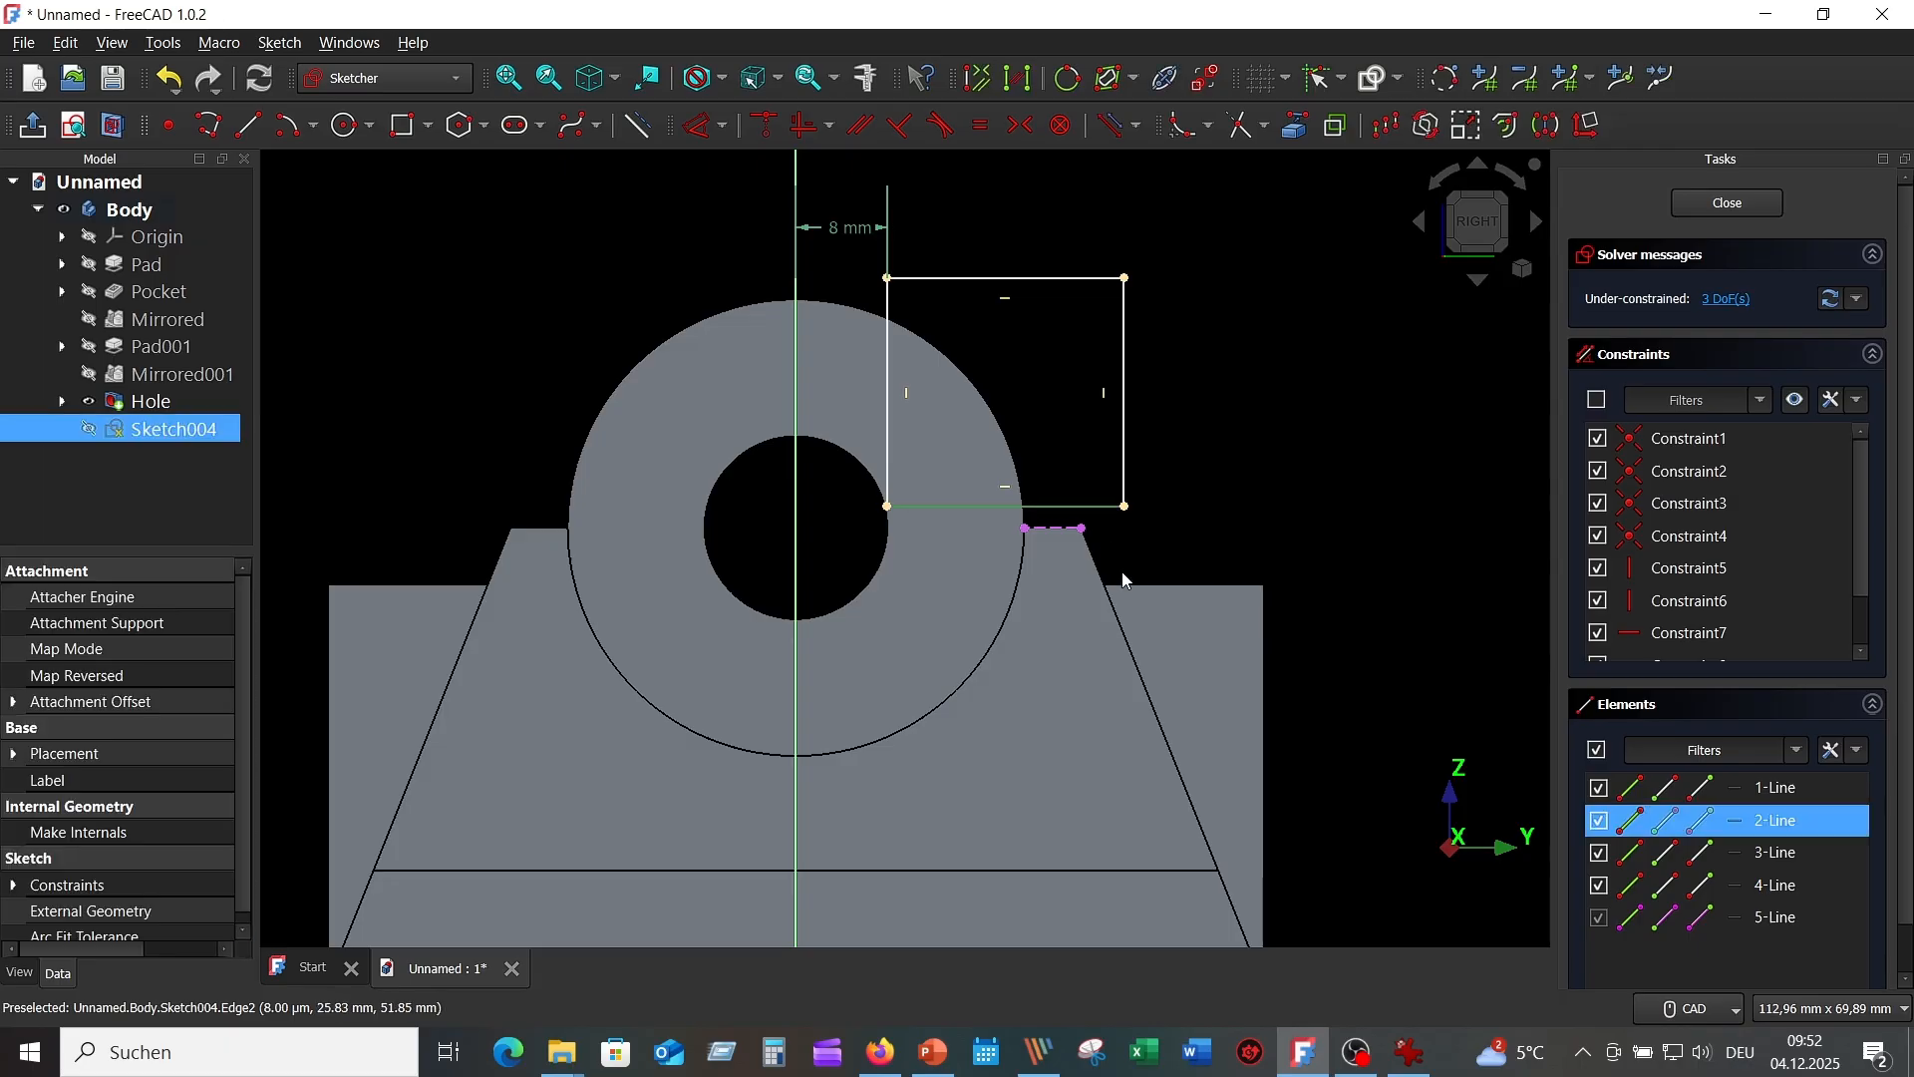
left_click(1084, 530)
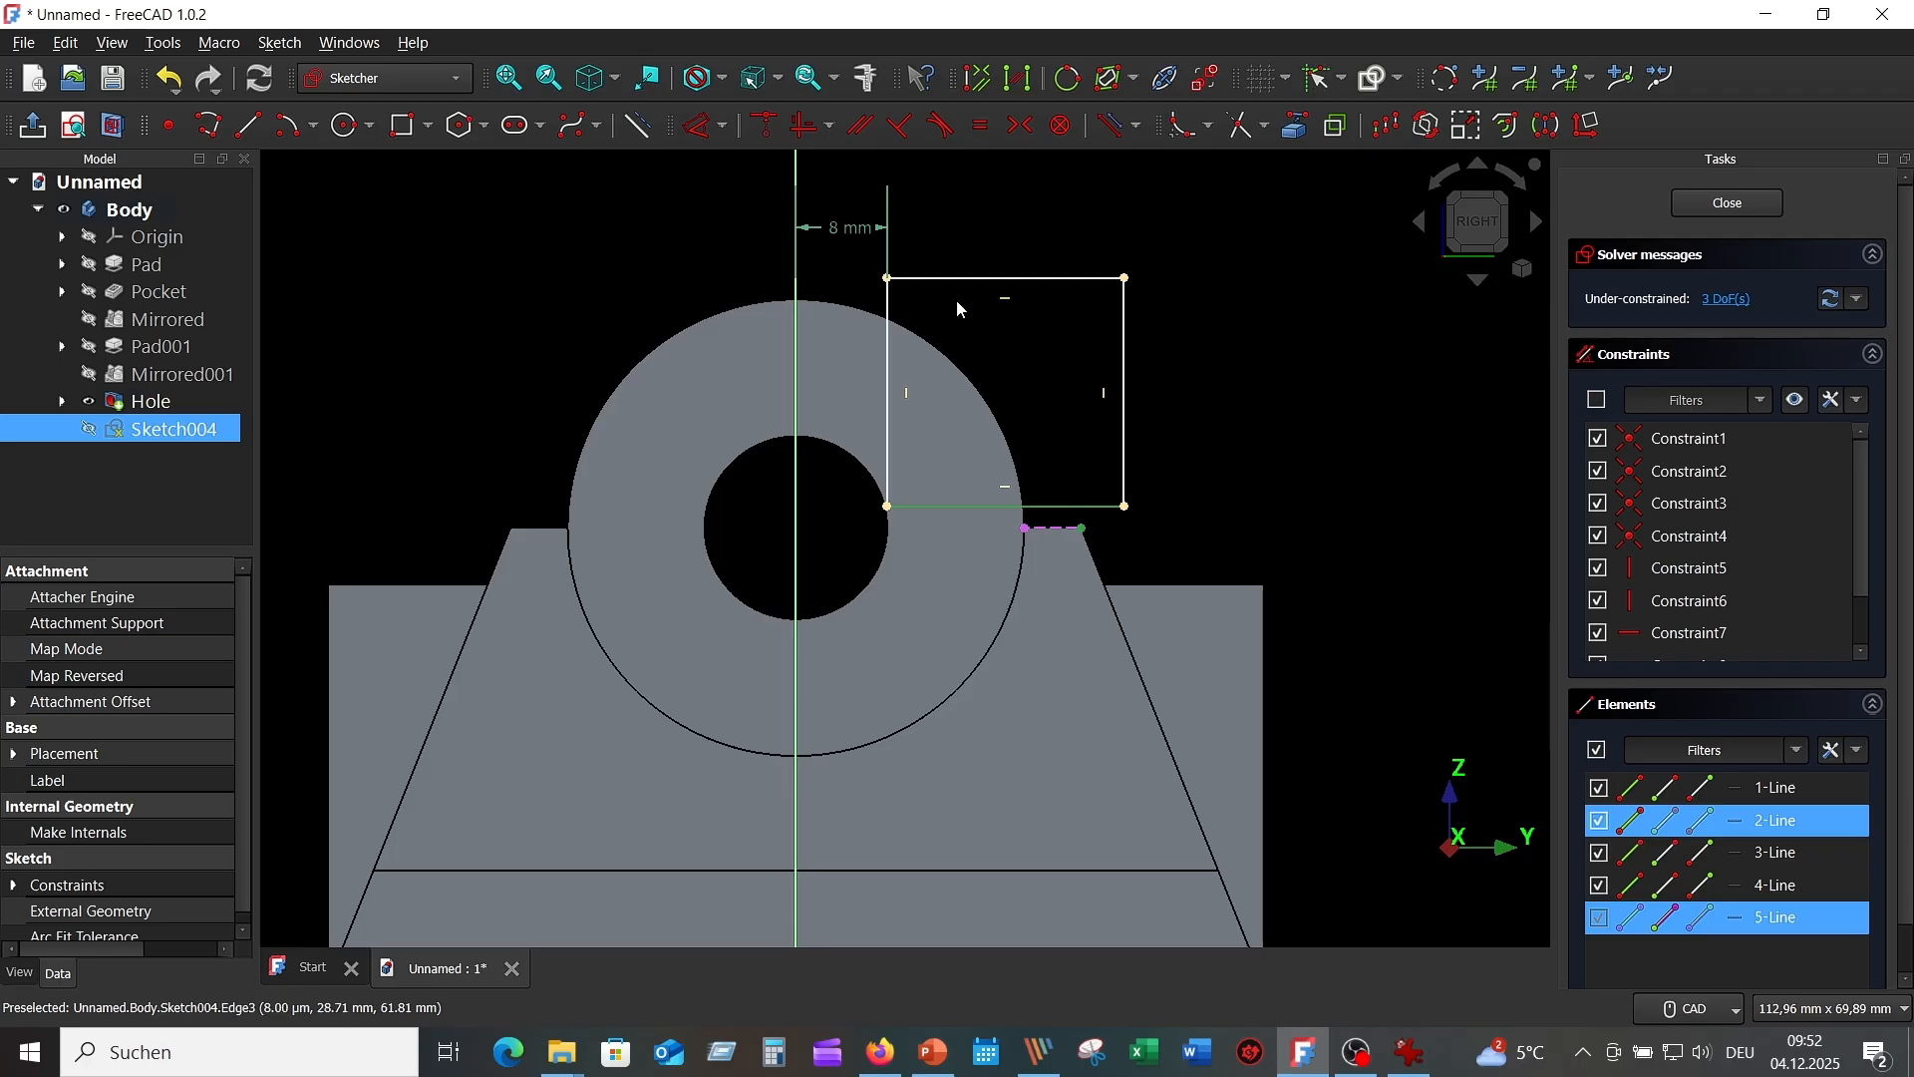
left_click(764, 125)
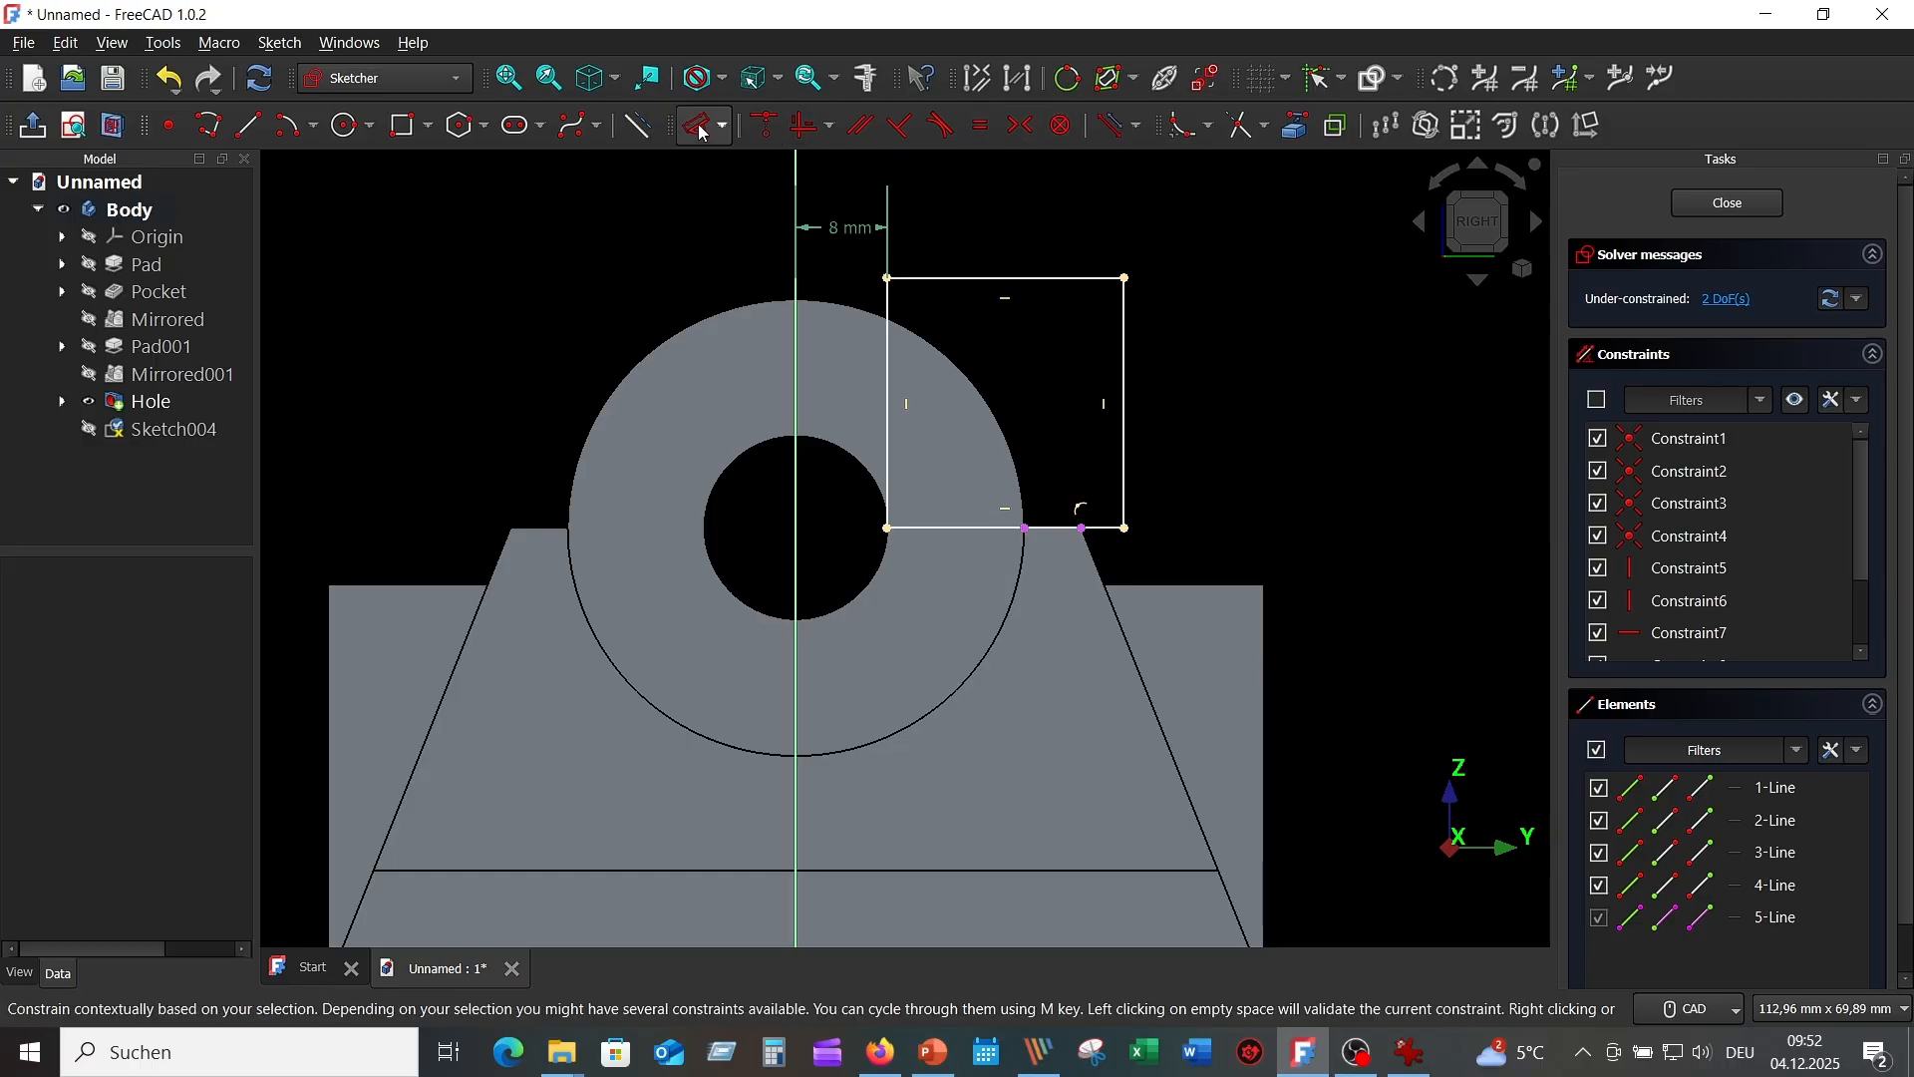
Dimension the rectangle 20 mm wide and 20 mm high.
left_click(704, 128)
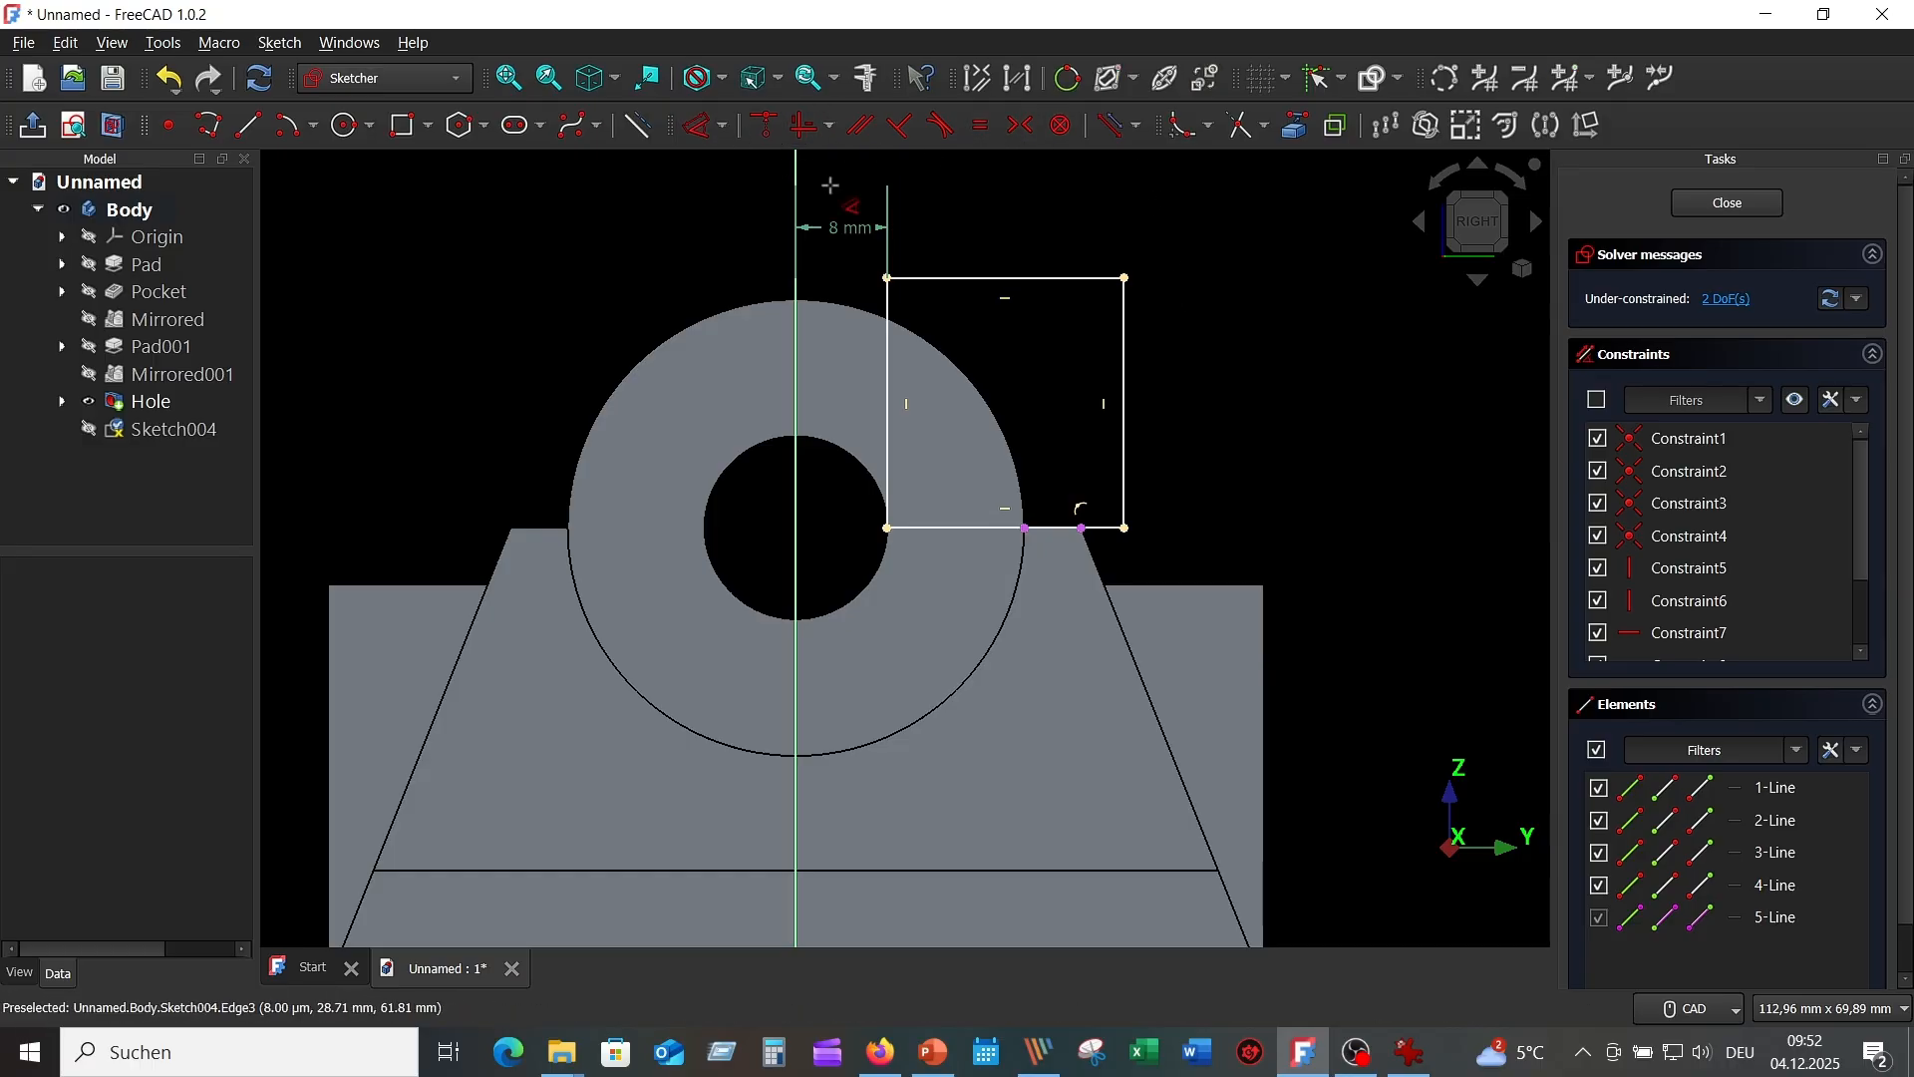
left_click(1012, 277)
left_click(1020, 252)
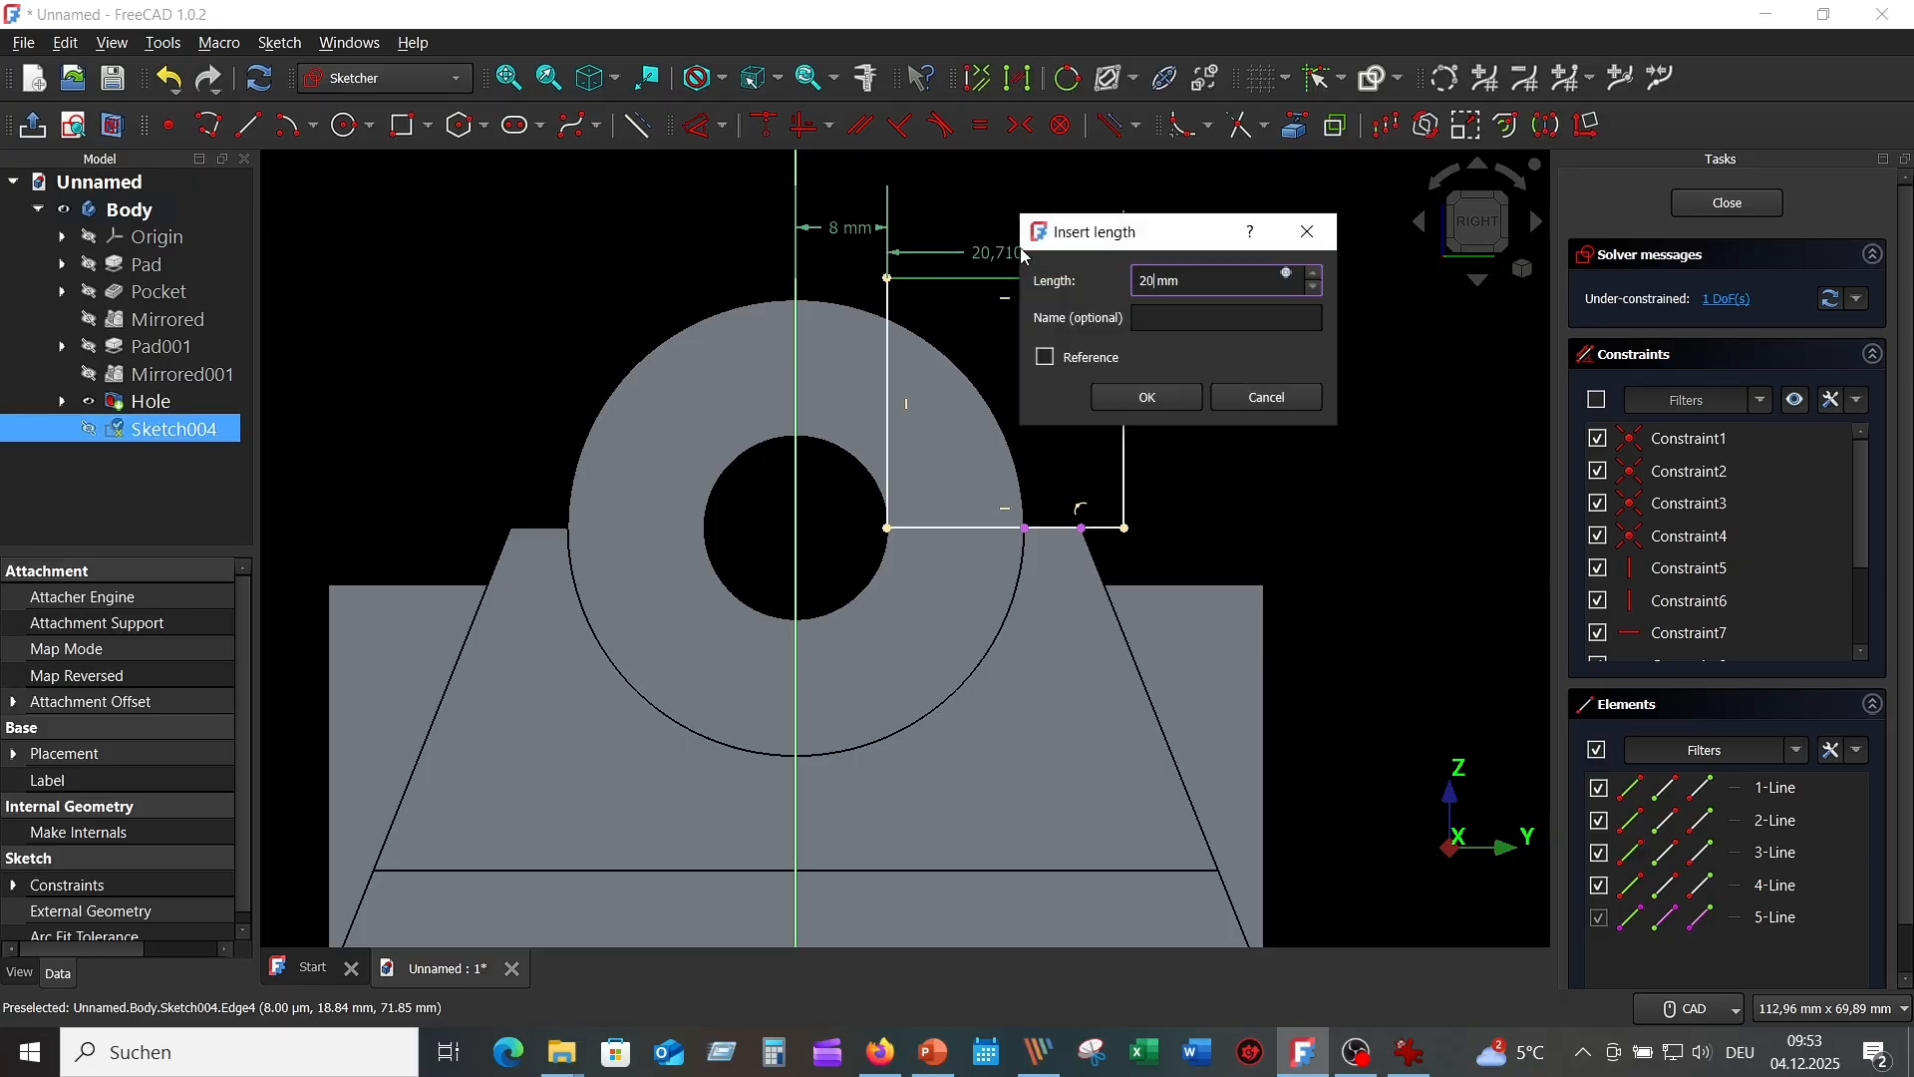
type("20")
key("Return")
left_click(1116, 339)
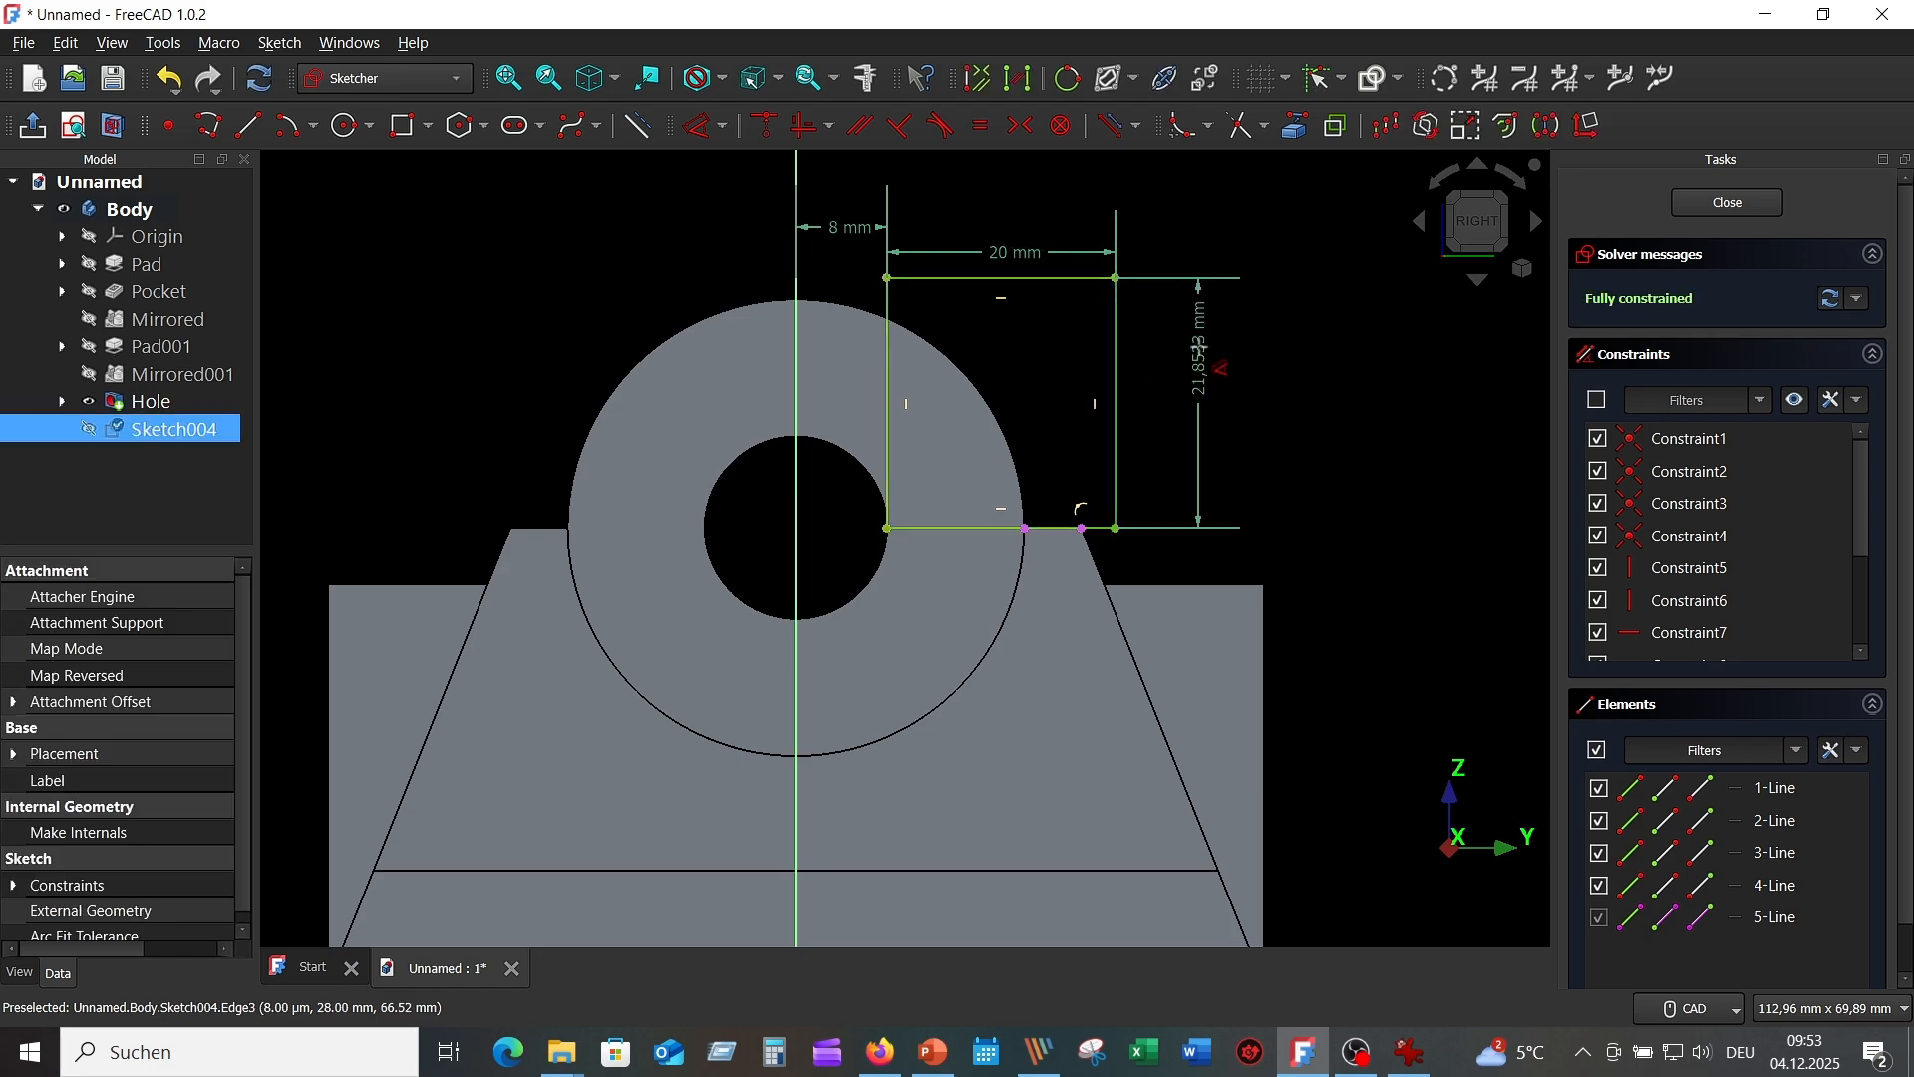
left_click(1199, 354)
type("2")
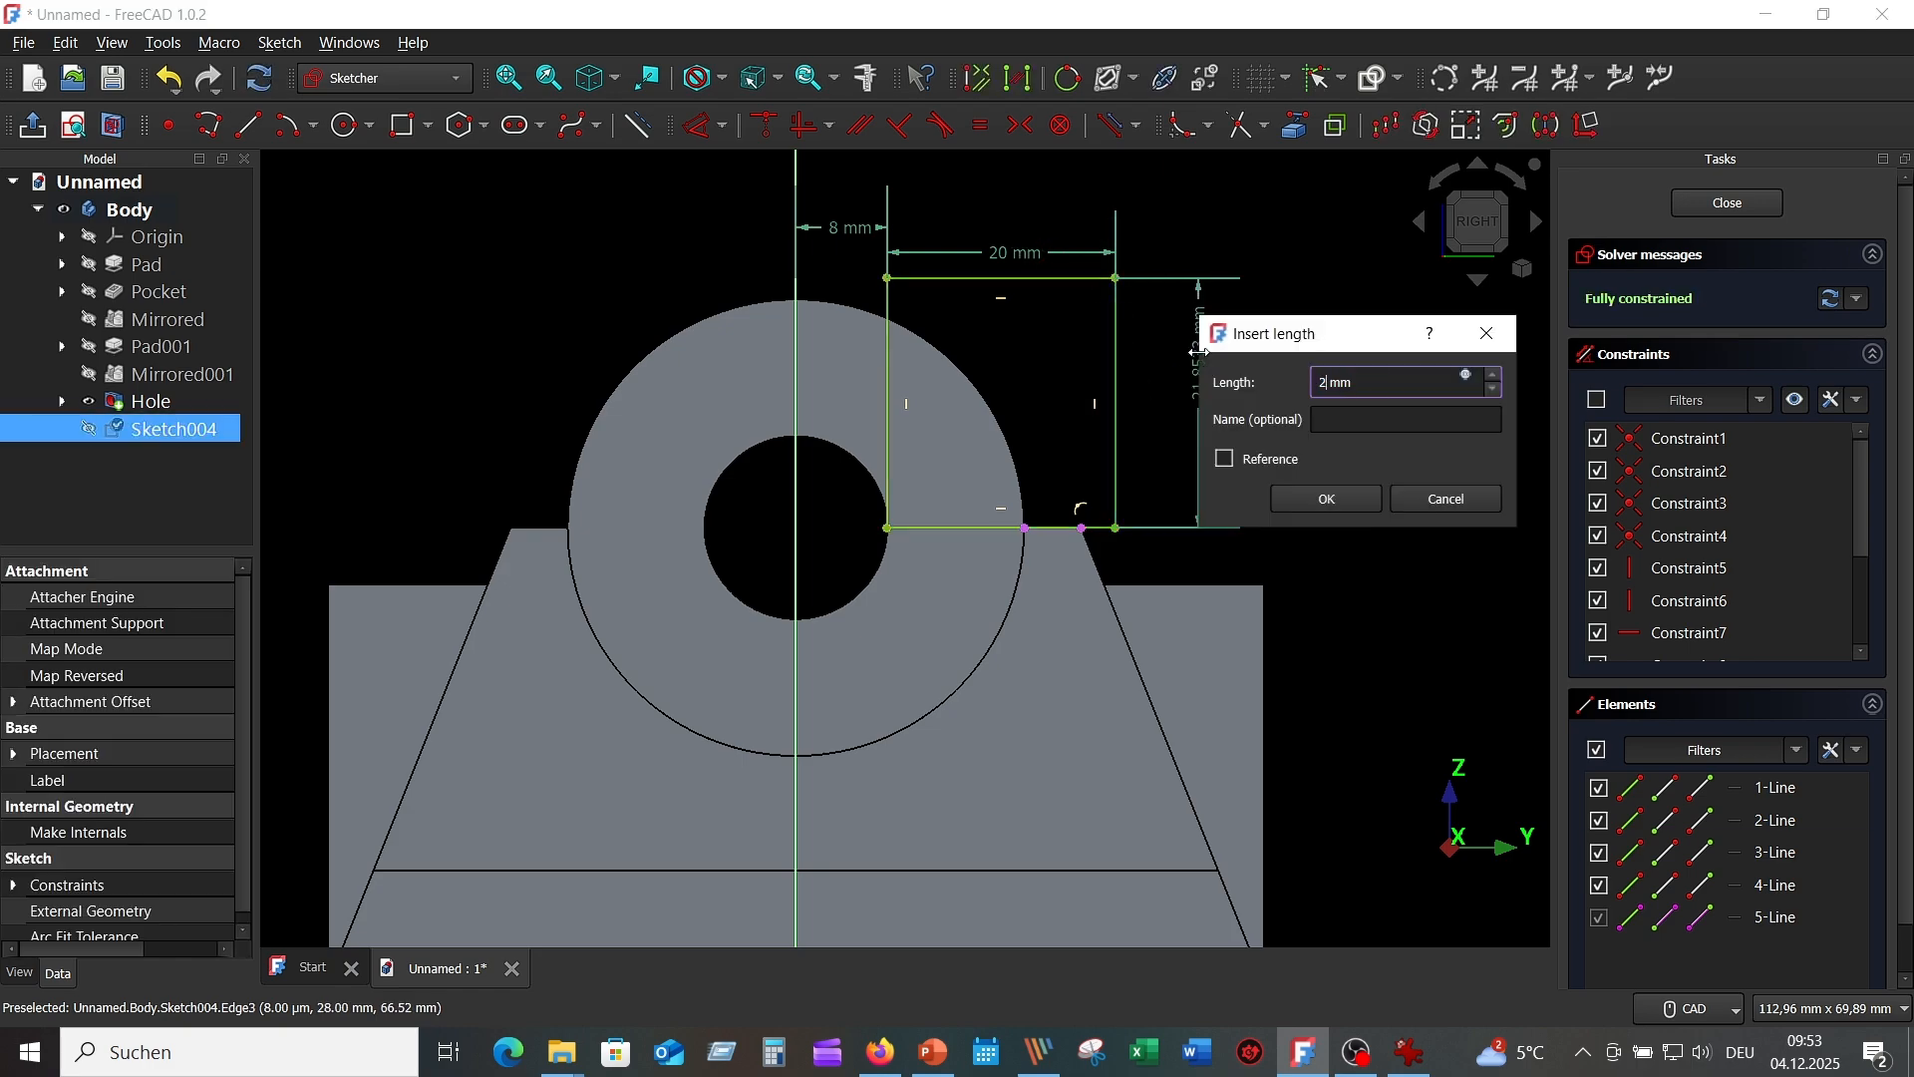
type("0")
key("Return")
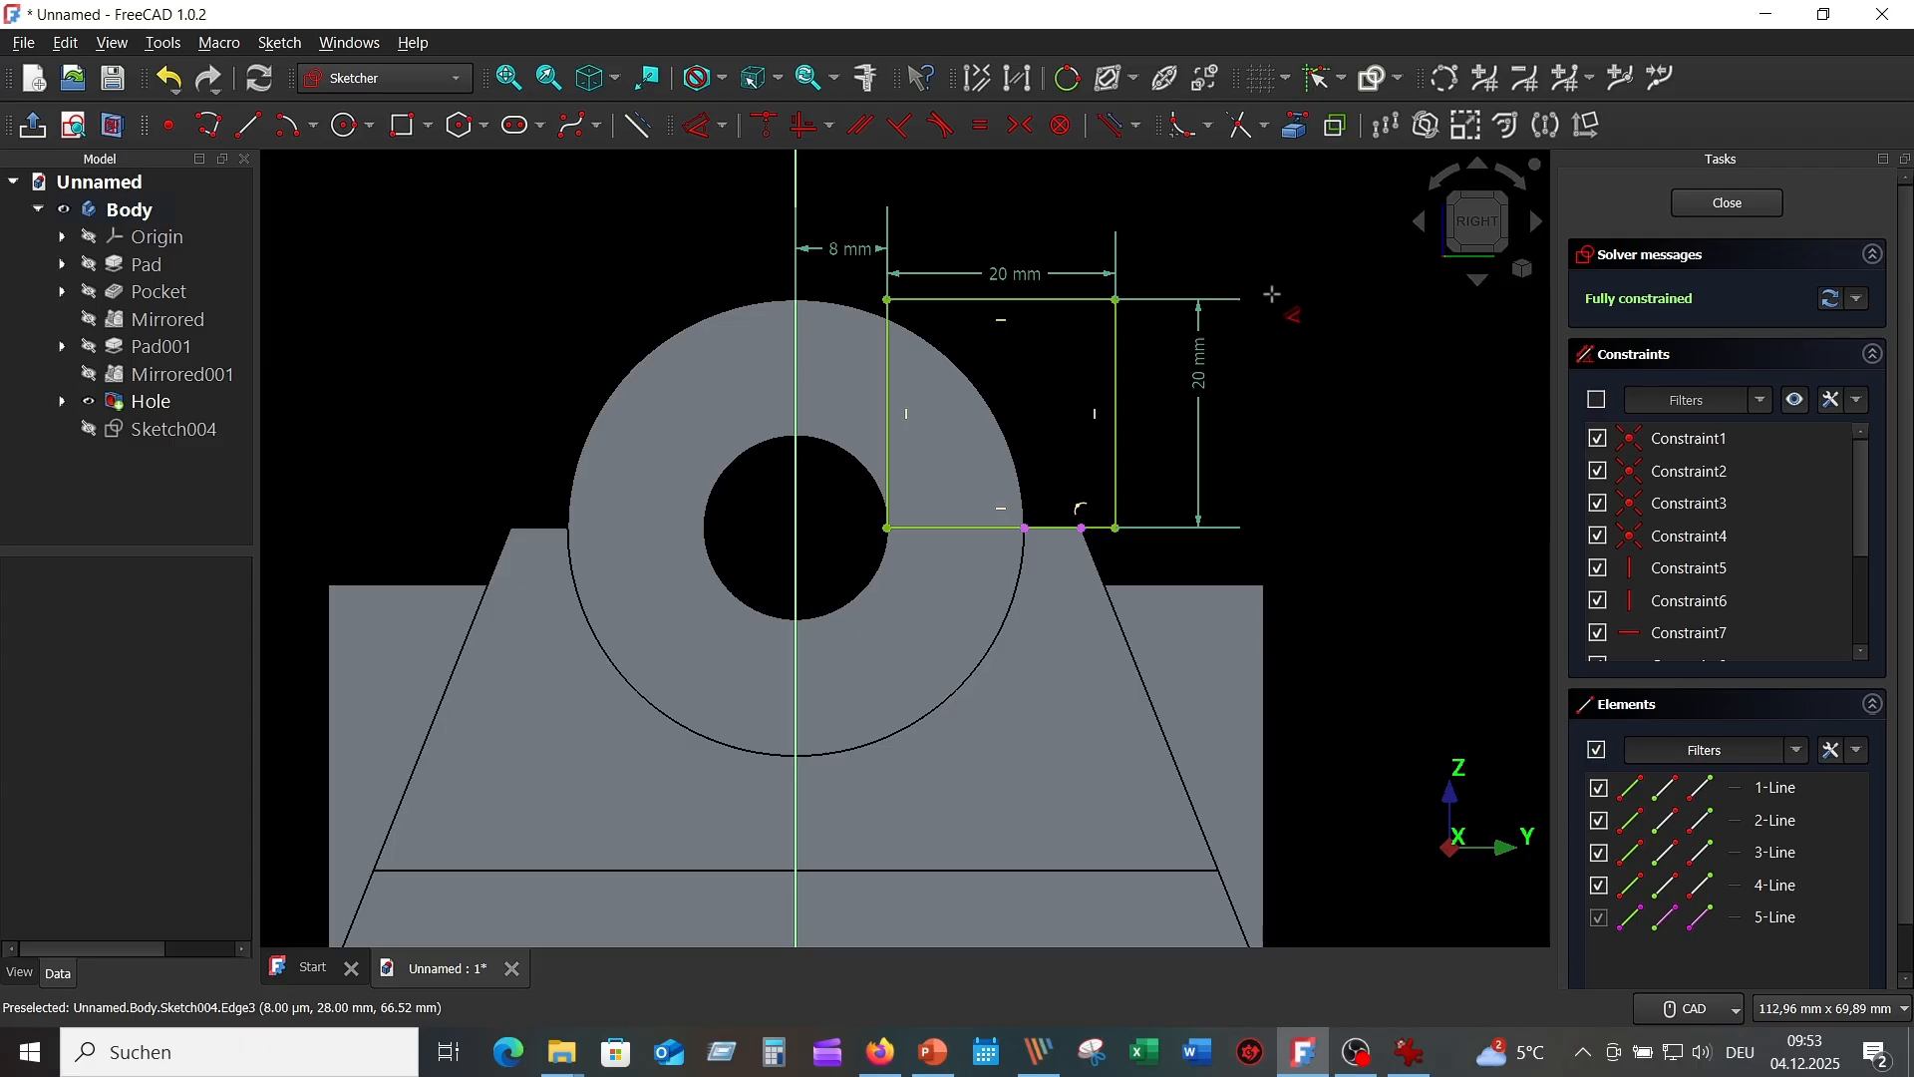
right_click(1278, 289)
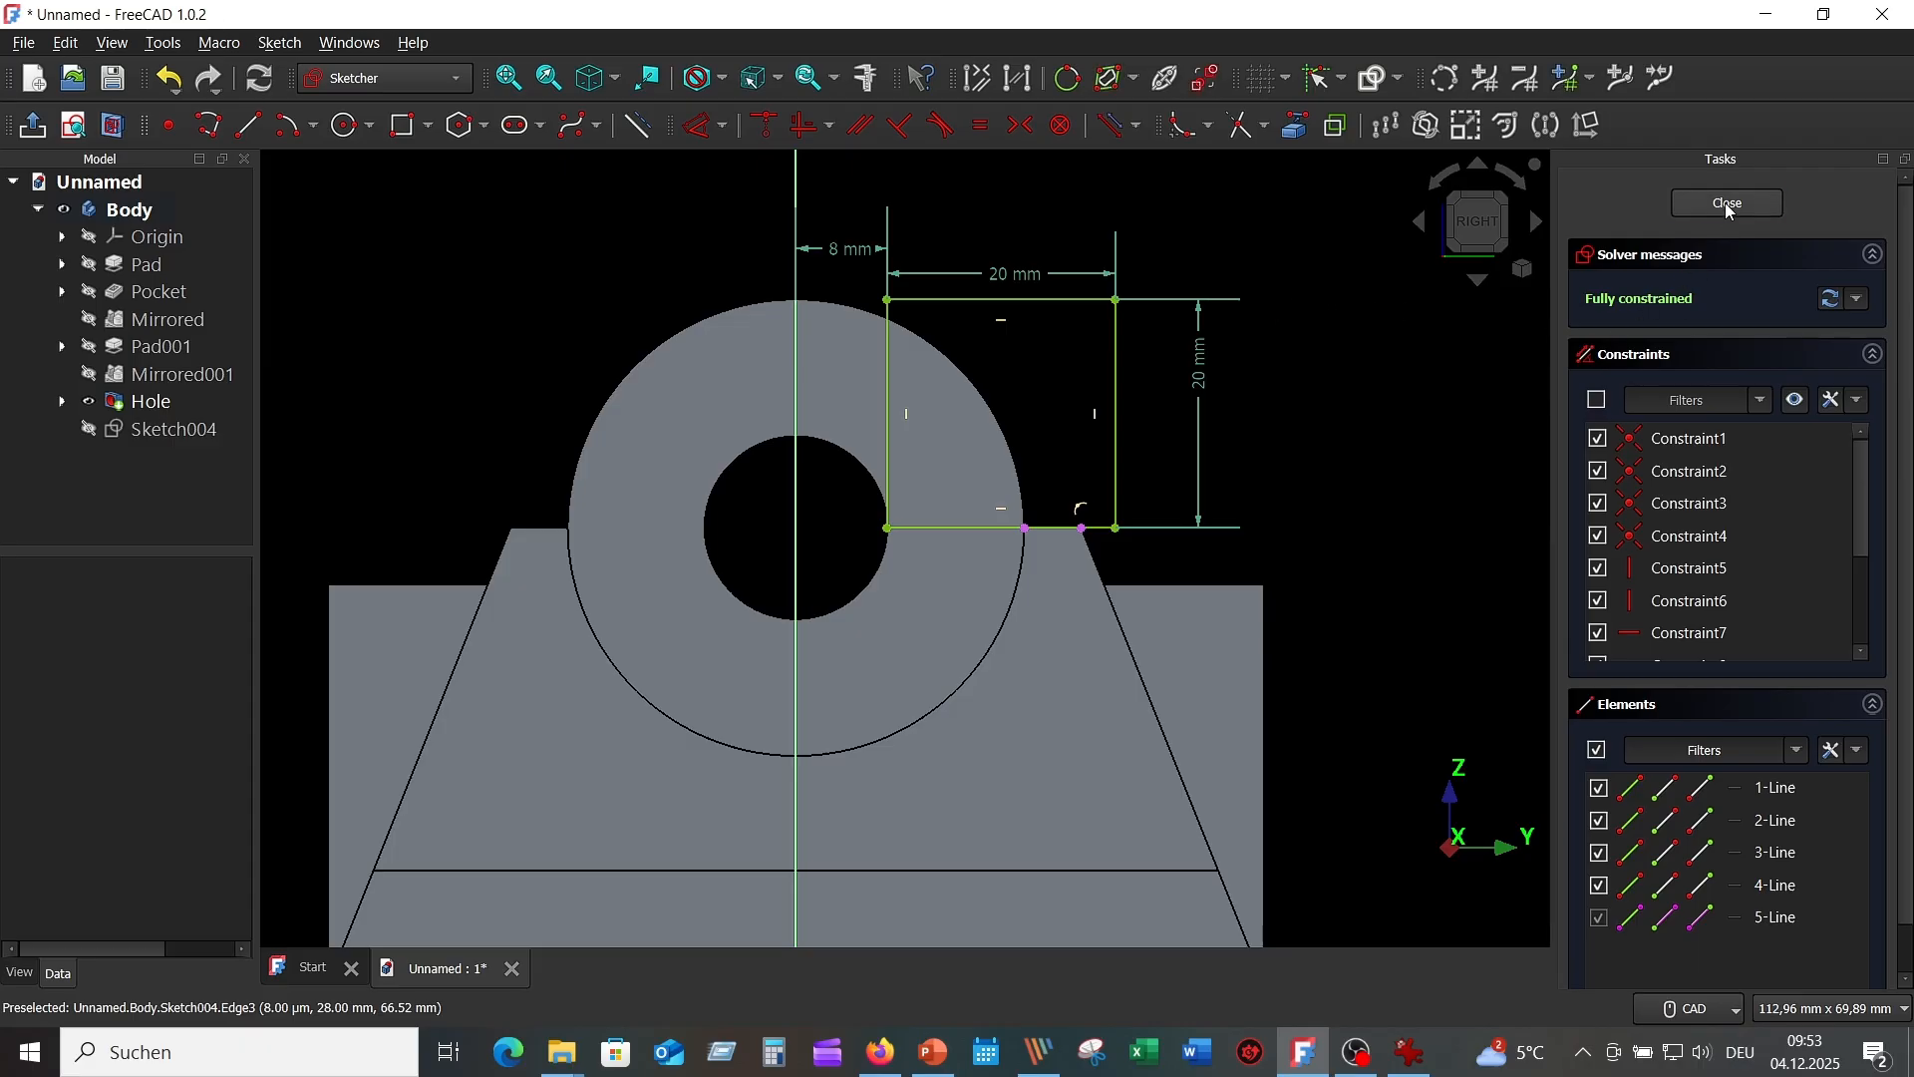
Pocket Sketch004 symmetrically to its plane with a 24 mm length, cutting the square slot into the cylinder.
key("Escape")
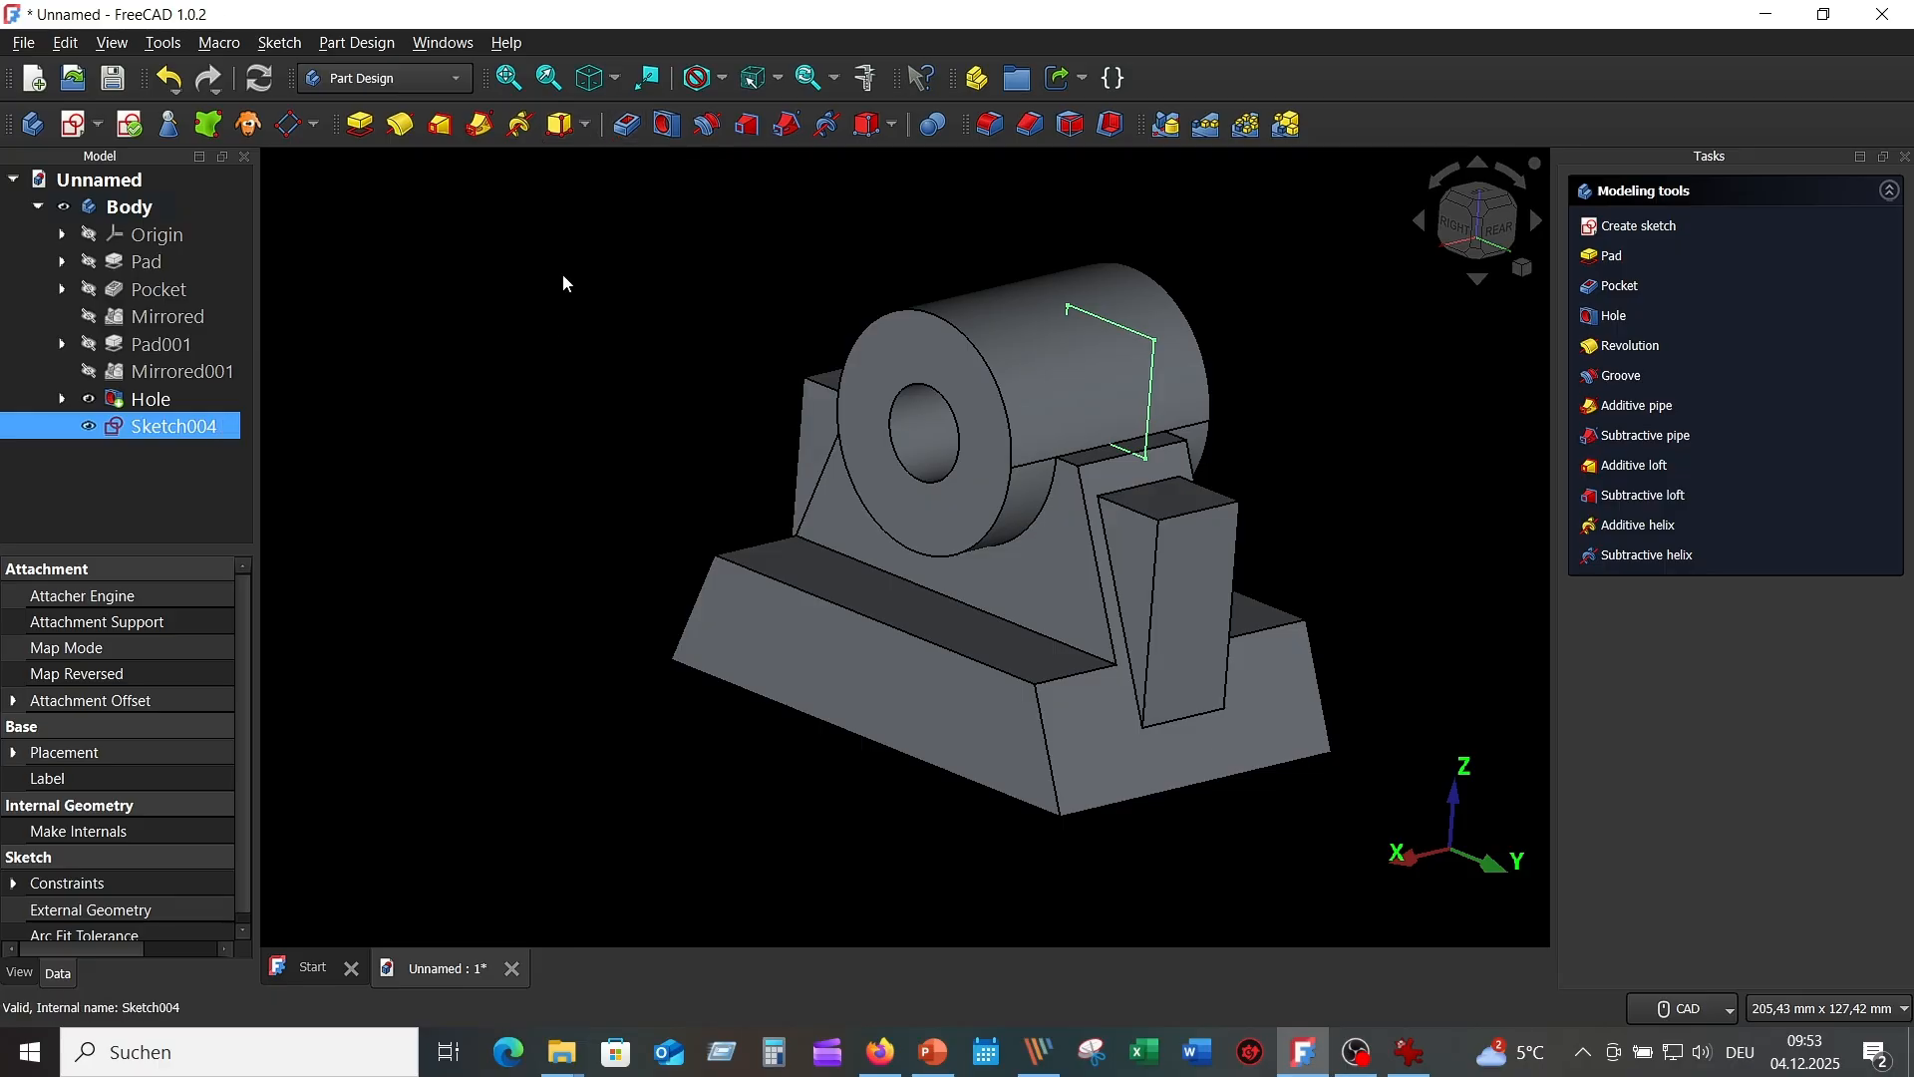
left_click(629, 126)
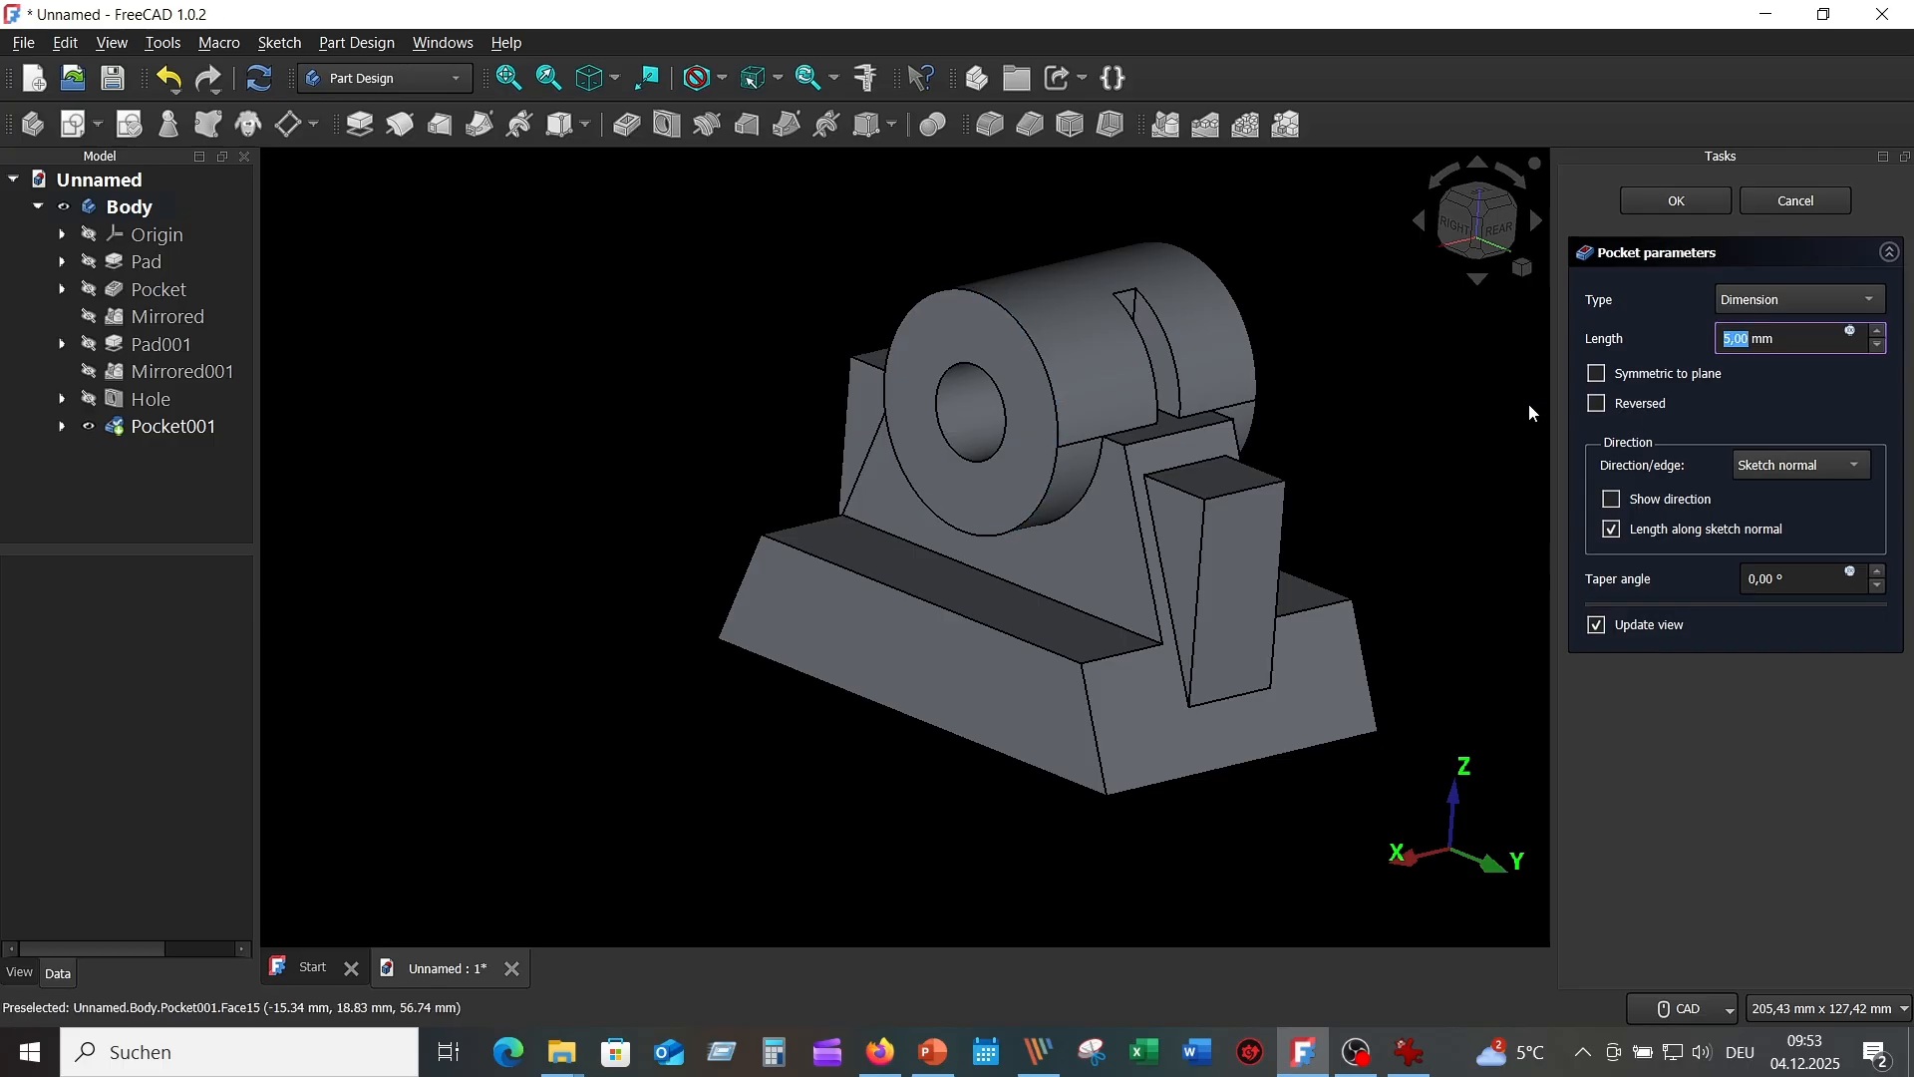
left_click(1663, 407)
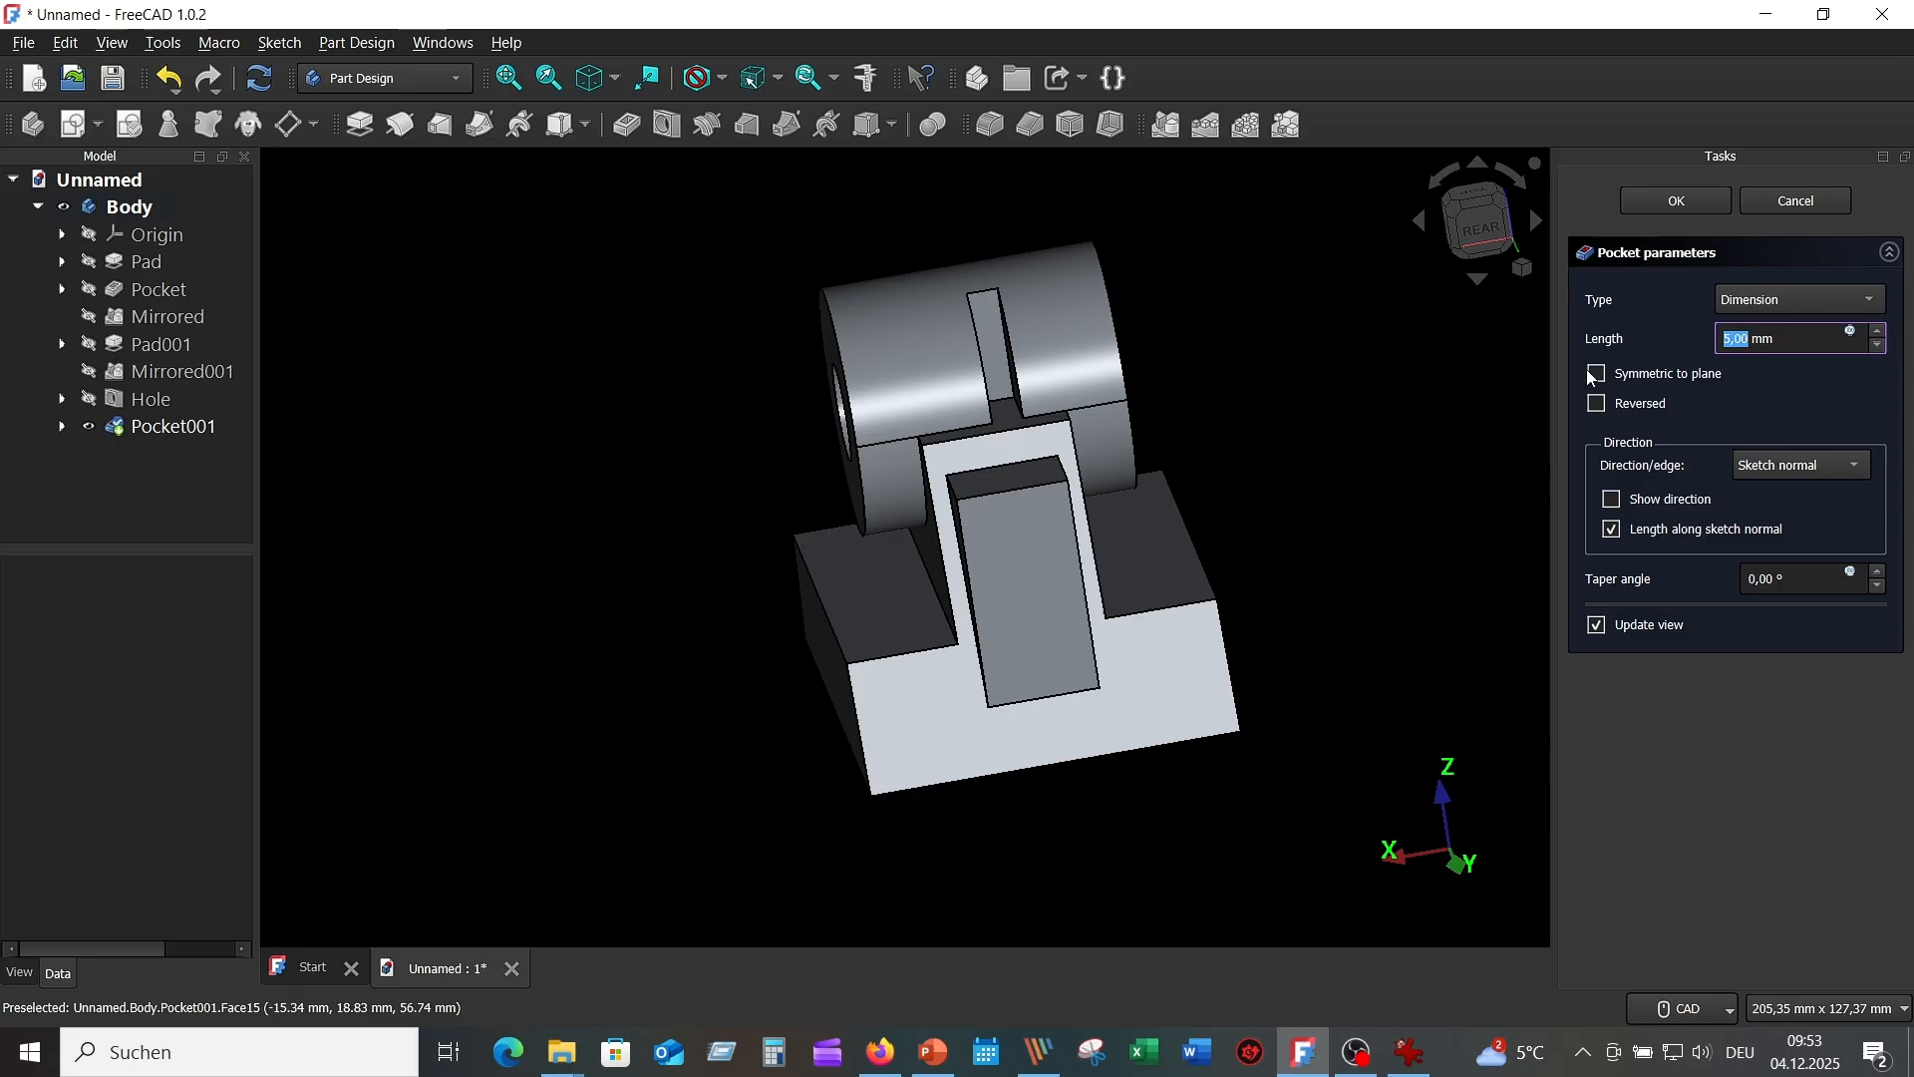
left_click(1598, 374)
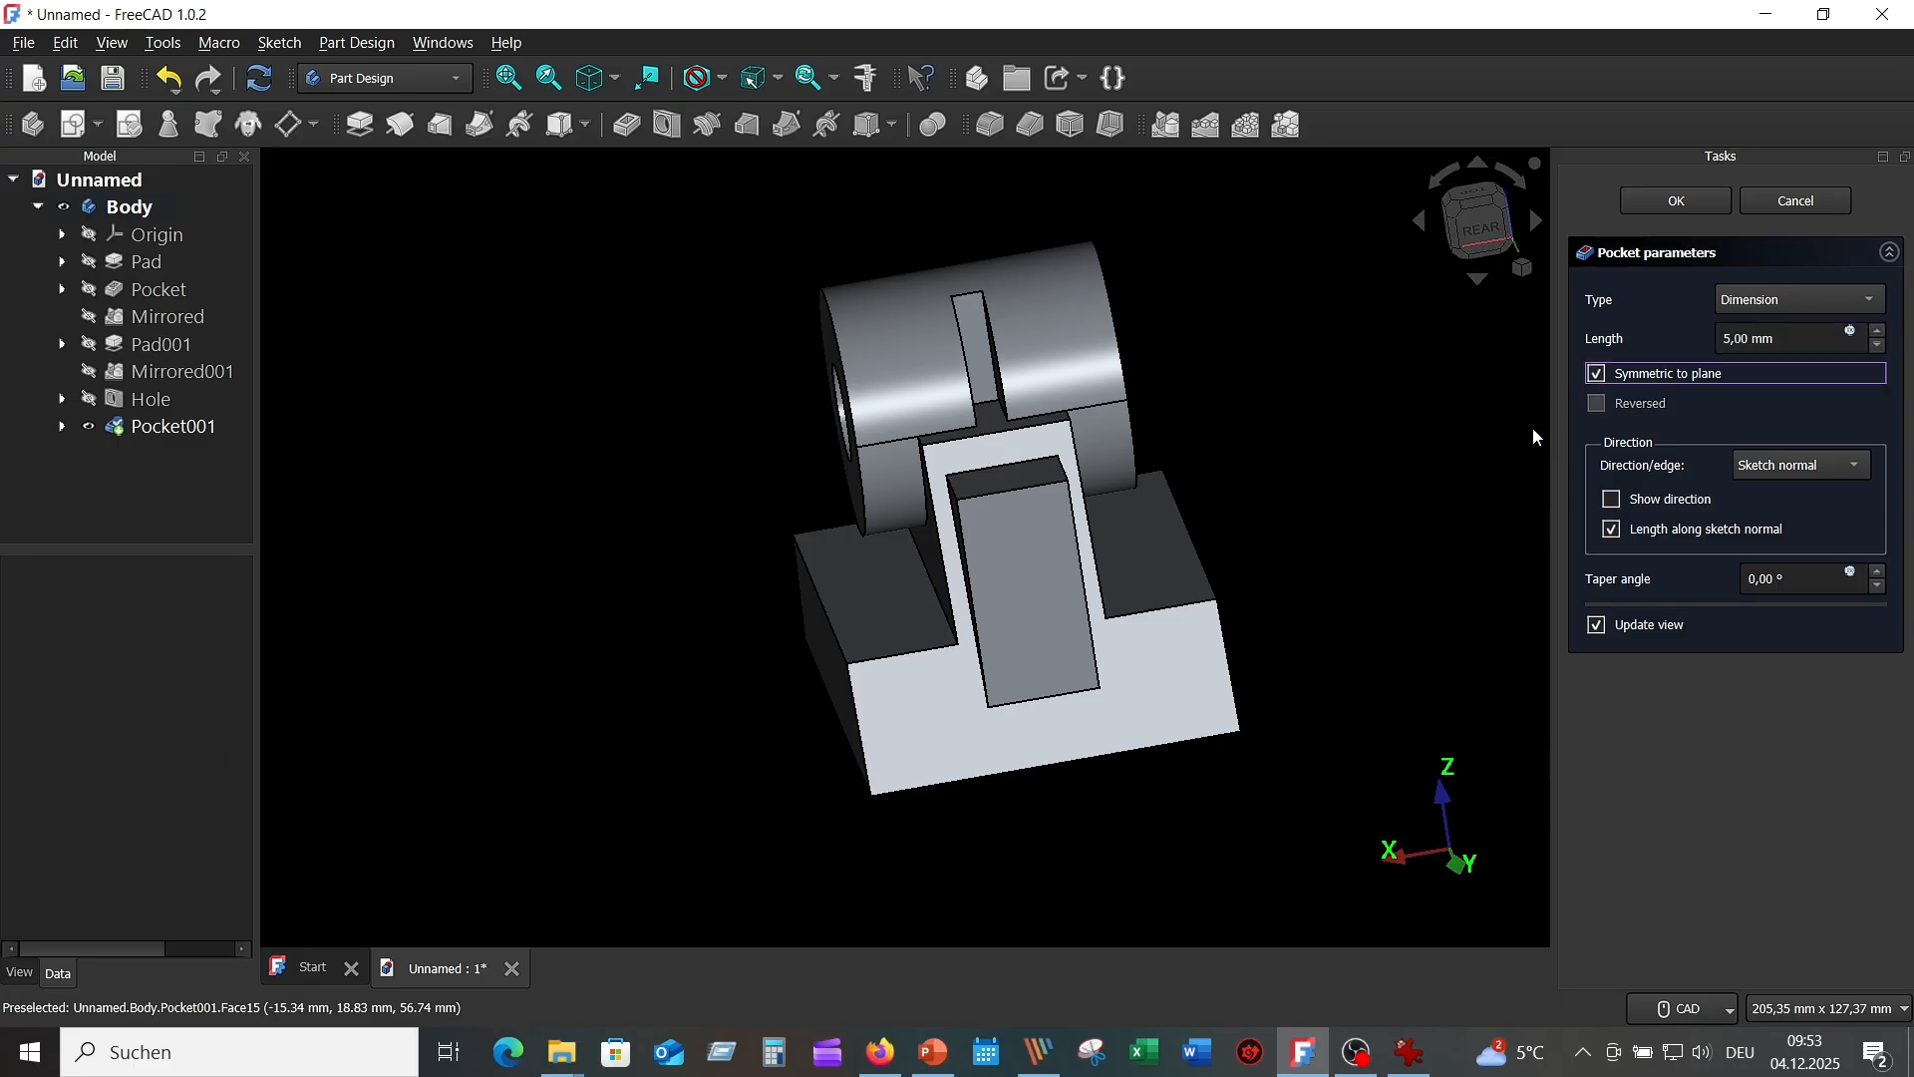
left_click(1411, 1052)
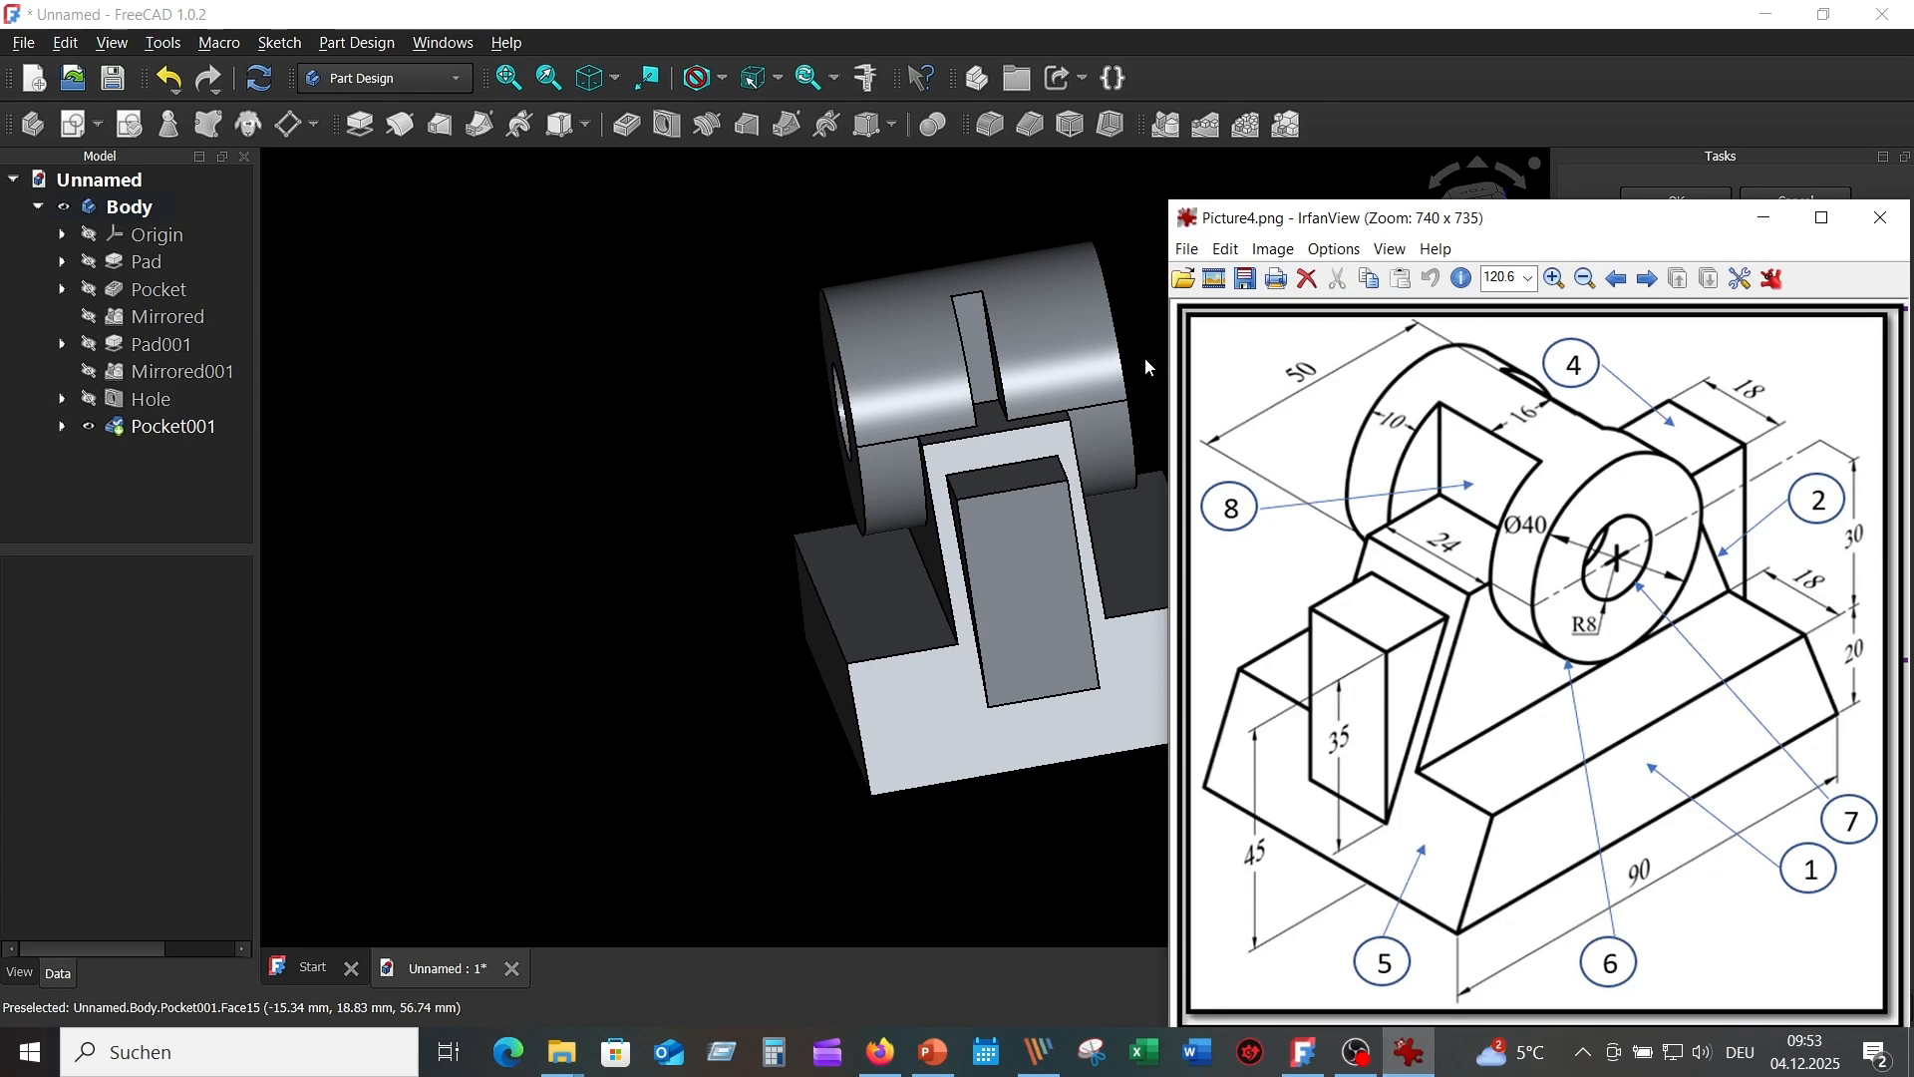
left_click(1134, 196)
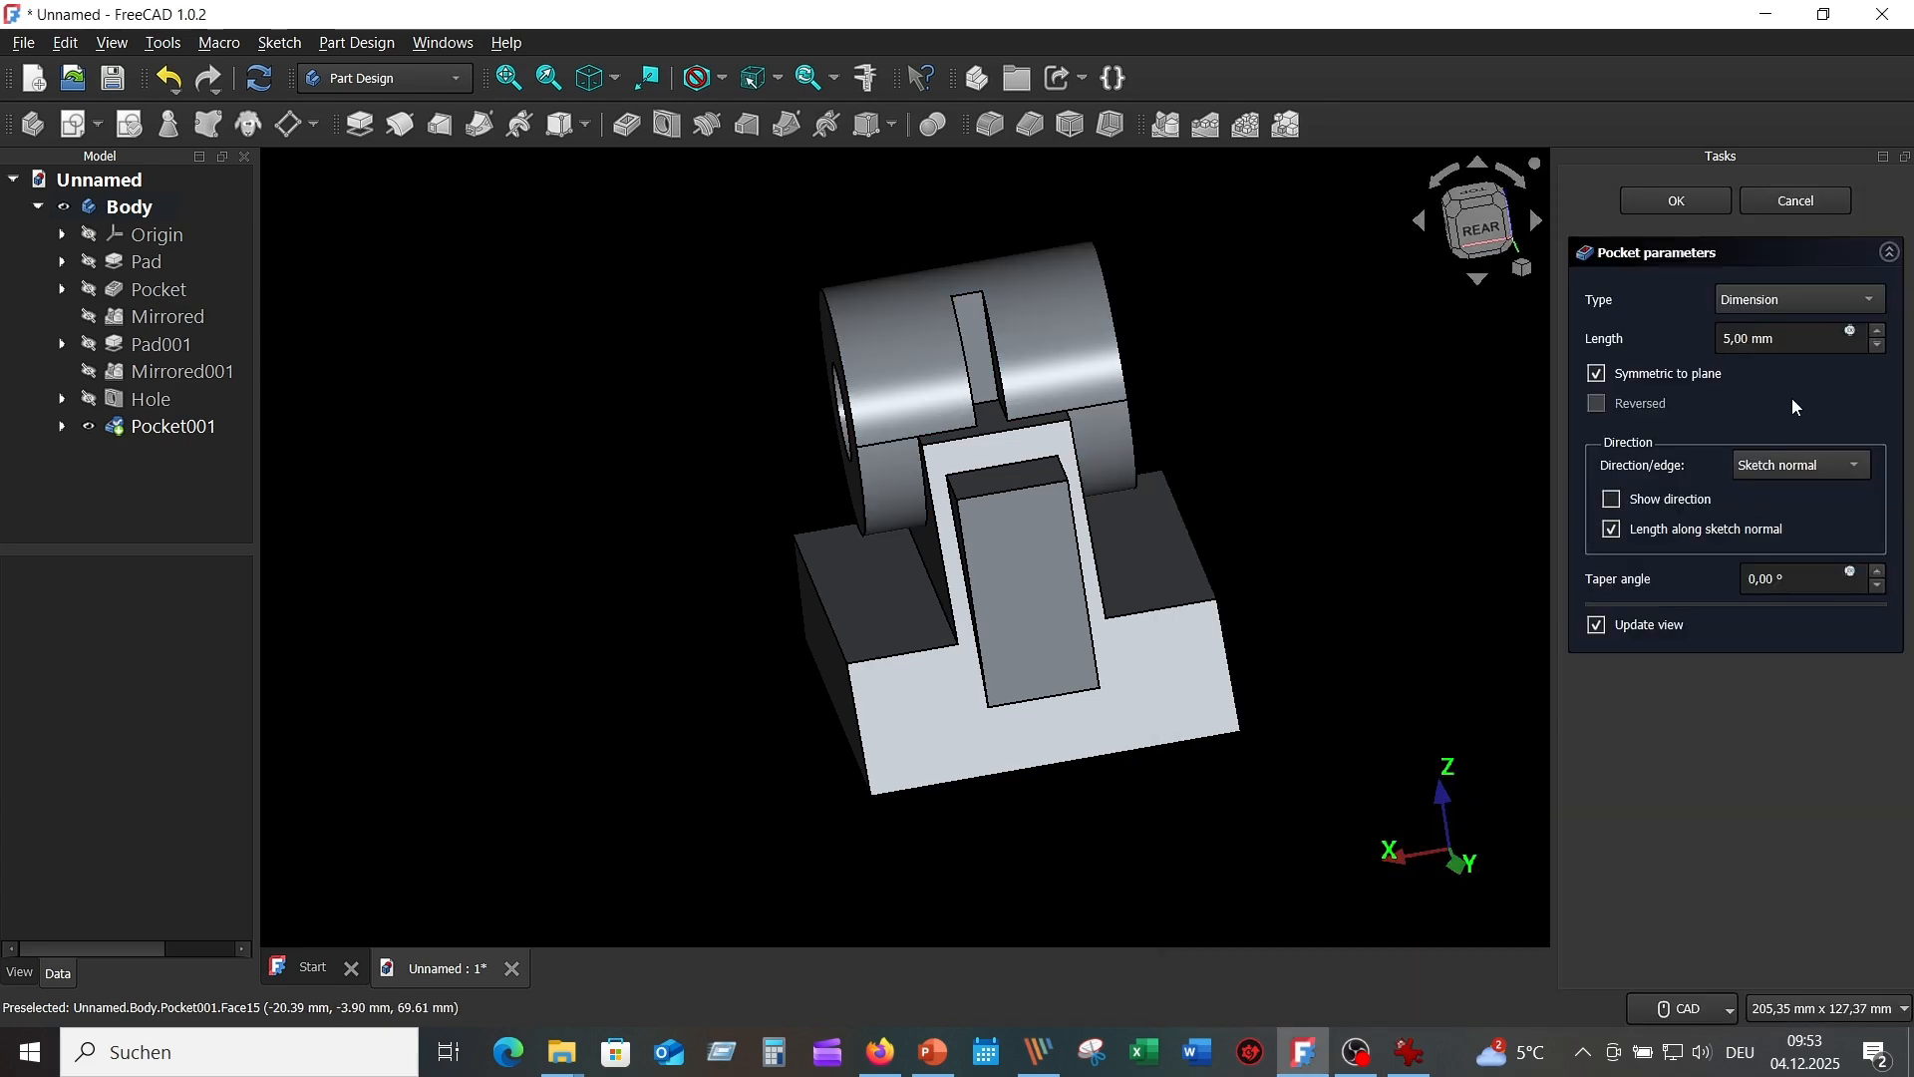
left_click_drag(1732, 339, 1711, 356)
type("24")
key("Tab")
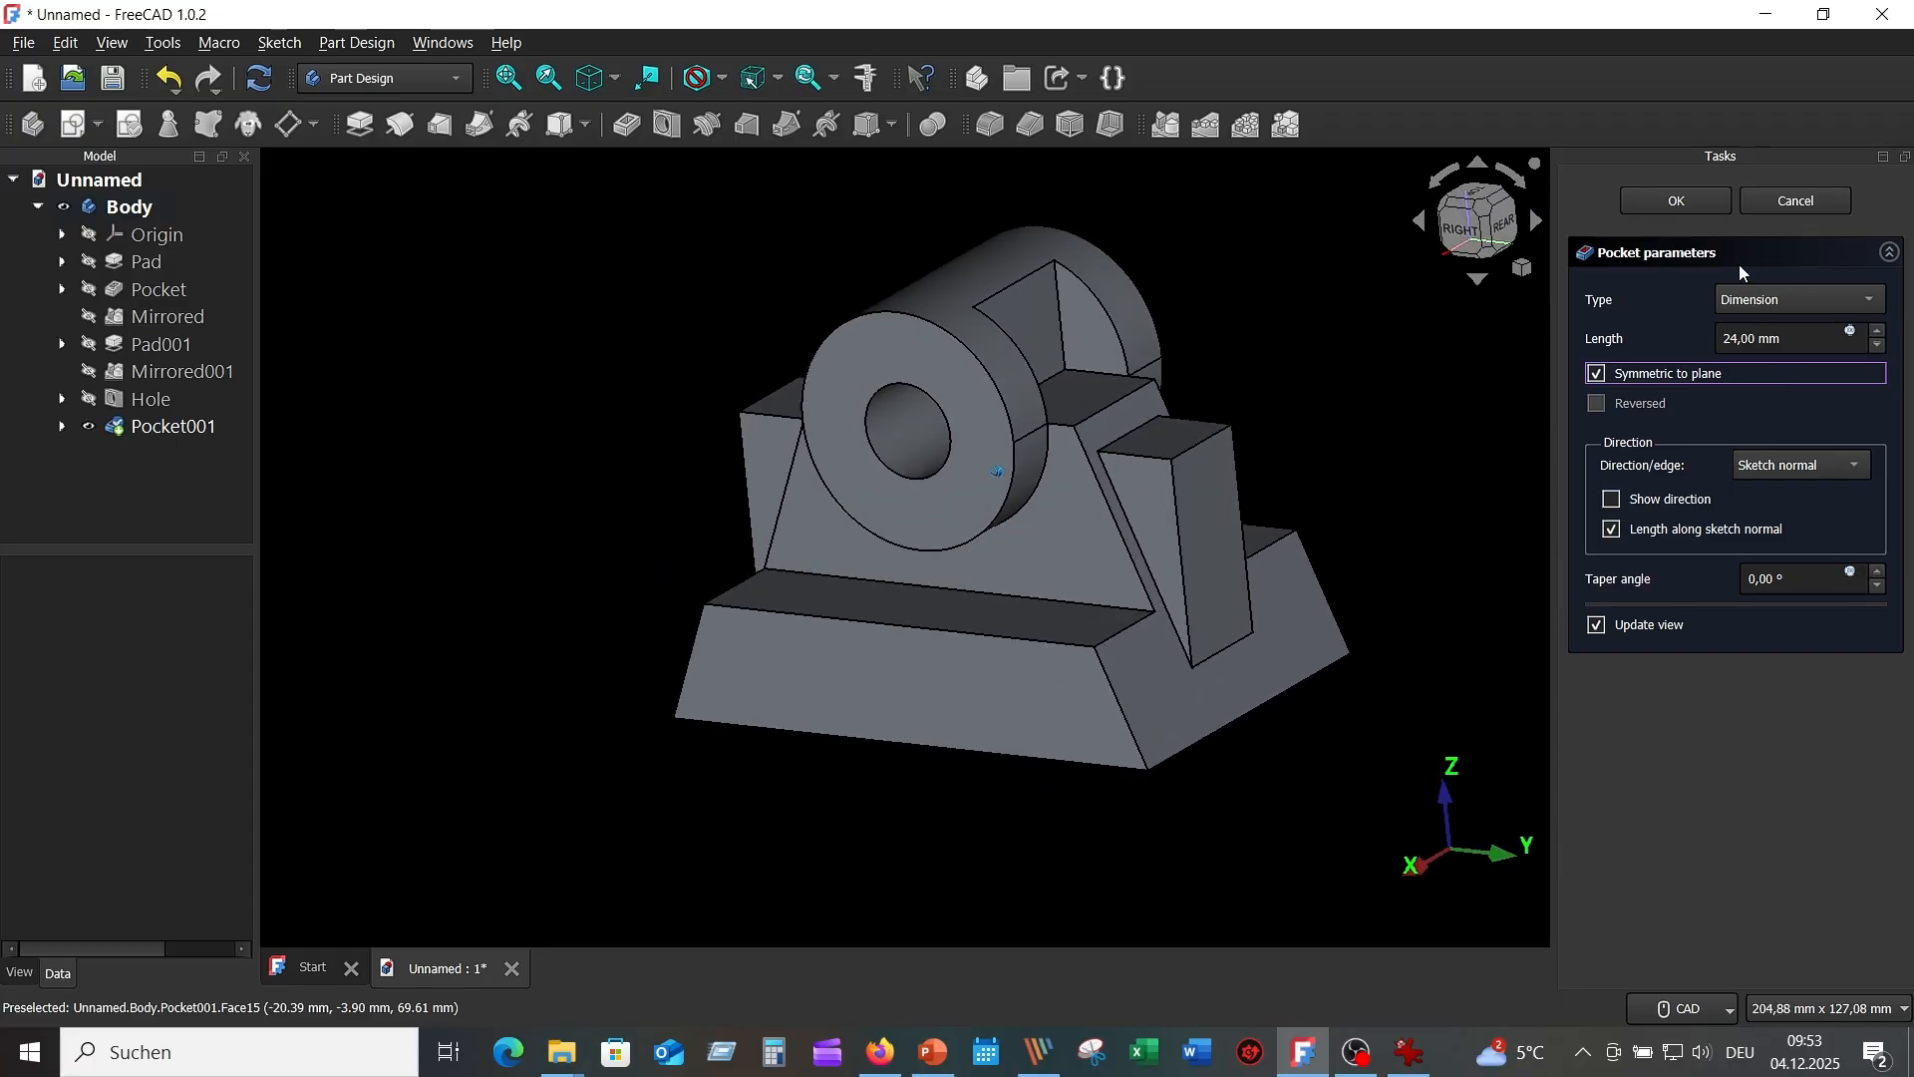
left_click(1695, 203)
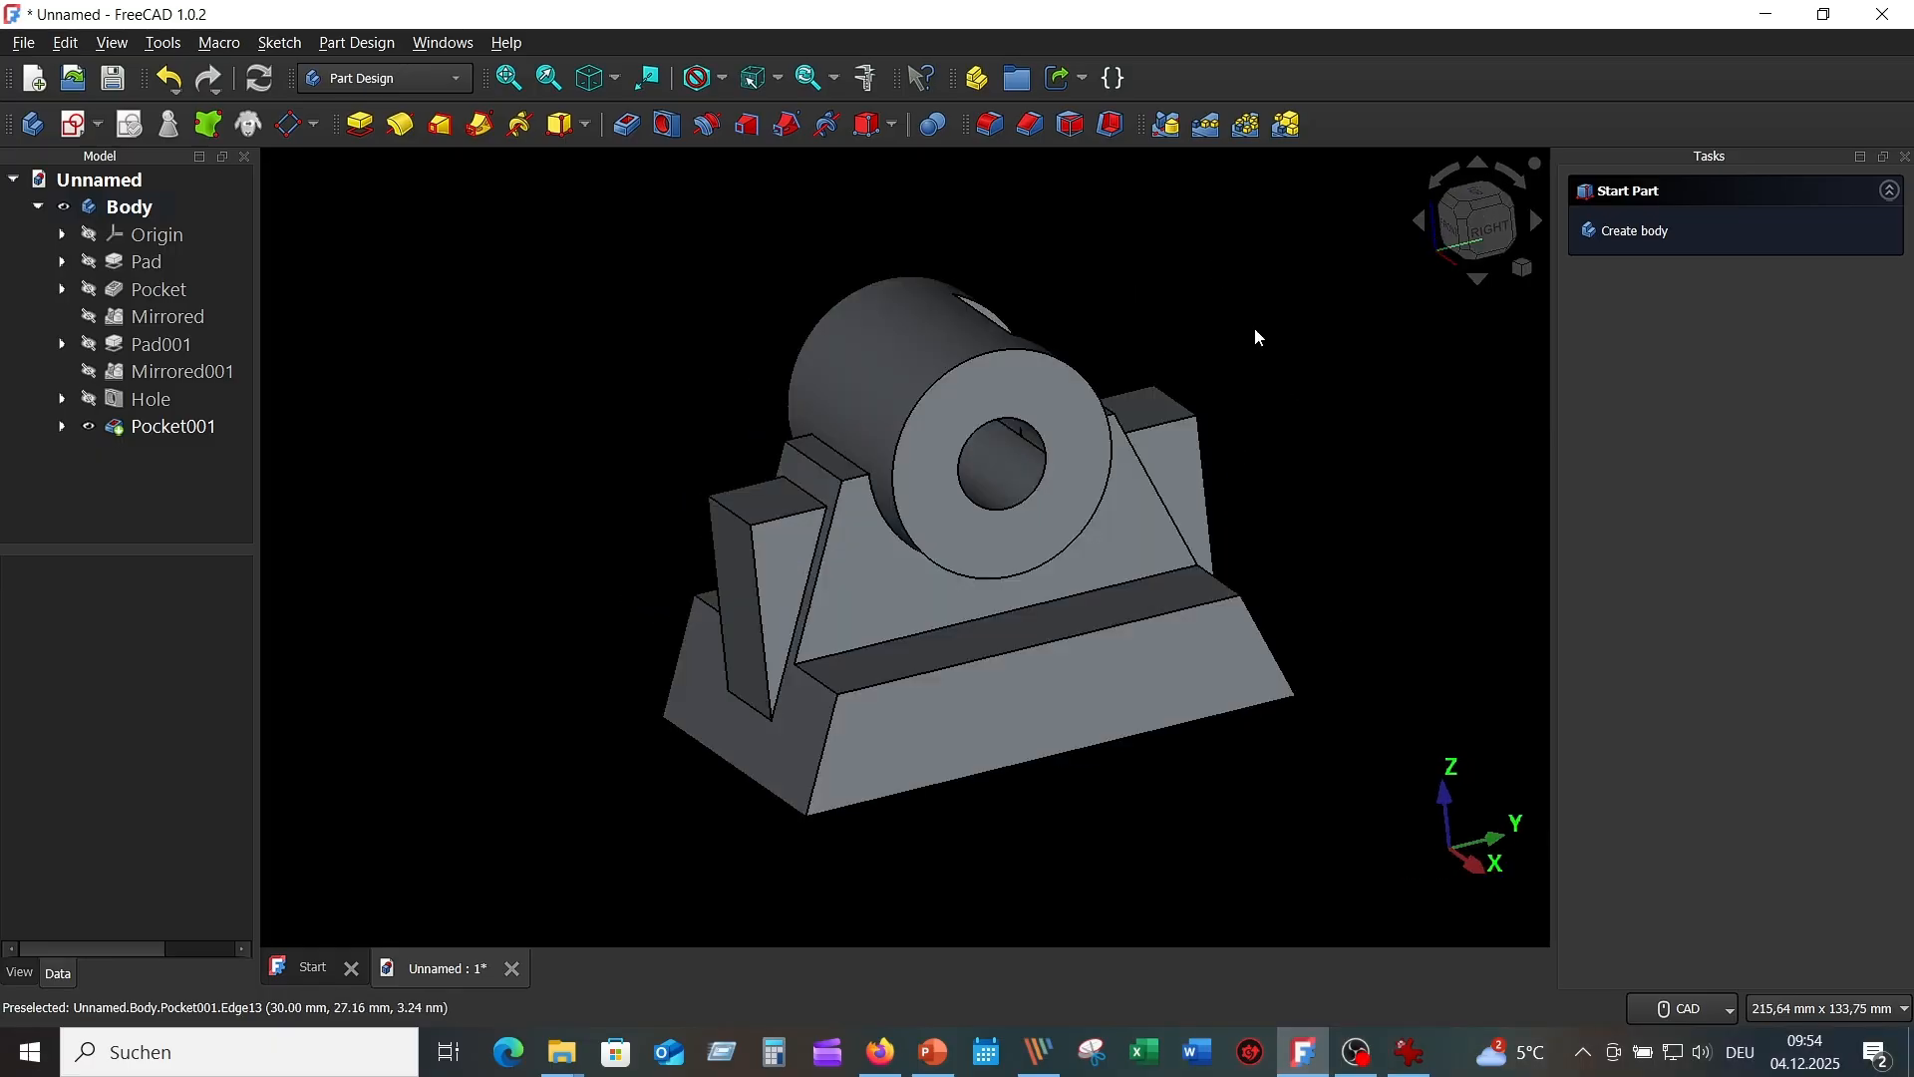
Mirror Pocket001's tool shape across the base XZ plane so the slot appears on both sides.
middle_click_drag(1228, 323, 937, 327)
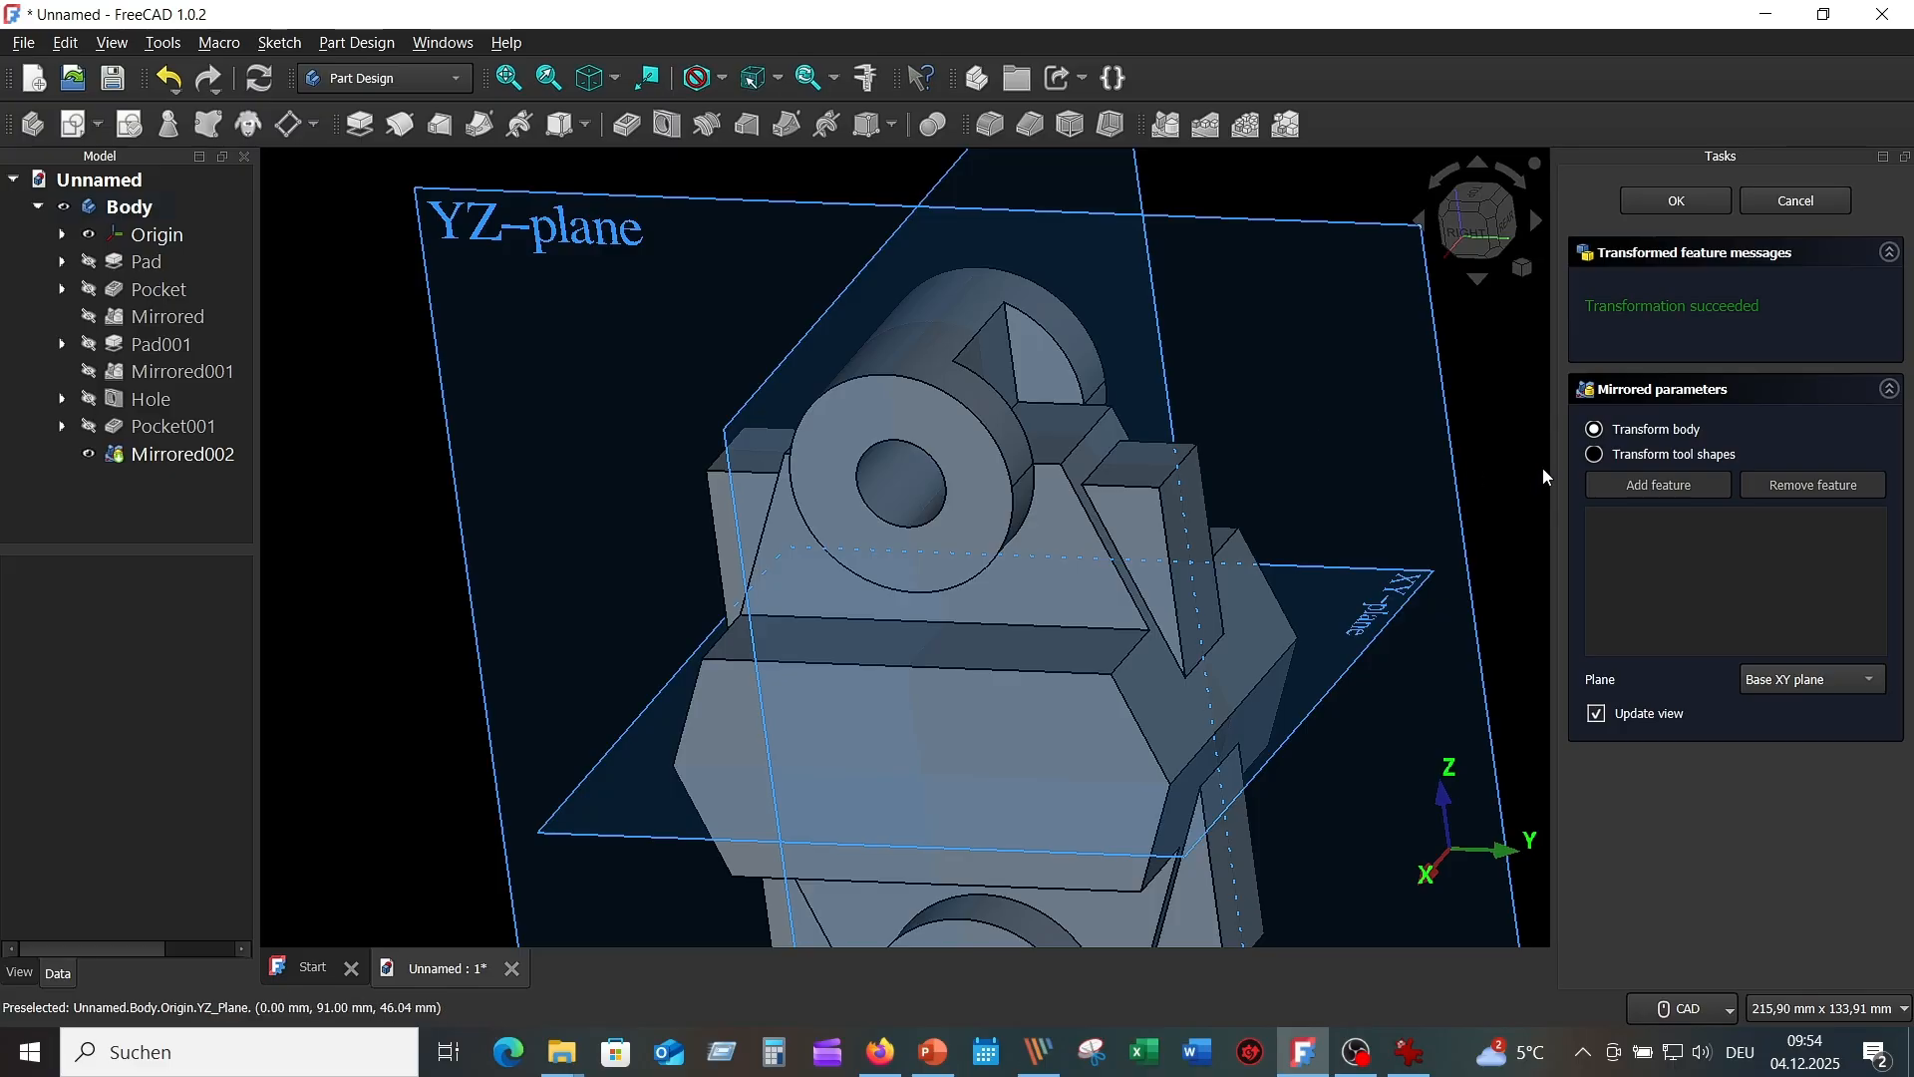
left_click(1640, 457)
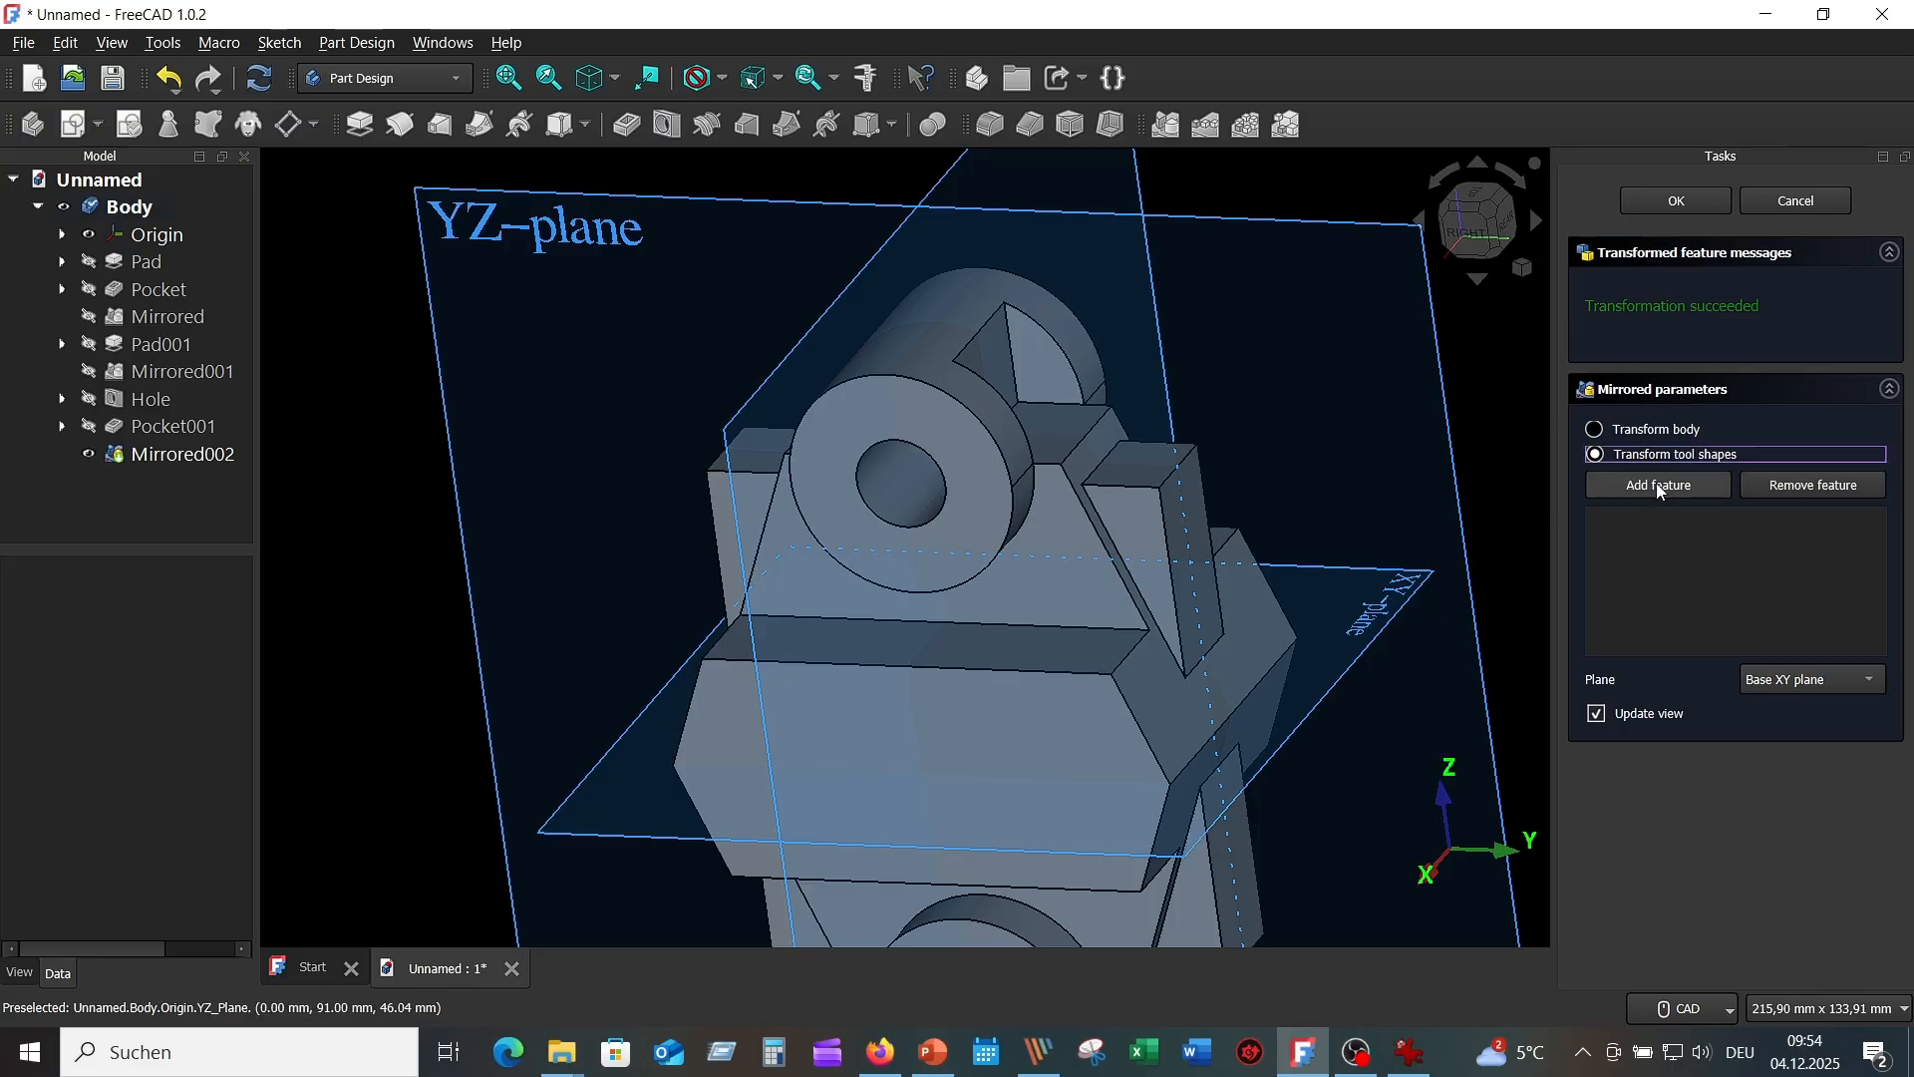
left_click(1655, 482)
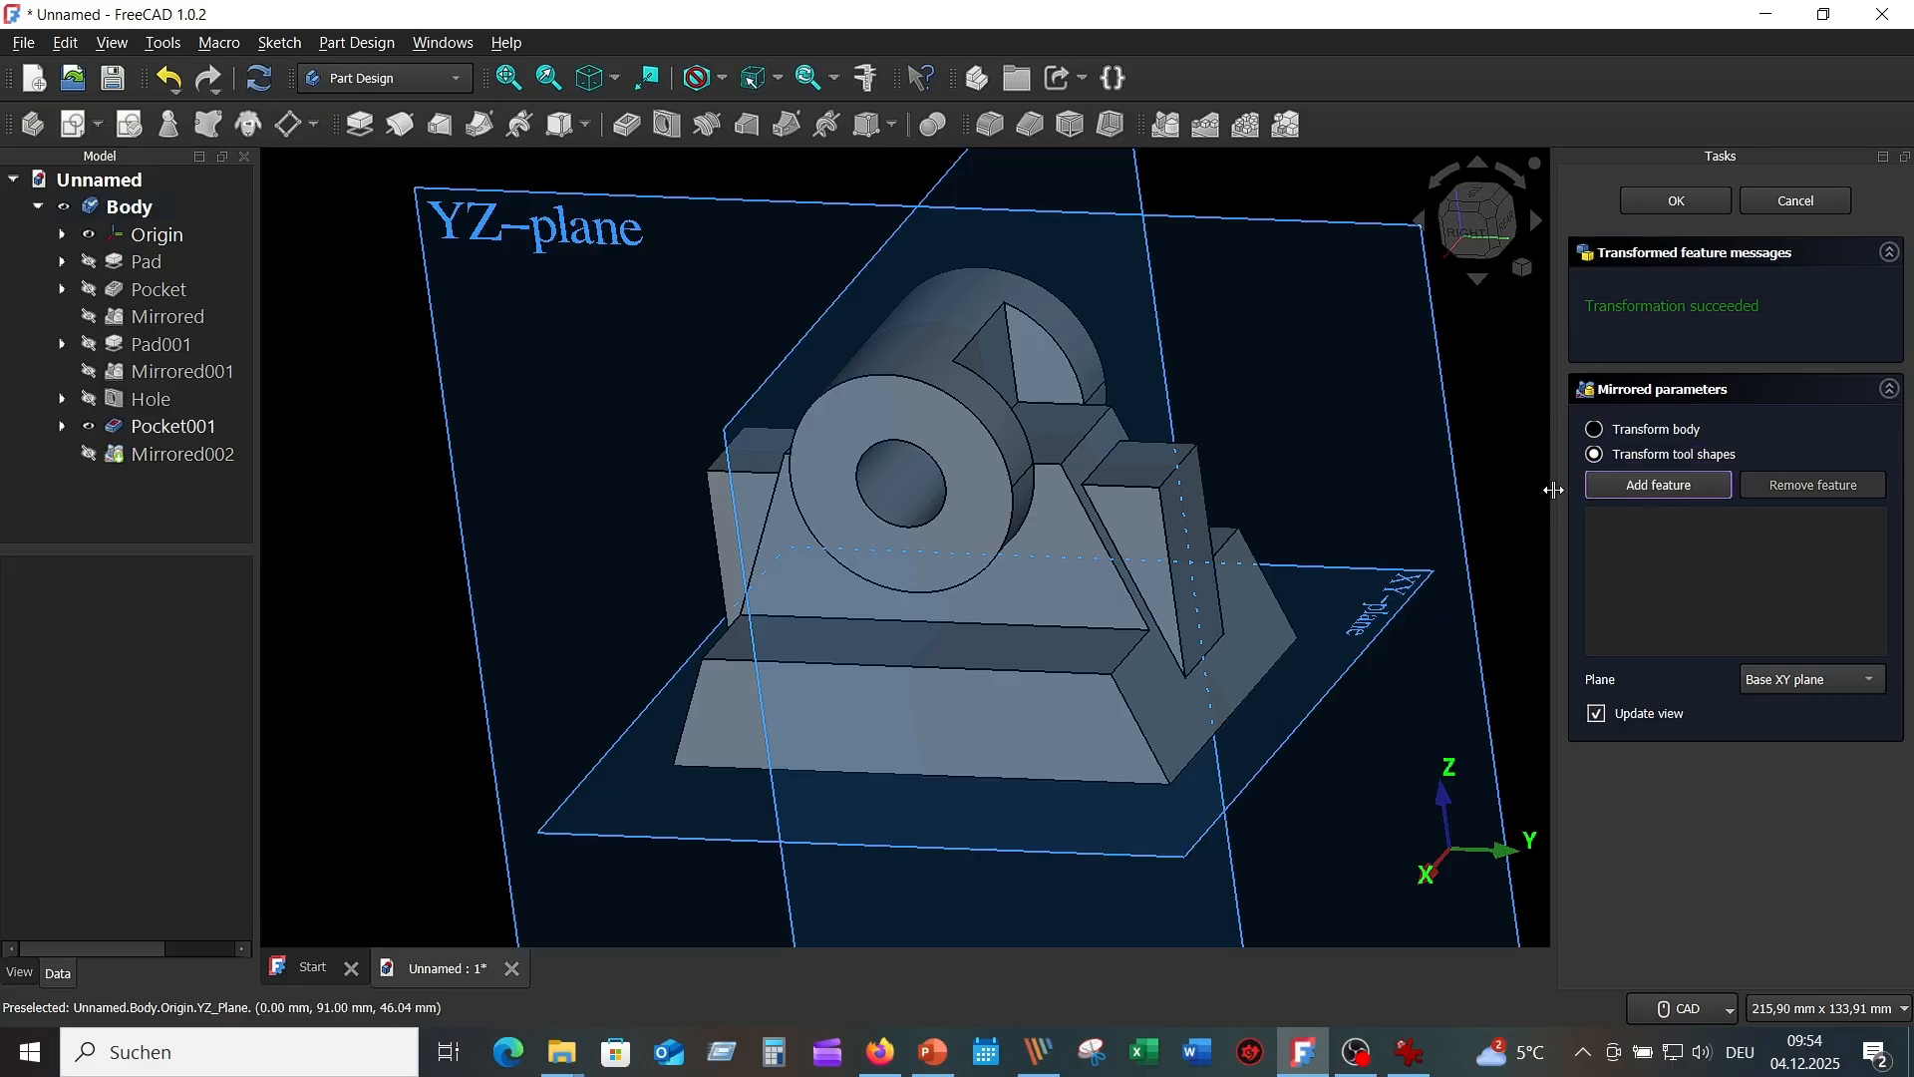
left_click(995, 367)
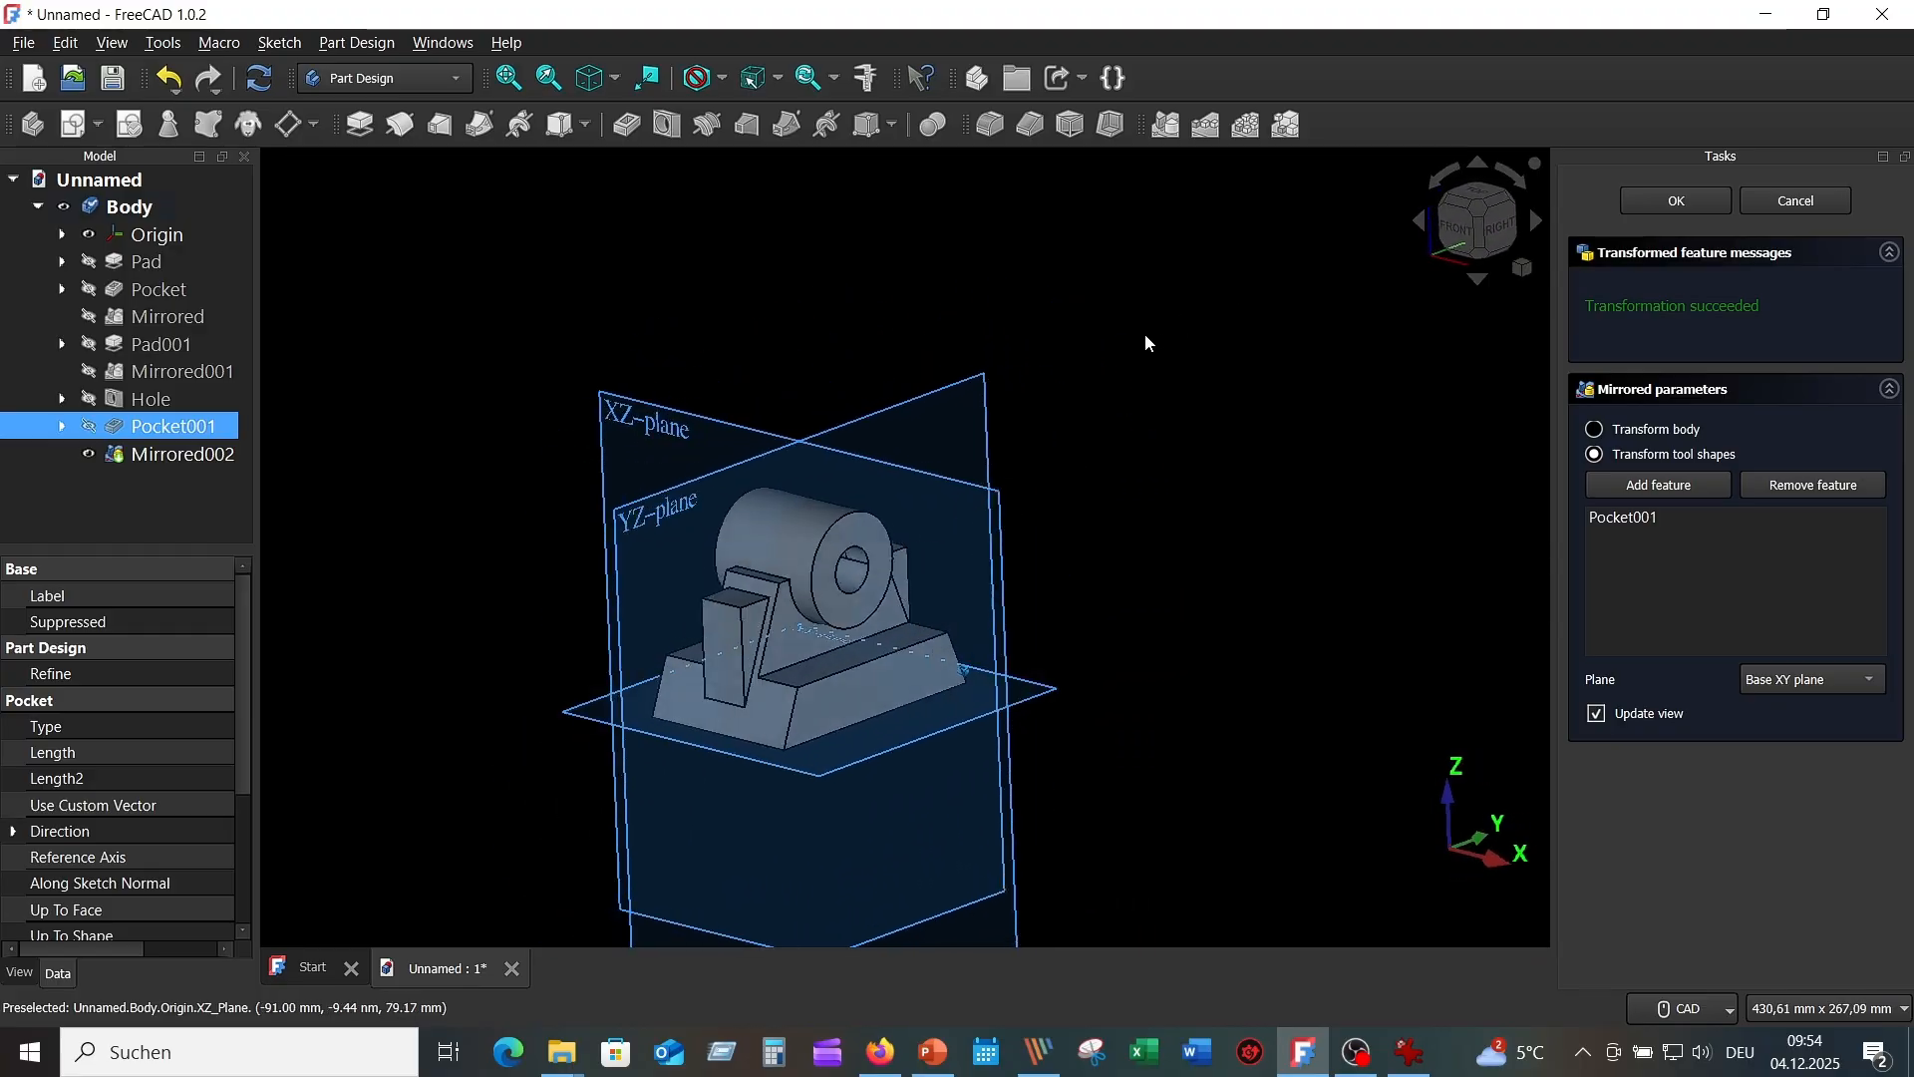
left_click(1868, 683)
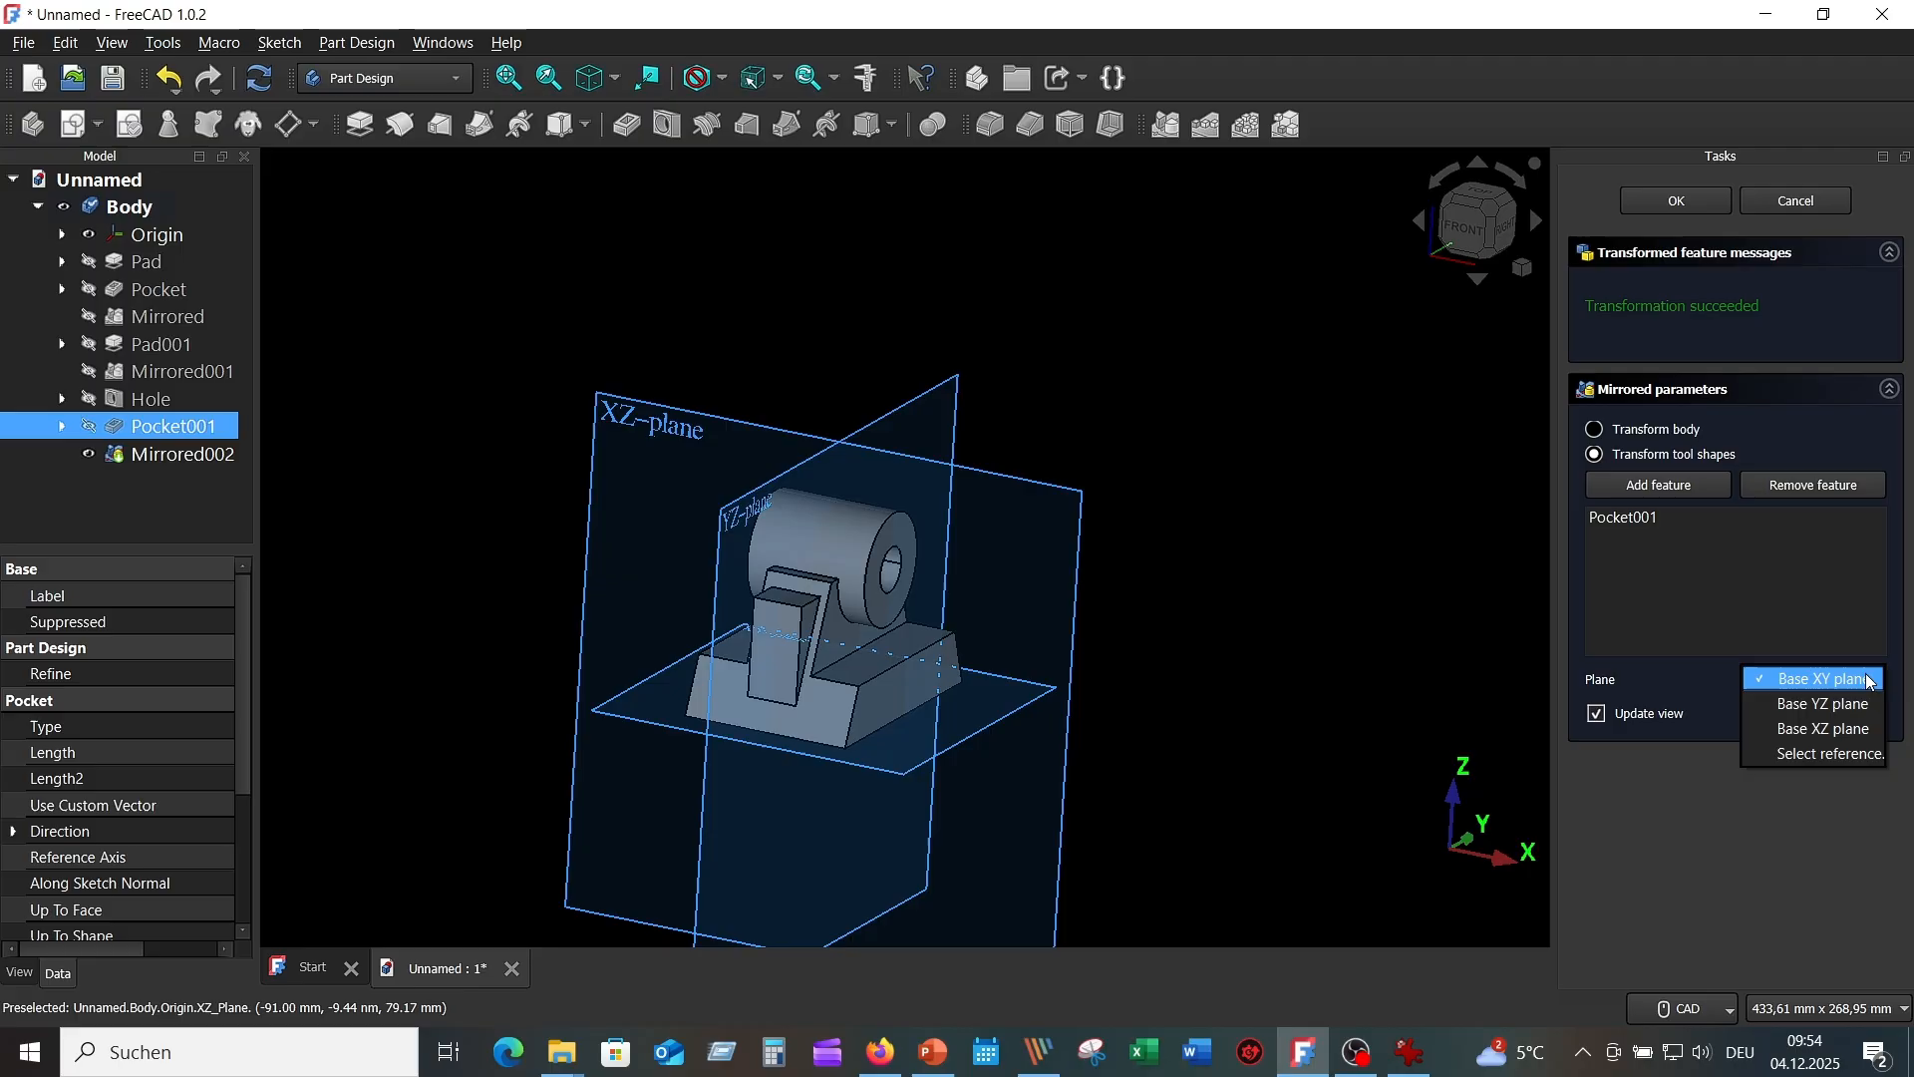
left_click(1836, 730)
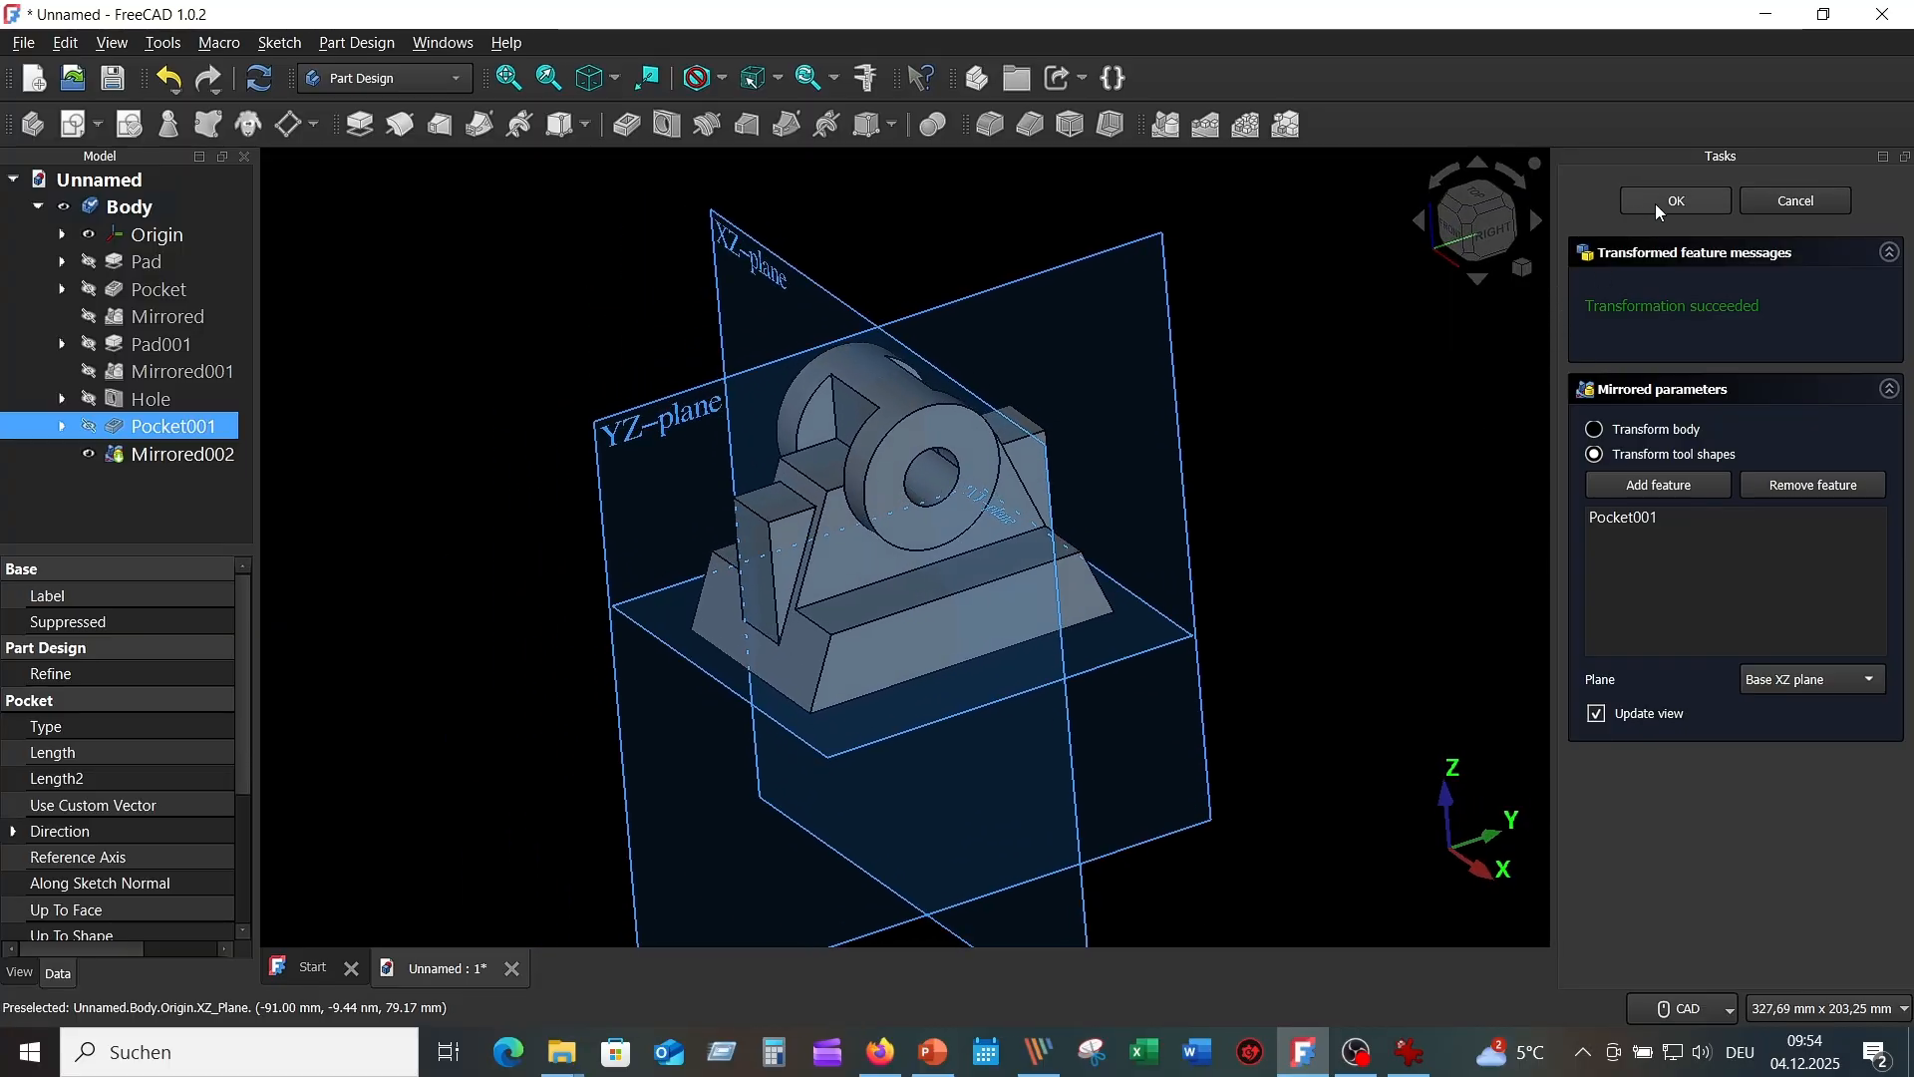
left_click(1679, 200)
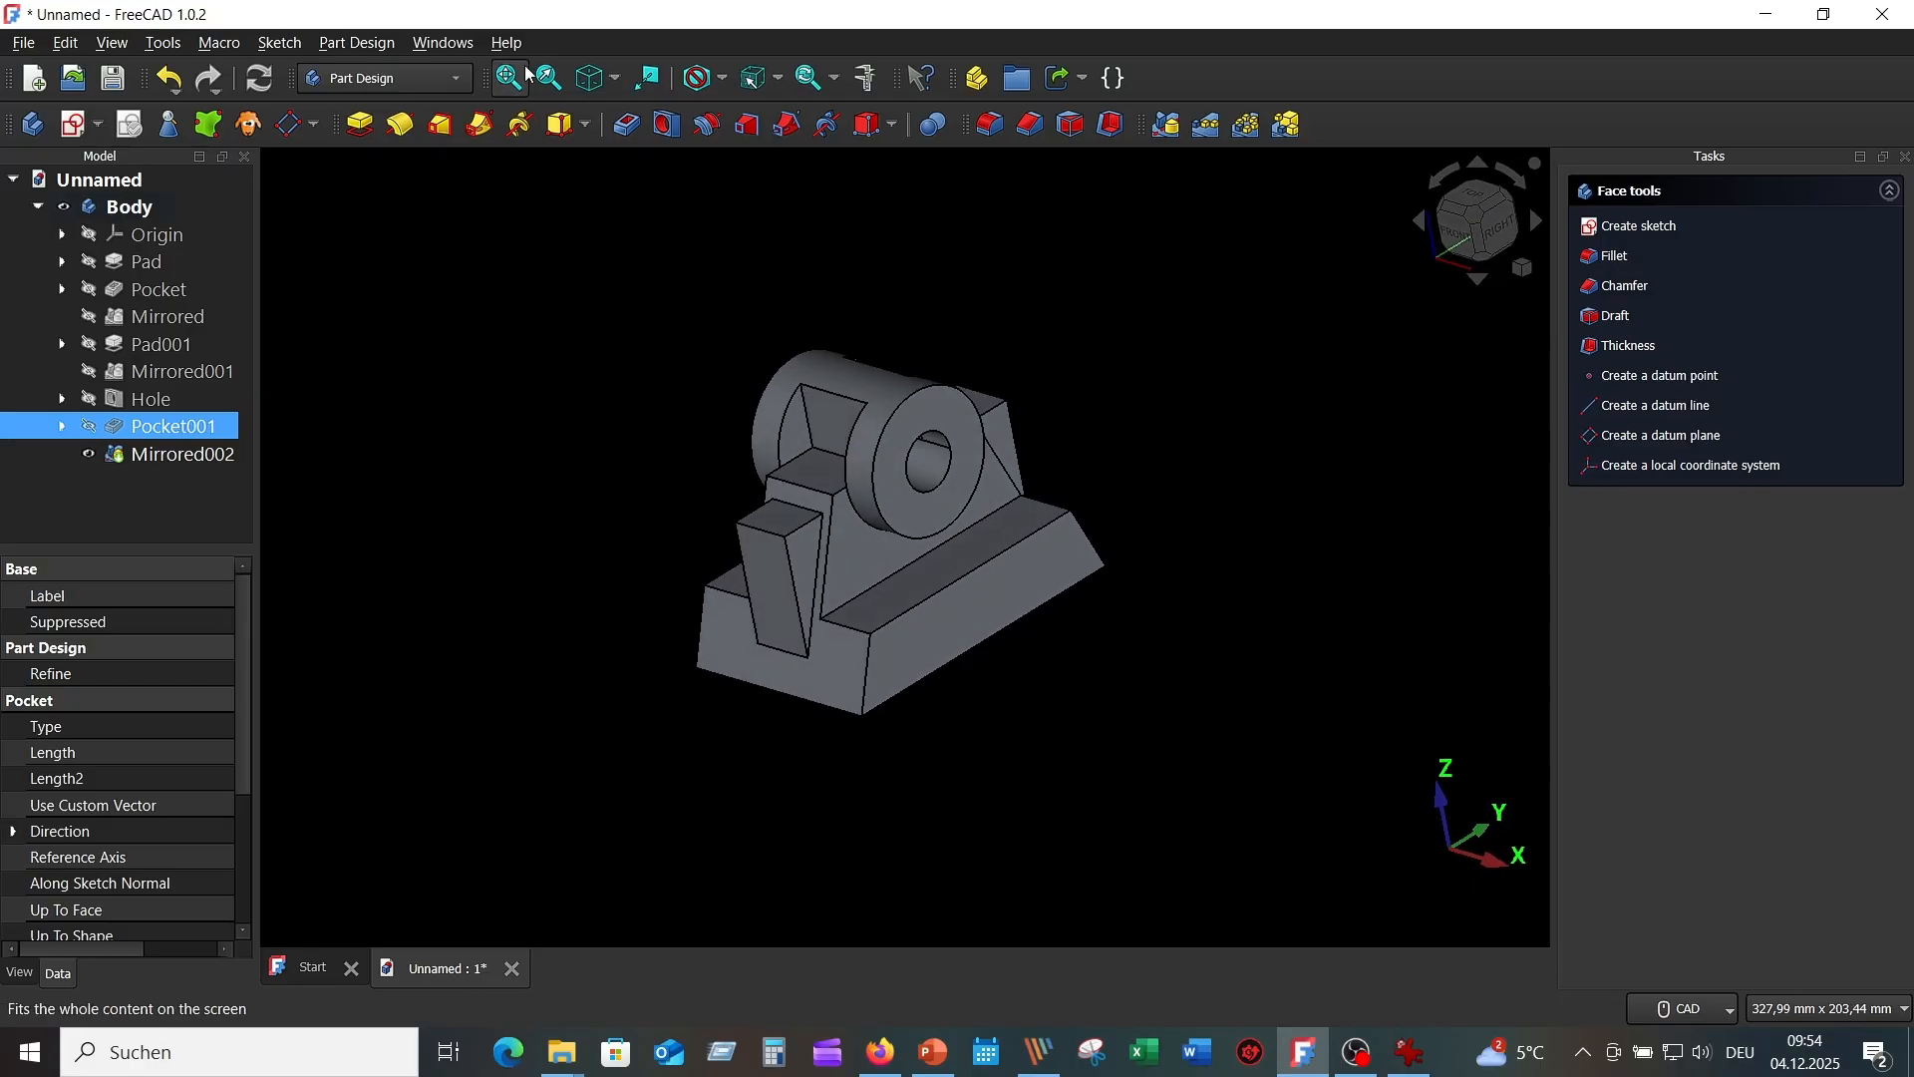
left_click(591, 81)
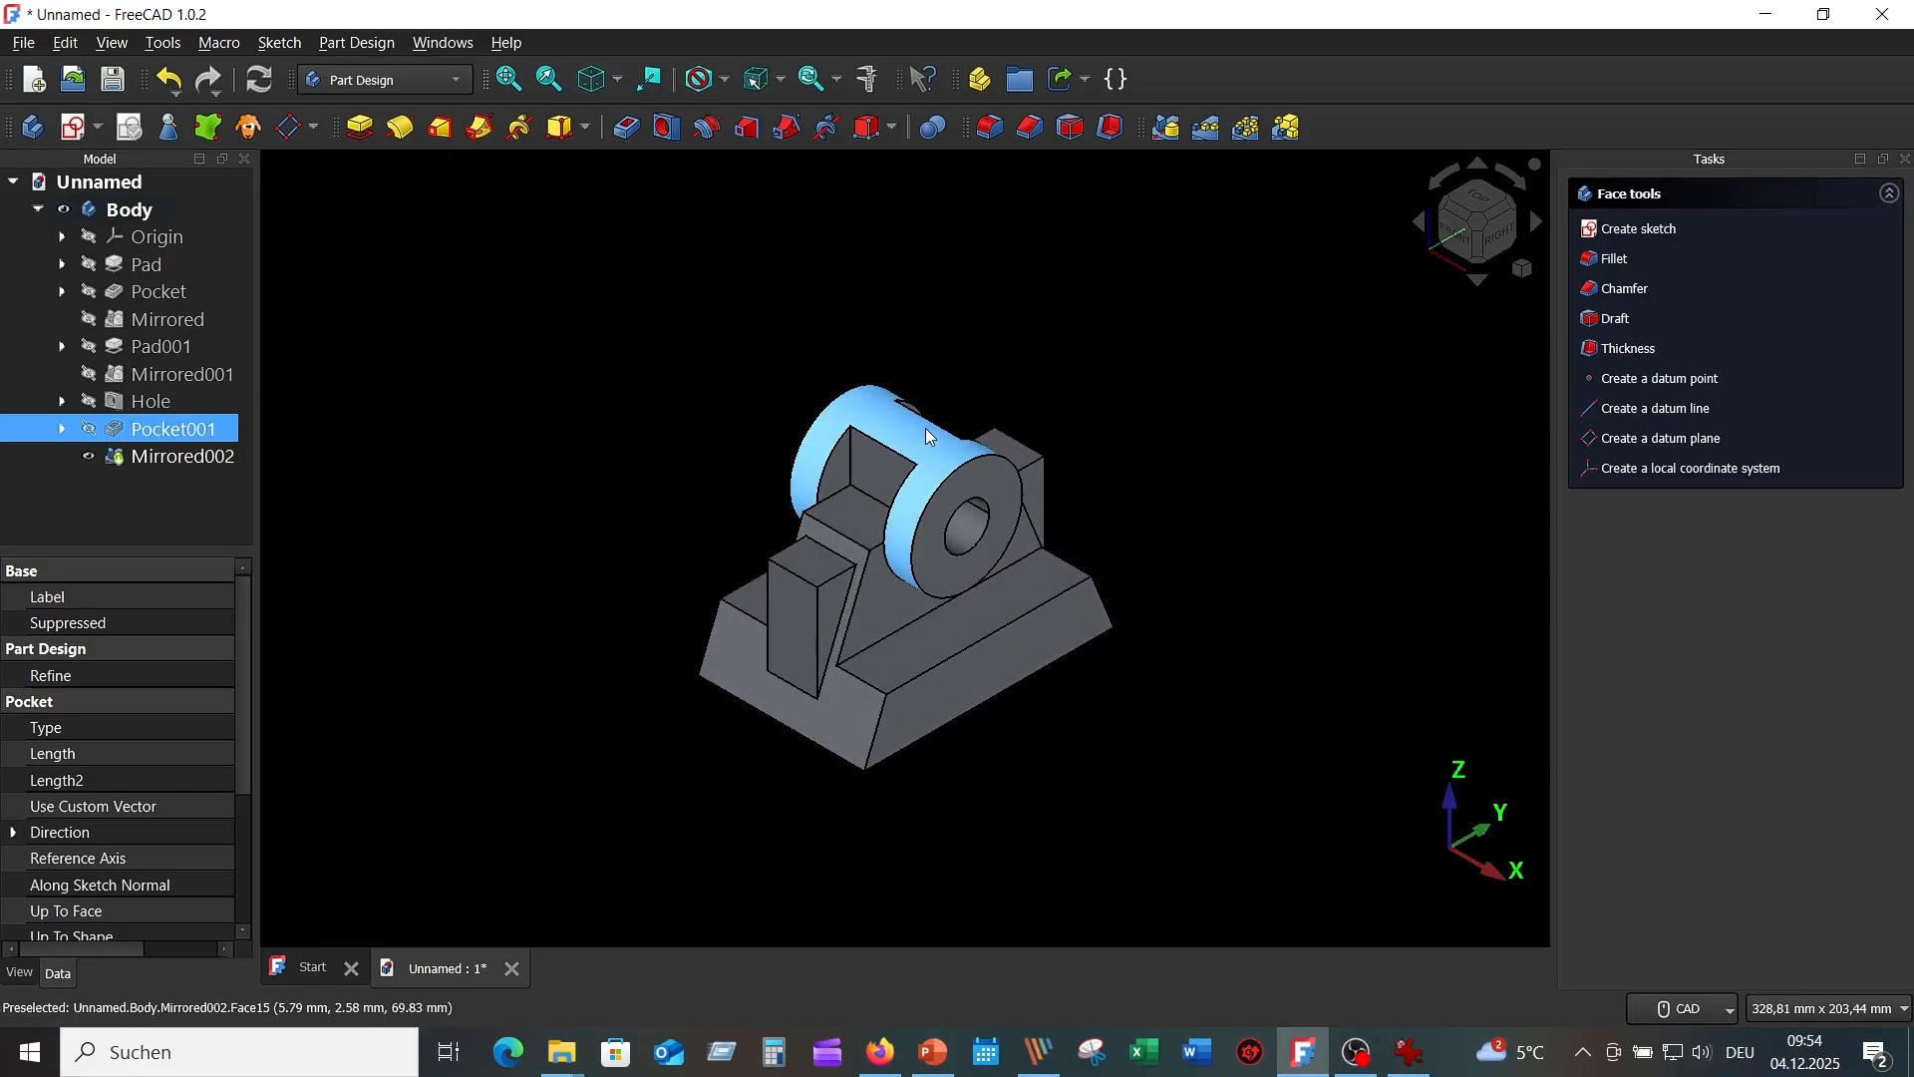
scroll(1138, 507, "up", 2)
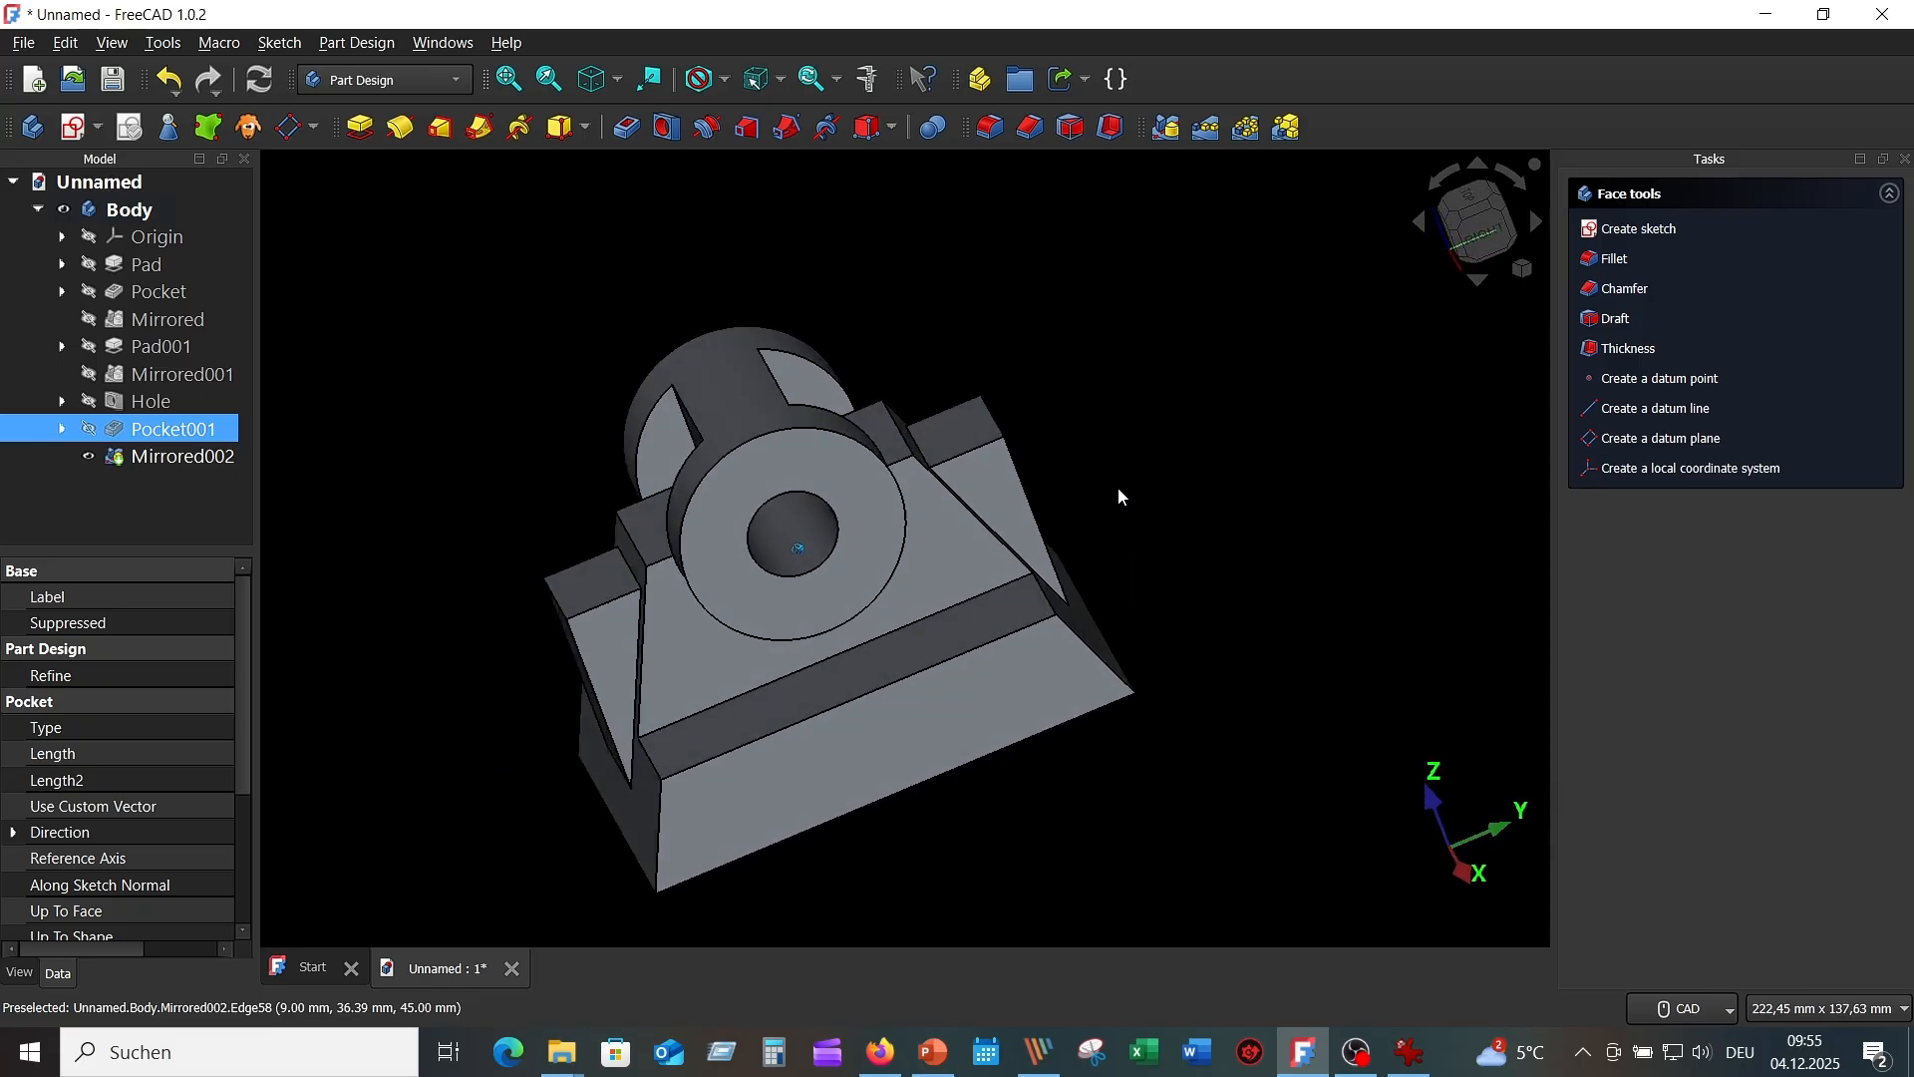
Assign the Brass material preset to the whole Body through its Appearance settings.
left_click(443, 316)
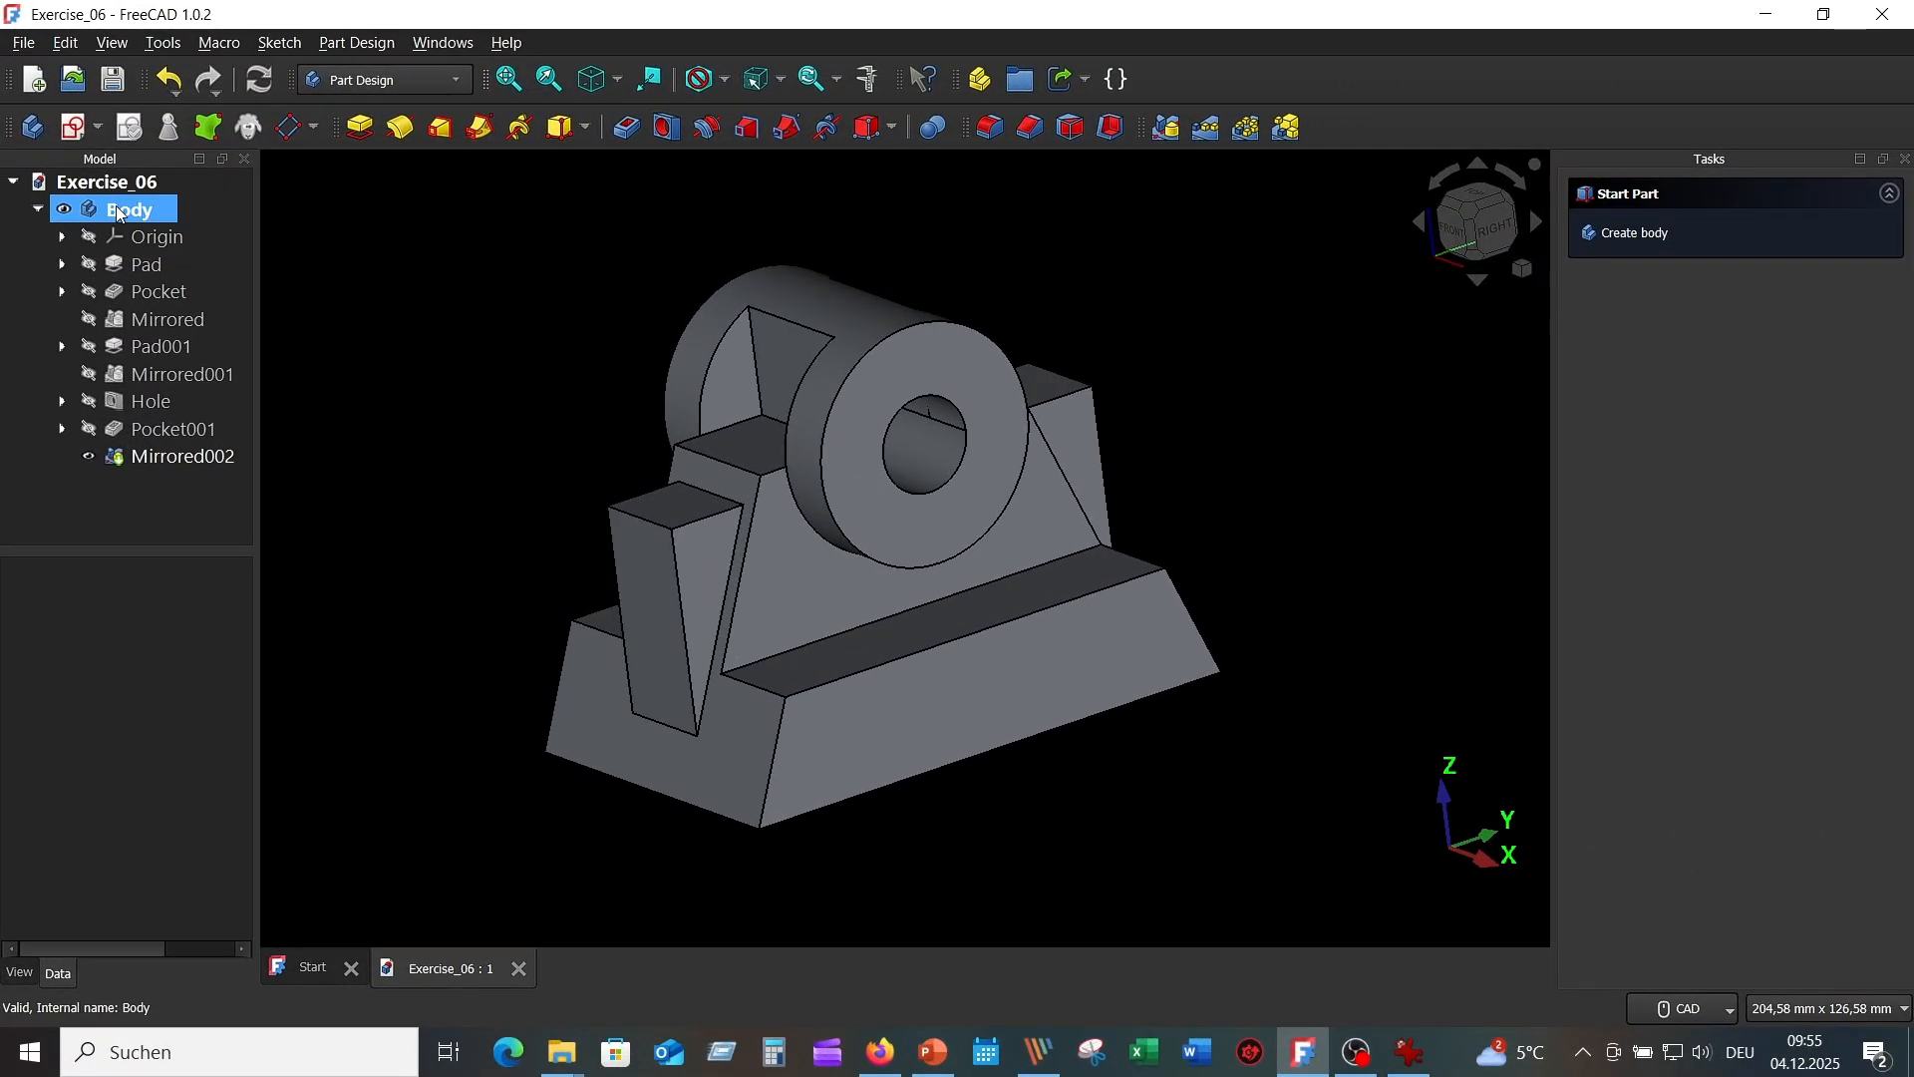
left_click(129, 209)
right_click(133, 212)
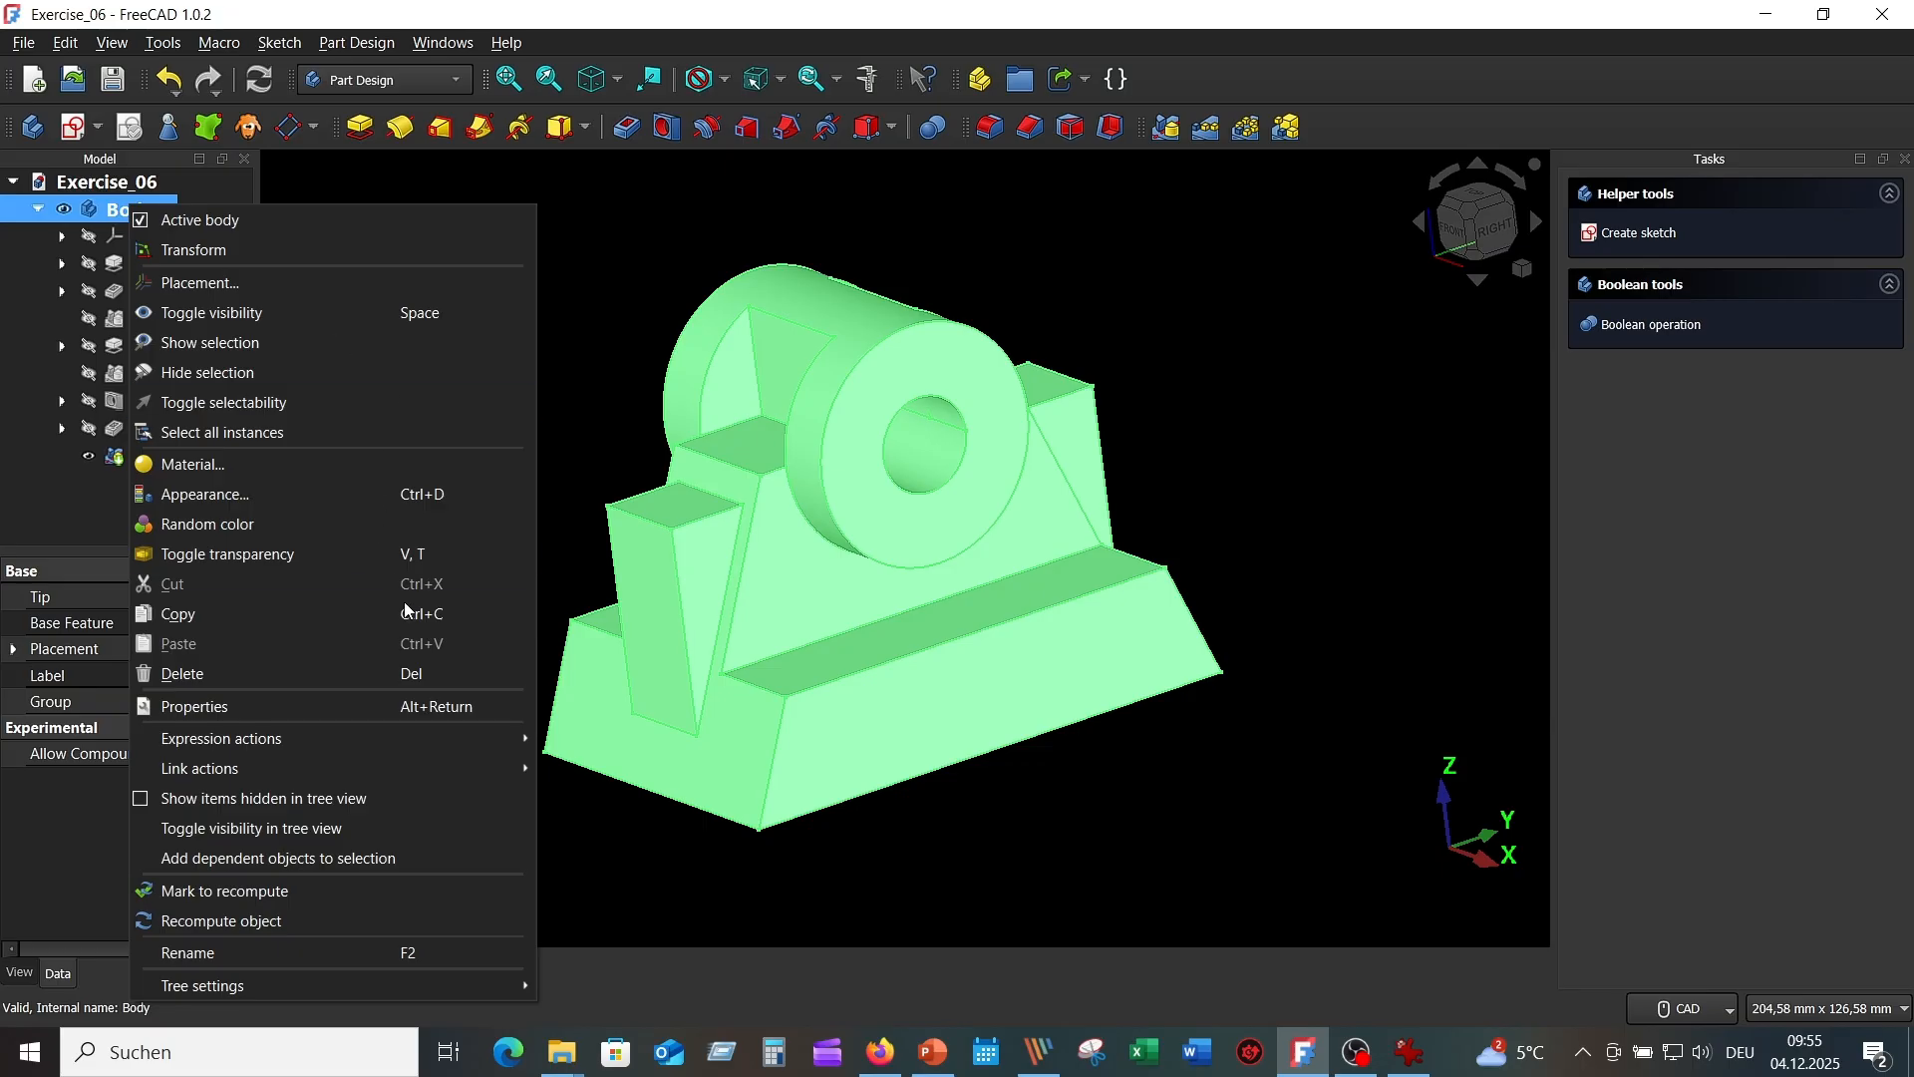
left_click(338, 496)
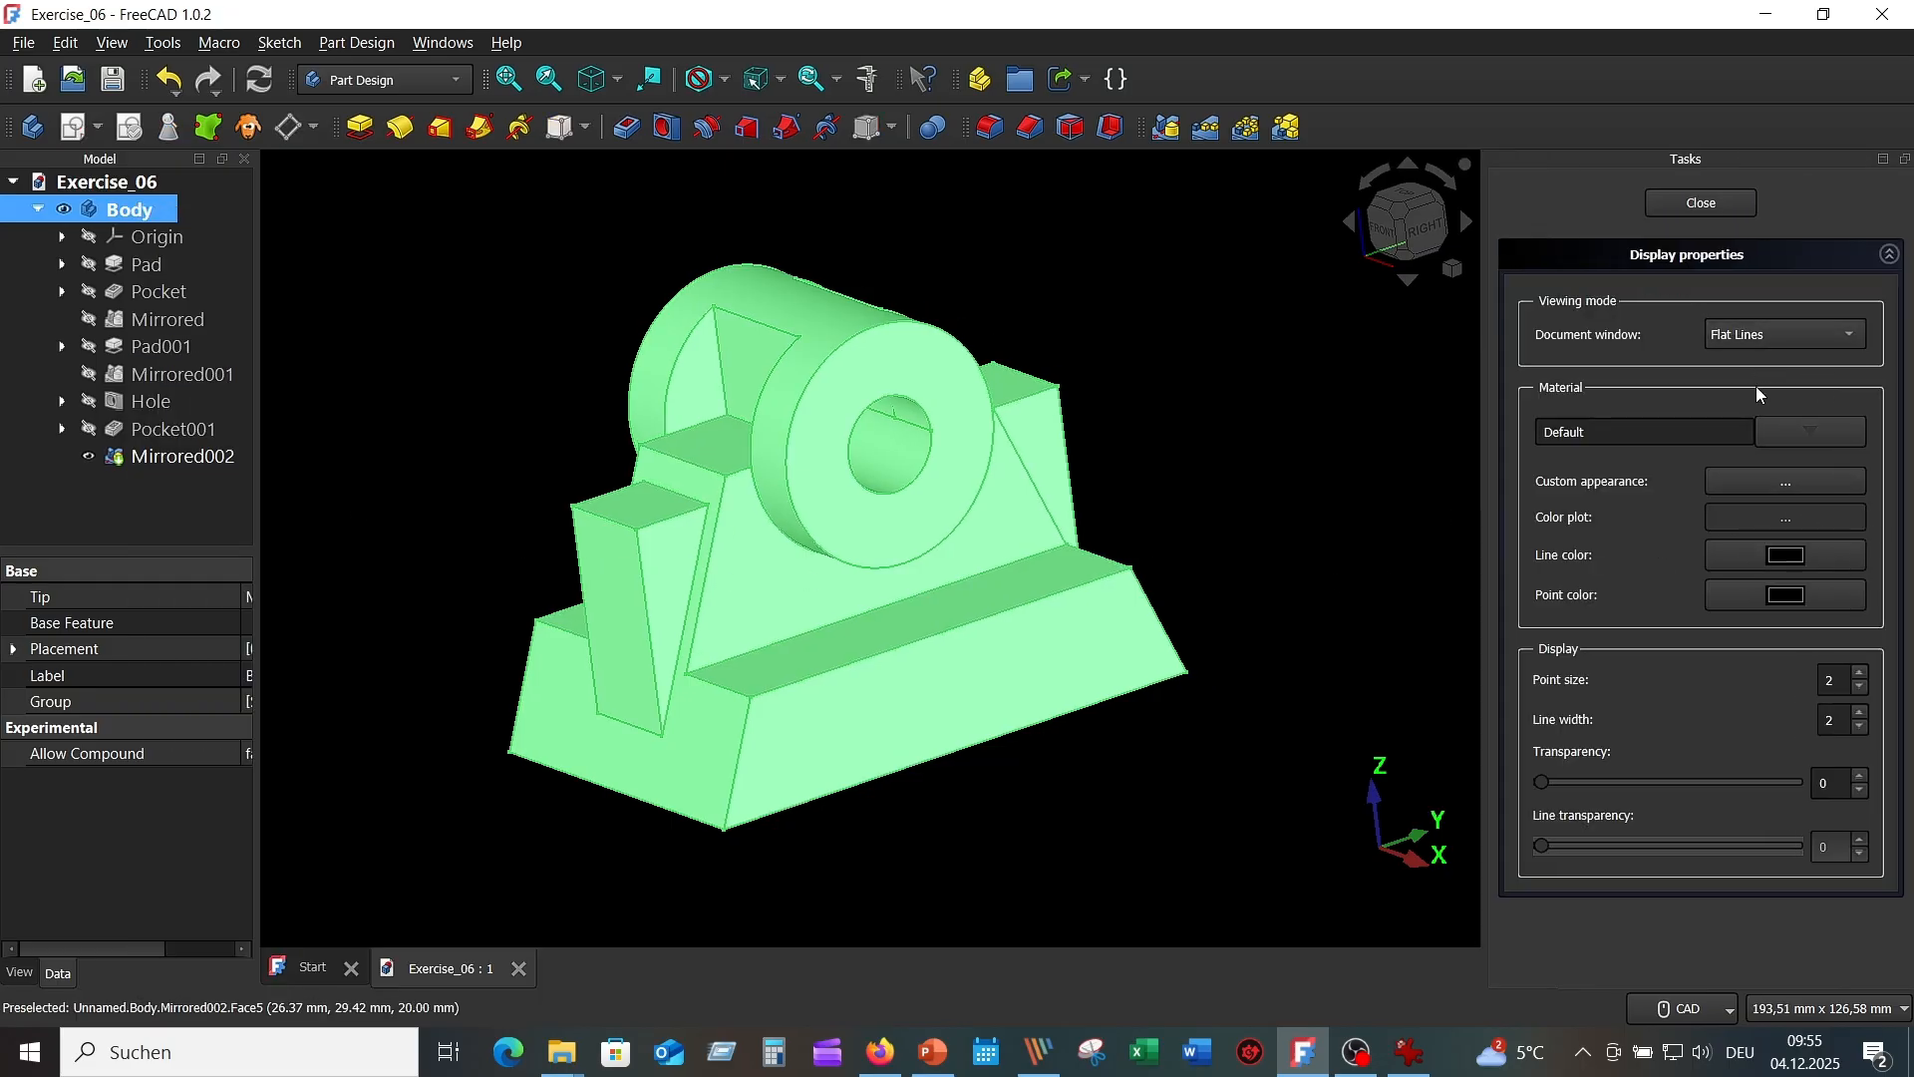
left_click(1821, 433)
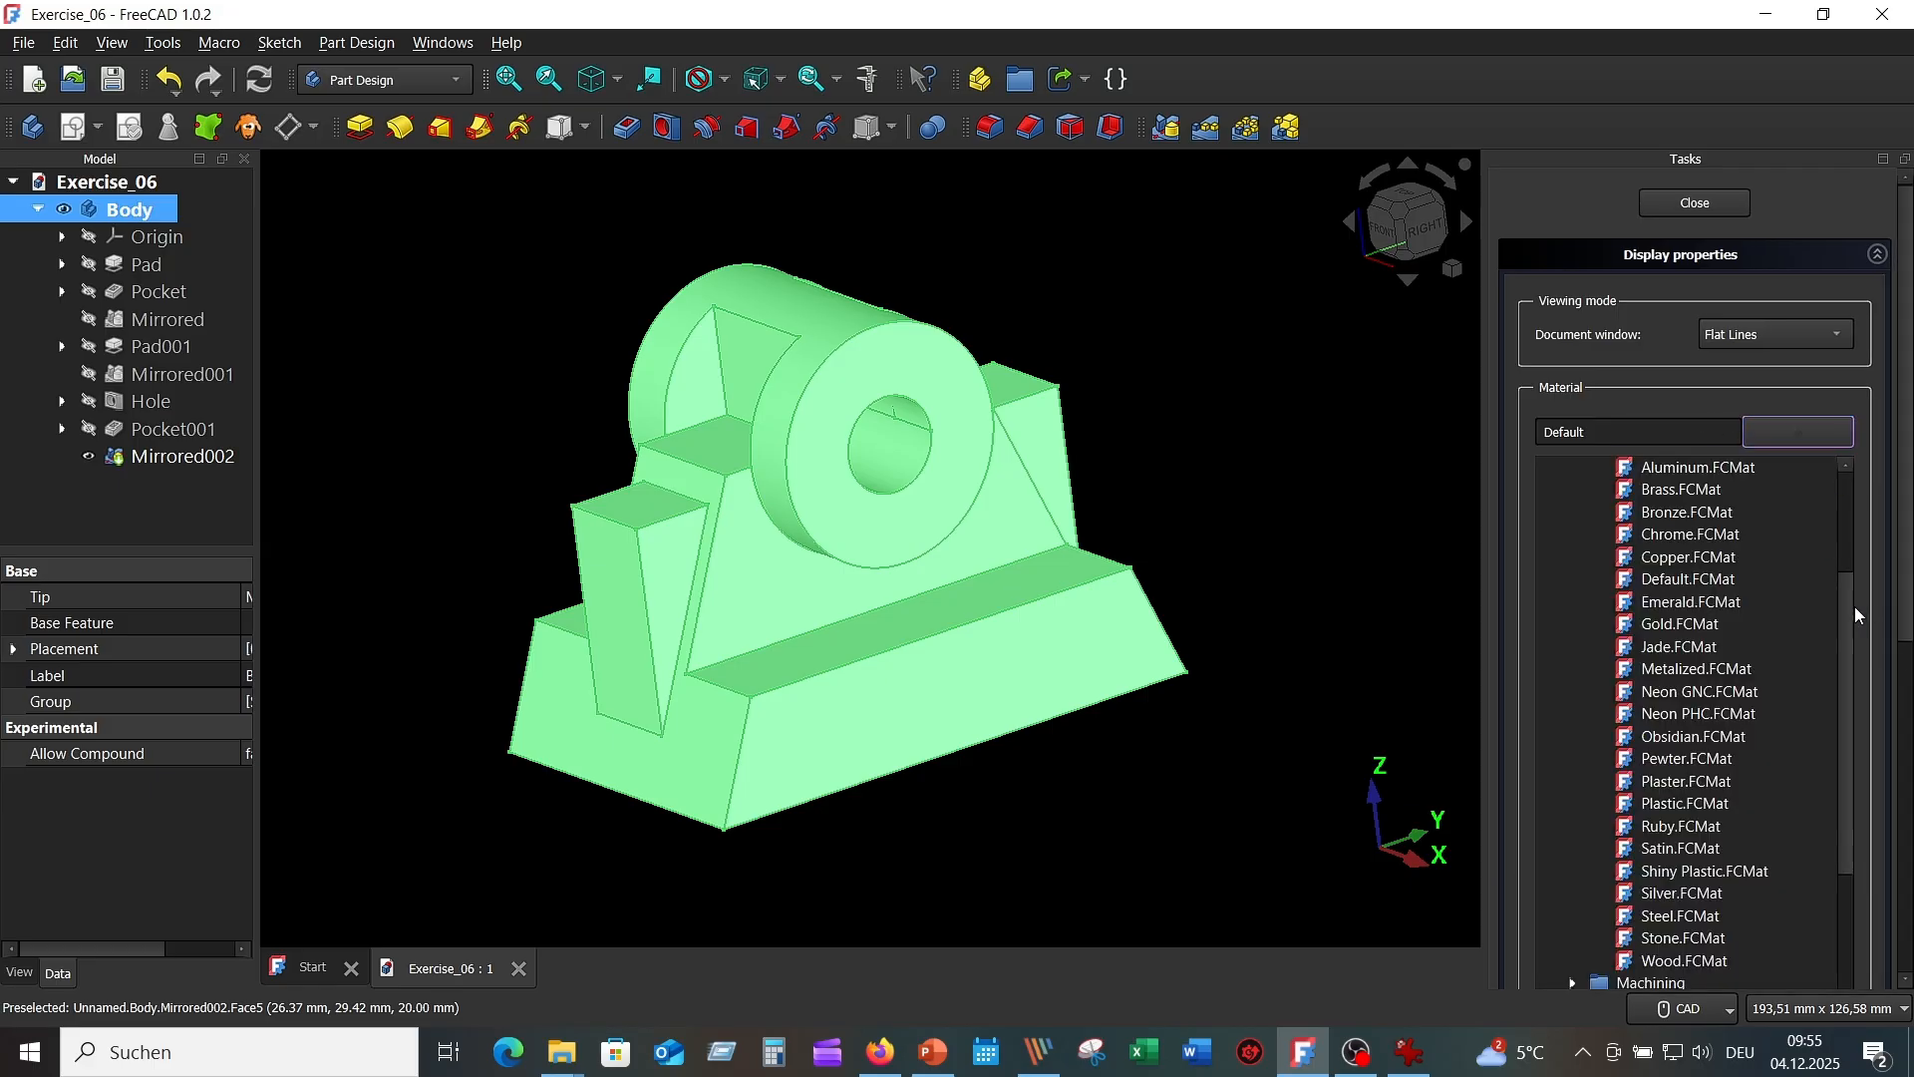
left_click_drag(1849, 588, 1832, 477)
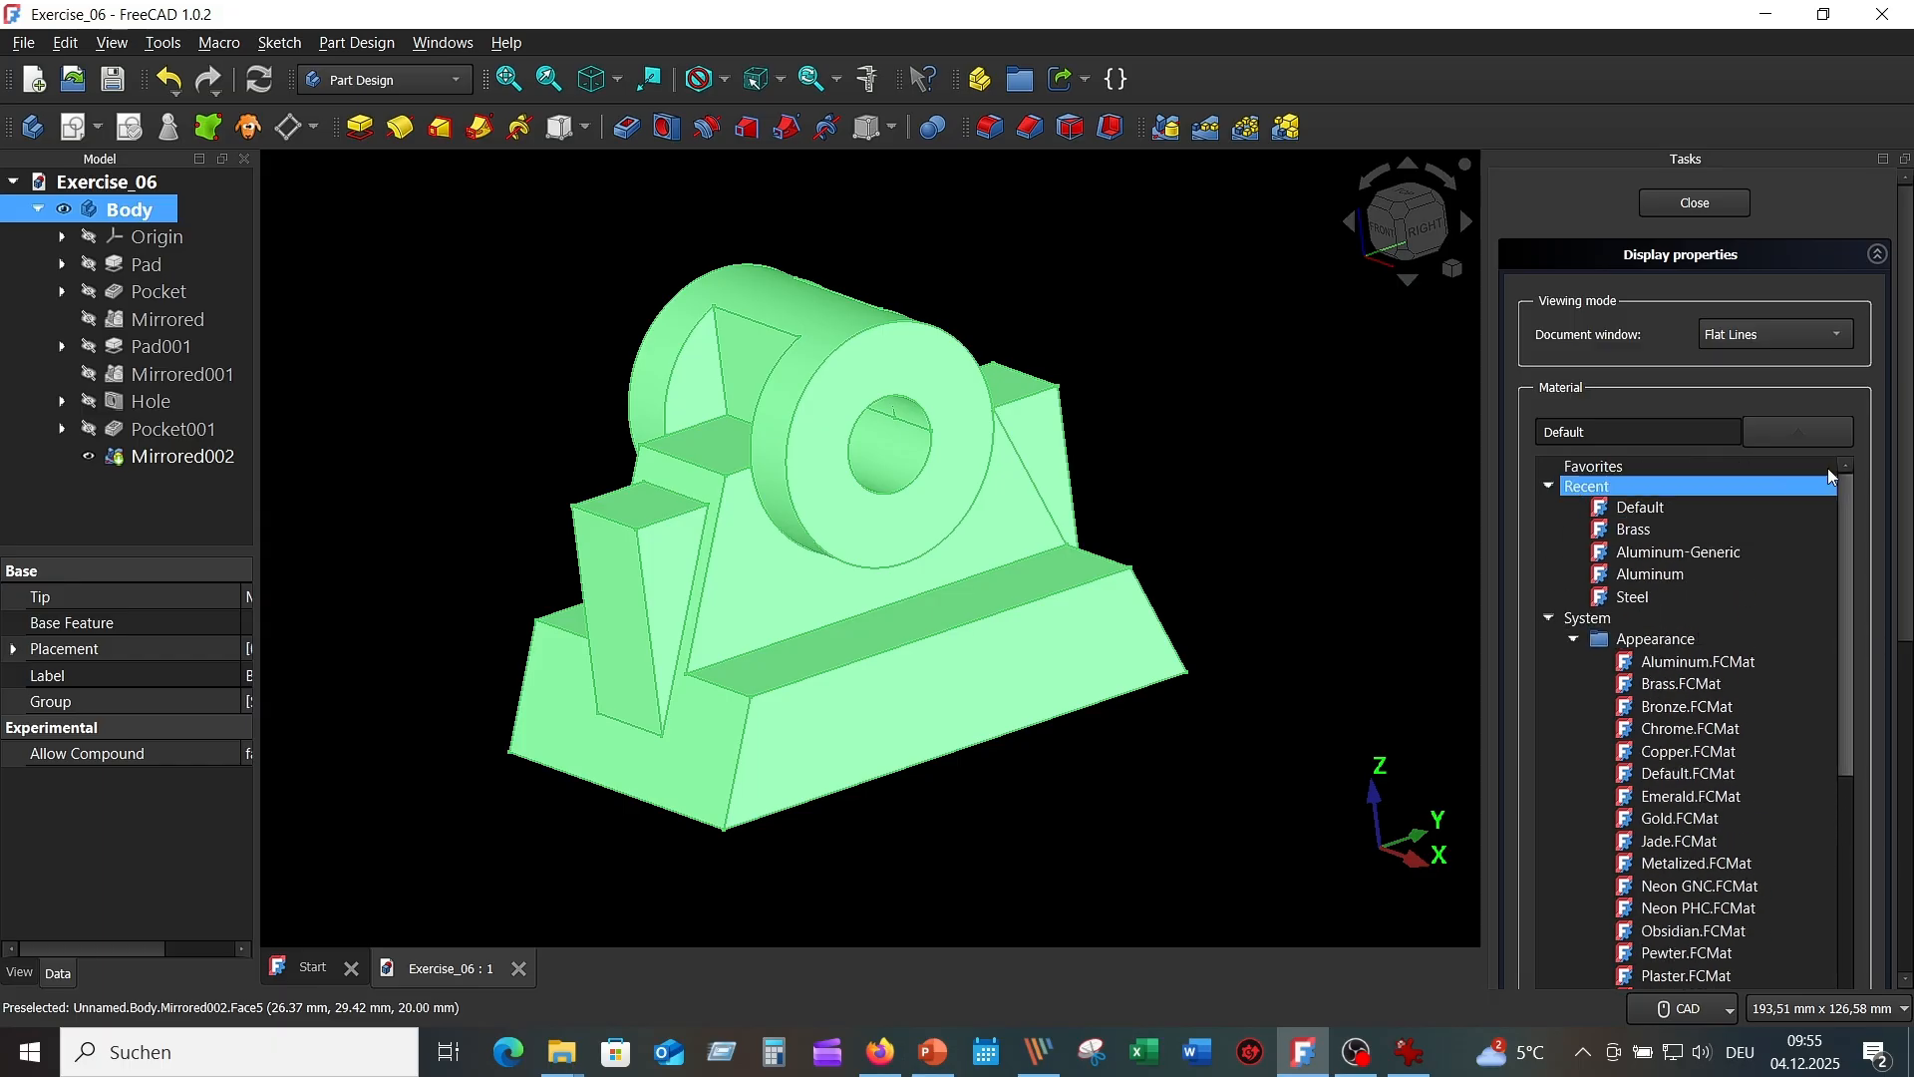
left_click(1635, 529)
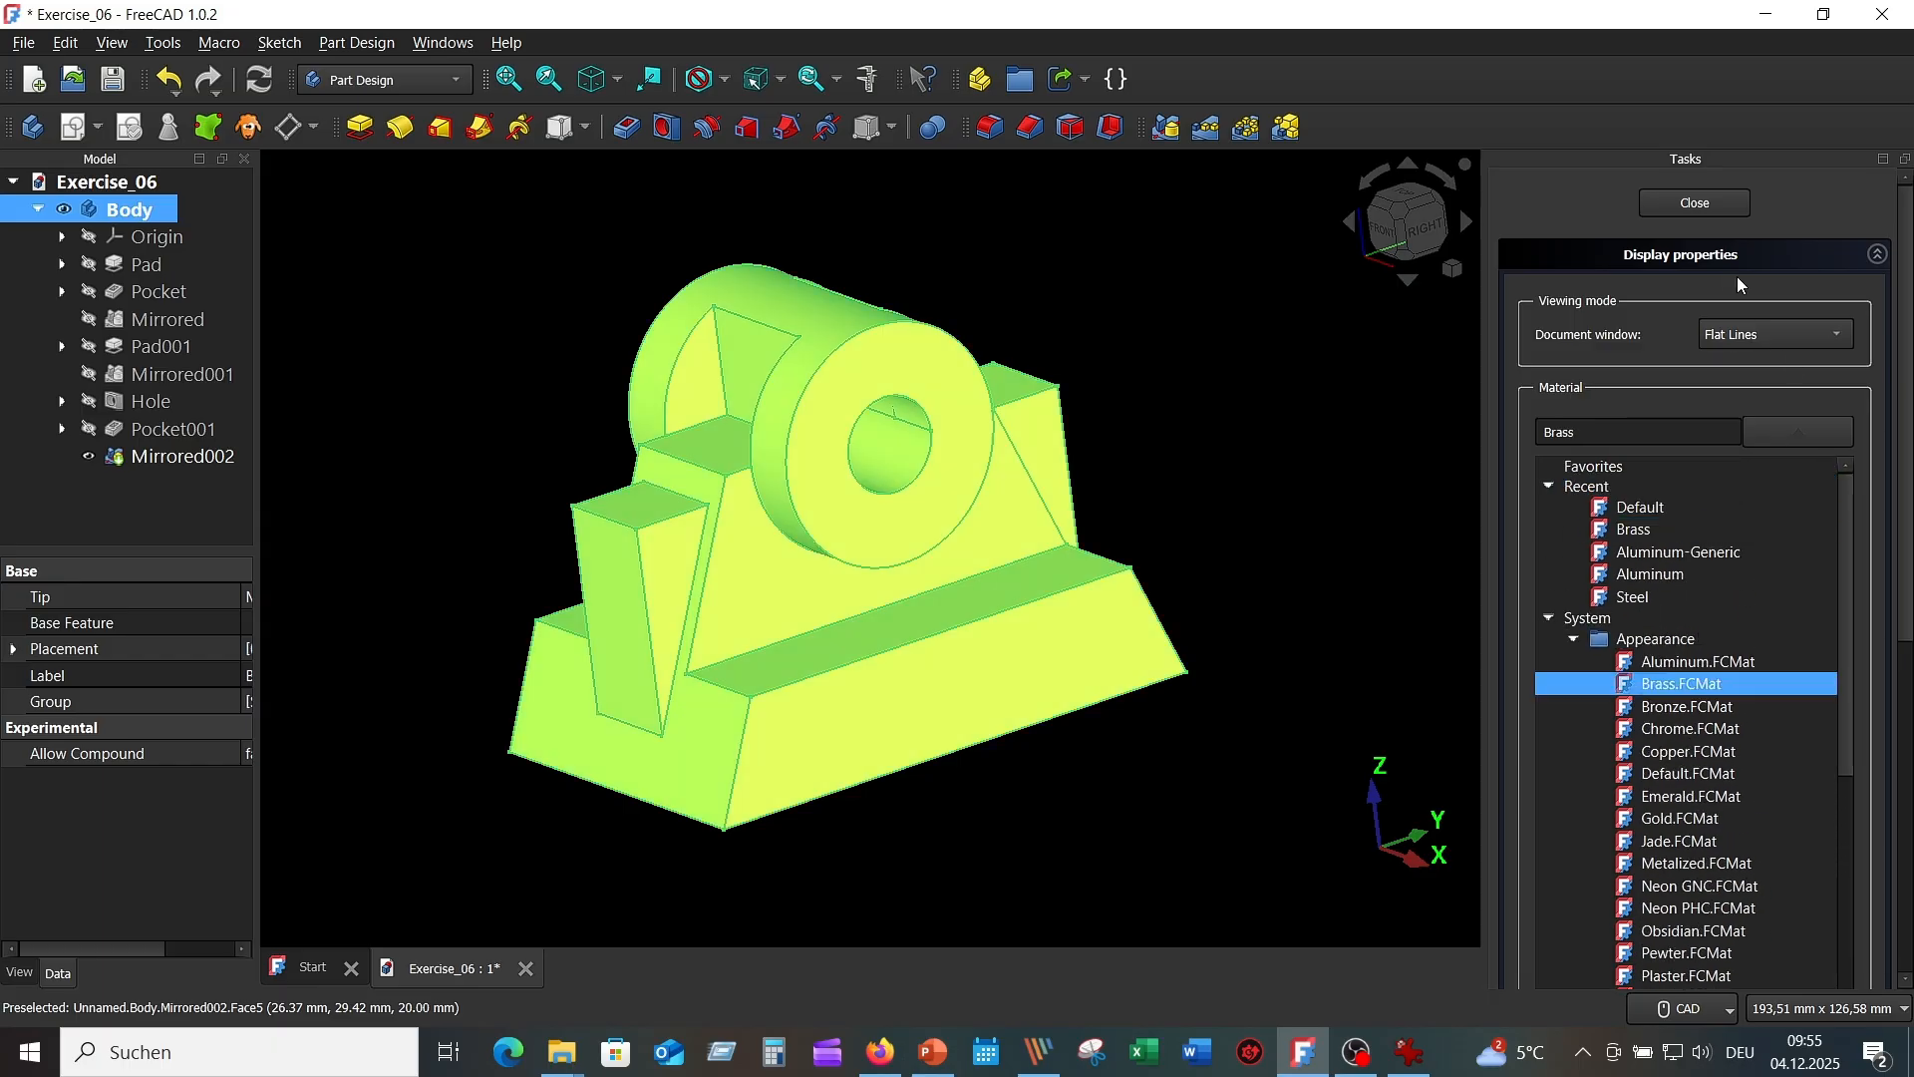
left_click(1701, 203)
left_click(452, 303)
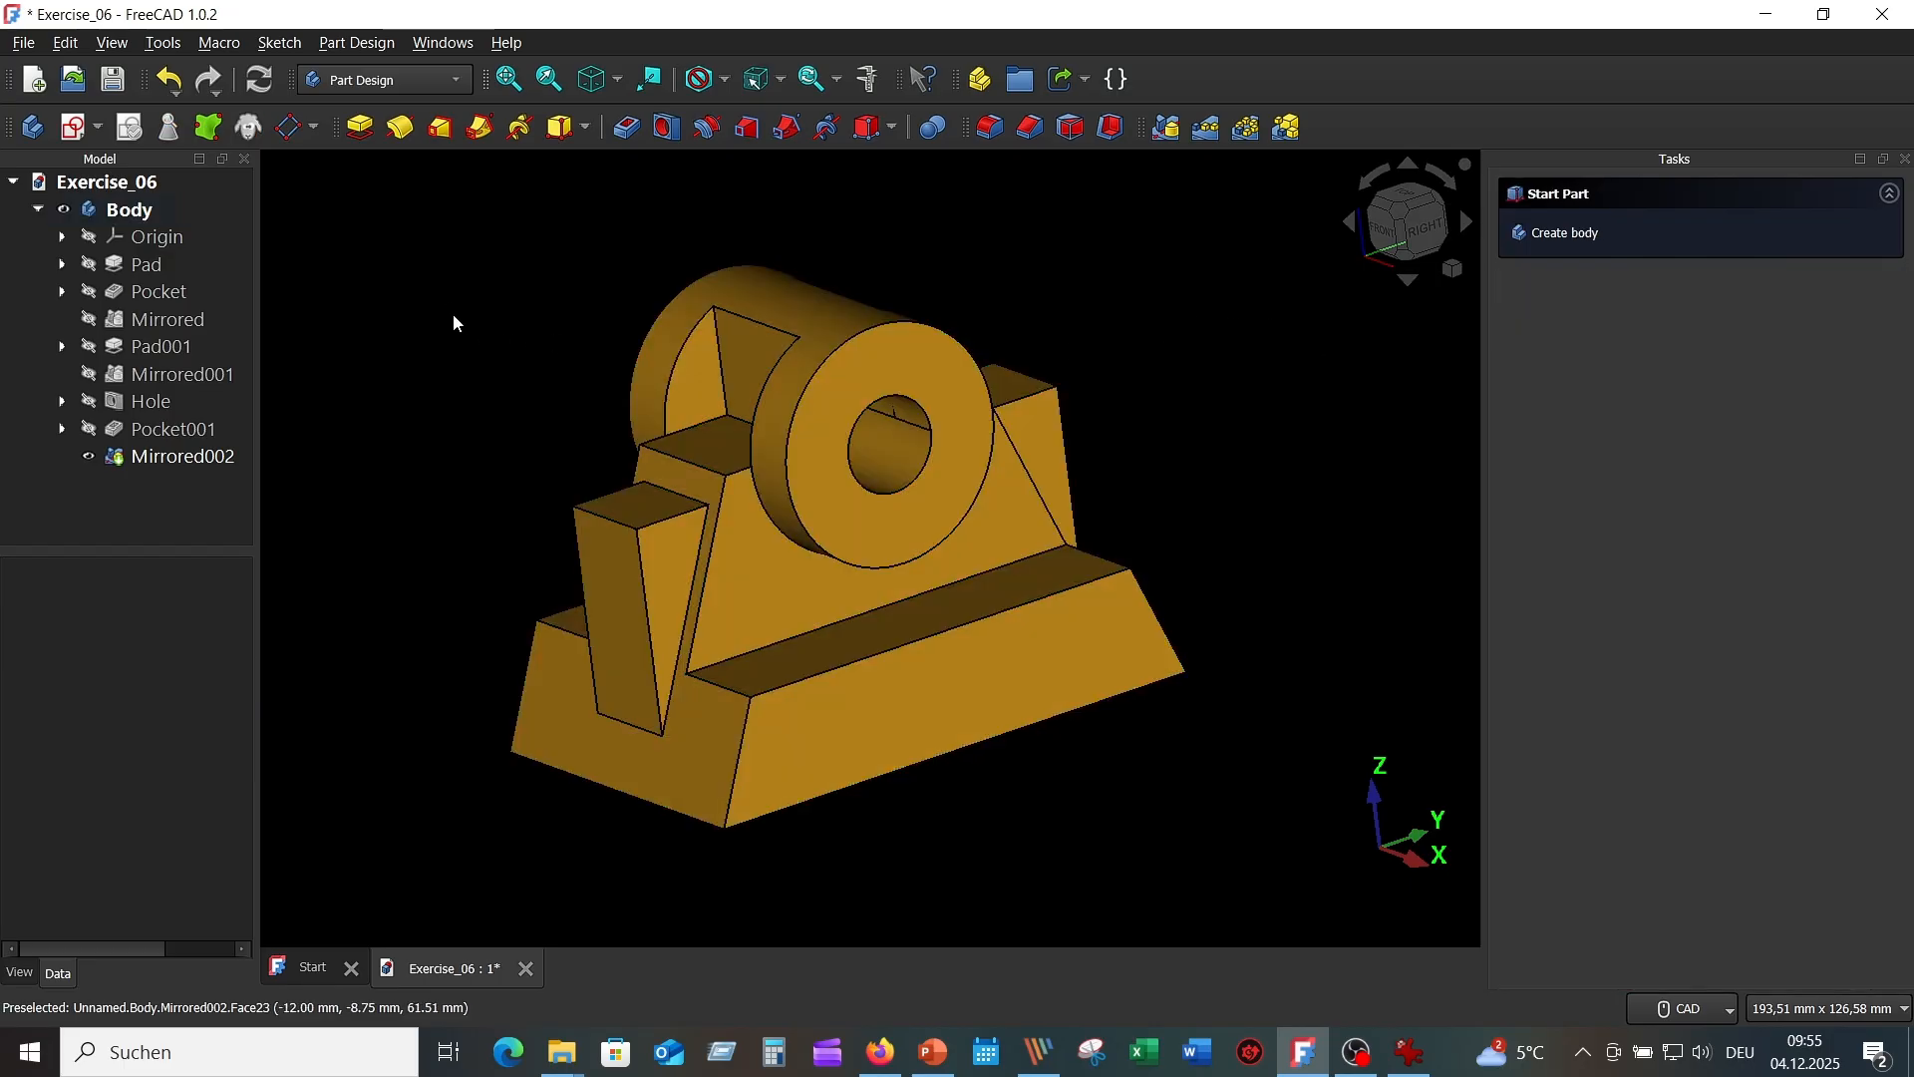
Change the Body's custom diffuse colour to light yellow #ffff7f.
right_click(147, 216)
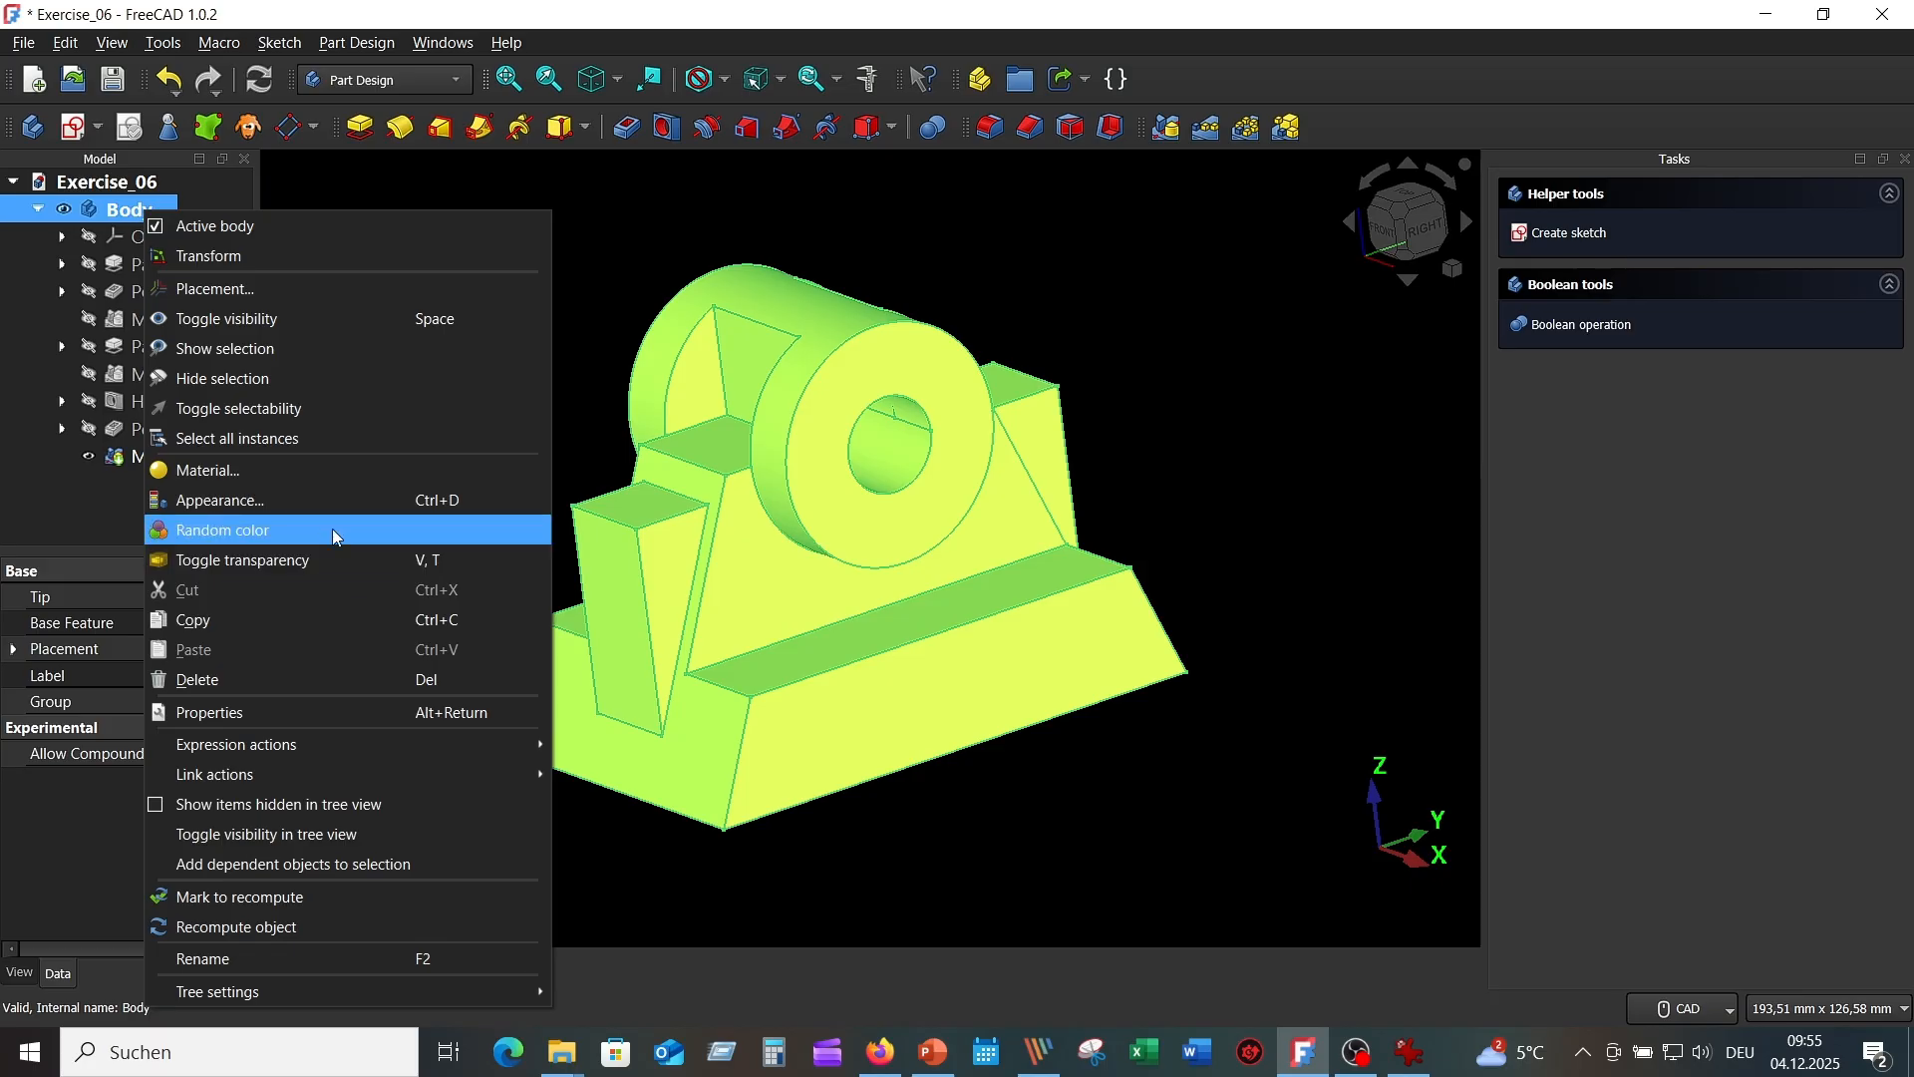
left_click(327, 501)
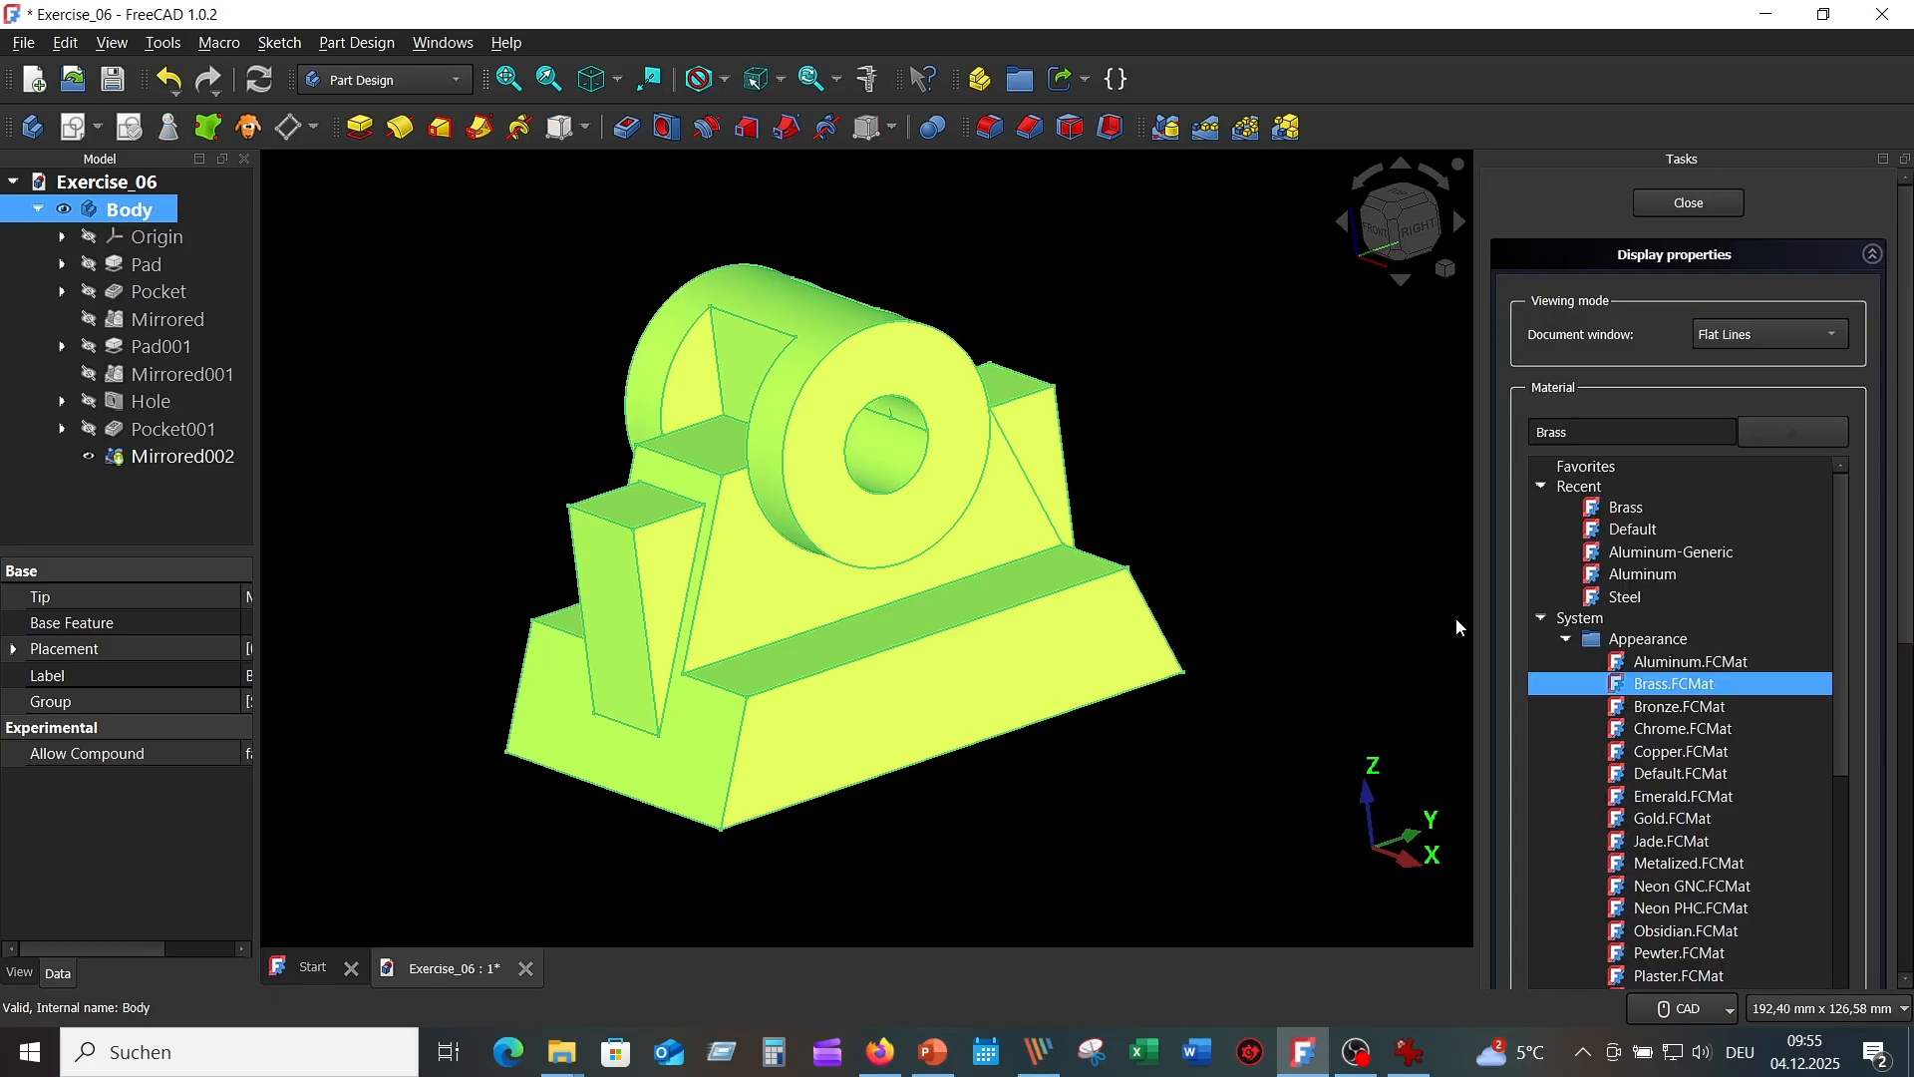
left_click(1806, 431)
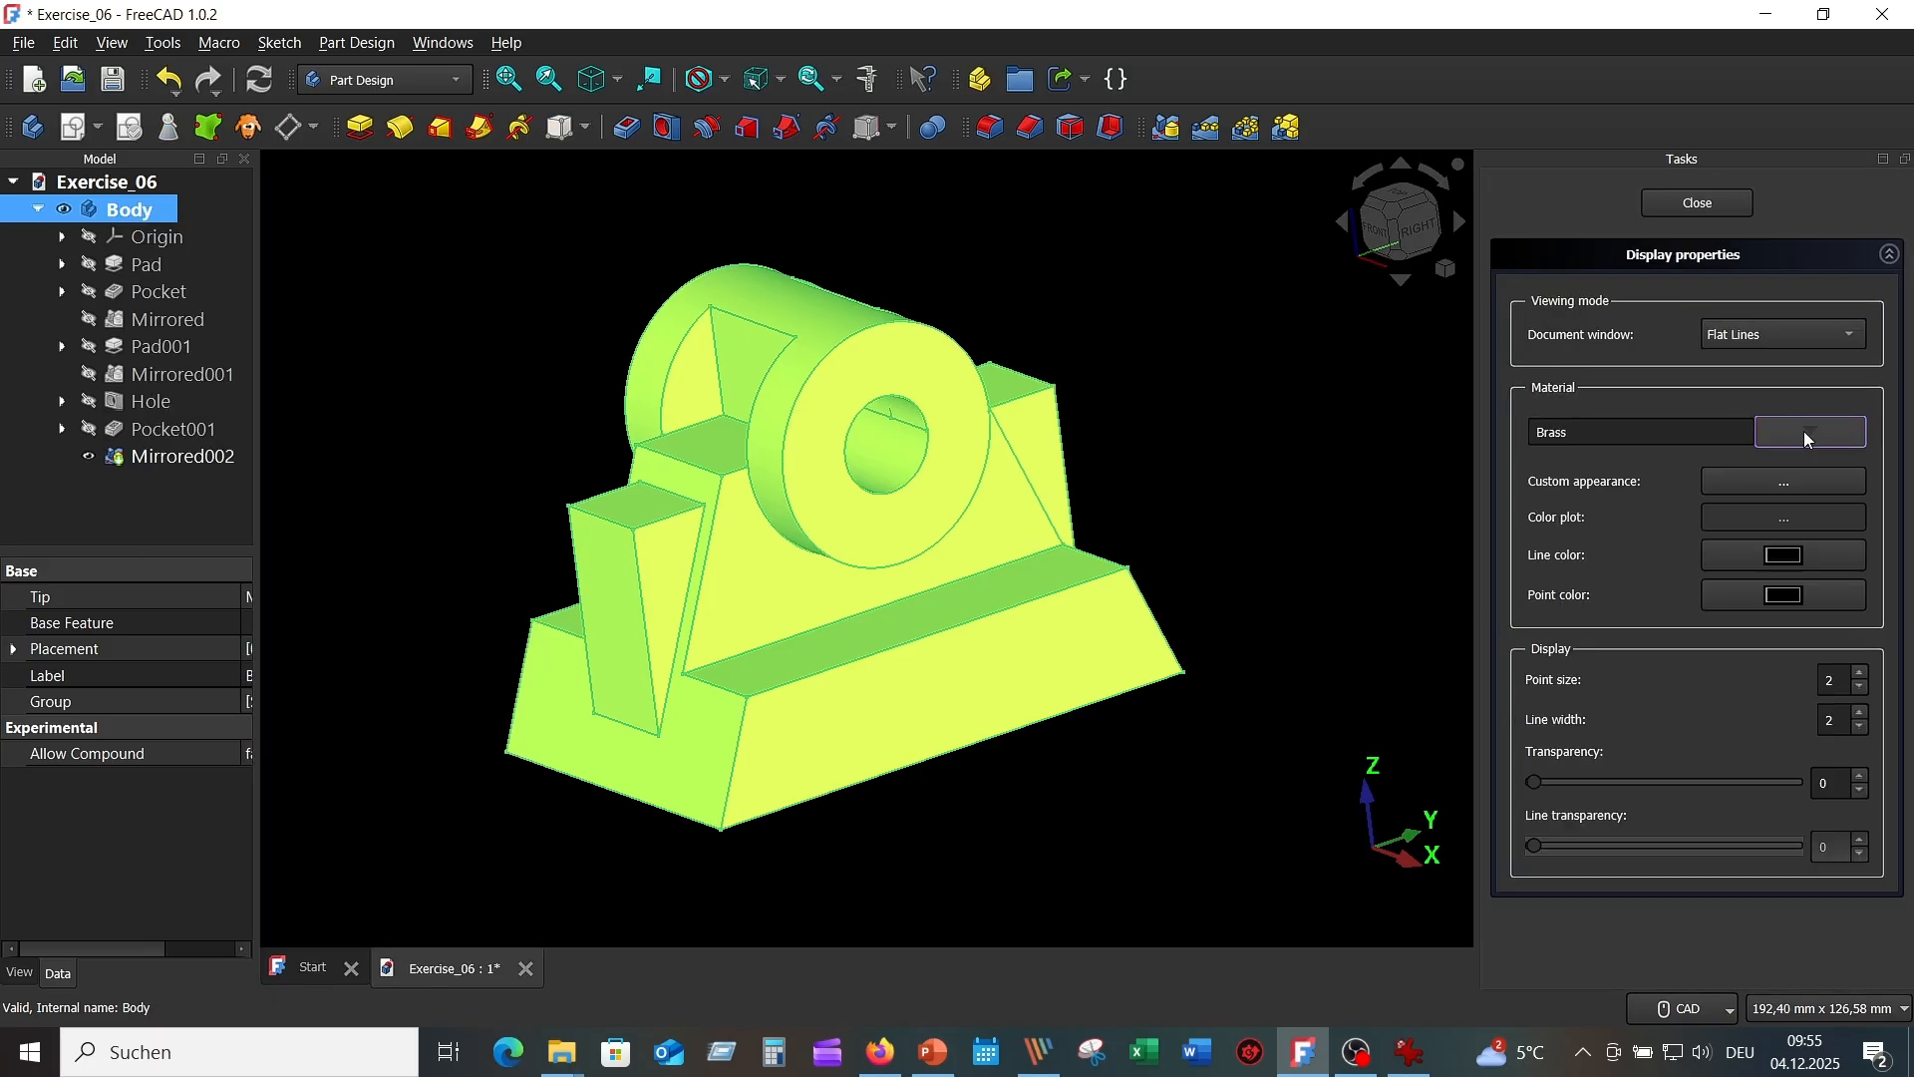
left_click(1791, 496)
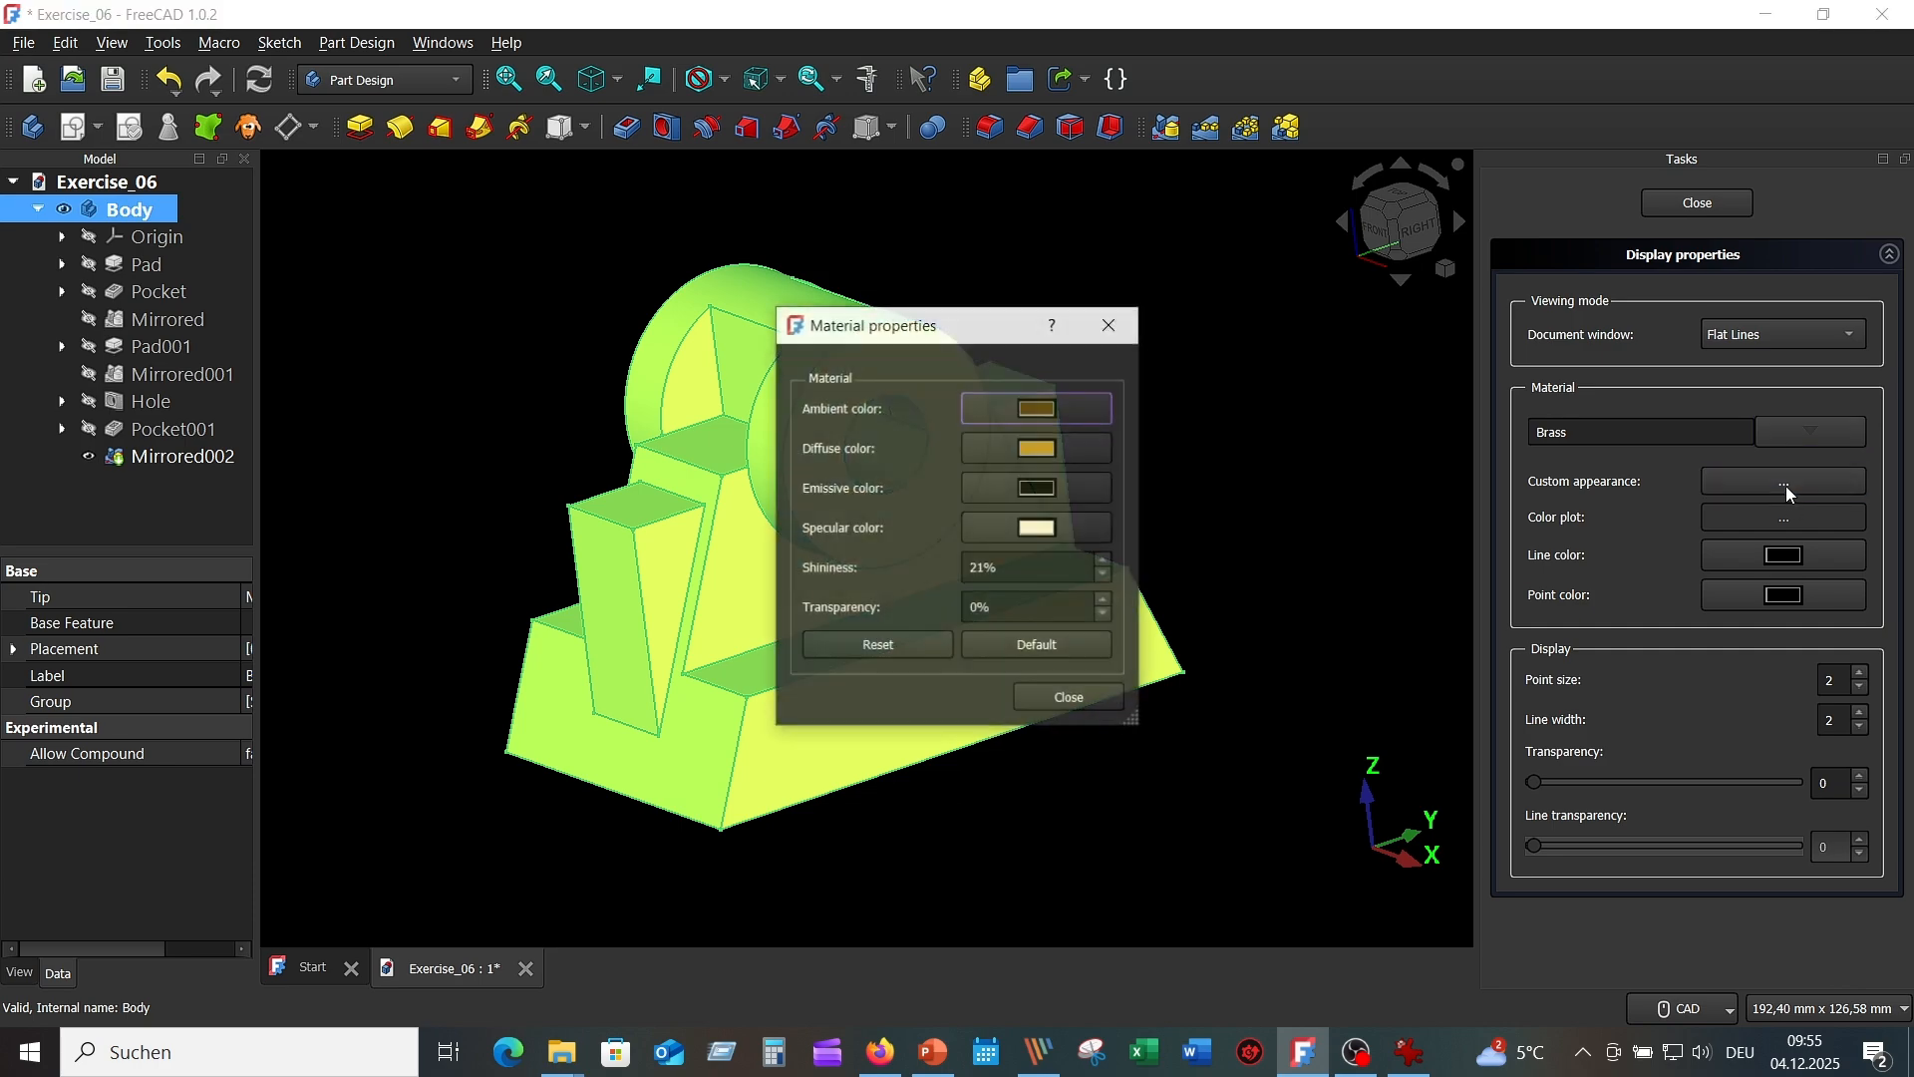
left_click(1054, 454)
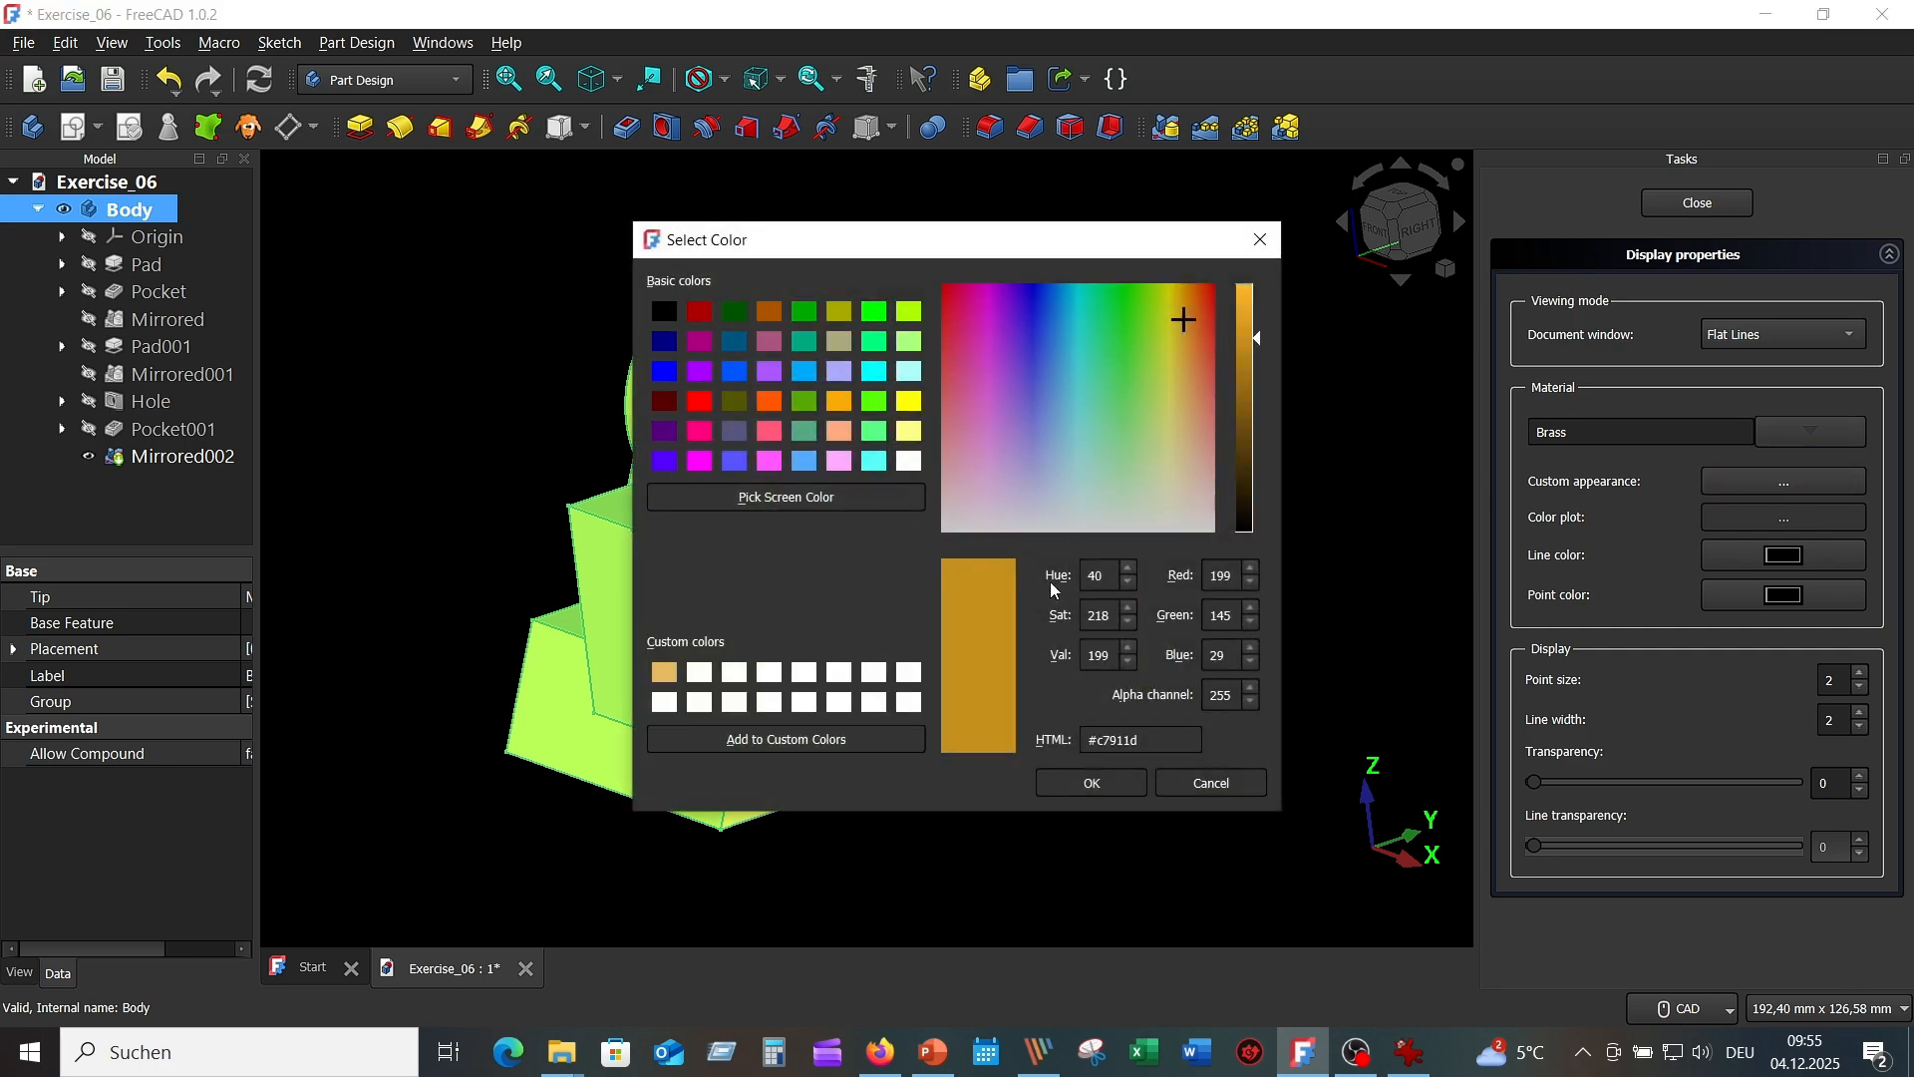
left_click(911, 432)
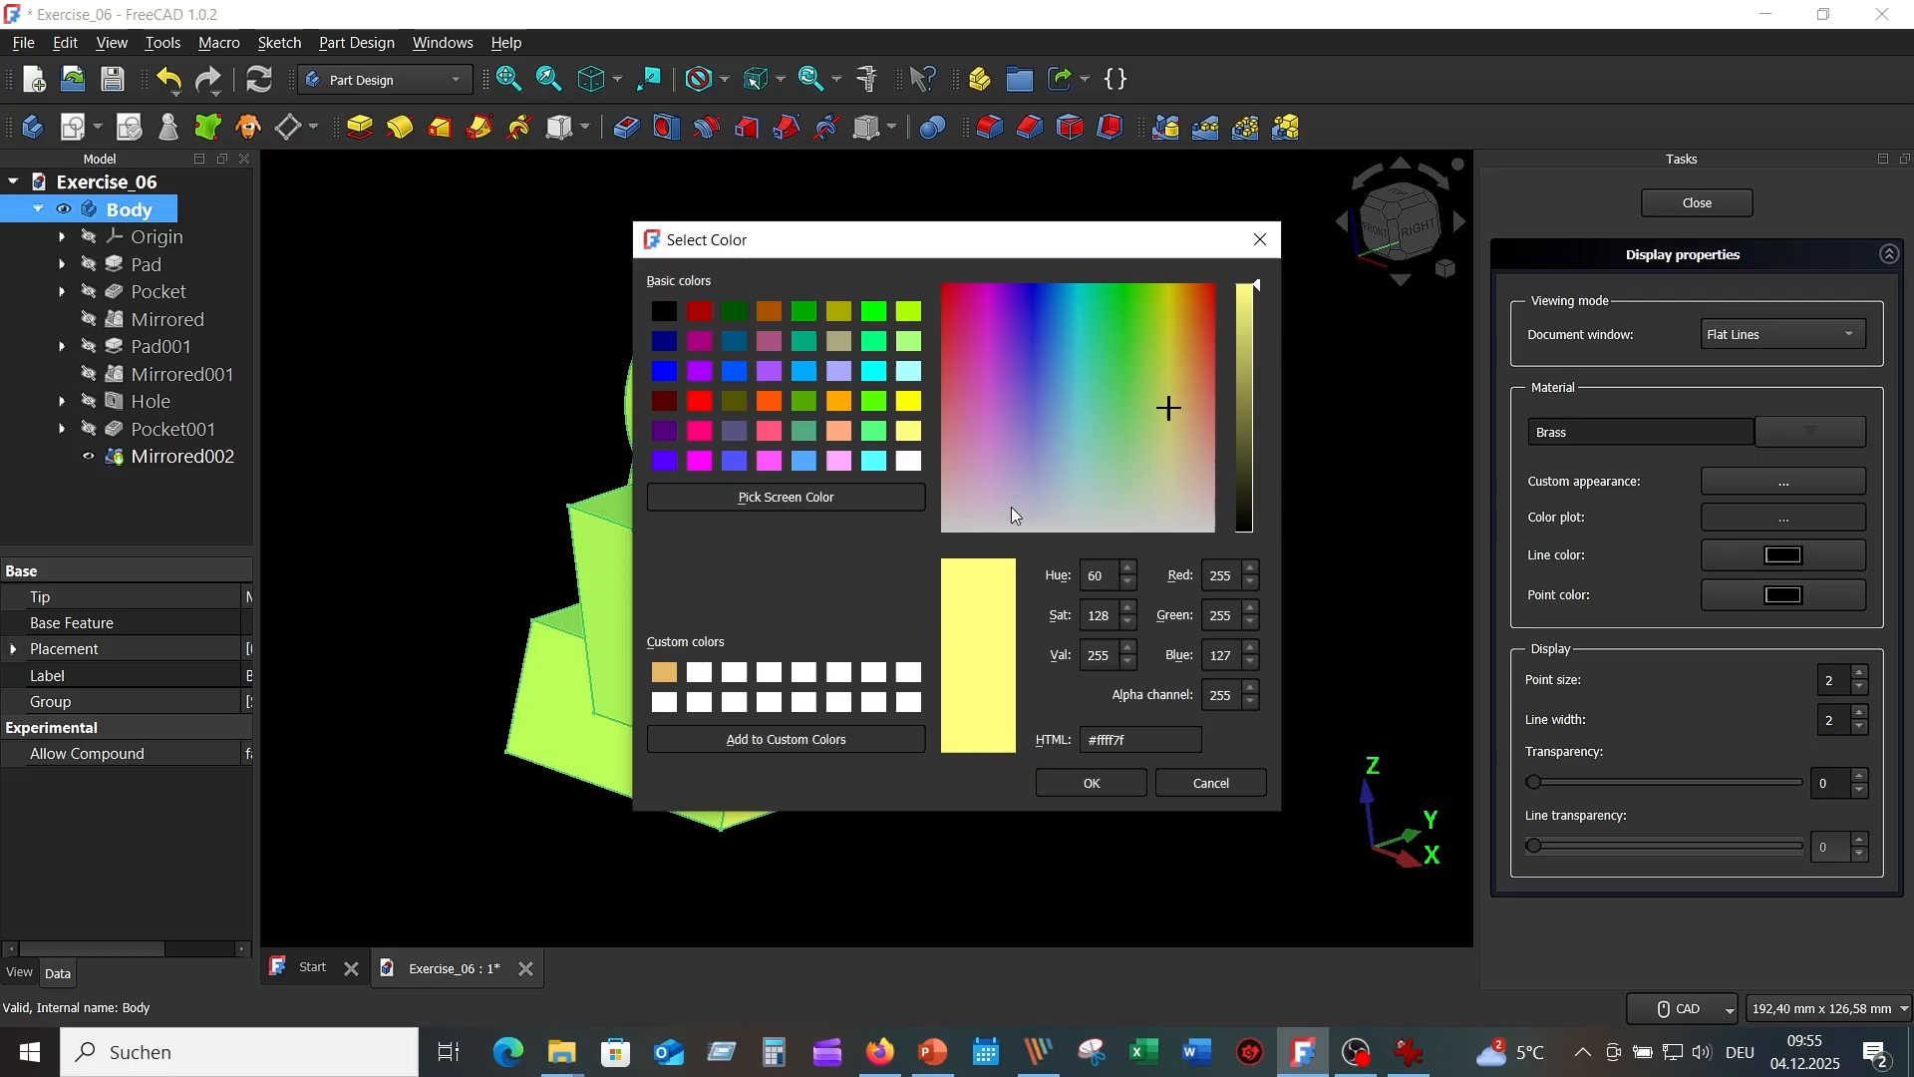
left_click(1116, 788)
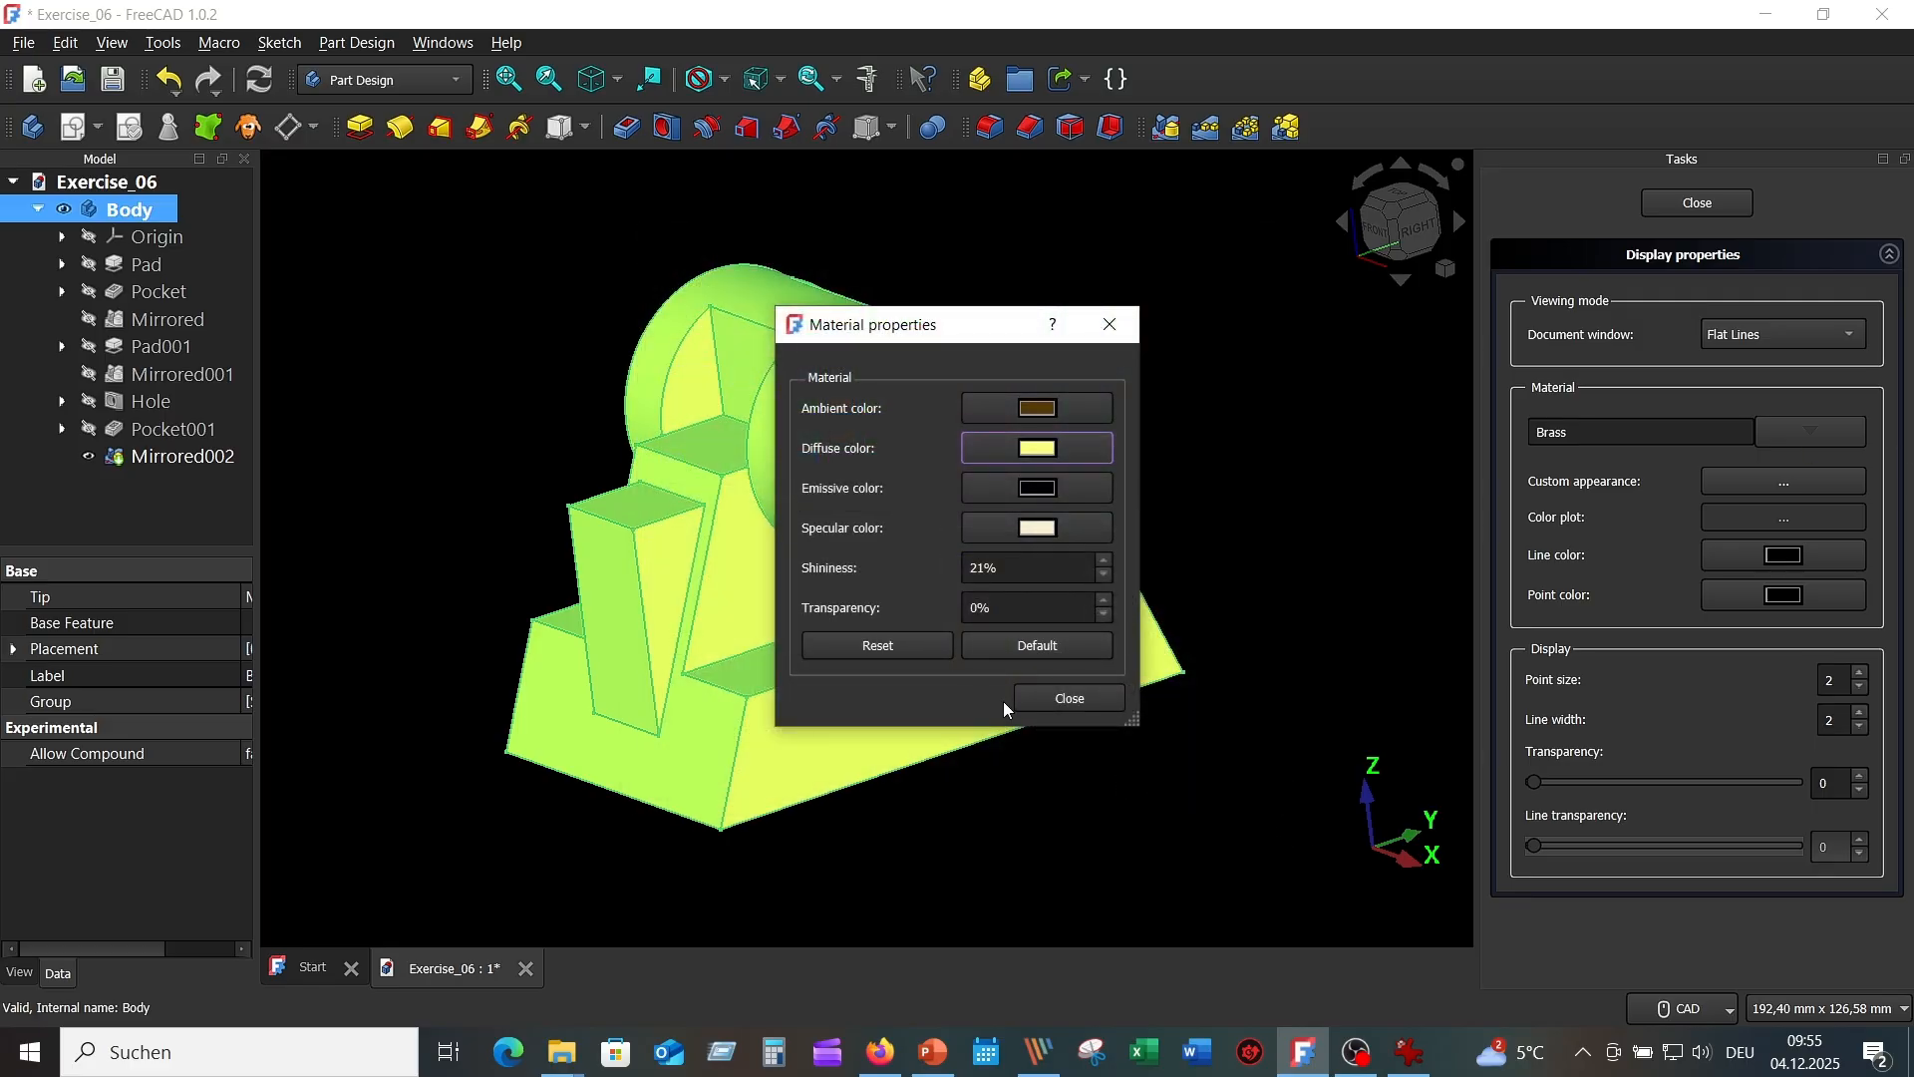
left_click(1071, 700)
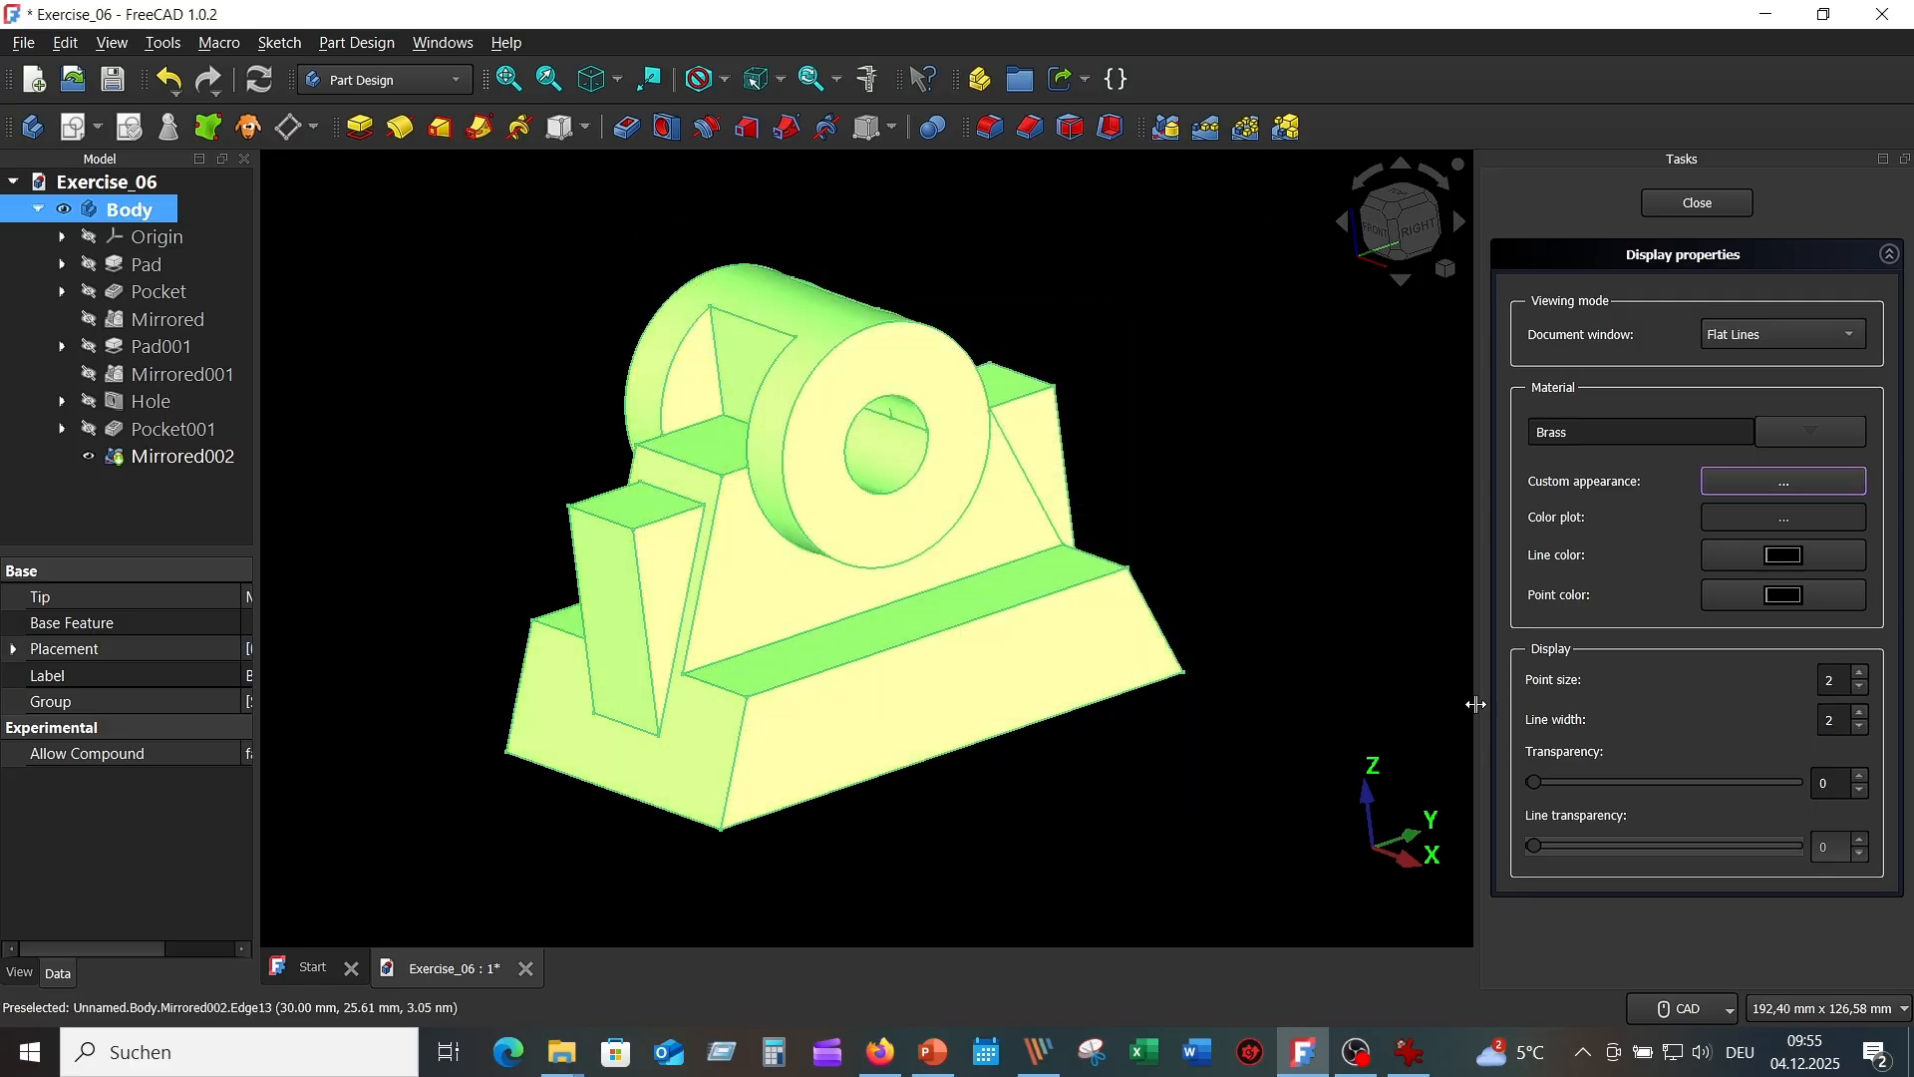
left_click(1698, 203)
left_click(1151, 326)
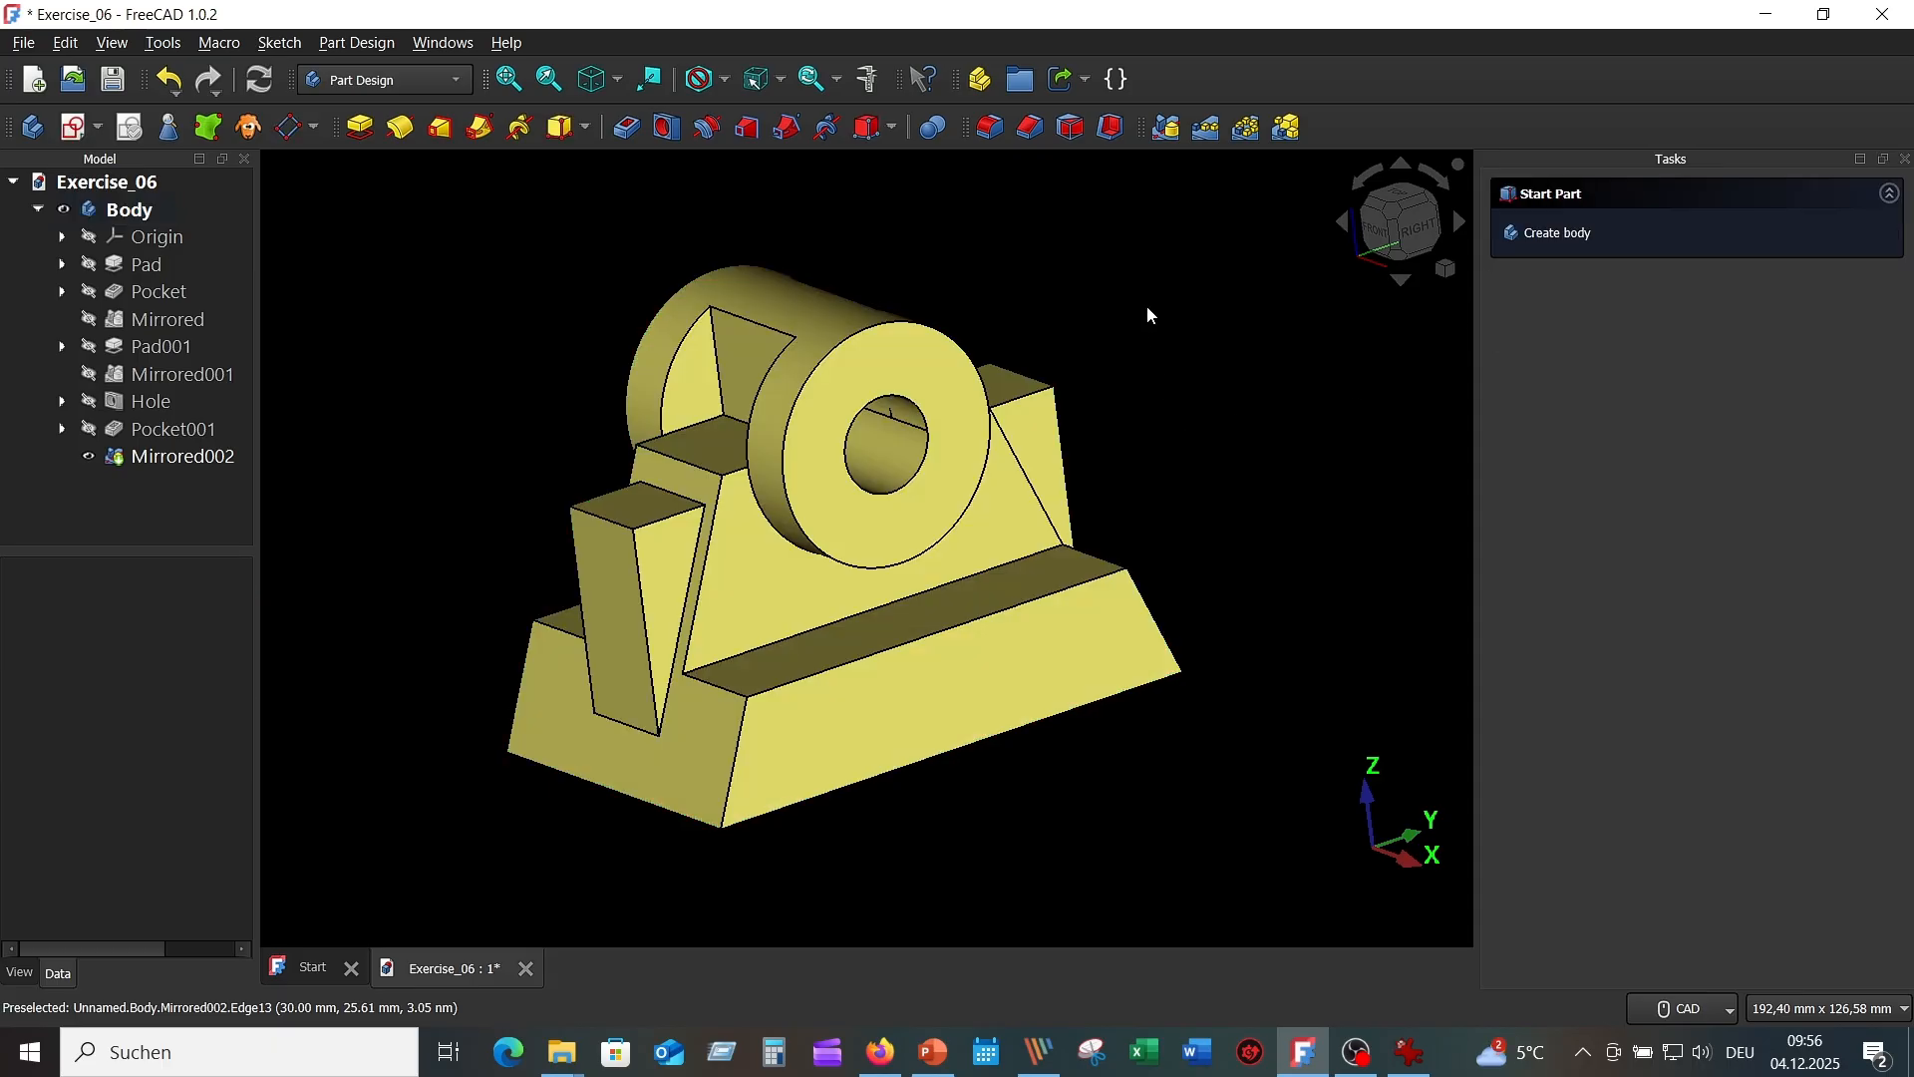
left_click(604, 82)
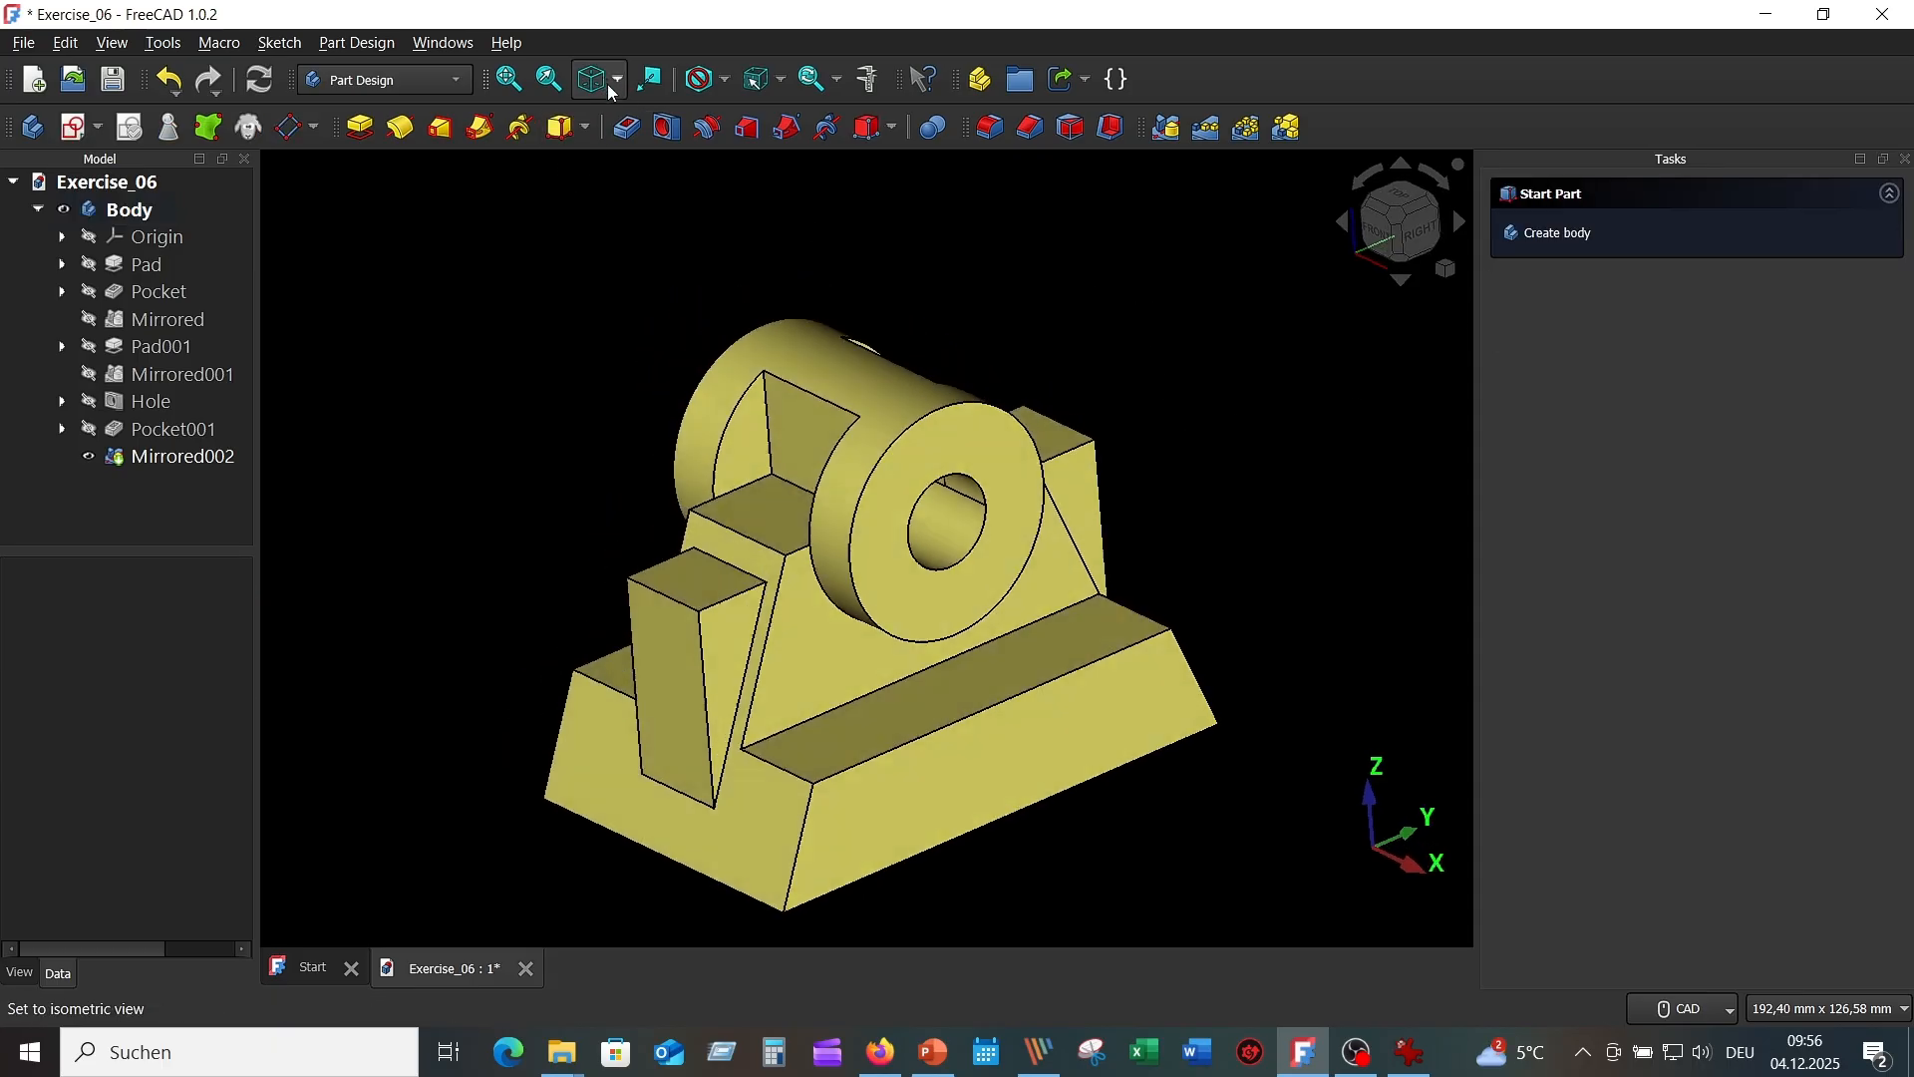
middle_click_drag(925, 665, 794, 525)
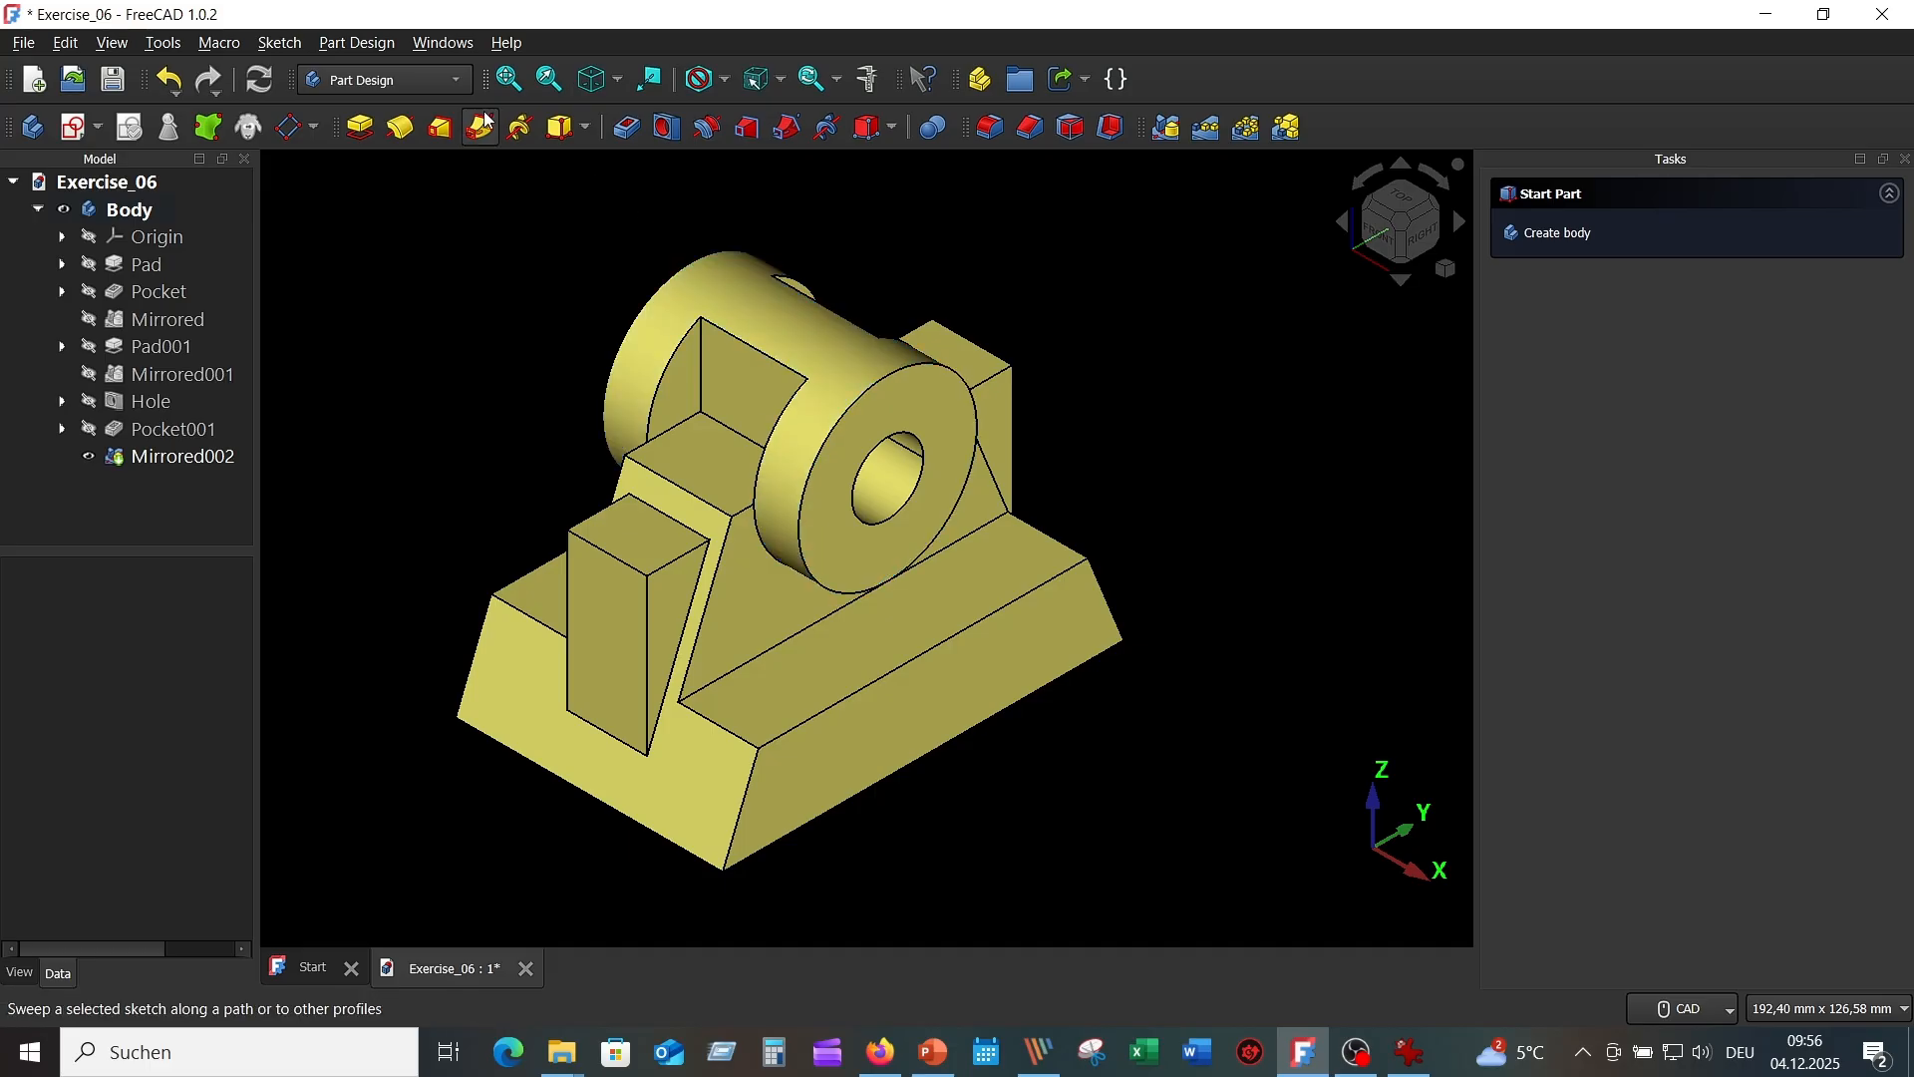
left_click(505, 82)
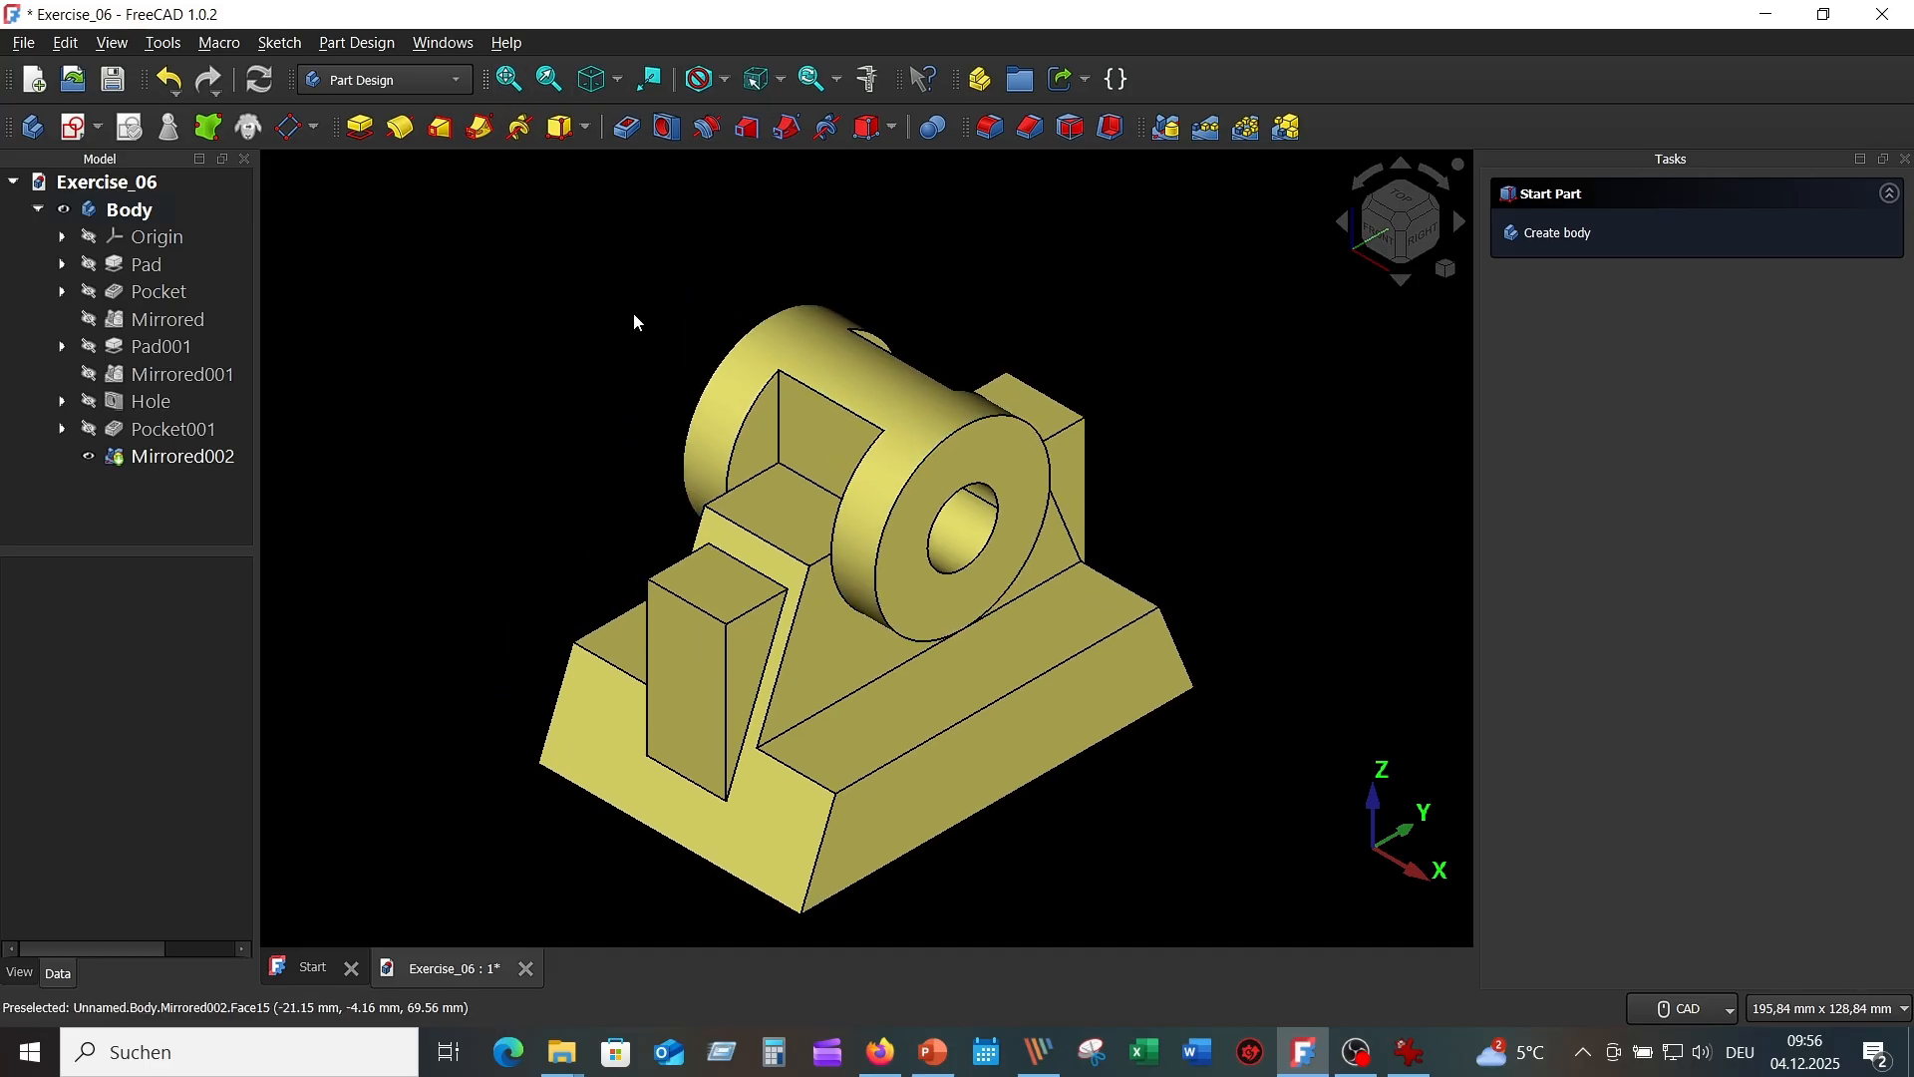
middle_click_drag(1107, 748, 1086, 658)
scroll(1087, 659, "up", 1)
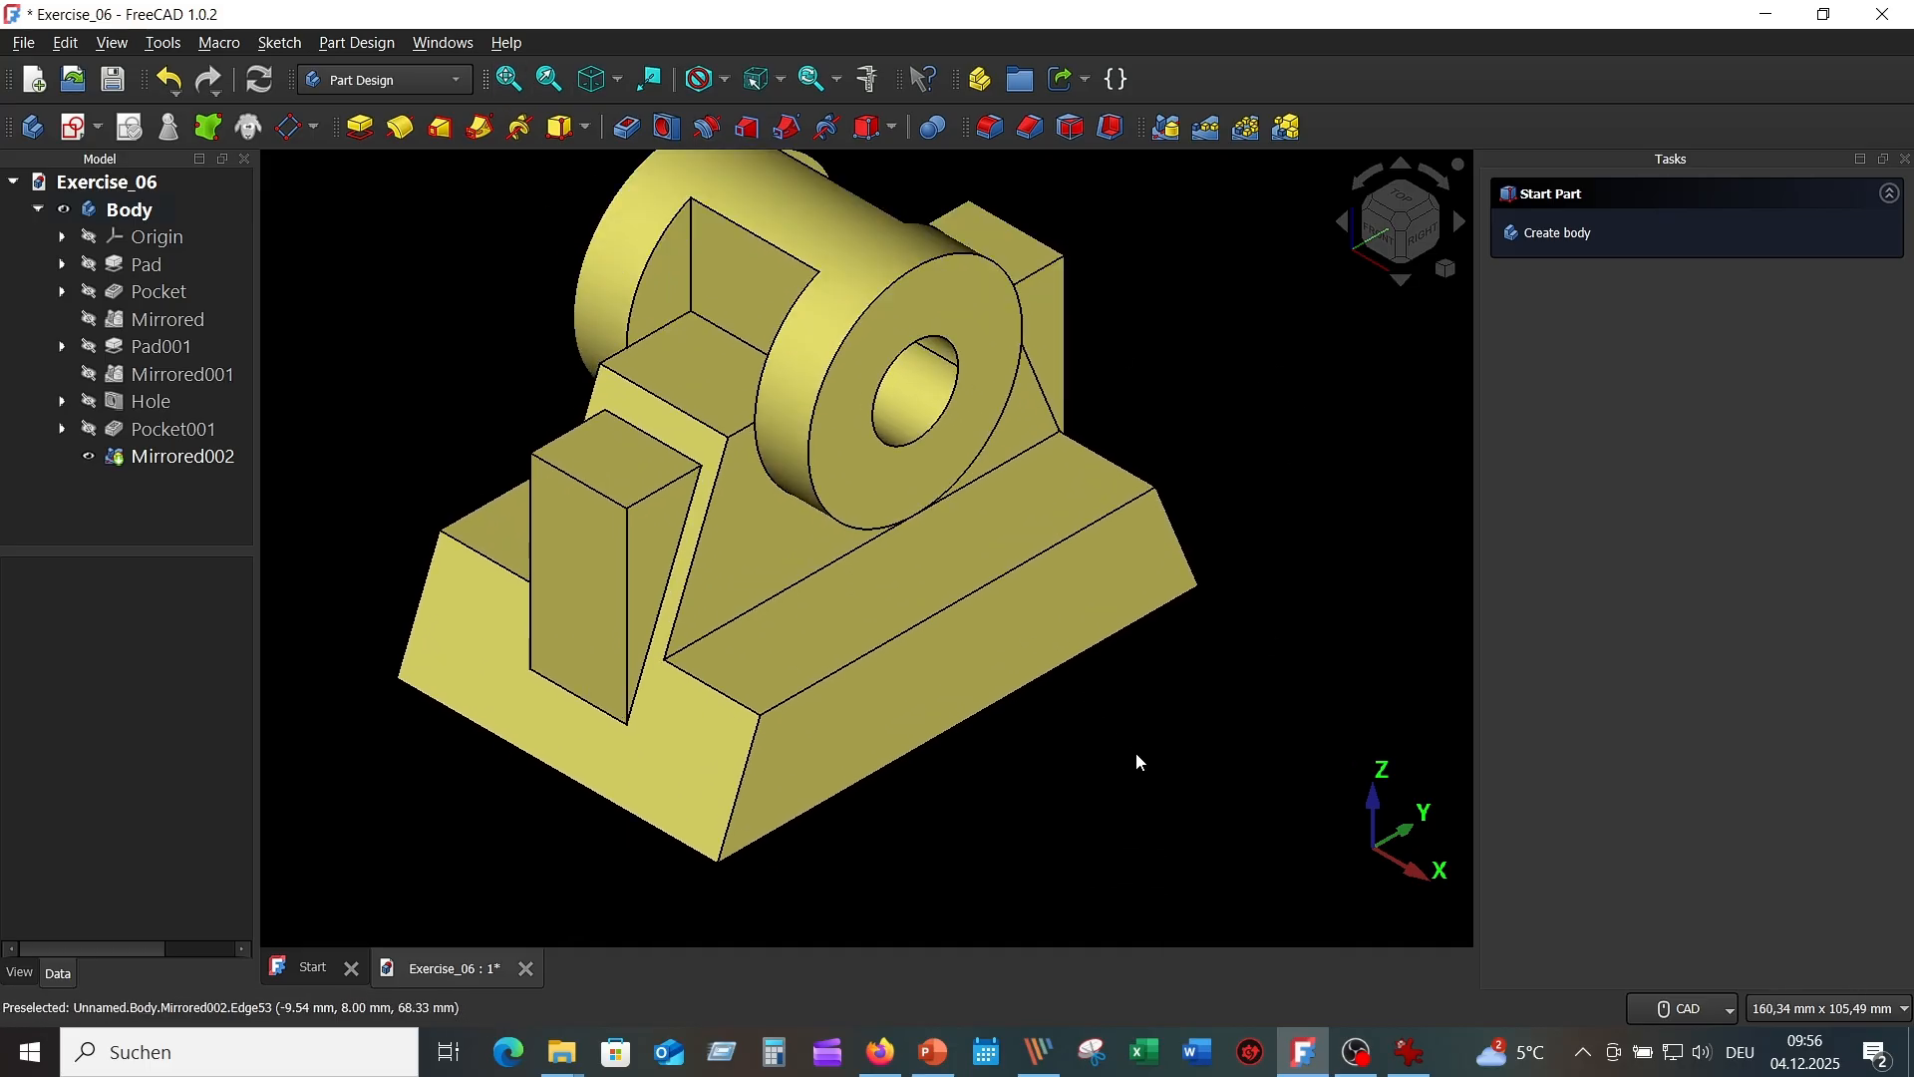
middle_click_drag(1160, 768, 1162, 768)
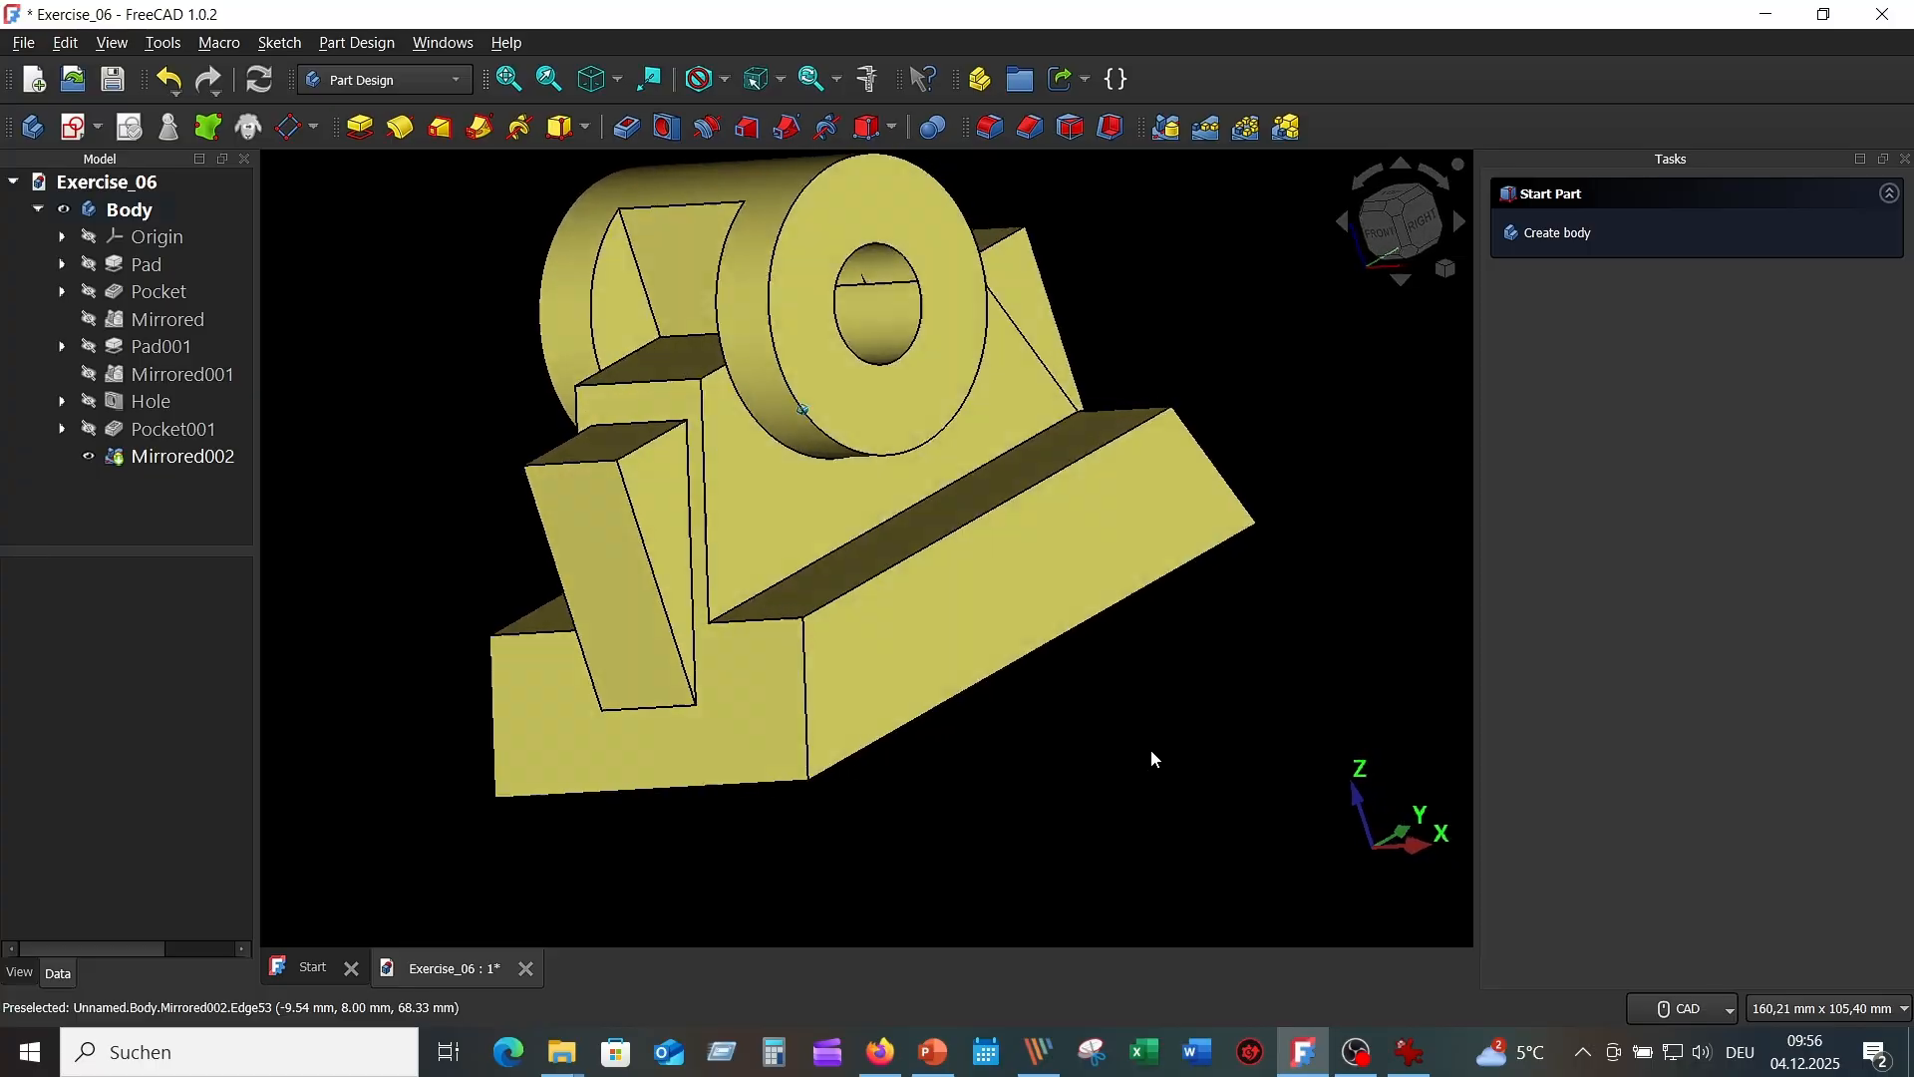
left_click(594, 82)
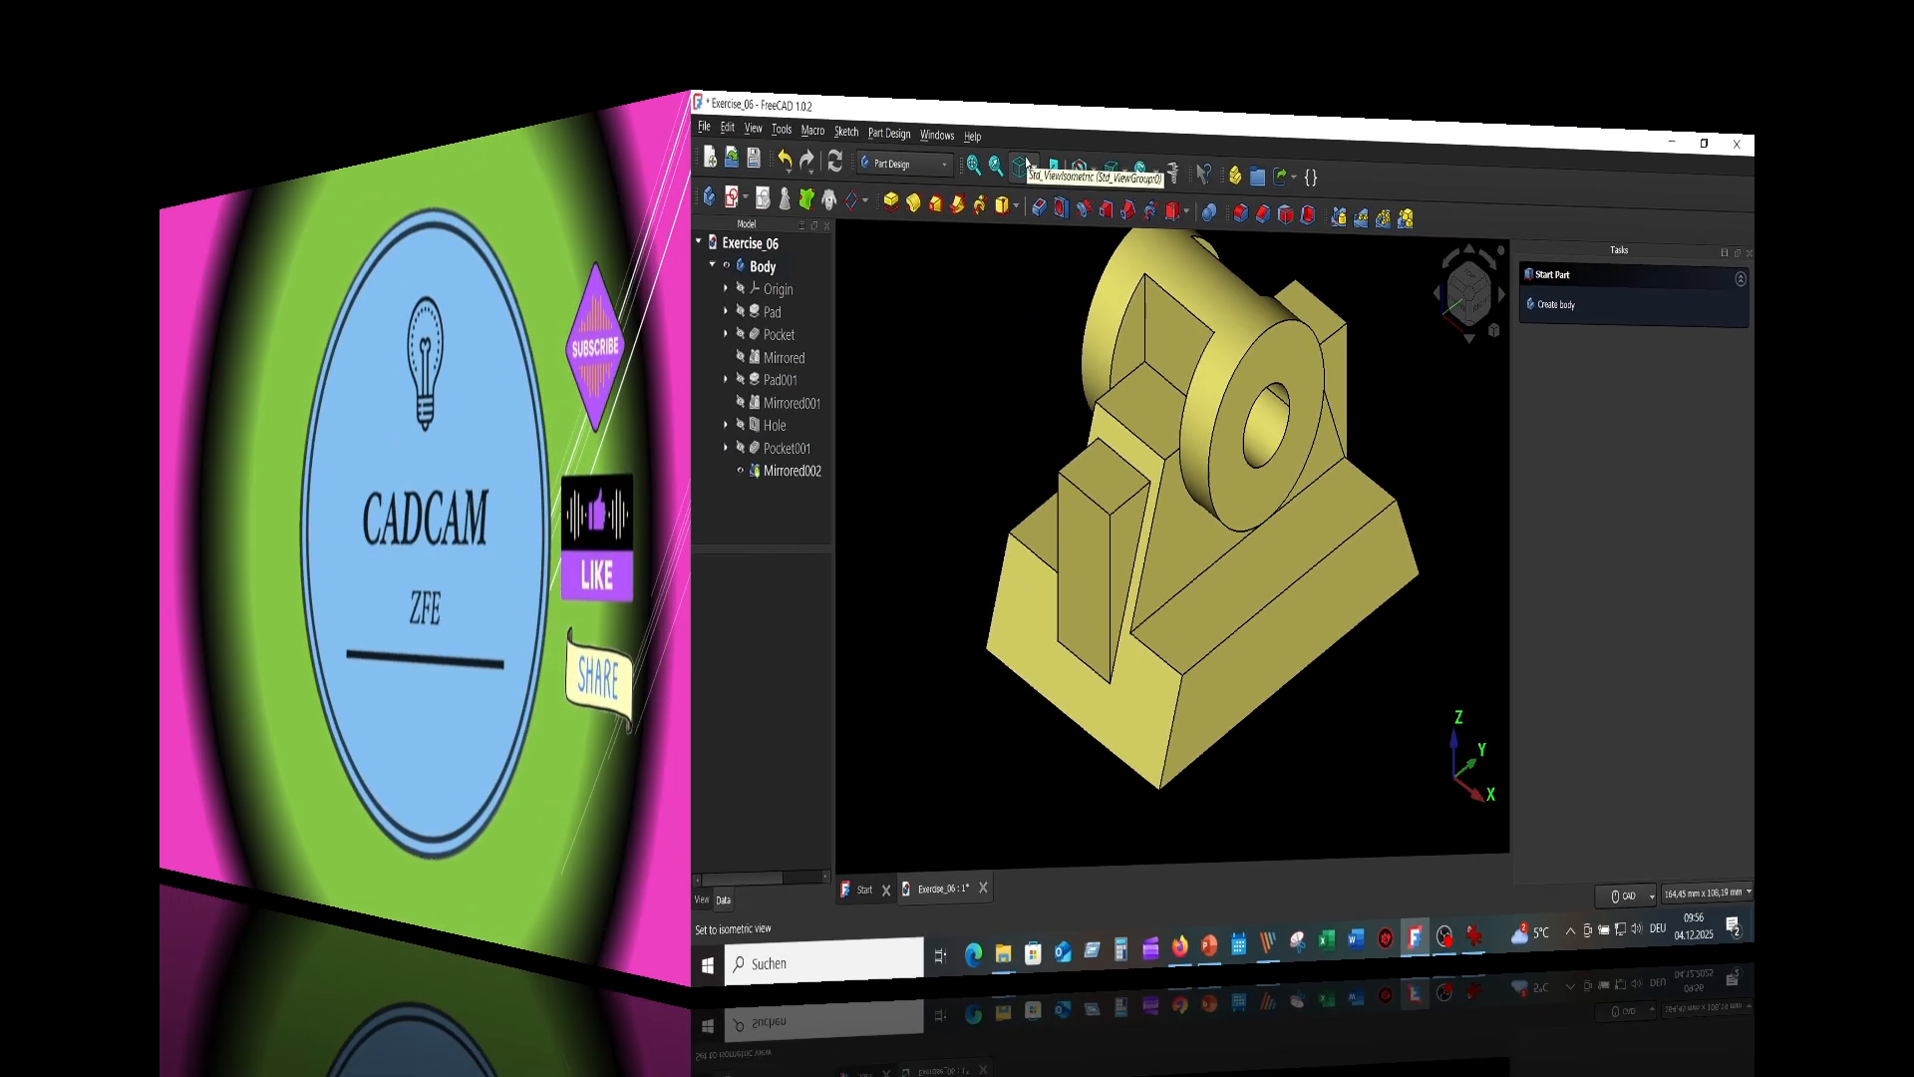